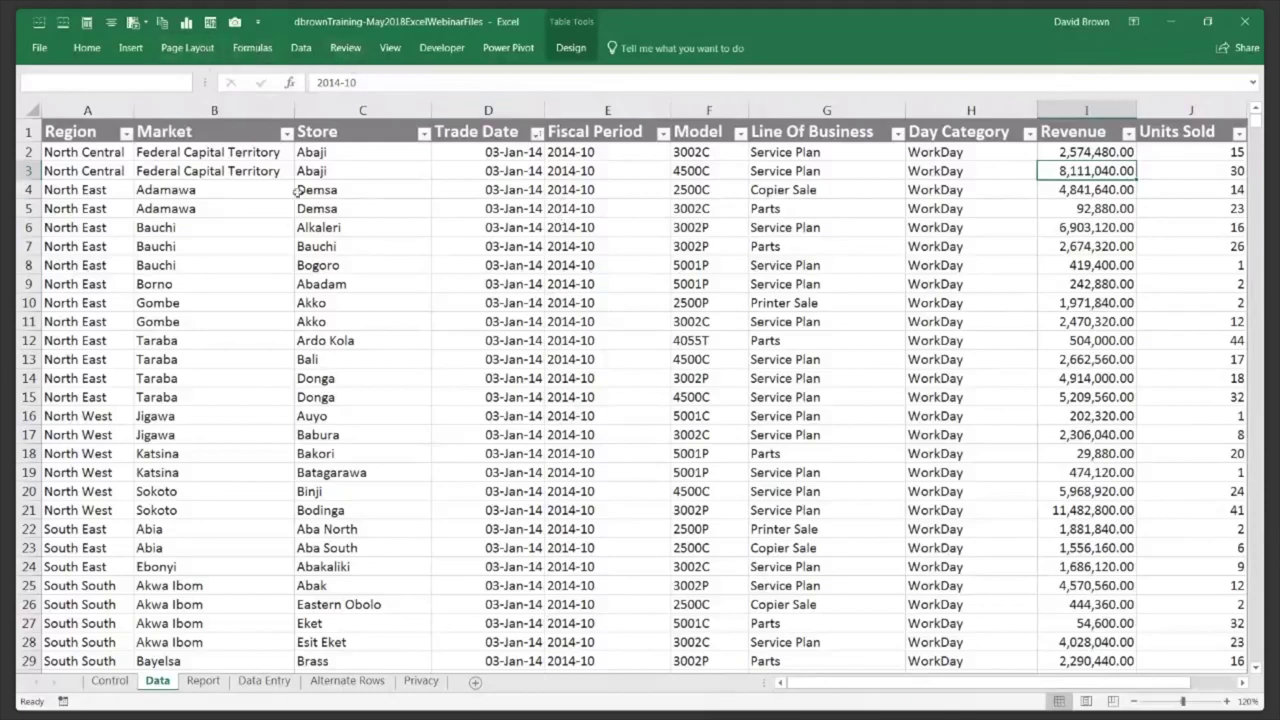
Step: Pin the Home ribbon so its formatting commands stay permanently visible
{"action": "left_click", "coordinate": [91, 54]}
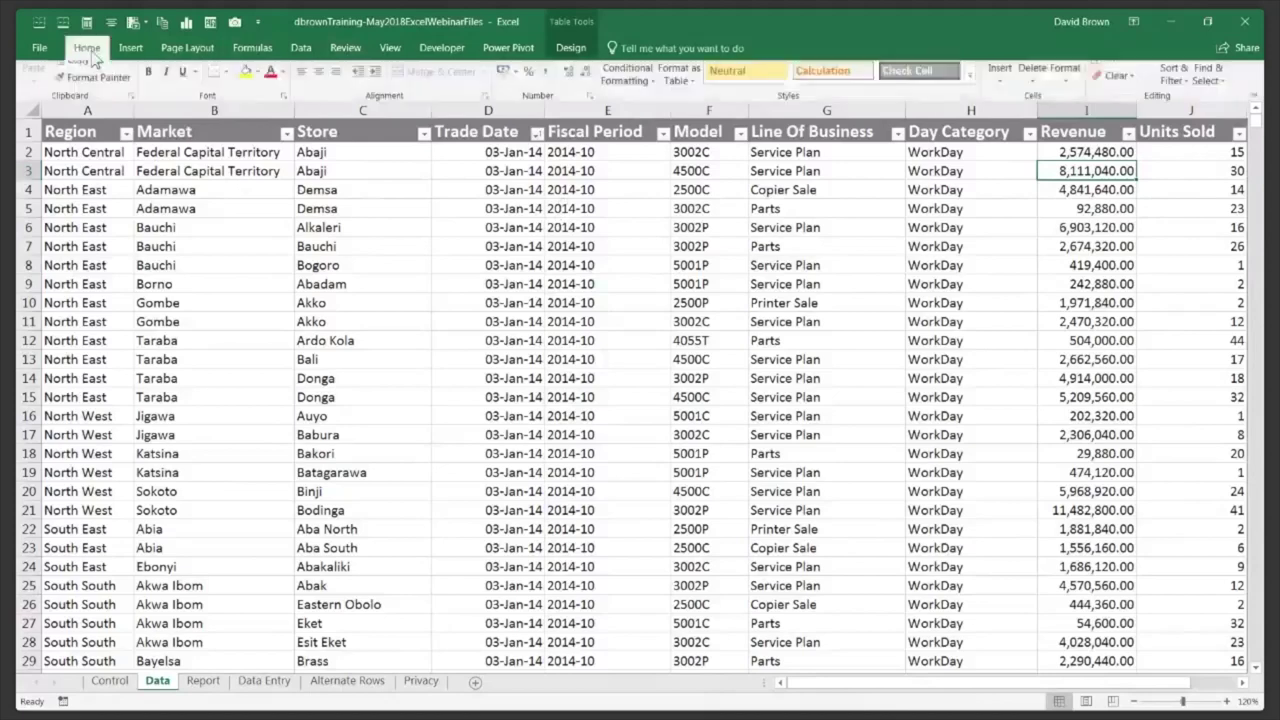
{"action": "double_click", "coordinate": [93, 56]}
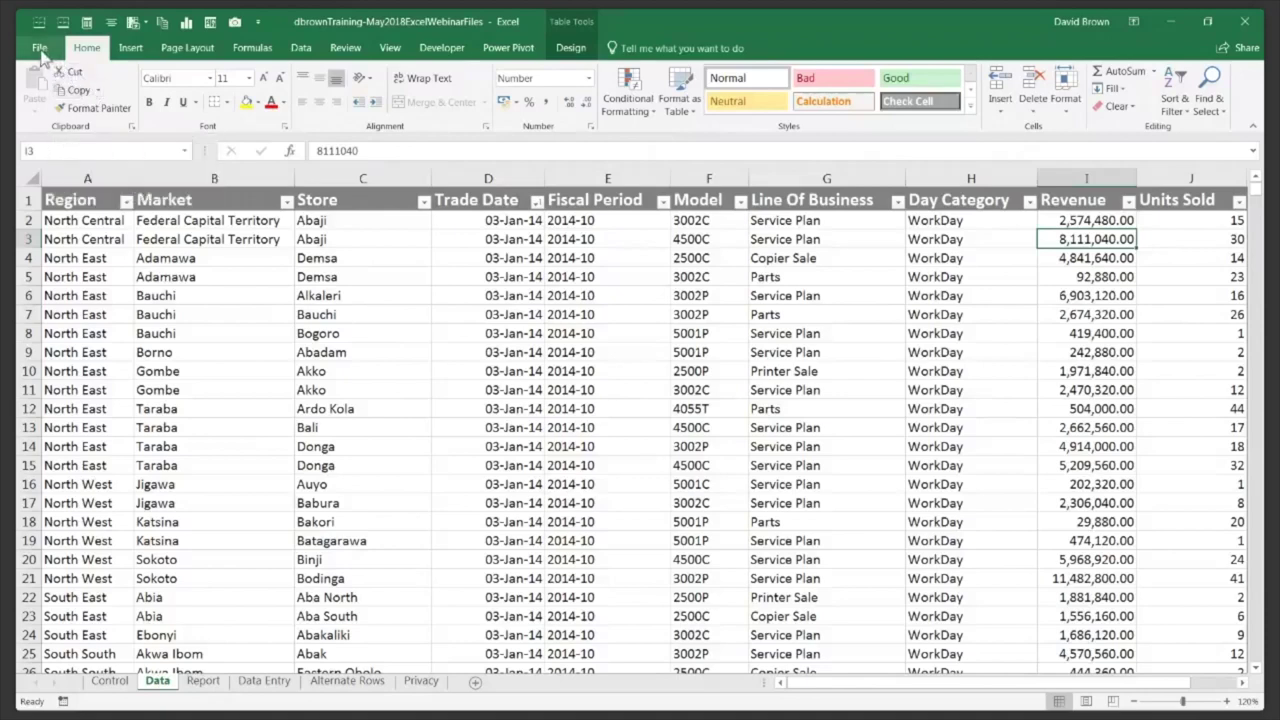
{"action": "left_click", "coordinate": [40, 50]}
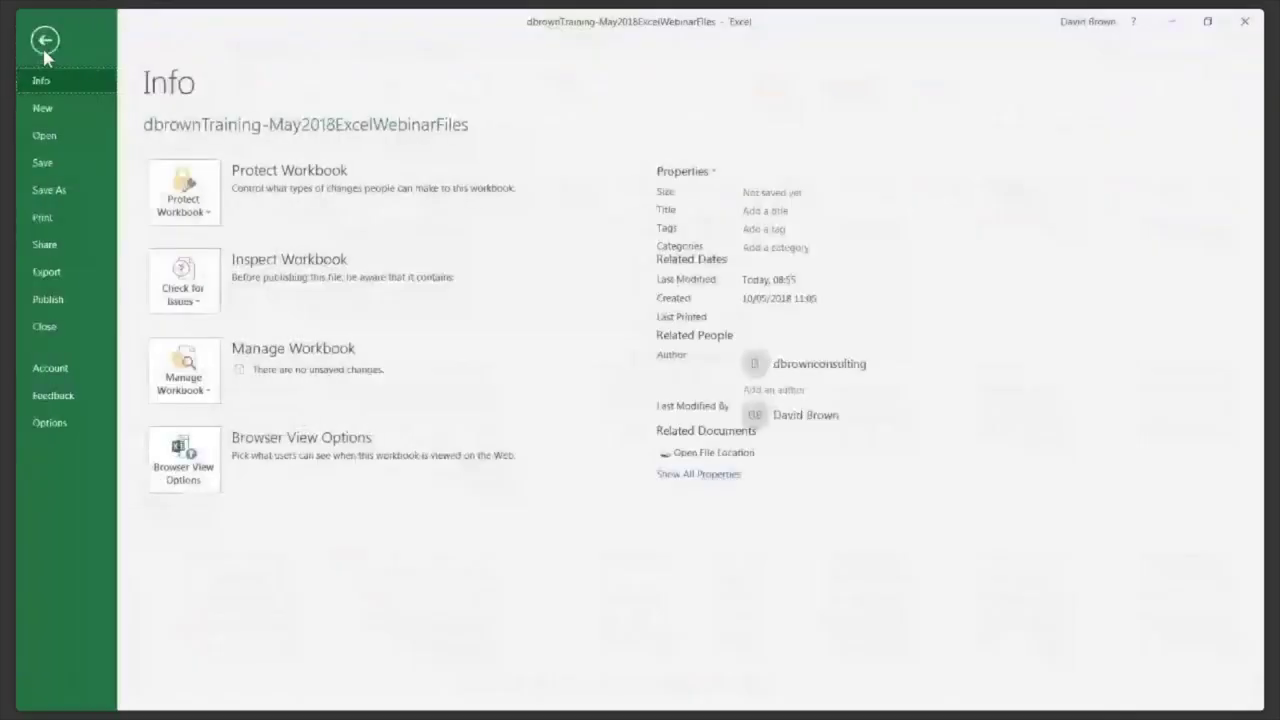
{"action": "left_click", "coordinate": [50, 370]}
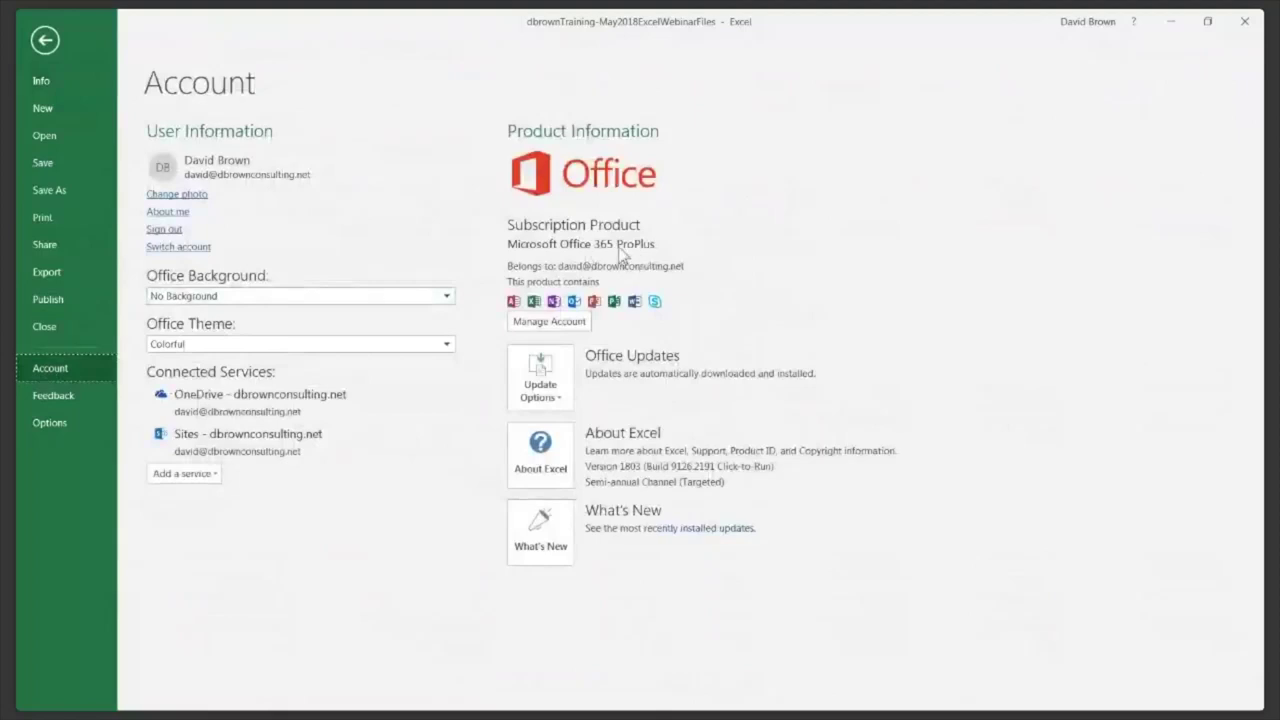
{"action": "key", "text": "Escape"}
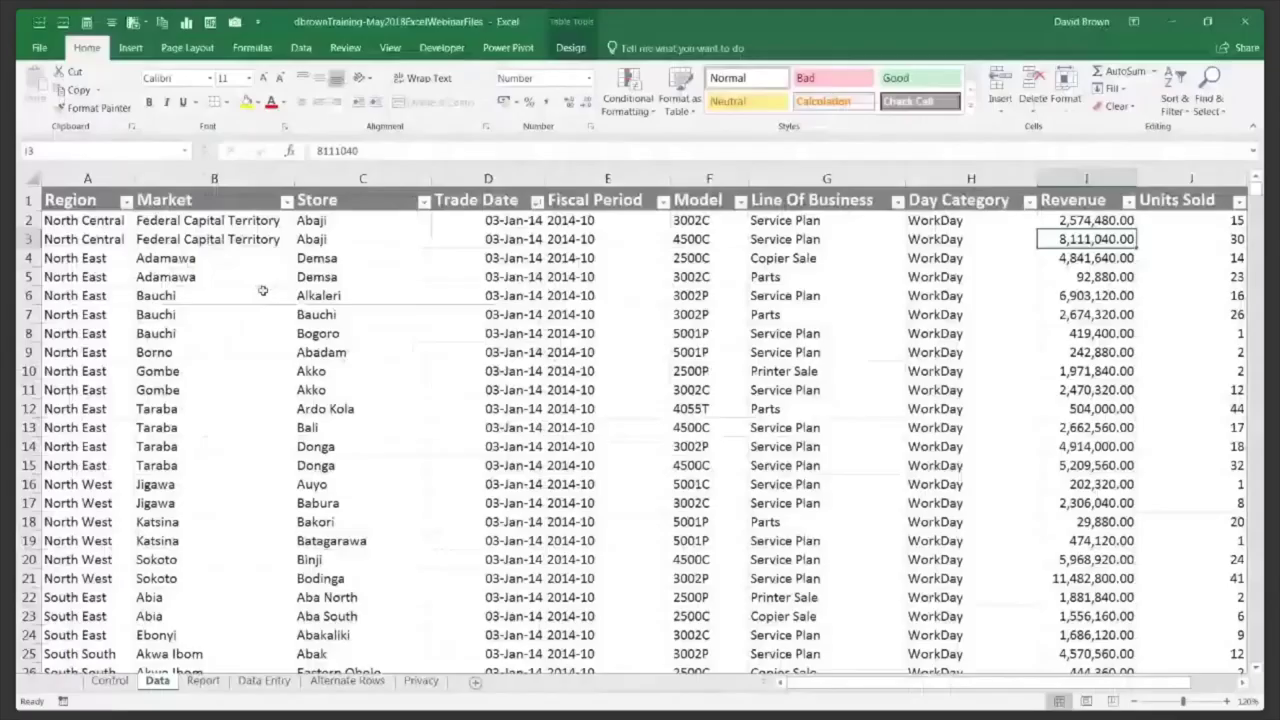
{"action": "left_click", "coordinate": [255, 295]}
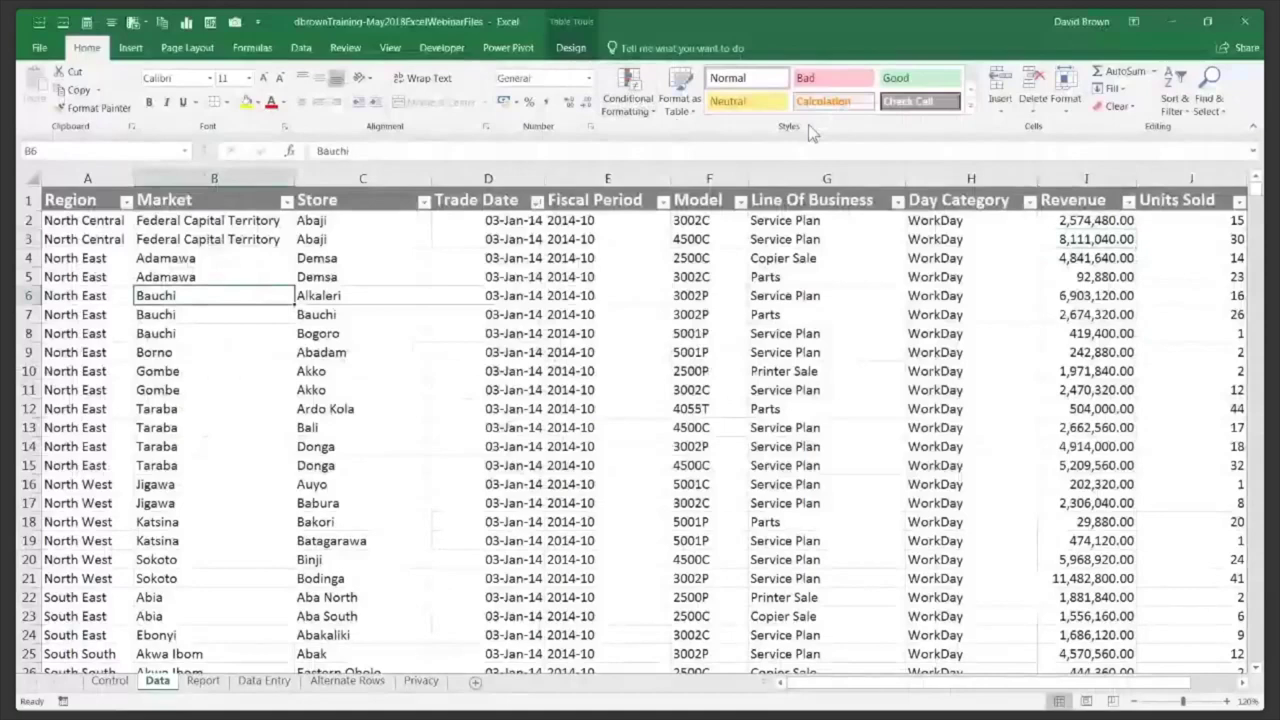
{"action": "left_click", "coordinate": [654, 115]}
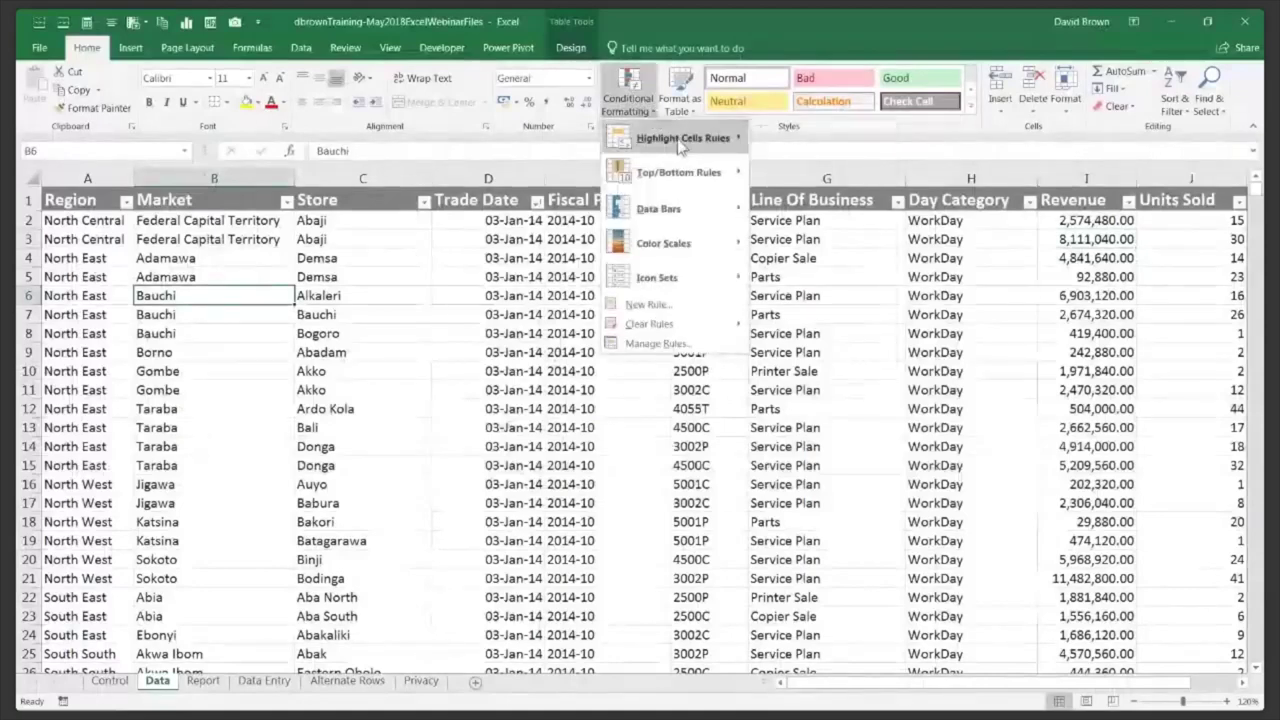
{"action": "mouse_move", "coordinate": [679, 145]}
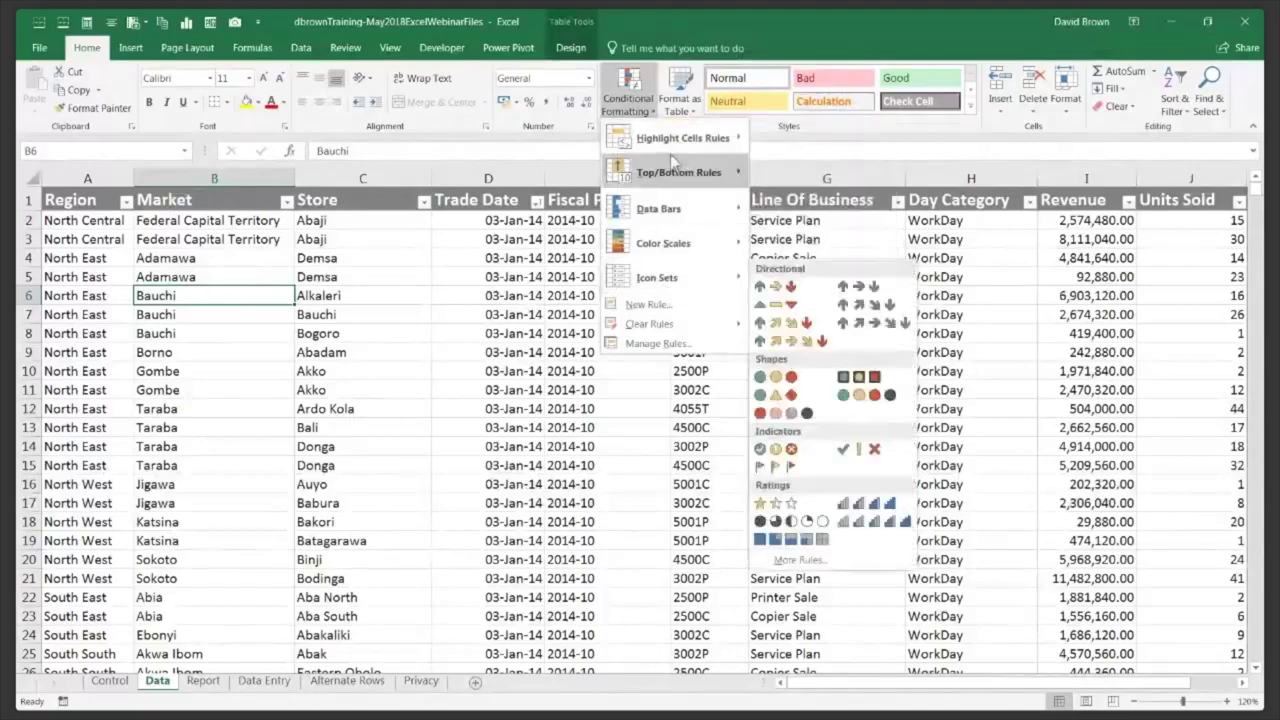
{"action": "mouse_move", "coordinate": [672, 250]}
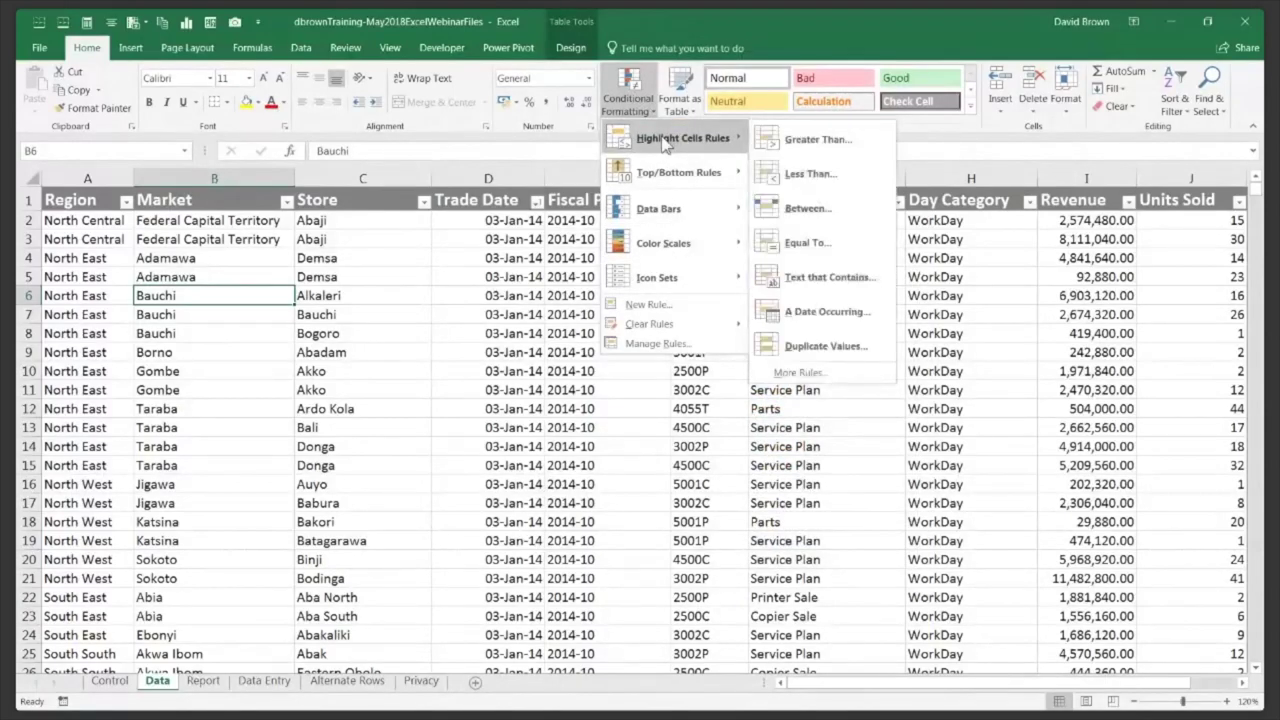
{"action": "mouse_move", "coordinate": [682, 180]}
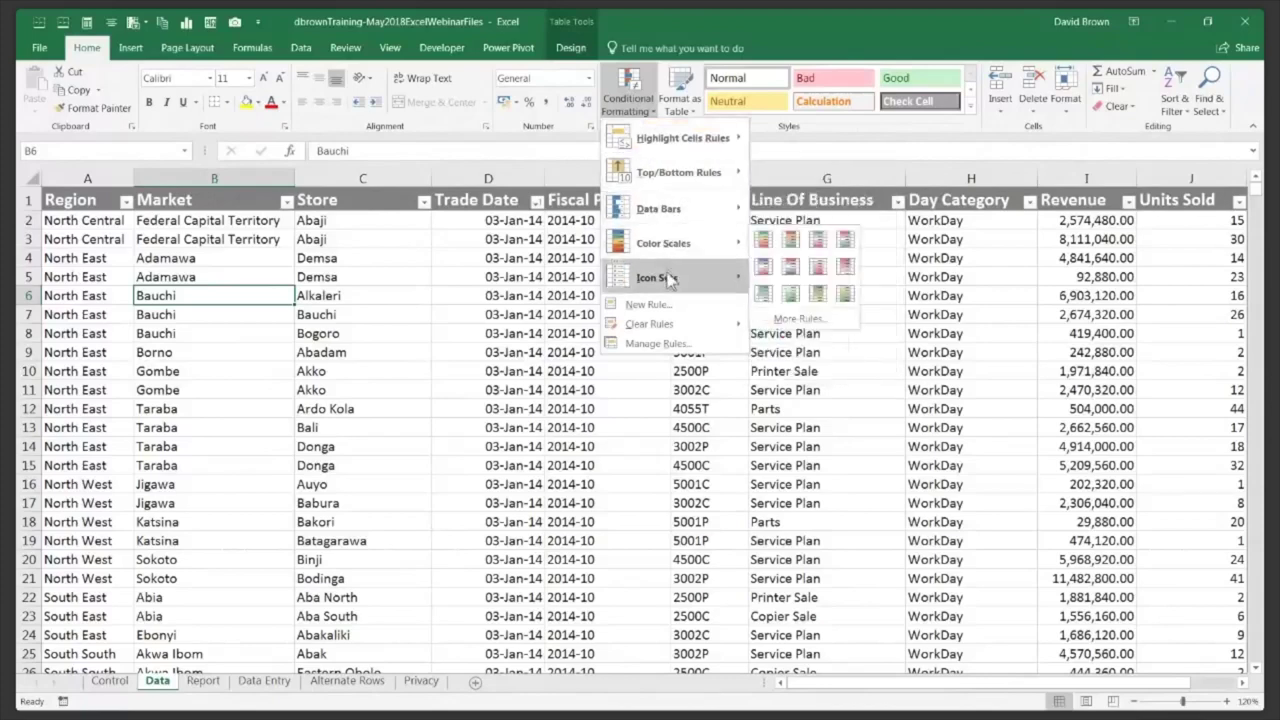
{"action": "mouse_move", "coordinate": [670, 280]}
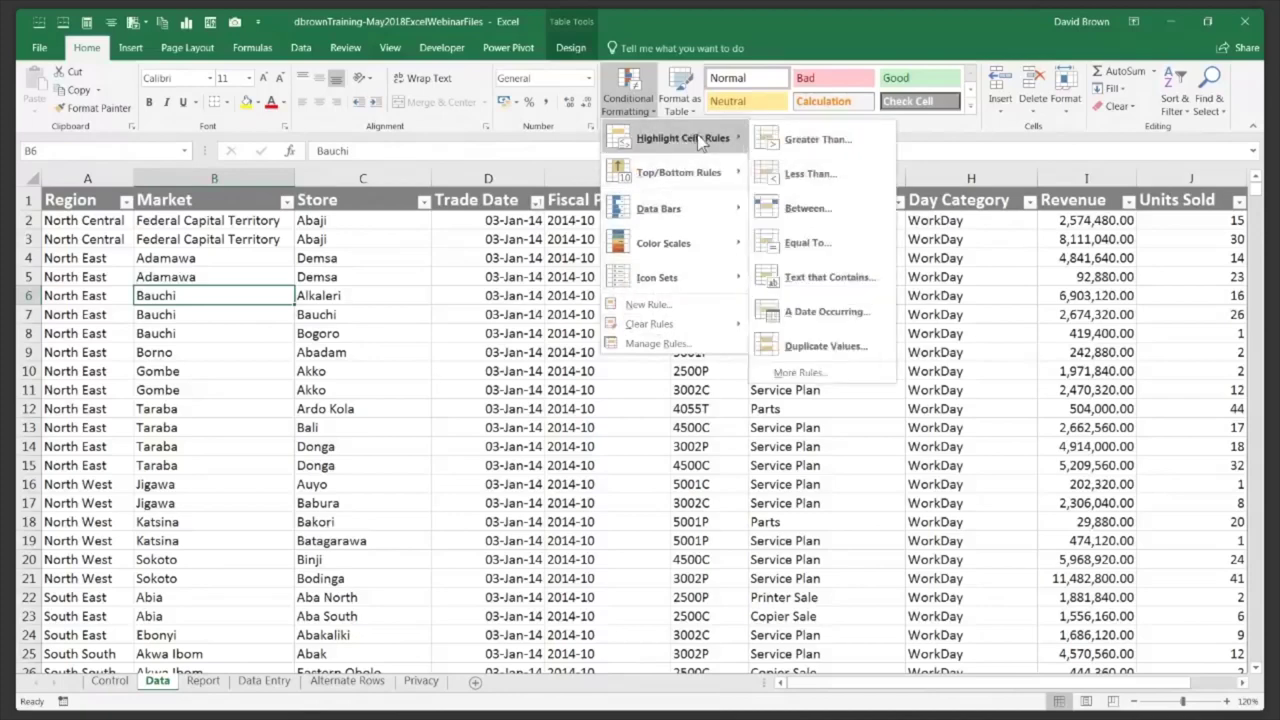
{"action": "left_click", "coordinate": [1052, 300]}
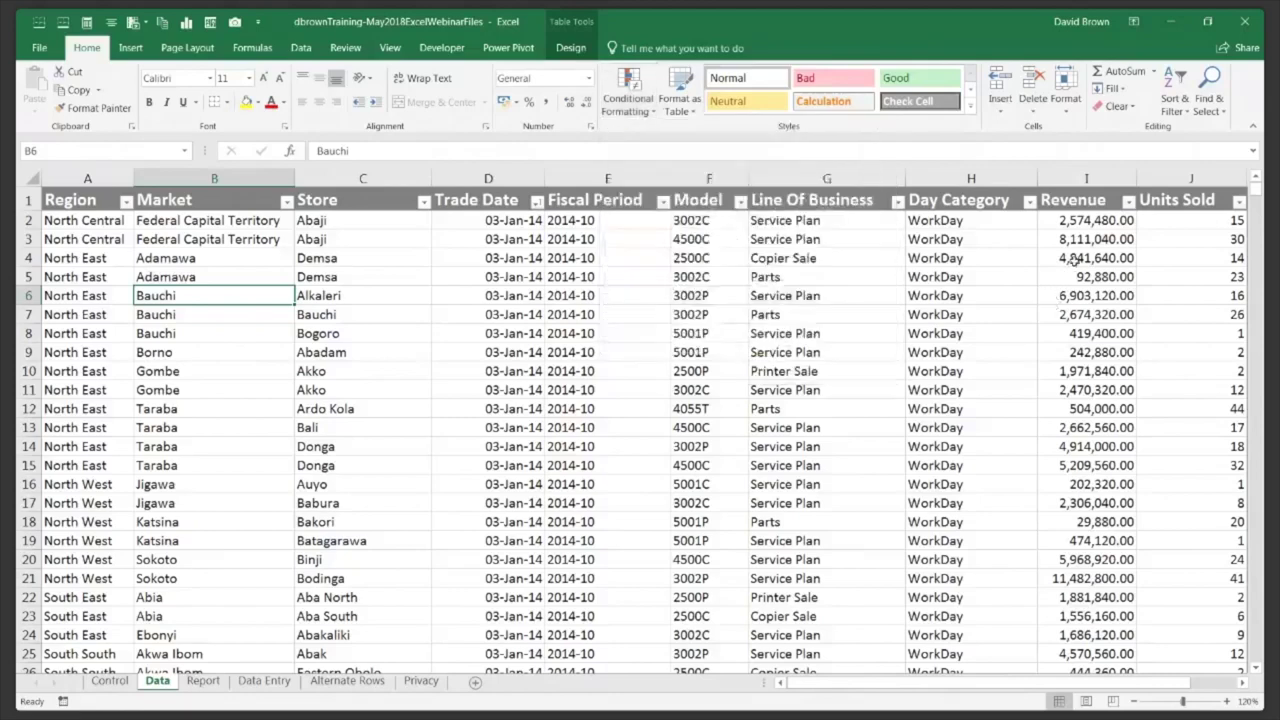
Step: Add a Greater Than 7000000 rule to the Revenue column with Light Red Fill and Dark Red Text
{"action": "left_click", "coordinate": [1099, 188]}
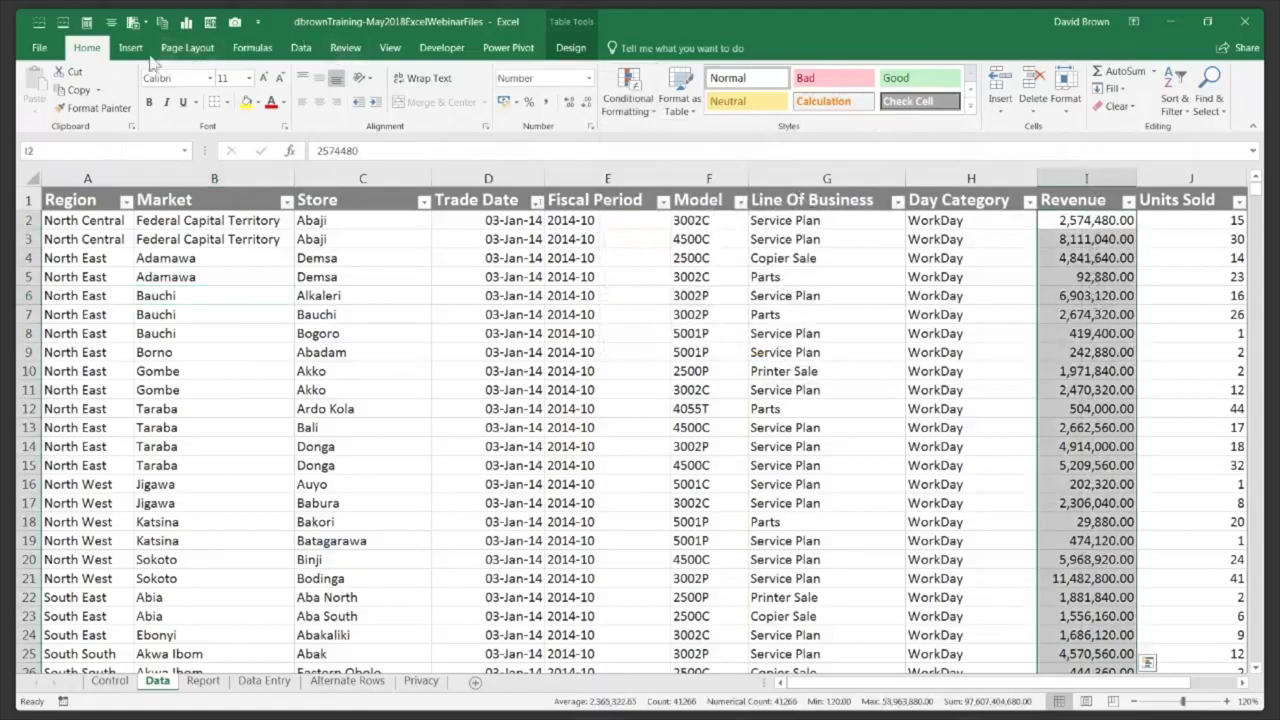
{"action": "left_click", "coordinate": [646, 115]}
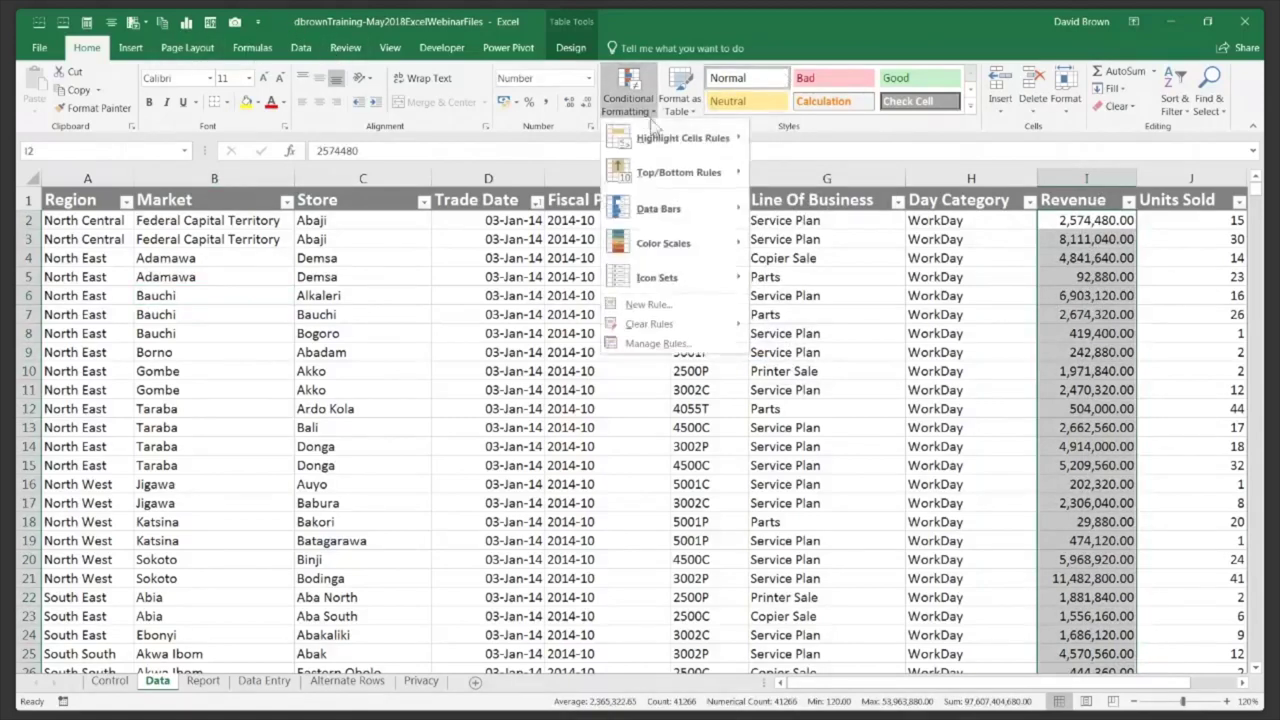
{"action": "mouse_move", "coordinate": [684, 140]}
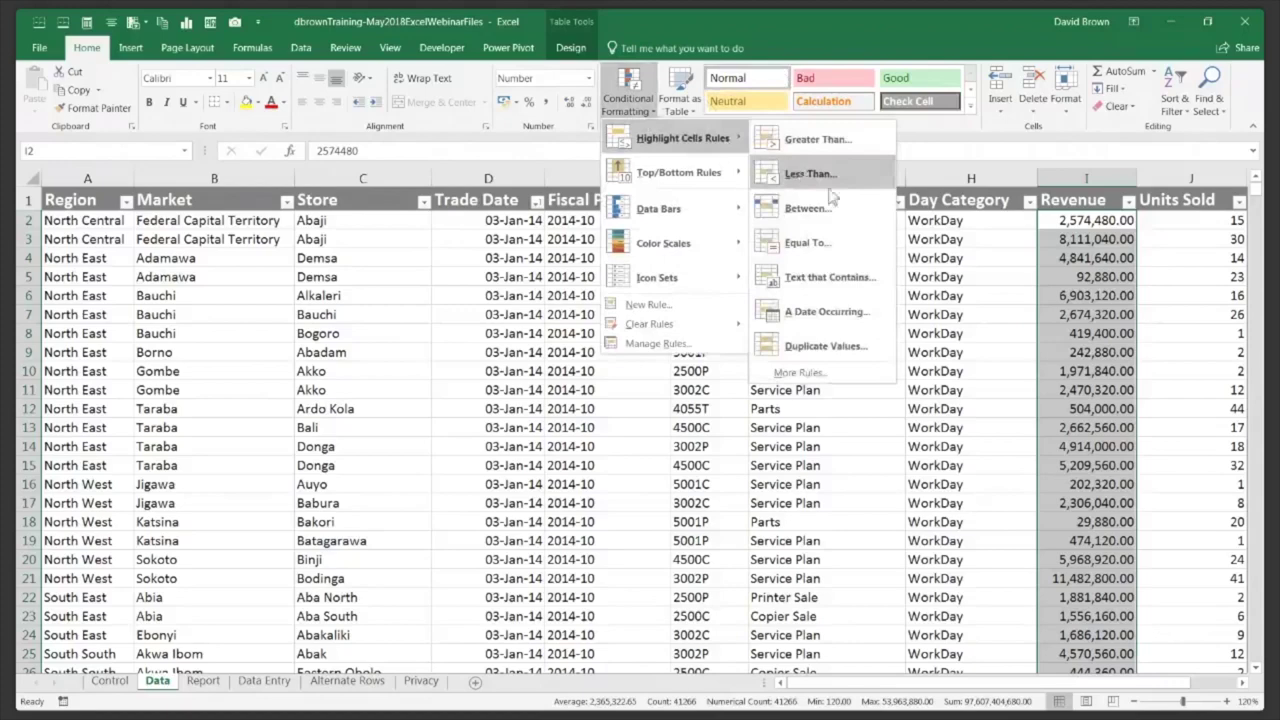
{"action": "left_click", "coordinate": [845, 139]}
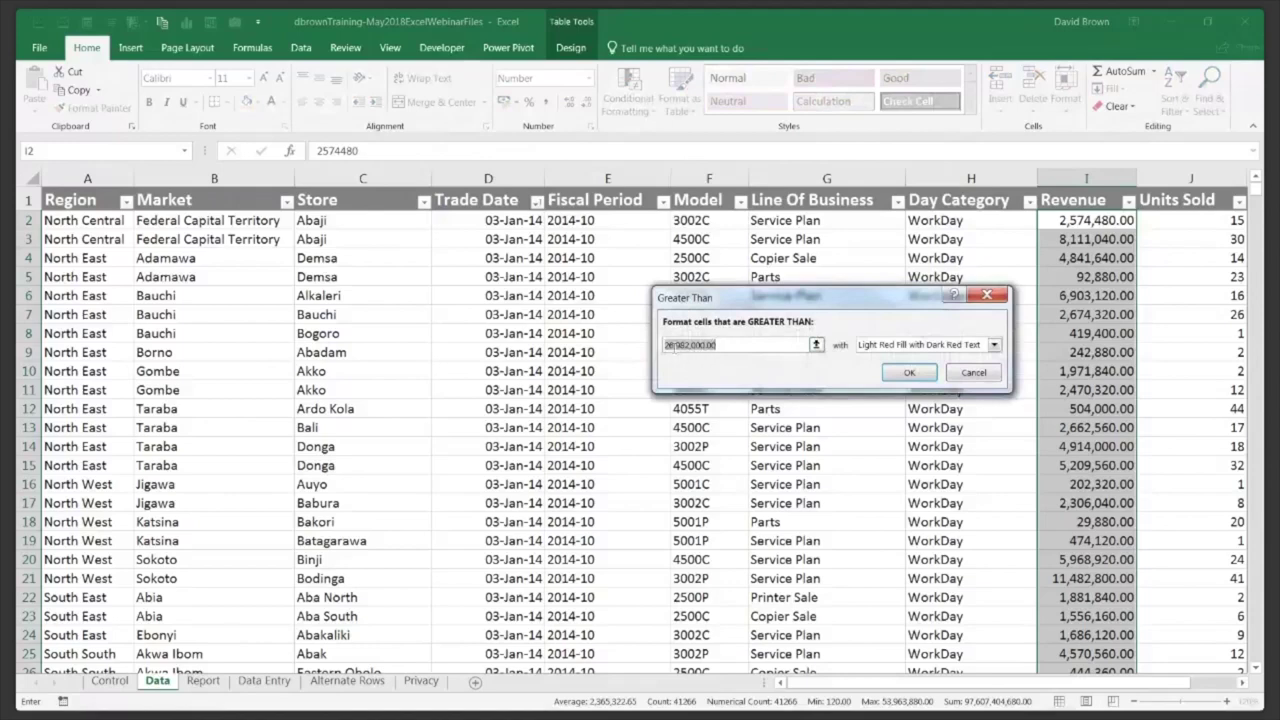
{"action": "left_click", "coordinate": [693, 347]}
{"action": "type", "text": "67000"}
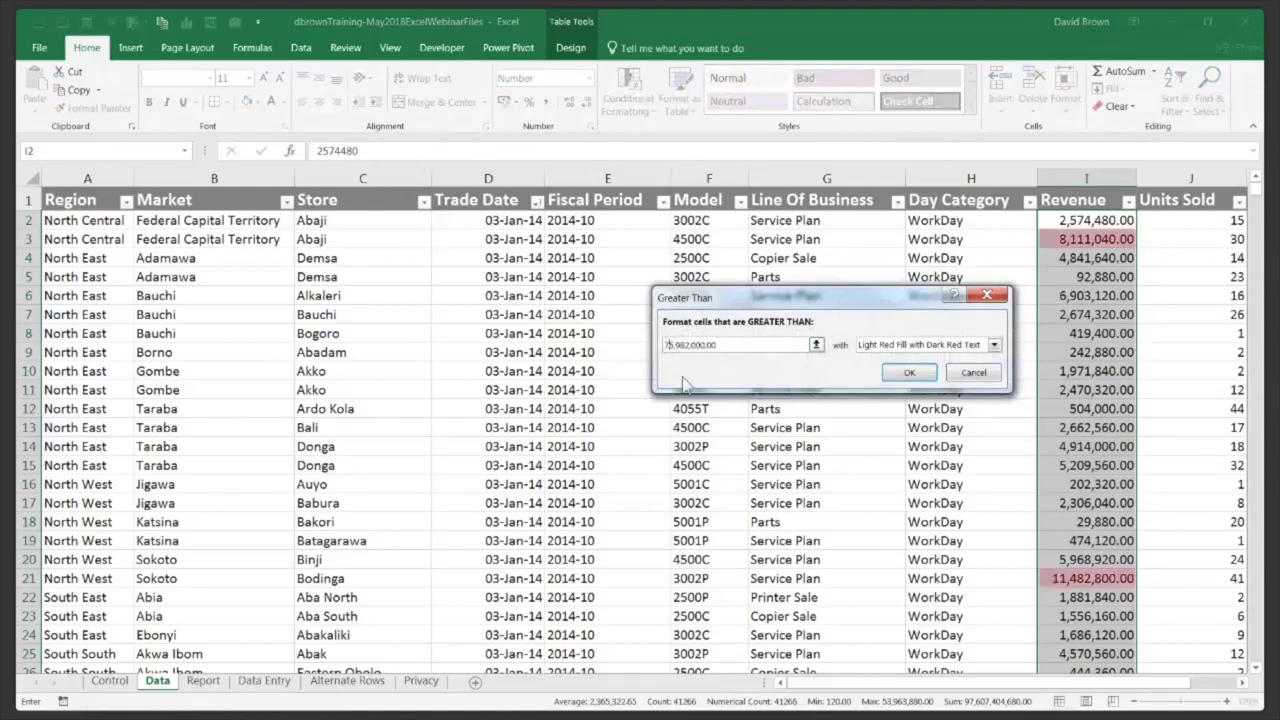
{"action": "type", "text": "000"}
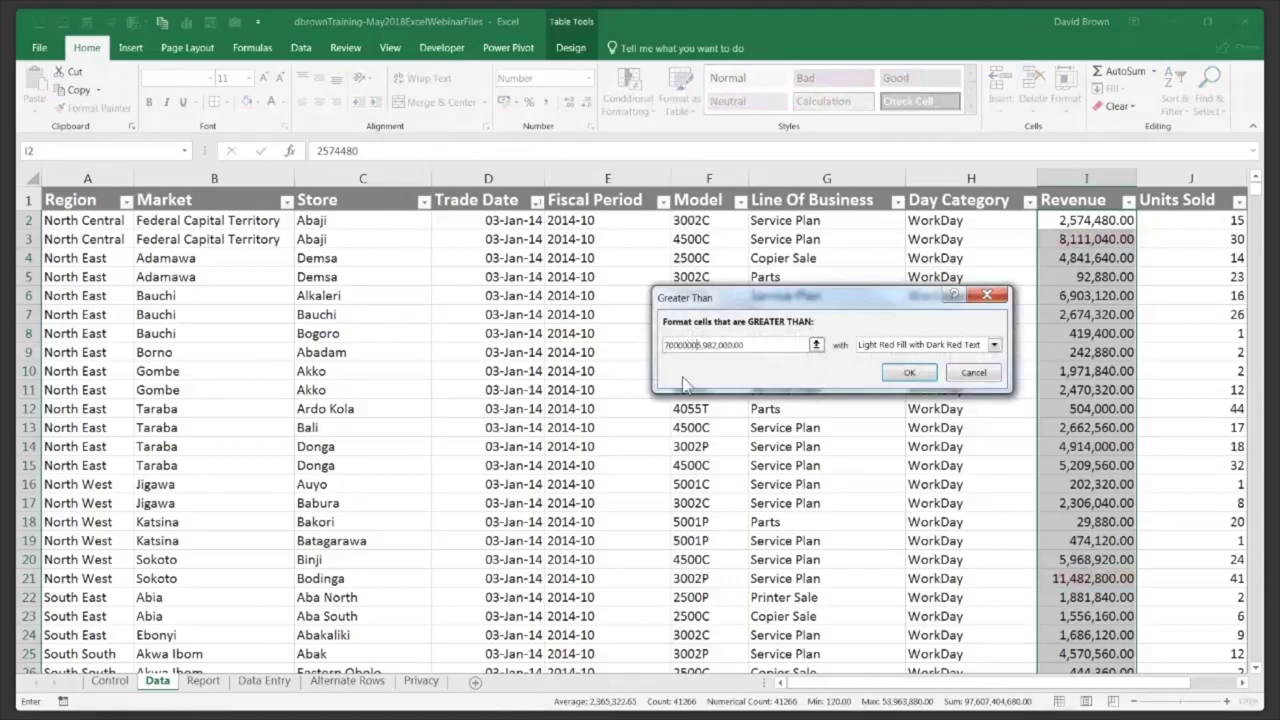
{"action": "key", "text": "Delete"}
{"action": "key", "text": "Delete"}
{"action": "key", "text": "Delete"}
{"action": "key", "text": "Delete"}
{"action": "key", "text": "Delete"}
{"action": "key", "text": "Delete"}
{"action": "key", "text": "Delete"}
{"action": "key", "text": "Delete"}
{"action": "key", "text": "Delete"}
{"action": "key", "text": "Delete"}
{"action": "key", "text": "Delete"}
{"action": "key", "text": "Delete"}
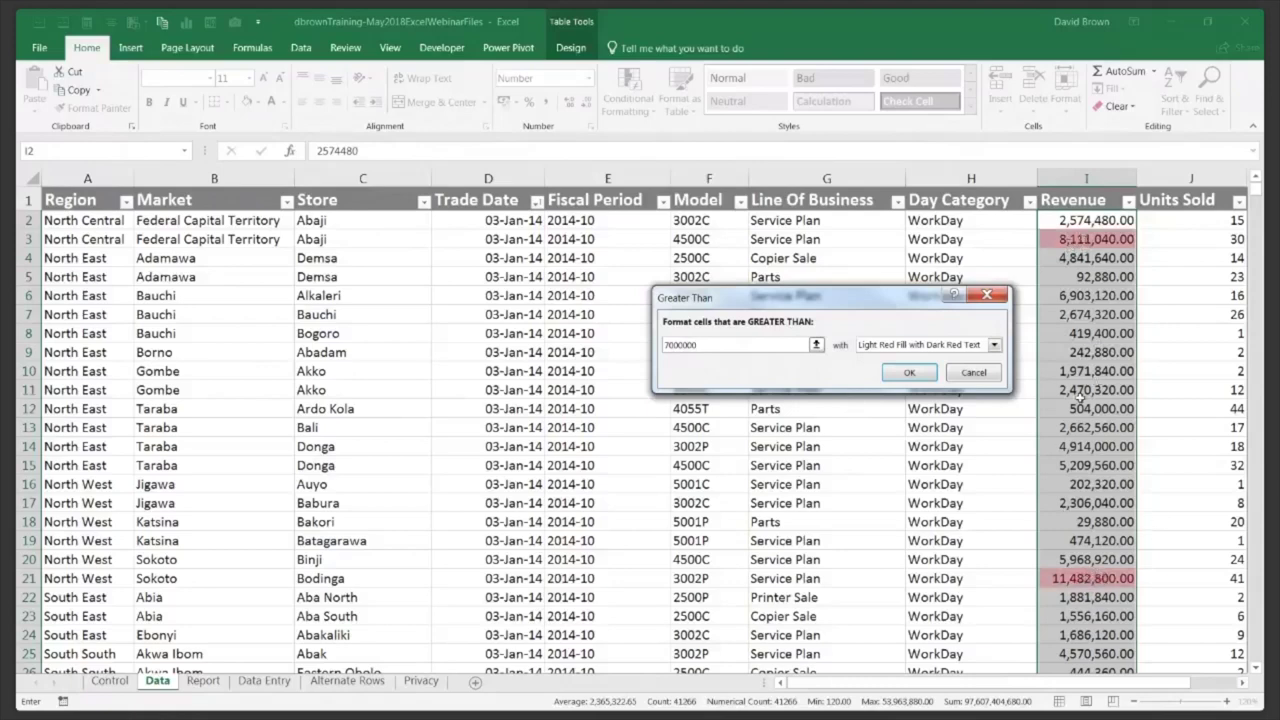
{"action": "left_click", "coordinate": [909, 372]}
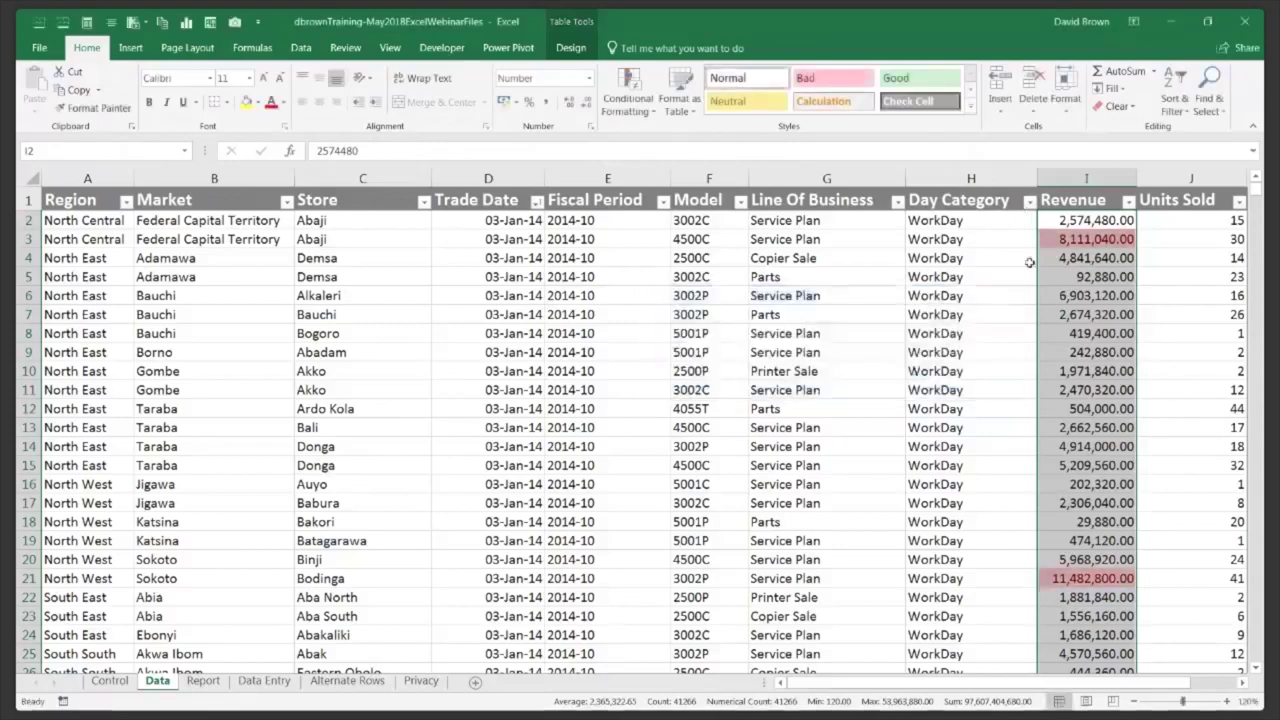
{"action": "left_click", "coordinate": [1102, 332]}
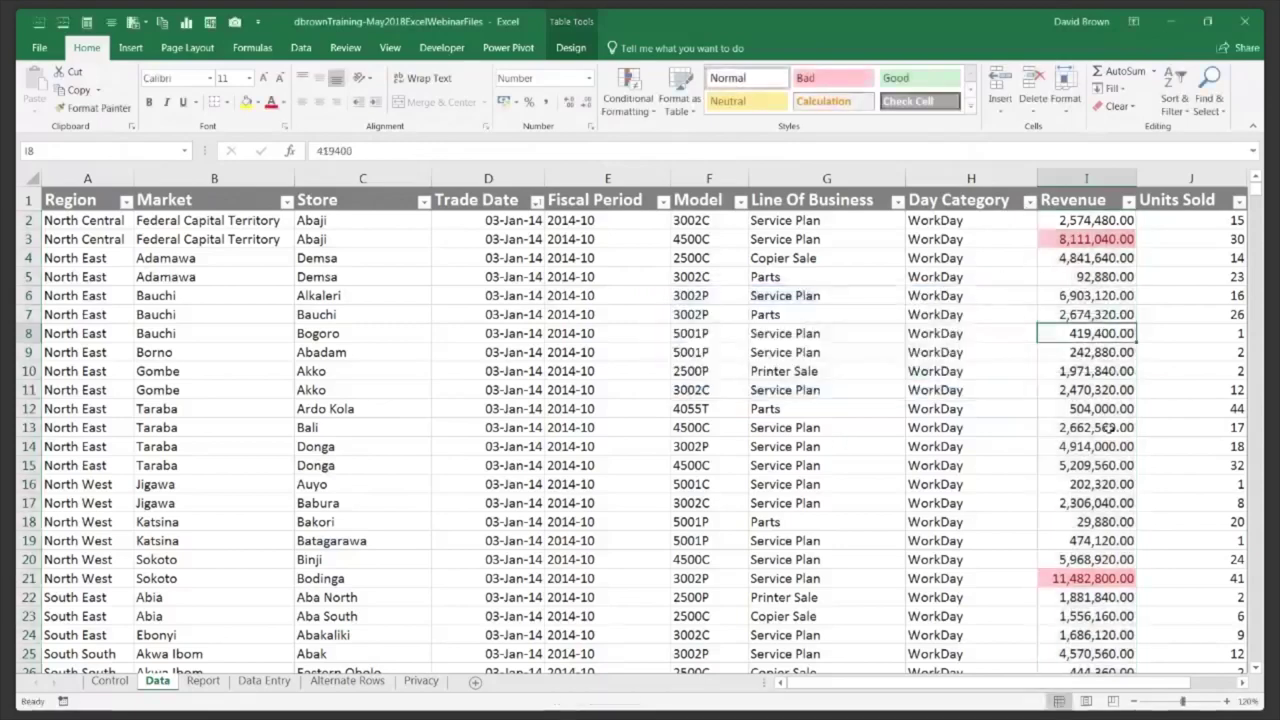
{"action": "type", "text": "25435435643"}
{"action": "key", "text": "Return"}
{"action": "key", "text": "Return"}
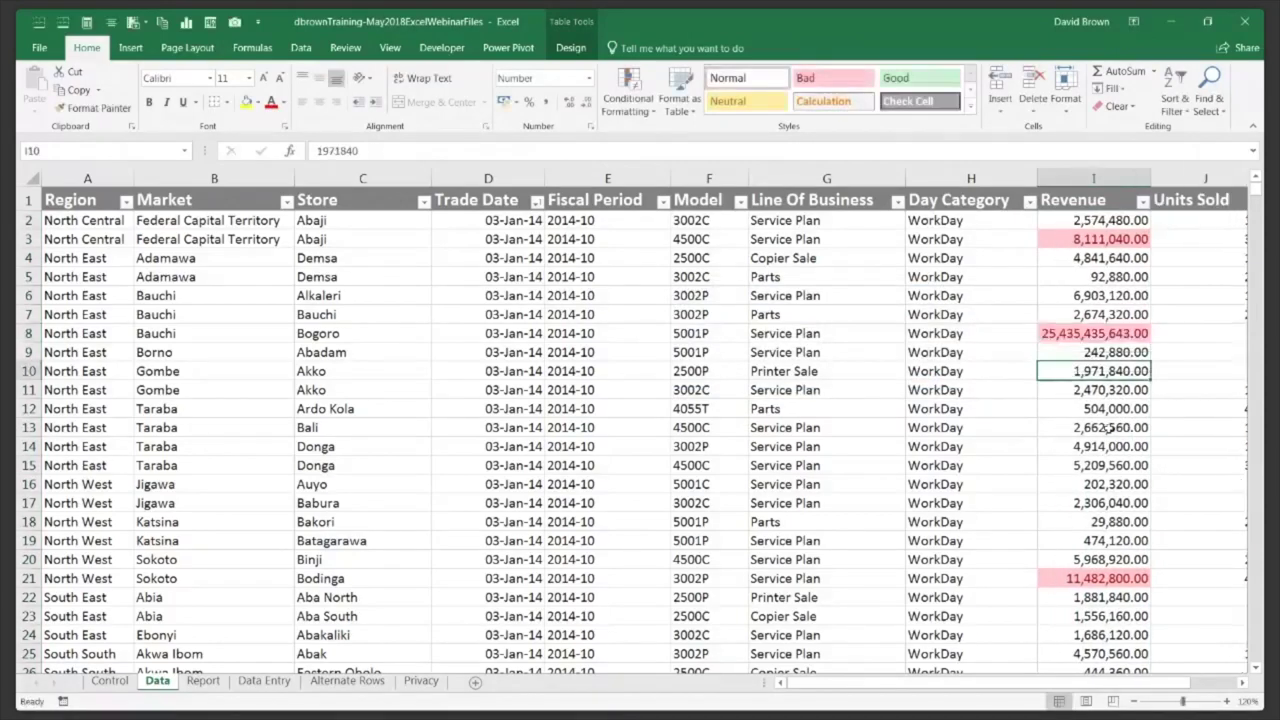
{"action": "key", "text": "ctrl+z"}
{"action": "key", "text": "ctrl+space"}
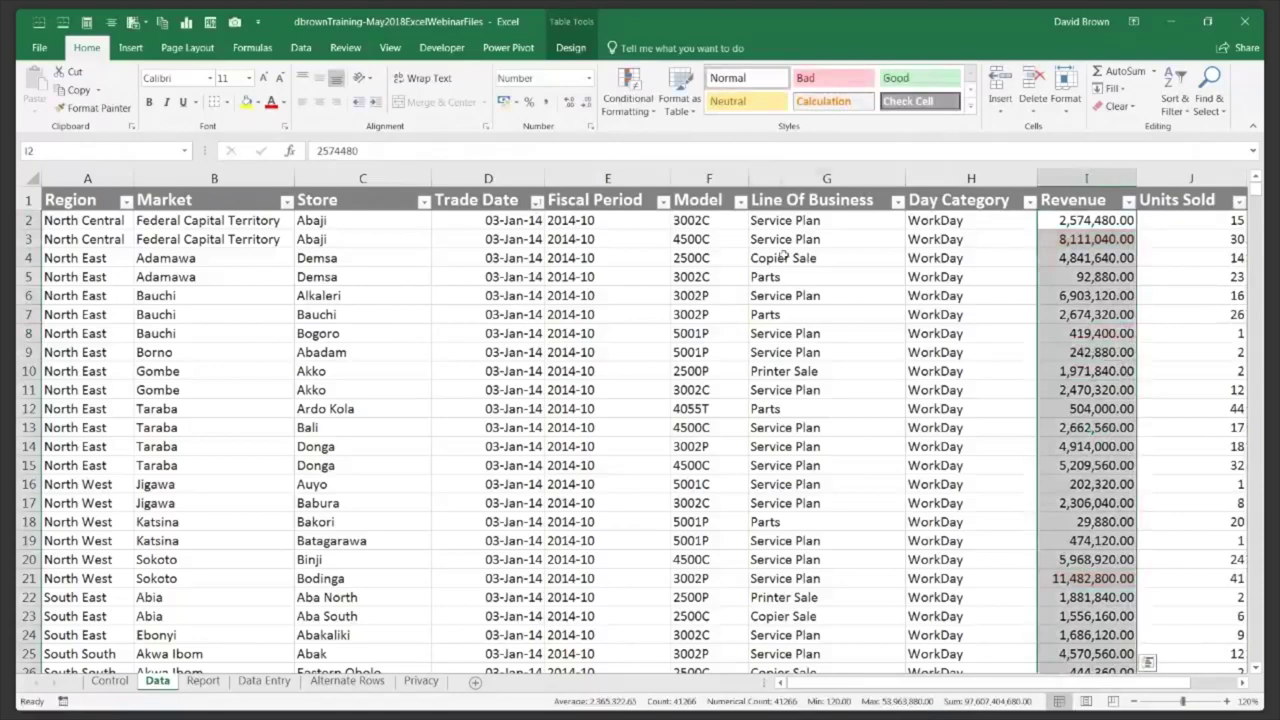
{"action": "left_click", "coordinate": [784, 257]}
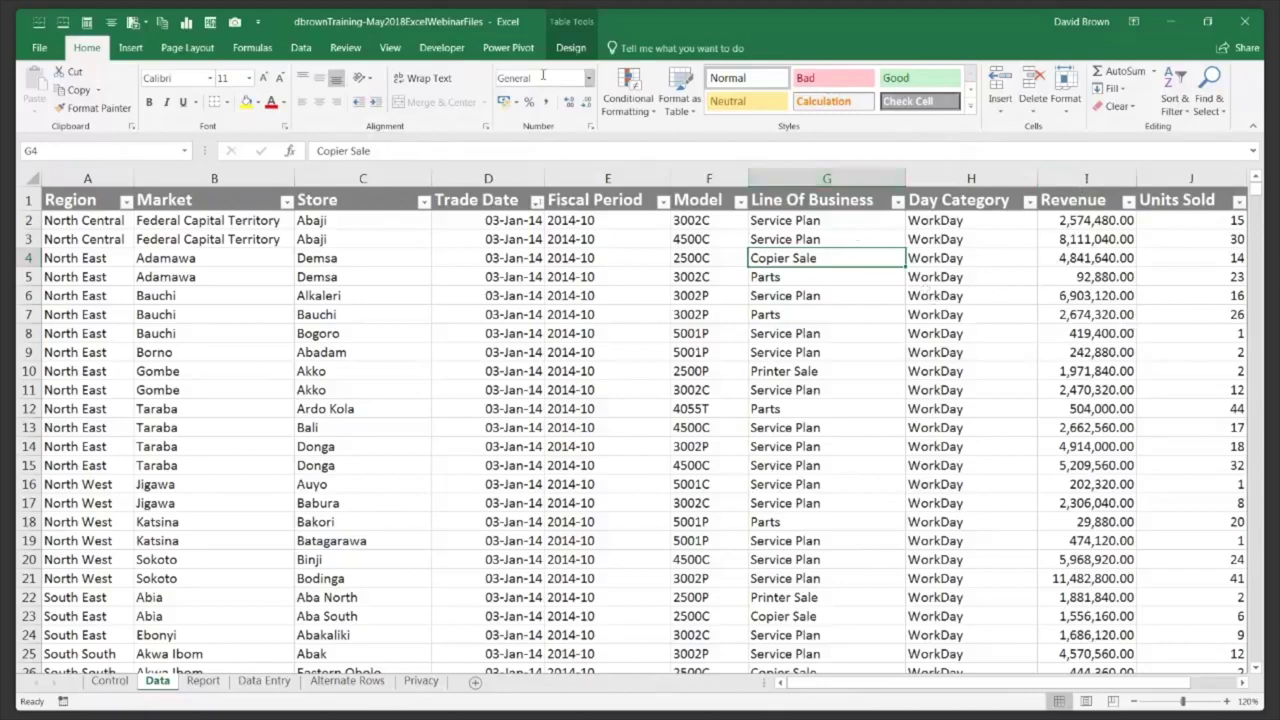
{"action": "left_click", "coordinate": [622, 108]}
{"action": "left_click", "coordinate": [838, 263]}
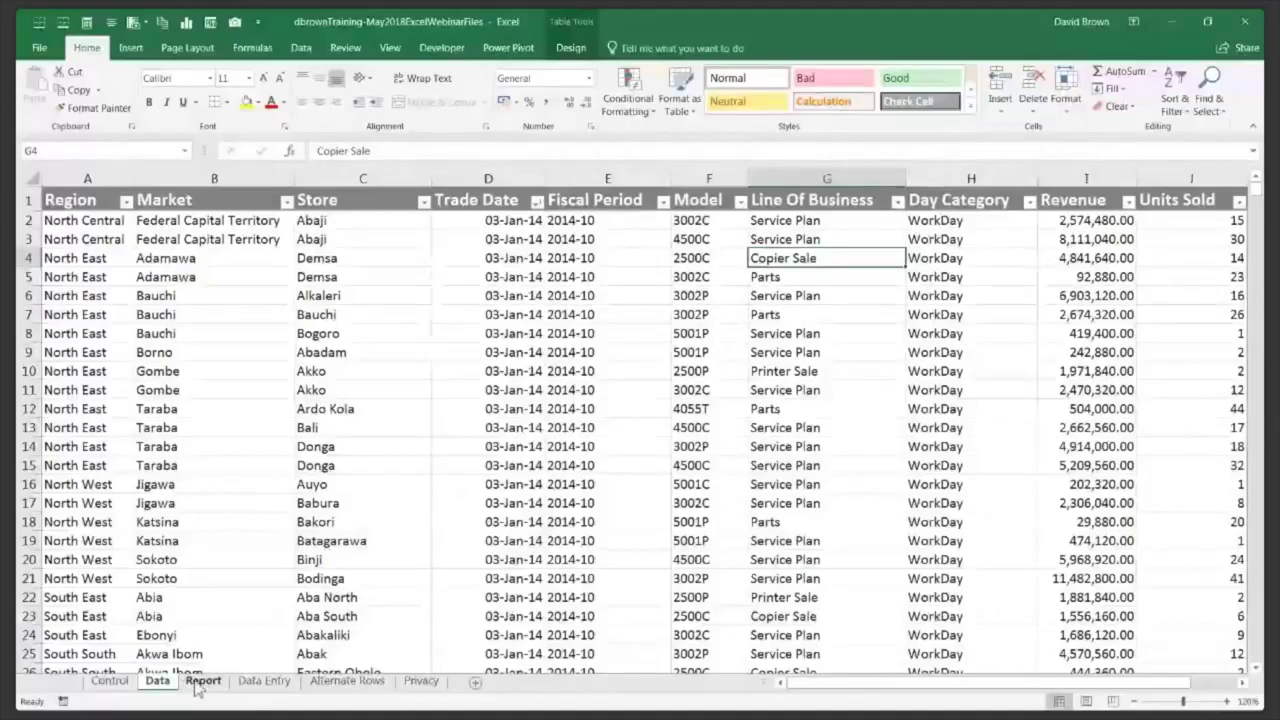
Step: Switch to the Report sheet and select the Abaji entry in the store list
{"action": "left_click", "coordinate": [264, 681]}
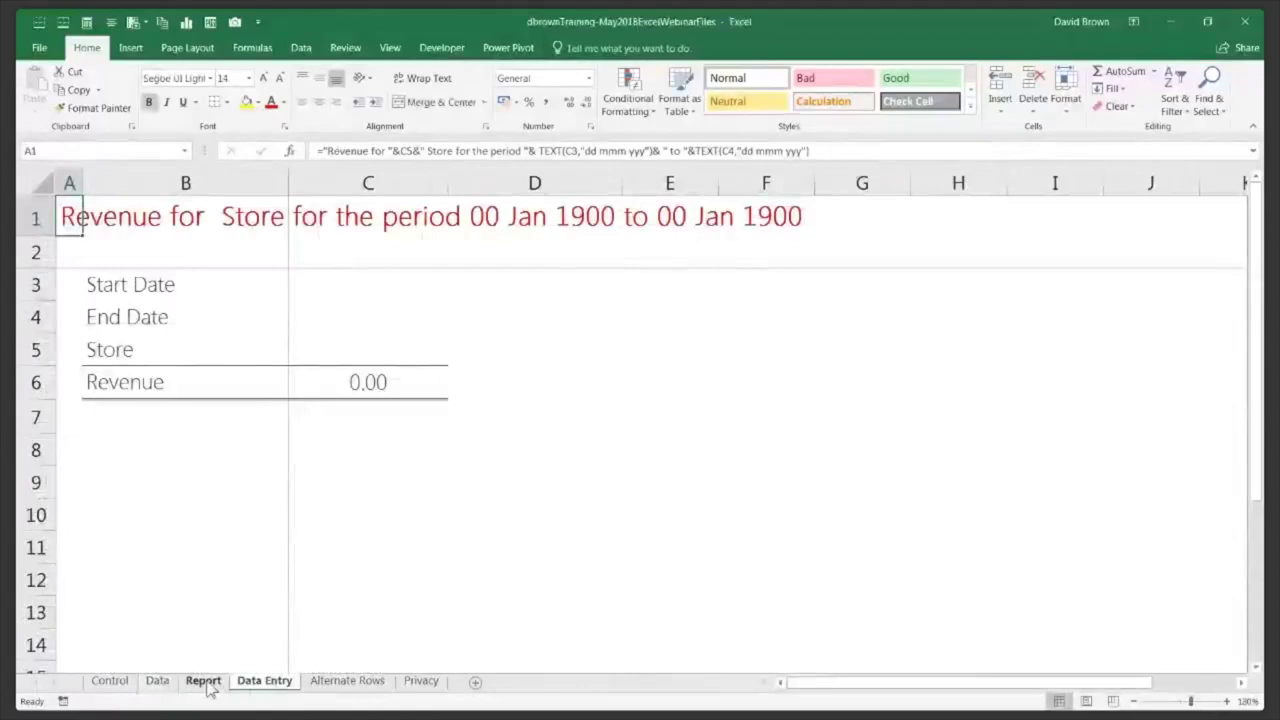
{"action": "left_click", "coordinate": [203, 681]}
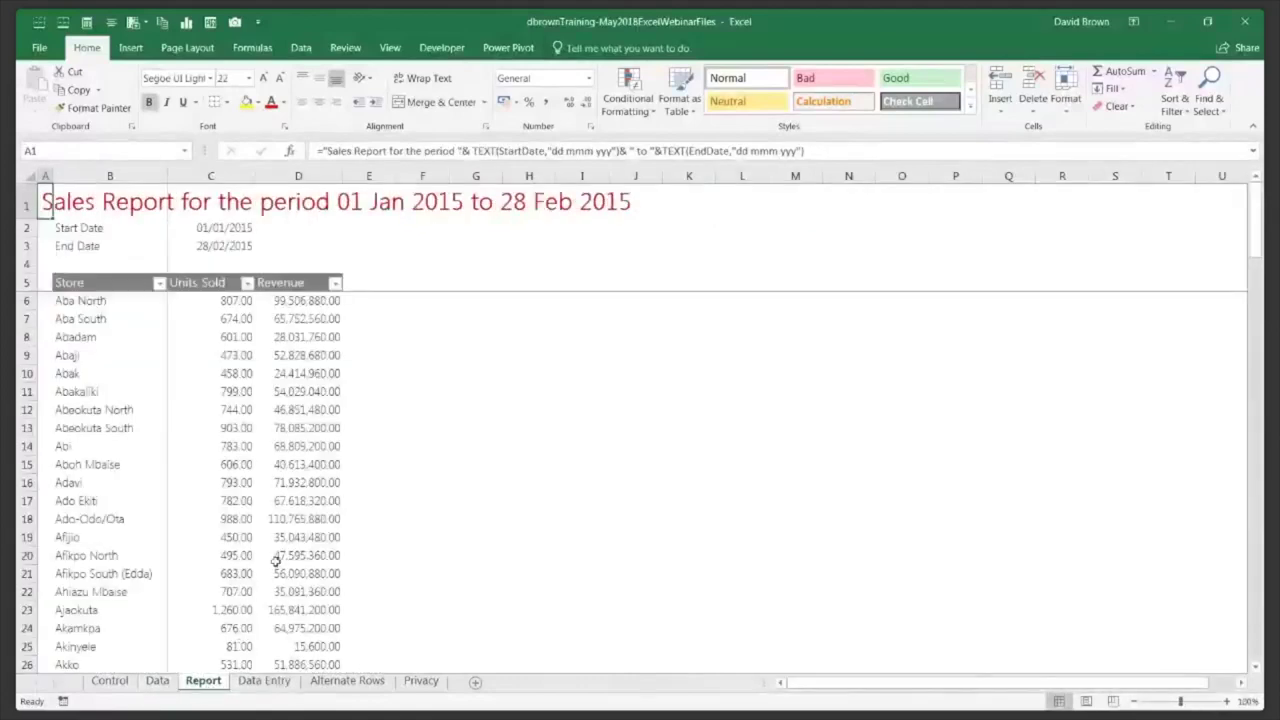
{"action": "left_click", "coordinate": [136, 355]}
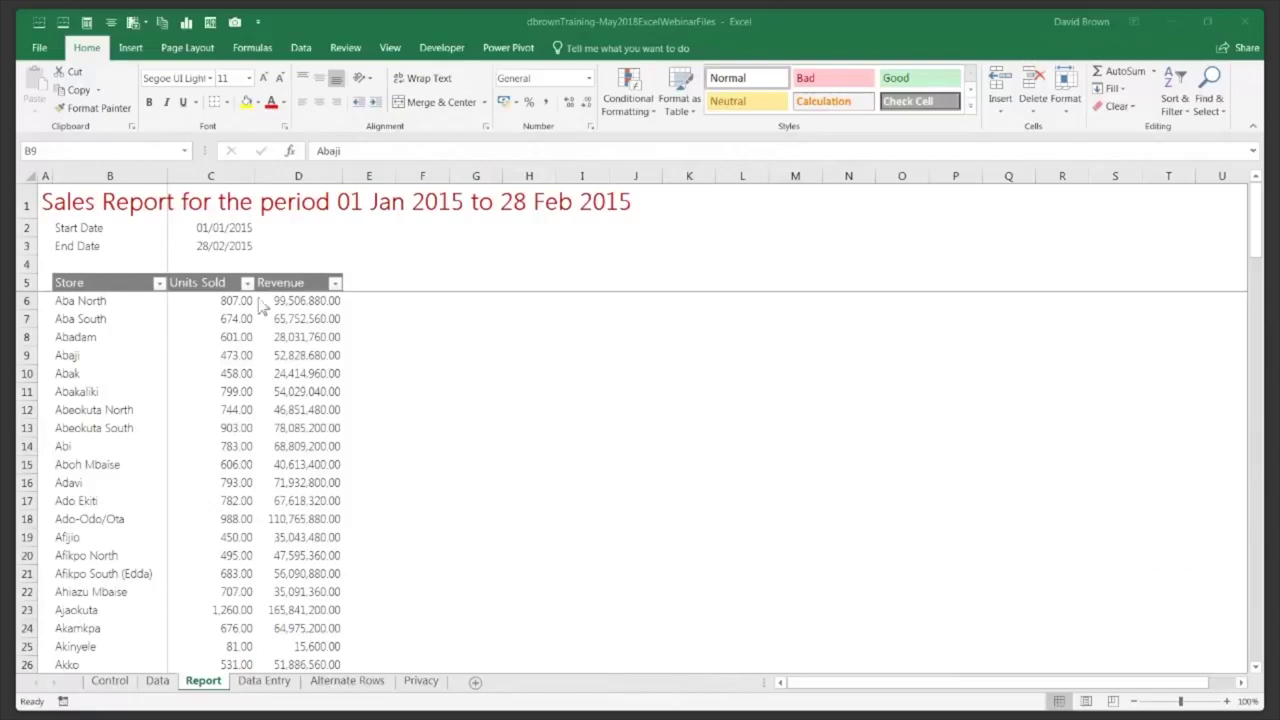
Step: Change the Report's EndDate in C3 to 28/05/2015
{"action": "left_click", "coordinate": [219, 227]}
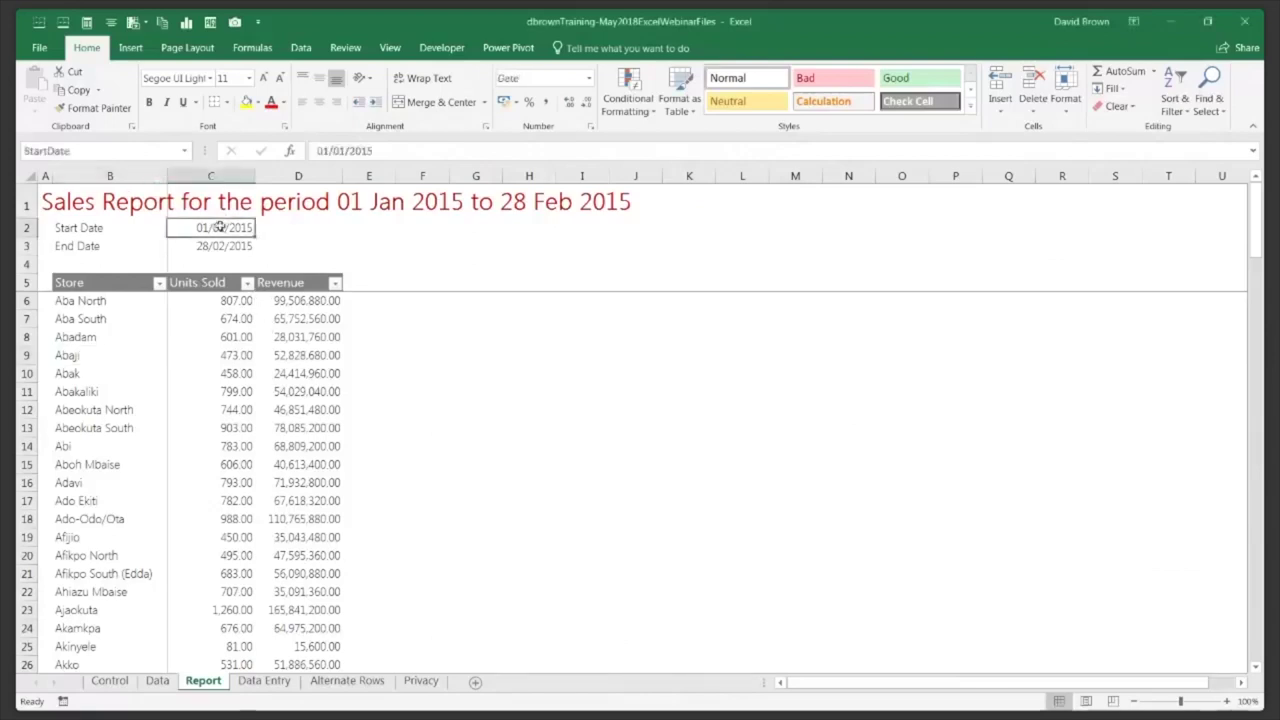
{"action": "left_click", "coordinate": [226, 245]}
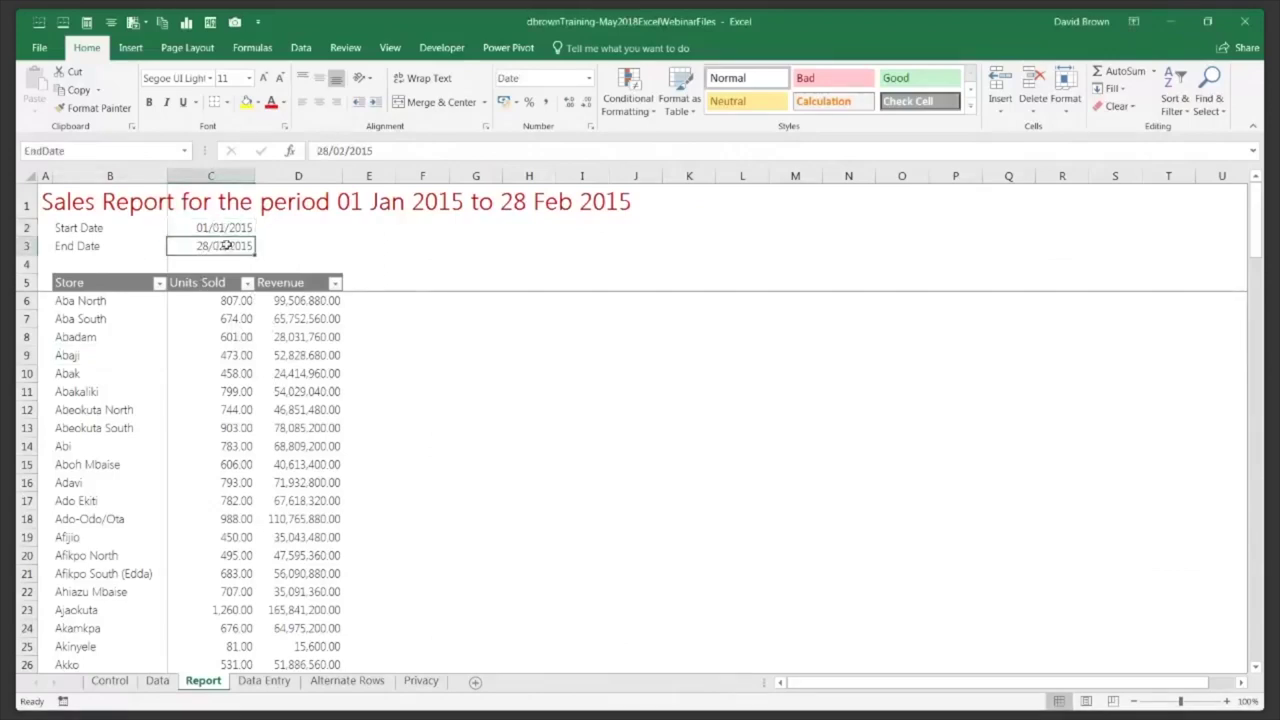
{"action": "left_click", "coordinate": [342, 150]}
{"action": "key", "text": "BackSpace"}
{"action": "type", "text": "5"}
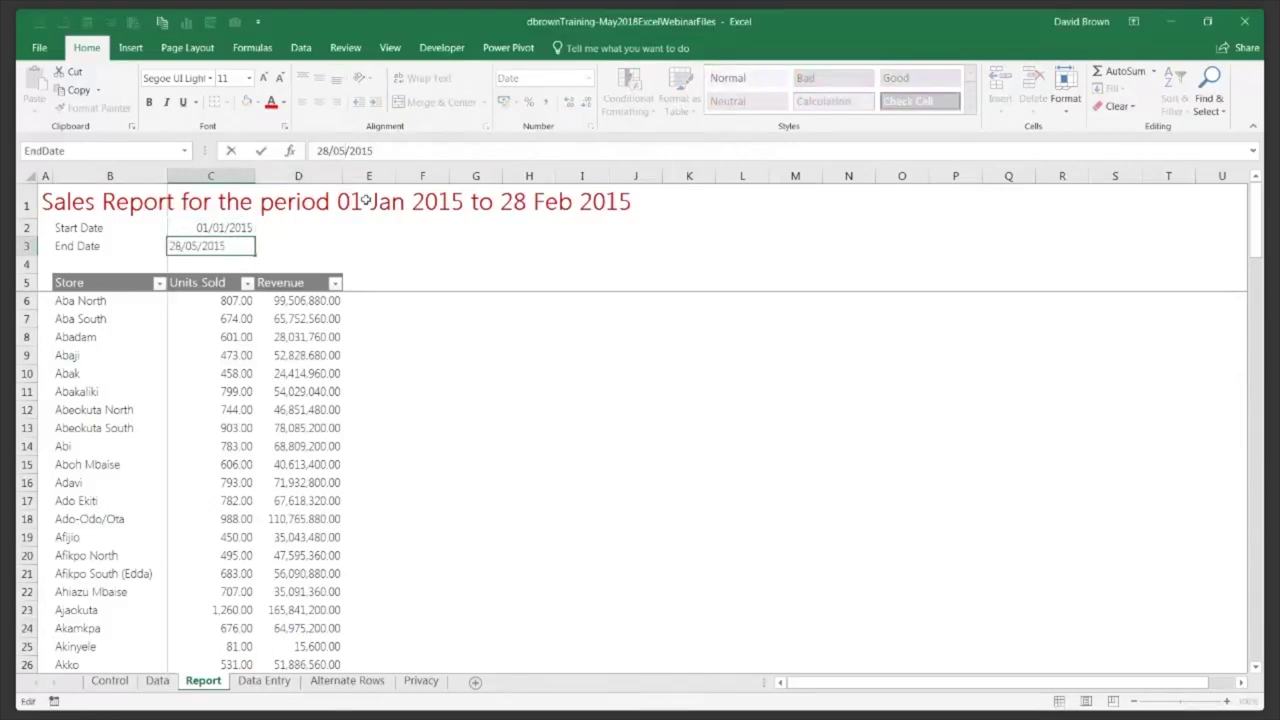
{"action": "left_click", "coordinate": [277, 302]}
Step: Step through the recalculated Units Sold and Revenue figures for Aba North and neighbouring stores
{"action": "key", "text": "Down"}
{"action": "key", "text": "Down"}
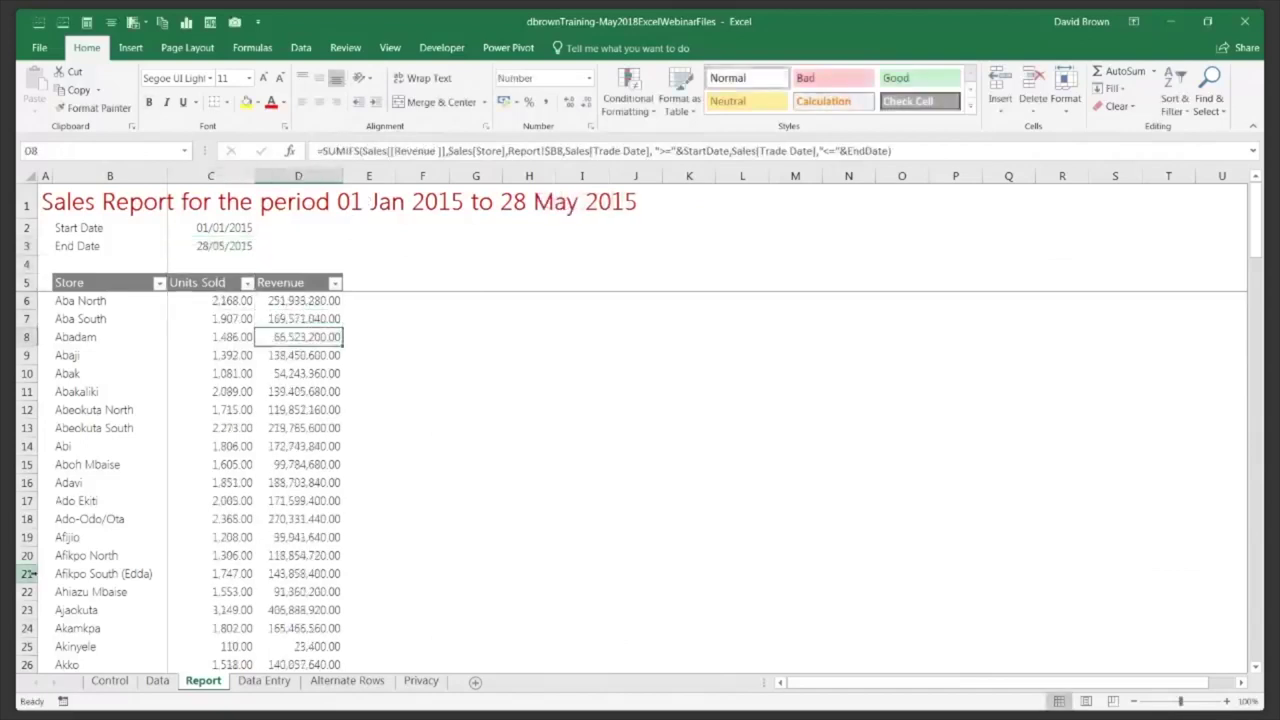
{"action": "key", "text": "Down"}
{"action": "key", "text": "Down"}
{"action": "key", "text": "Up"}
{"action": "key", "text": "Up"}
{"action": "key", "text": "Up"}
{"action": "key", "text": "Up"}
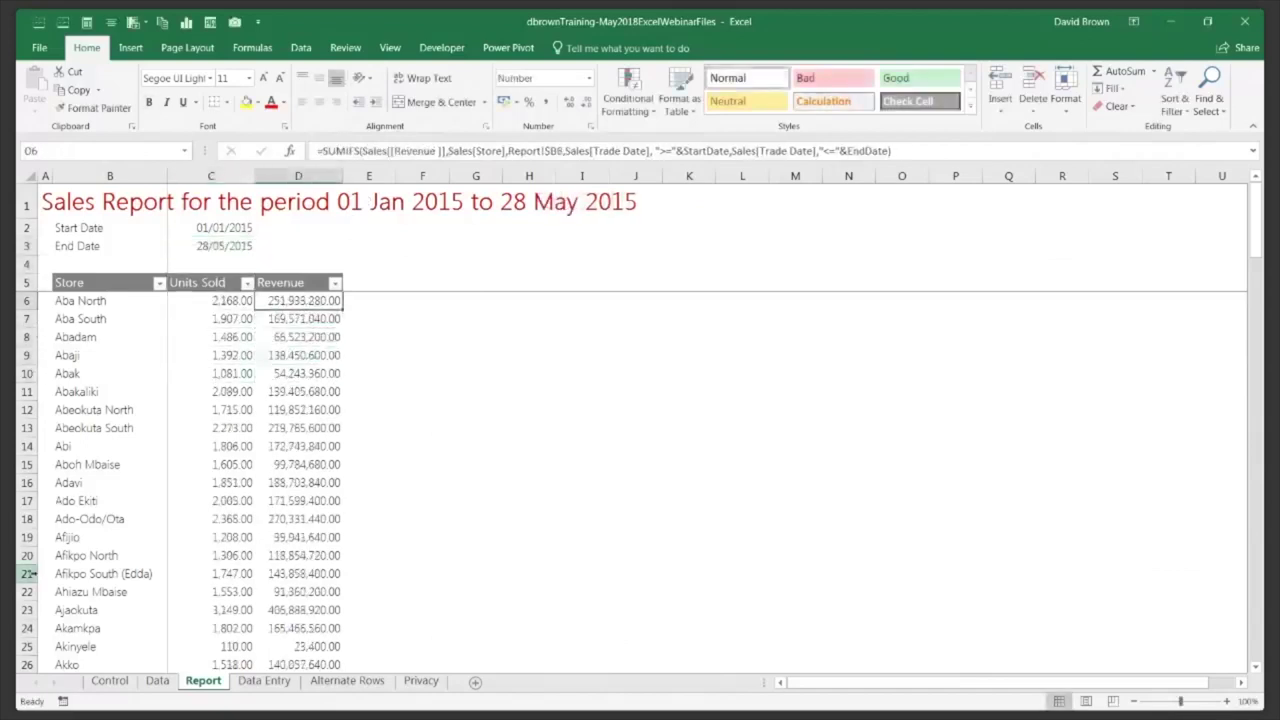
{"action": "key", "text": "Left"}
{"action": "key", "text": "Down"}
{"action": "key", "text": "Down"}
{"action": "key", "text": "Right"}
{"action": "key", "text": "Down"}
{"action": "key", "text": "Up"}
{"action": "key", "text": "Up"}
{"action": "key", "text": "Down"}
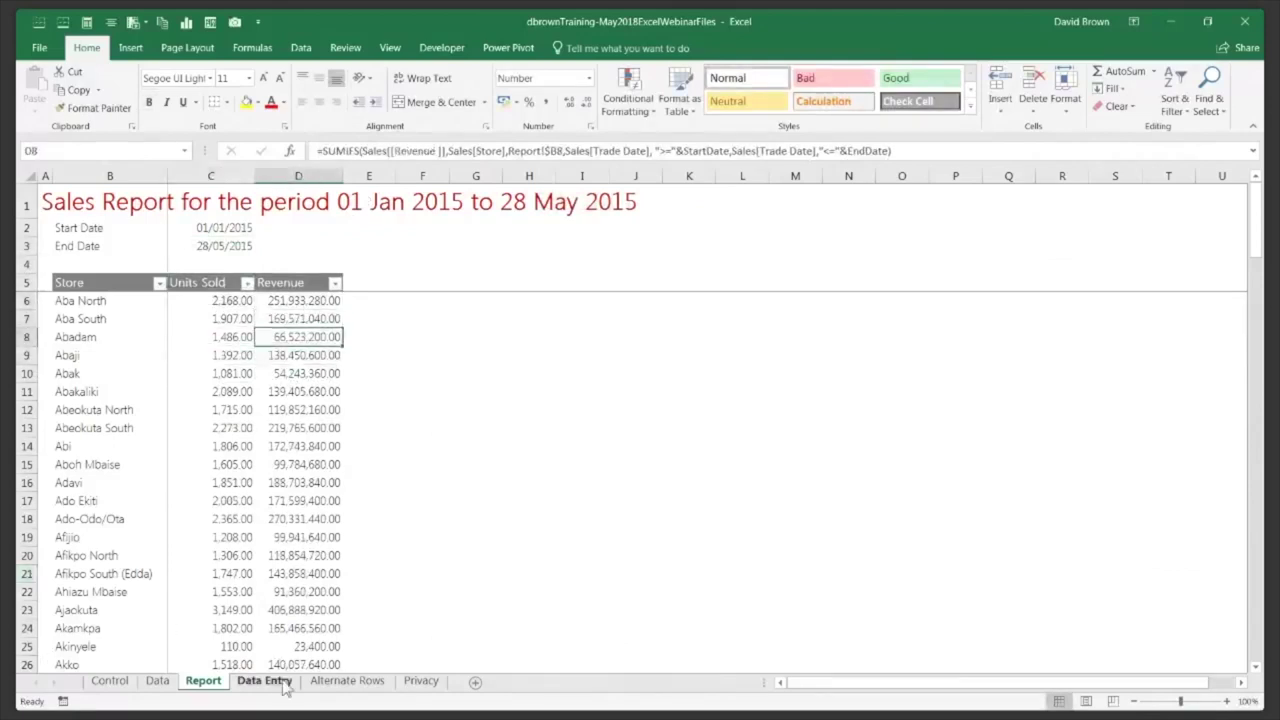
Step: Compare the Data Entry inputs with the Report's date cells and Abadam's D8 formula, ending on Data Entry
{"action": "left_click", "coordinate": [278, 683]}
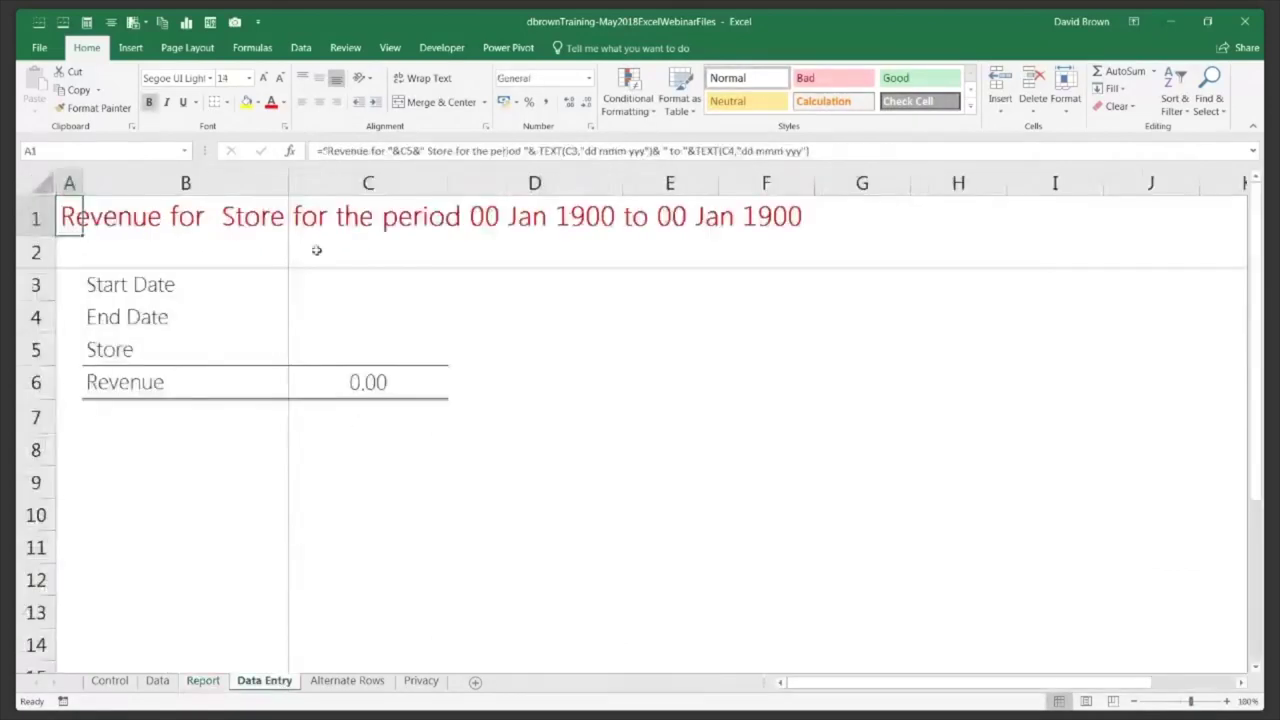
{"action": "left_click", "coordinate": [308, 263]}
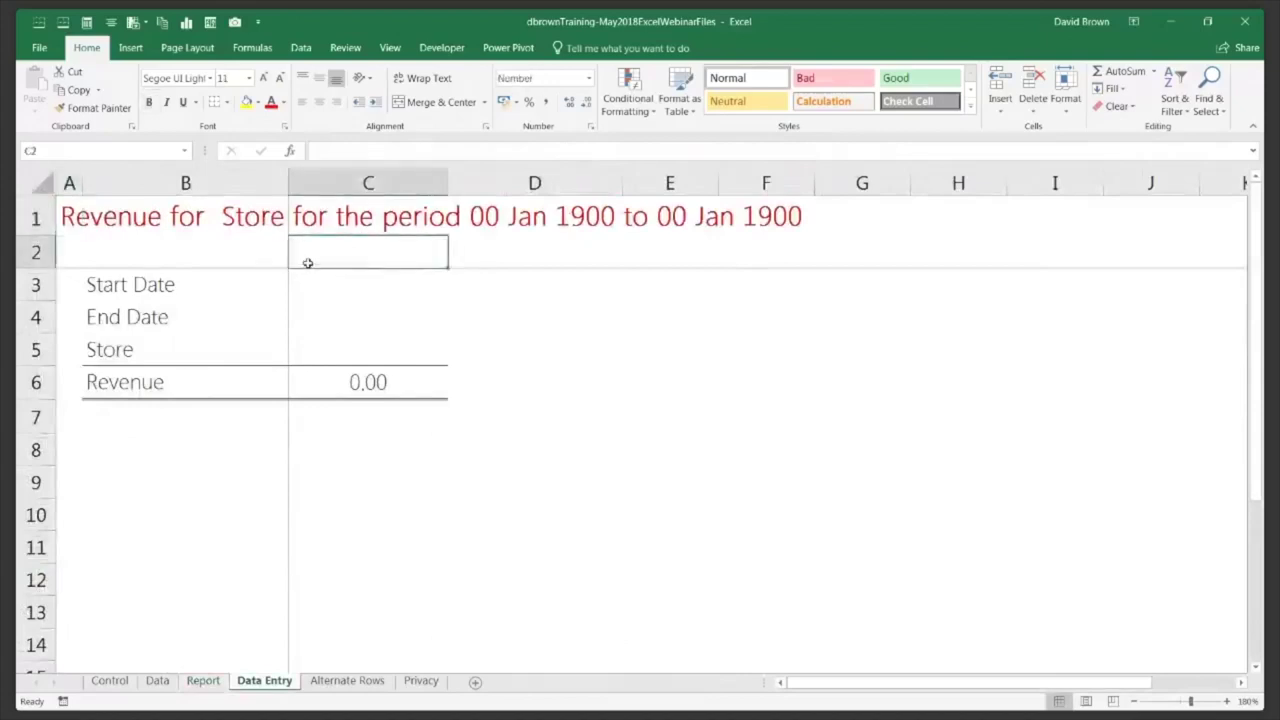
{"action": "left_click", "coordinate": [203, 681]}
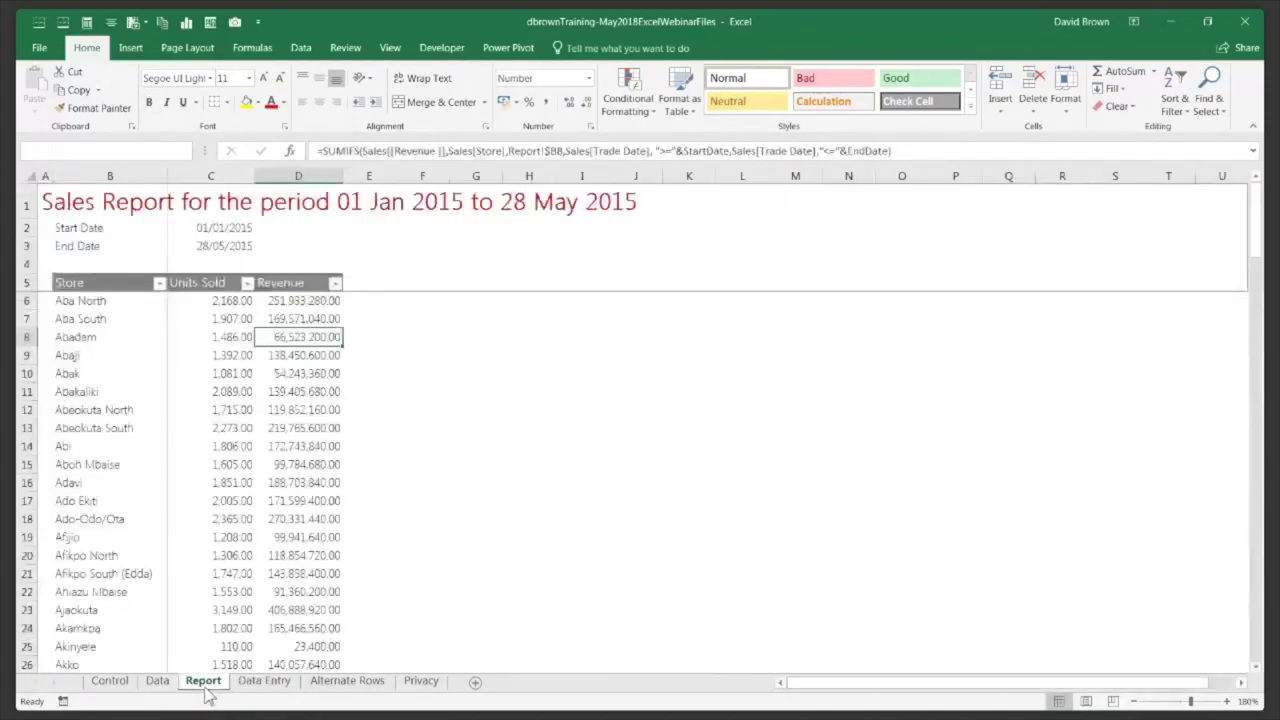
{"action": "left_click", "coordinate": [238, 229]}
{"action": "left_click", "coordinate": [226, 246]}
{"action": "left_click", "coordinate": [299, 337]}
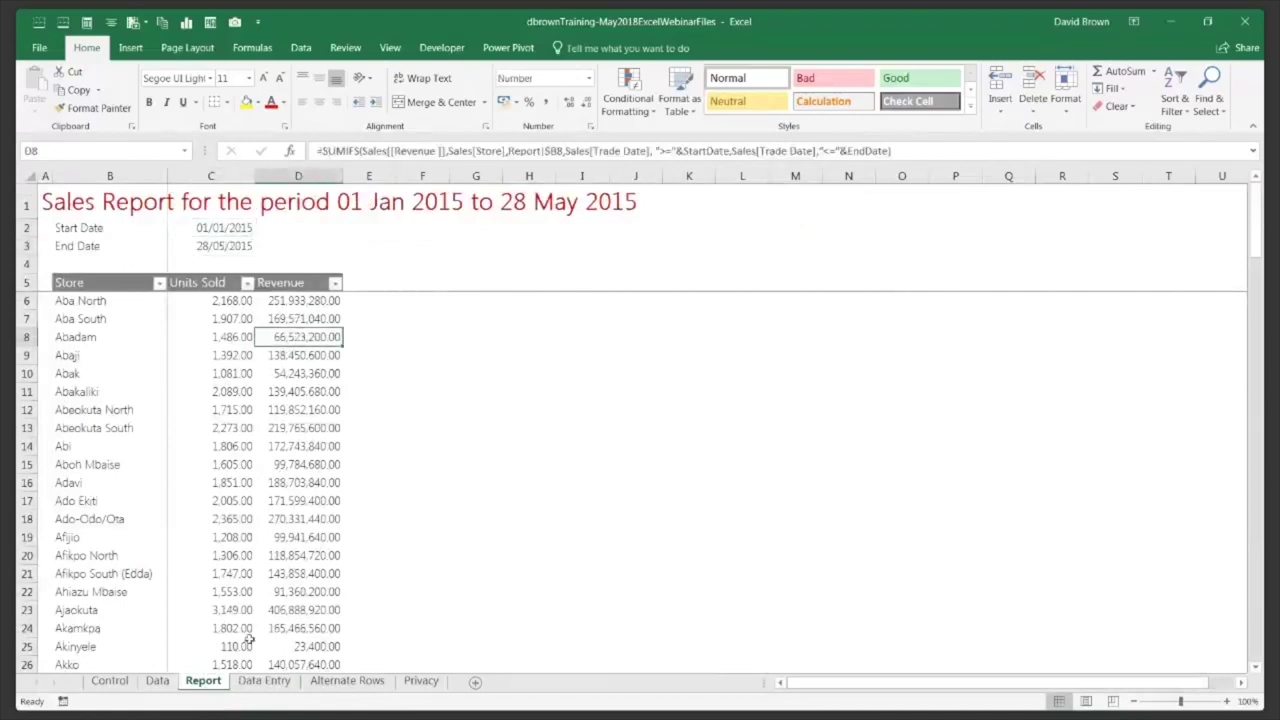
{"action": "left_click", "coordinate": [264, 683]}
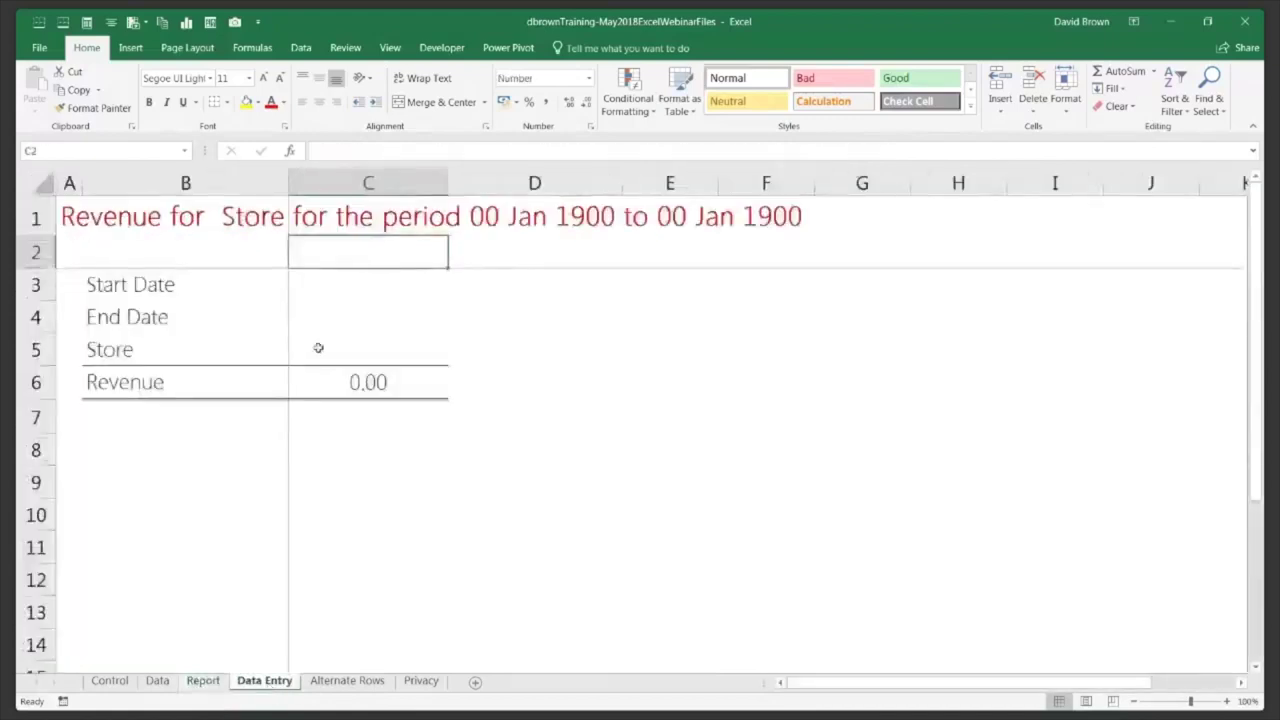
{"action": "left_click", "coordinate": [350, 280]}
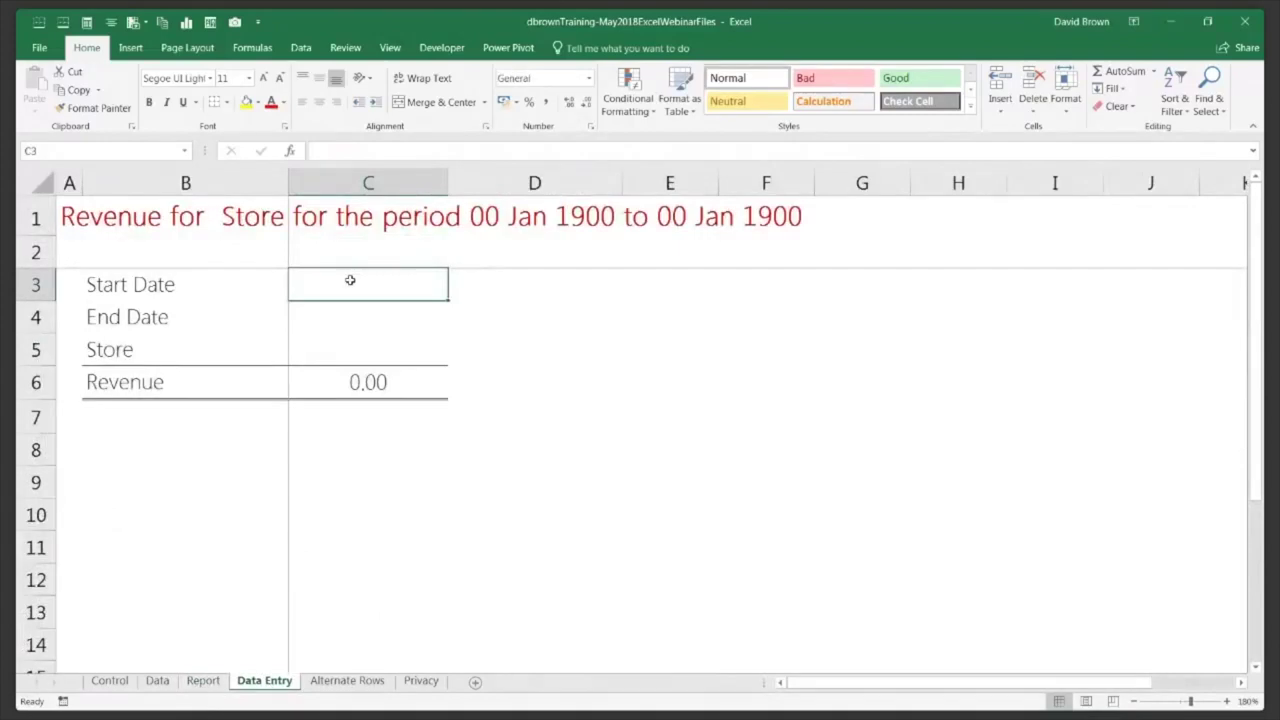
{"action": "left_click", "coordinate": [203, 681]}
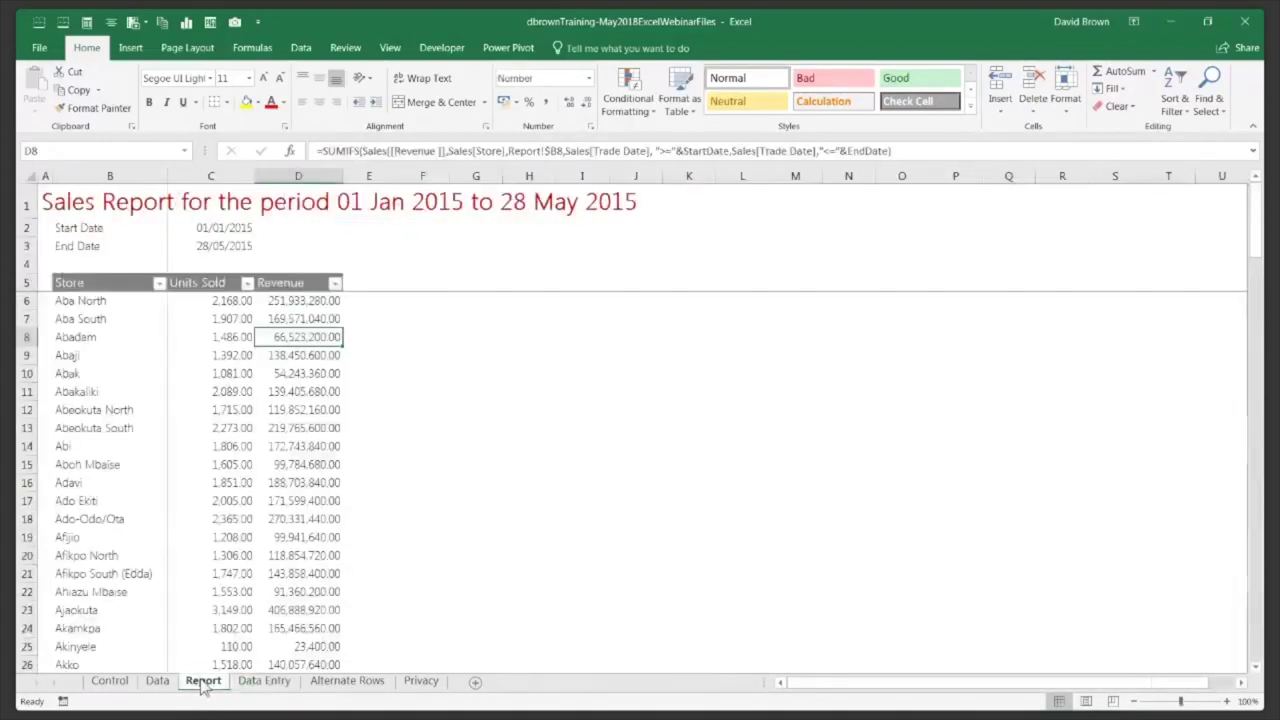
{"action": "left_click", "coordinate": [265, 681]}
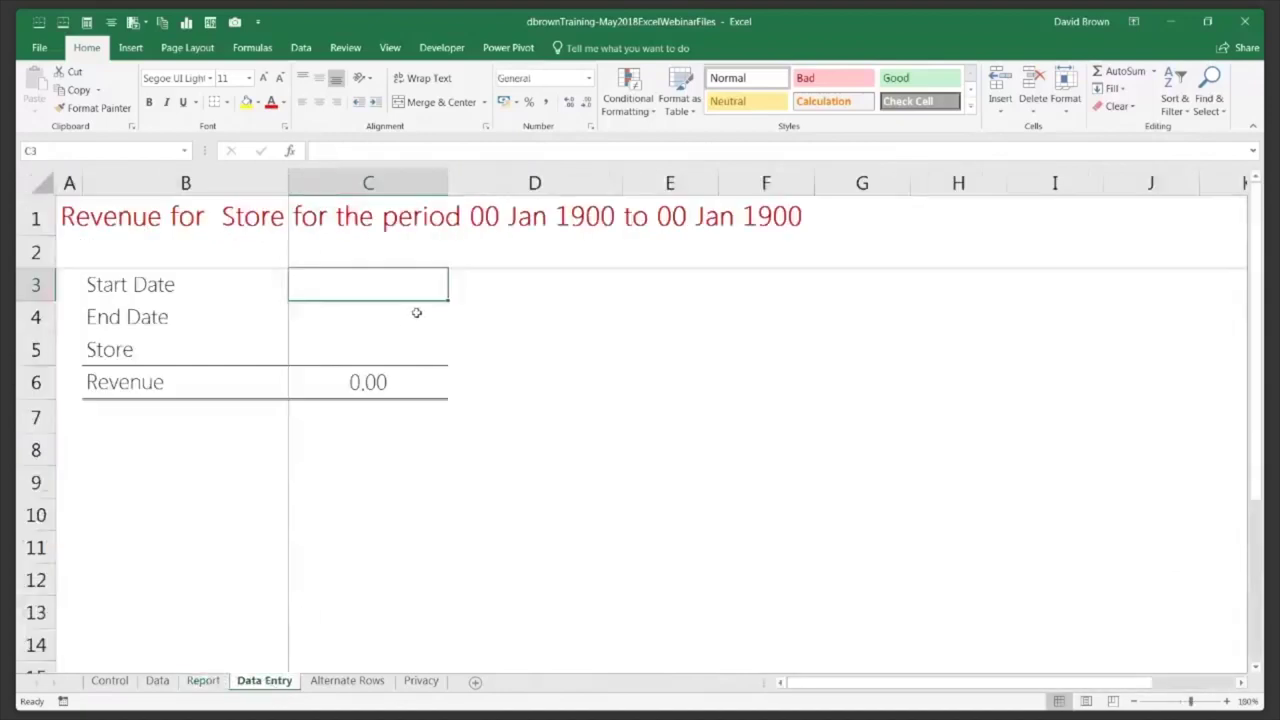
Step: Enter 1 jan 2015 as Start Date and 31 may 2015 as End Date on the form
{"action": "type", "text": "1 jan 2015"}
{"action": "key", "text": "Return"}
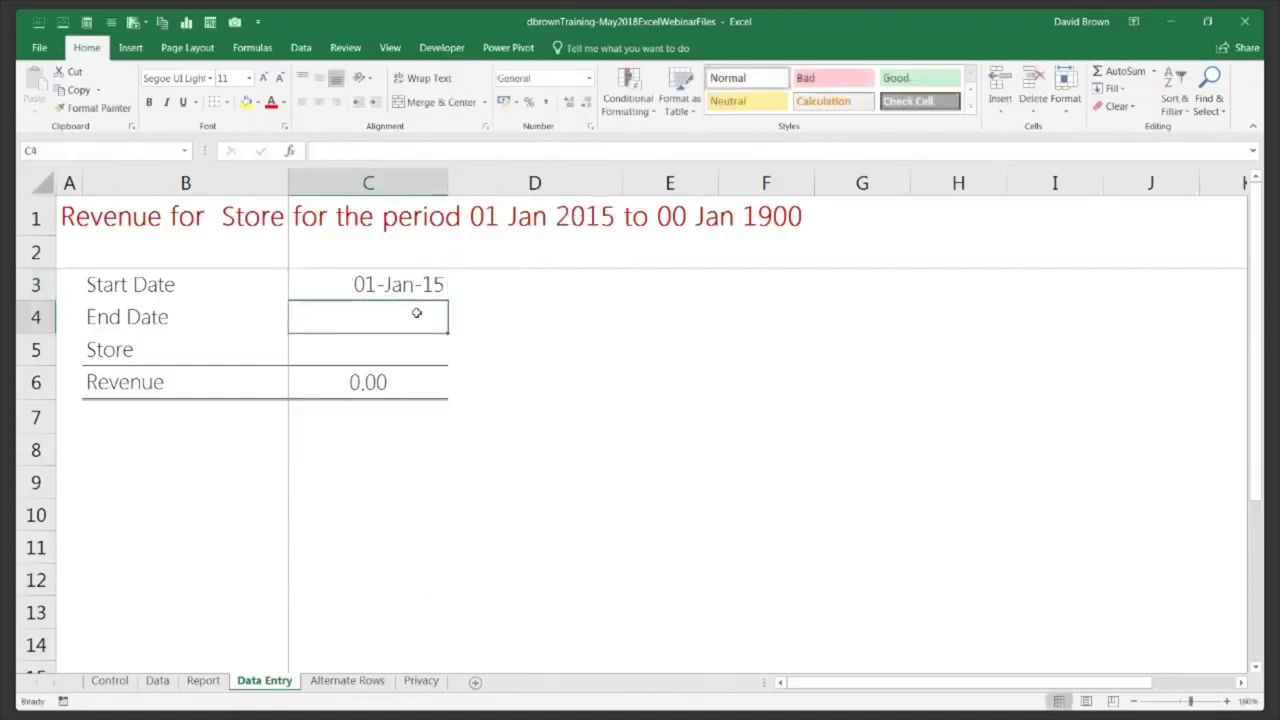
{"action": "type", "text": "31 may 290"}
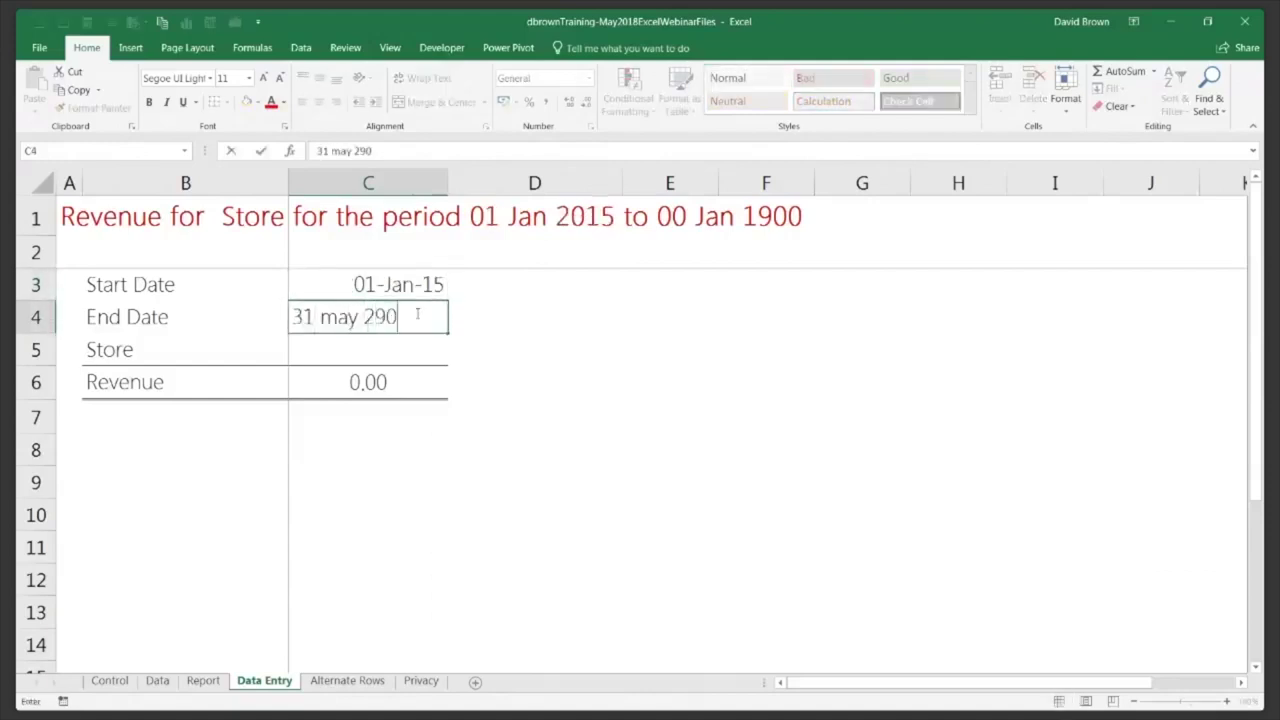
{"action": "key", "text": "BackSpace"}
{"action": "key", "text": "BackSpace"}
{"action": "type", "text": "015"}
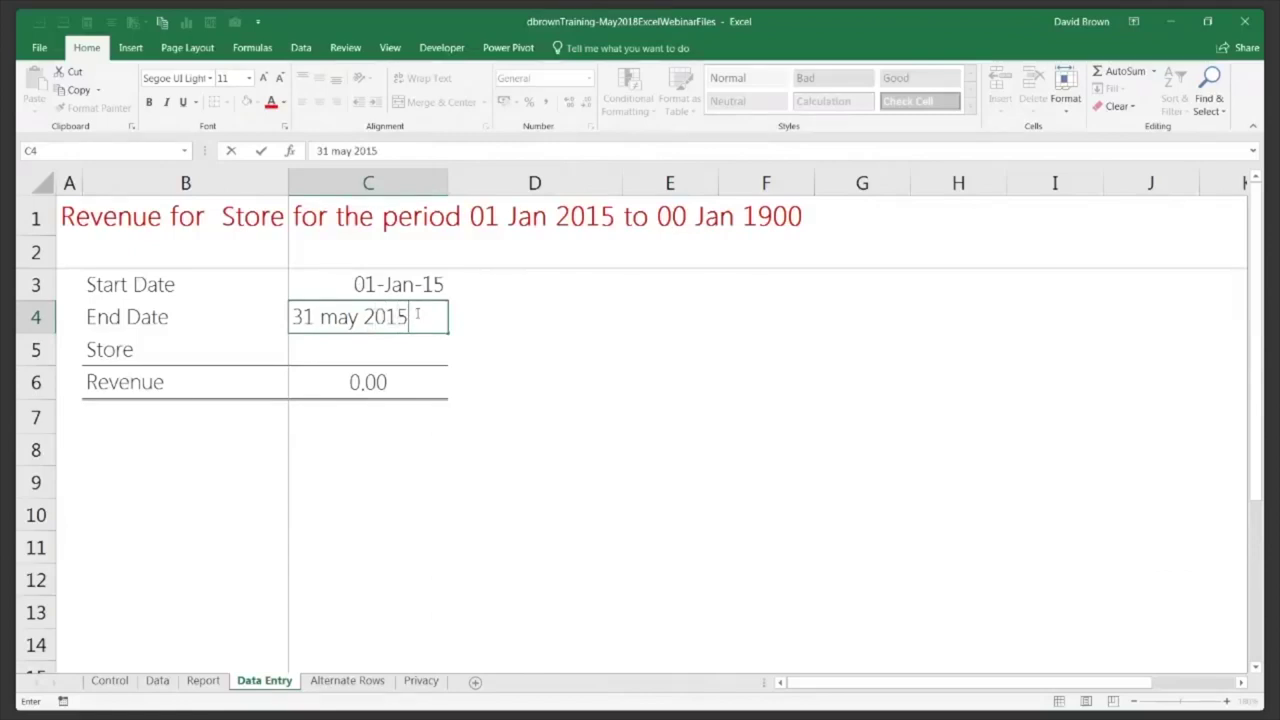
{"action": "key", "text": "Return"}
{"action": "key", "text": "Up"}
{"action": "key", "text": "Up"}
{"action": "key", "text": "Down"}
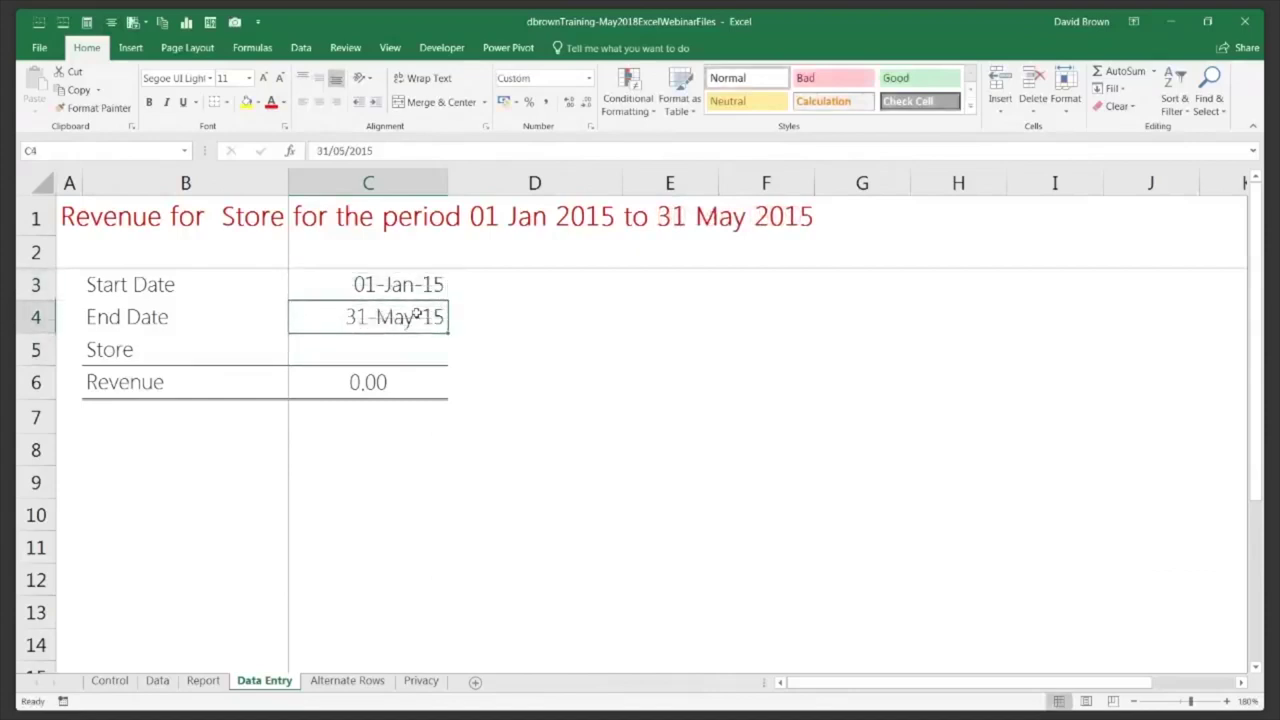
{"action": "left_click", "coordinate": [417, 347]}
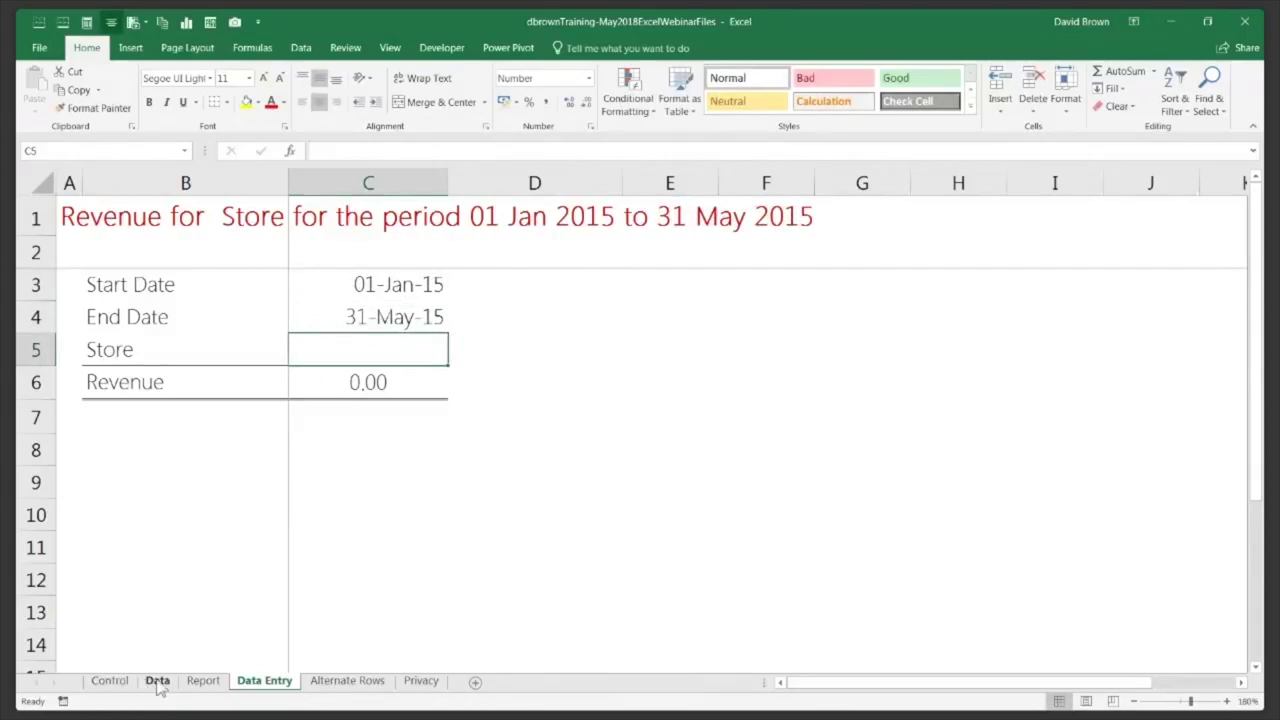
Step: Check the store names on the Control sheet, then enter Abaji as the form's Store
{"action": "left_click", "coordinate": [112, 684]}
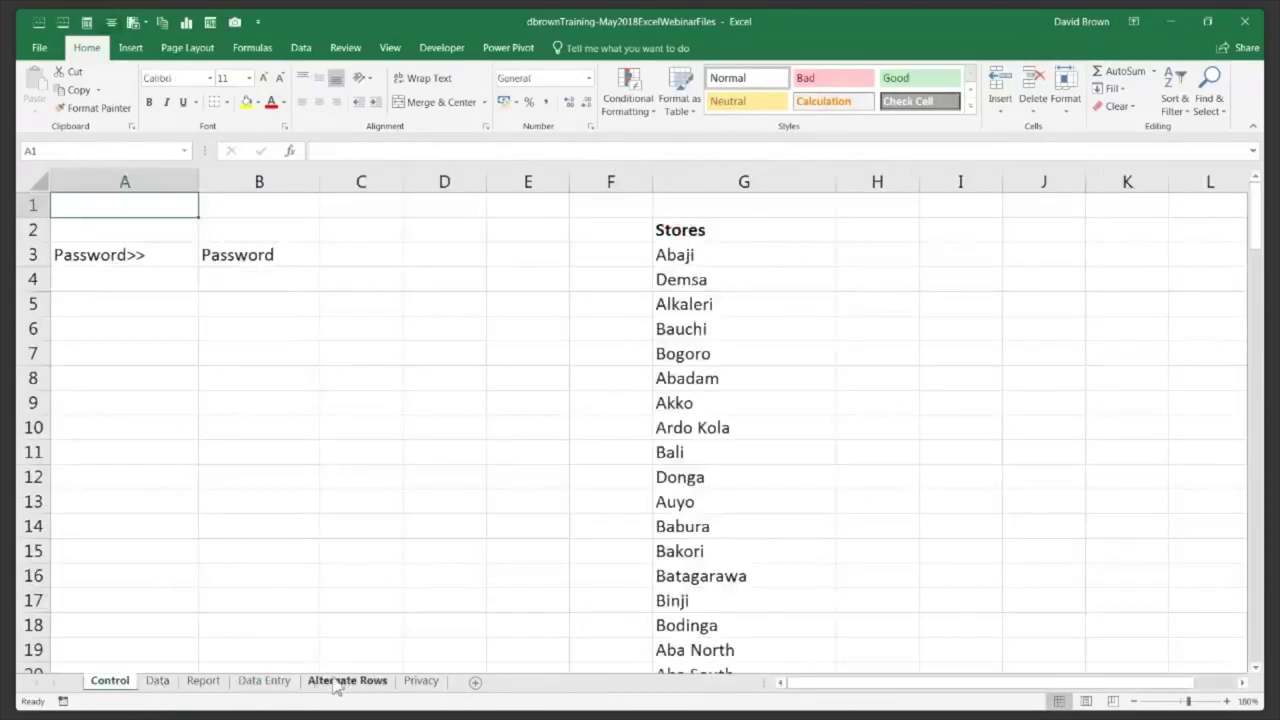
{"action": "left_click", "coordinate": [266, 686]}
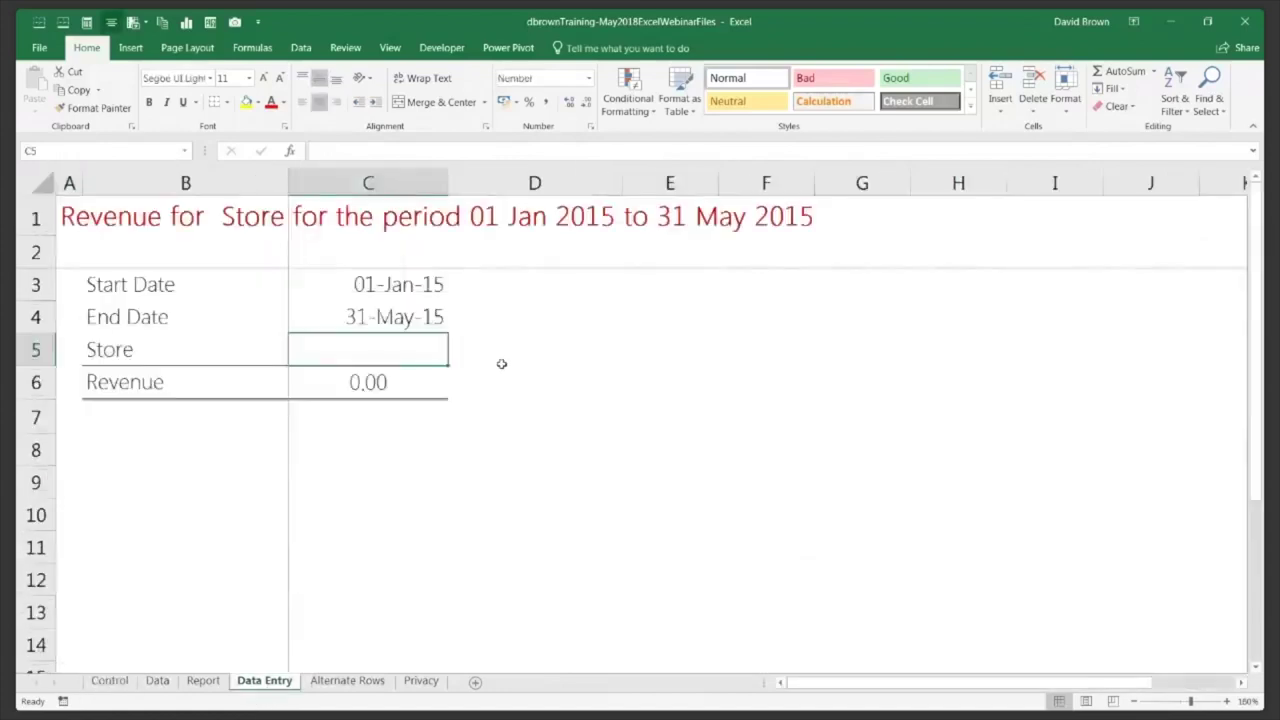
{"action": "type", "text": "Abaji"}
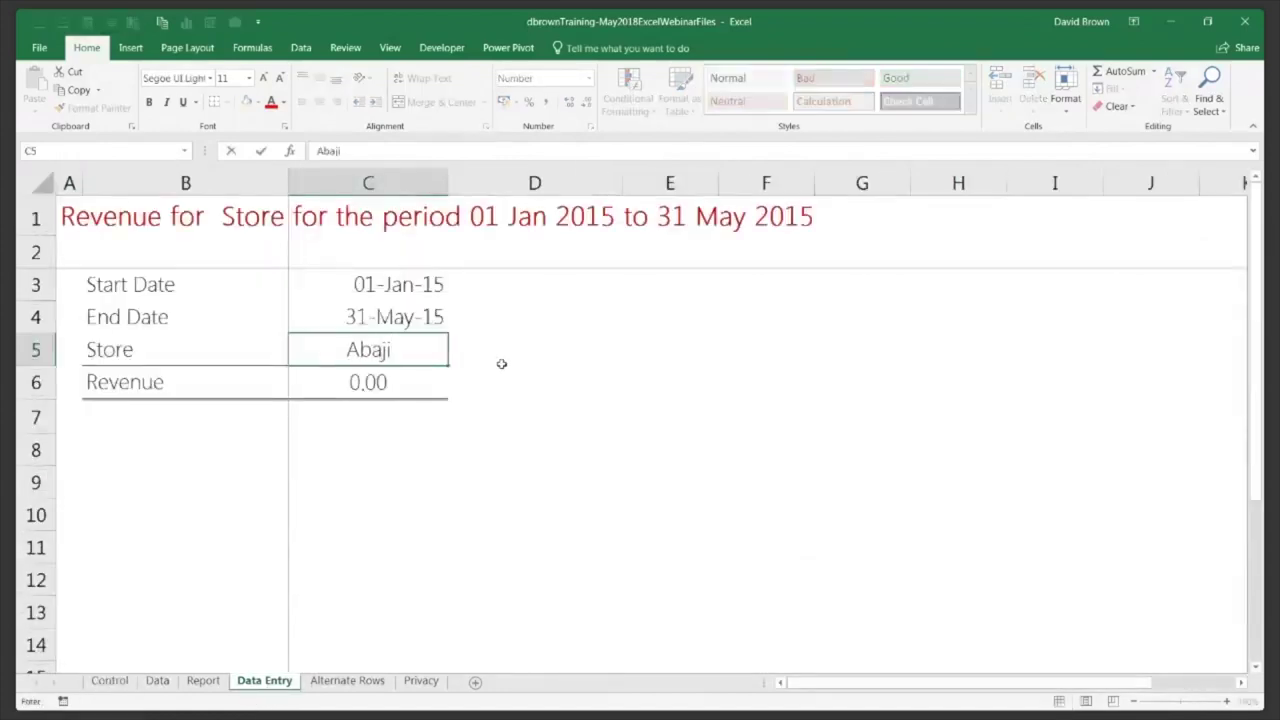
{"action": "key", "text": "Return"}
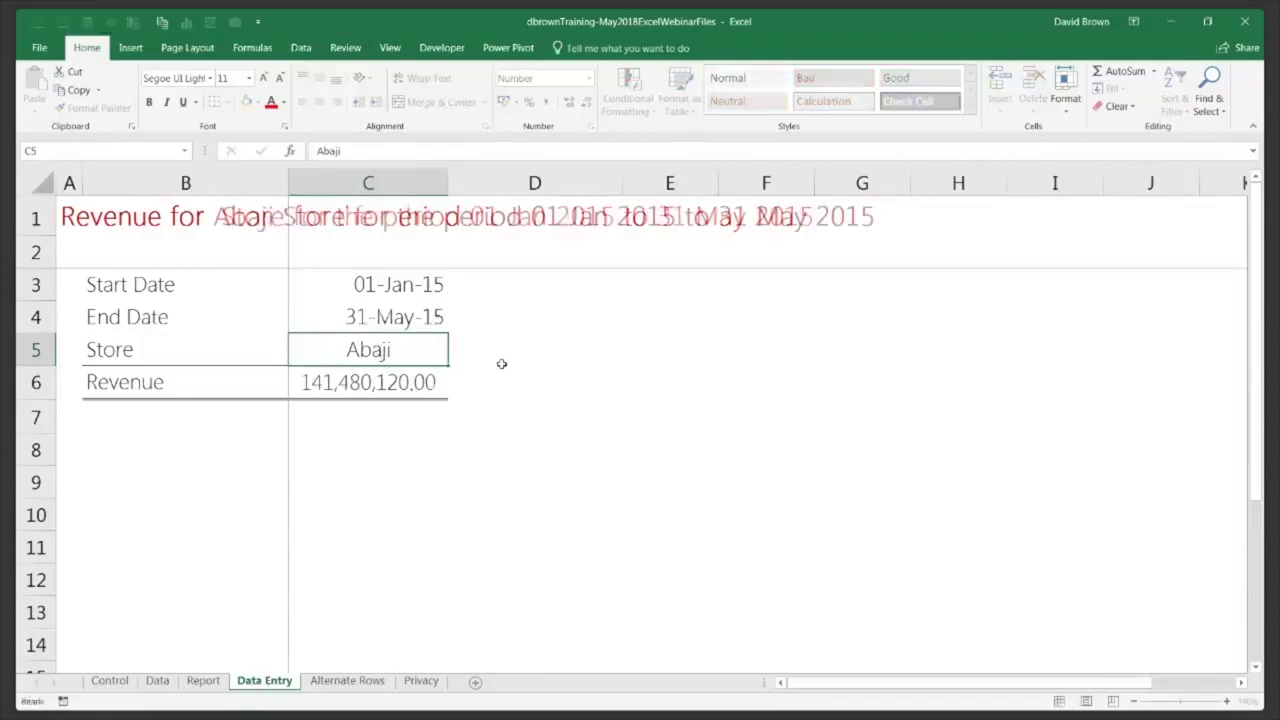
Step: Move through the form's inputs to review the Abaji revenue of 141,480,120.00
{"action": "key", "text": "Up"}
{"action": "key", "text": "Up"}
{"action": "key", "text": "Up"}
{"action": "key", "text": "Right"}
{"action": "key", "text": "Left"}
{"action": "key", "text": "Down"}
{"action": "key", "text": "Down"}
{"action": "key", "text": "Up"}
{"action": "key", "text": "Up"}
{"action": "key", "text": "Down"}
{"action": "key", "text": "Down"}
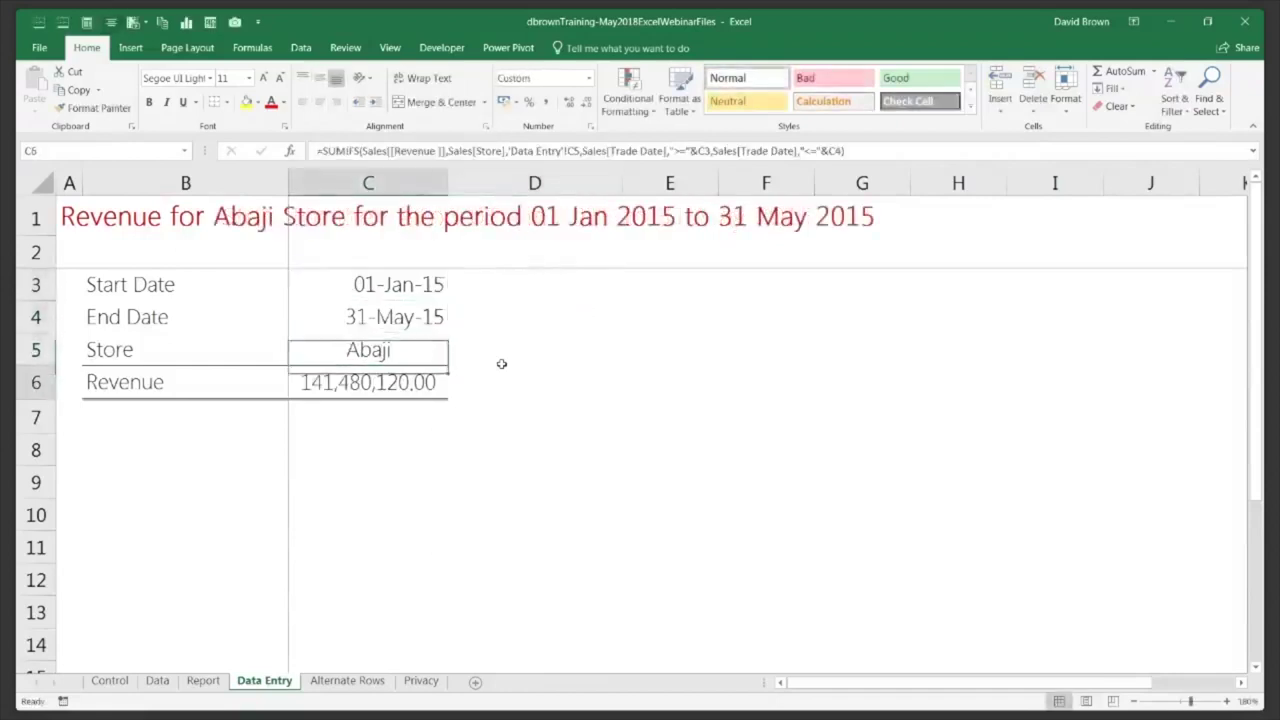
{"action": "key", "text": "Down"}
{"action": "key", "text": "Up"}
{"action": "key", "text": "Up"}
{"action": "key", "text": "Up"}
Step: Clear the Start Date, End Date and Store cells C3:C5 and reselect all three
{"action": "key", "text": "shift+Down"}
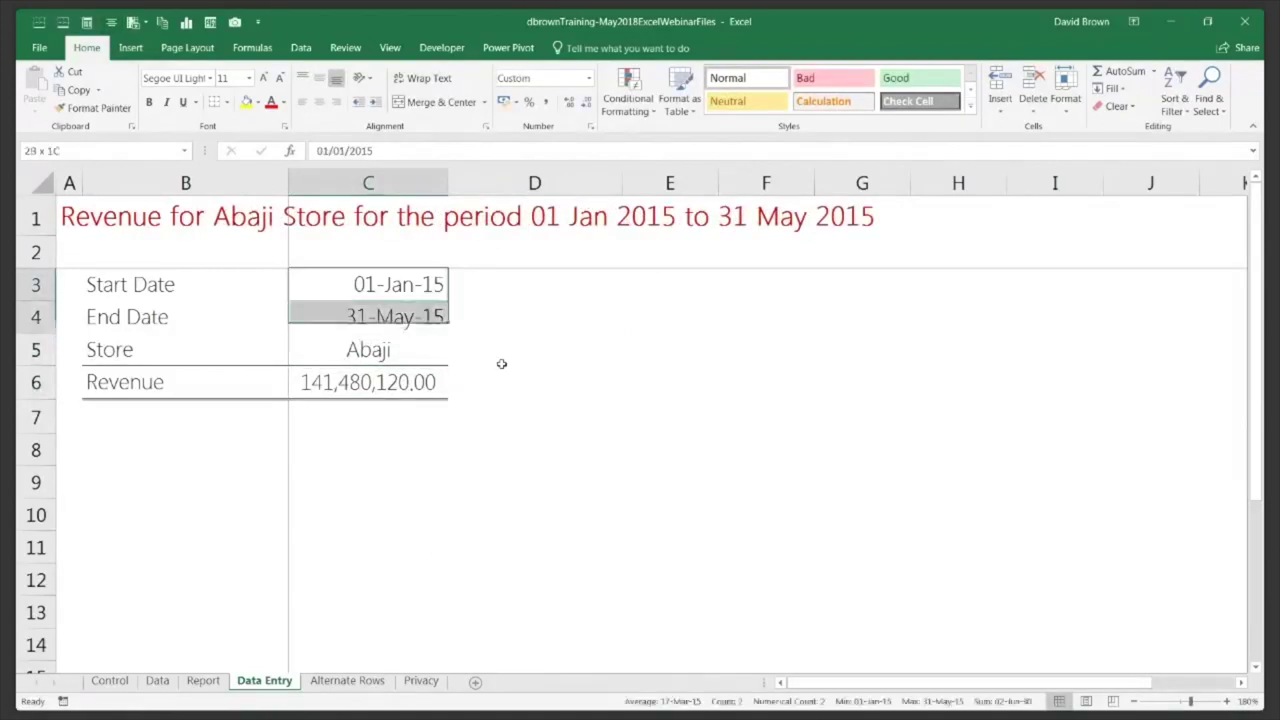
{"action": "key", "text": "shift+Down"}
{"action": "key", "text": "Delete"}
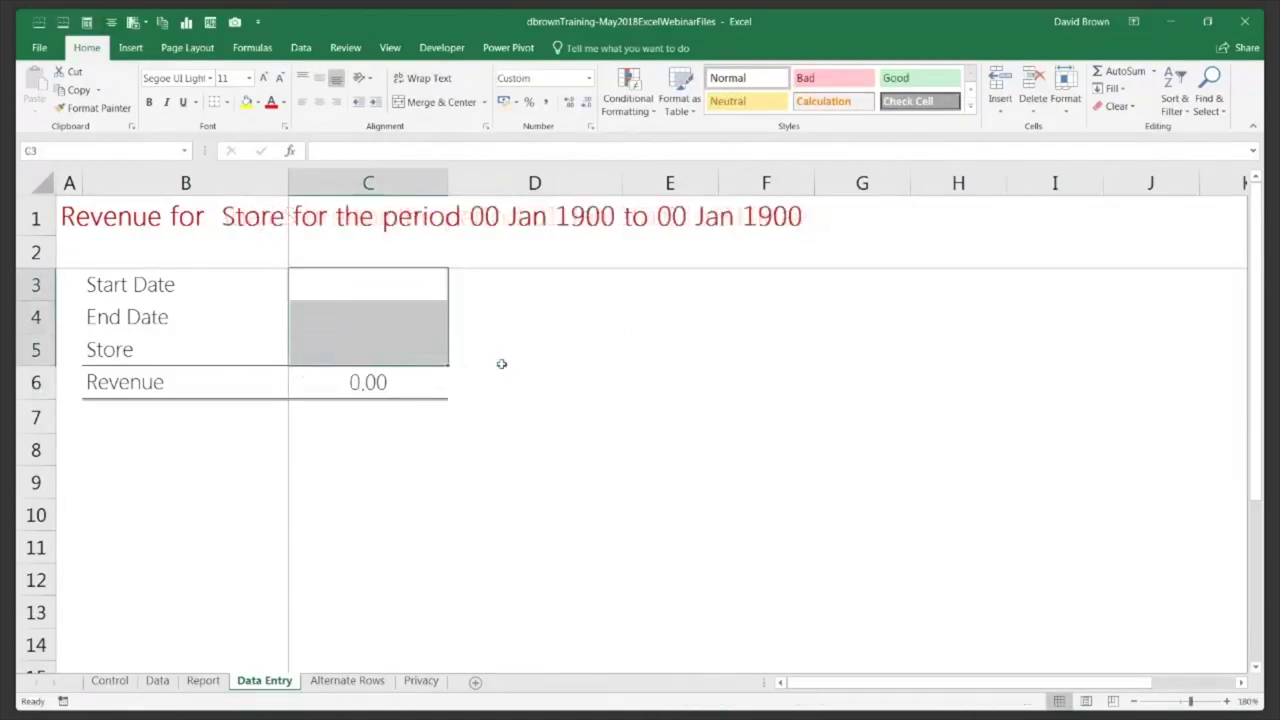
{"action": "key", "text": "shift+Up"}
{"action": "key", "text": "shift+Up"}
{"action": "key", "text": "Up"}
{"action": "key", "text": "Down"}
{"action": "key", "text": "Down"}
{"action": "key", "text": "Up"}
{"action": "key", "text": "shift+Down"}
{"action": "key", "text": "shift+Down"}
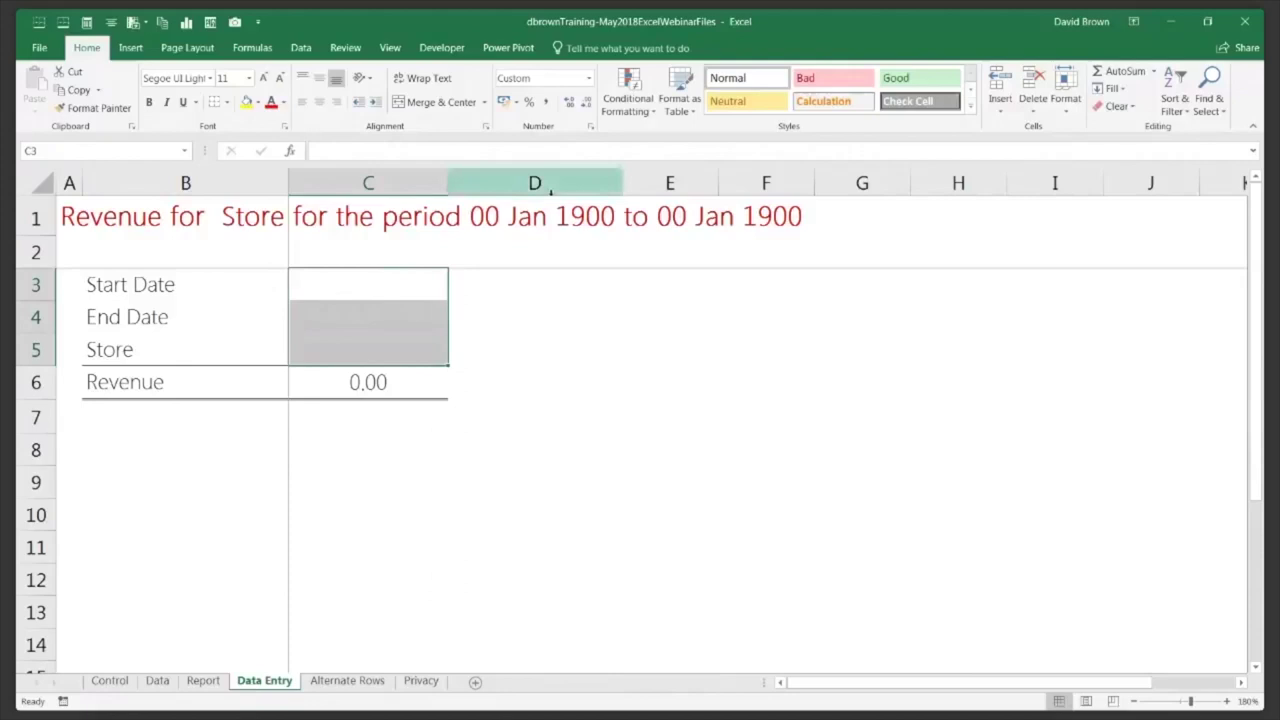
Step: Start a new conditional formatting rule of type 'Format only cells that contain'
{"action": "left_click", "coordinate": [640, 110]}
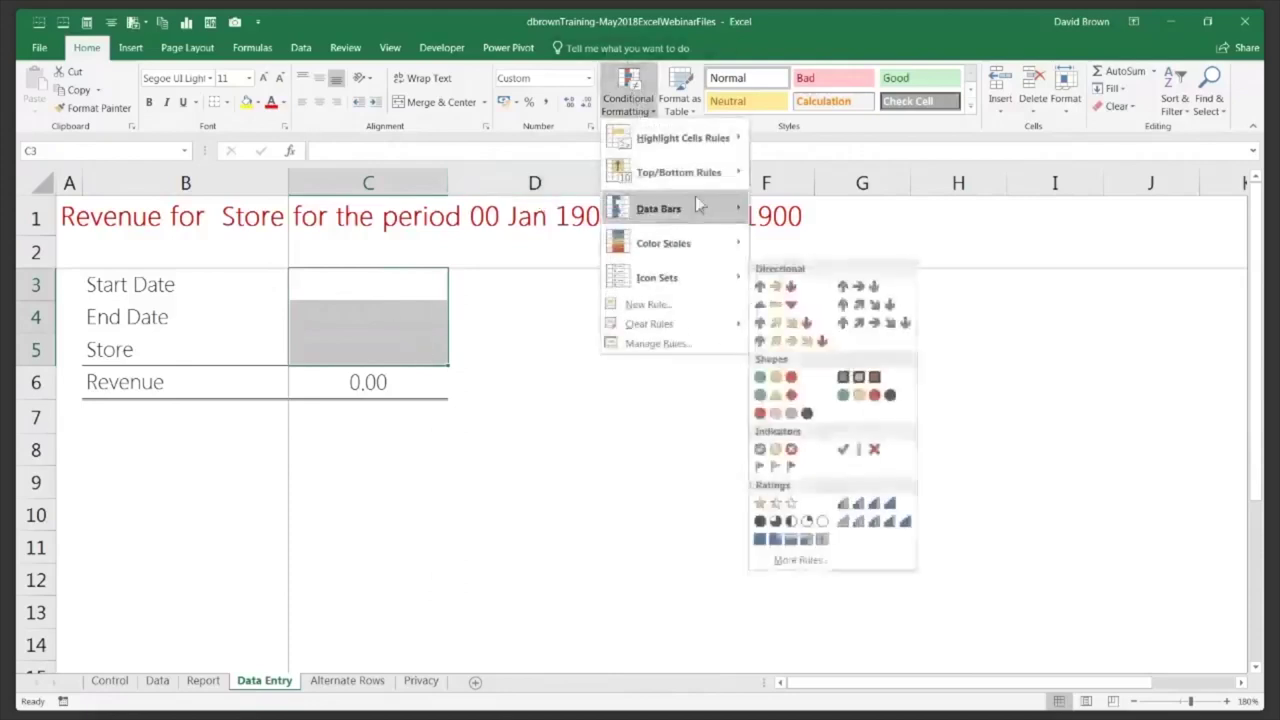
{"action": "mouse_move", "coordinate": [693, 137]}
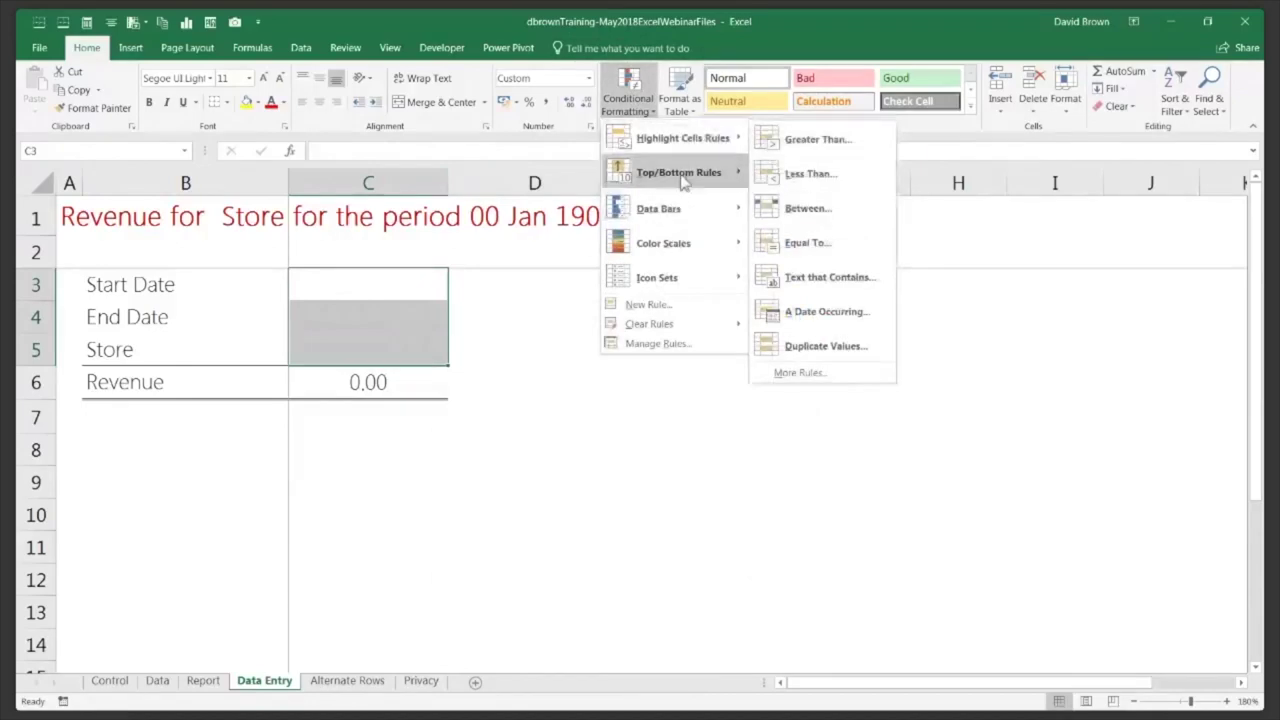
{"action": "mouse_move", "coordinate": [684, 170]}
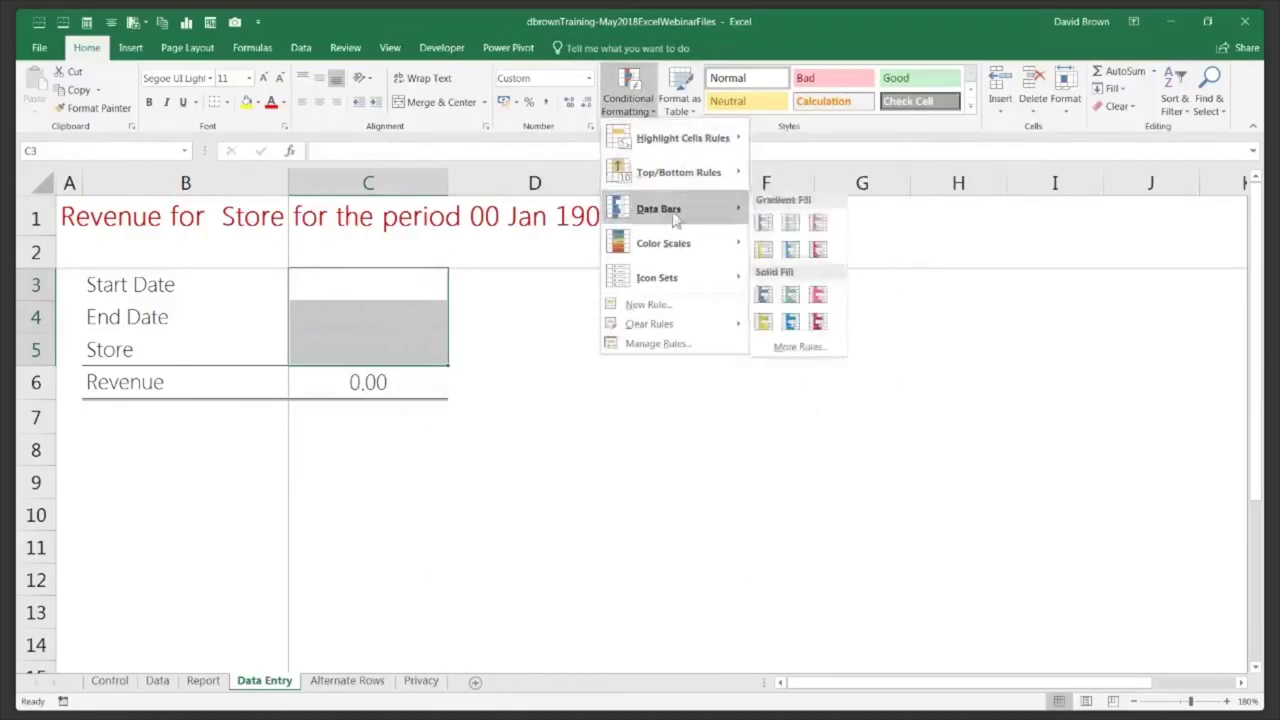
{"action": "left_click", "coordinate": [648, 304]}
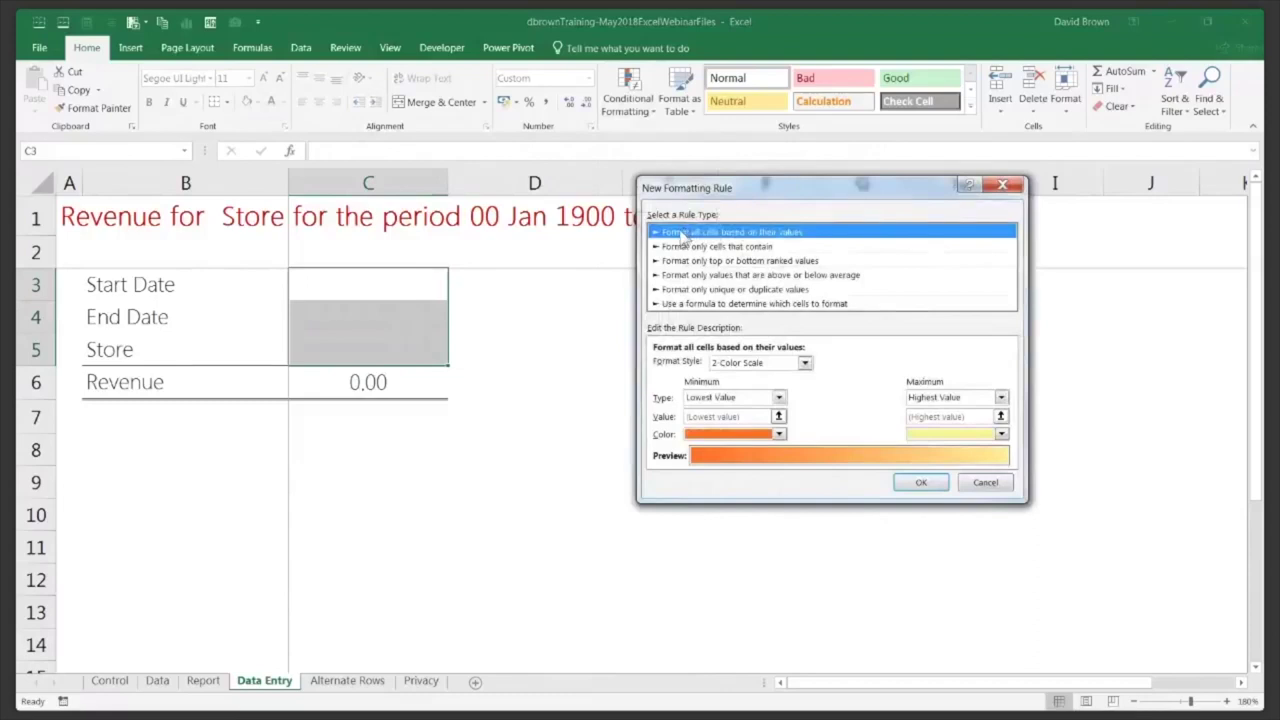
{"action": "left_click", "coordinate": [697, 250]}
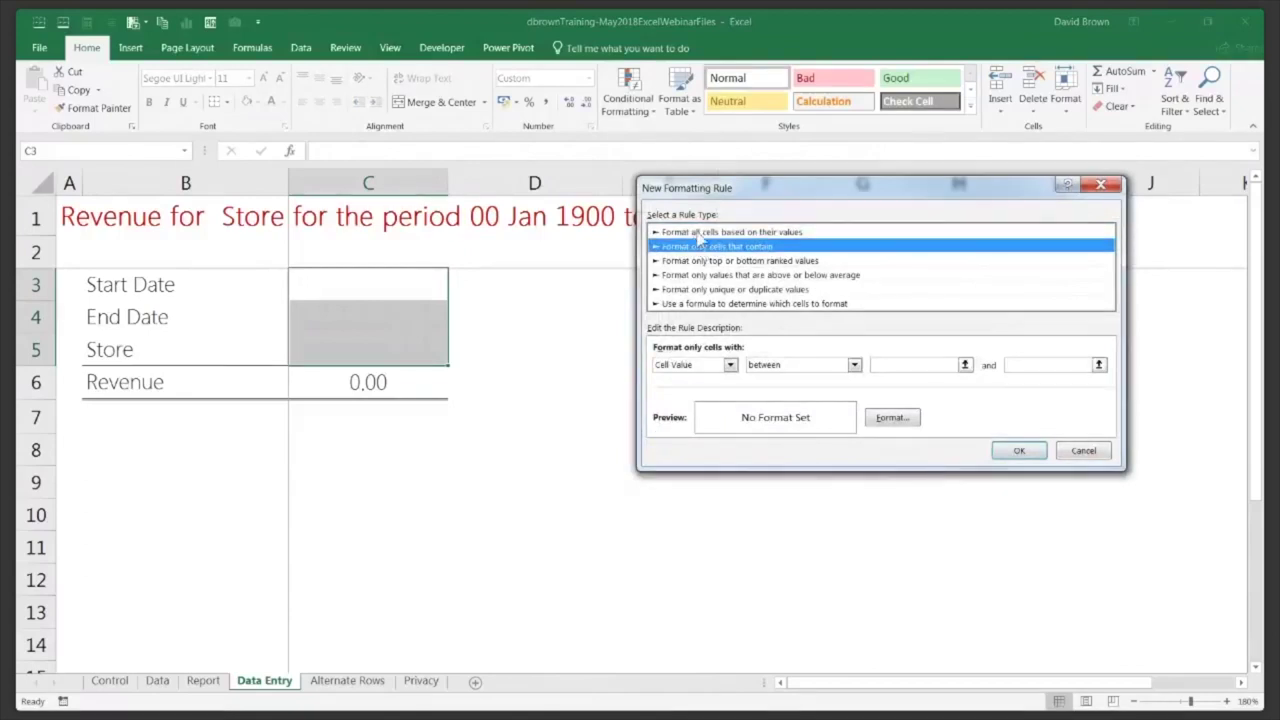
{"action": "left_click", "coordinate": [697, 233]}
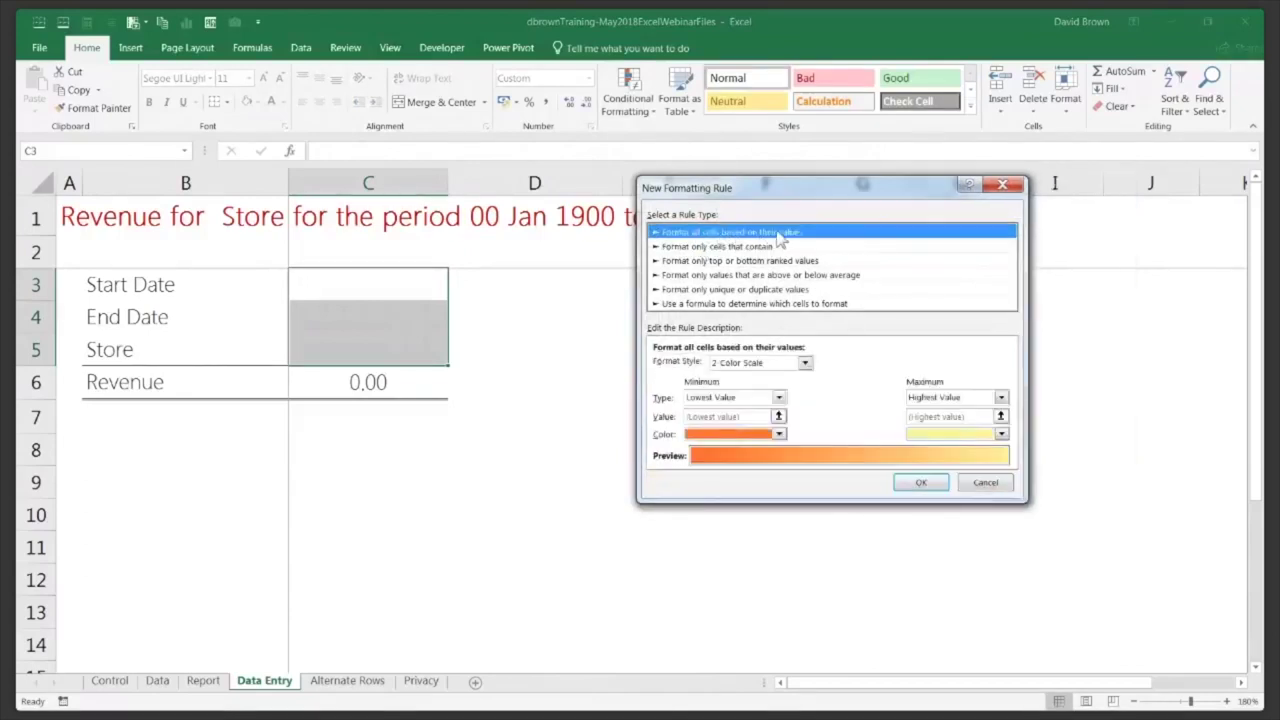
{"action": "left_click", "coordinate": [725, 250]}
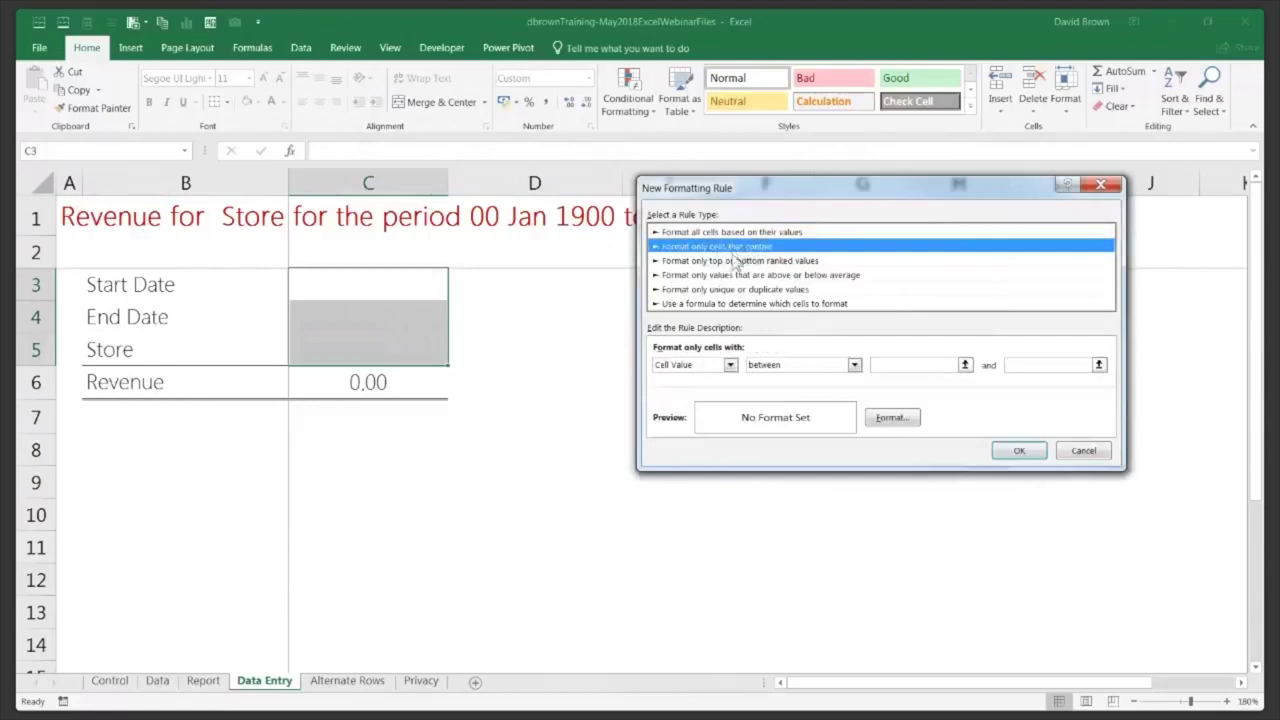
{"action": "left_click", "coordinate": [712, 262]}
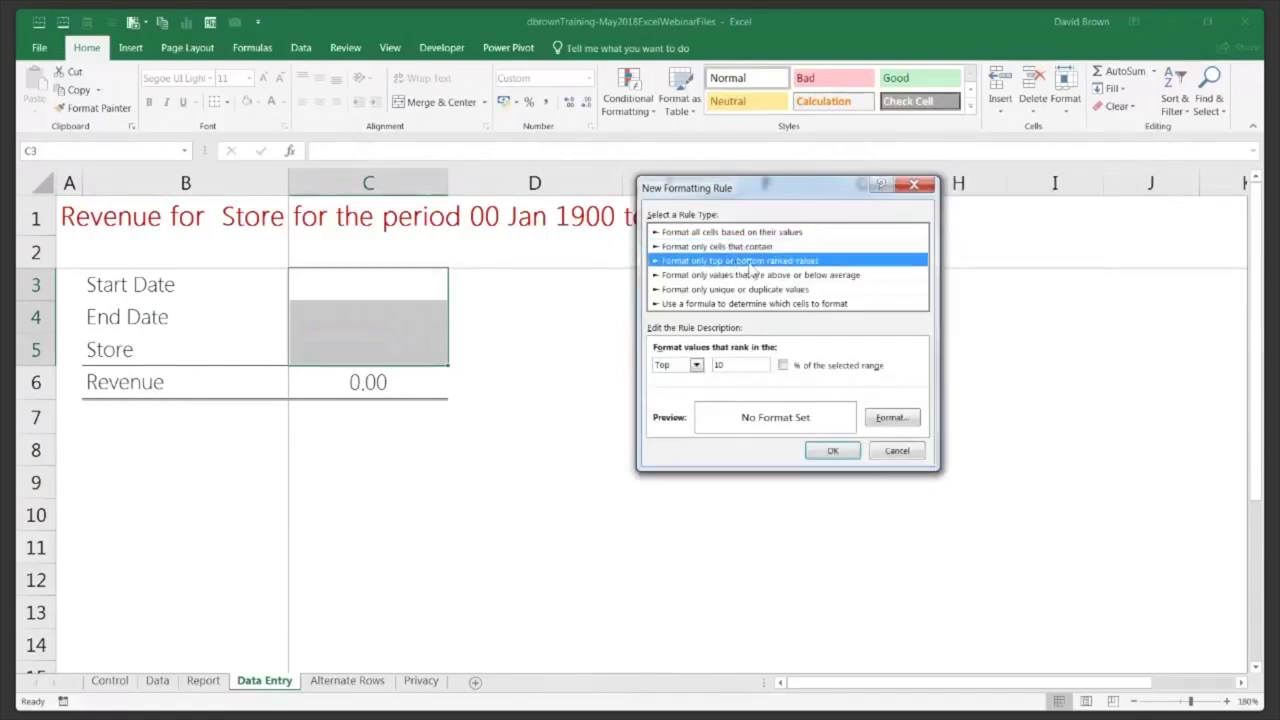
{"action": "left_click", "coordinate": [712, 277]}
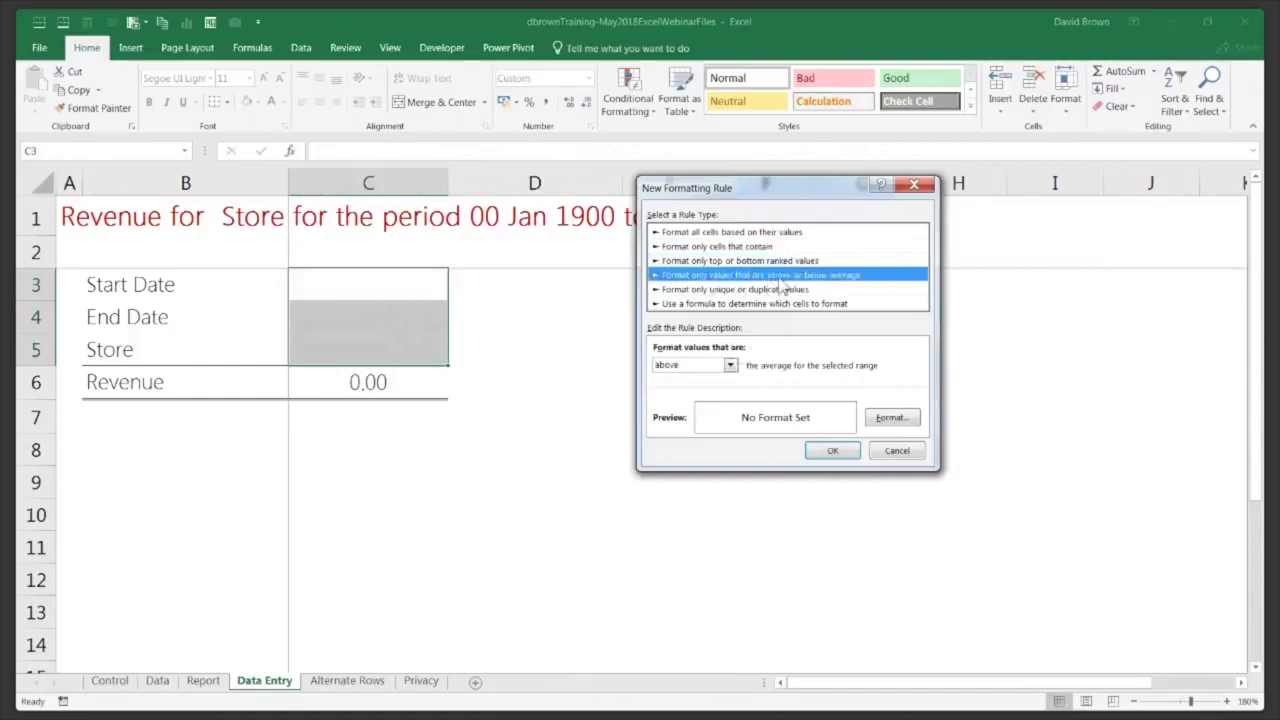
{"action": "left_click", "coordinate": [737, 291]}
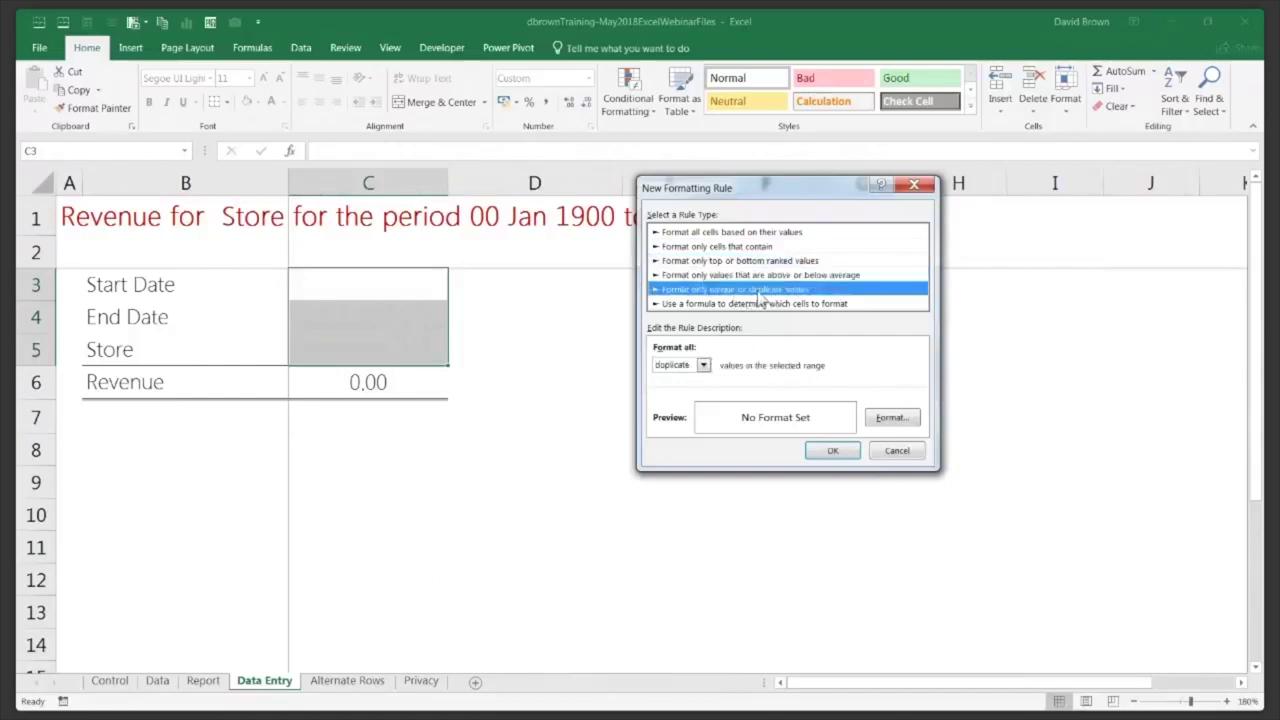
{"action": "left_click", "coordinate": [720, 305]}
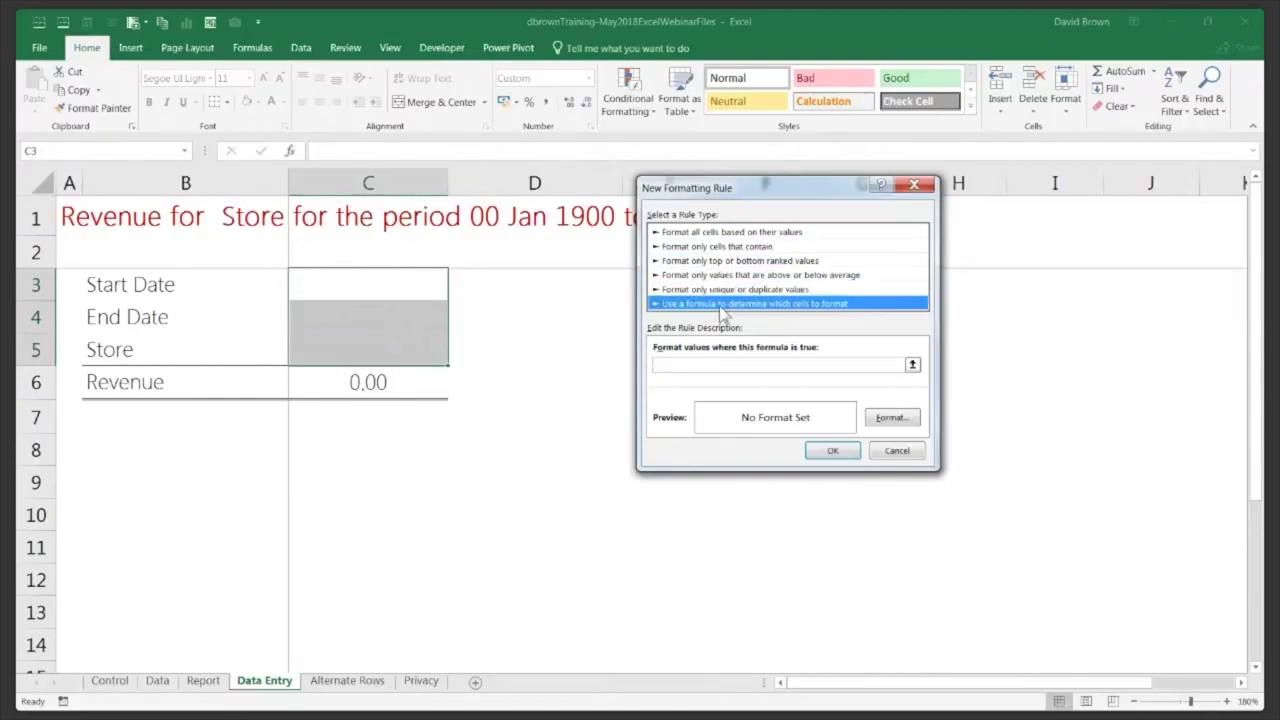
{"action": "left_click", "coordinate": [715, 248]}
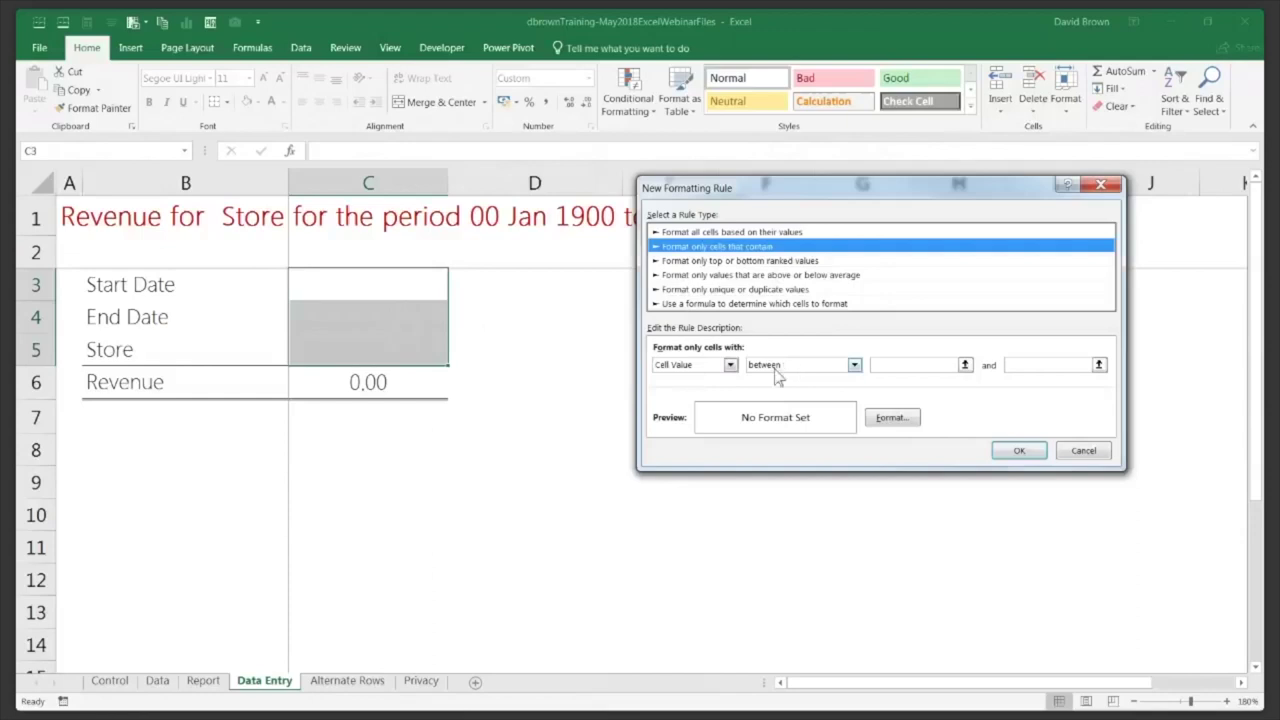
Step: Set the rule to Blanks with a light grey fill and confirm it
{"action": "left_click", "coordinate": [855, 366]}
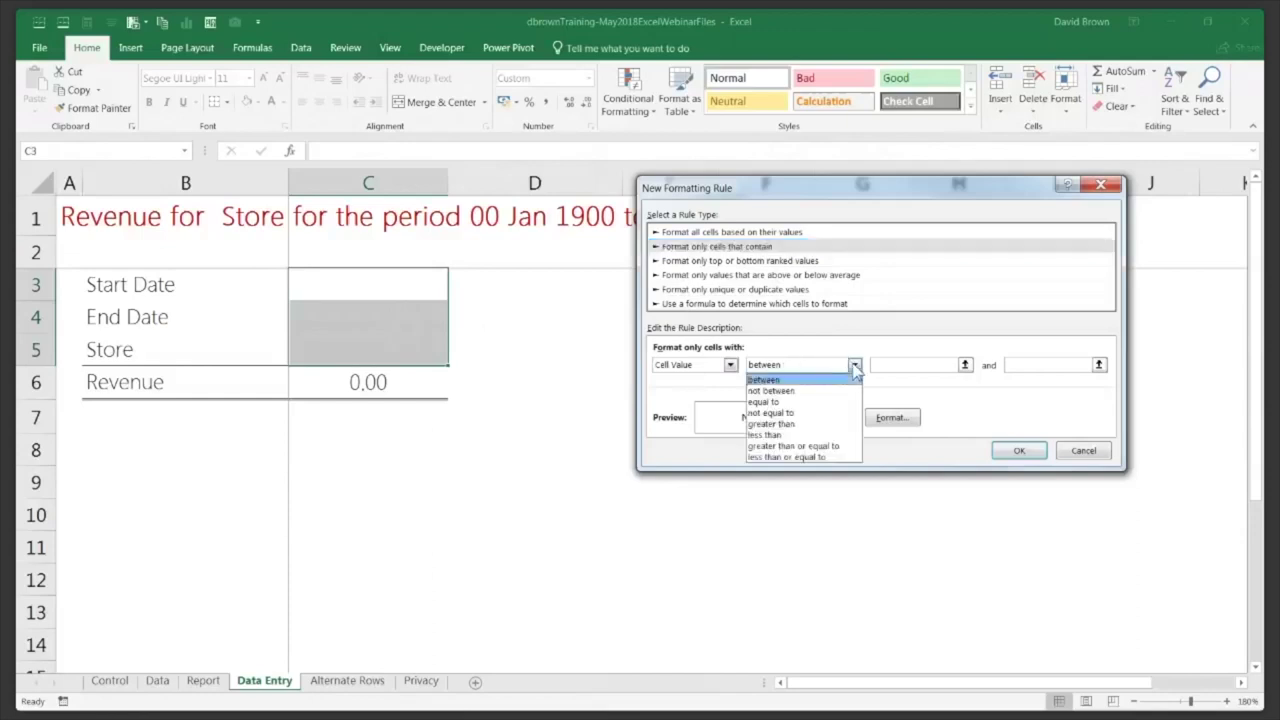
{"action": "left_click", "coordinate": [731, 366]}
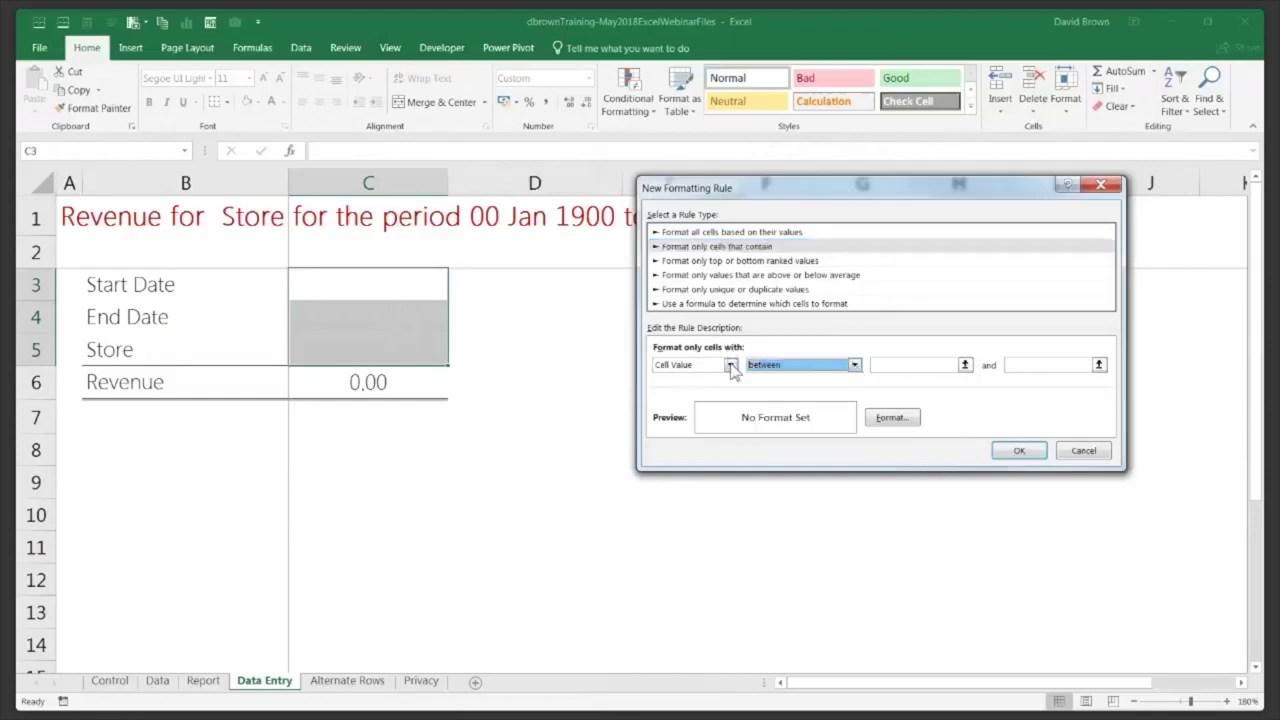
{"action": "left_click", "coordinate": [731, 366]}
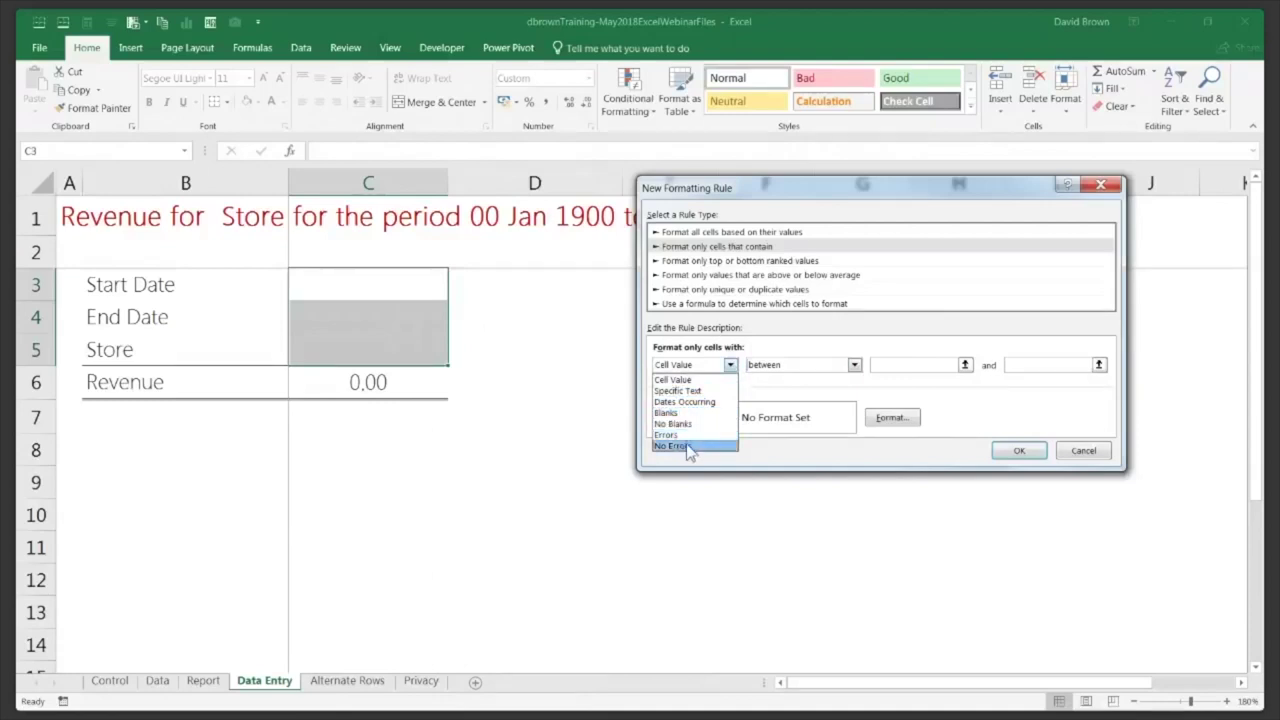
{"action": "left_click", "coordinate": [687, 420]}
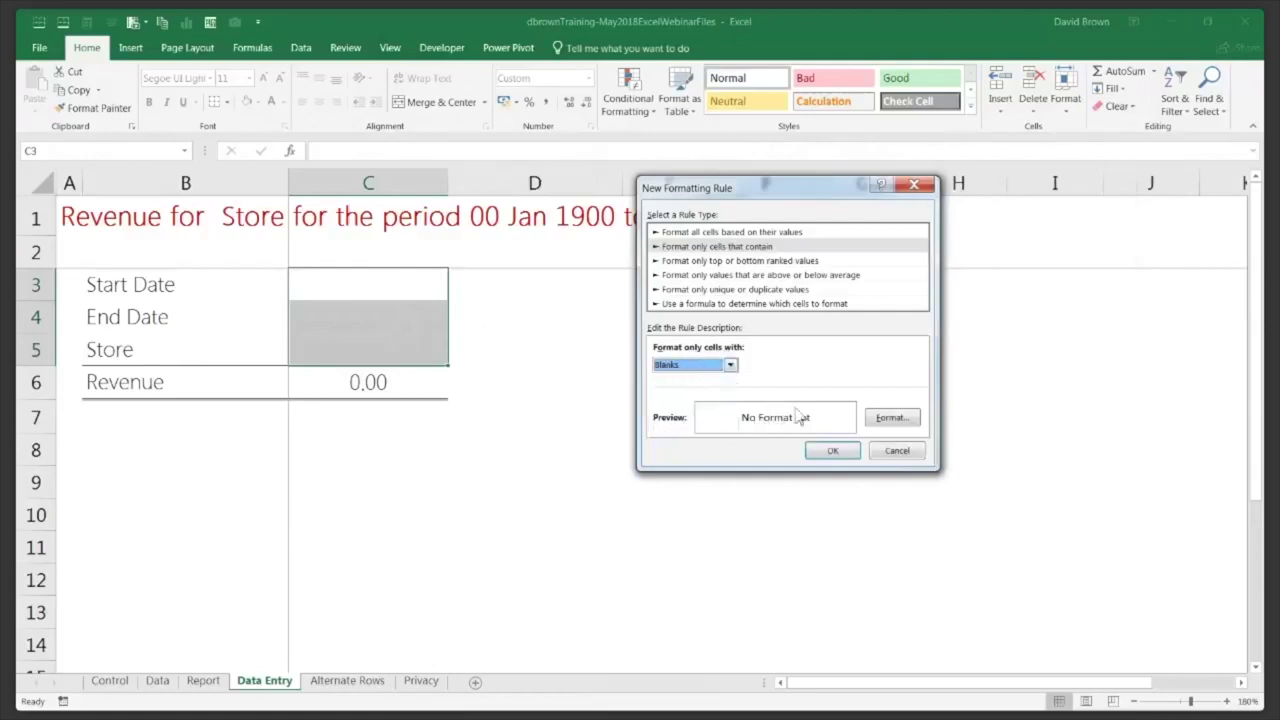
{"action": "left_click", "coordinate": [882, 422]}
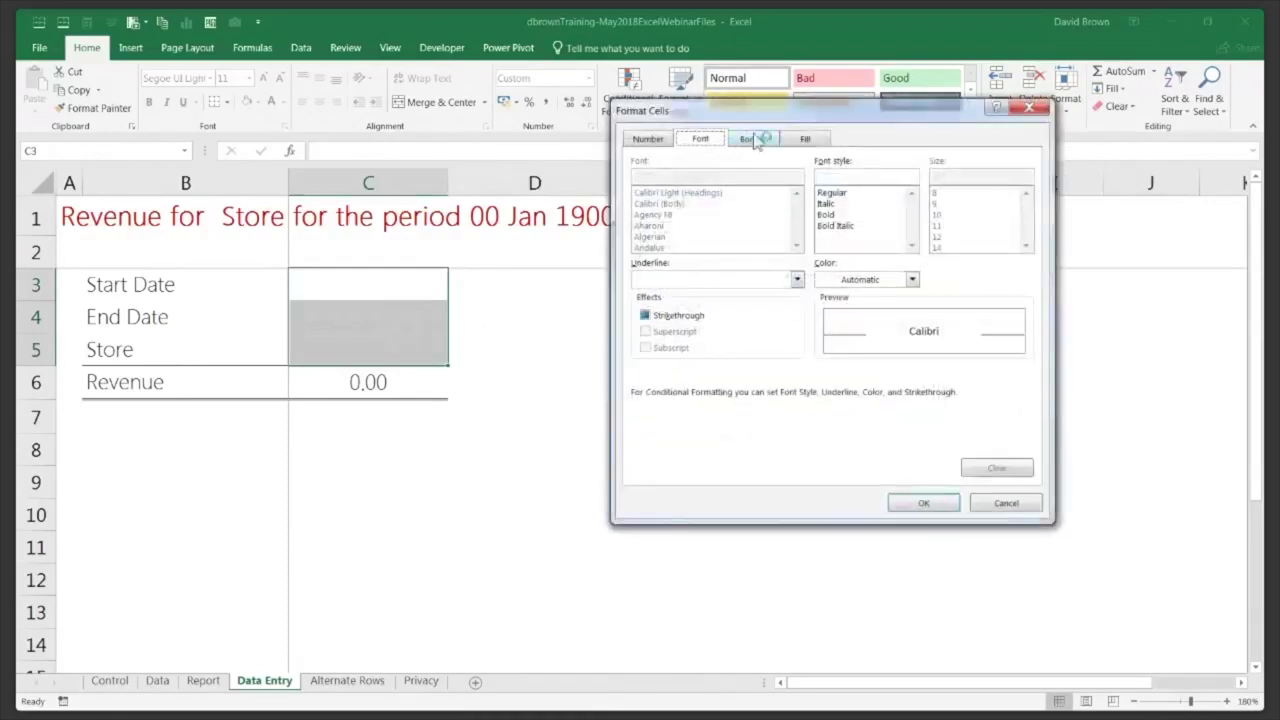
{"action": "left_click", "coordinate": [812, 139]}
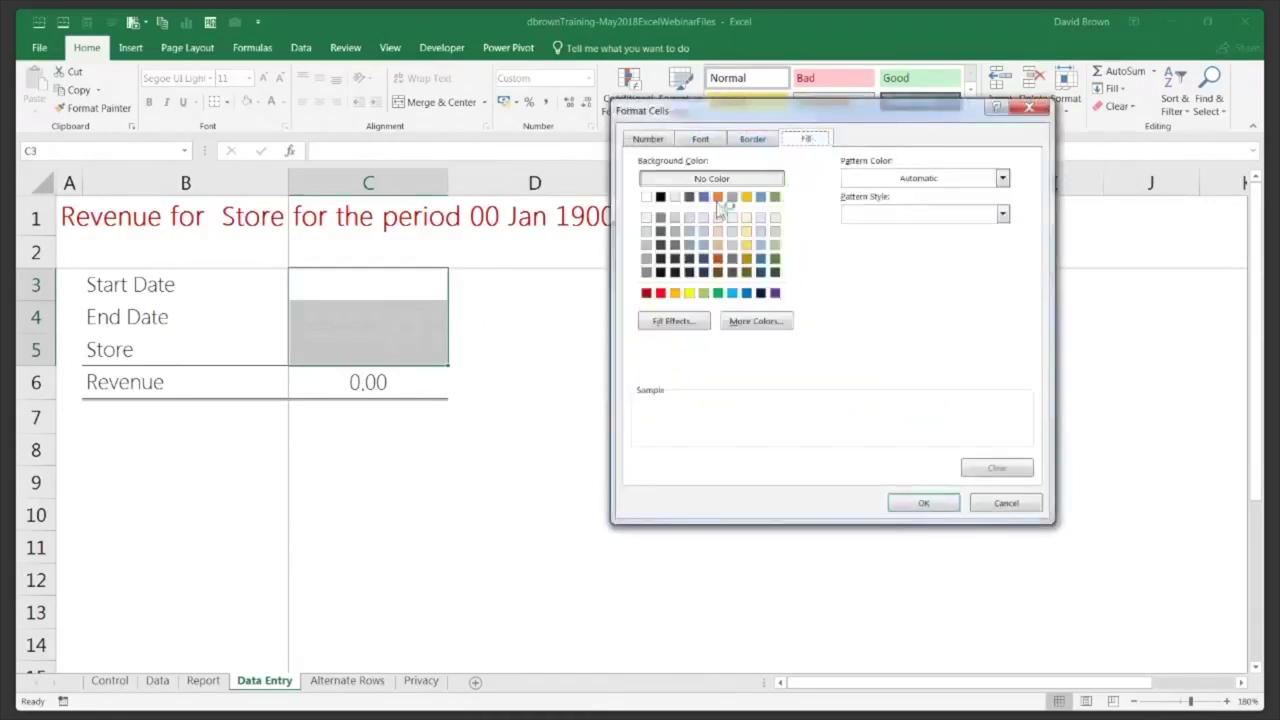
{"action": "left_click", "coordinate": [647, 232]}
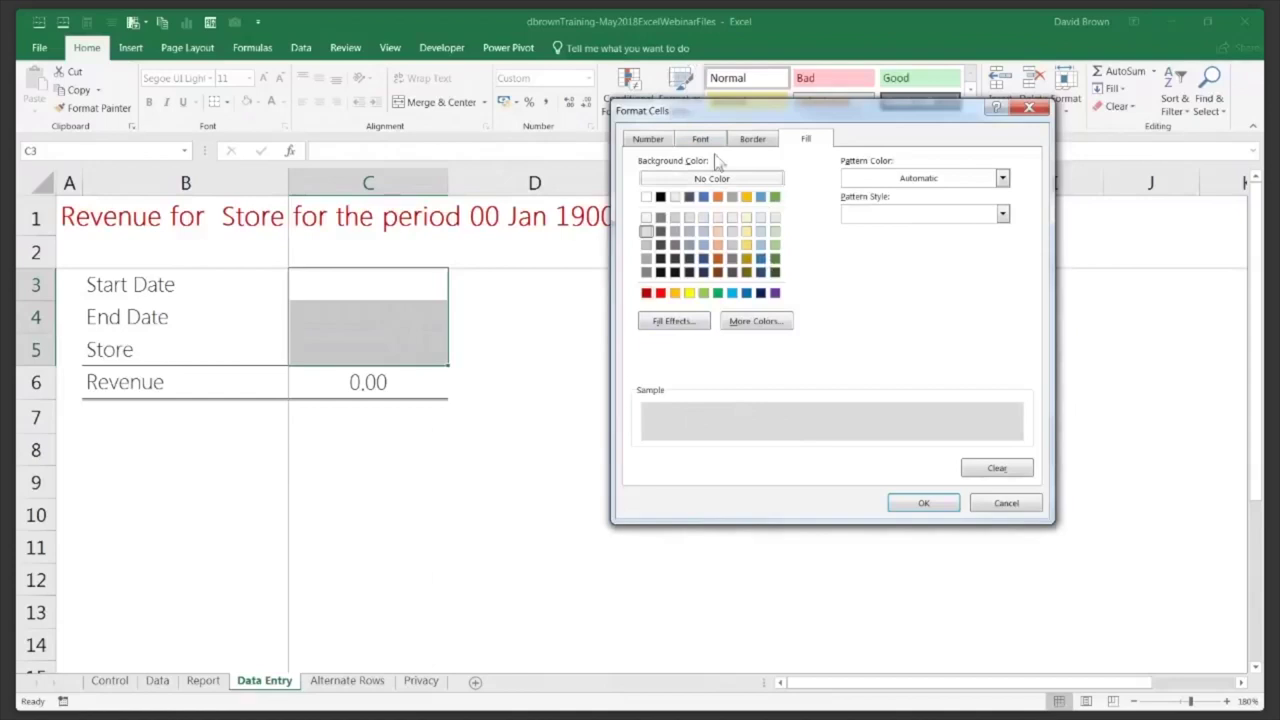
{"action": "left_click", "coordinate": [926, 502]}
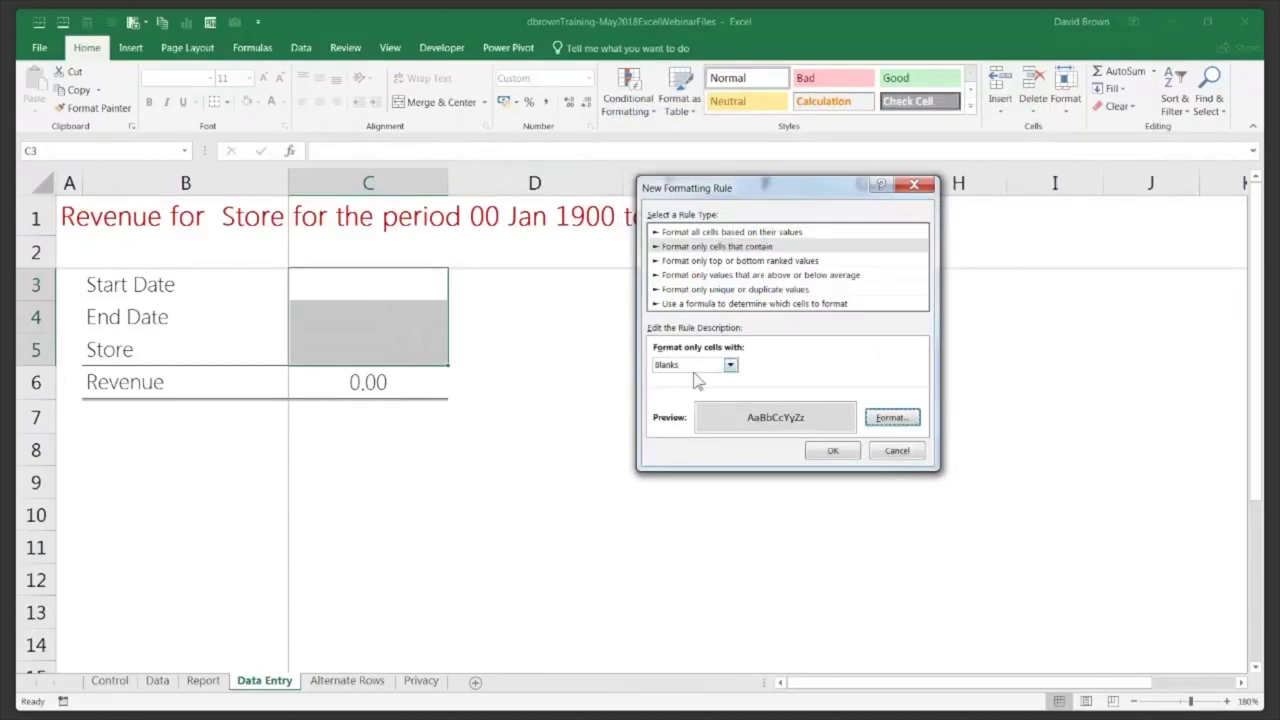
{"action": "left_click", "coordinate": [833, 451]}
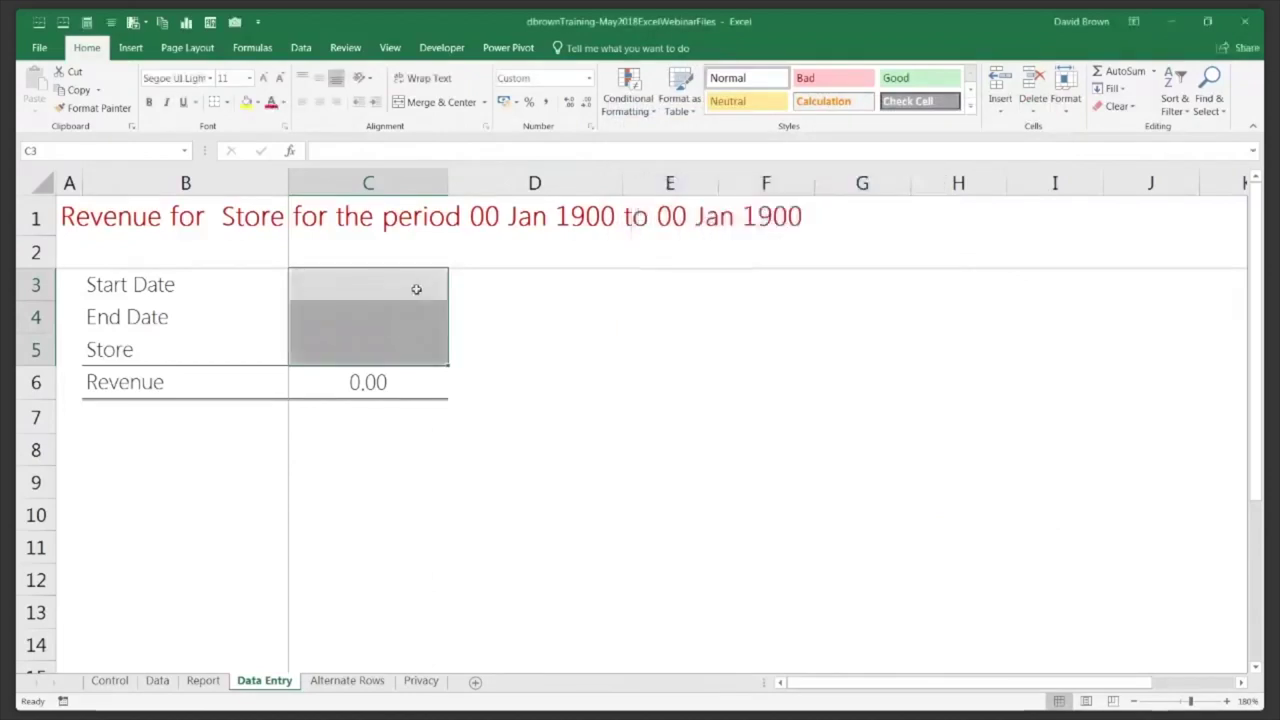
Step: Enter 1 jan 2015 in Start Date C3 and 31 dec 2015 in End Date C4
{"action": "left_click", "coordinate": [414, 286]}
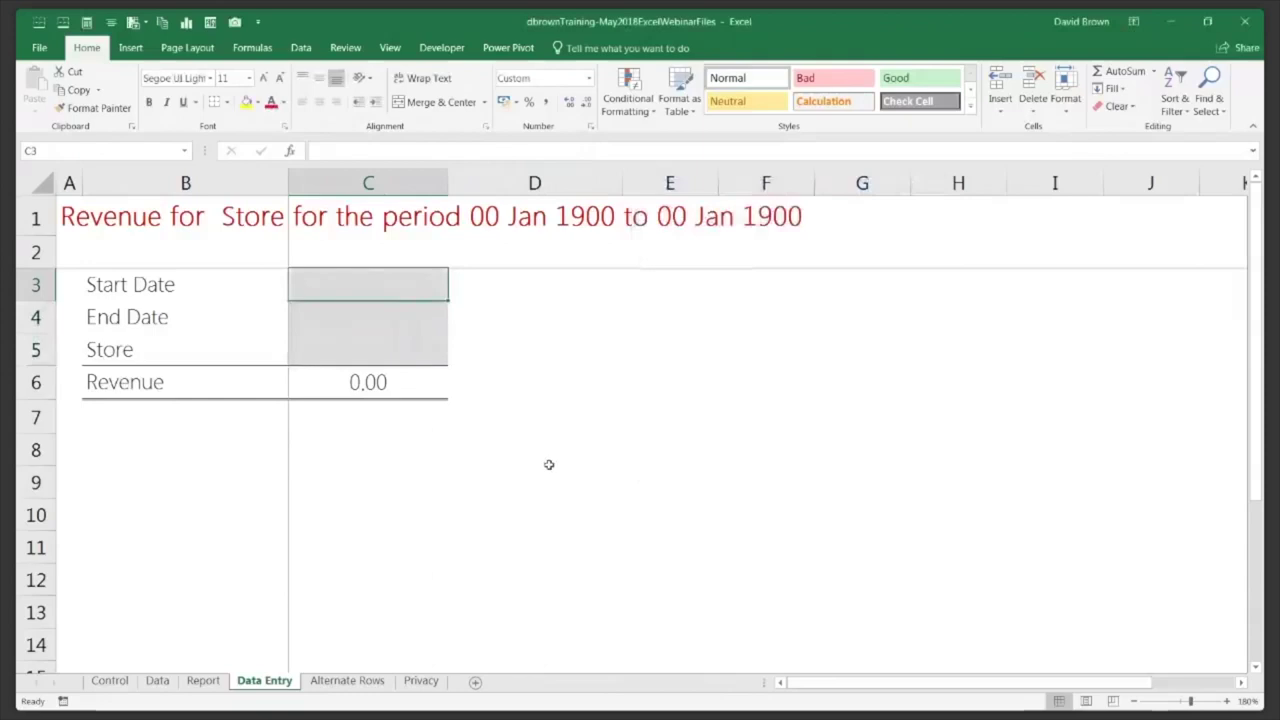
{"action": "type", "text": "1 jan 2015"}
{"action": "key", "text": "Return"}
{"action": "key", "text": "Up"}
{"action": "key", "text": "Down"}
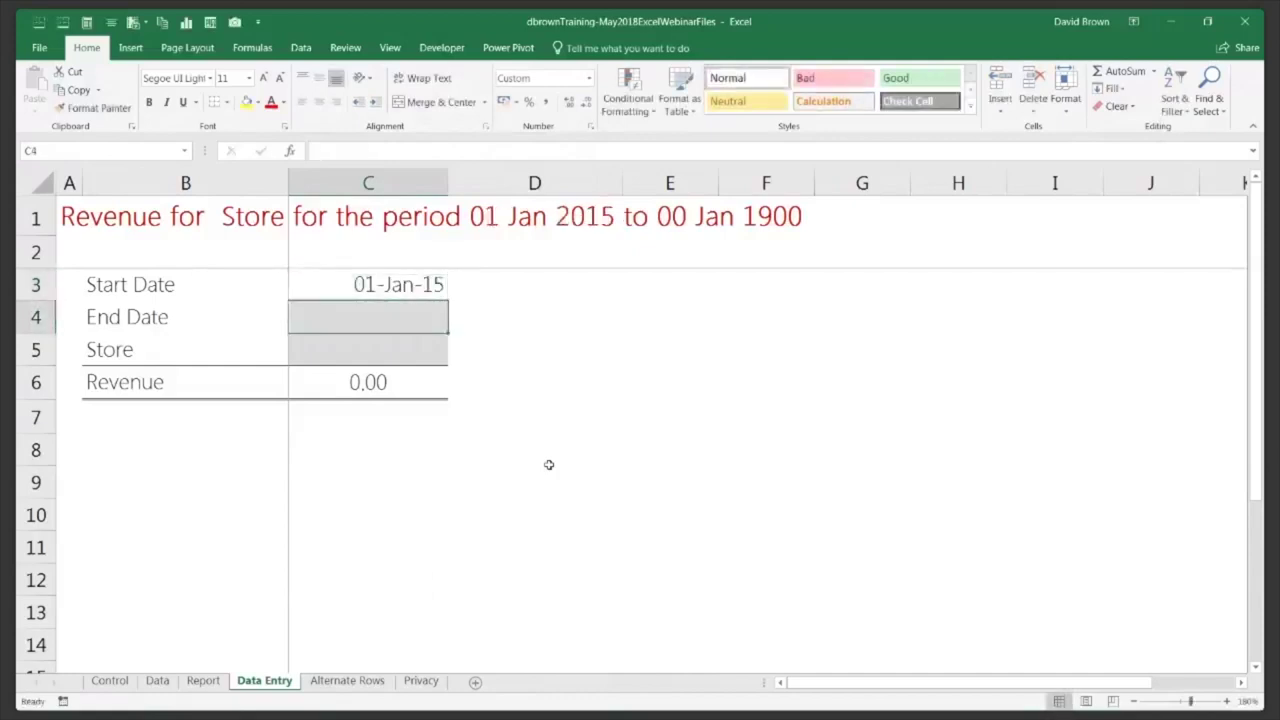
{"action": "type", "text": "31 dec 2015"}
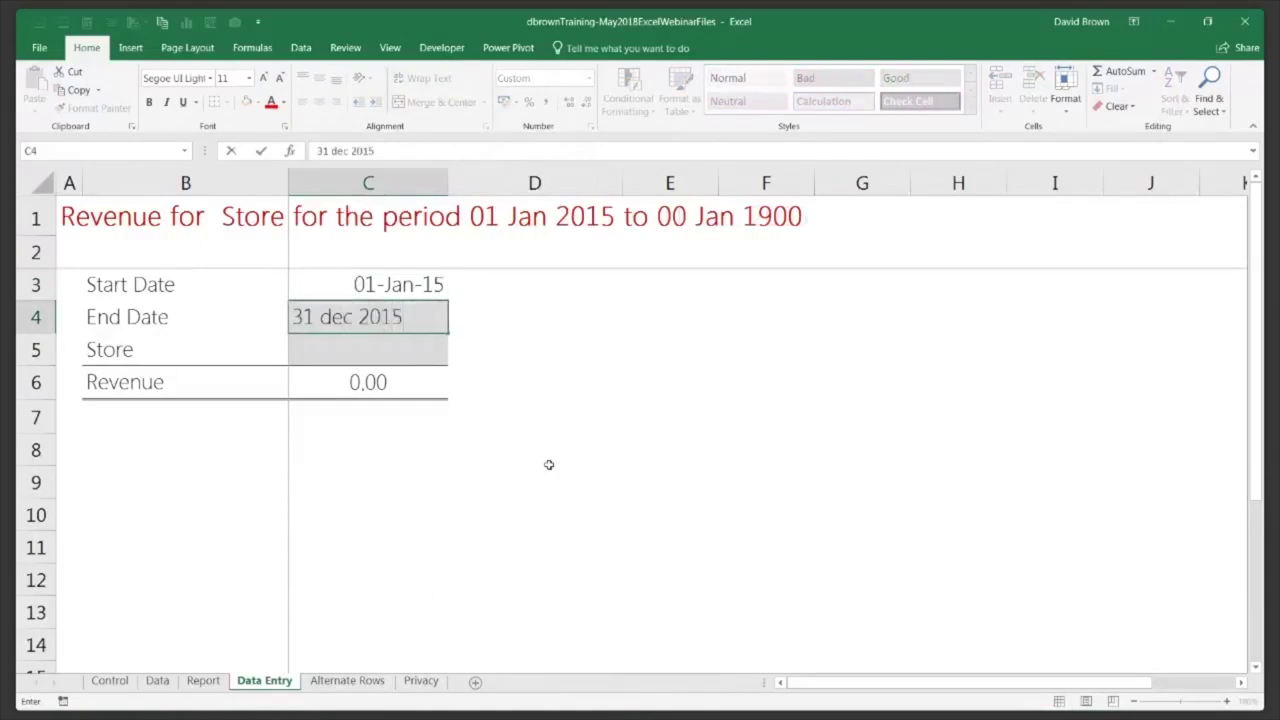
{"action": "key", "text": "Return"}
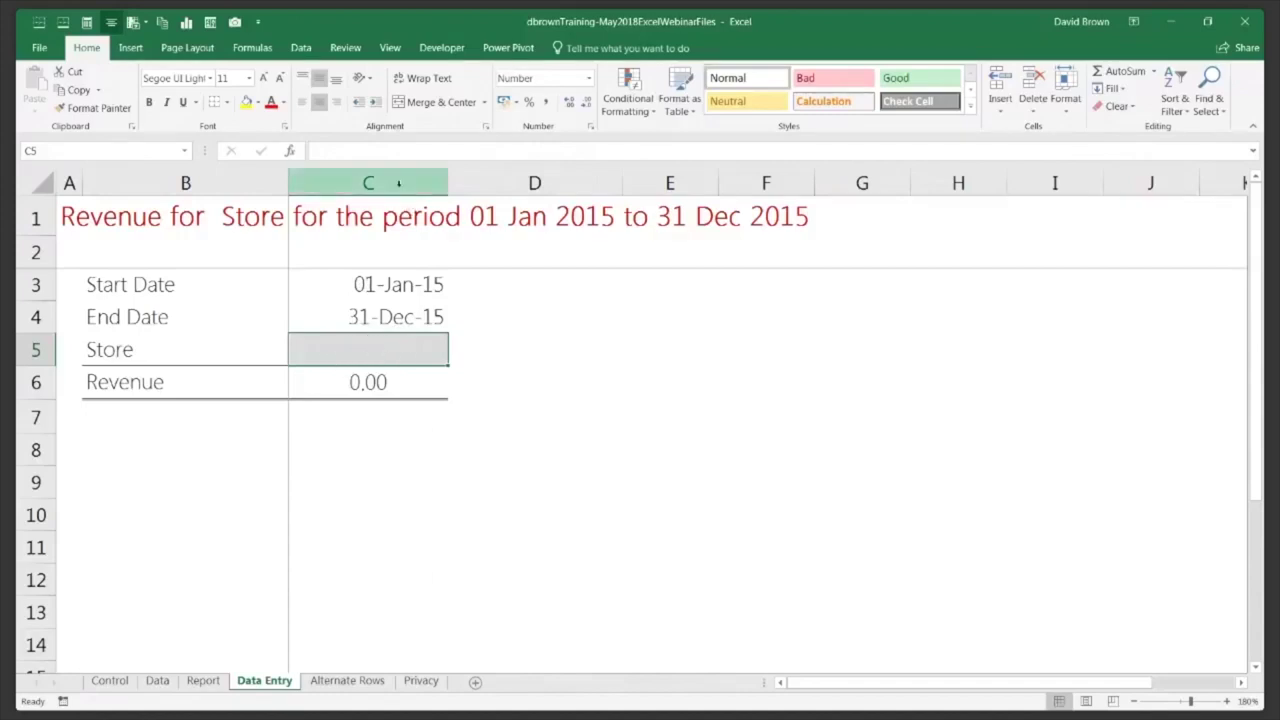
Step: Give C5 List data validation sourced from the Control sheet's L_Store range, then test the dropdown
{"action": "left_click", "coordinate": [302, 48]}
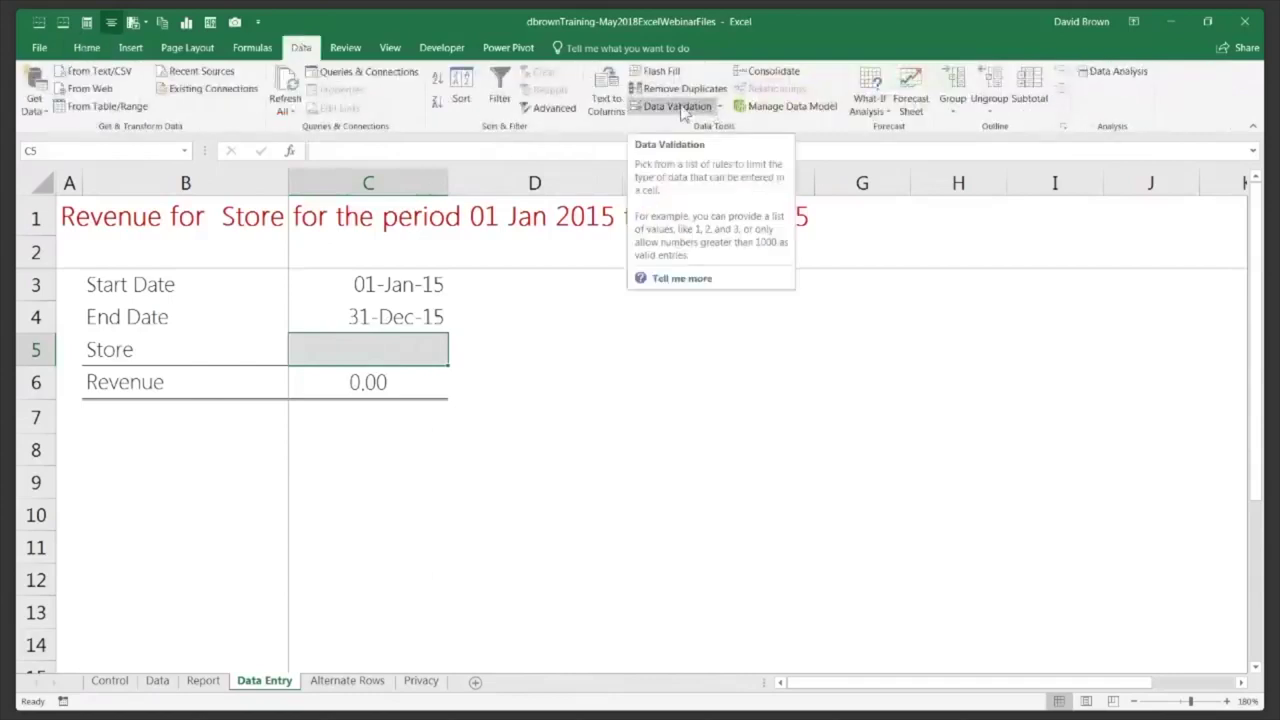
{"action": "left_click", "coordinate": [672, 107]}
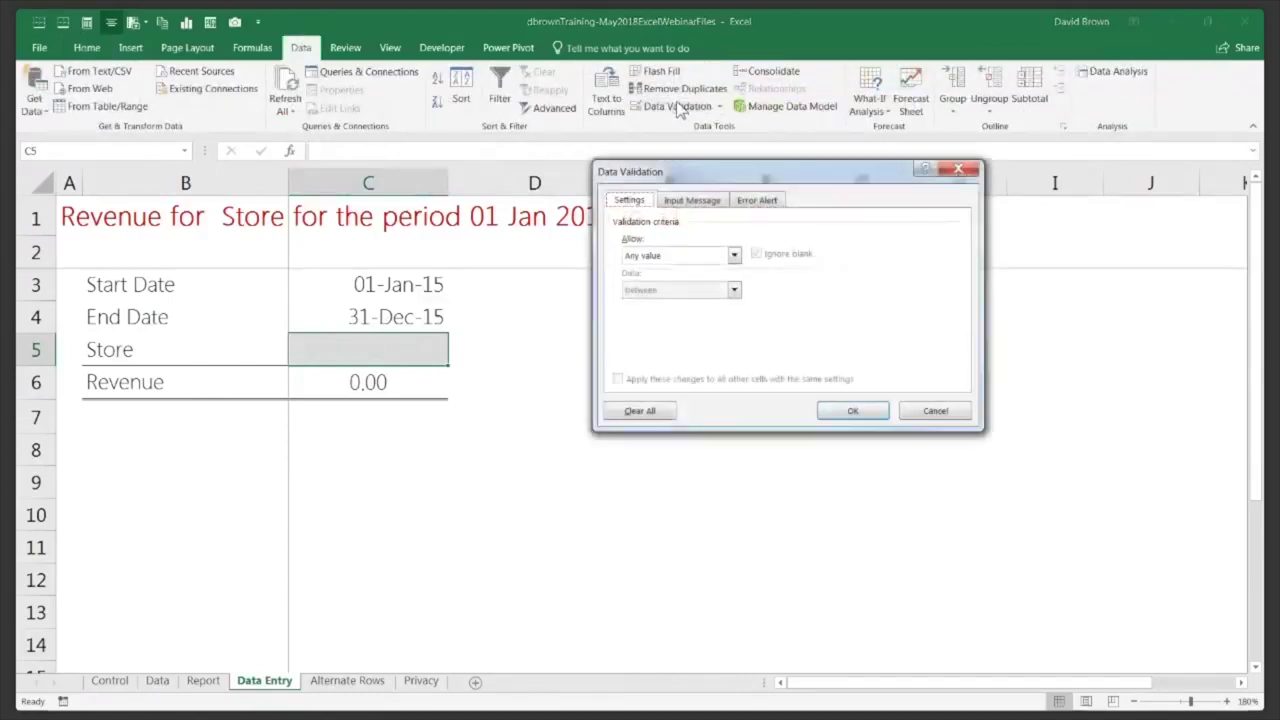
{"action": "left_click", "coordinate": [680, 258]}
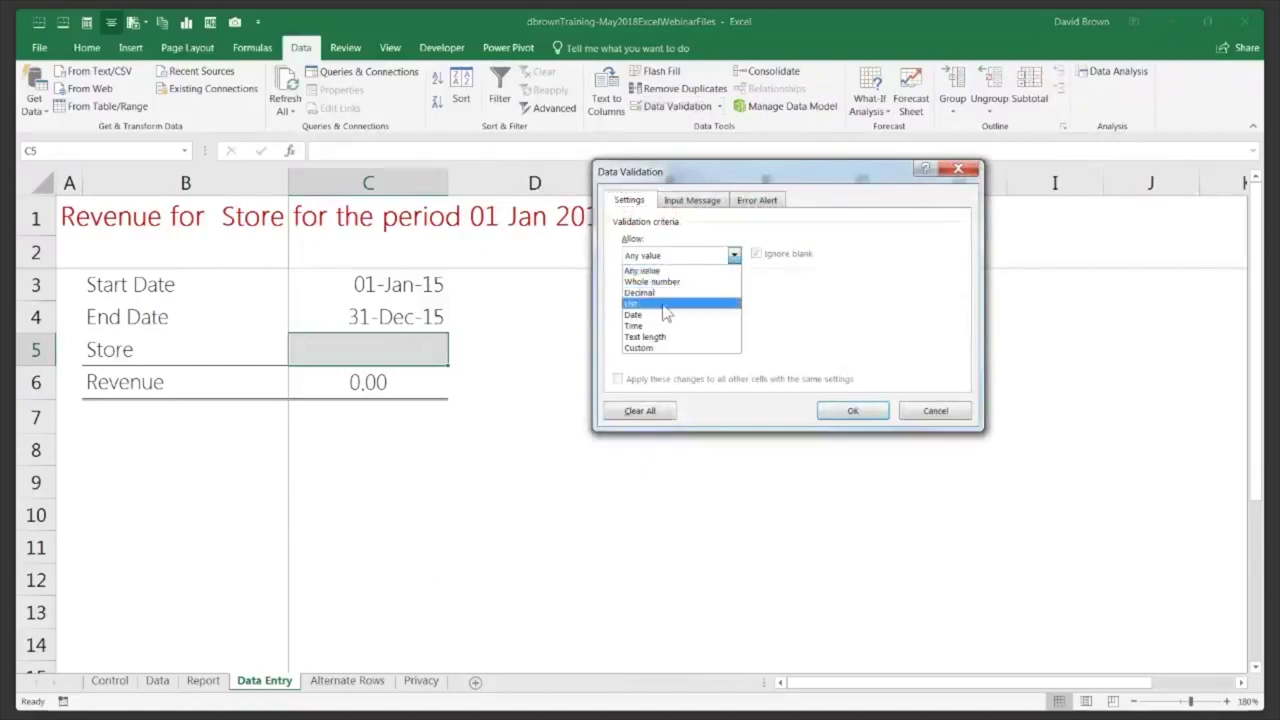
{"action": "left_click", "coordinate": [665, 309]}
{"action": "left_click", "coordinate": [638, 323]}
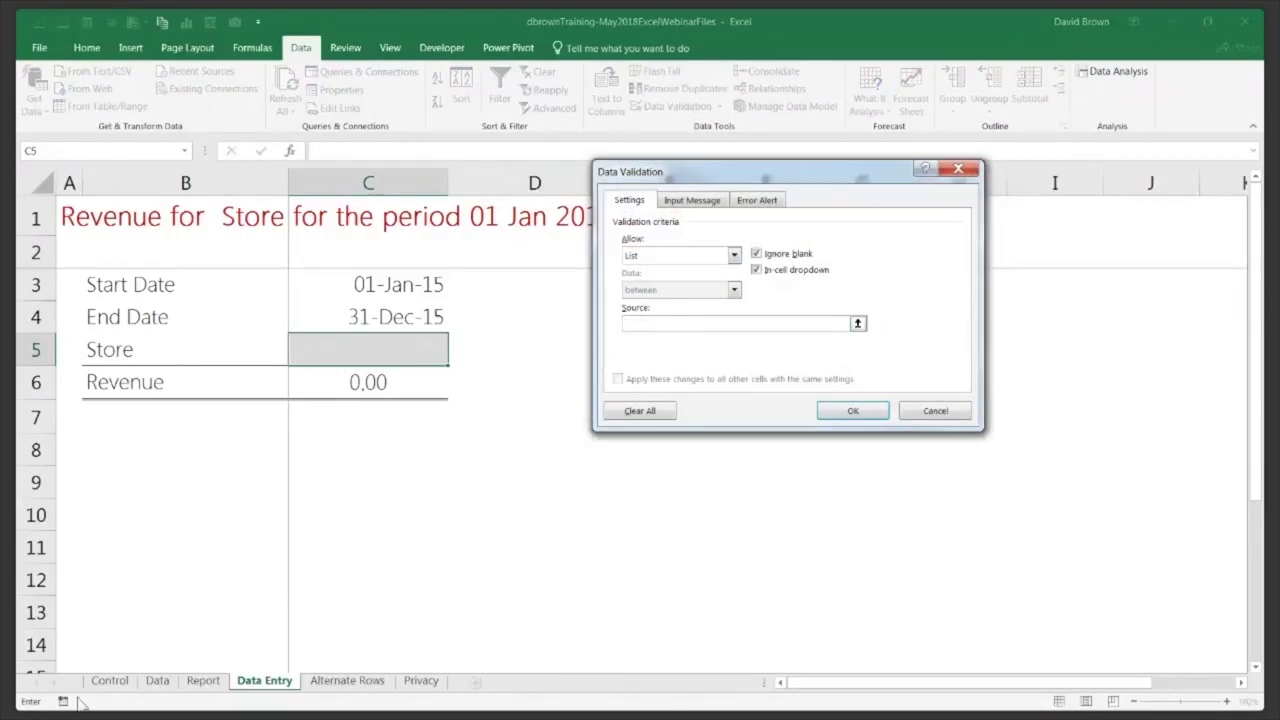
{"action": "left_click", "coordinate": [113, 683]}
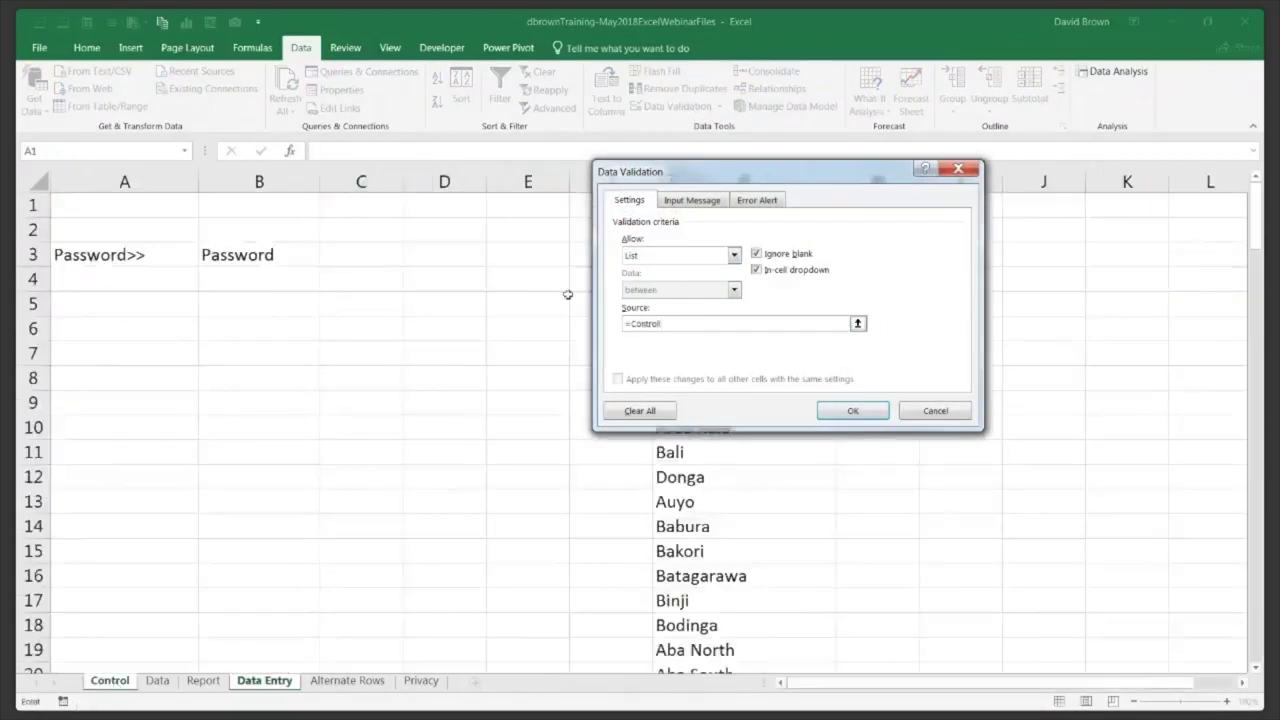
{"action": "left_click_drag", "start_coordinate": [728, 176], "coordinate": [948, 171]}
{"action": "left_click", "coordinate": [684, 254]}
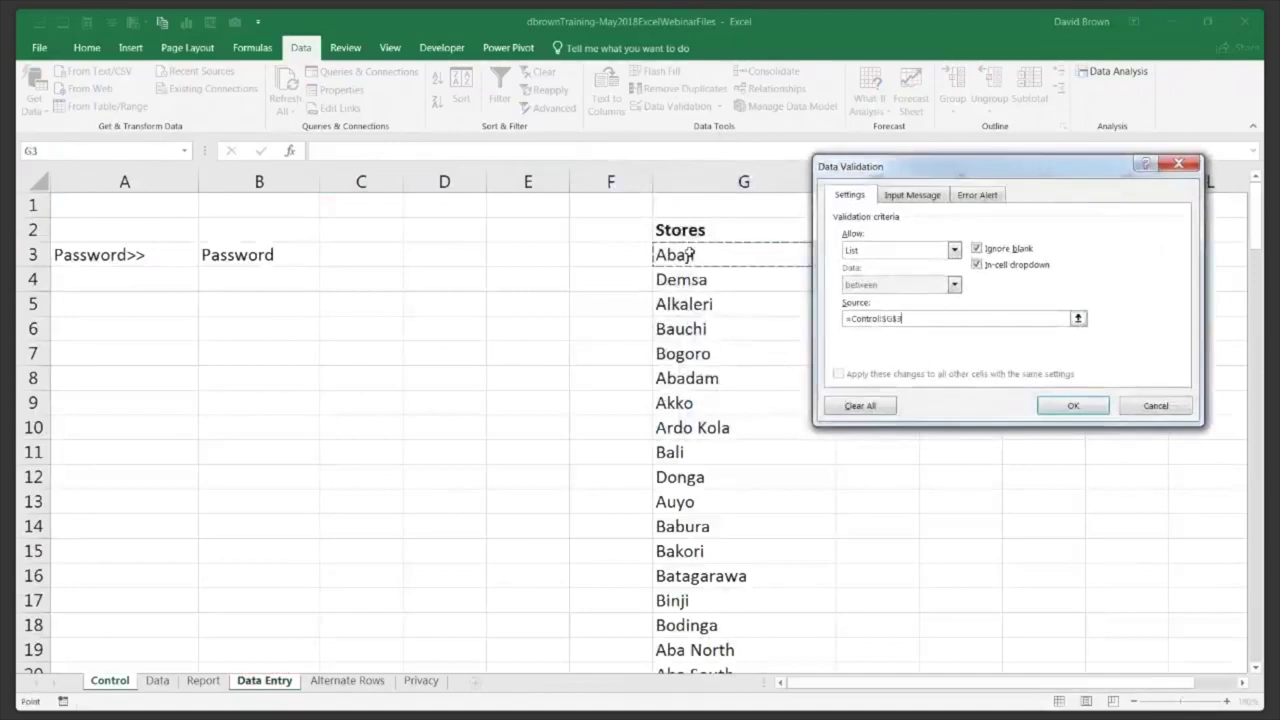
{"action": "key", "text": "ctrl+shift+Down"}
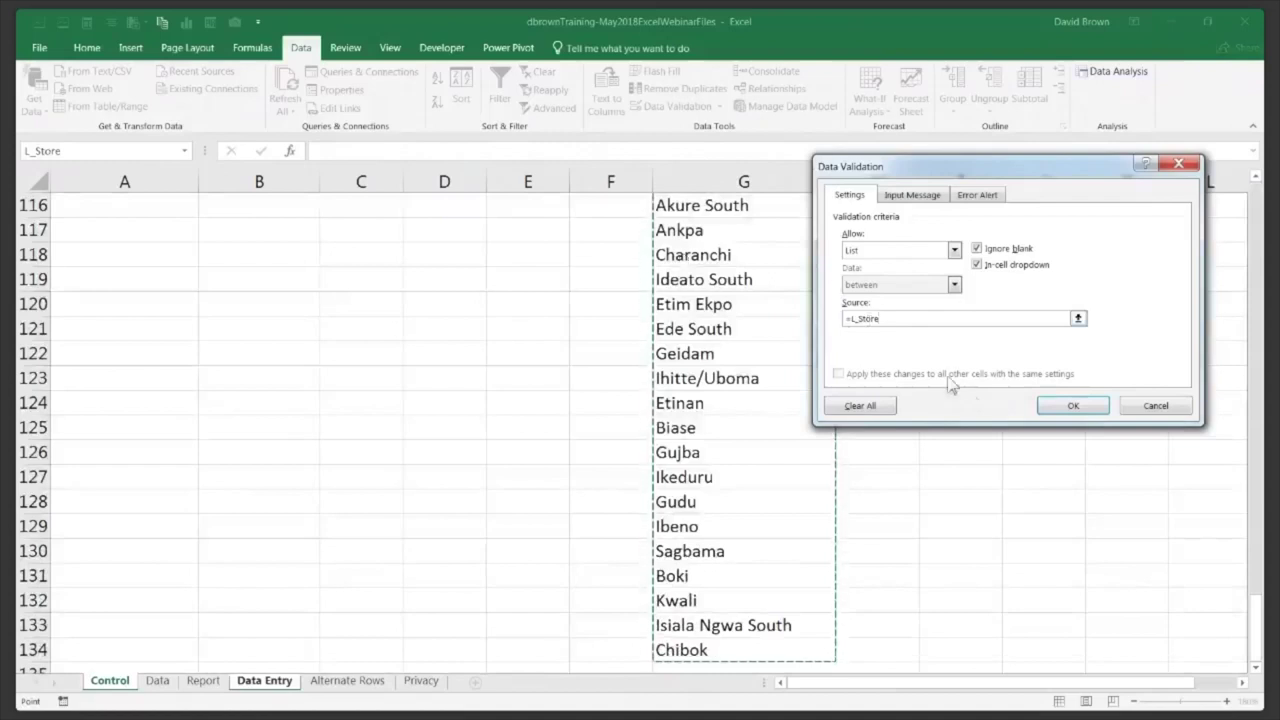
{"action": "left_click", "coordinate": [1073, 405]}
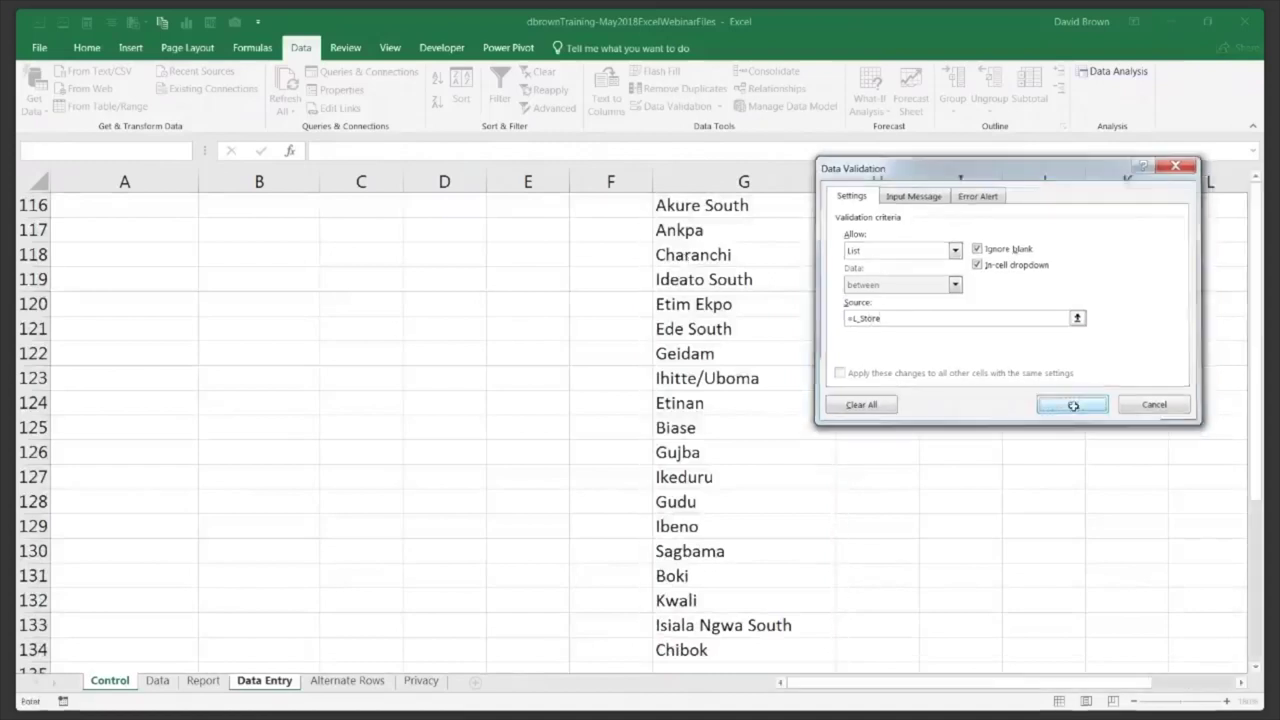
{"action": "left_click", "coordinate": [457, 358]}
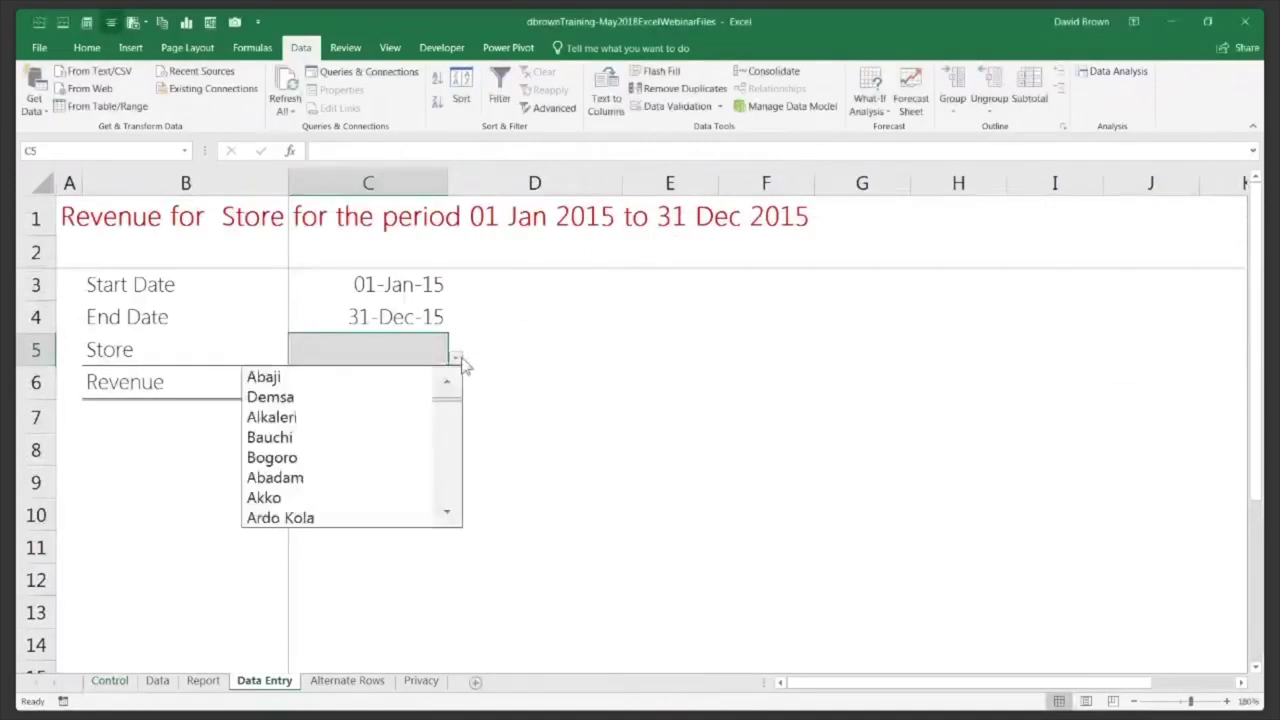
Step: Set the C5 store dropdown to Bali, updating the revenue to 286,294,680.00 and the 2015 title
{"action": "left_click", "coordinate": [372, 457]}
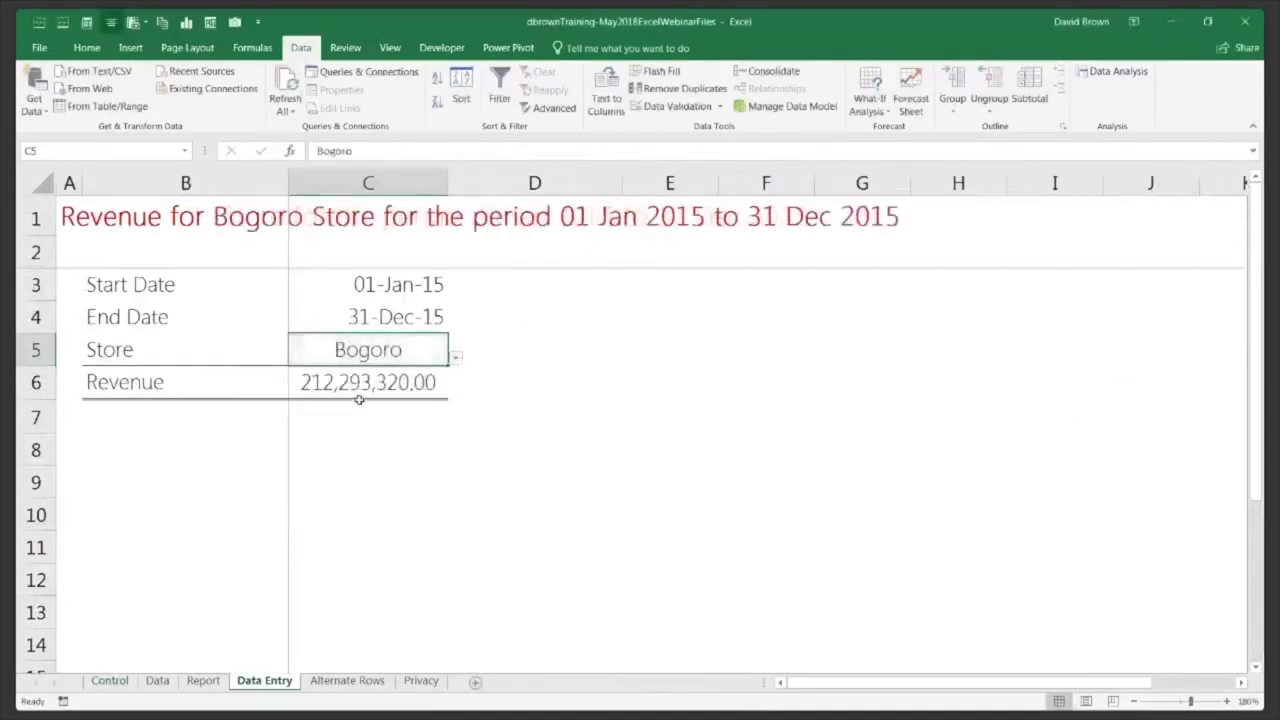
{"action": "left_click", "coordinate": [456, 358]}
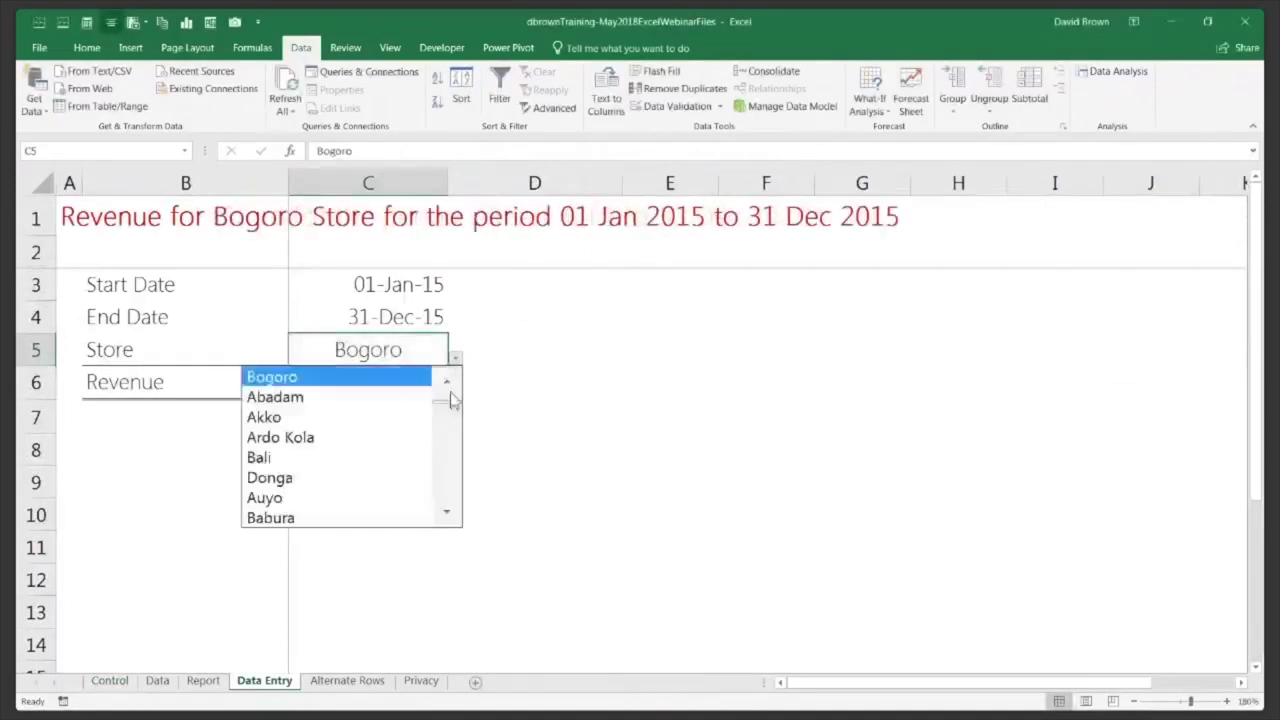
{"action": "left_click", "coordinate": [408, 460]}
{"action": "left_click", "coordinate": [494, 486]}
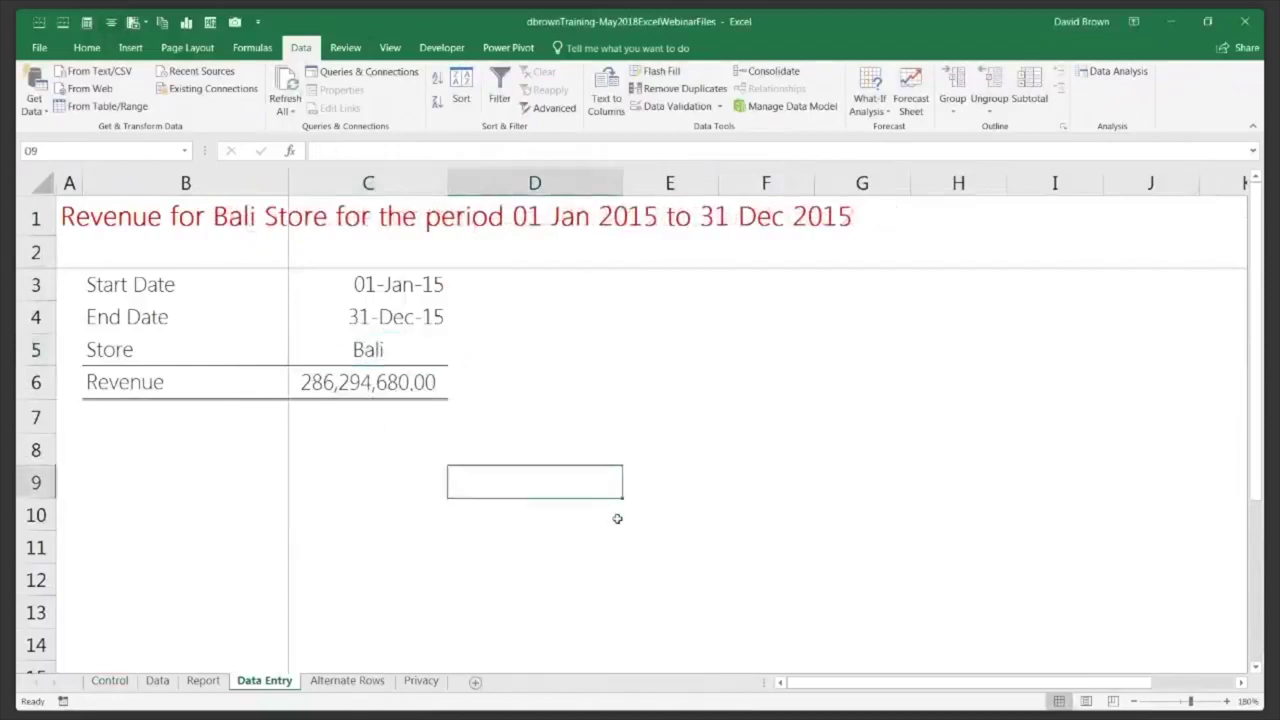
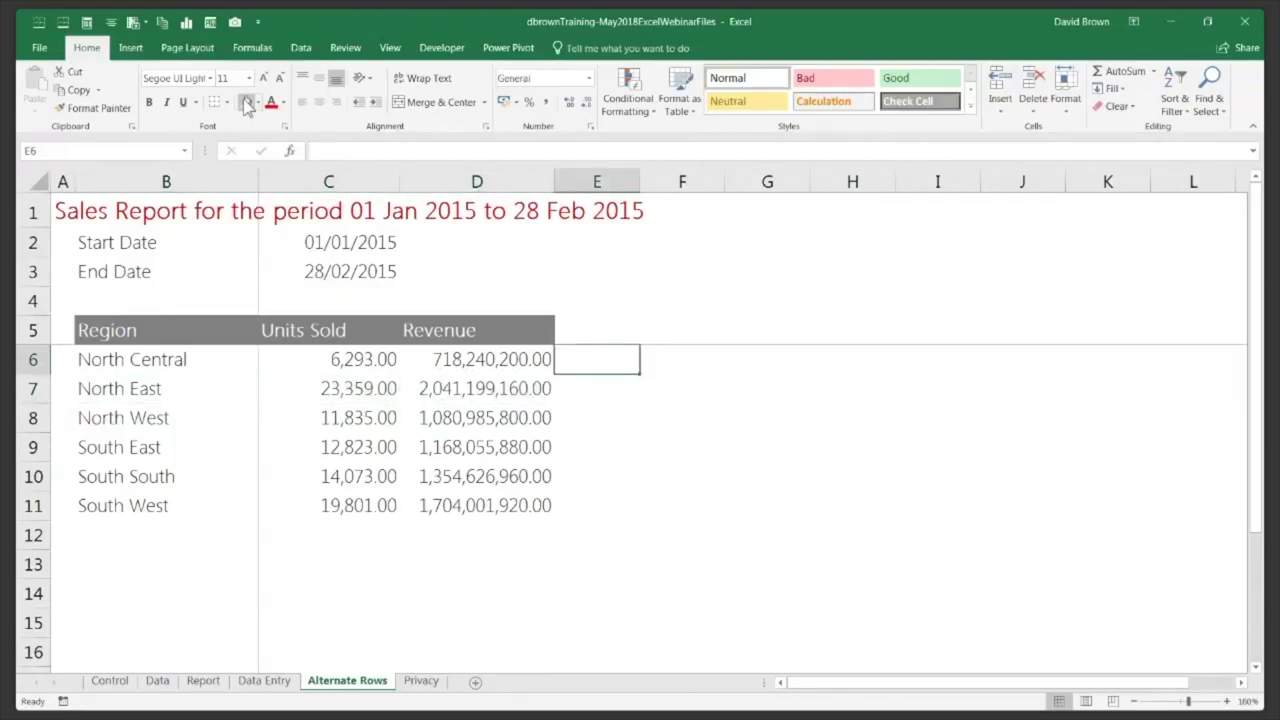
{"action": "key", "text": "Left"}
{"action": "key", "text": "Left"}
{"action": "key", "text": "Down"}
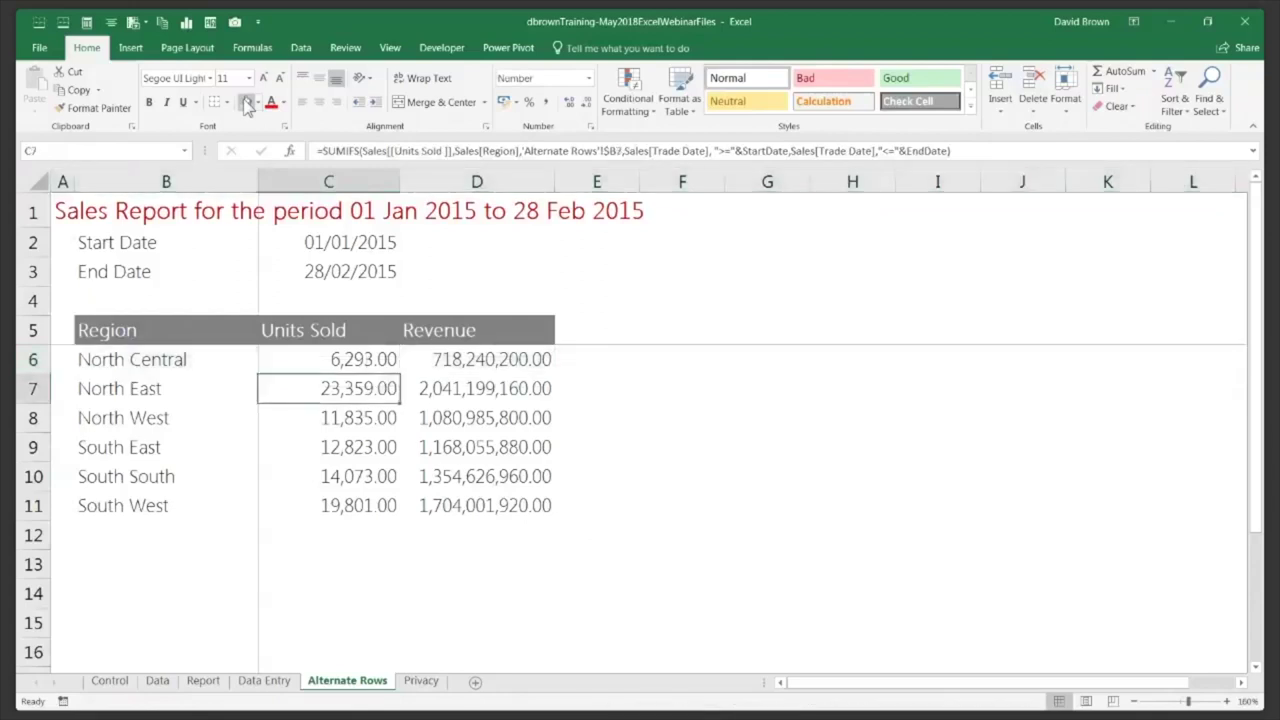
{"action": "key", "text": "shift+space"}
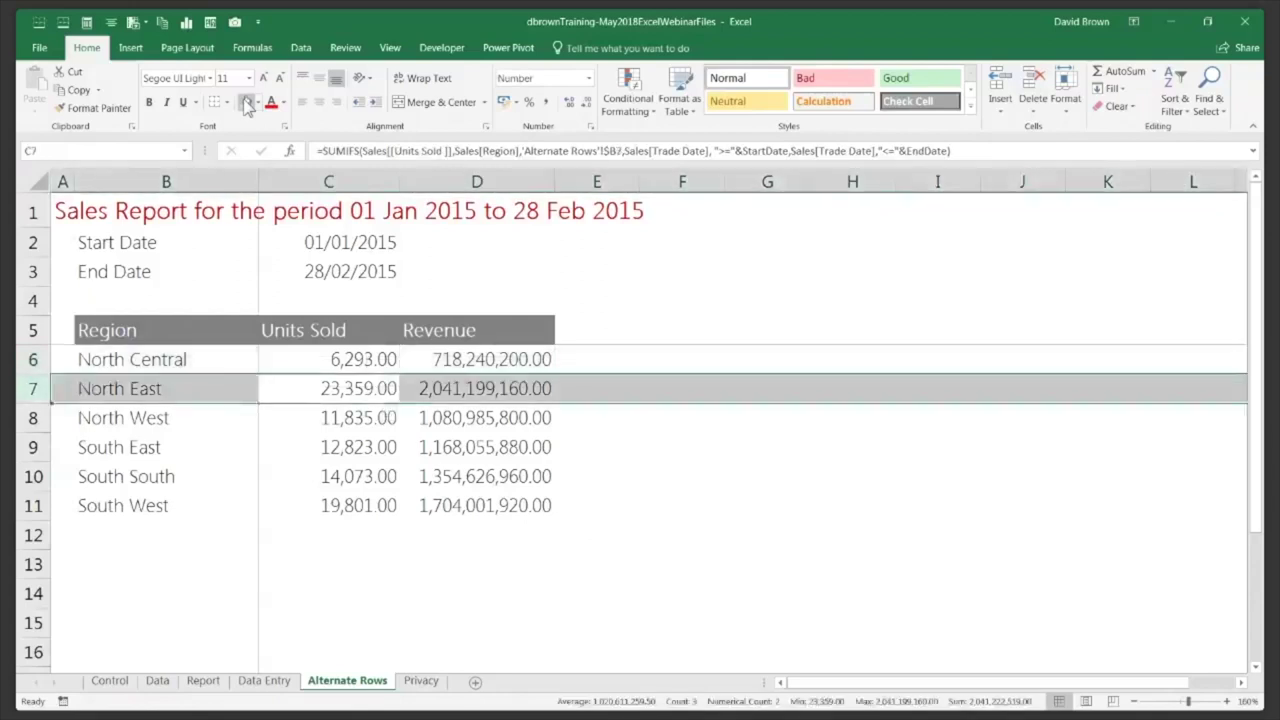
{"action": "key", "text": "Down"}
{"action": "key", "text": "Down"}
{"action": "key", "text": "Down"}
{"action": "key", "text": "Down"}
{"action": "key", "text": "Right"}
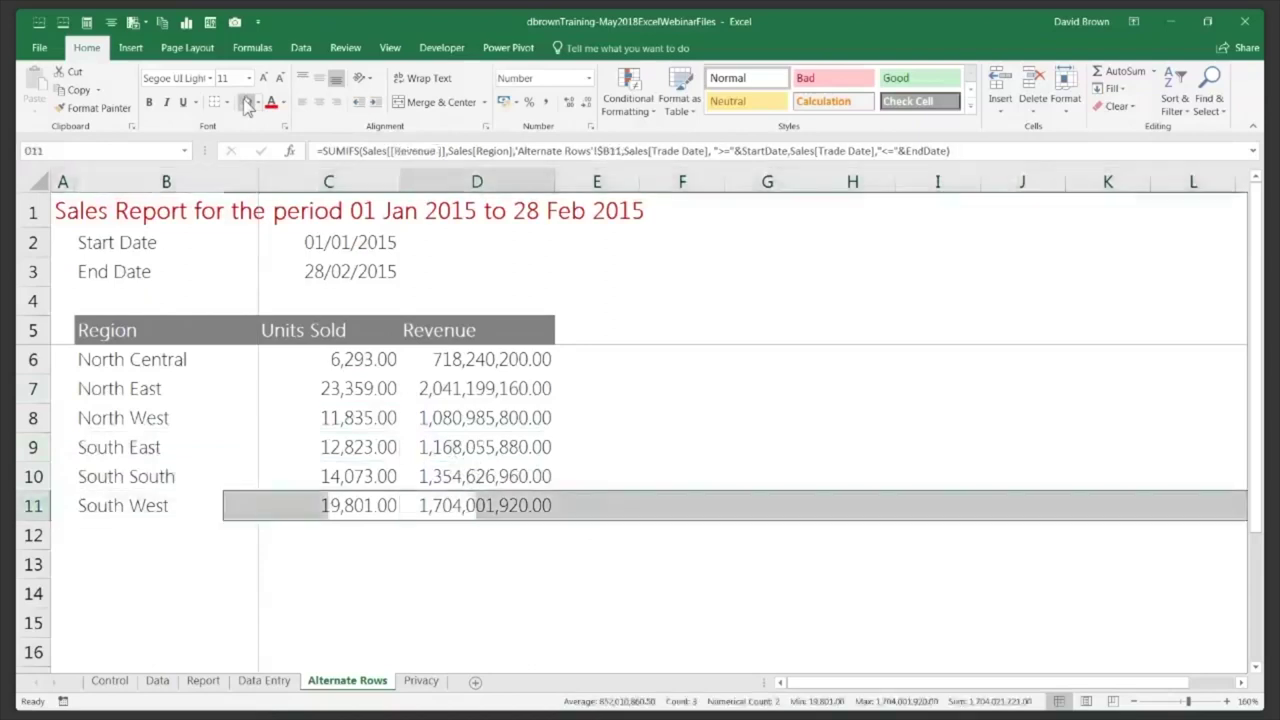
{"action": "key", "text": "Up"}
{"action": "key", "text": "Up"}
{"action": "key", "text": "Up"}
{"action": "key", "text": "Up"}
{"action": "key", "text": "Up"}
{"action": "key", "text": "Up"}
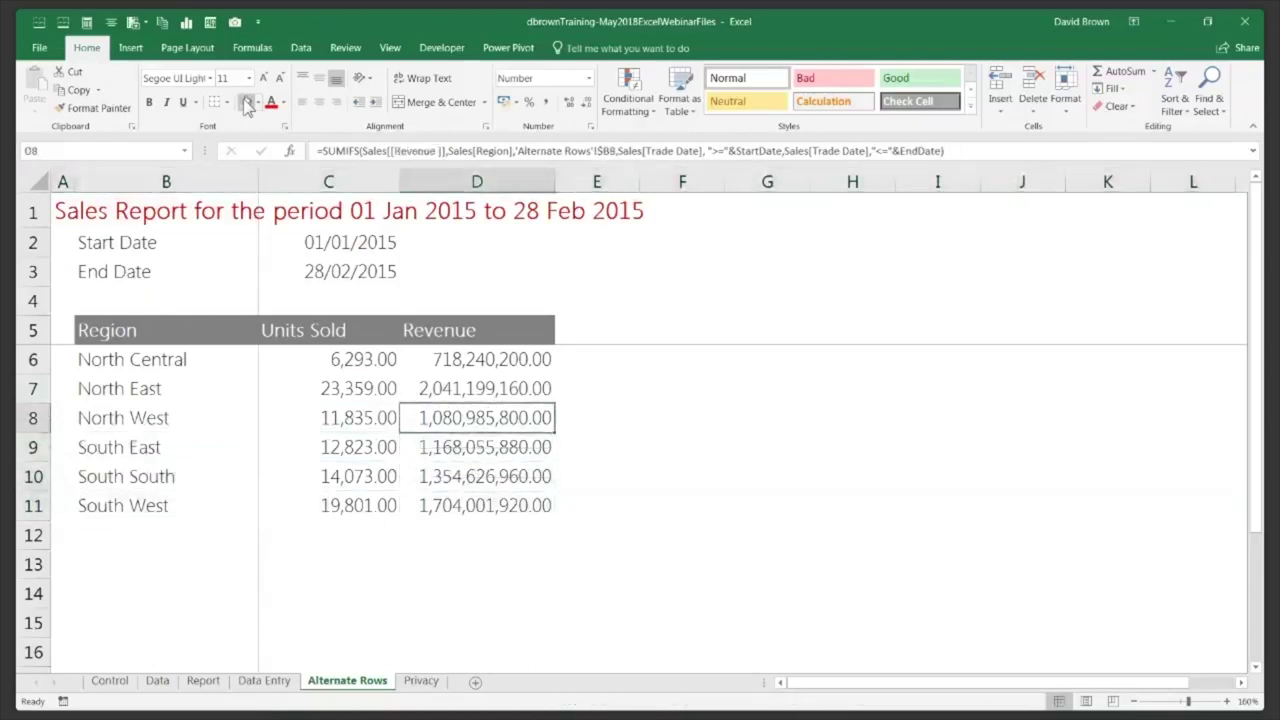
{"action": "key", "text": "Right"}
{"action": "key", "text": "Down"}
{"action": "key", "text": "Right"}
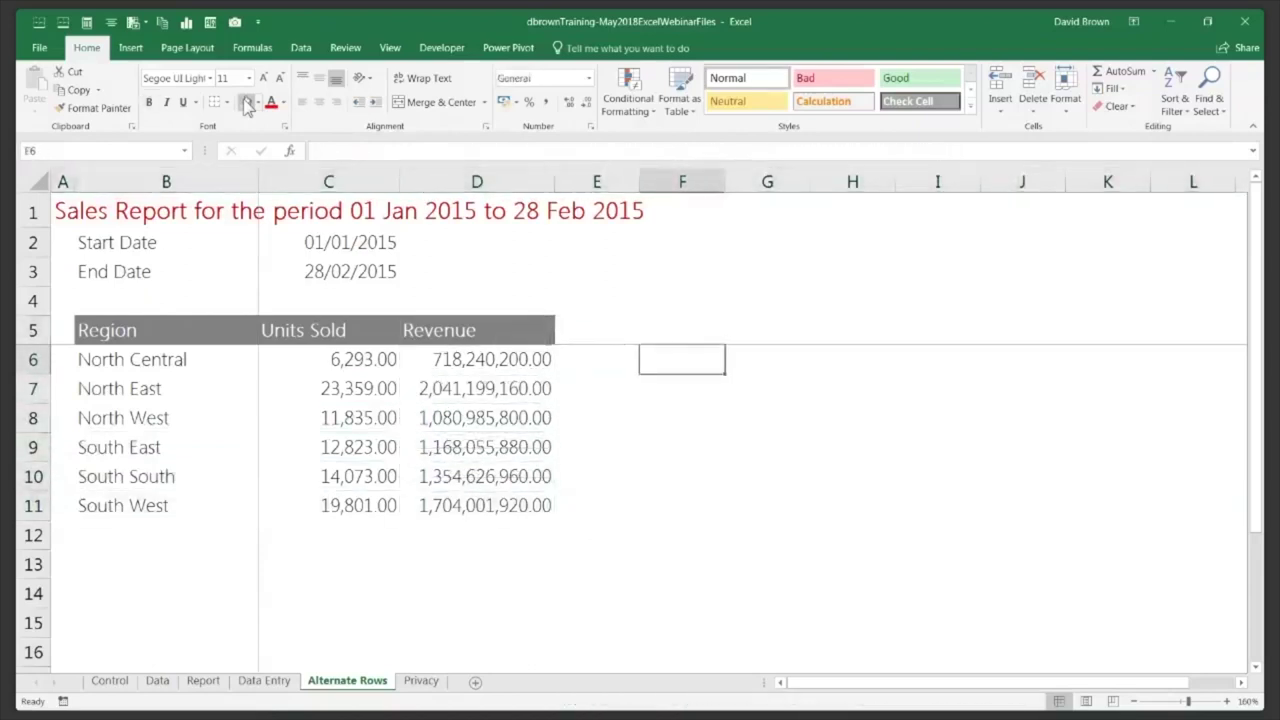
Step: Enter =ROW() in F6 and fill it down through F11 to show row numbers 6–11
{"action": "type", "text": "=row"}
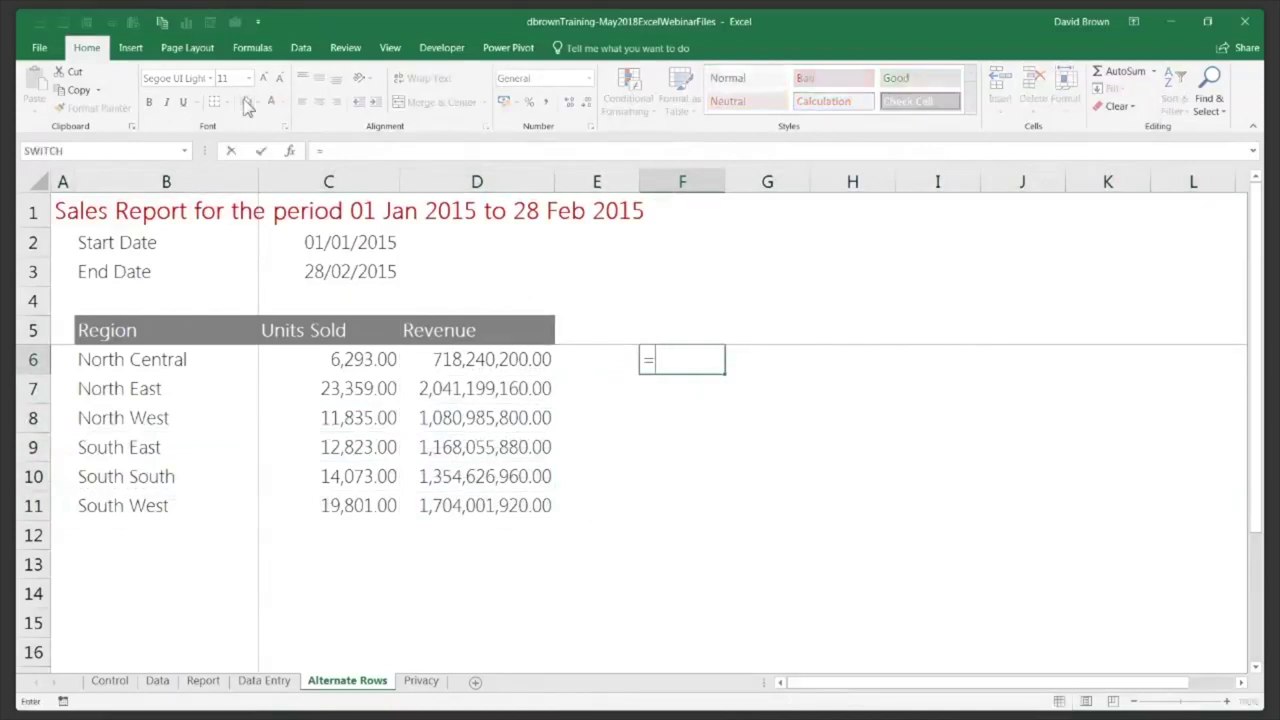
{"action": "type", "text": "()"}
{"action": "key", "text": "Return"}
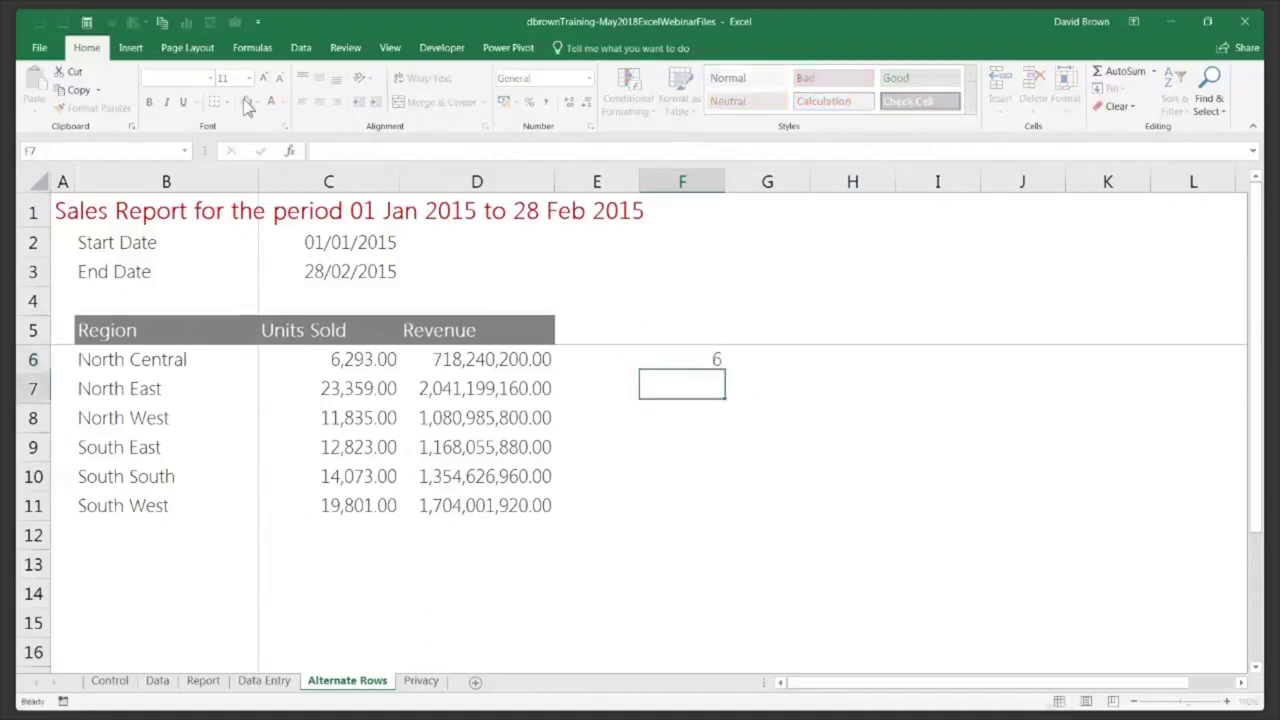
{"action": "key", "text": "Up"}
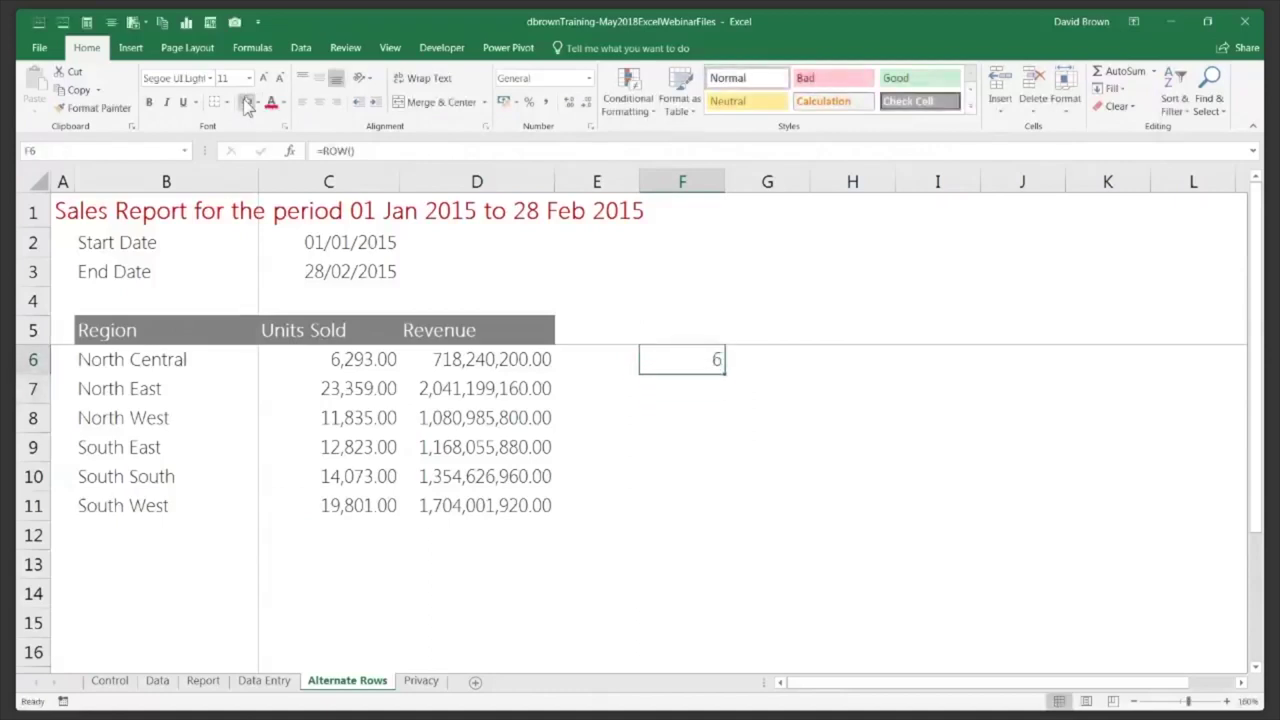
{"action": "key", "text": "Down"}
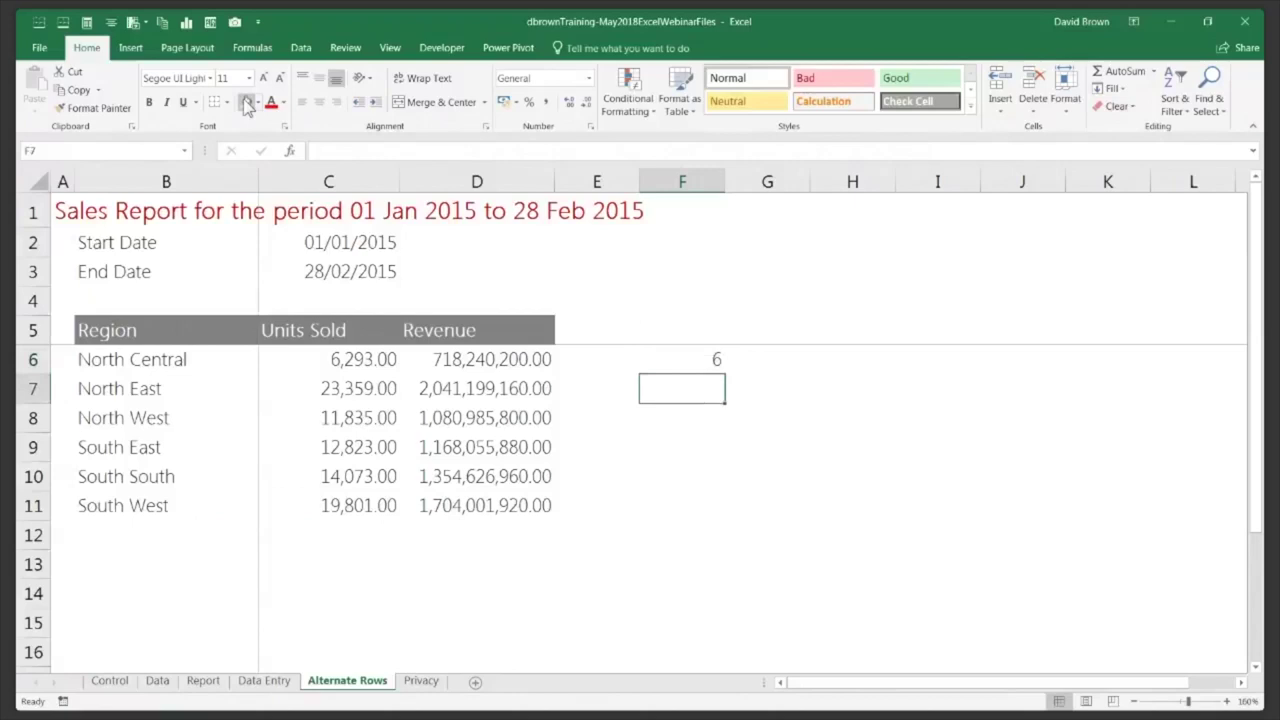
{"action": "key", "text": "ctrl+d"}
{"action": "key", "text": "Down"}
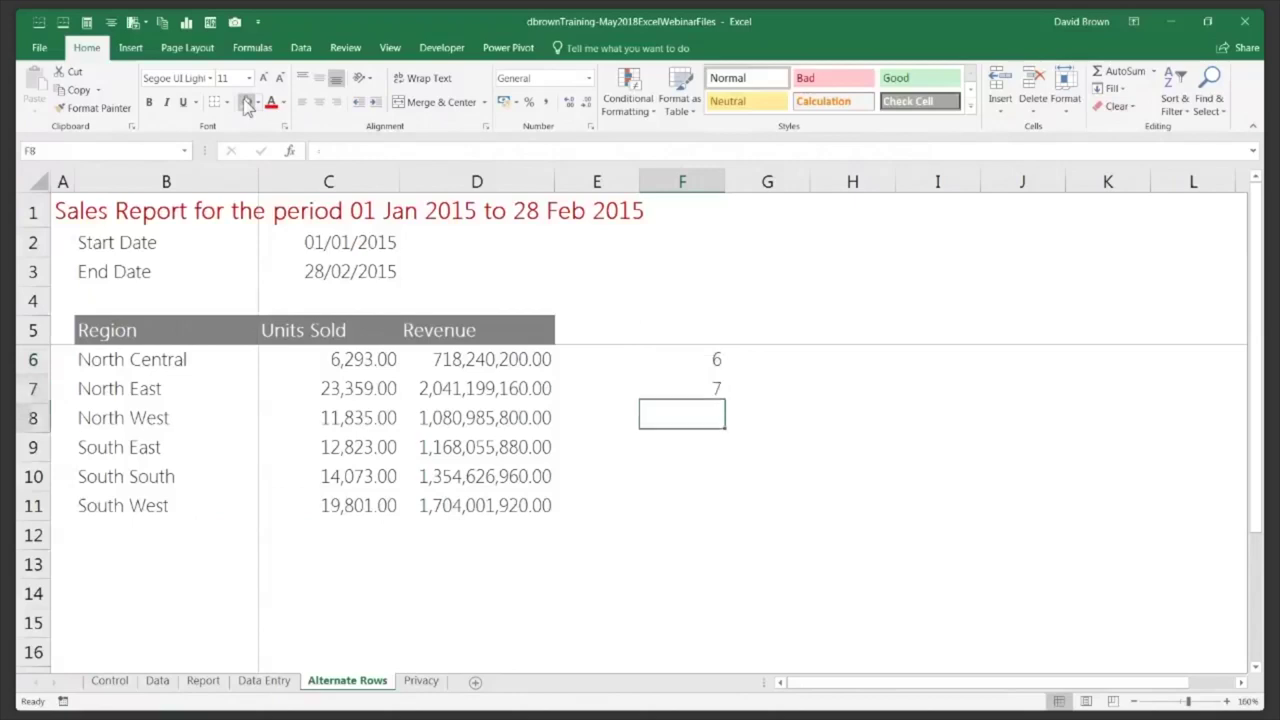
{"action": "key", "text": "ctrl+d"}
{"action": "key", "text": "Down"}
{"action": "key", "text": "ctrl+d"}
{"action": "key", "text": "Down"}
{"action": "key", "text": "ctrl+d"}
{"action": "key", "text": "Down"}
{"action": "key", "text": "ctrl+d"}
Step: Review the row-number formulas in F6:F8, ending on cell G6
{"action": "key", "text": "Up"}
{"action": "key", "text": "Up"}
{"action": "key", "text": "Up"}
{"action": "key", "text": "Up"}
{"action": "key", "text": "Right"}
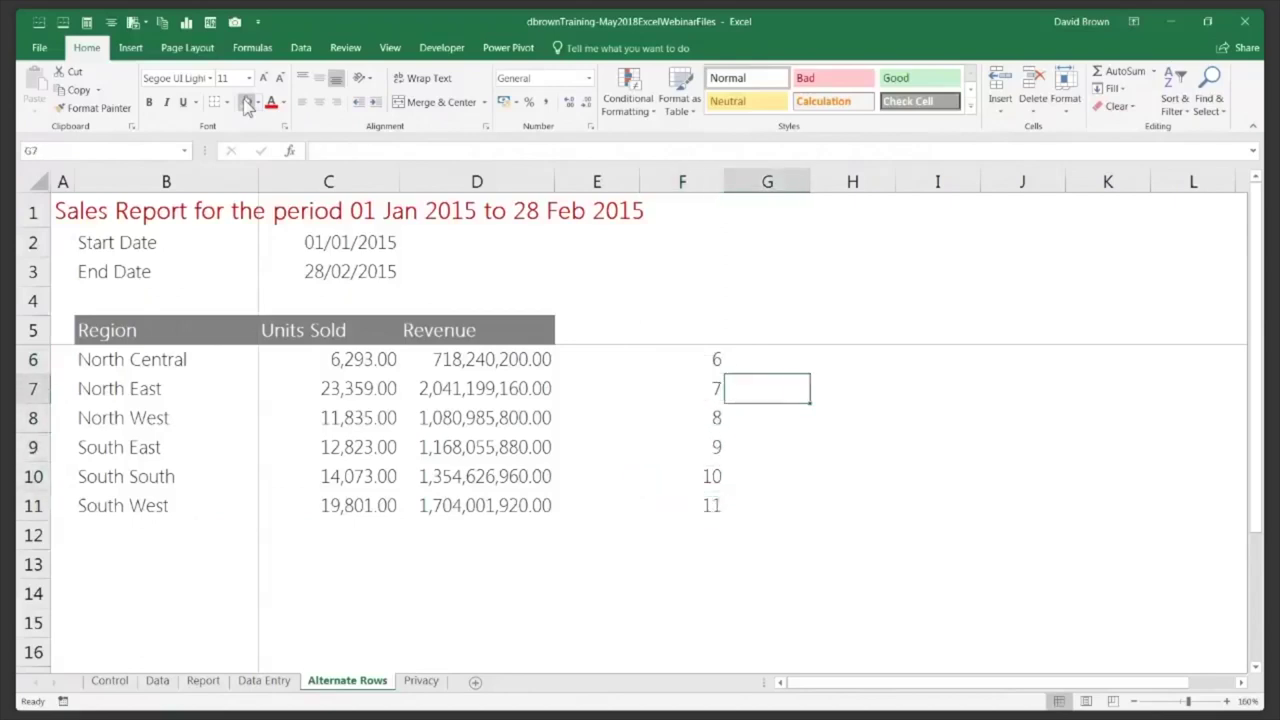
{"action": "key", "text": "Up"}
{"action": "key", "text": "Left"}
{"action": "key", "text": "Down"}
{"action": "key", "text": "Right"}
{"action": "key", "text": "Up"}
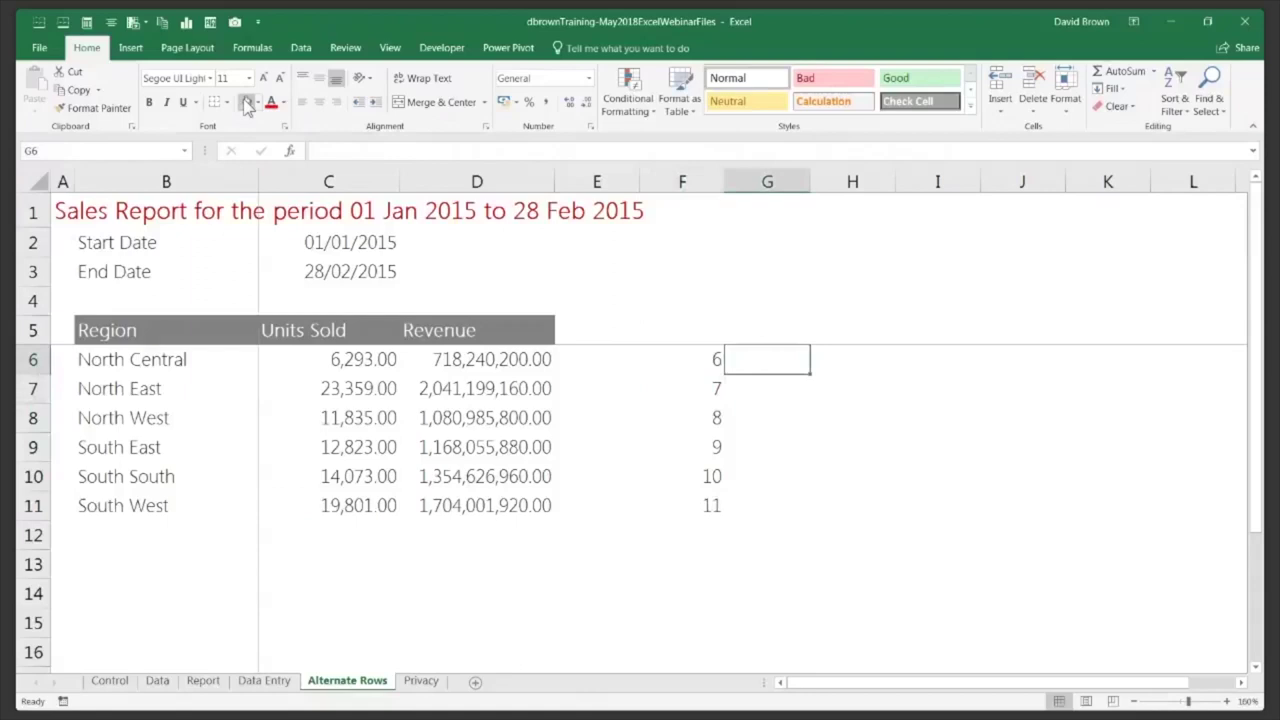
{"action": "key", "text": "Down"}
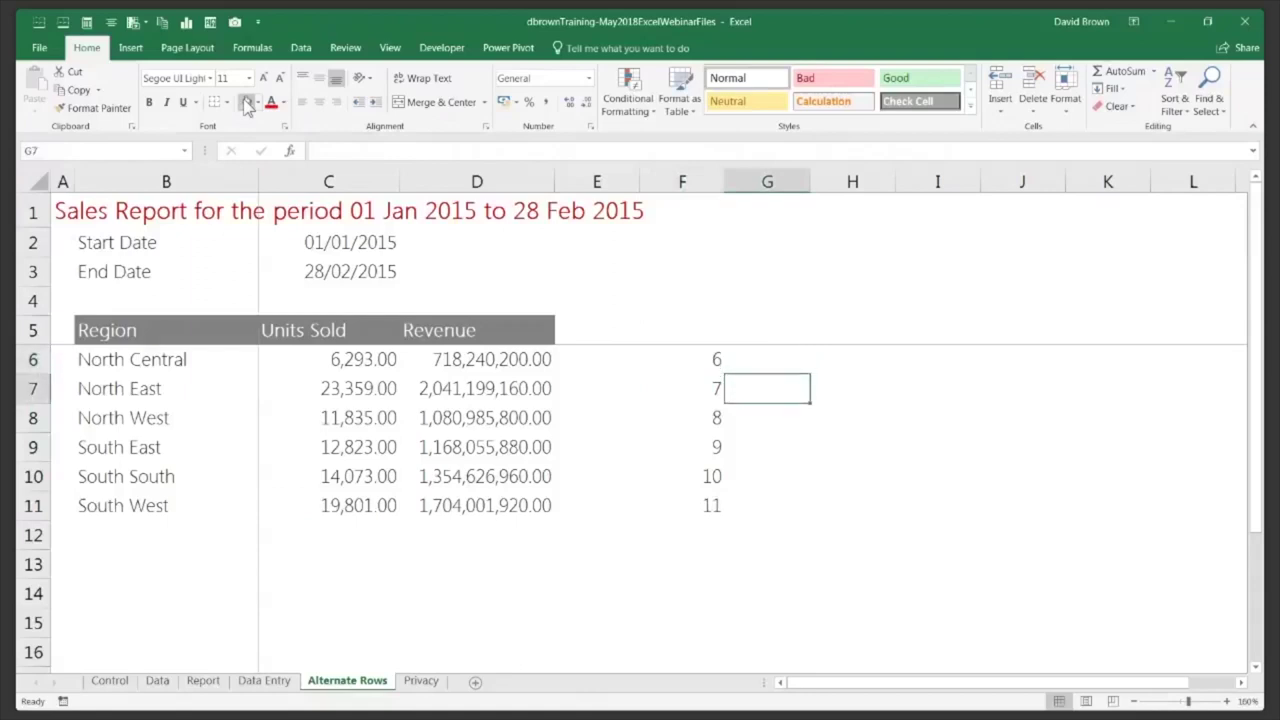
{"action": "key", "text": "Left"}
{"action": "key", "text": "Up"}
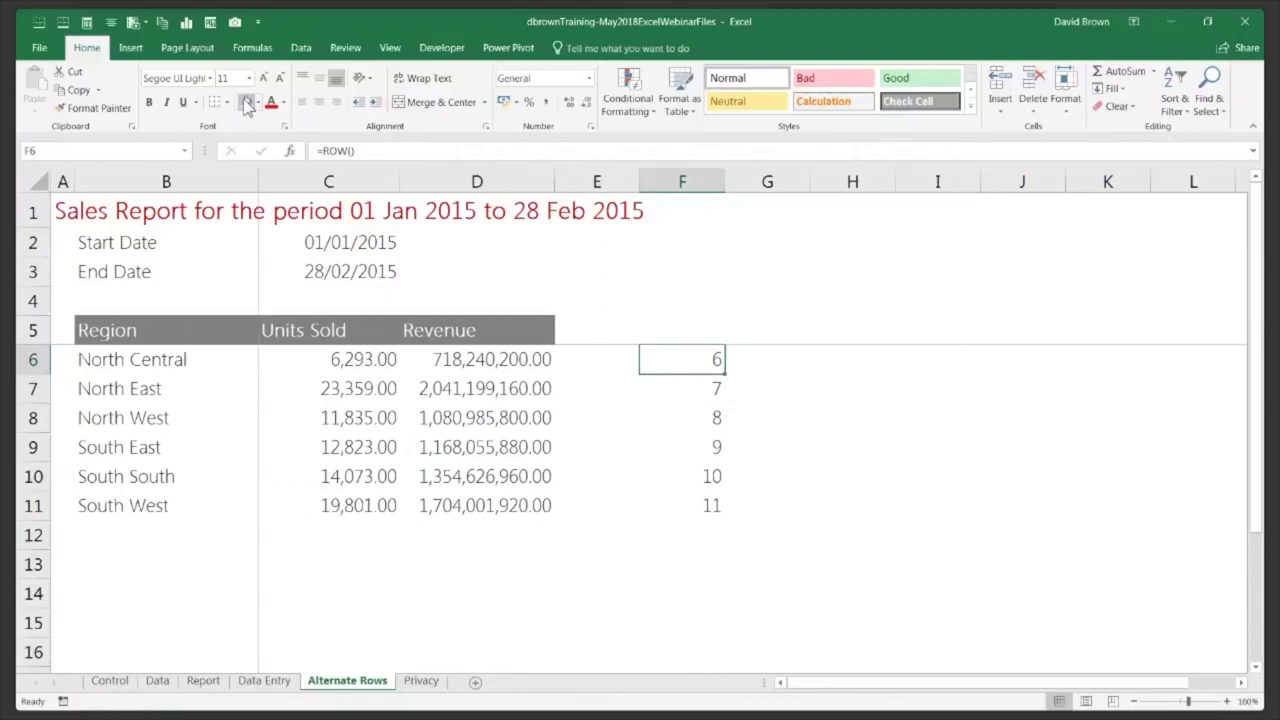
{"action": "key", "text": "Down"}
{"action": "key", "text": "Down"}
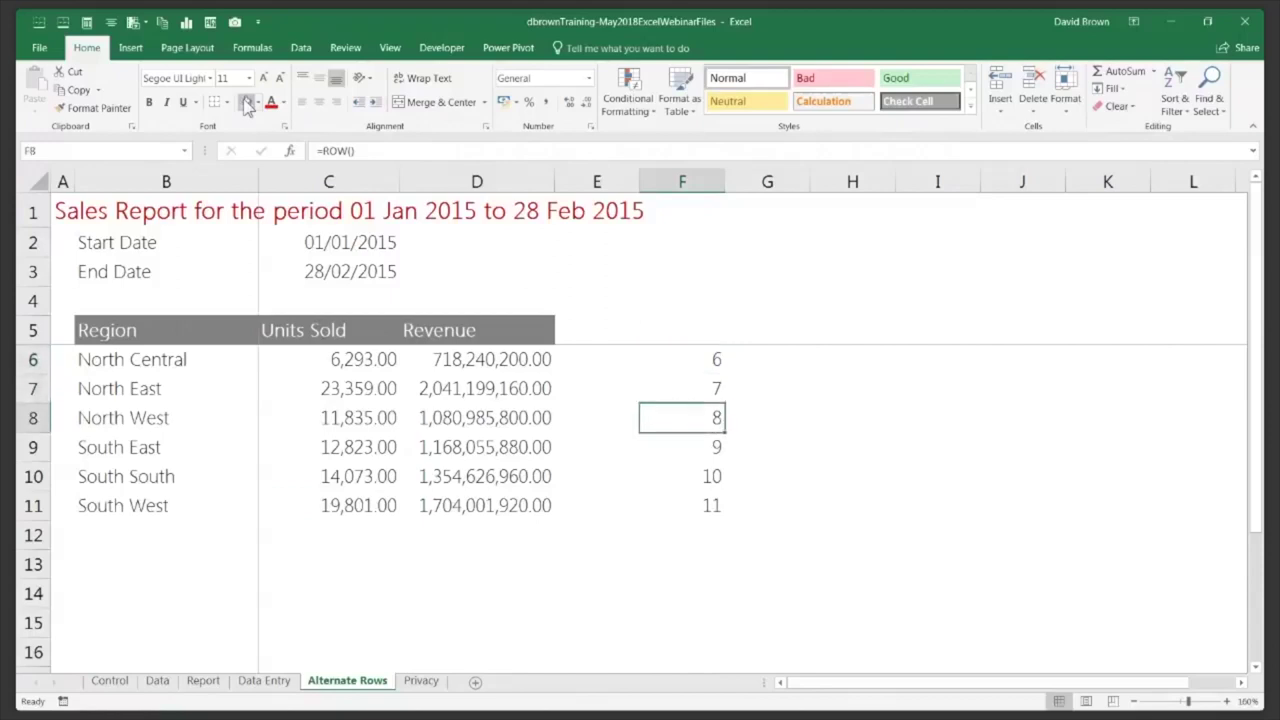
{"action": "key", "text": "Down"}
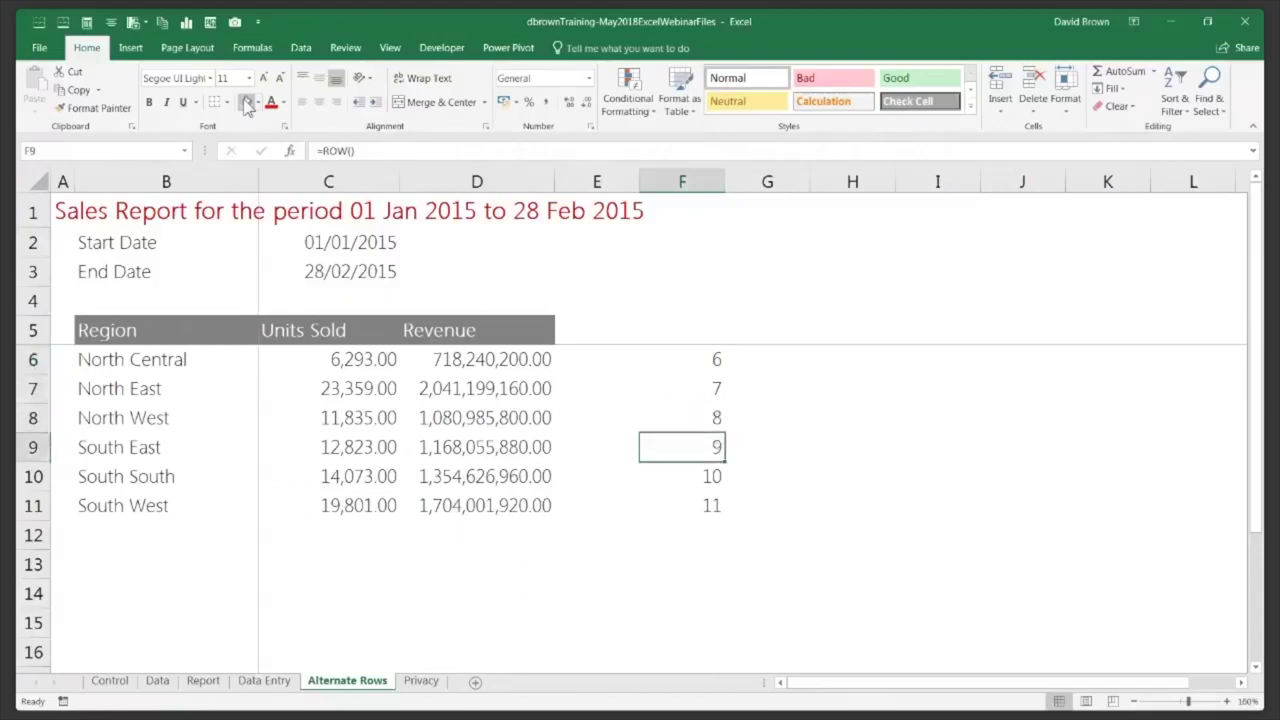
{"action": "key", "text": "Up"}
{"action": "key", "text": "Up"}
{"action": "key", "text": "Up"}
{"action": "key", "text": "Right"}
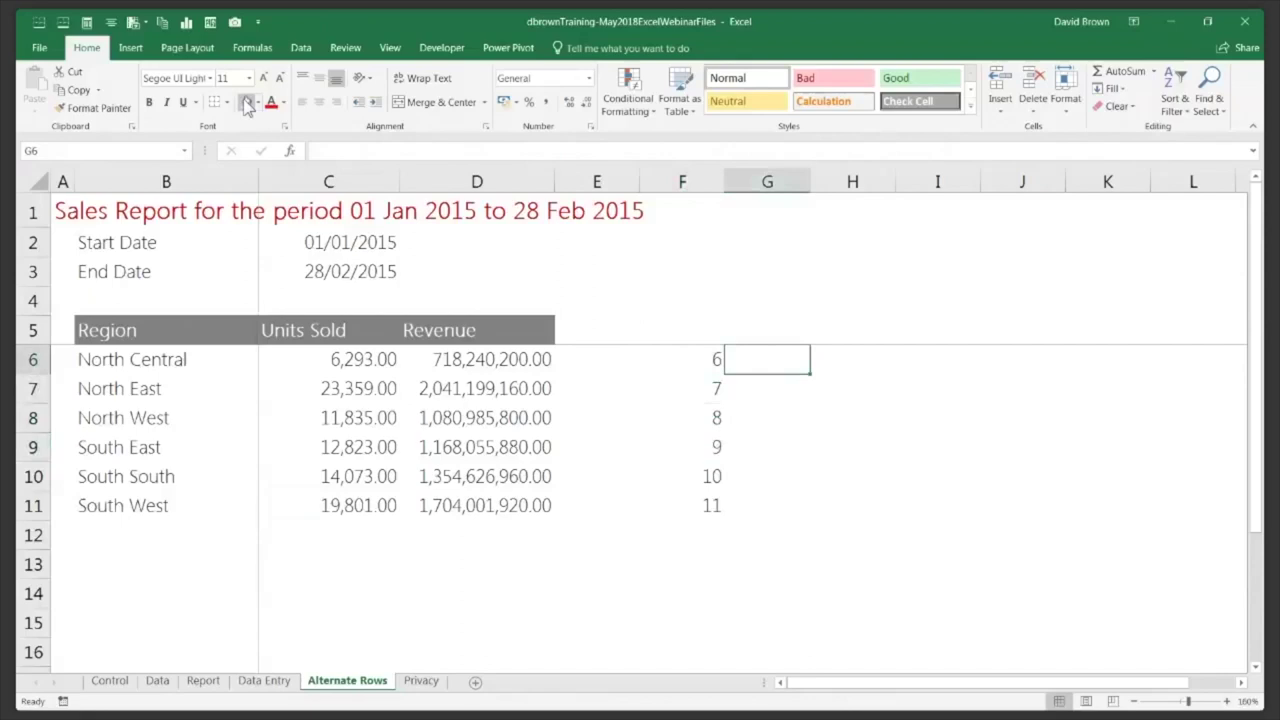
Step: Enter a trial =EVEN() formula referring to F6 in G6 and fill it down column G
{"action": "type", "text": "=even"}
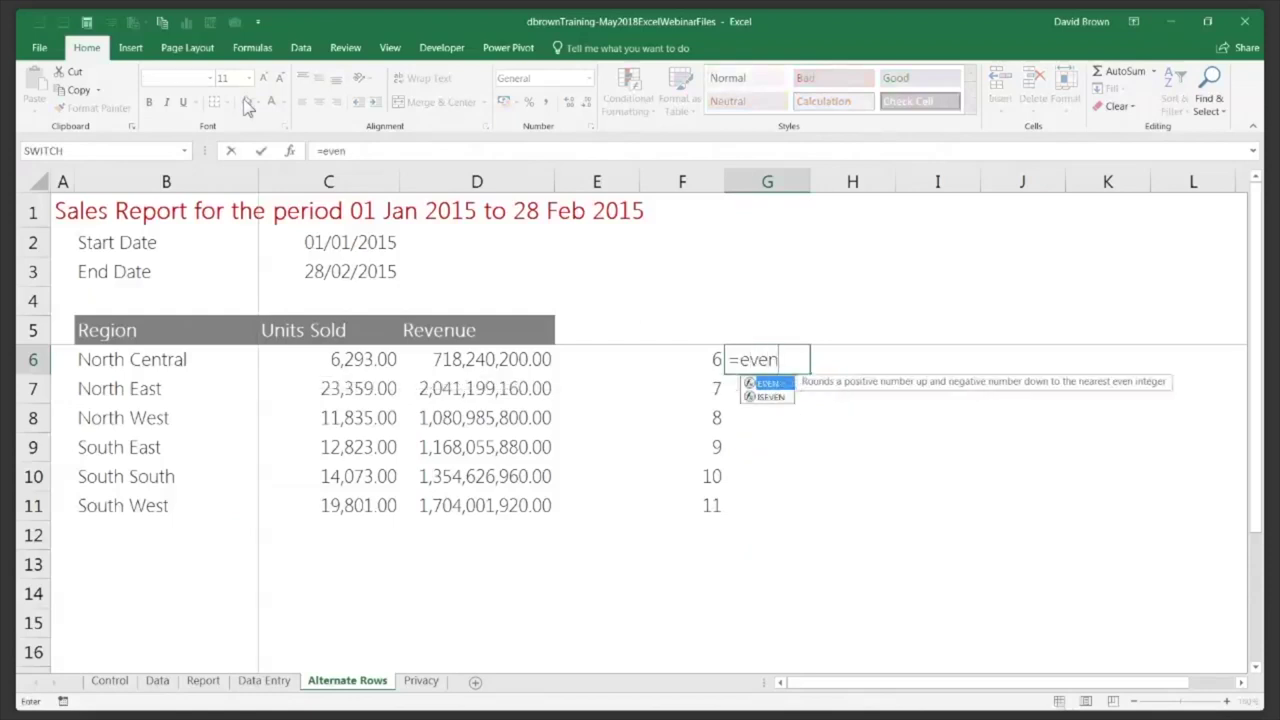
{"action": "key", "text": "Tab"}
{"action": "key", "text": "Left"}
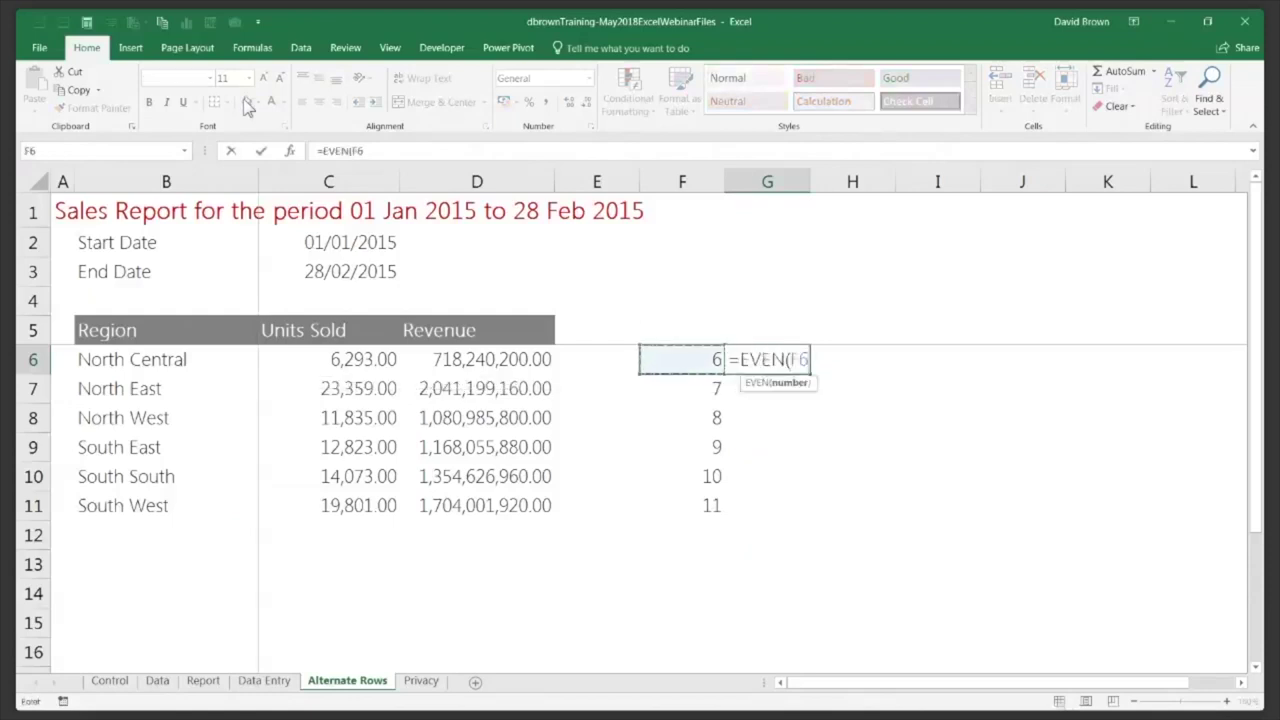
{"action": "key", "text": "Return"}
{"action": "key", "text": "Up"}
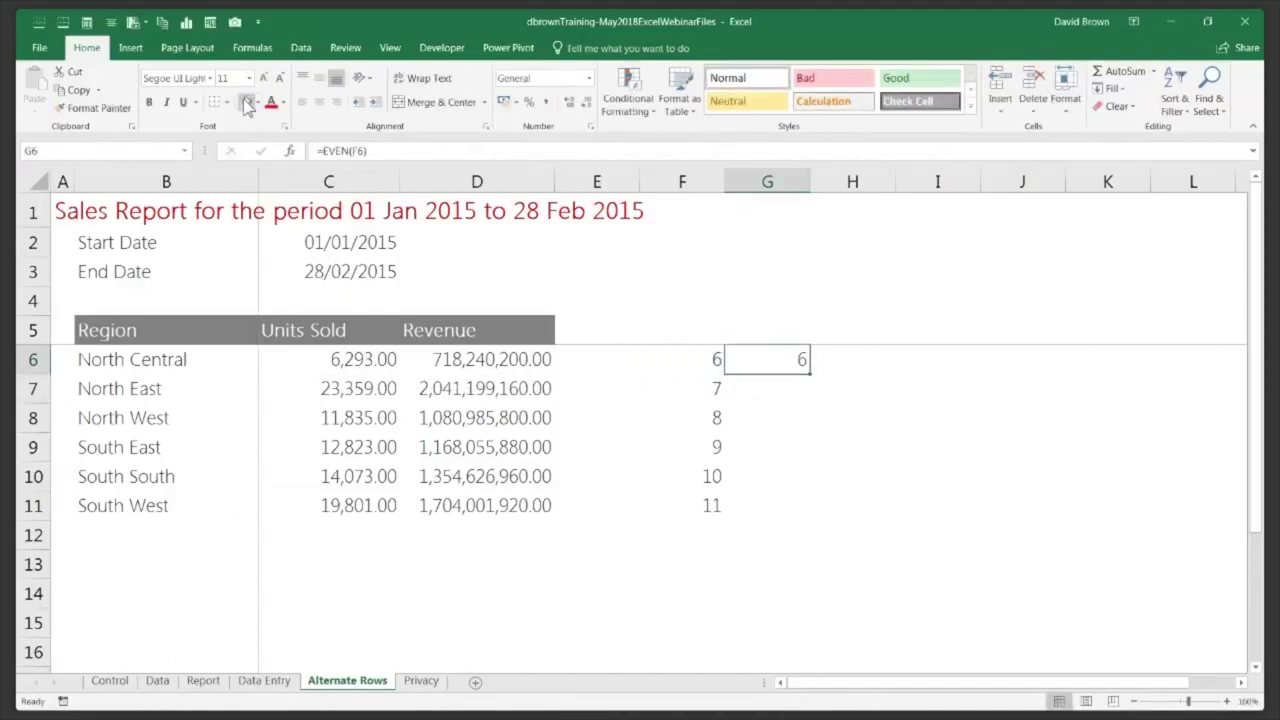
{"action": "key", "text": "shift+Down"}
{"action": "key", "text": "shift+Down"}
{"action": "key", "text": "shift+Down"}
{"action": "key", "text": "shift+Down"}
{"action": "key", "text": "shift+Down"}
{"action": "key", "text": "ctrl+d"}
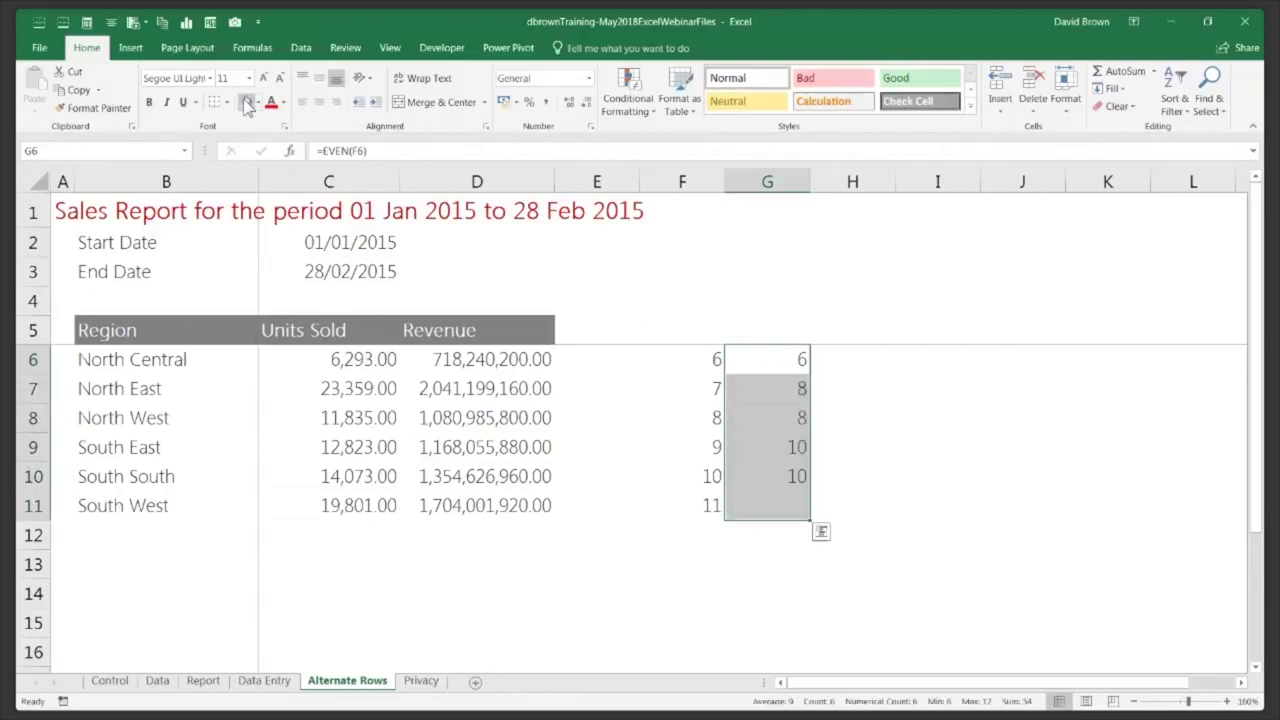
Step: Check the EVEN results, then clear G6:G11 and return to G6
{"action": "key", "text": "Down"}
{"action": "key", "text": "Down"}
{"action": "key", "text": "Up"}
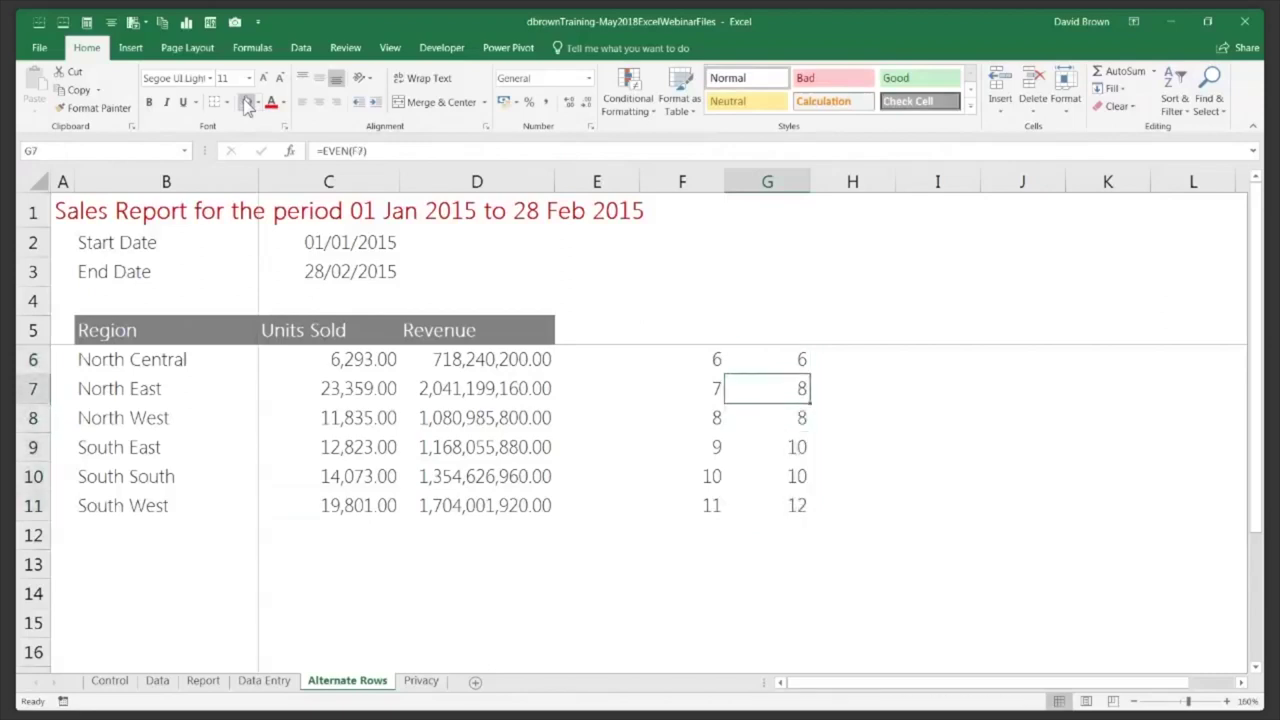
{"action": "key", "text": "Down"}
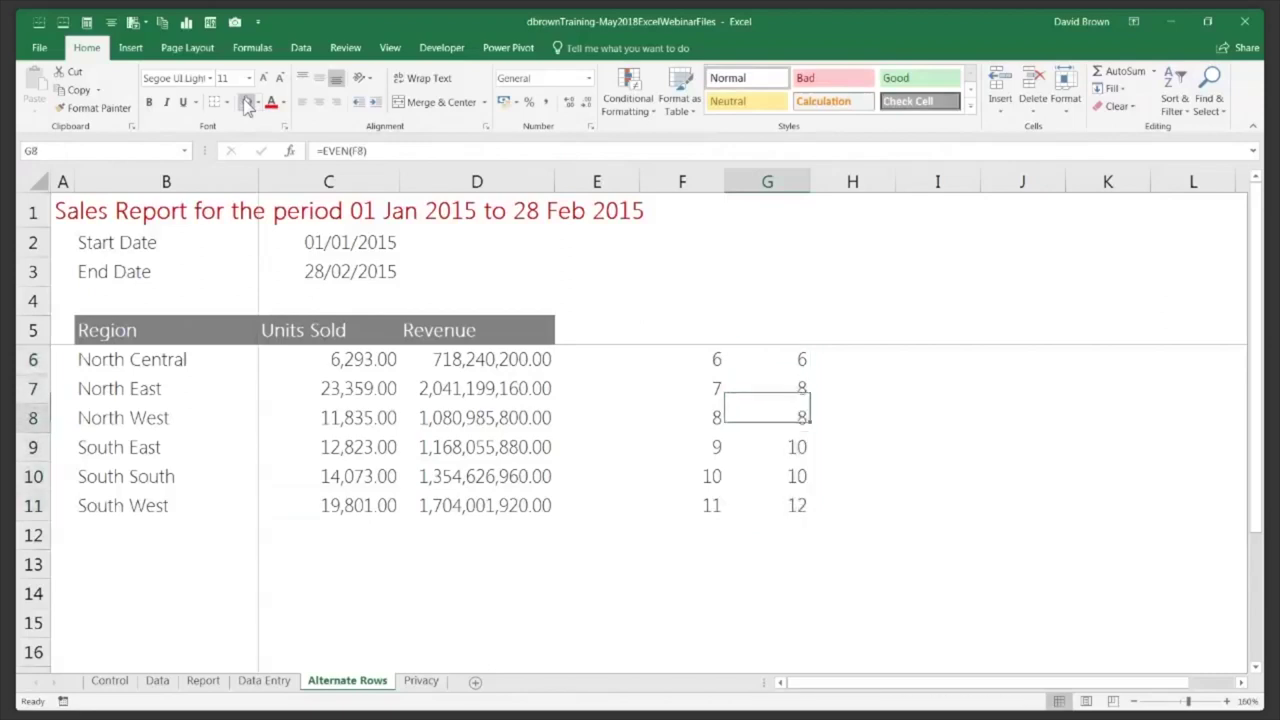
{"action": "key", "text": "Down"}
{"action": "key", "text": "Down"}
{"action": "key", "text": "Up"}
{"action": "key", "text": "Up"}
{"action": "key", "text": "Up"}
{"action": "key", "text": "Up"}
{"action": "key", "text": "ctrl+shift+Down"}
{"action": "key", "text": "Delete"}
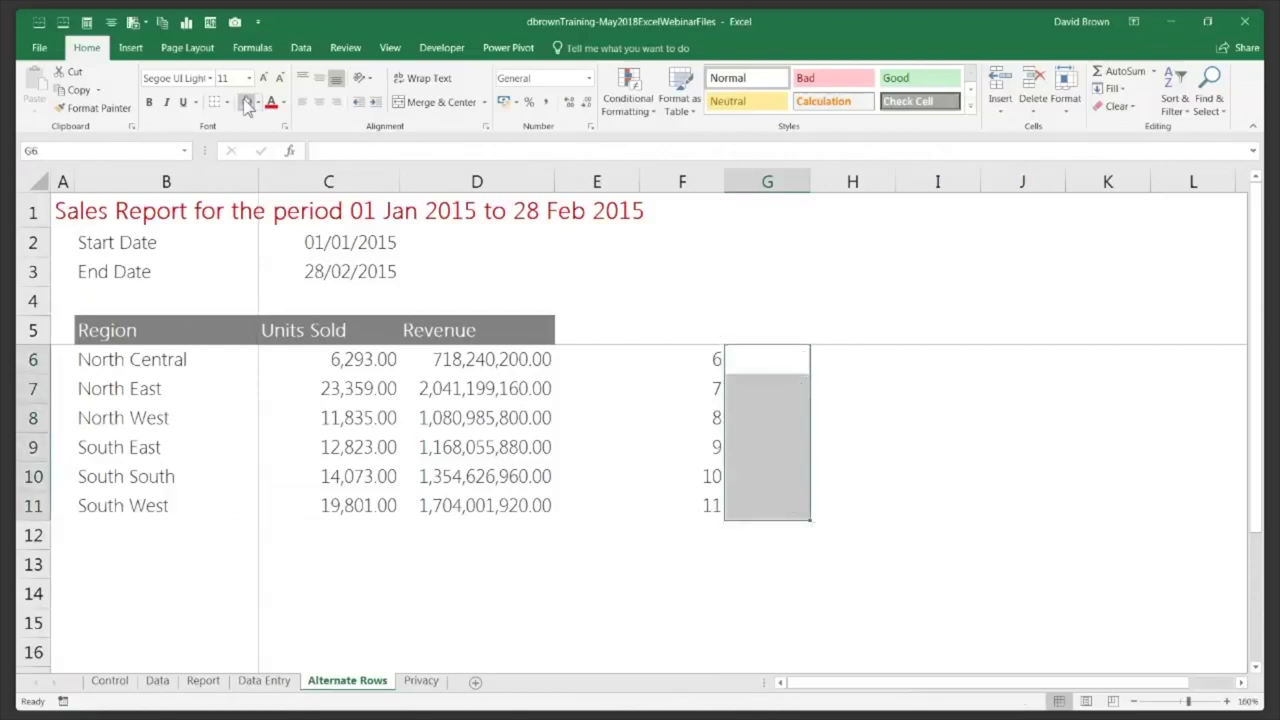
{"action": "key", "text": "Down"}
{"action": "key", "text": "Up"}
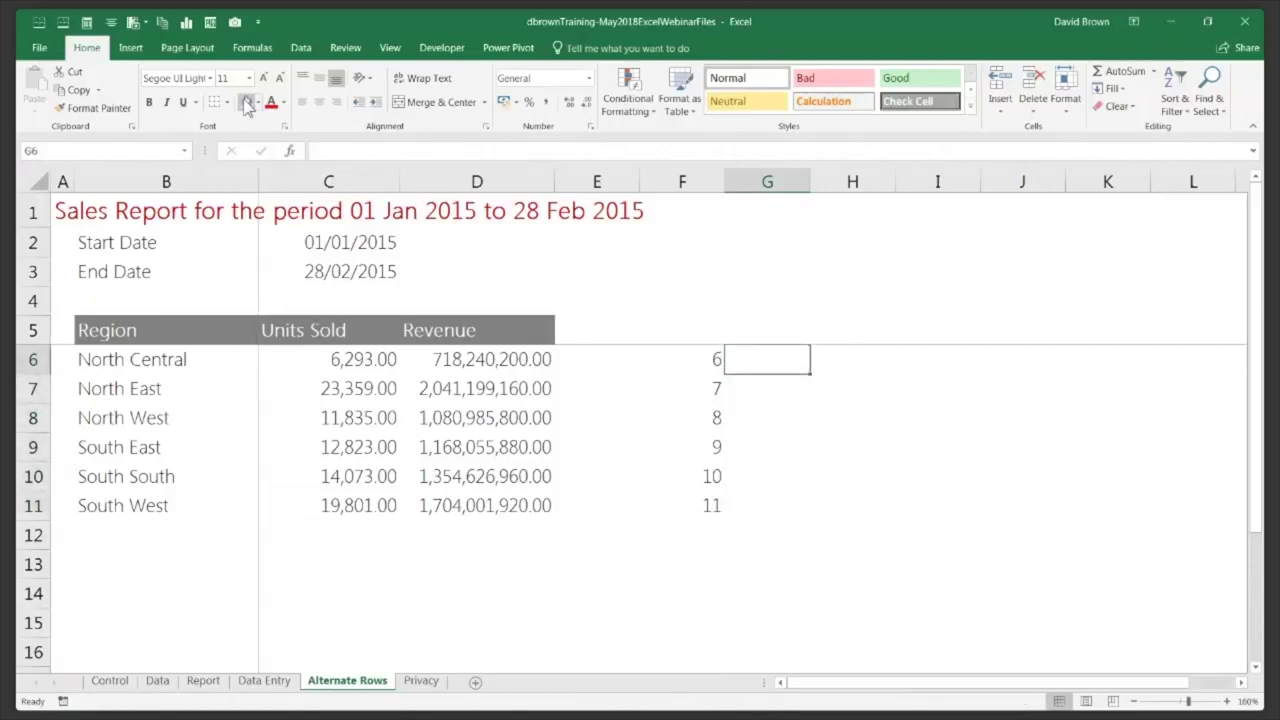
Step: Write =MOD(F6,2) in G6, picking MOD from the function suggestions
{"action": "type", "text": "=MOD"}
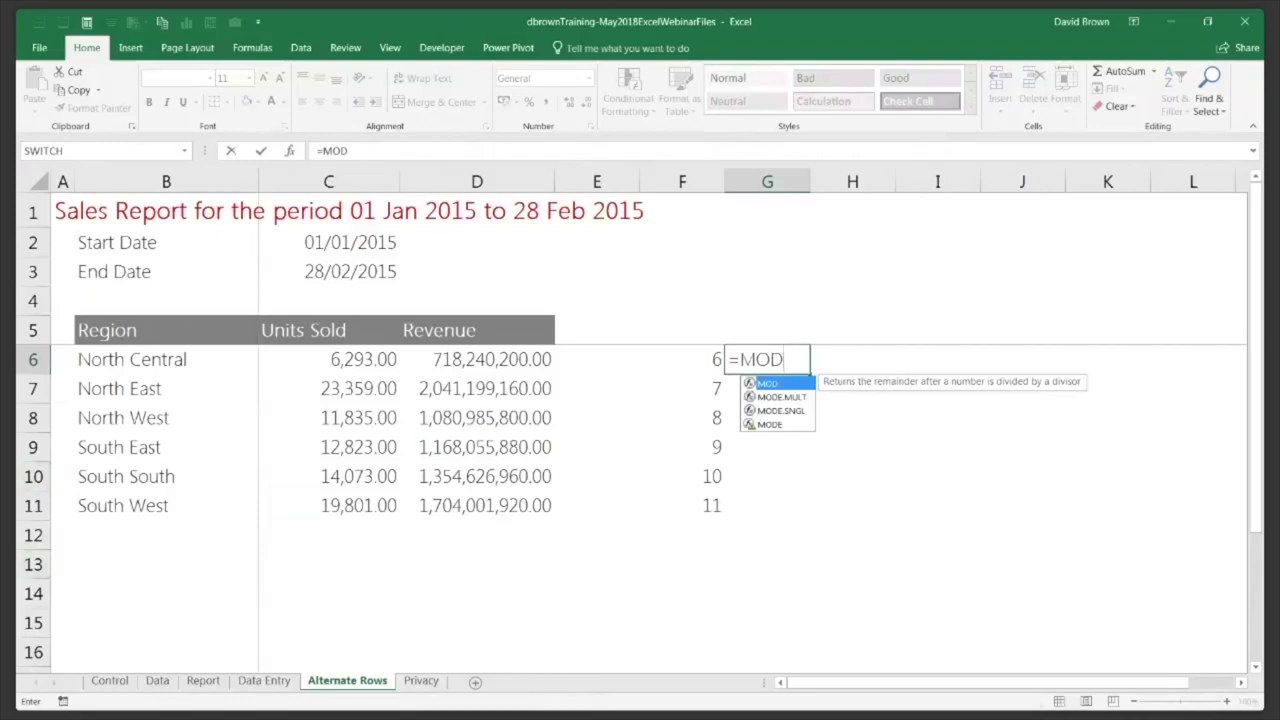
{"action": "key", "text": "alt+Tab"}
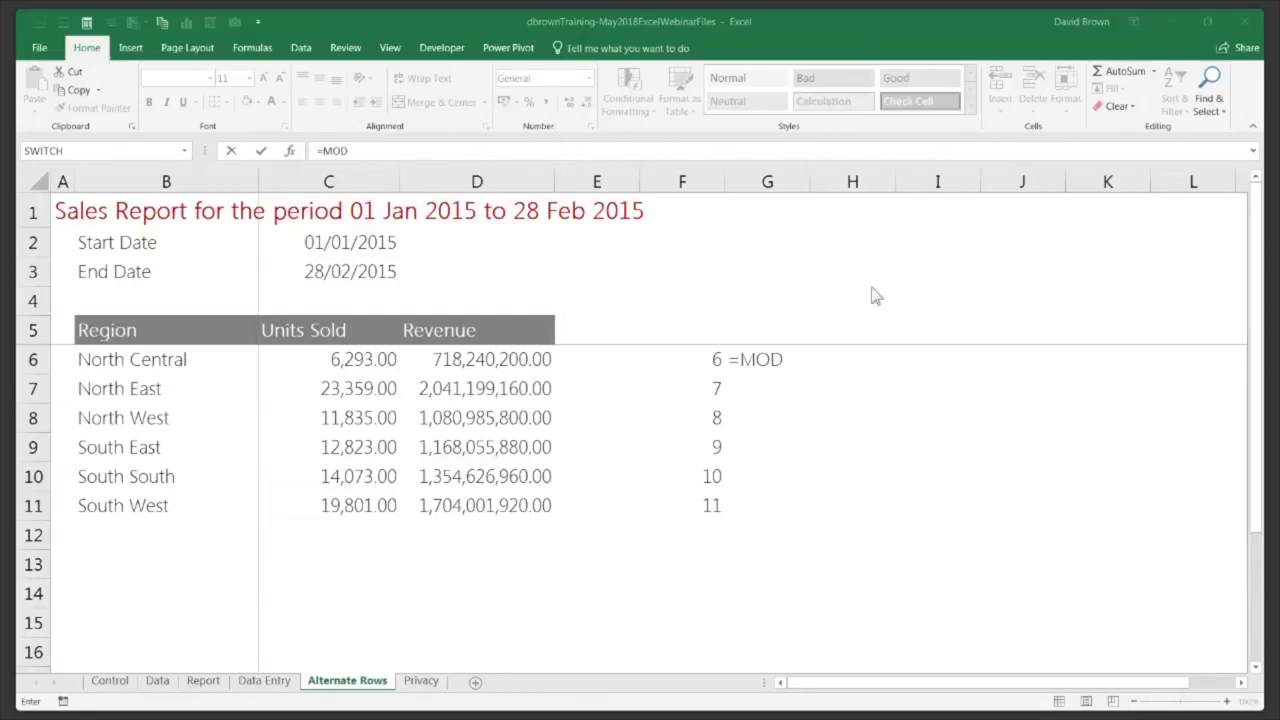
{"action": "left_click", "coordinate": [780, 359]}
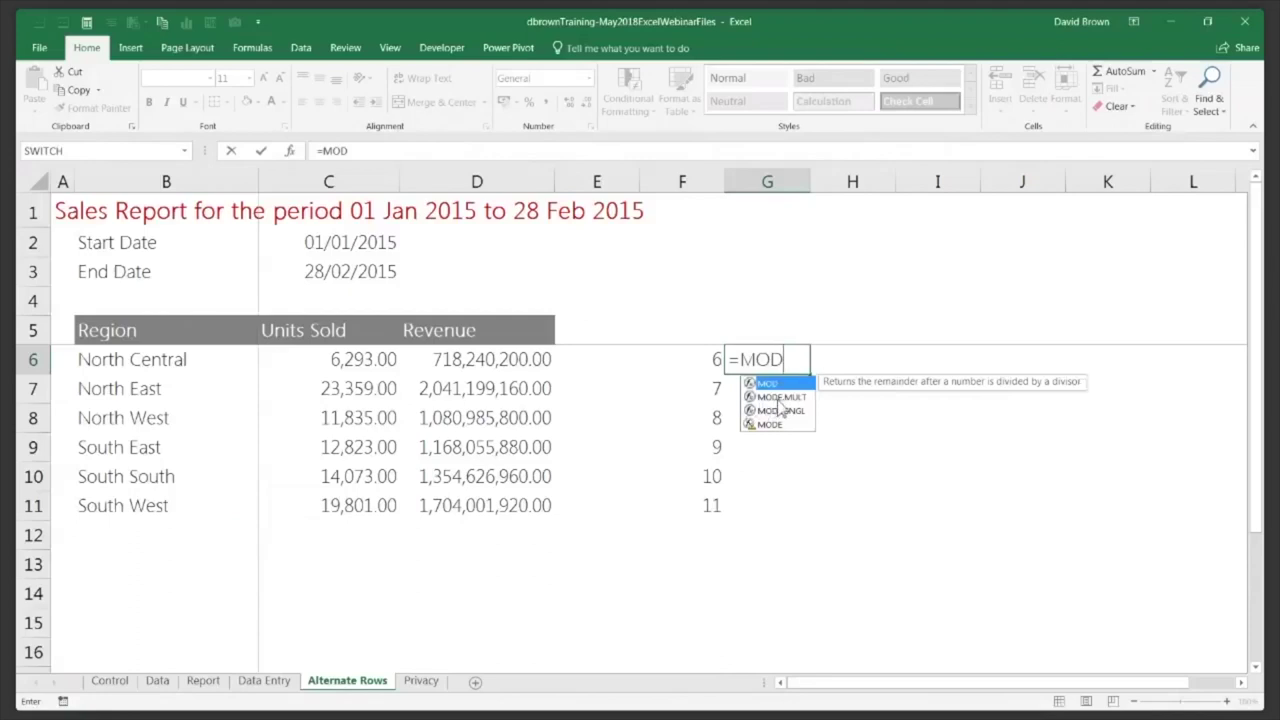
{"action": "key", "text": "Down"}
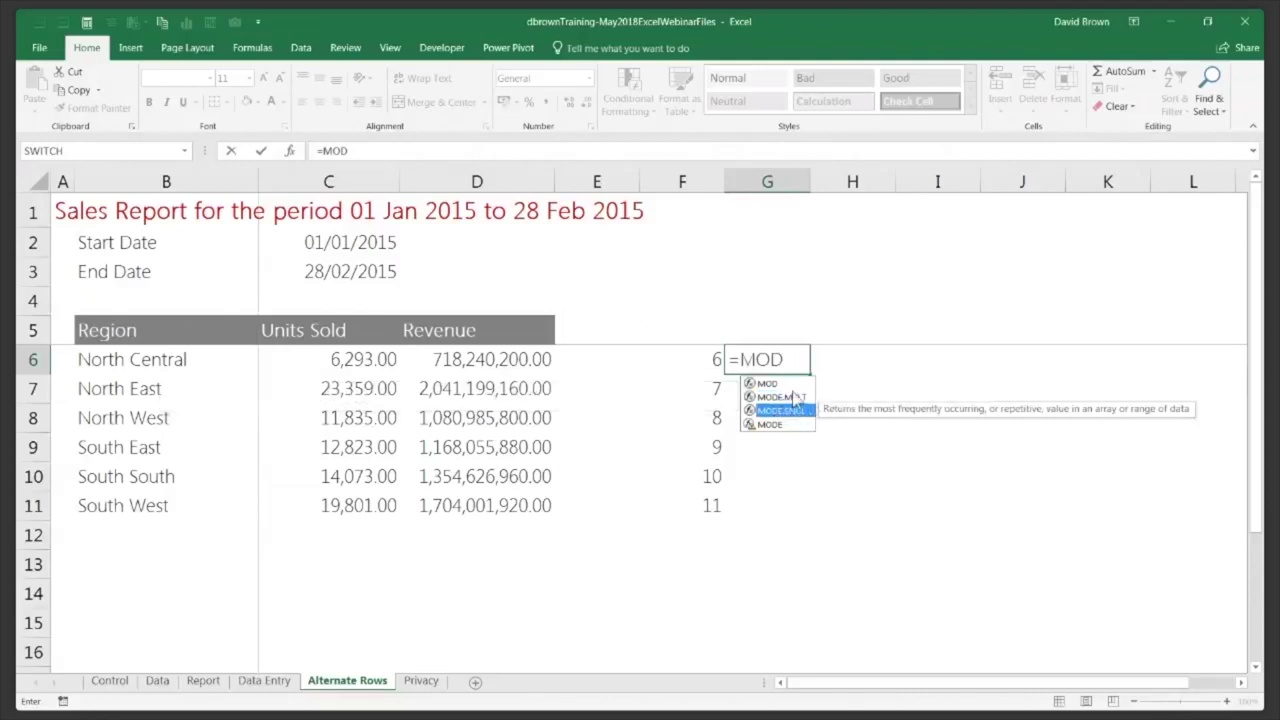
{"action": "key", "text": "Up"}
{"action": "key", "text": "Down"}
{"action": "key", "text": "Up"}
{"action": "key", "text": "Up"}
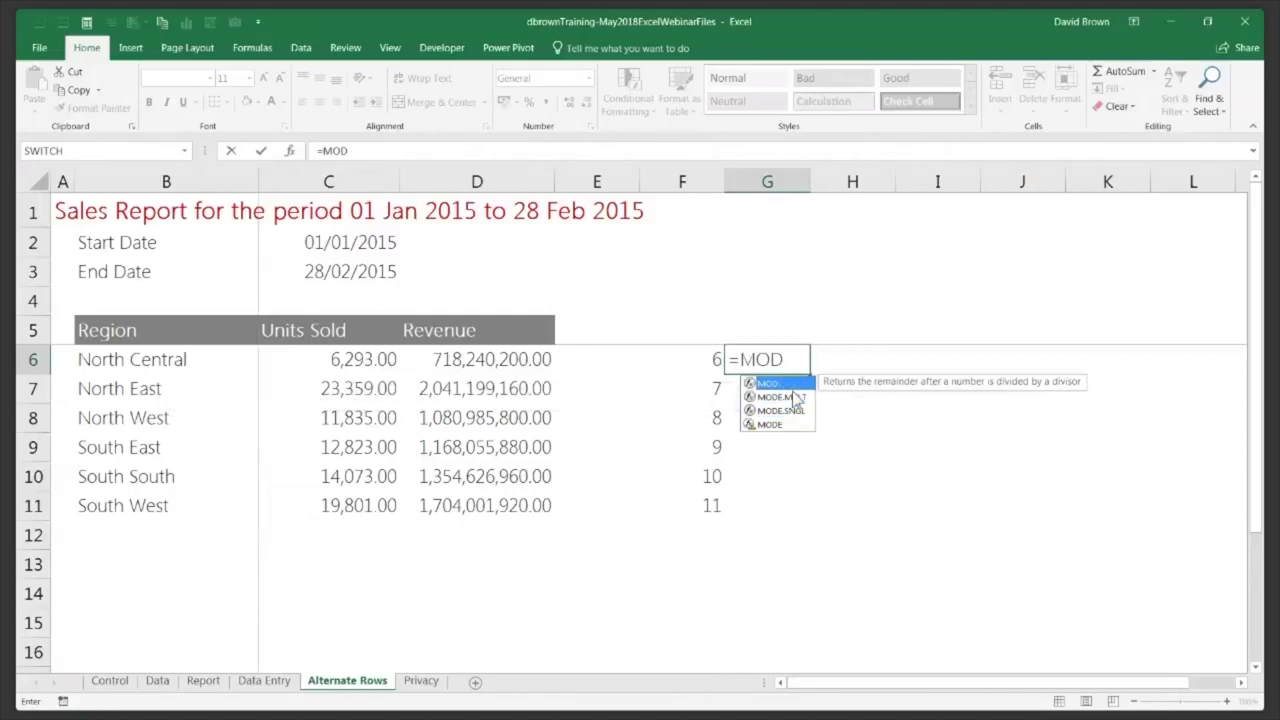
{"action": "type", "text": "("}
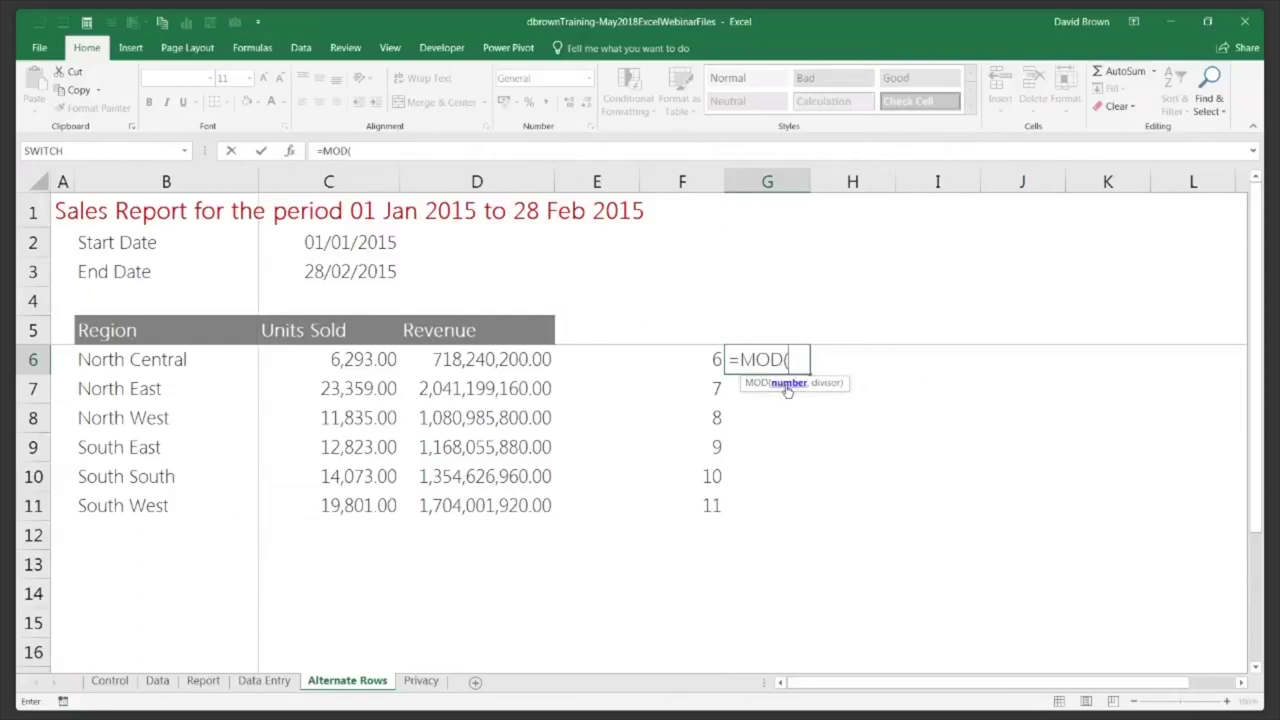
{"action": "left_click", "coordinate": [706, 358]}
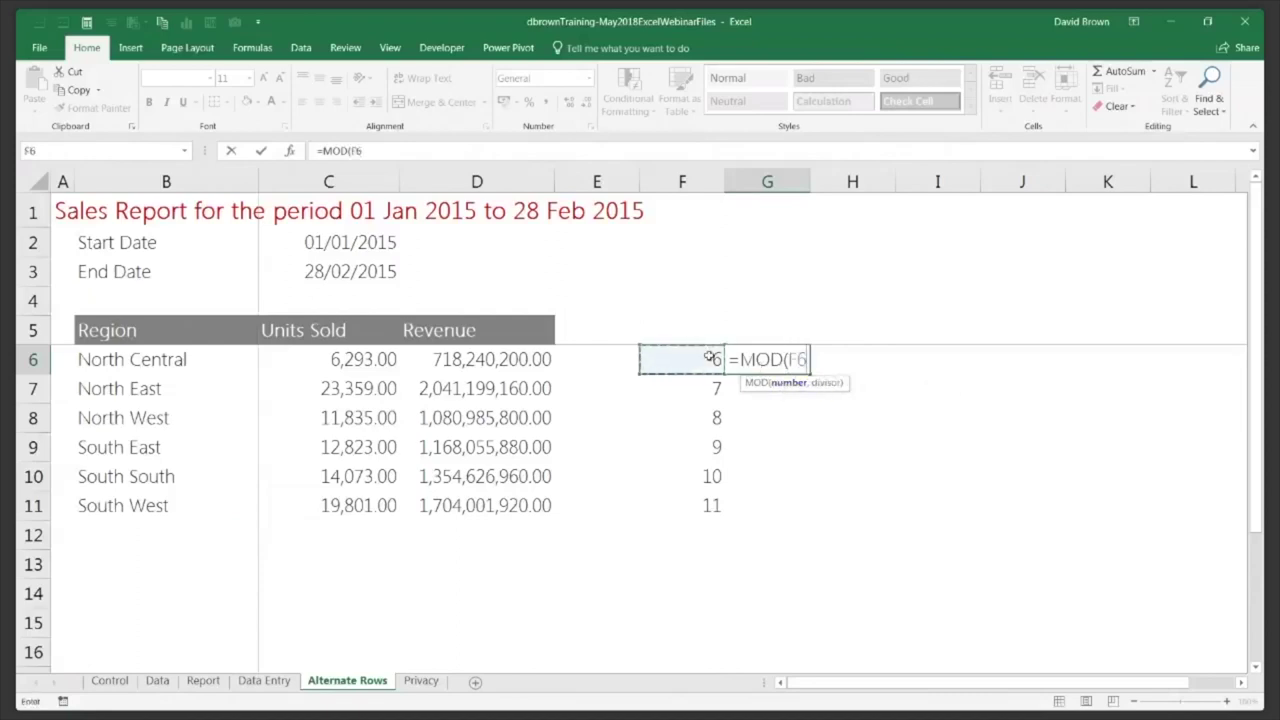
{"action": "type", "text": ",2"}
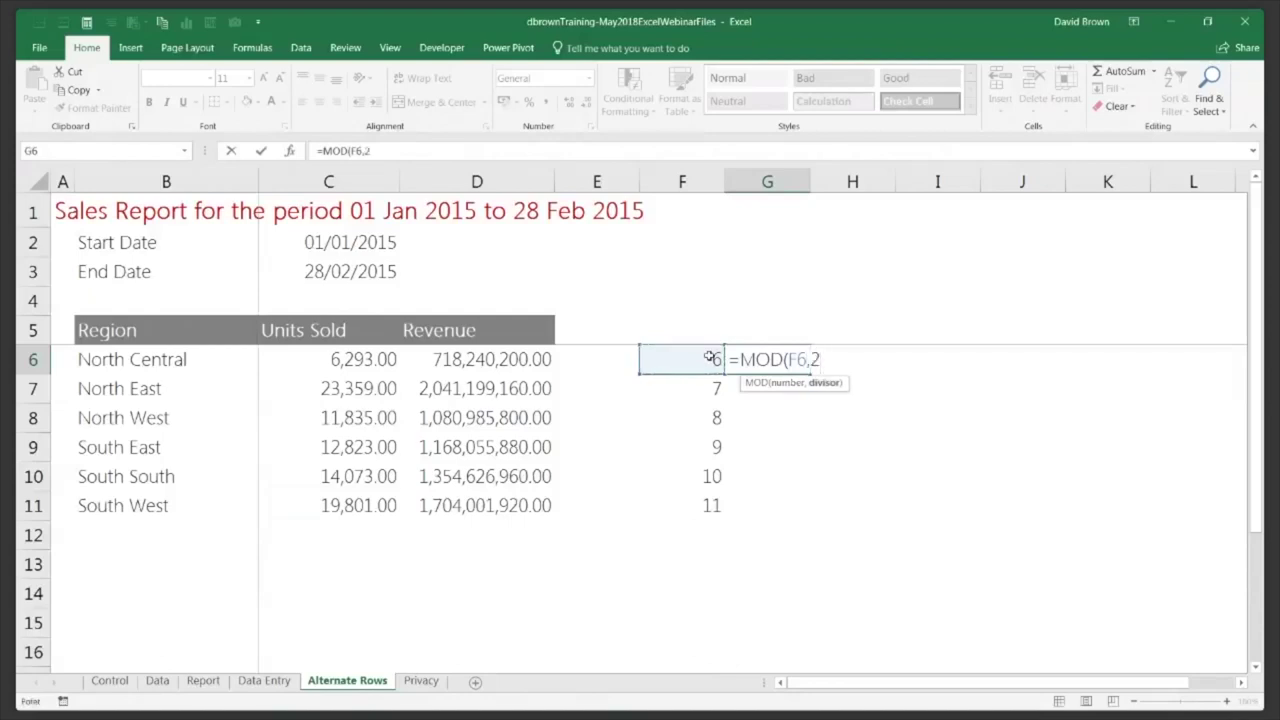
{"action": "type", "text": ")"}
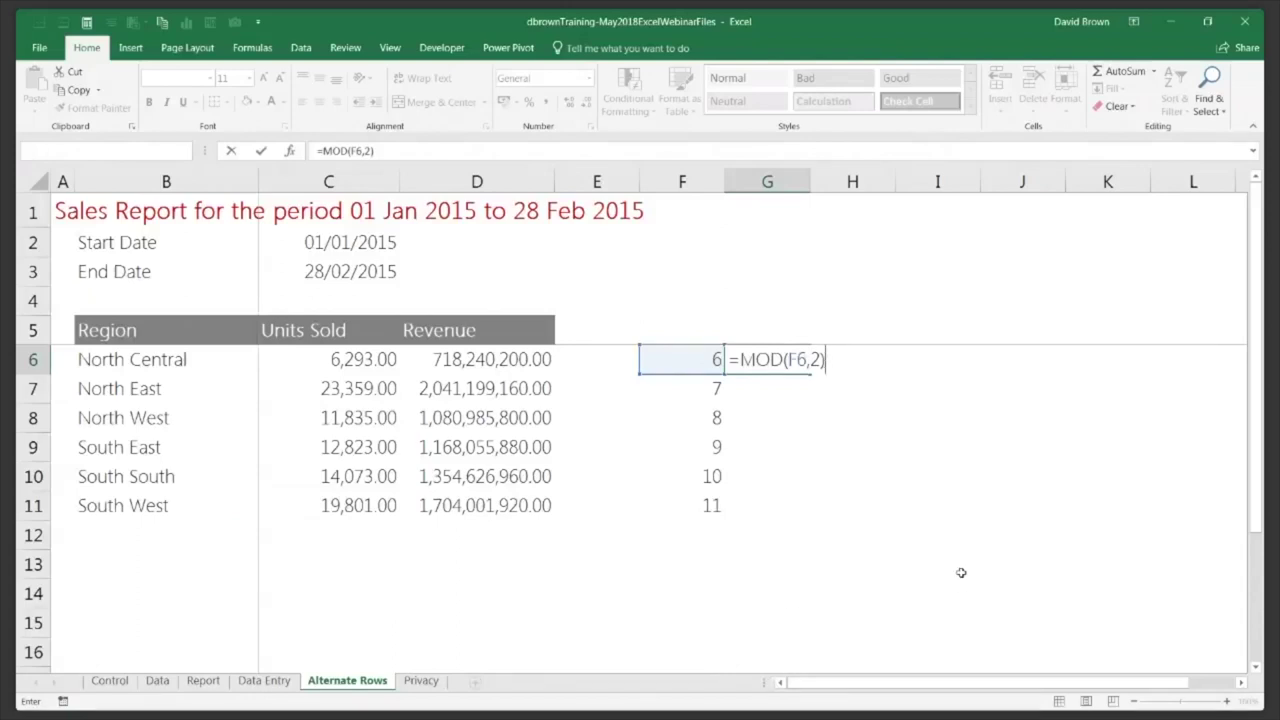
{"action": "key", "text": "Return"}
Step: Review G6's MOD formula and the empty cells below the table
{"action": "key", "text": "Up"}
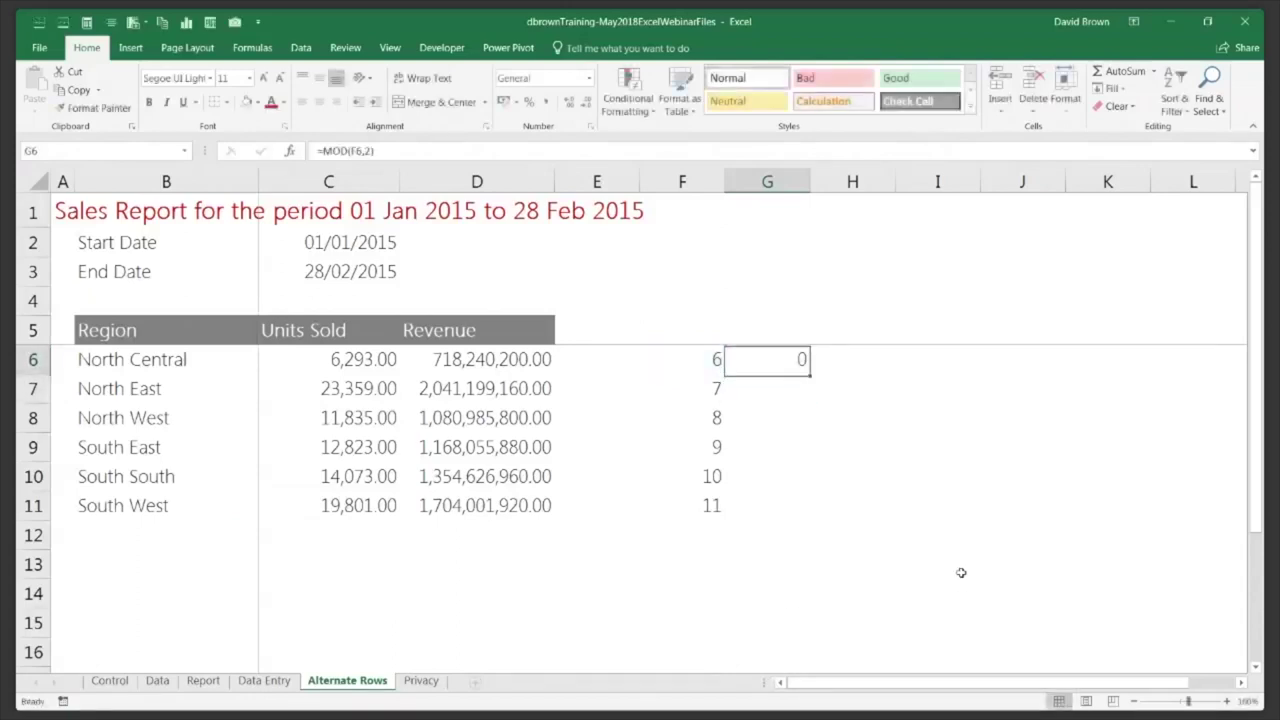
{"action": "key", "text": "F2"}
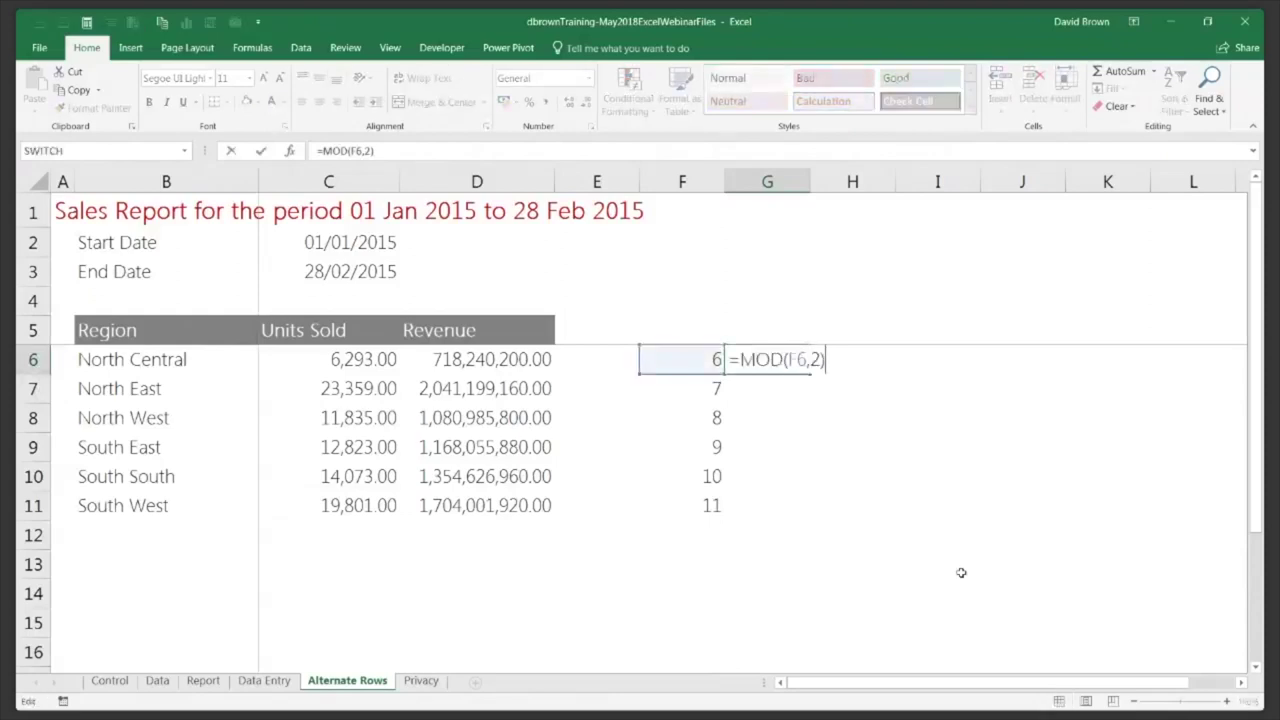
{"action": "key", "text": "Return"}
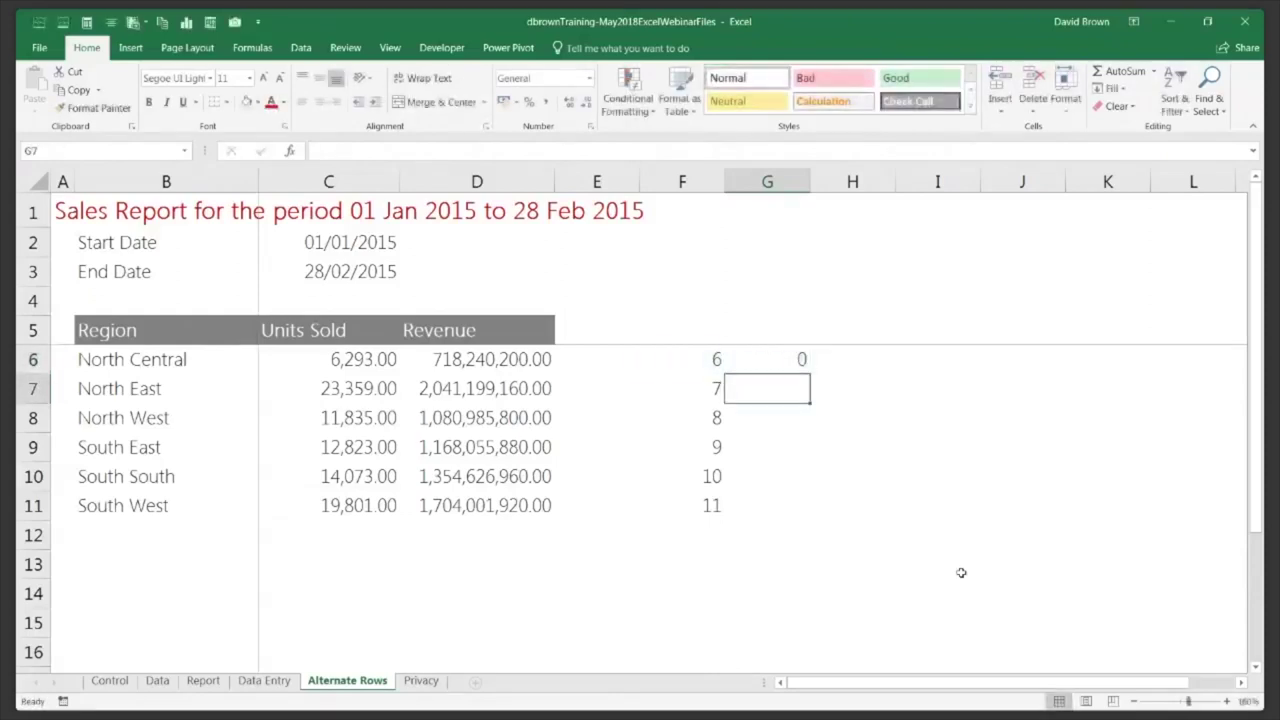
{"action": "key", "text": "Up"}
{"action": "key", "text": "Down"}
{"action": "left_click", "coordinate": [777, 537]}
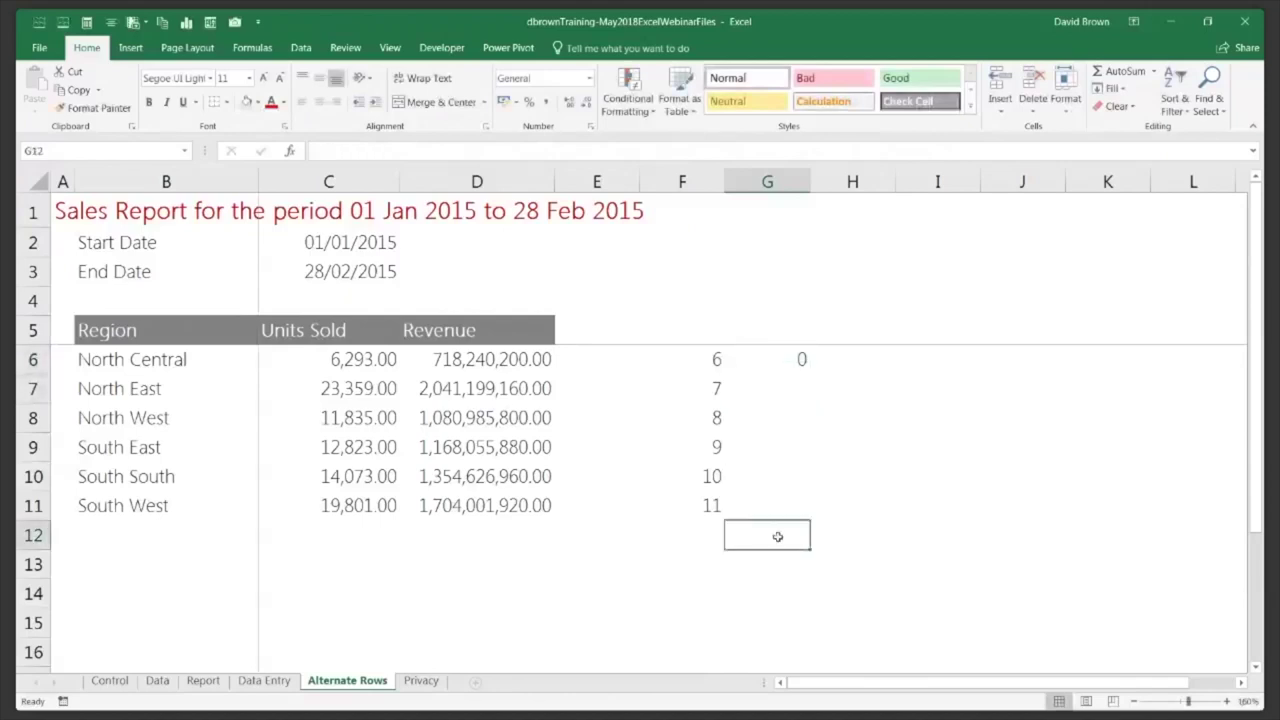
{"action": "key", "text": "Up"}
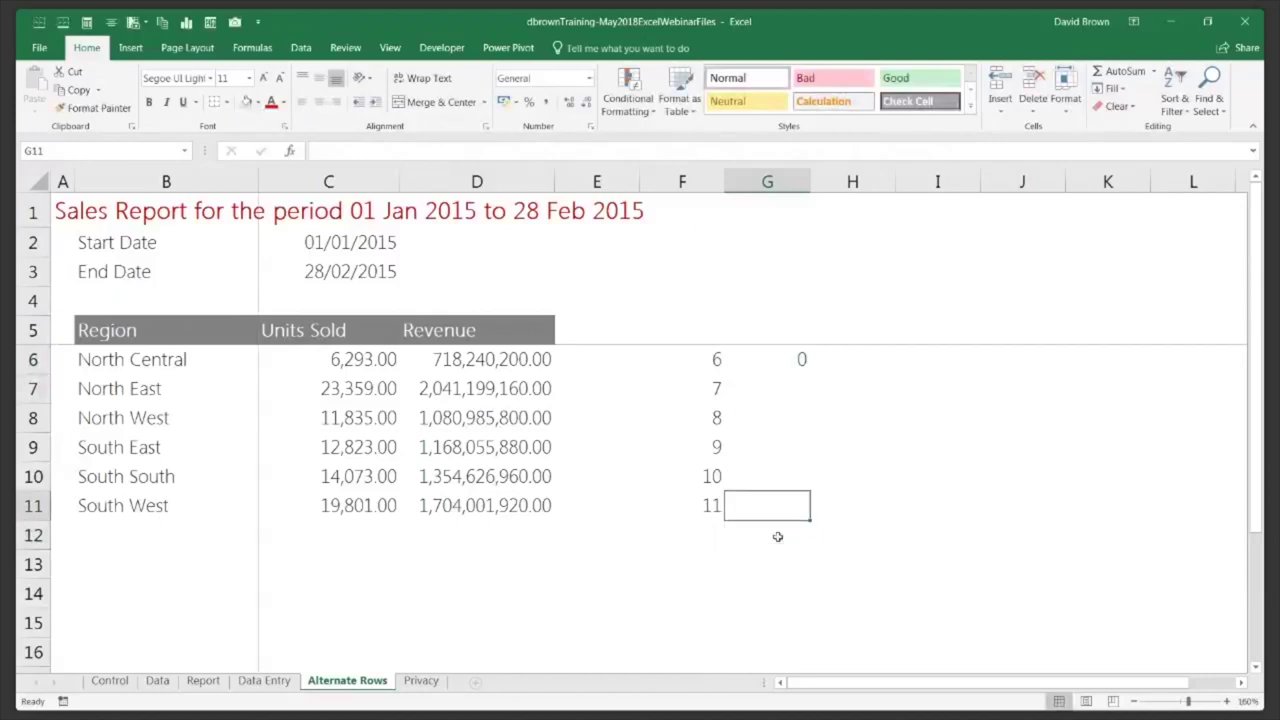
{"action": "key", "text": "Up"}
{"action": "key", "text": "Up"}
{"action": "key", "text": "Up"}
{"action": "key", "text": "Up"}
{"action": "key", "text": "Up"}
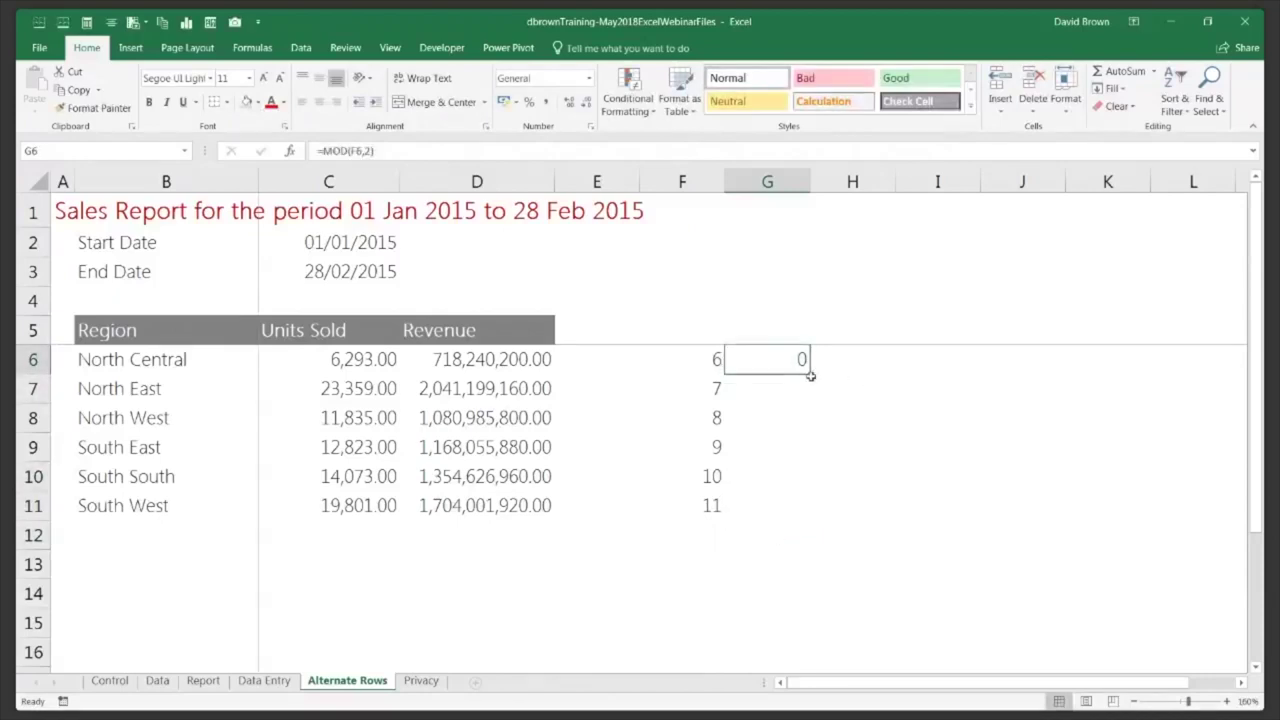
Step: Copy the G6 MOD formula down to G11, then edit G6's formula again
{"action": "left_click_drag", "start_coordinate": [808, 374], "coordinate": [805, 400]}
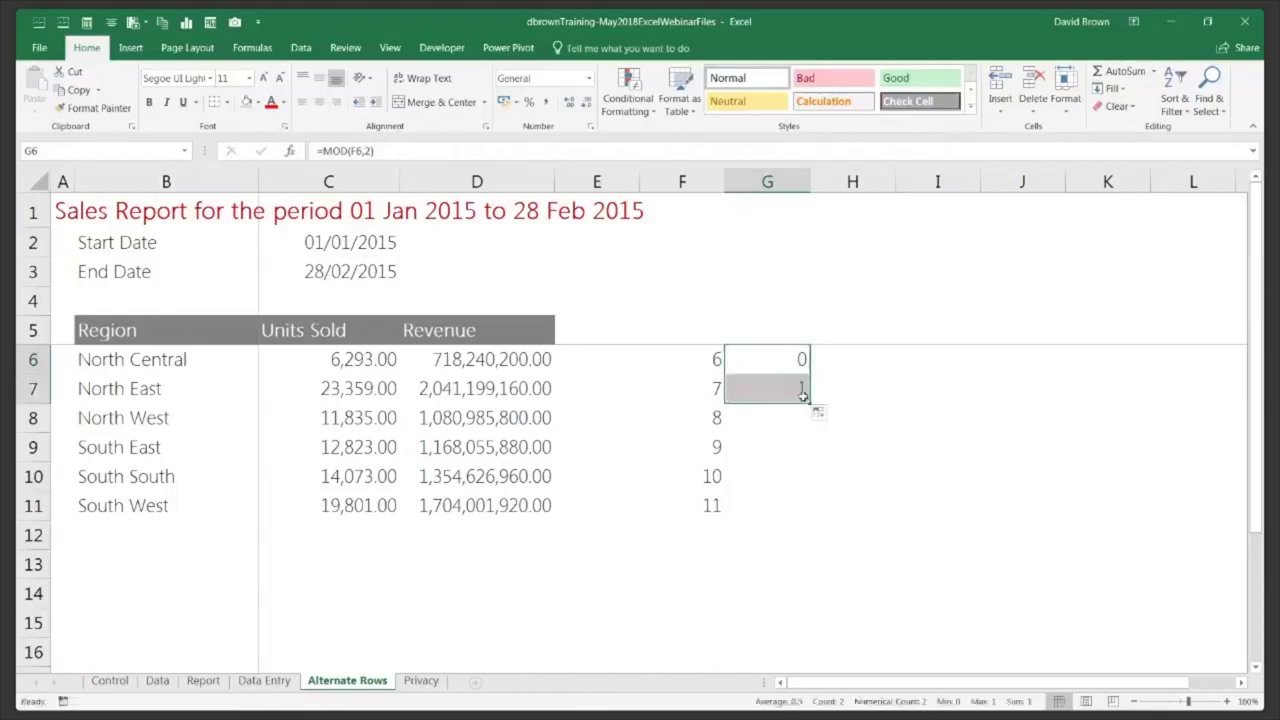
{"action": "double_click", "coordinate": [783, 390]}
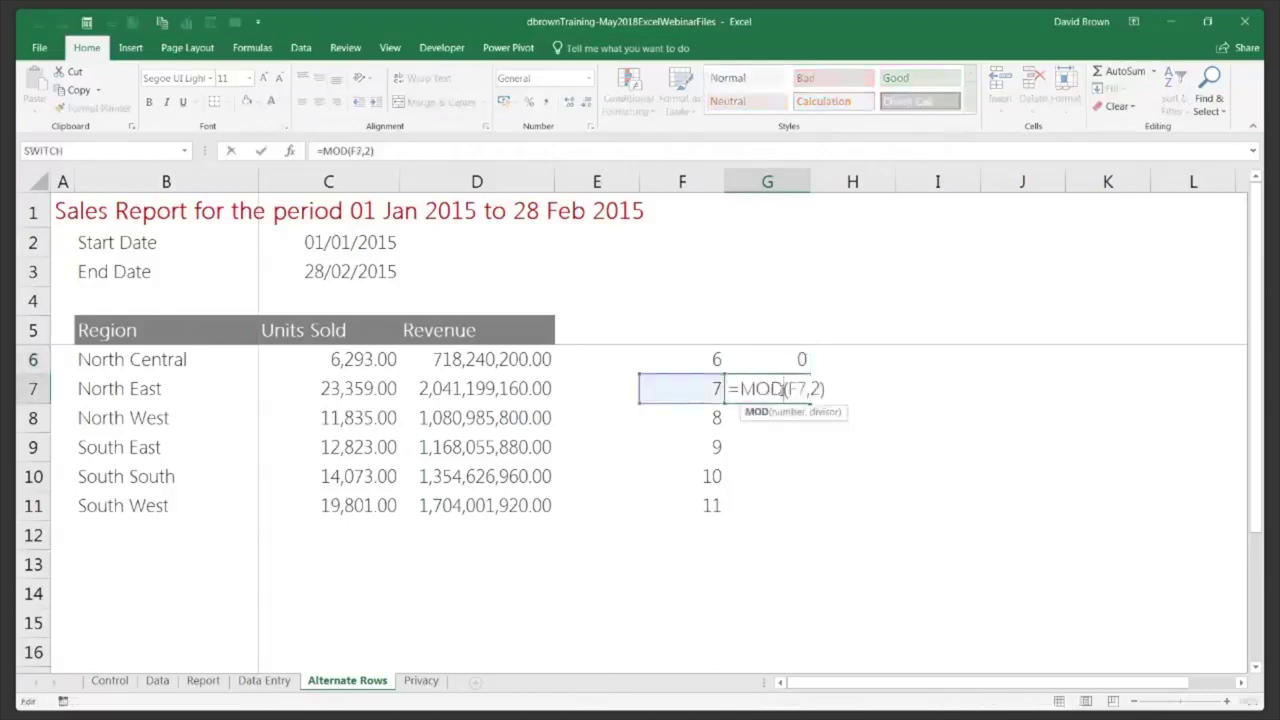
{"action": "key", "text": "Return"}
{"action": "left_click", "coordinate": [780, 390]}
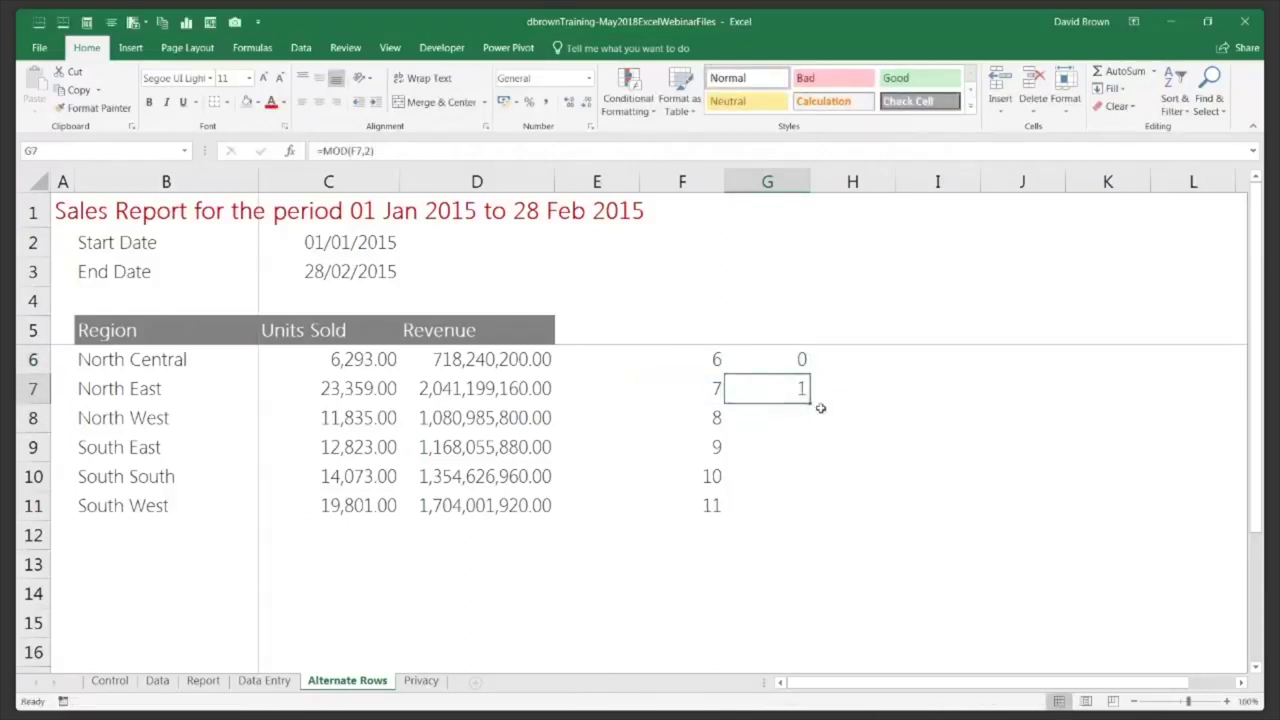
{"action": "double_click", "coordinate": [809, 403]}
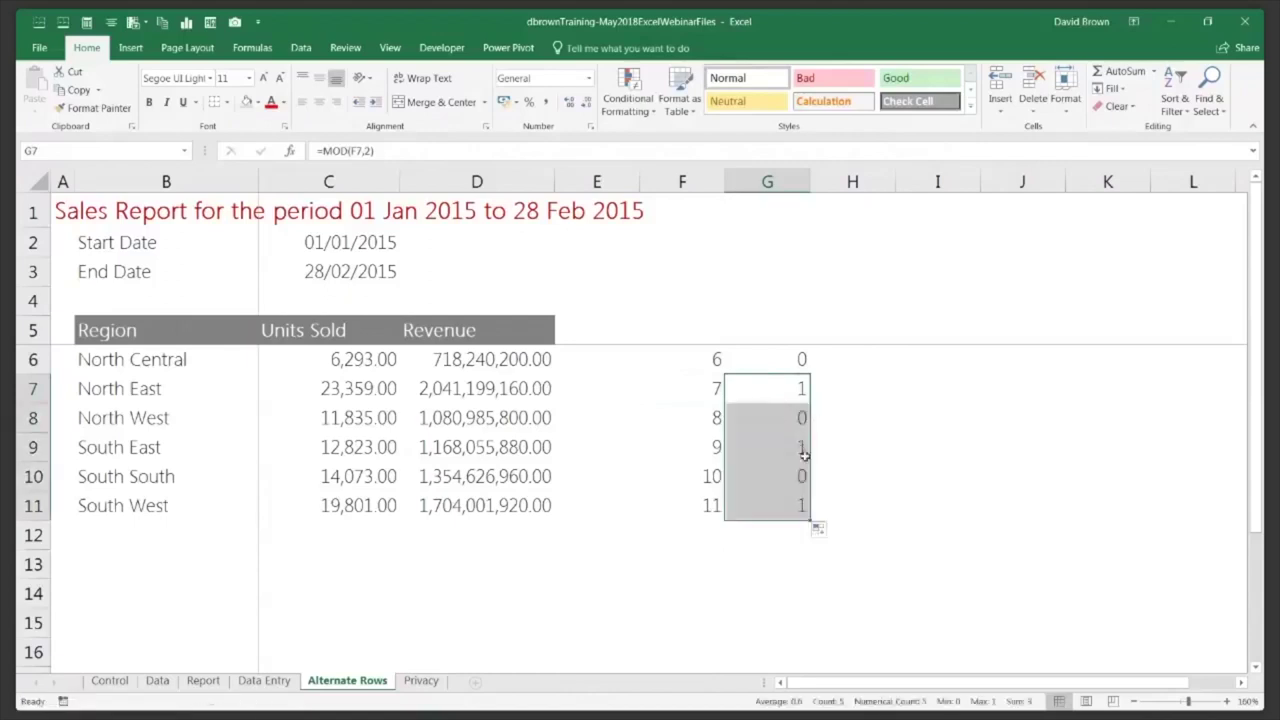
{"action": "left_click_drag", "start_coordinate": [799, 357], "coordinate": [800, 385]}
{"action": "left_click", "coordinate": [799, 357]}
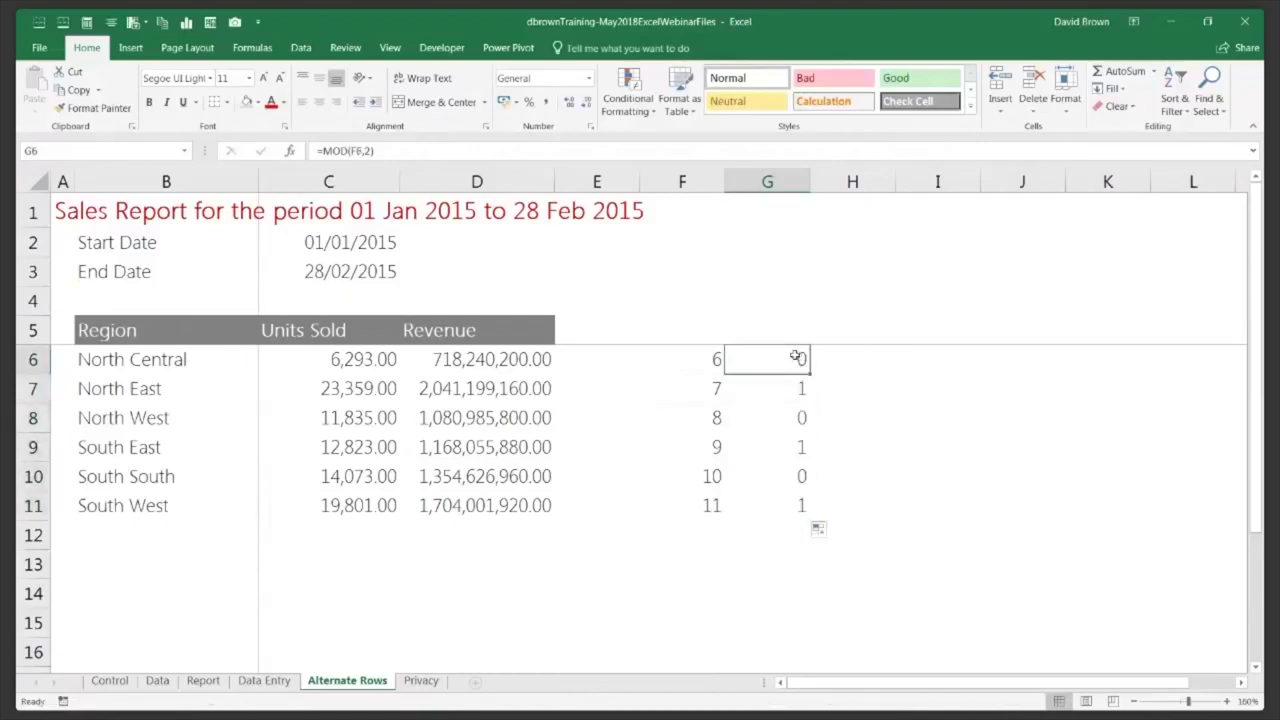
{"action": "double_click", "coordinate": [783, 355]}
{"action": "left_click", "coordinate": [826, 360]}
Step: Try divisor 3 in G6's MOD formula, fill it to G11 and check the results
{"action": "key", "text": "BackSpace"}
{"action": "key", "text": "BackSpace"}
{"action": "type", "text": "3"}
{"action": "key", "text": "ctrl+Return"}
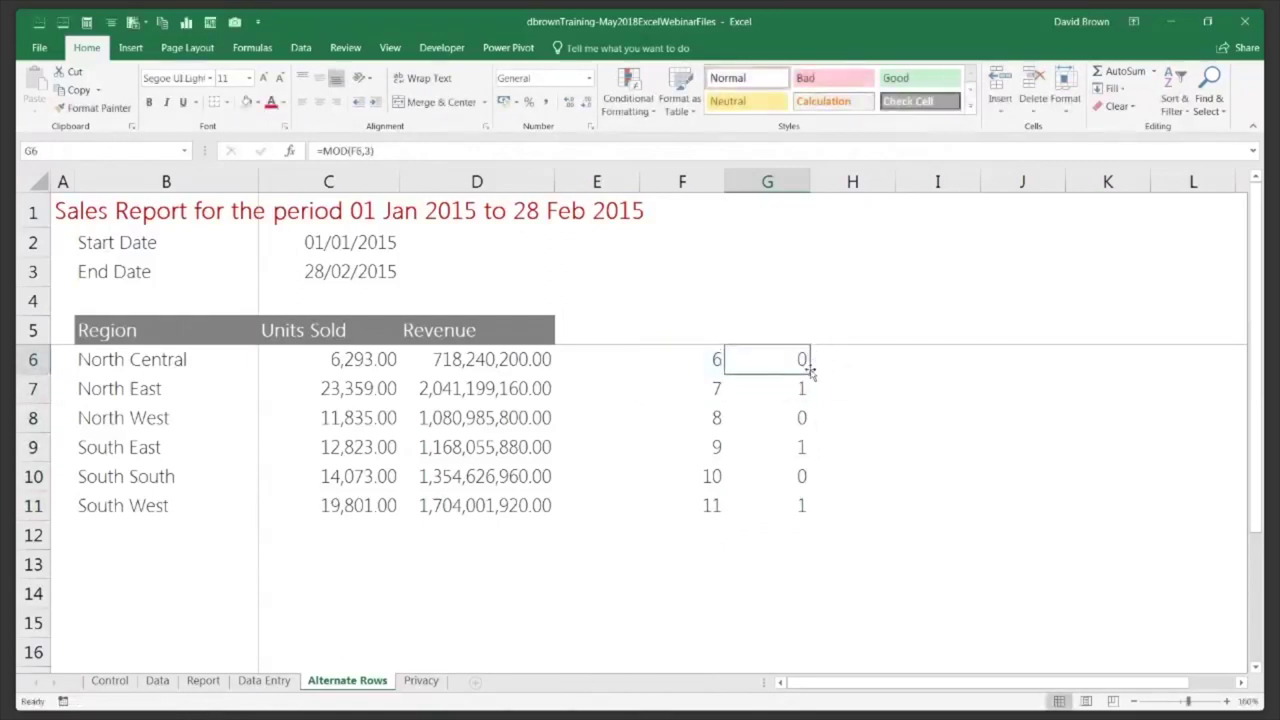
{"action": "left_click_drag", "start_coordinate": [810, 373], "coordinate": [814, 523]}
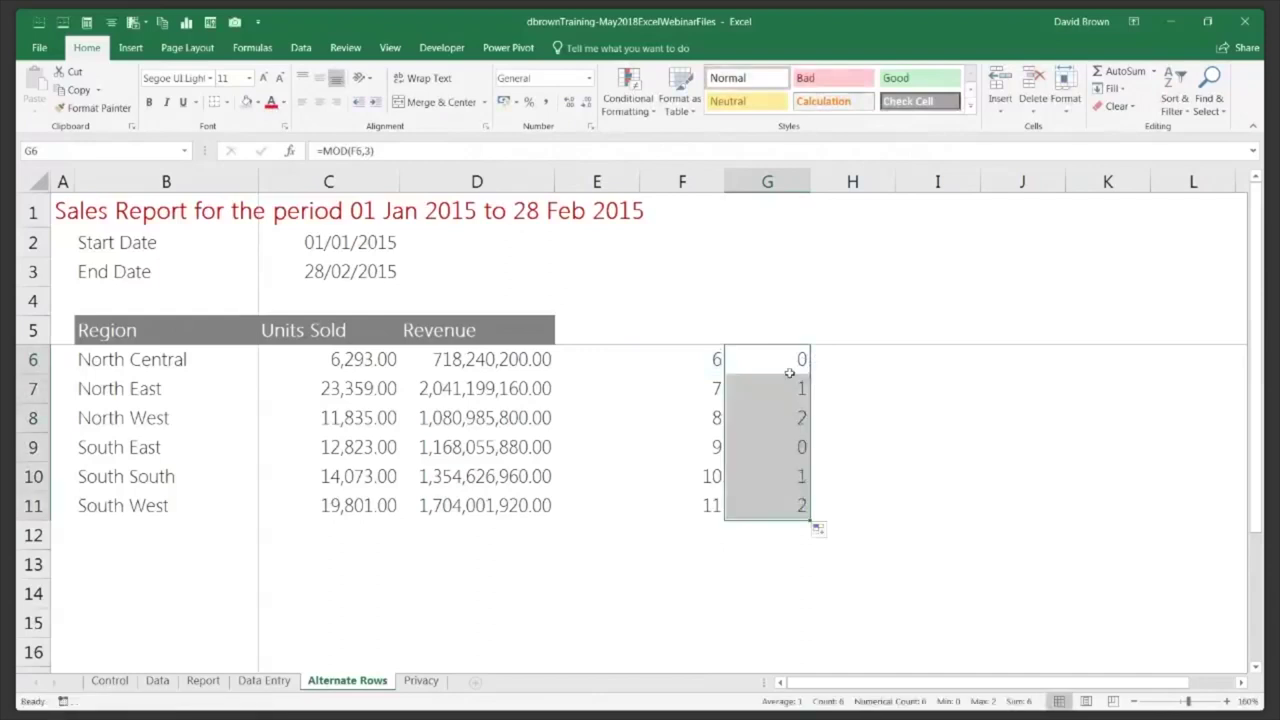
{"action": "left_click", "coordinate": [803, 391]}
{"action": "left_click", "coordinate": [789, 427]}
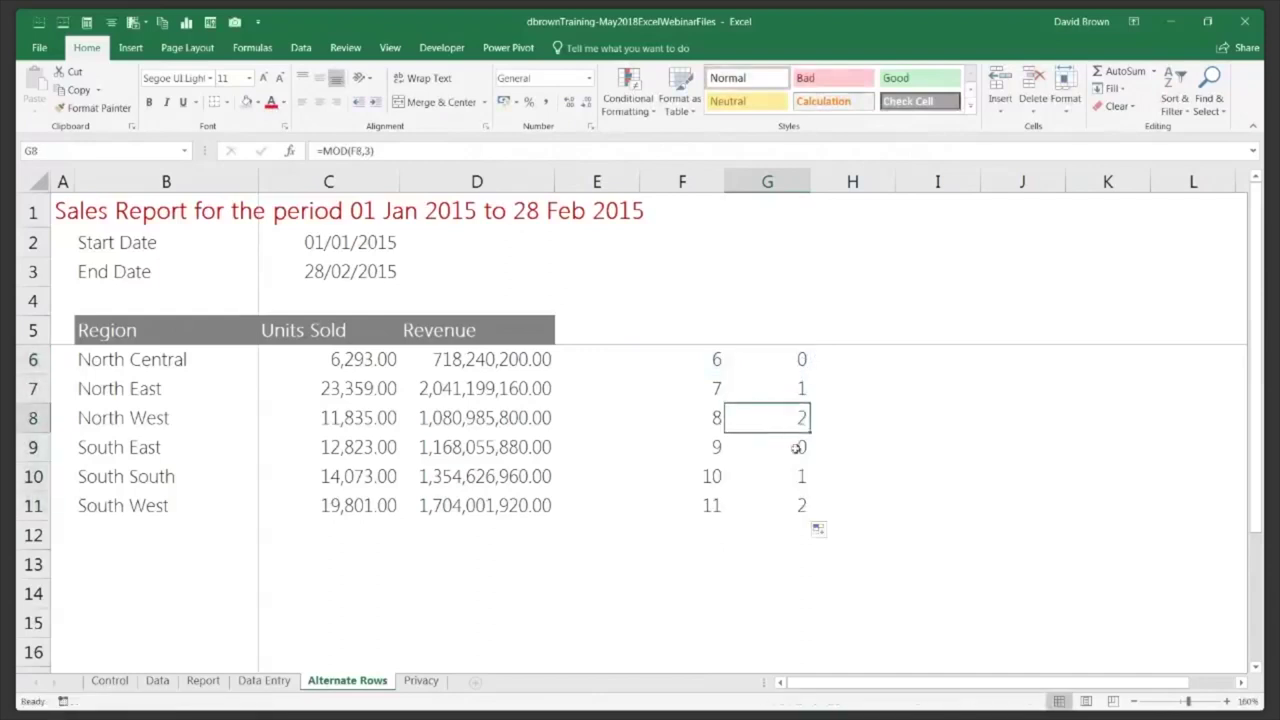
{"action": "left_click", "coordinate": [798, 470]}
{"action": "left_click", "coordinate": [794, 502]}
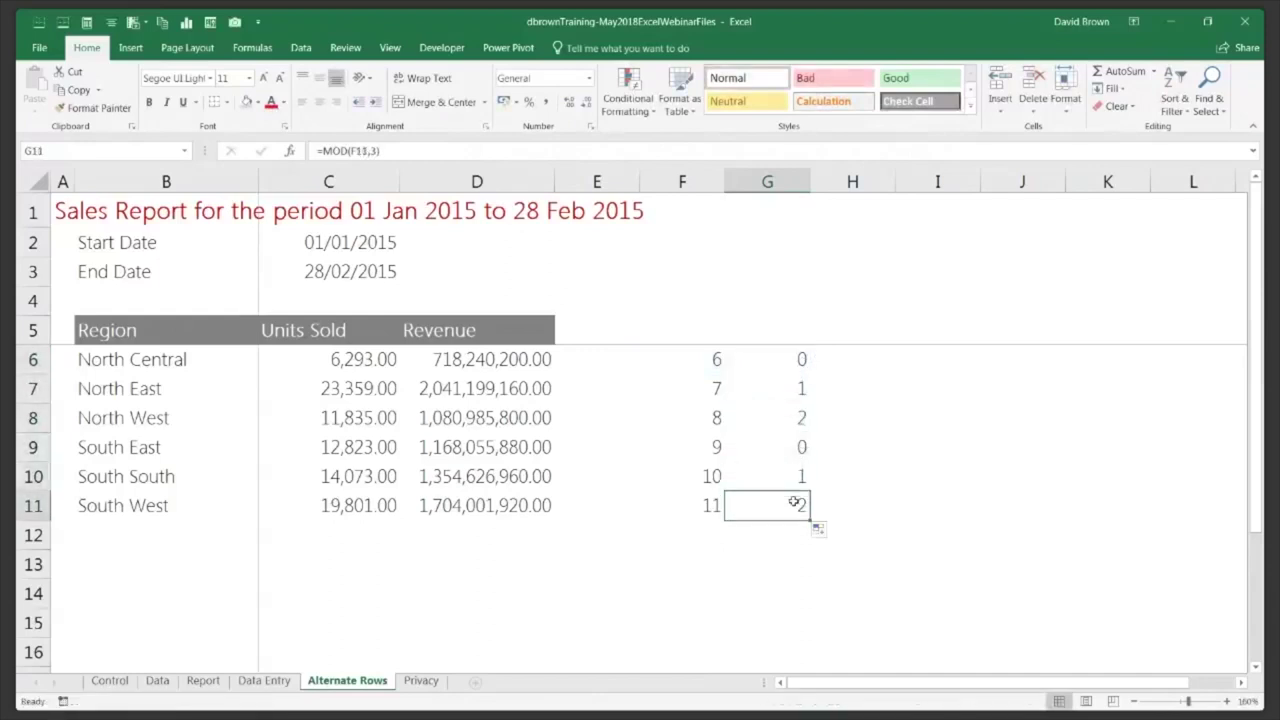
{"action": "left_click", "coordinate": [792, 358]}
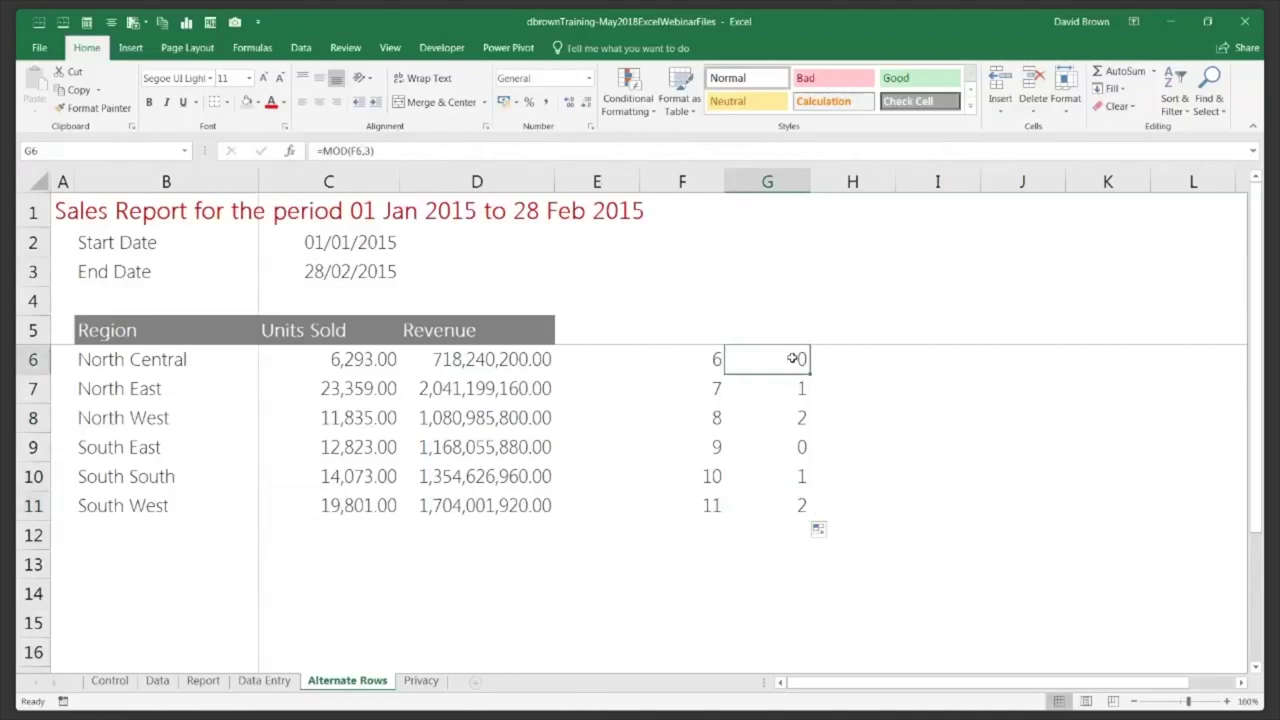
Step: Change G6 back to =MOD(F6,2) and fill it down G6:G11
{"action": "double_click", "coordinate": [792, 358]}
{"action": "key", "text": "BackSpace"}
{"action": "key", "text": "BackSpace"}
{"action": "type", "text": "2)"}
{"action": "key", "text": "Return"}
{"action": "left_click", "coordinate": [792, 358]}
{"action": "key", "text": "ctrl+shift+Down"}
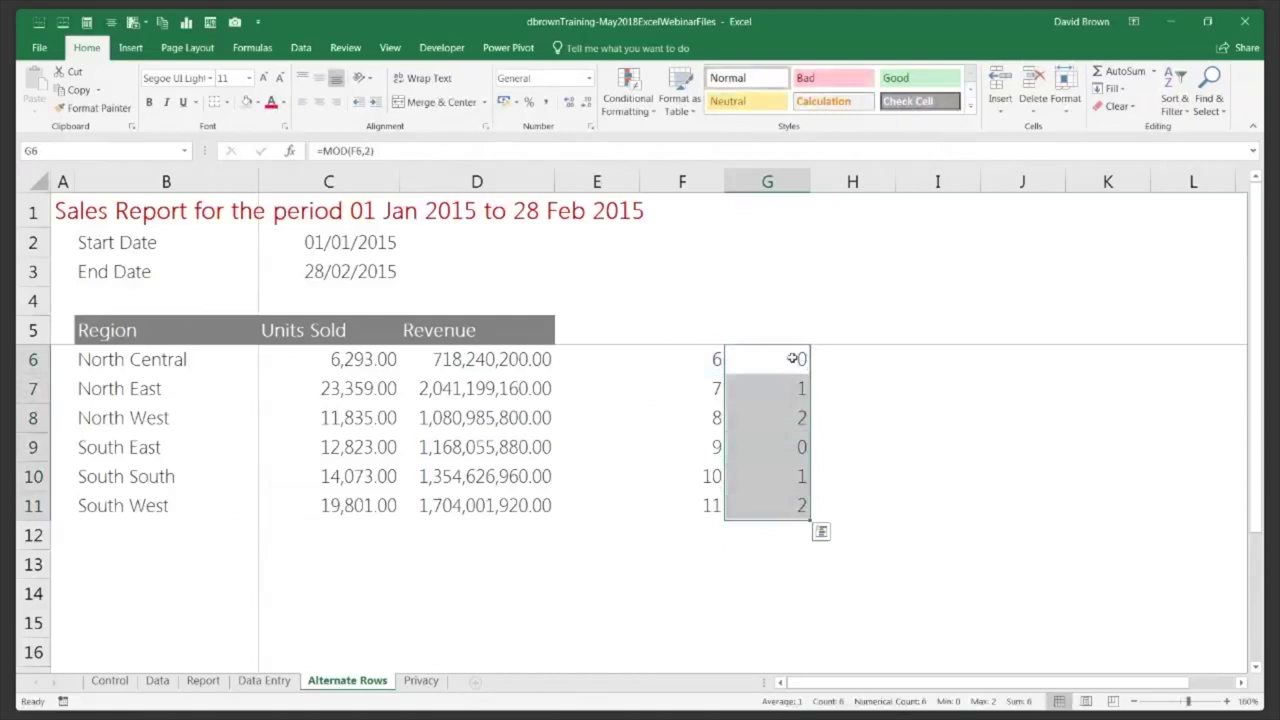
{"action": "key", "text": "ctrl+d"}
{"action": "left_click", "coordinate": [792, 358]}
Step: Check the alternating 0/1 results, then select the table body B6:D11
{"action": "key", "text": "Down"}
{"action": "key", "text": "Down"}
{"action": "key", "text": "Down"}
{"action": "key", "text": "Down"}
{"action": "key", "text": "Down"}
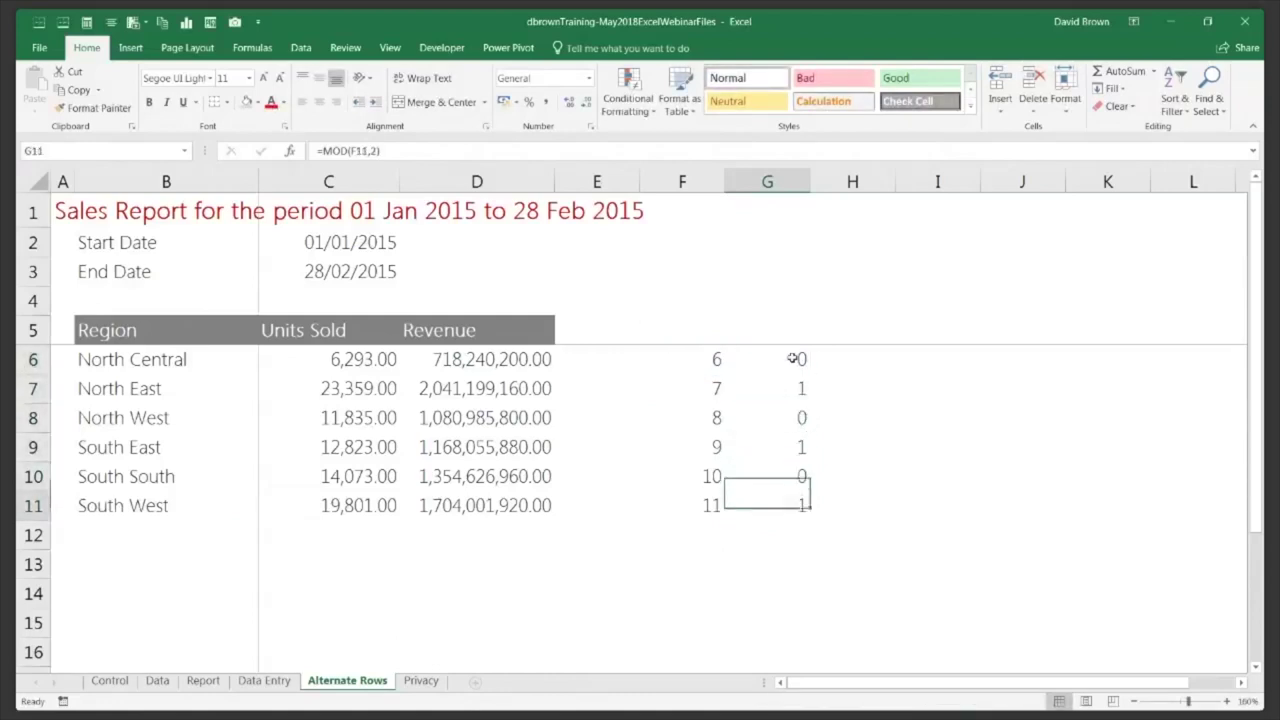
{"action": "key", "text": "Up"}
{"action": "key", "text": "Up"}
{"action": "key", "text": "Up"}
{"action": "key", "text": "Up"}
{"action": "key", "text": "Up"}
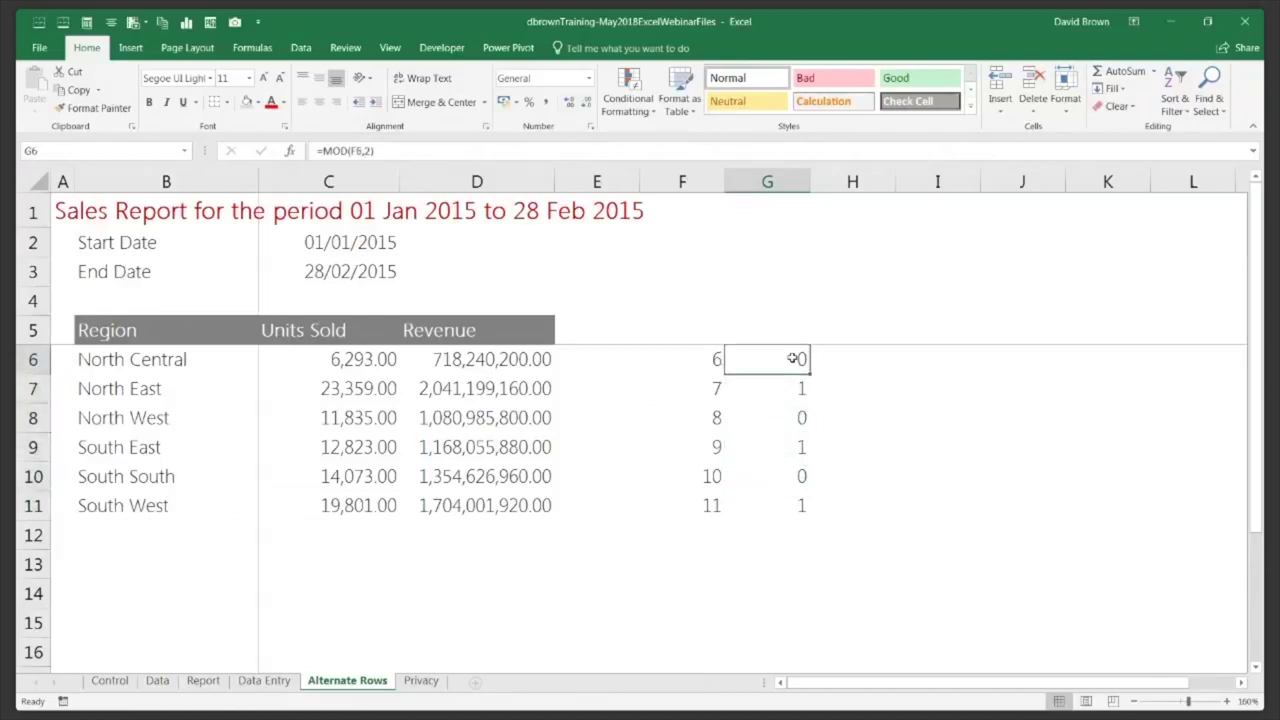
{"action": "key", "text": "Down"}
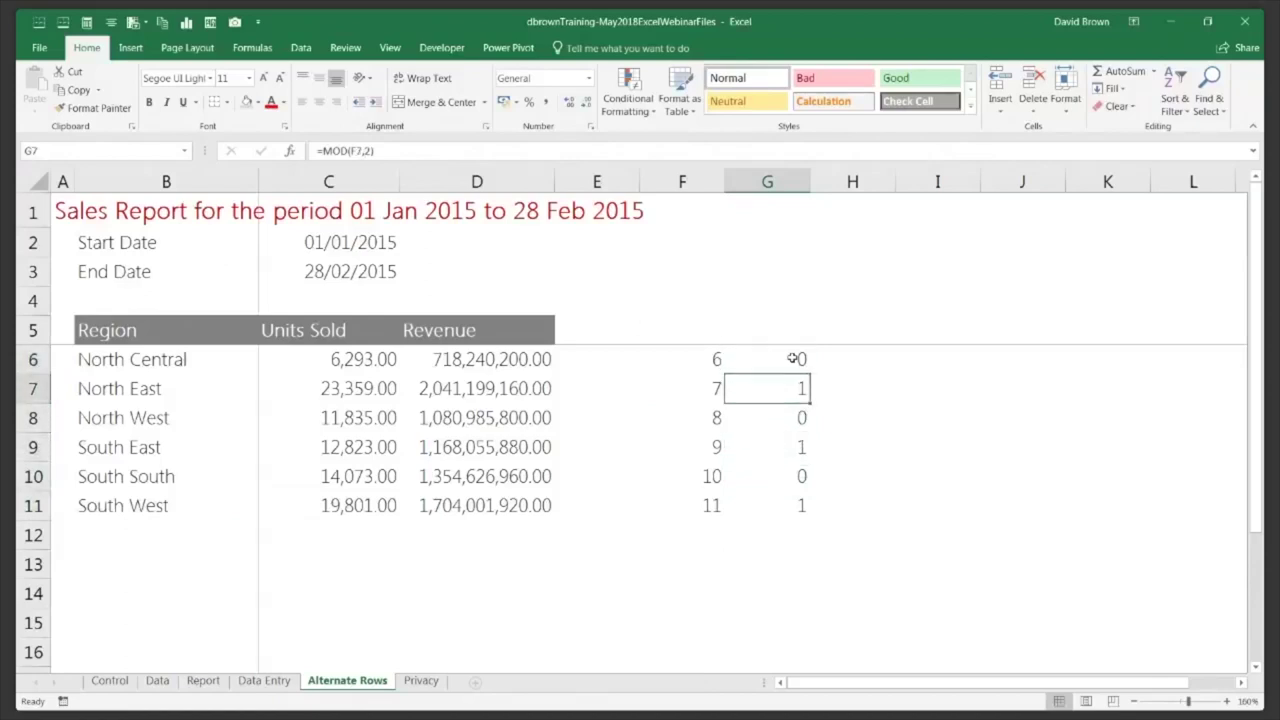
{"action": "key", "text": "Down"}
{"action": "key", "text": "Down"}
{"action": "key", "text": "Down"}
{"action": "key", "text": "Down"}
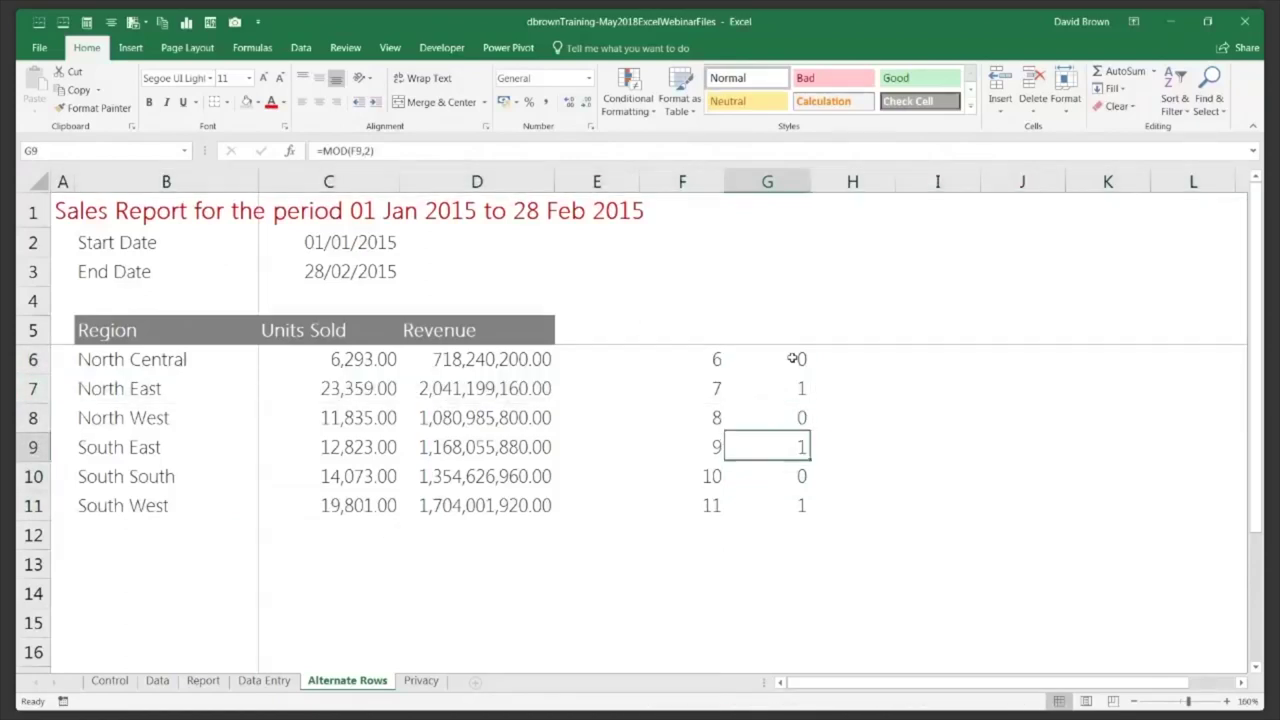
{"action": "key", "text": "Up"}
{"action": "key", "text": "Up"}
{"action": "key", "text": "Up"}
{"action": "key", "text": "Up"}
{"action": "key", "text": "Up"}
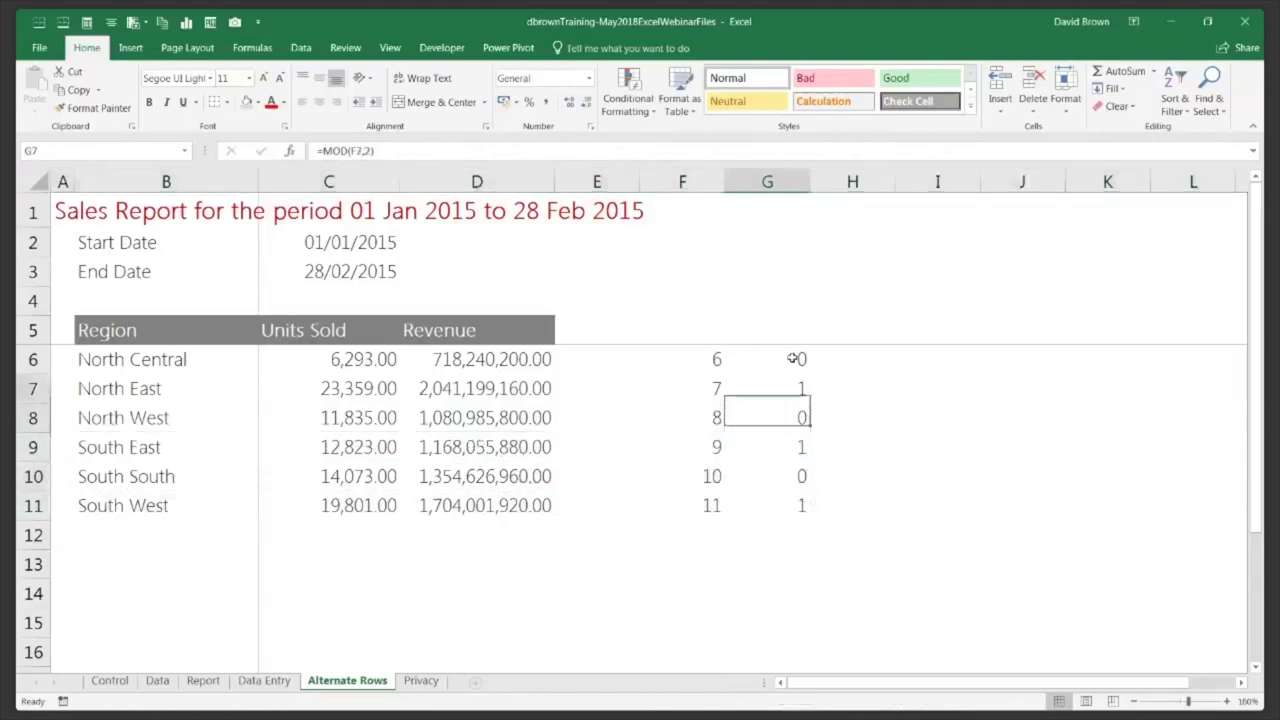
{"action": "key", "text": "Left"}
{"action": "key", "text": "Left"}
{"action": "key", "text": "Left"}
{"action": "key", "text": "Left"}
{"action": "key", "text": "Left"}
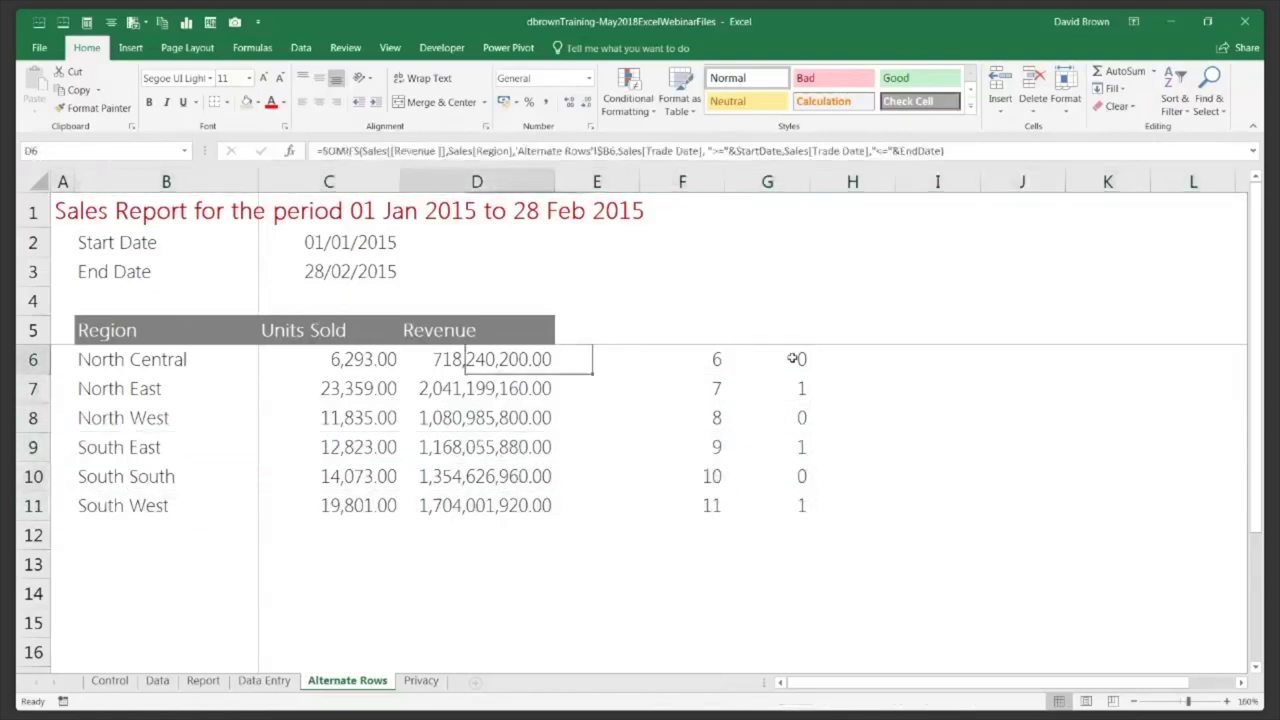
{"action": "key", "text": "shift+Right"}
{"action": "key", "text": "shift+Right"}
{"action": "key", "text": "shift+Down"}
{"action": "key", "text": "shift+Down"}
{"action": "key", "text": "shift+Down"}
{"action": "key", "text": "shift+Down"}
{"action": "key", "text": "shift+Down"}
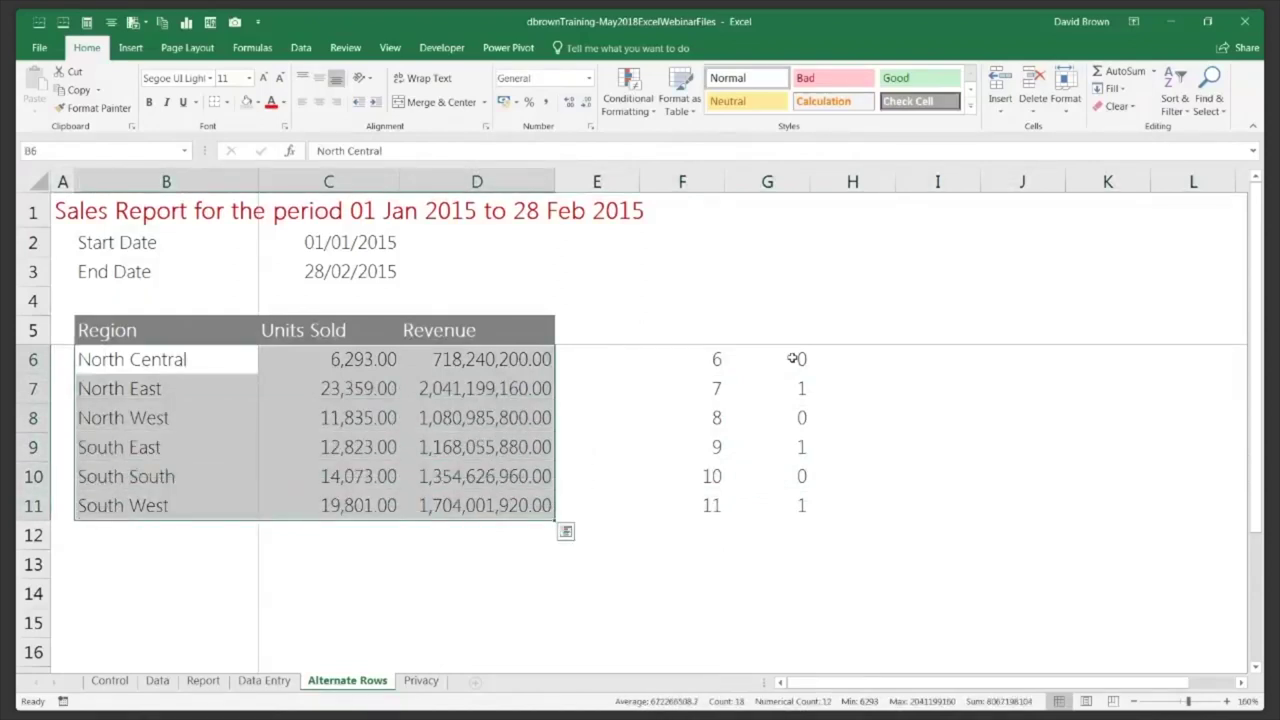
Step: Create a New Formatting Rule using 'Use a formula to determine which cells to format'
{"action": "left_click", "coordinate": [615, 110]}
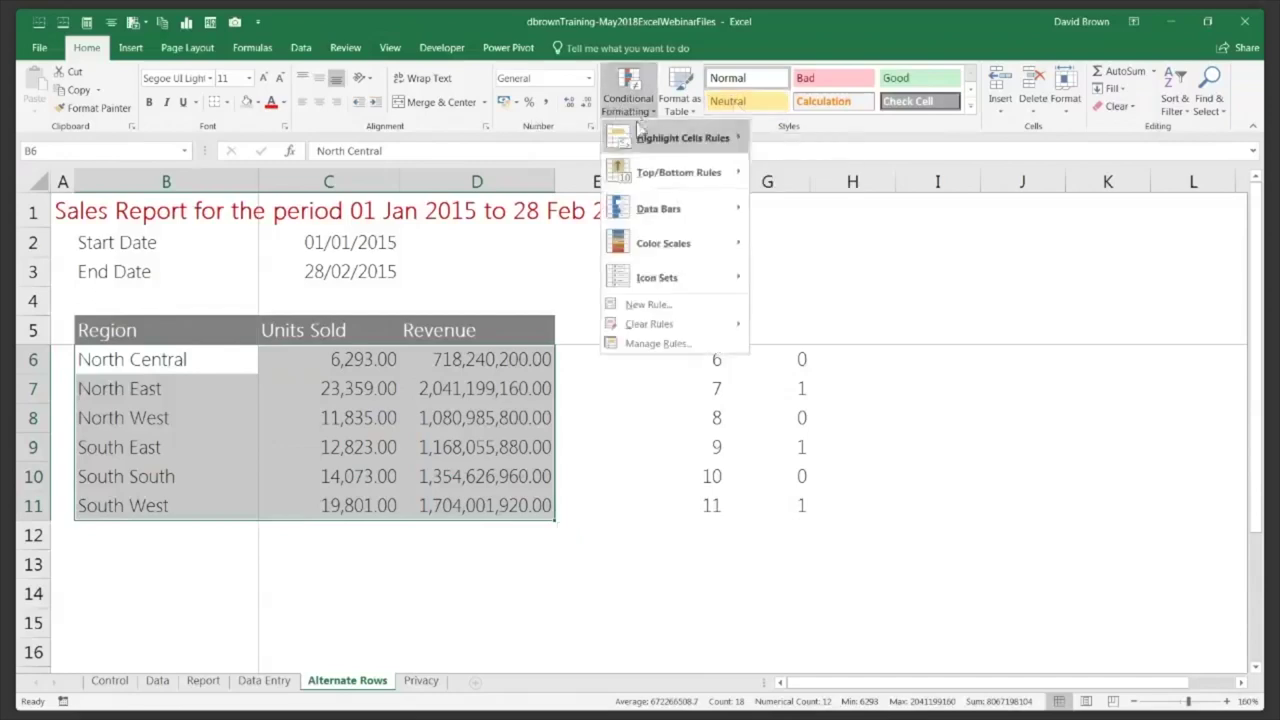
{"action": "left_click", "coordinate": [650, 306]}
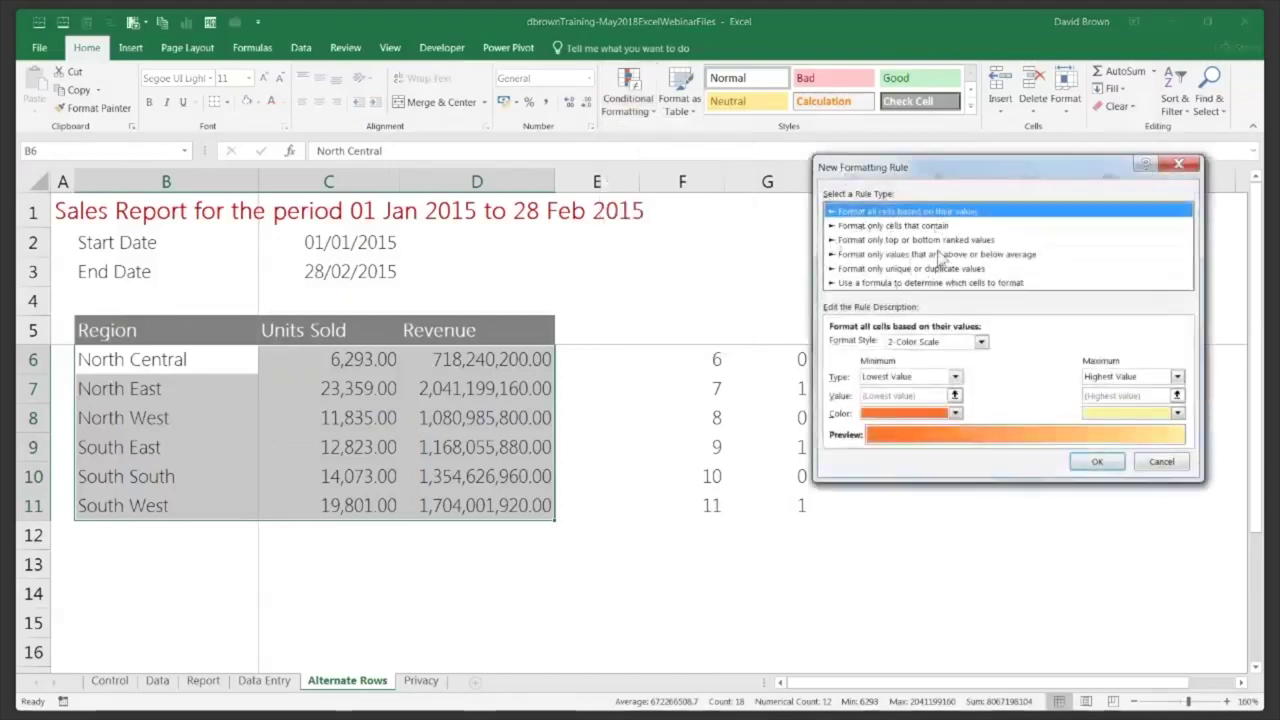
{"action": "left_click", "coordinate": [876, 284]}
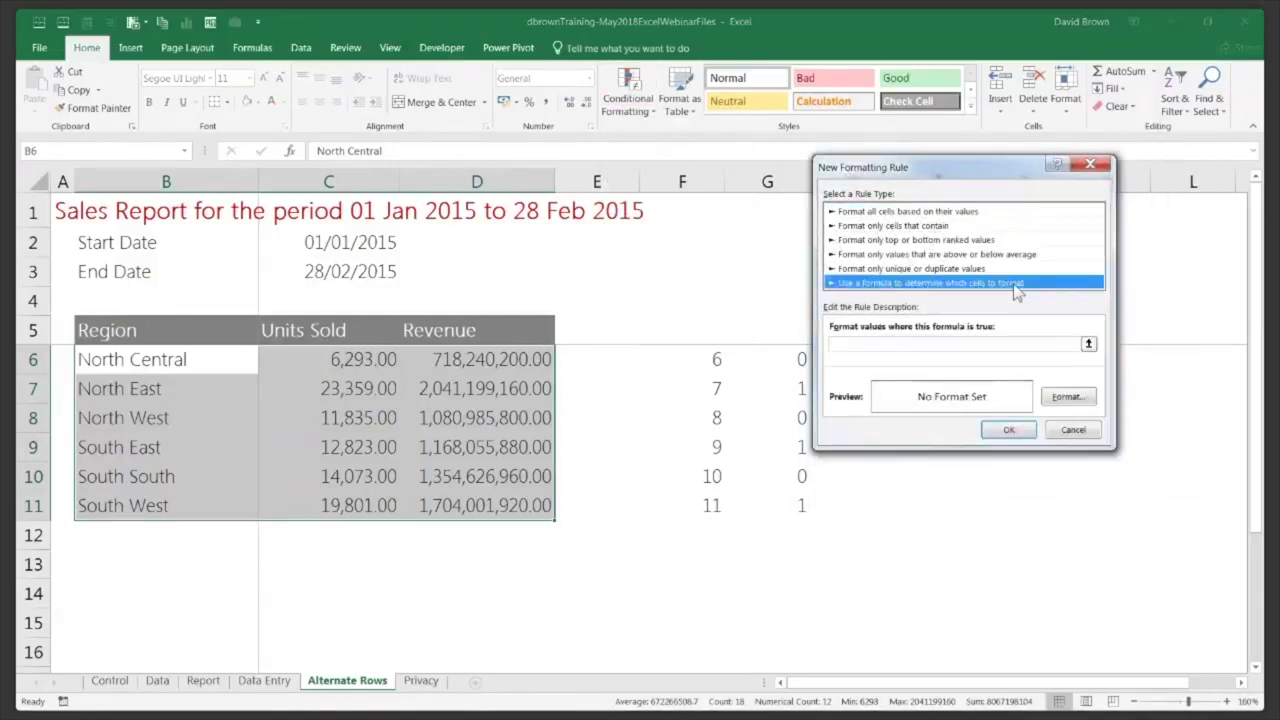
{"action": "left_click", "coordinate": [871, 344]}
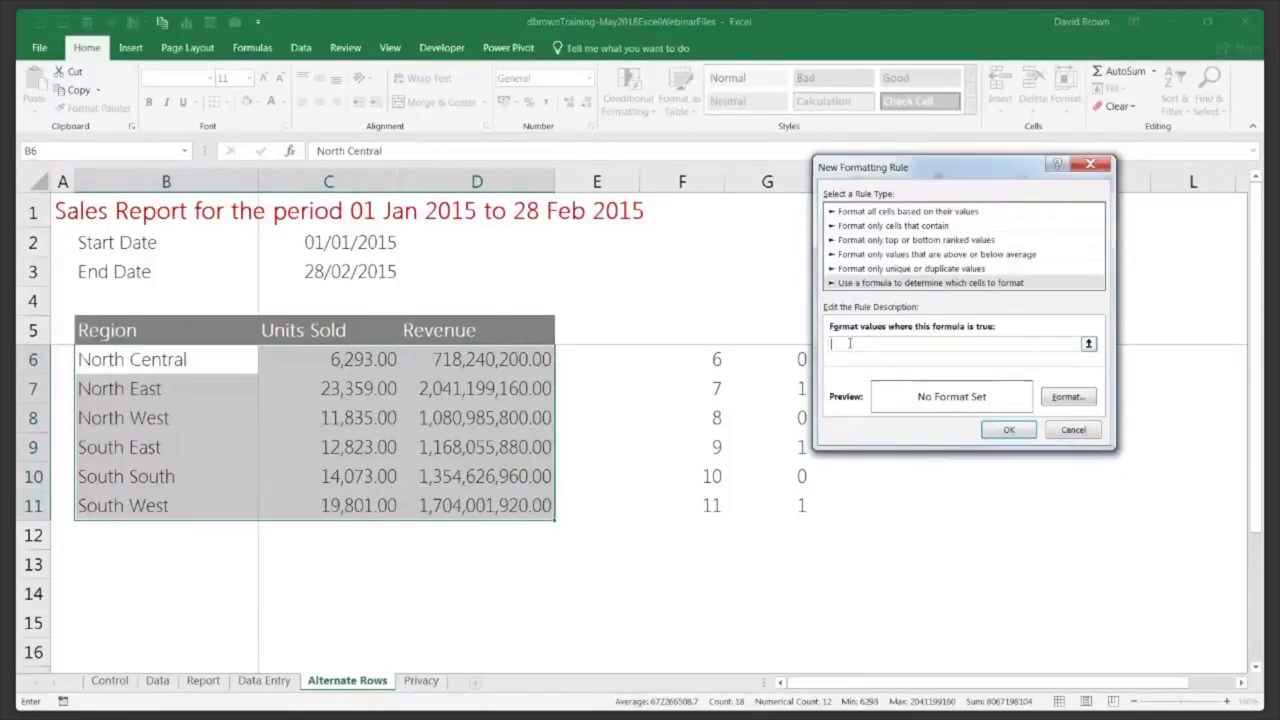
{"action": "left_click_drag", "start_coordinate": [882, 171], "coordinate": [938, 168]}
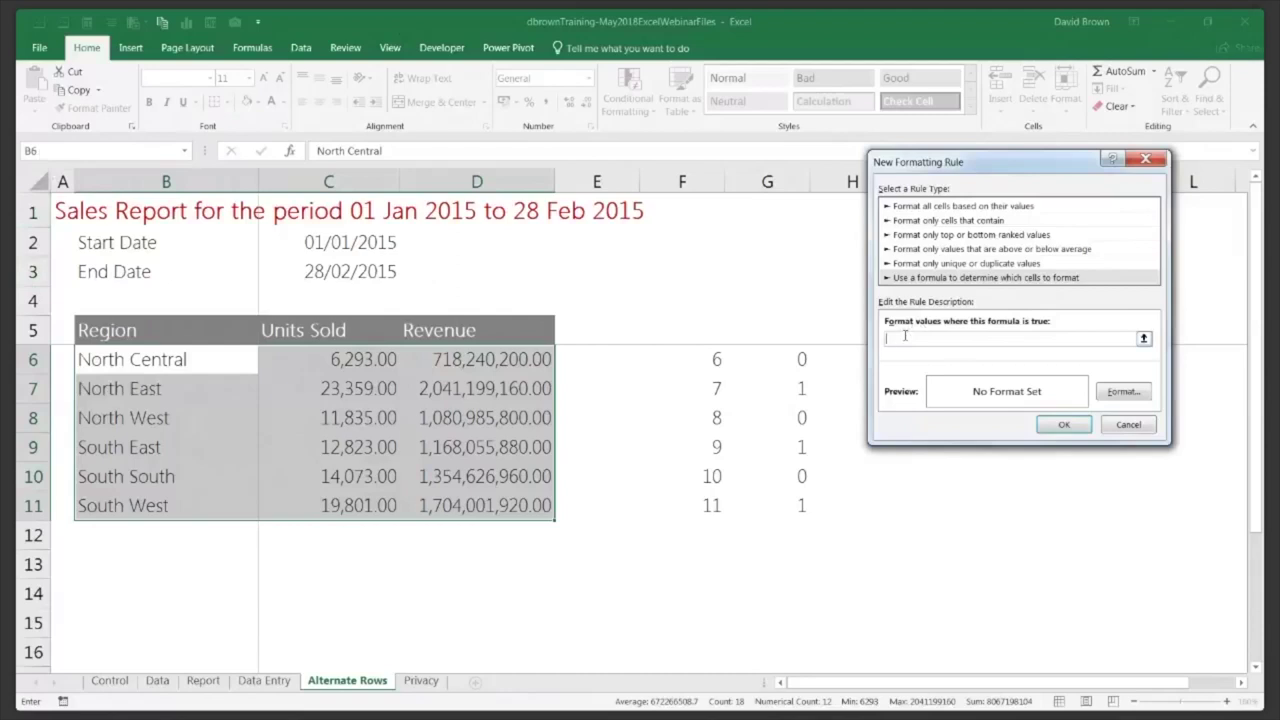
Step: Enter =MOD(ROW(),2)=1 as the rule's formula and bring up the Format Cells dialog
{"action": "type", "text": "=MOD"}
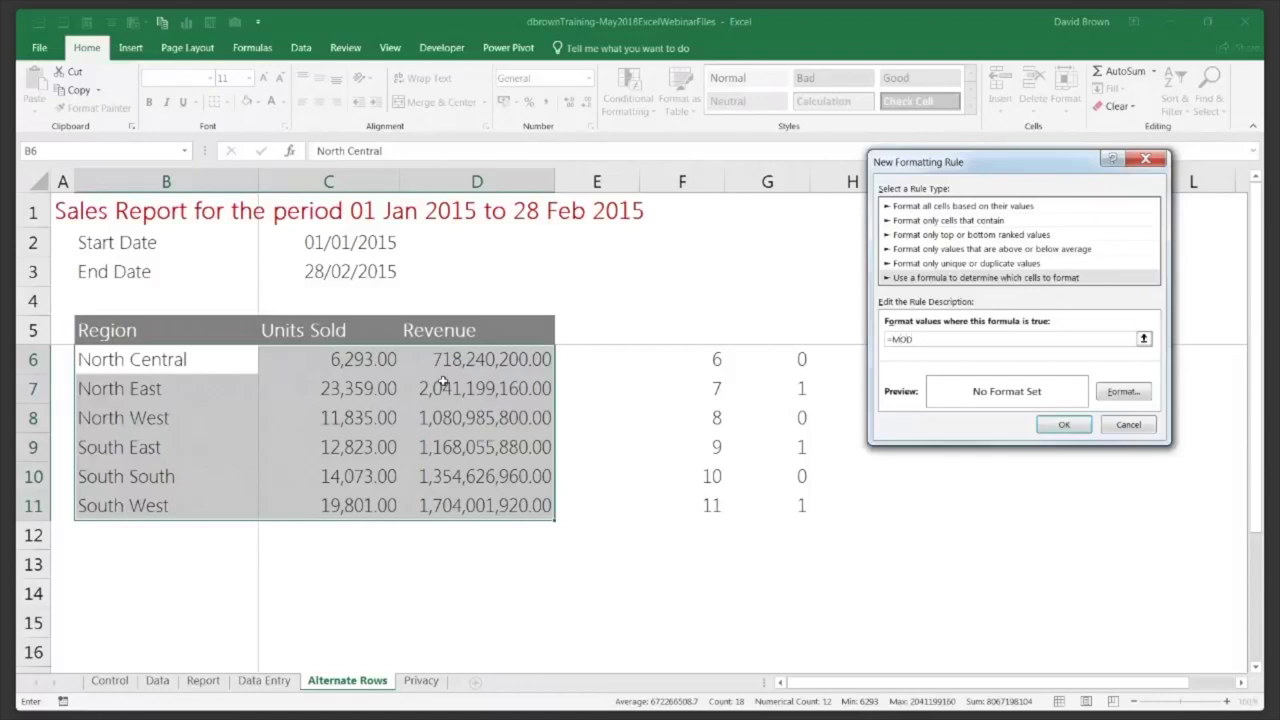
{"action": "type", "text": "("}
{"action": "type", "text": "ROW(),2)=1"}
{"action": "left_click", "coordinate": [1125, 393]}
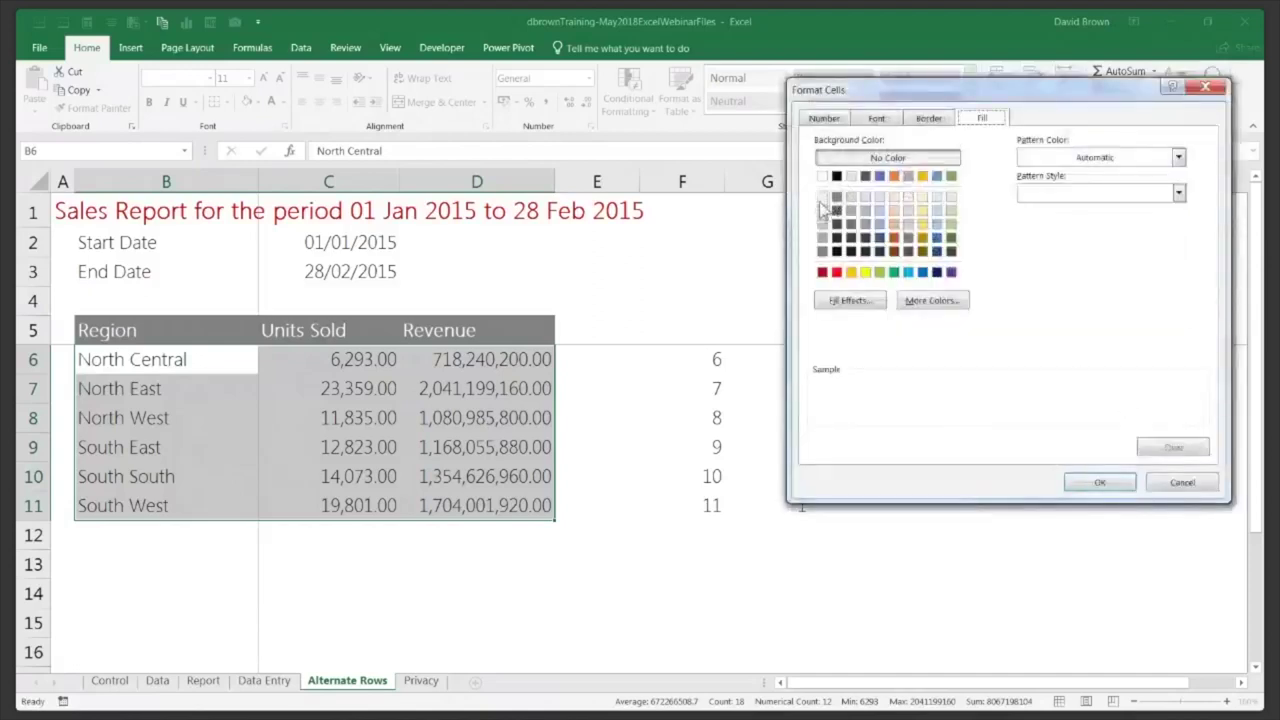
Step: Choose a light grey fill and confirm both dialogs, shading rows 7, 9 and 11
{"action": "left_click", "coordinate": [822, 210]}
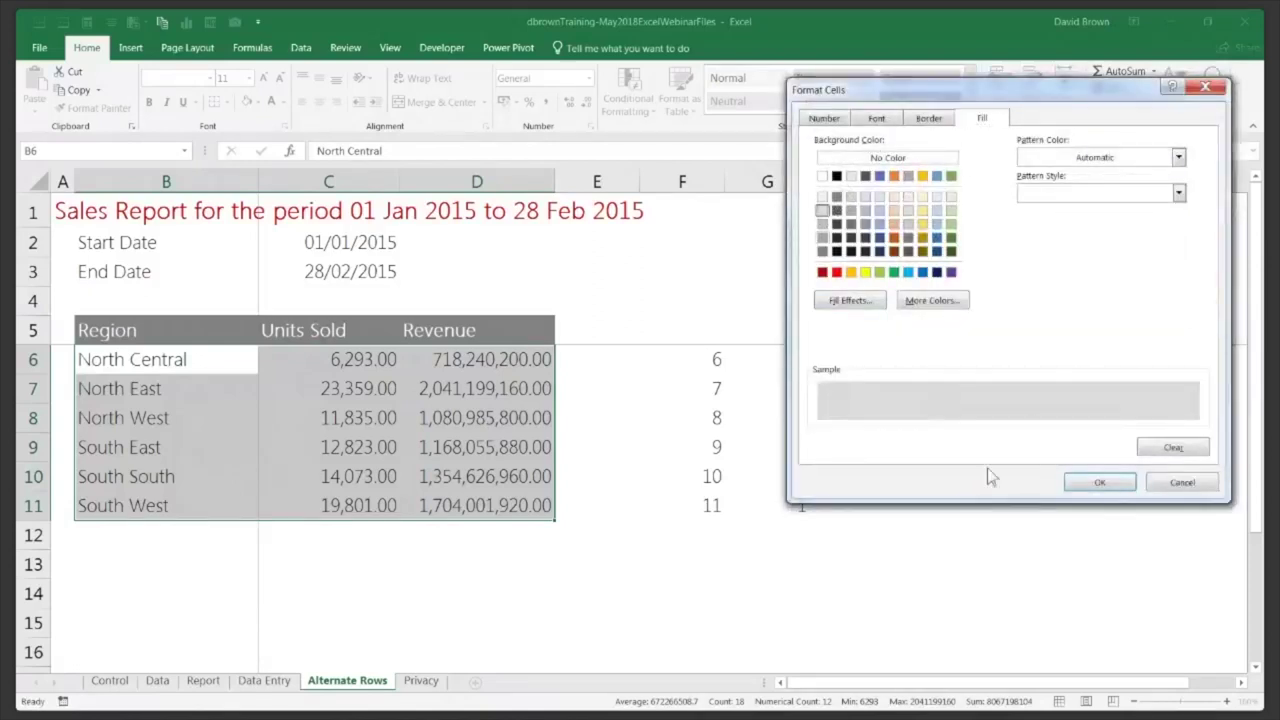
{"action": "left_click", "coordinate": [1097, 484]}
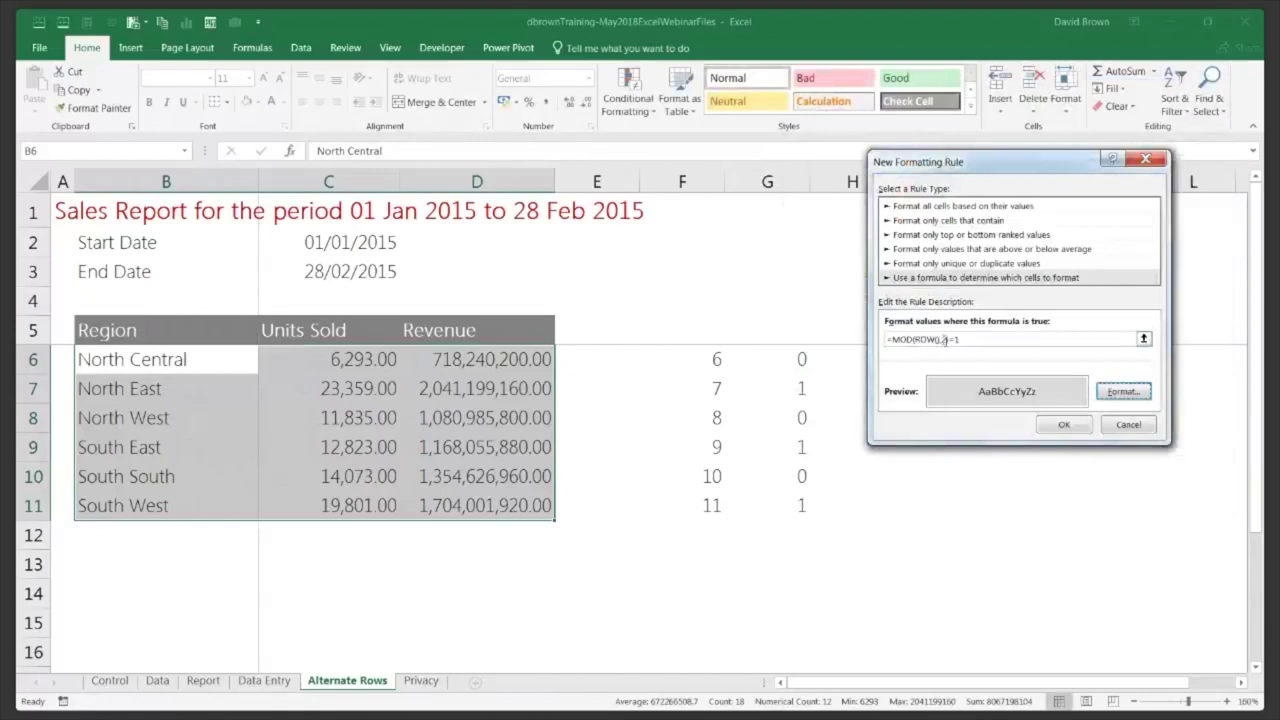
{"action": "left_click", "coordinate": [1086, 429]}
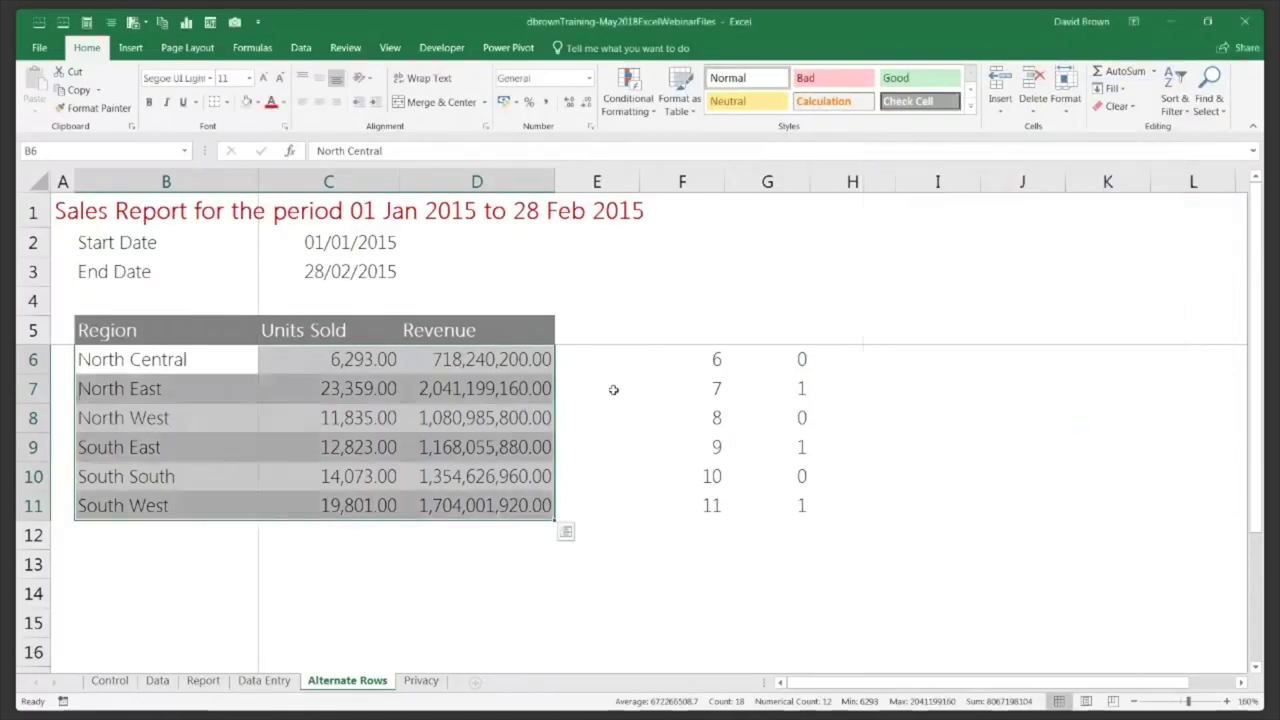
{"action": "left_click", "coordinate": [613, 389]}
{"action": "key", "text": "Left"}
{"action": "key", "text": "Left"}
{"action": "key", "text": "Left"}
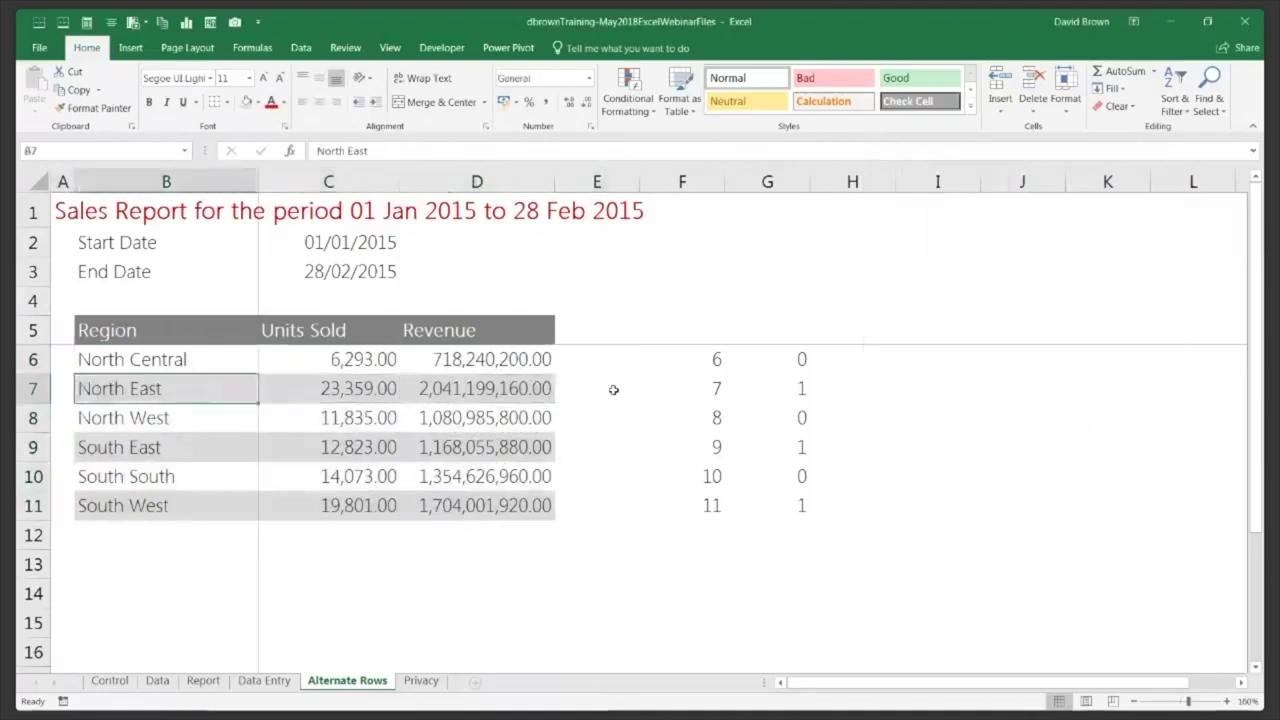
{"action": "key", "text": "Right"}
{"action": "key", "text": "Right"}
{"action": "key", "text": "Left"}
{"action": "key", "text": "Down"}
{"action": "key", "text": "Down"}
{"action": "key", "text": "Right"}
{"action": "key", "text": "Left"}
{"action": "key", "text": "Left"}
{"action": "key", "text": "Down"}
{"action": "key", "text": "Down"}
{"action": "key", "text": "Right"}
{"action": "key", "text": "Right"}
{"action": "key", "text": "Left"}
{"action": "key", "text": "Left"}
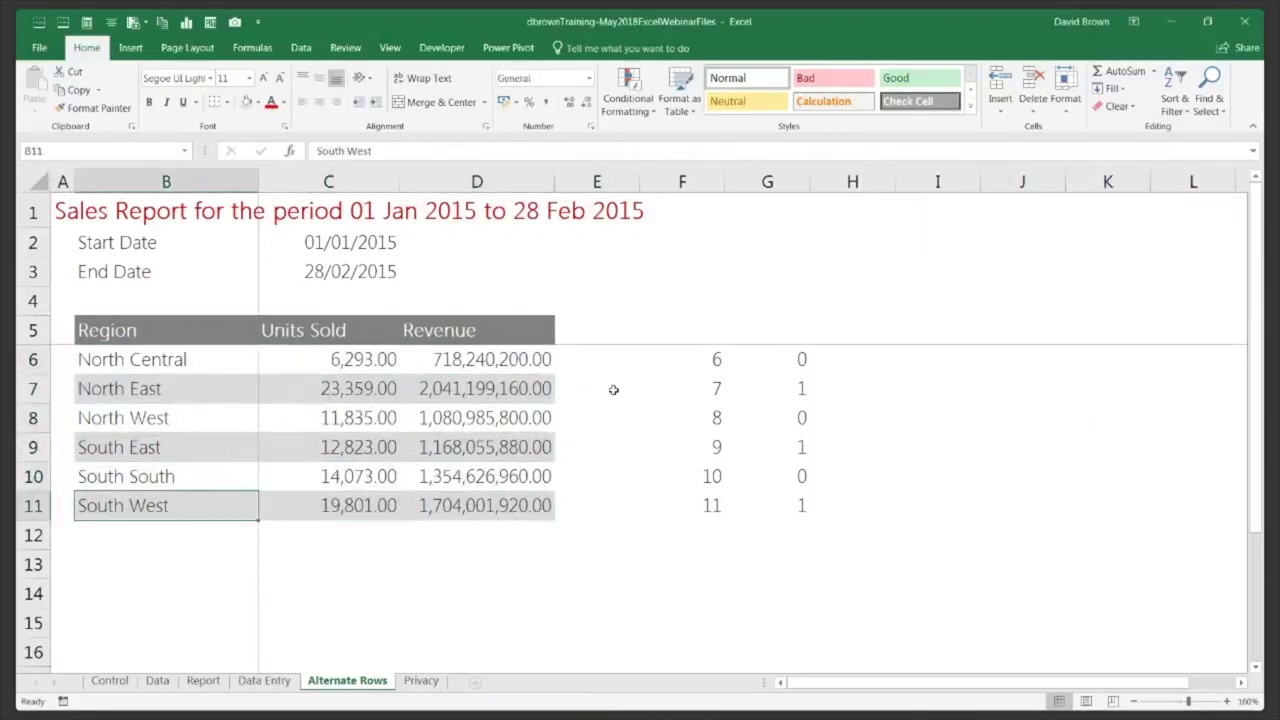
{"action": "left_click", "coordinate": [719, 336]}
{"action": "key", "text": "Down"}
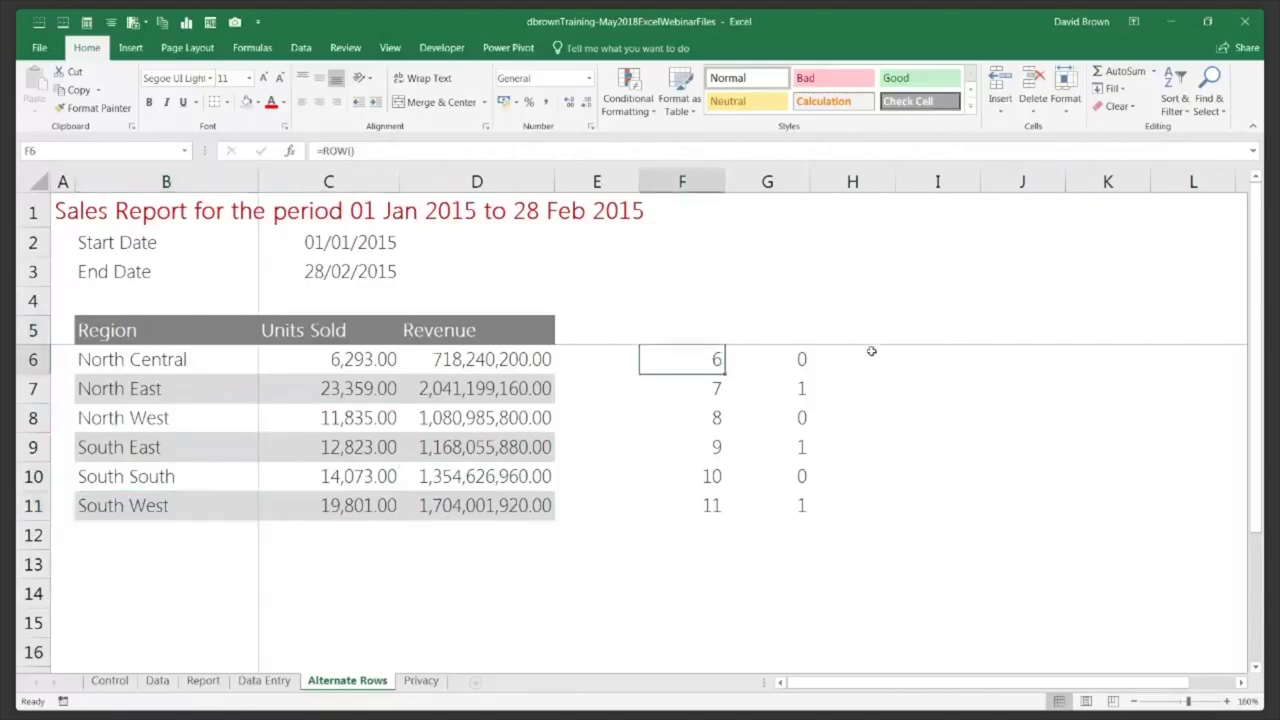
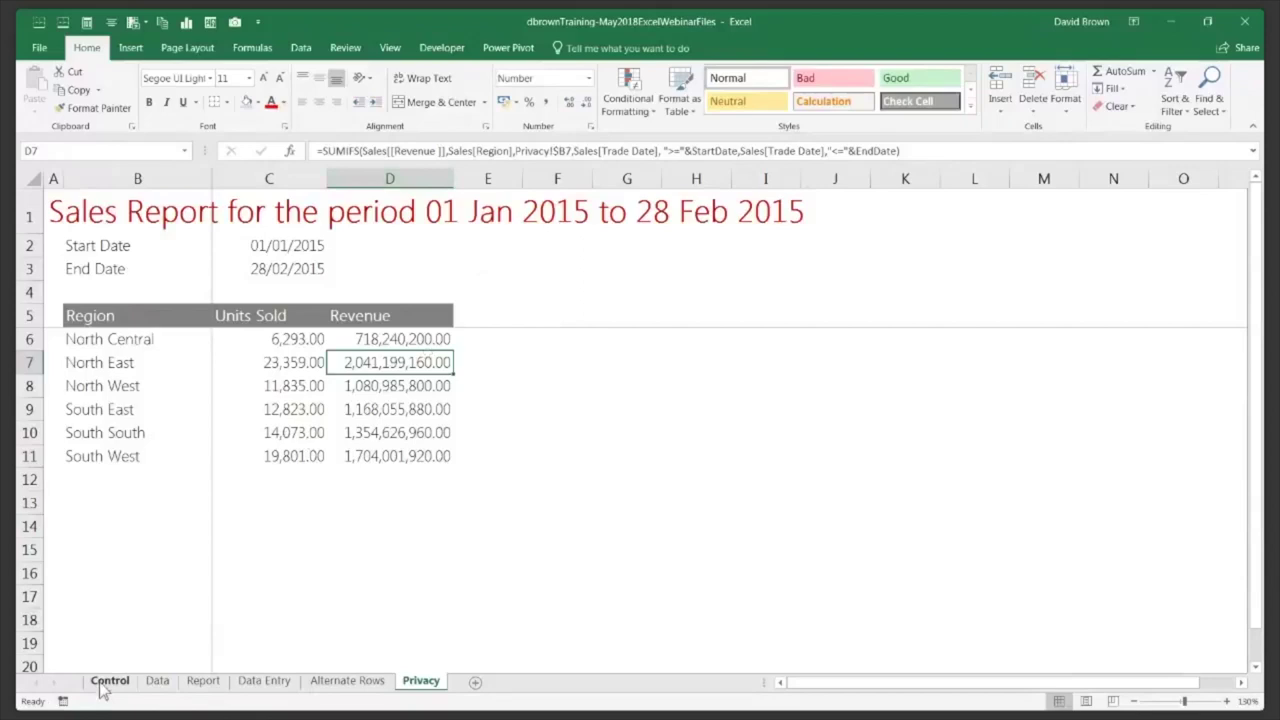
Step: Go to the password cell B3 on the Control sheet
{"action": "left_click", "coordinate": [104, 684]}
{"action": "left_click", "coordinate": [546, 457]}
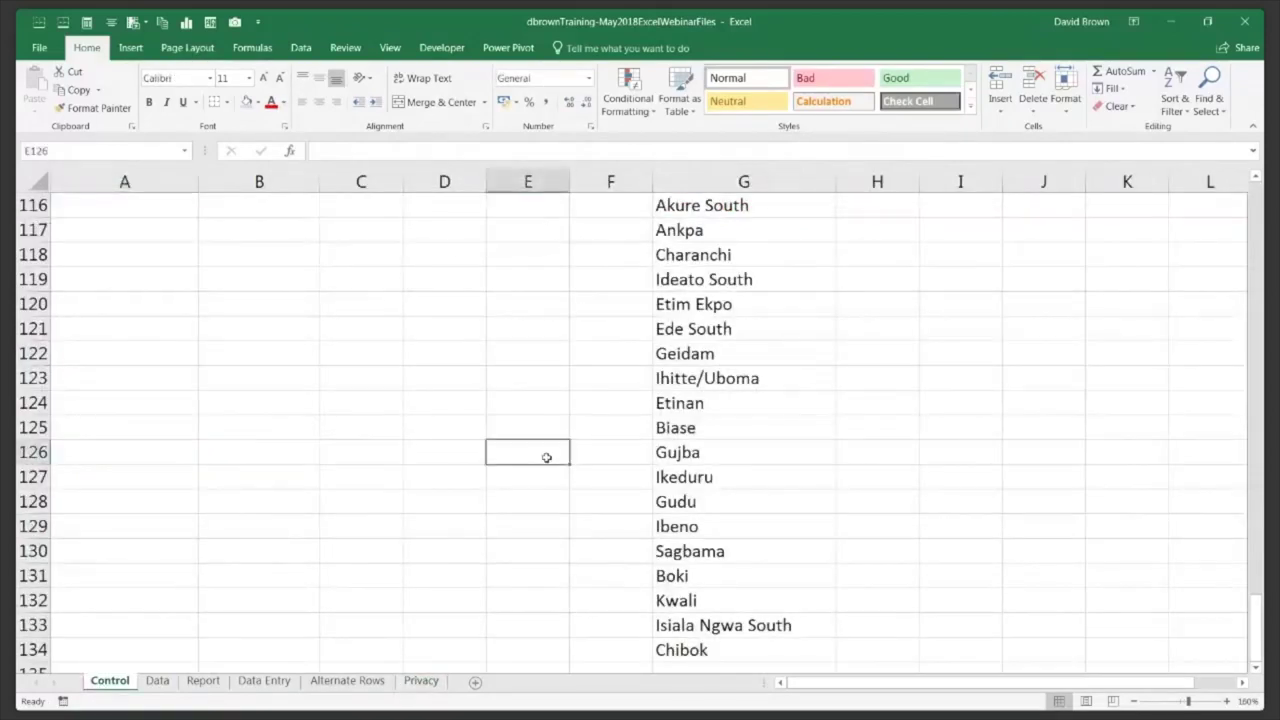
{"action": "key", "text": "ctrl+Up"}
{"action": "key", "text": "ctrl+Left"}
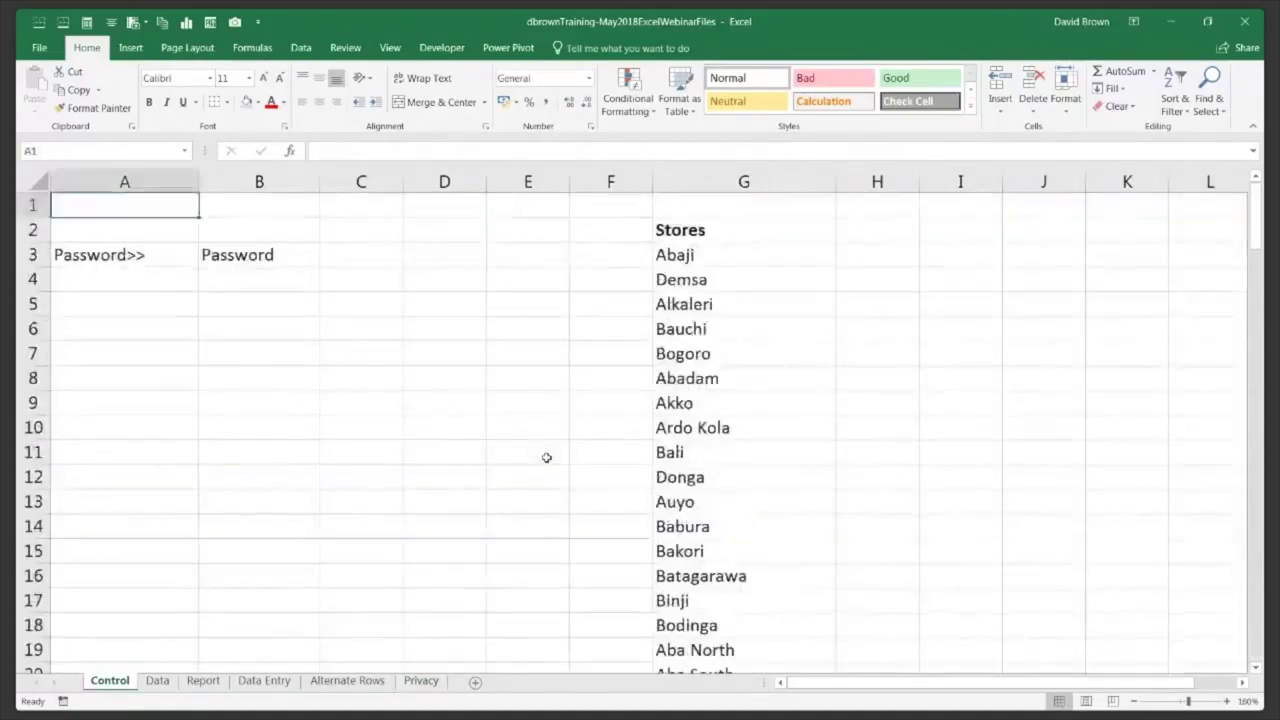
{"action": "key", "text": "ctrl+Down"}
{"action": "key", "text": "Right"}
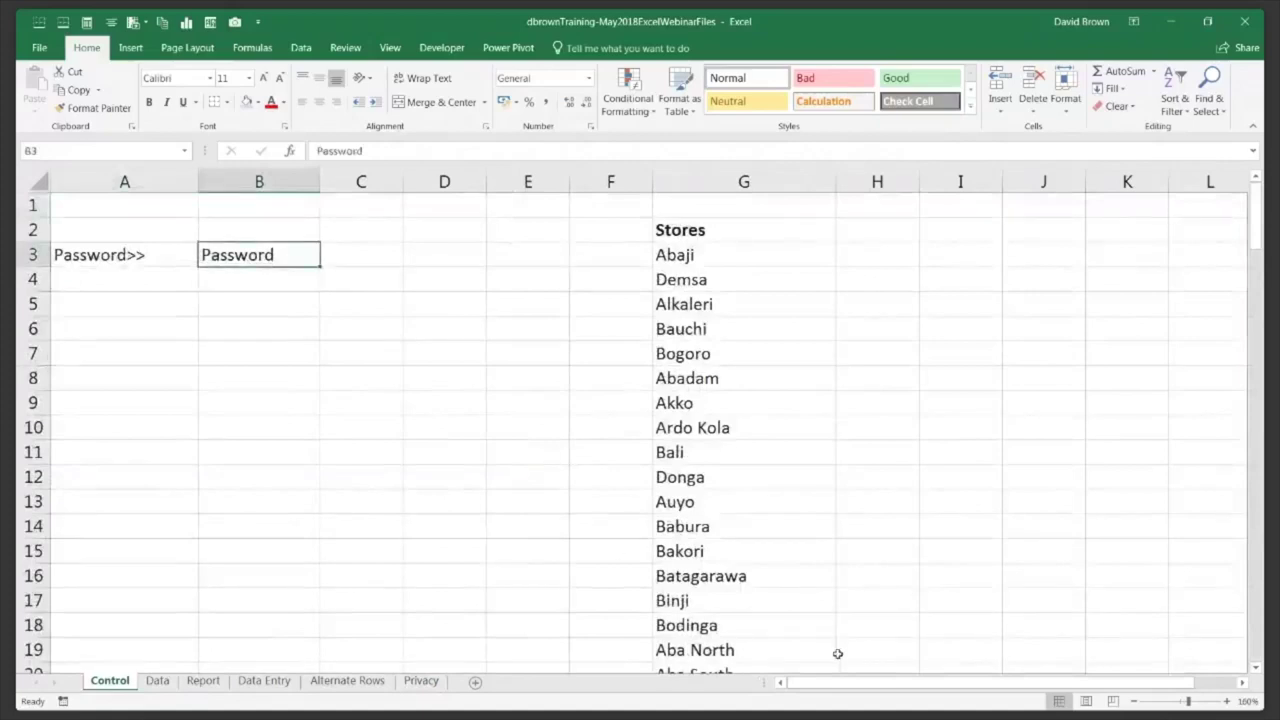
{"action": "left_click", "coordinate": [1227, 702]}
{"action": "scroll", "coordinate": [490, 373], "scroll_direction": "up", "scroll_amount": 1}
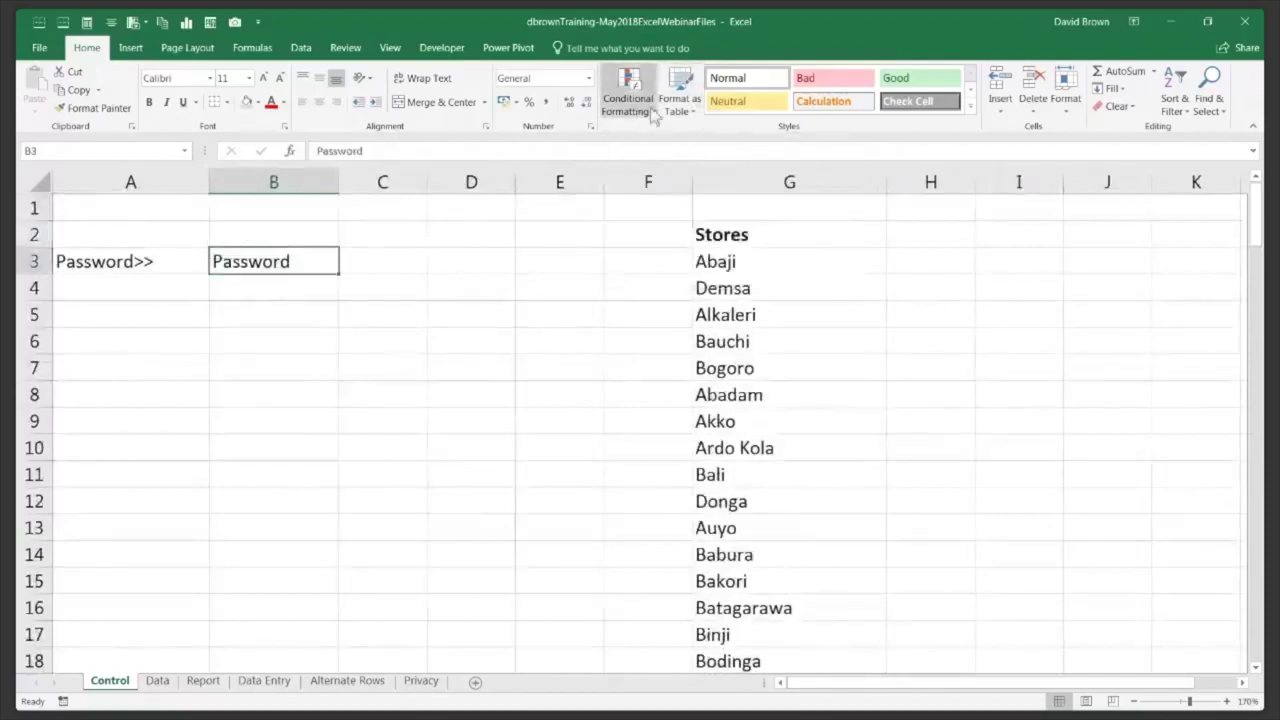
Step: Add a conditional formatting rule that fills B3 light green when it is blank
{"action": "left_click", "coordinate": [652, 113]}
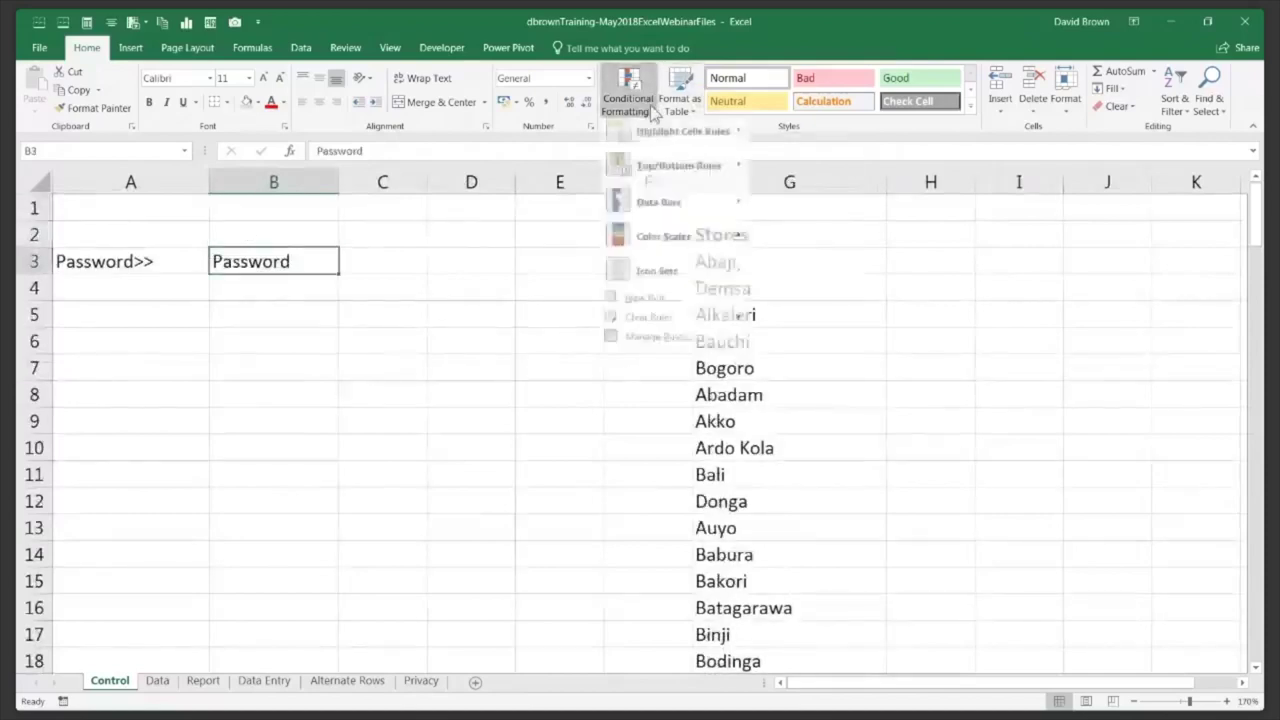
{"action": "left_click", "coordinate": [665, 305]}
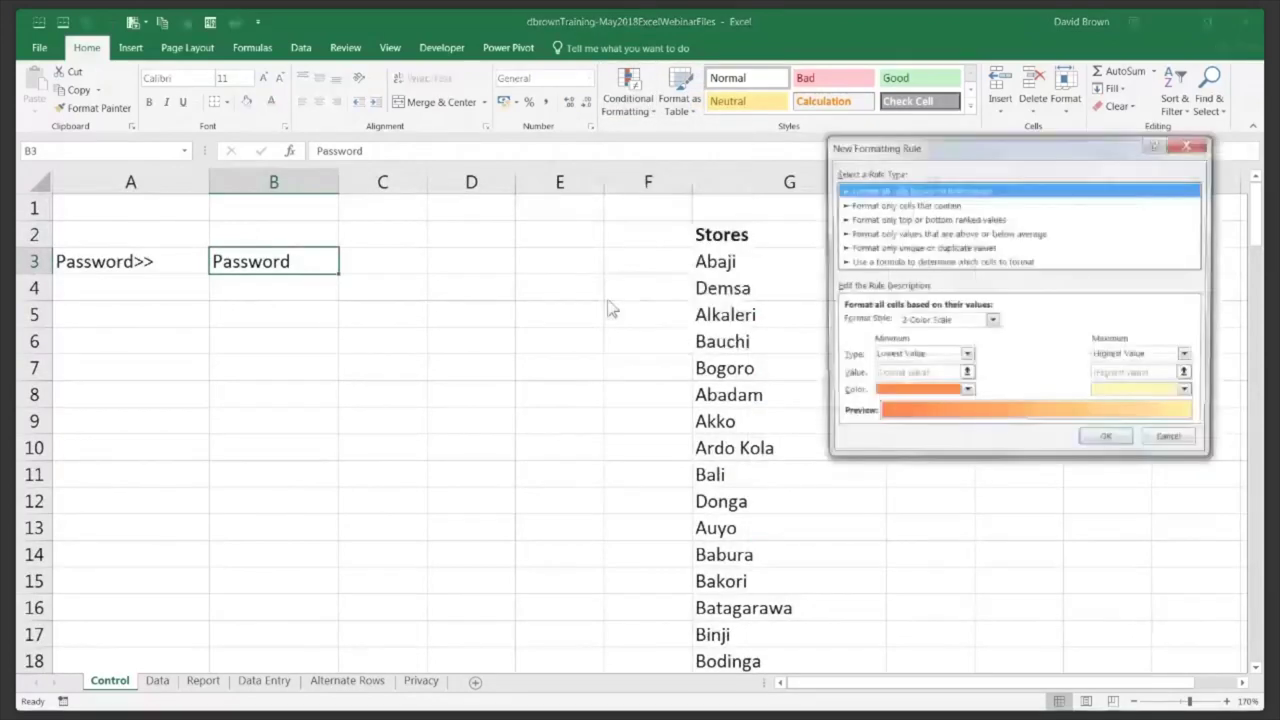
{"action": "left_click", "coordinate": [928, 205]}
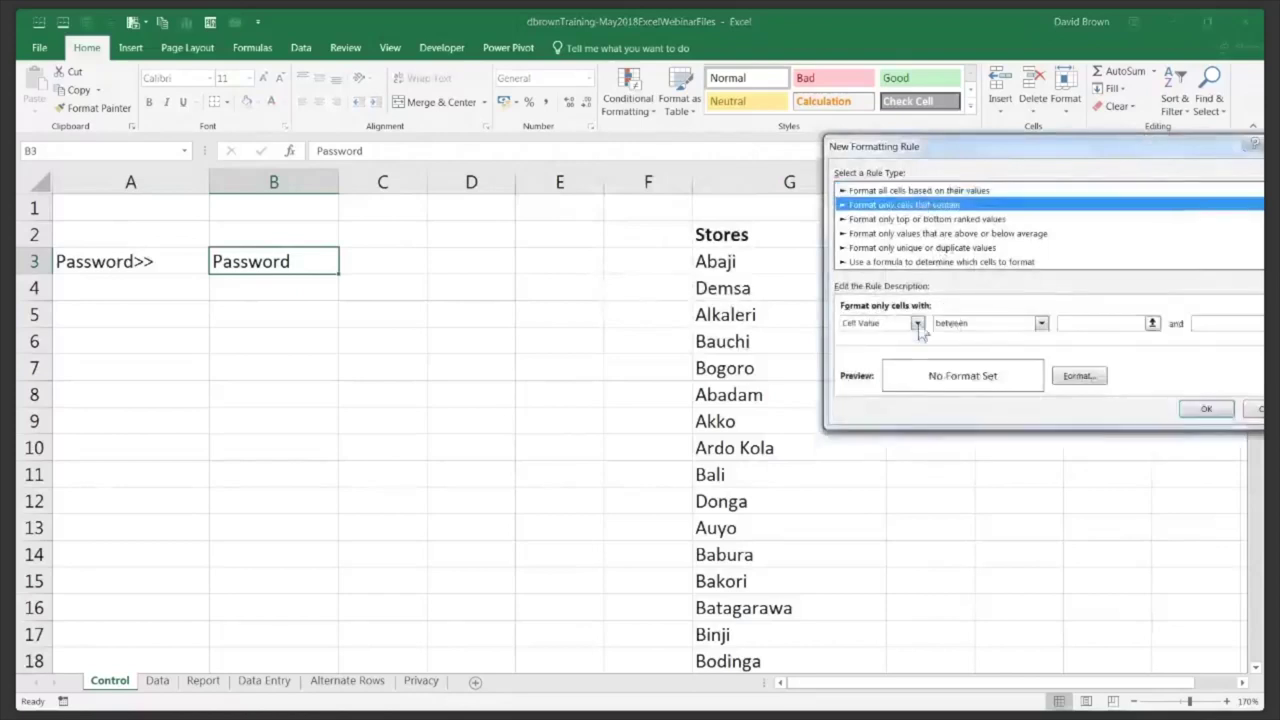
{"action": "left_click", "coordinate": [917, 323]}
{"action": "left_click", "coordinate": [855, 371]}
{"action": "left_click", "coordinate": [1075, 377]}
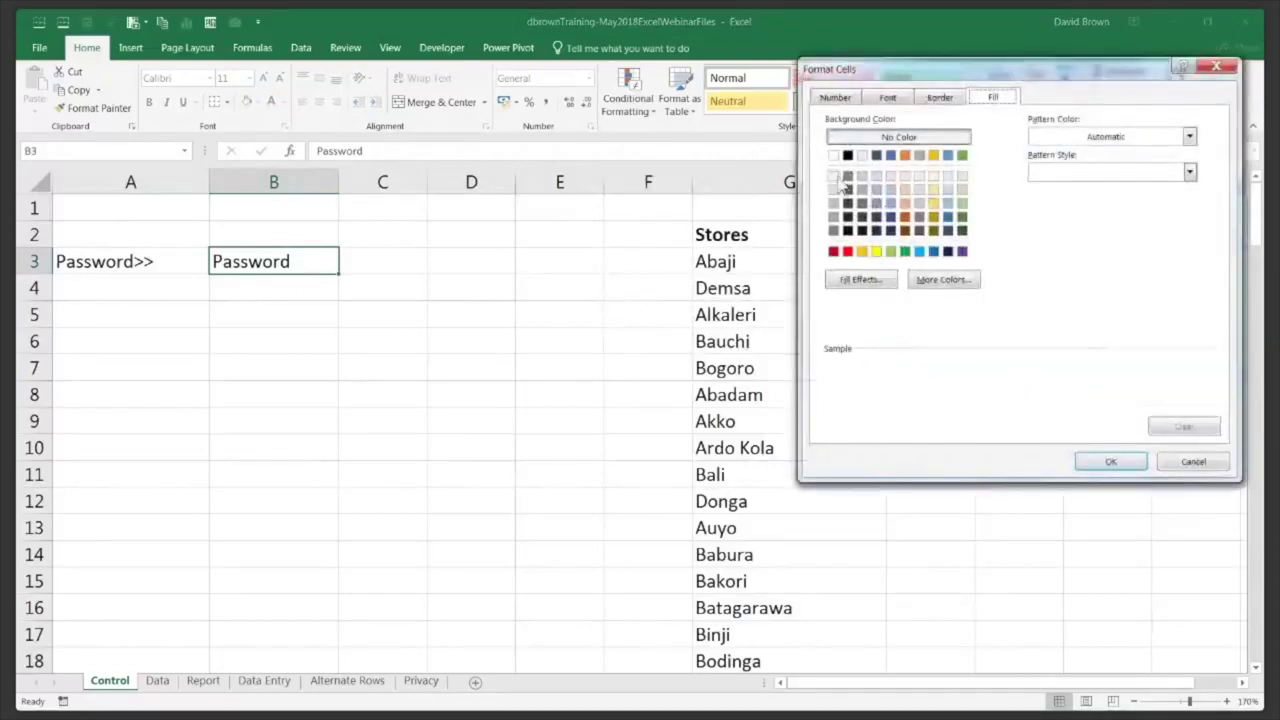
{"action": "left_click", "coordinate": [962, 176]}
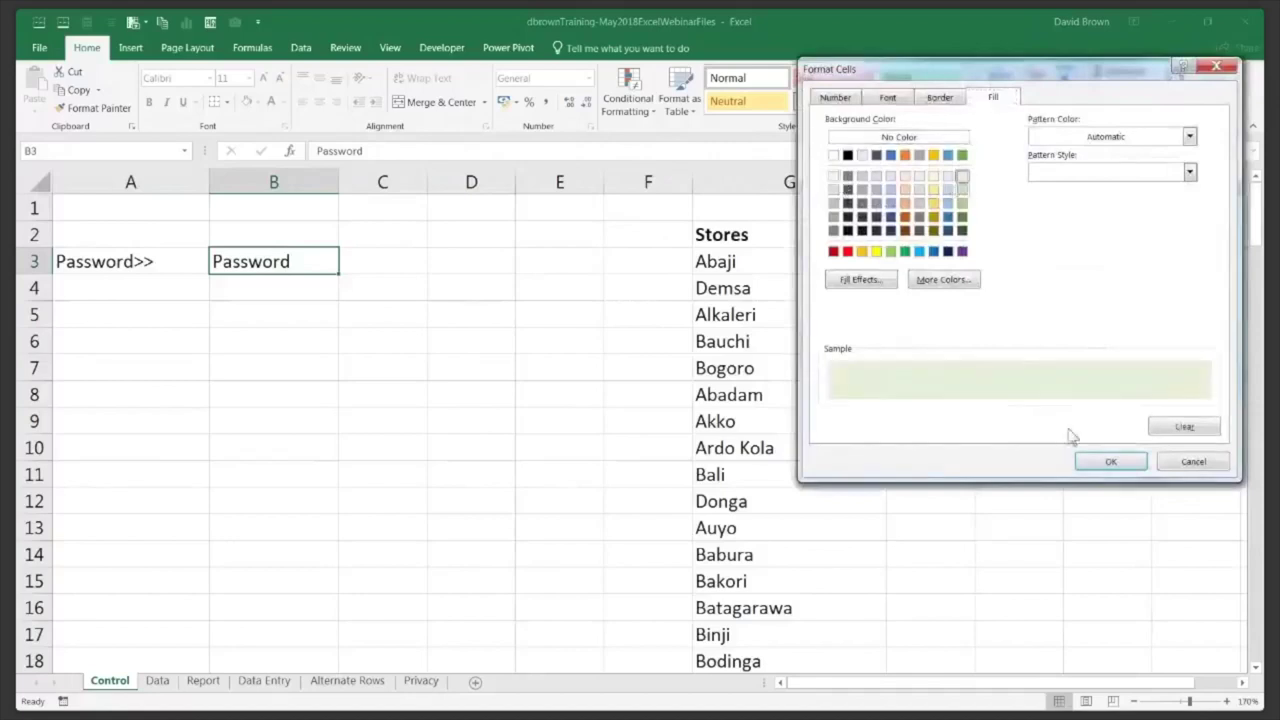
{"action": "left_click", "coordinate": [1105, 460]}
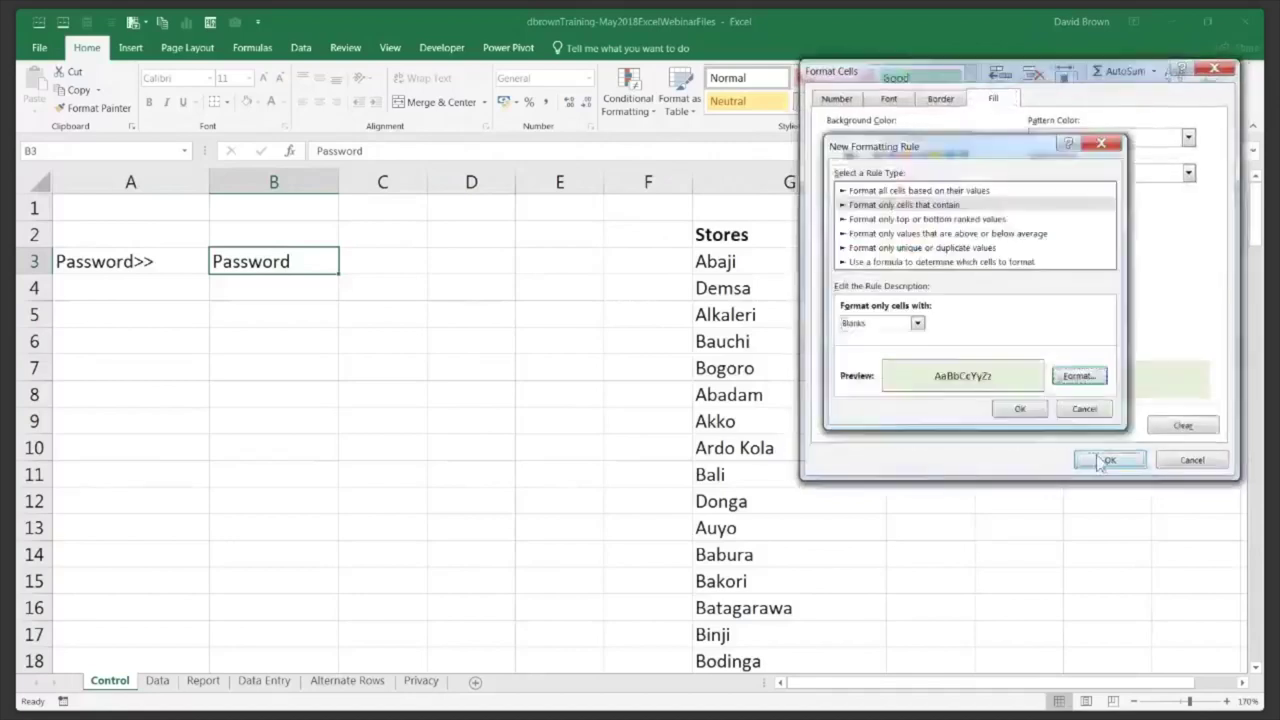
{"action": "left_click", "coordinate": [1010, 408]}
Step: Test the rule by entering Password in B3, then clear the cell again
{"action": "key", "text": "Delete"}
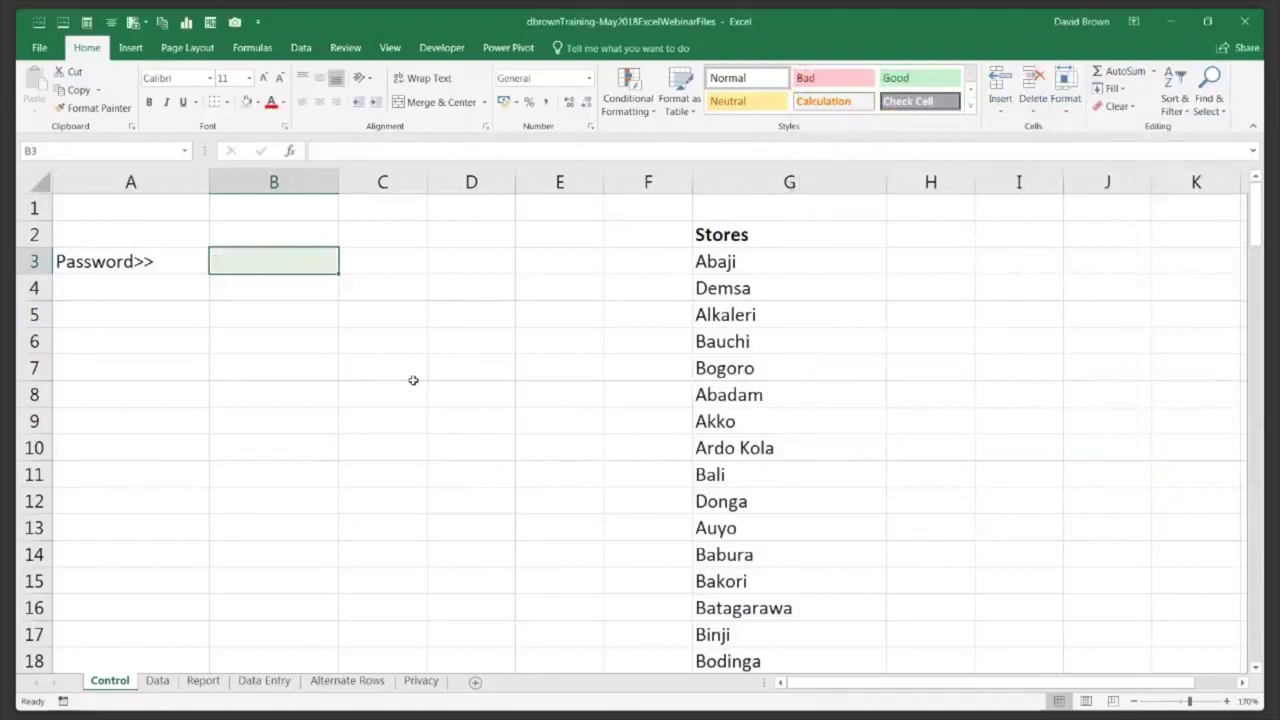
{"action": "key", "text": "Return"}
{"action": "key", "text": "Up"}
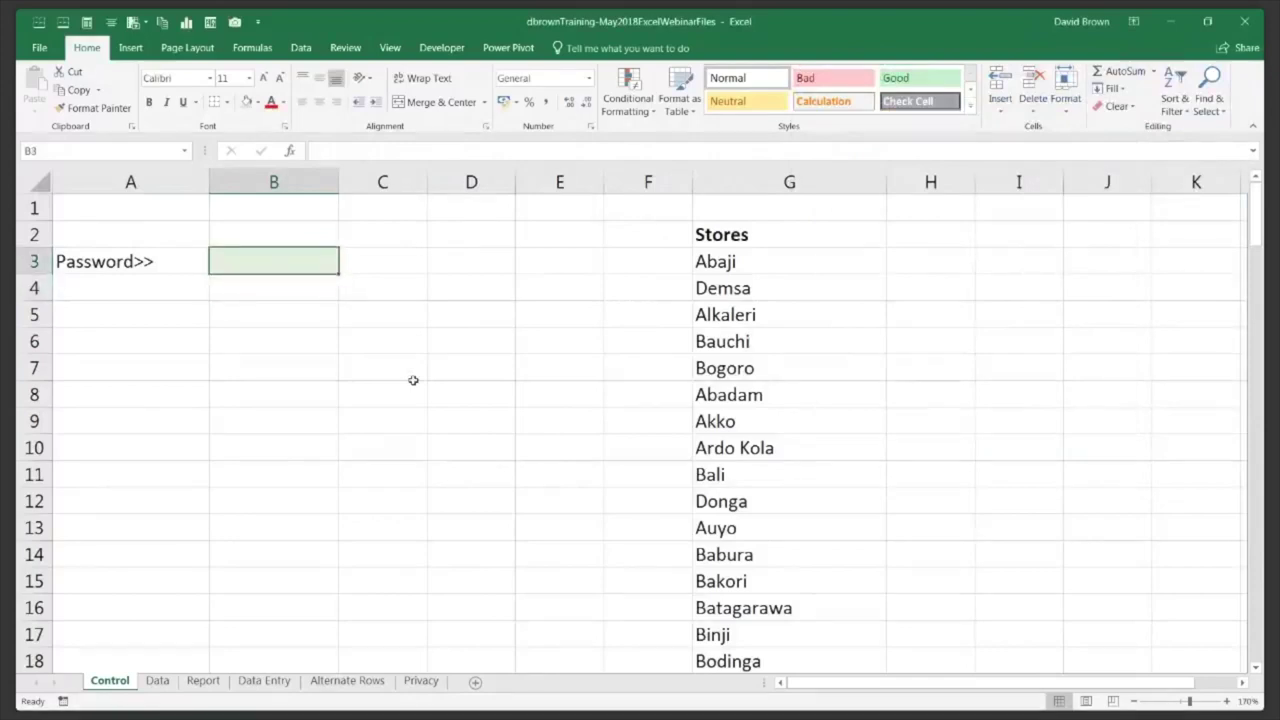
{"action": "type", "text": "Password"}
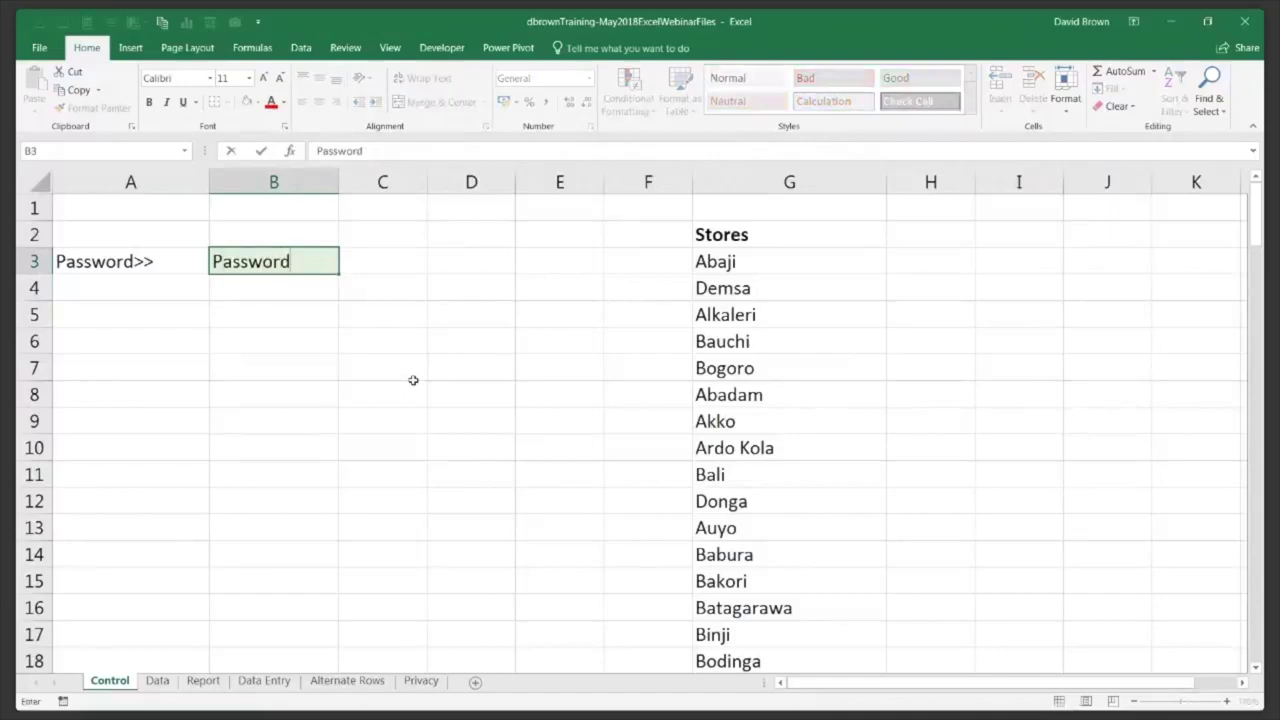
{"action": "key", "text": "Return"}
{"action": "key", "text": "Up"}
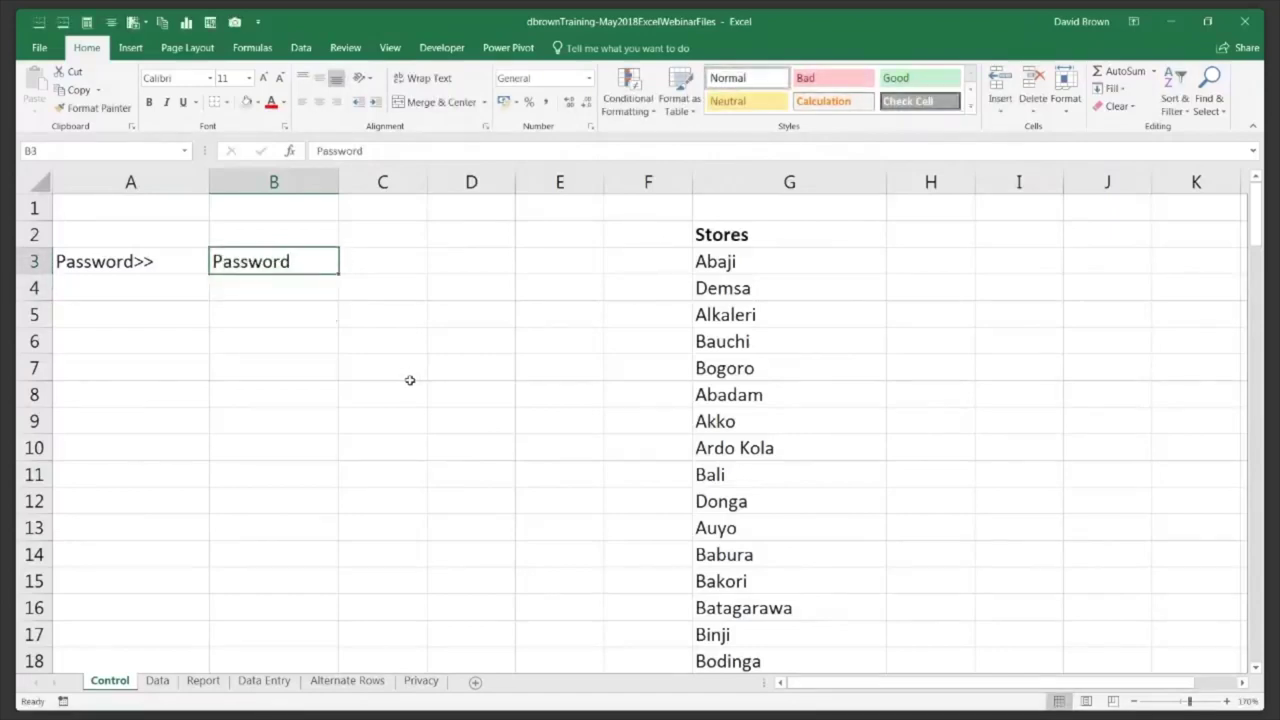
{"action": "left_click", "coordinate": [420, 686]}
{"action": "key", "text": "Delete"}
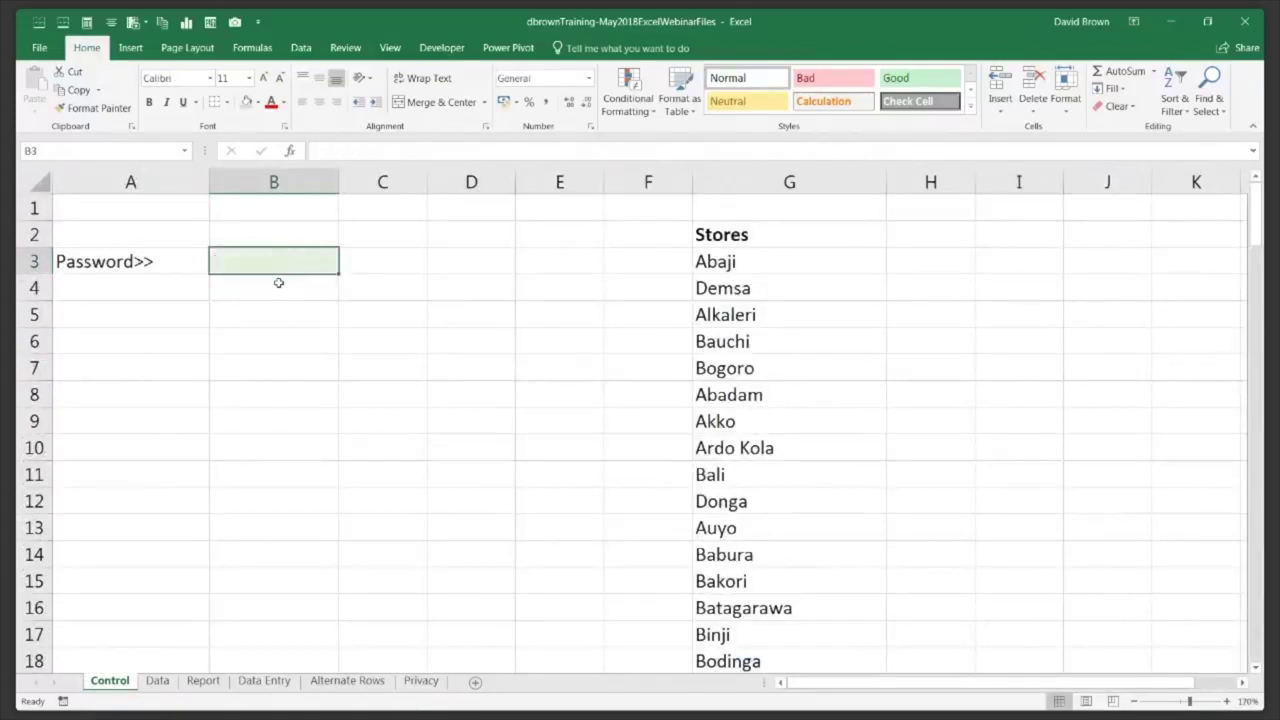
Step: Select the Start Date and End Date cells C2:C3 on the Privacy sheet
{"action": "left_click", "coordinate": [423, 683]}
{"action": "key", "text": "Down"}
{"action": "left_click", "coordinate": [272, 368]}
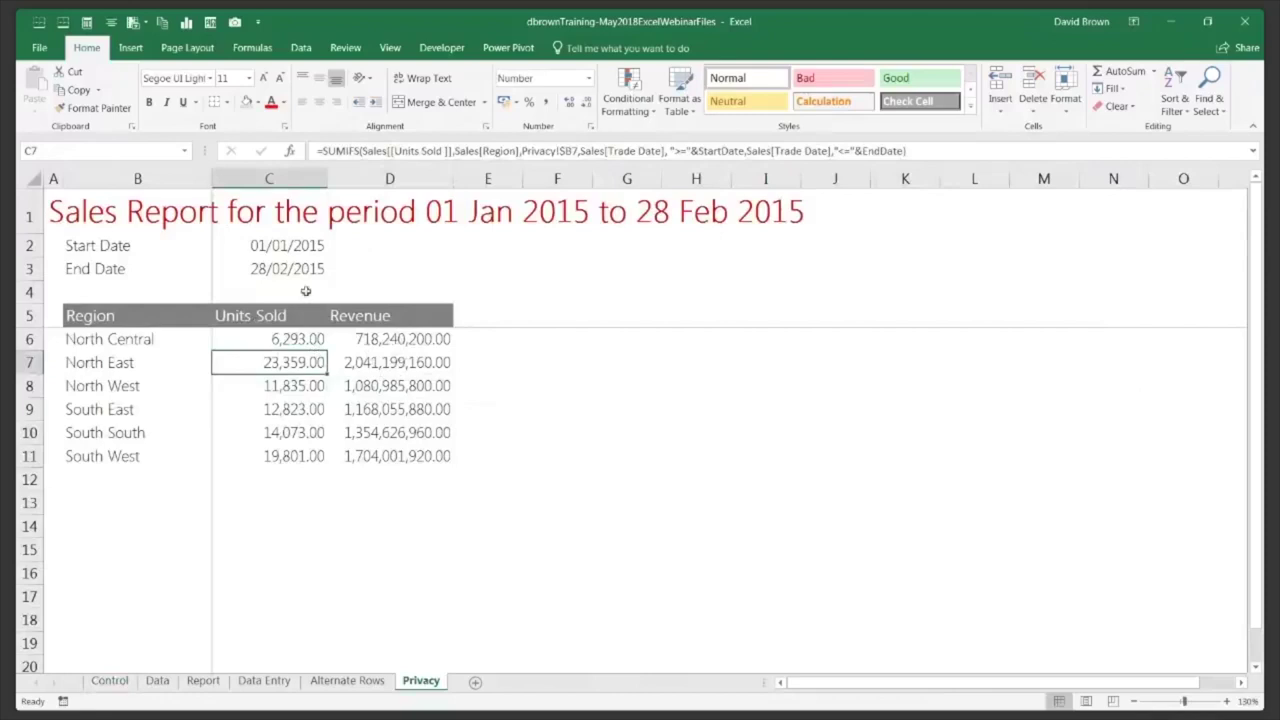
{"action": "left_click_drag", "start_coordinate": [283, 247], "coordinate": [286, 266]}
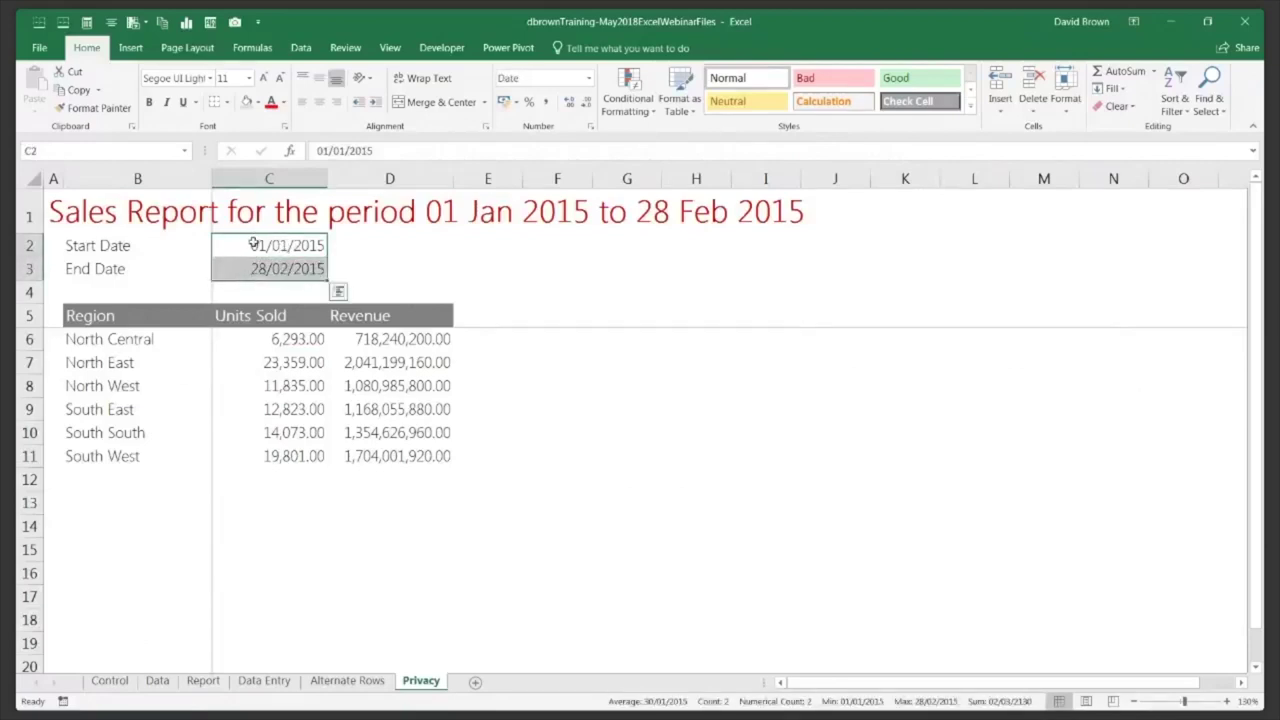
{"action": "left_click_drag", "start_coordinate": [253, 243], "coordinate": [259, 275]}
{"action": "key", "text": "ctrl+q"}
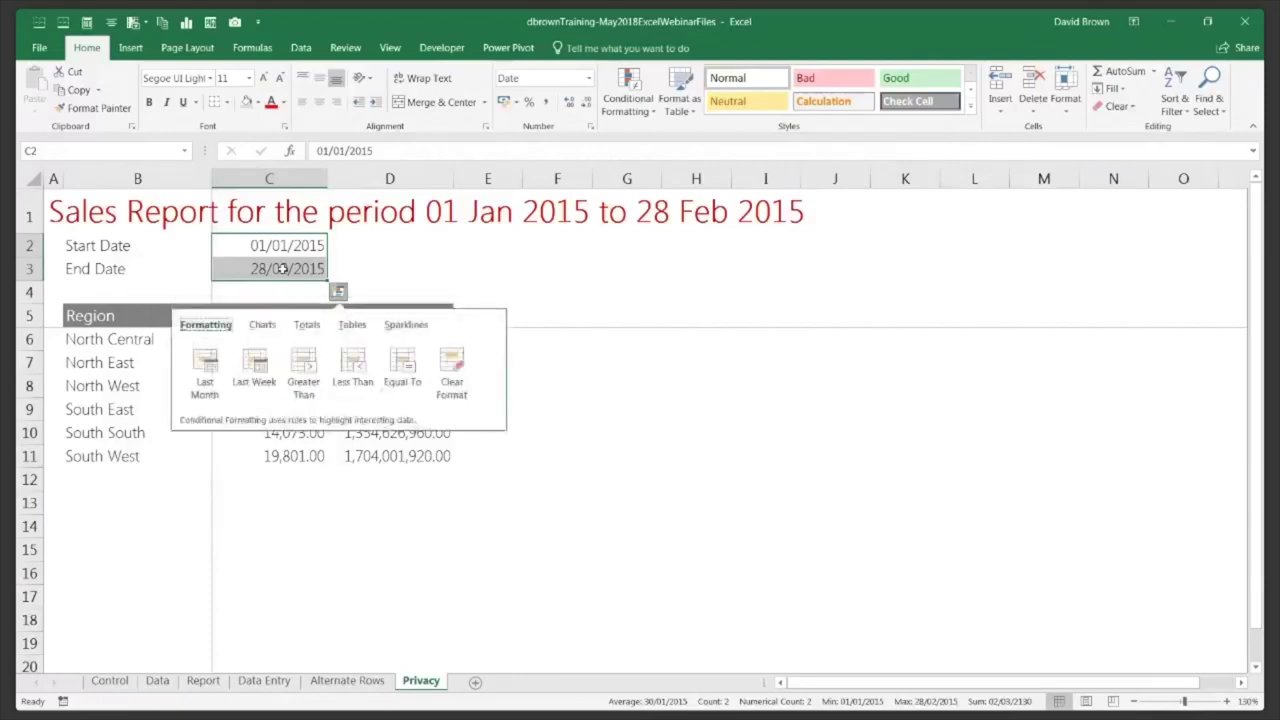
{"action": "left_click", "coordinate": [289, 243]}
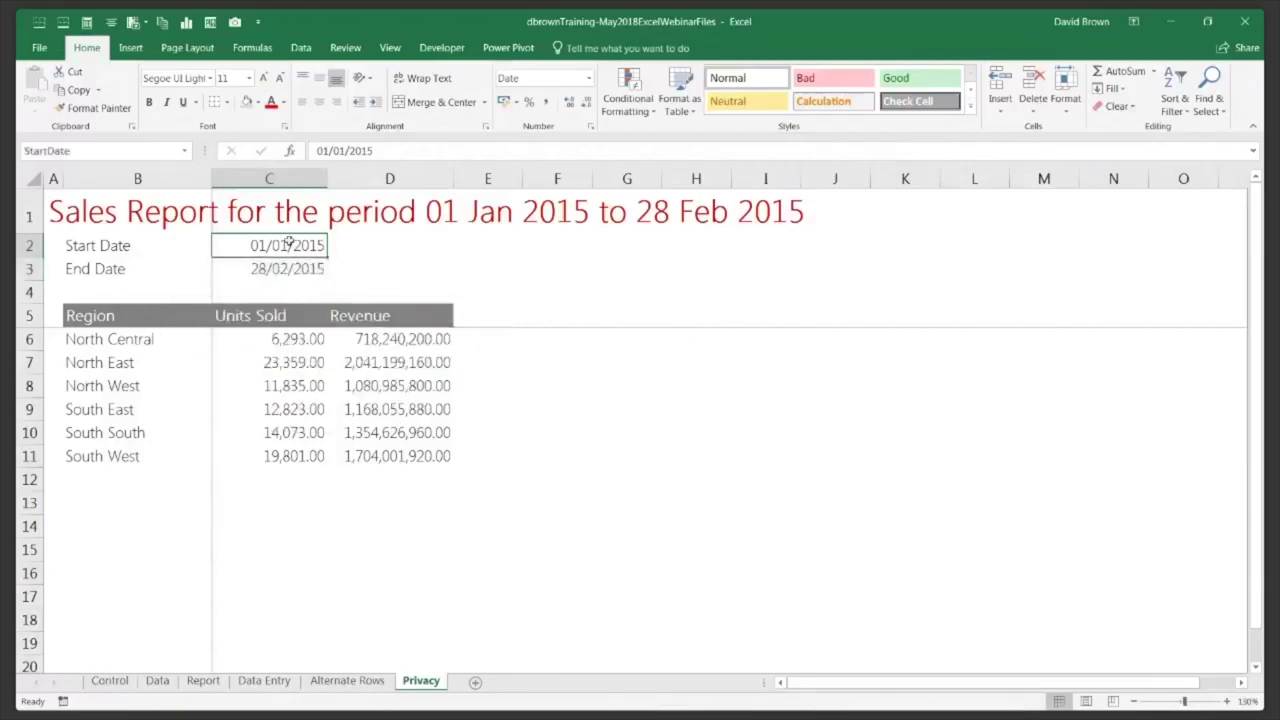
{"action": "key", "text": "shift+Down"}
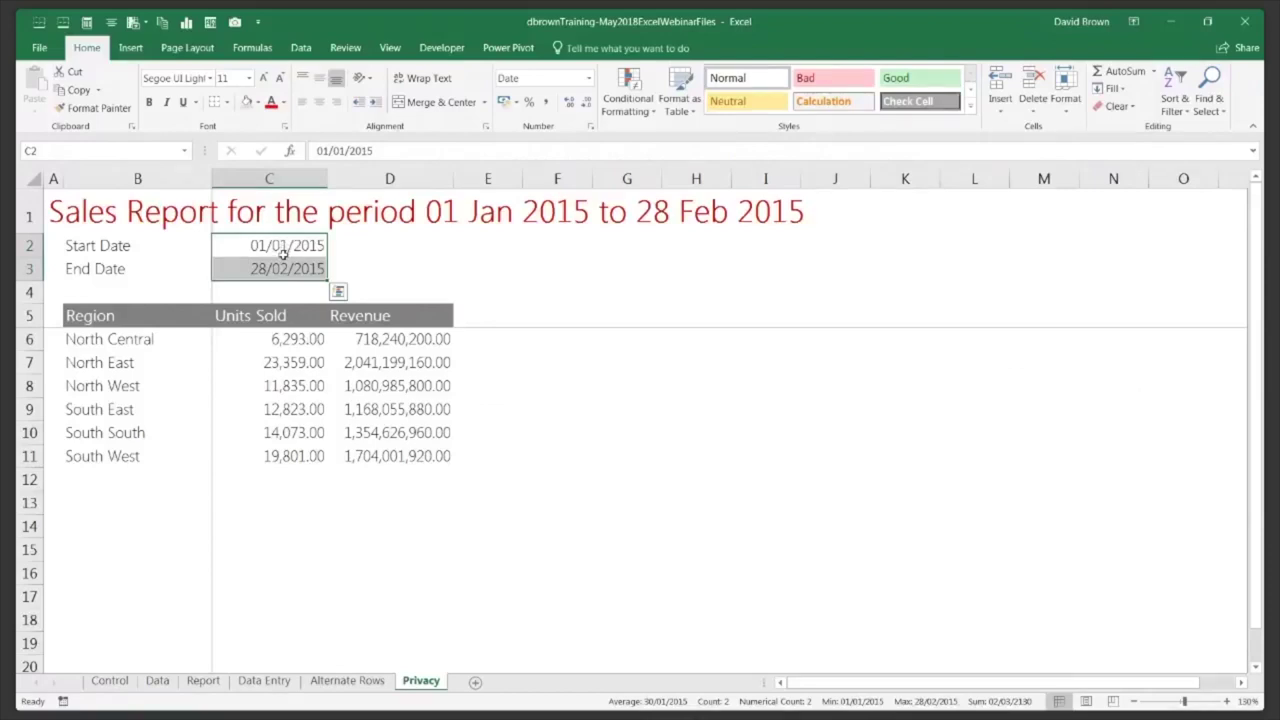
Step: Clear the Locked protection option for the two date cells
{"action": "key", "text": "ctrl+1"}
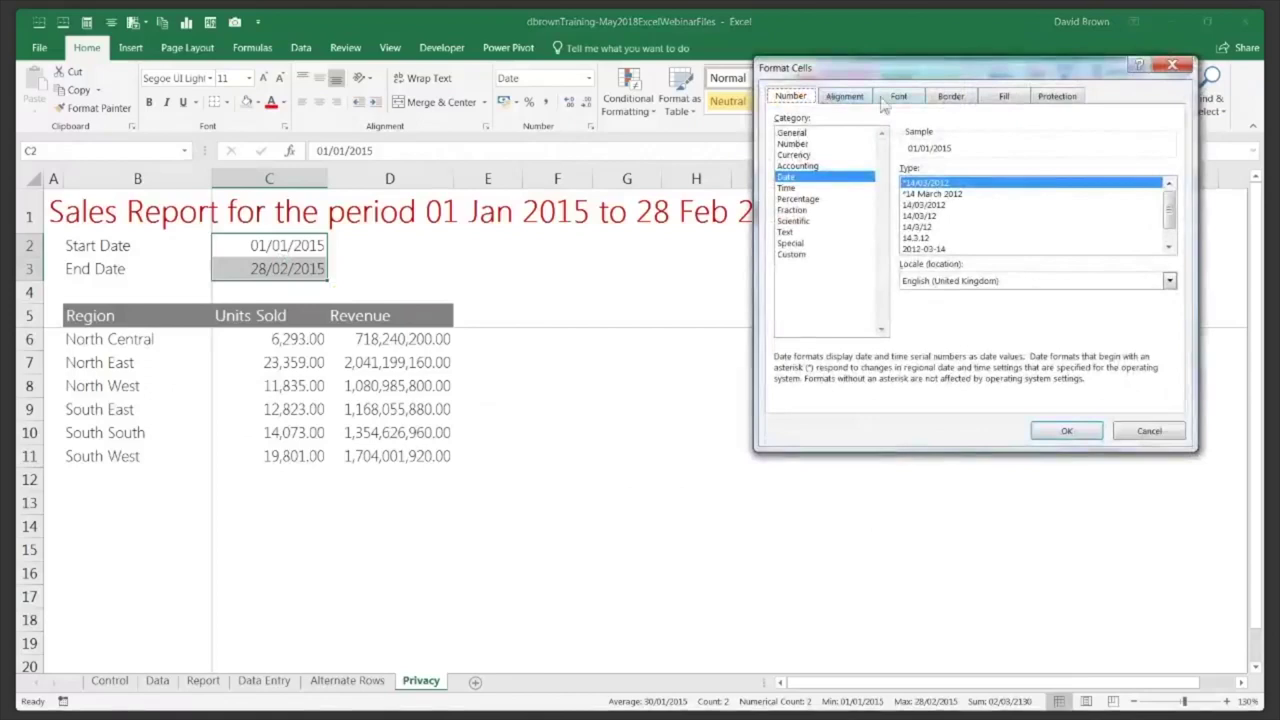
{"action": "left_click", "coordinate": [1058, 98]}
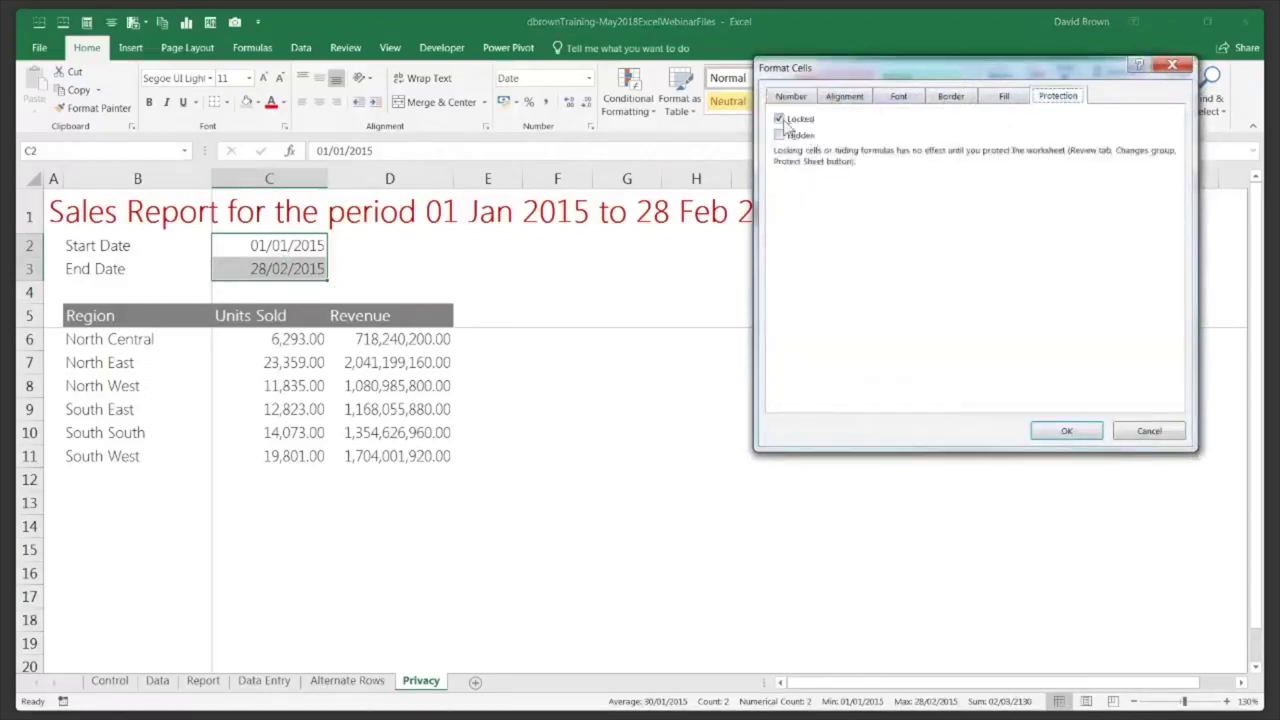
{"action": "left_click", "coordinate": [779, 119]}
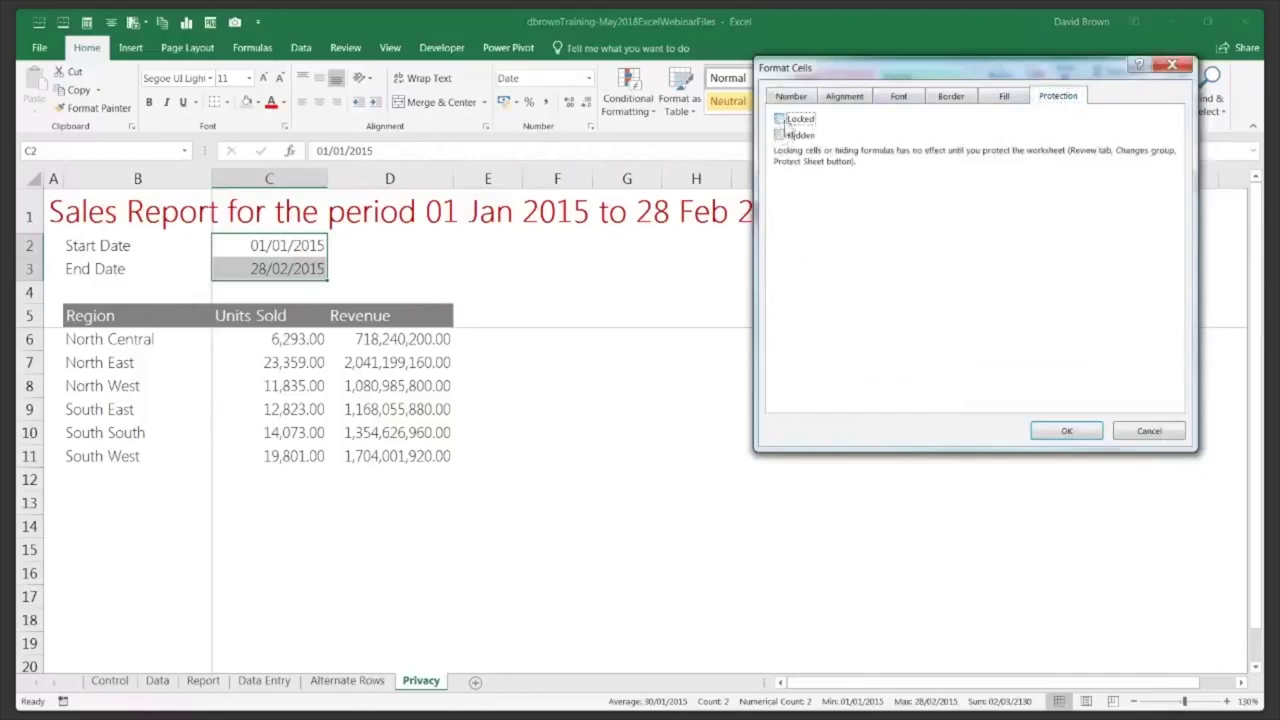
{"action": "left_click", "coordinate": [1066, 431]}
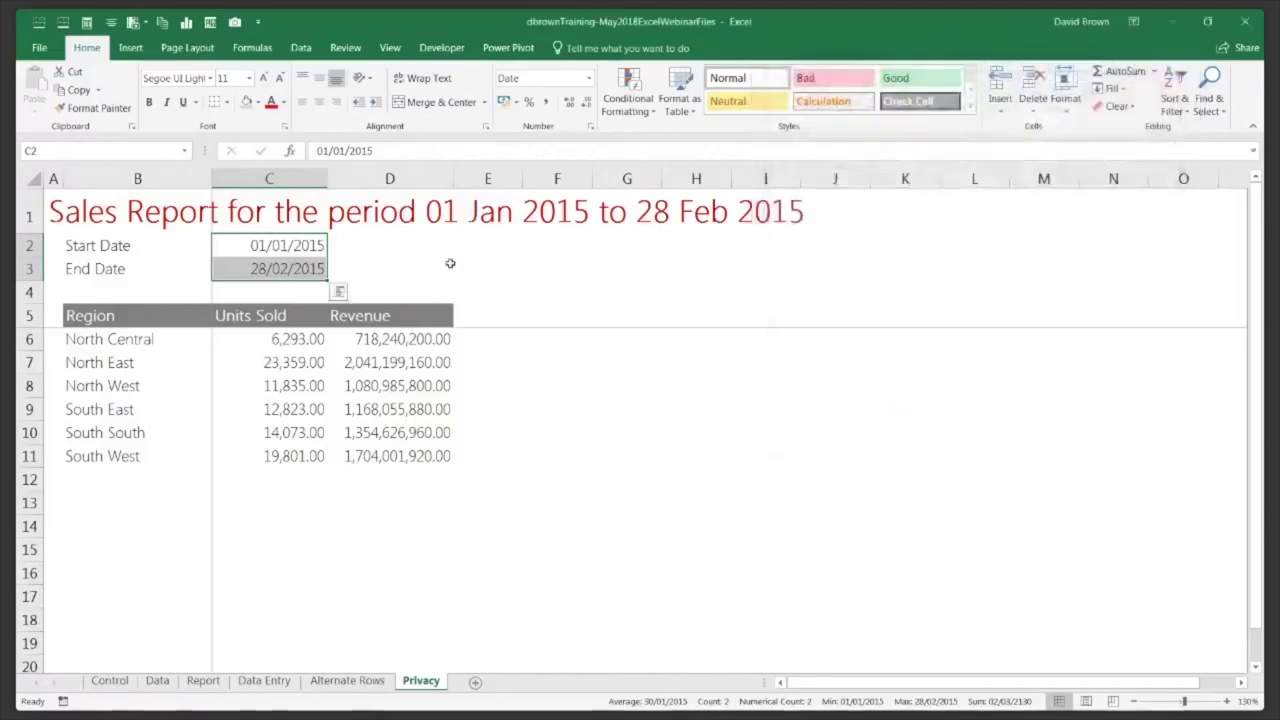
{"action": "left_click", "coordinate": [450, 263]}
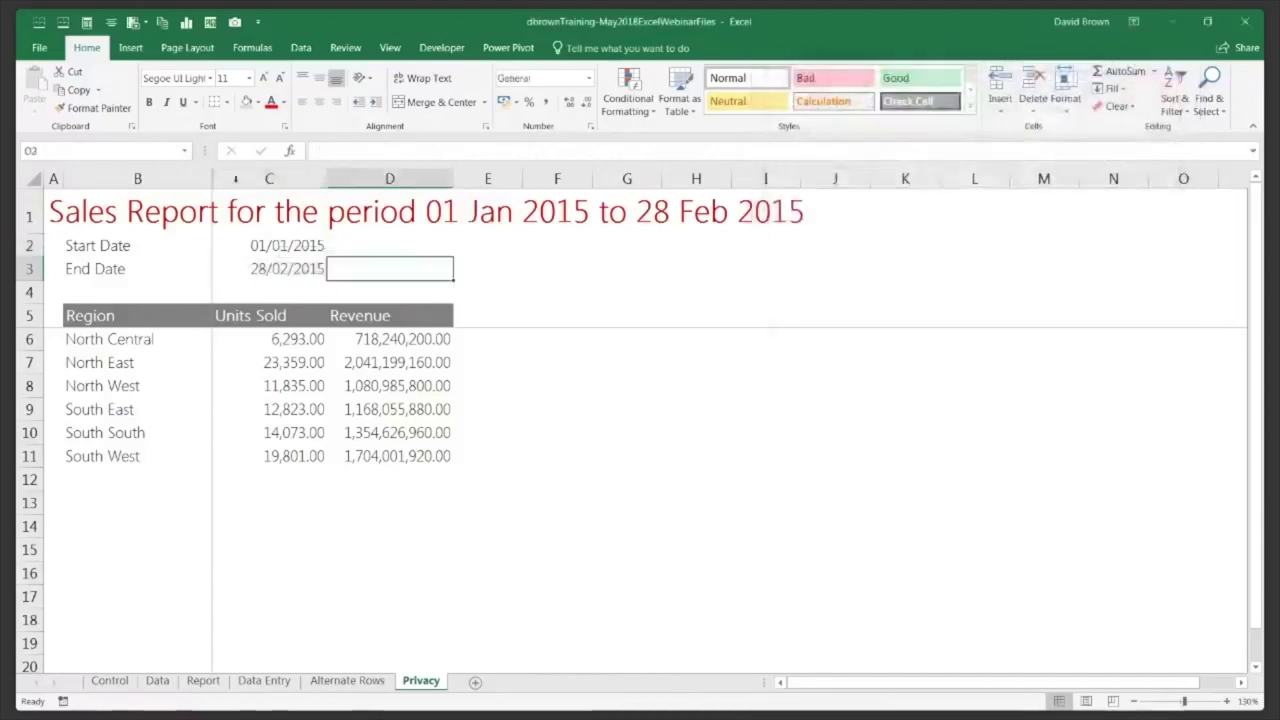
Step: Protect the Privacy sheet without a password, then try editing a locked cell
{"action": "left_click", "coordinate": [350, 48]}
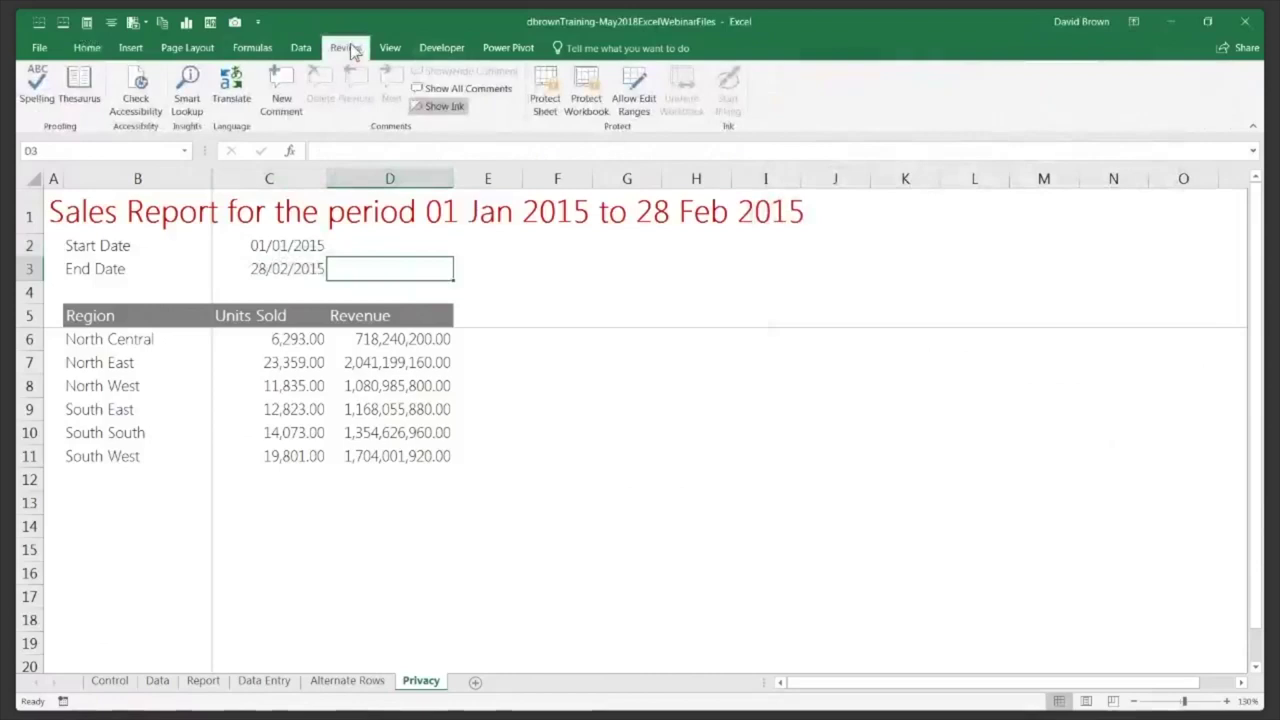
{"action": "left_click", "coordinate": [546, 100]}
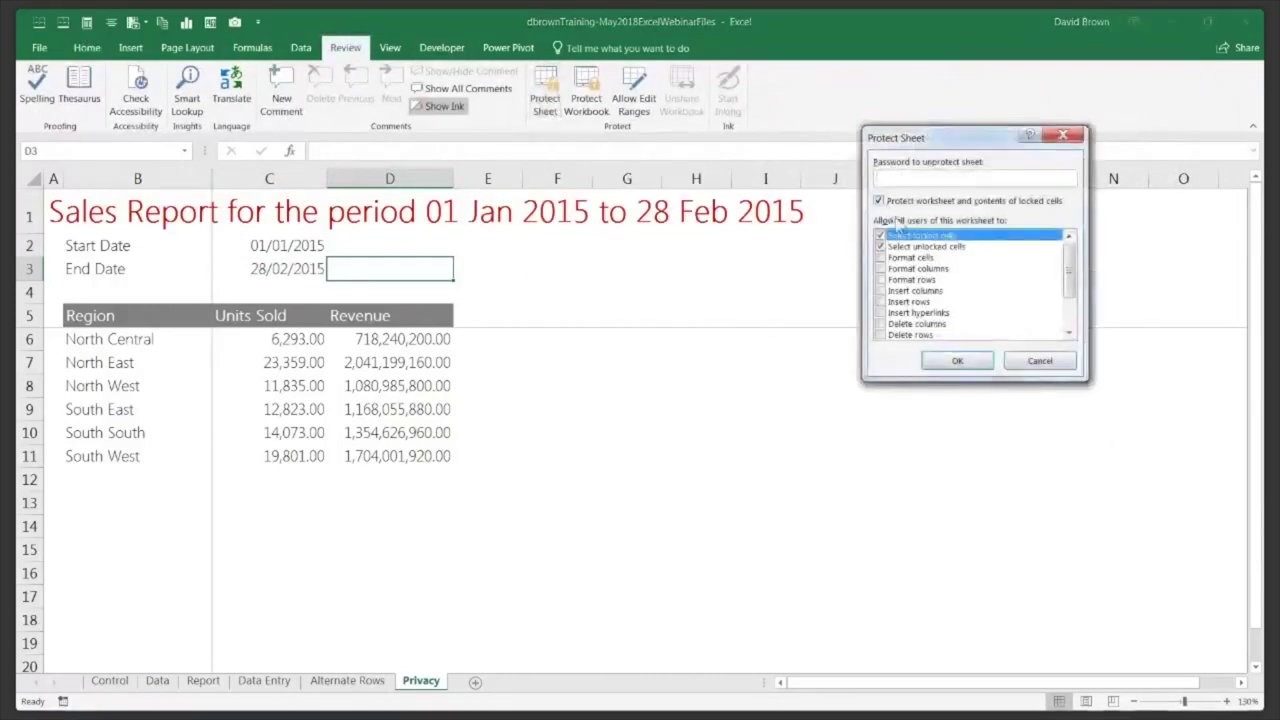
{"action": "left_click", "coordinate": [953, 362]}
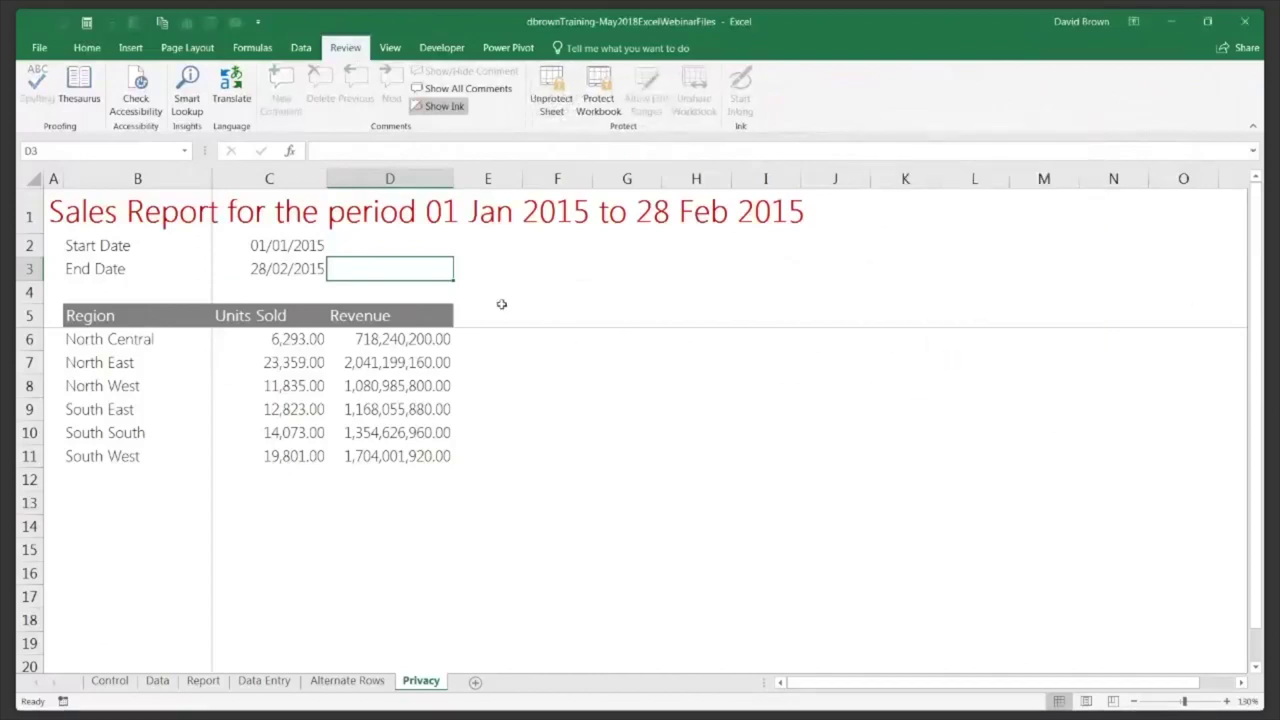
{"action": "left_click", "coordinate": [483, 279]}
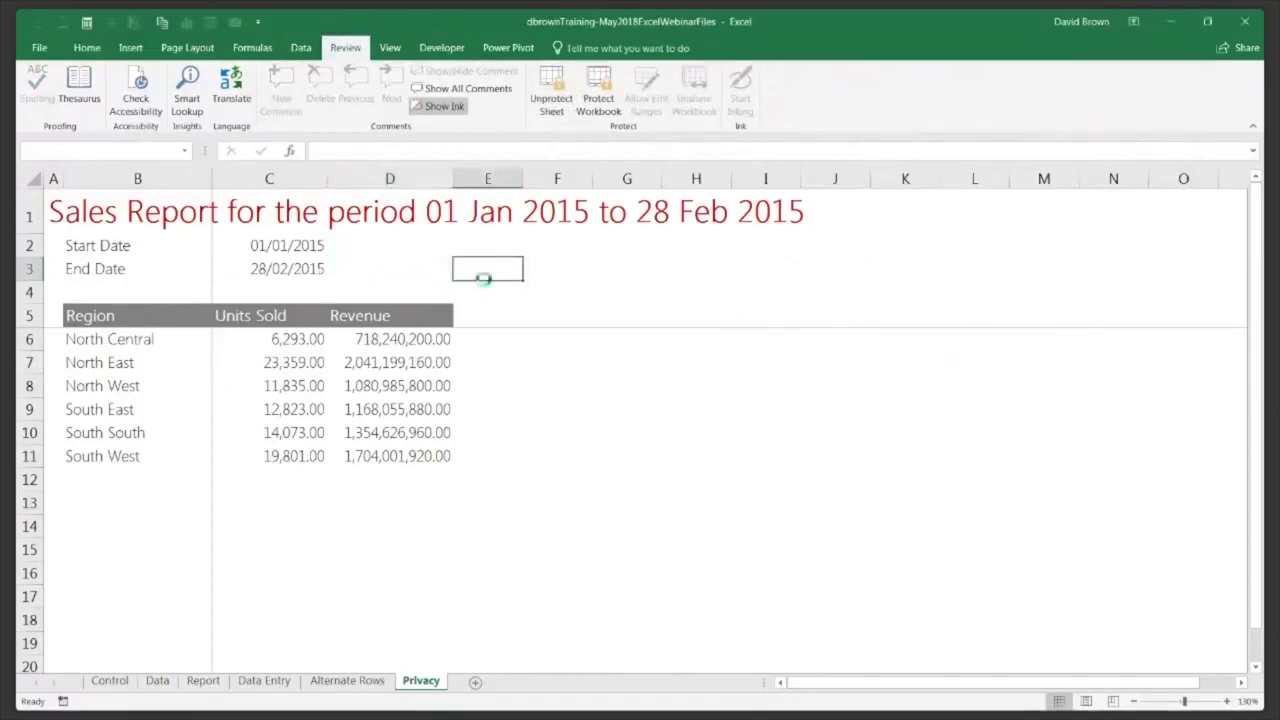
{"action": "double_click", "coordinate": [483, 279]}
Step: Try deleting several locked cells in row 7, dismissing each protected-sheet warning
{"action": "key", "text": "Return"}
{"action": "key", "text": "Down"}
{"action": "key", "text": "Down"}
{"action": "key", "text": "Down"}
{"action": "key", "text": "Down"}
{"action": "key", "text": "Delete"}
{"action": "key", "text": "Return"}
{"action": "key", "text": "Left"}
{"action": "key", "text": "Delete"}
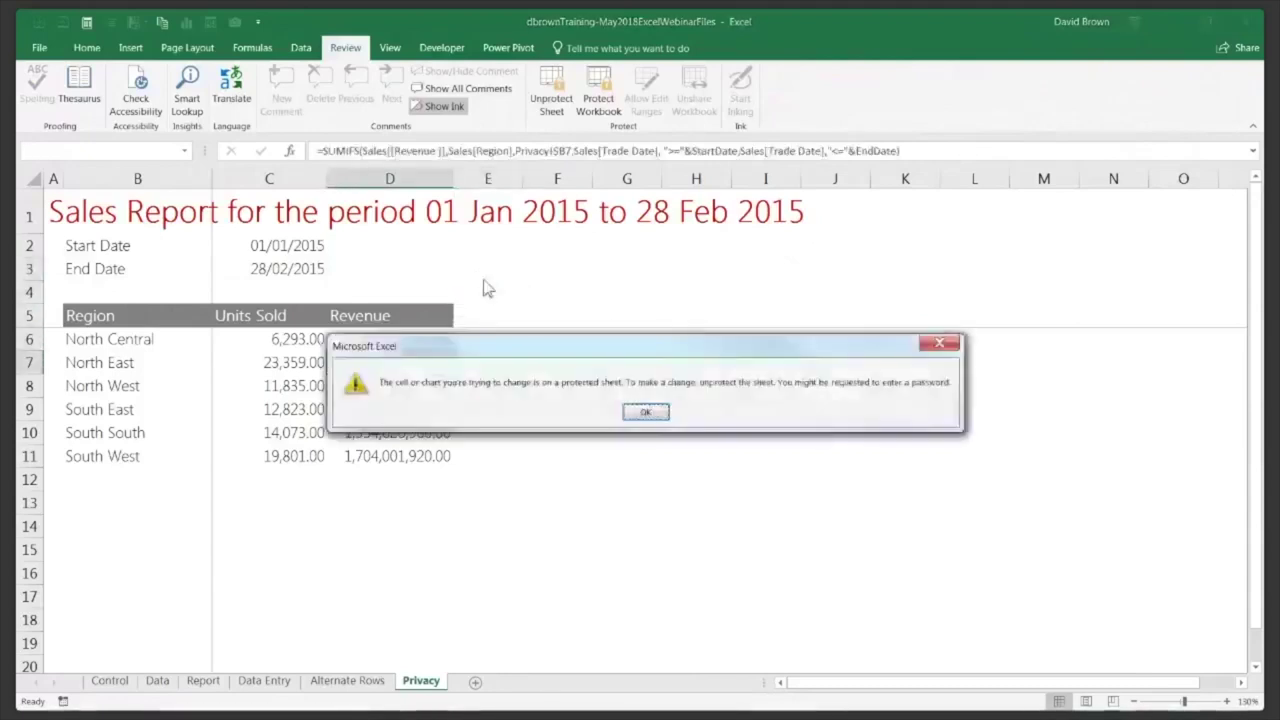
{"action": "key", "text": "Return"}
{"action": "key", "text": "Left"}
{"action": "key", "text": "Delete"}
{"action": "key", "text": "Return"}
{"action": "key", "text": "Left"}
{"action": "key", "text": "Delete"}
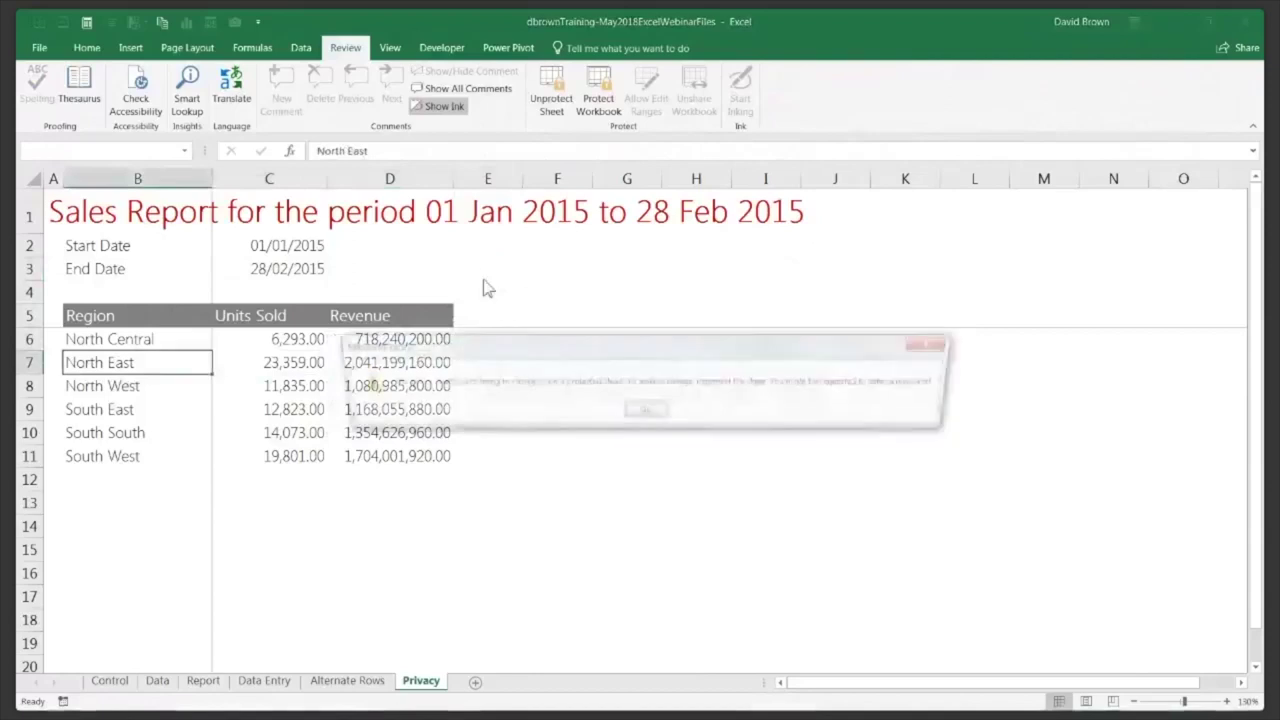
{"action": "key", "text": "Return"}
{"action": "key", "text": "Up"}
{"action": "key", "text": "Up"}
{"action": "key", "text": "Up"}
{"action": "key", "text": "Up"}
{"action": "key", "text": "Up"}
{"action": "key", "text": "Right"}
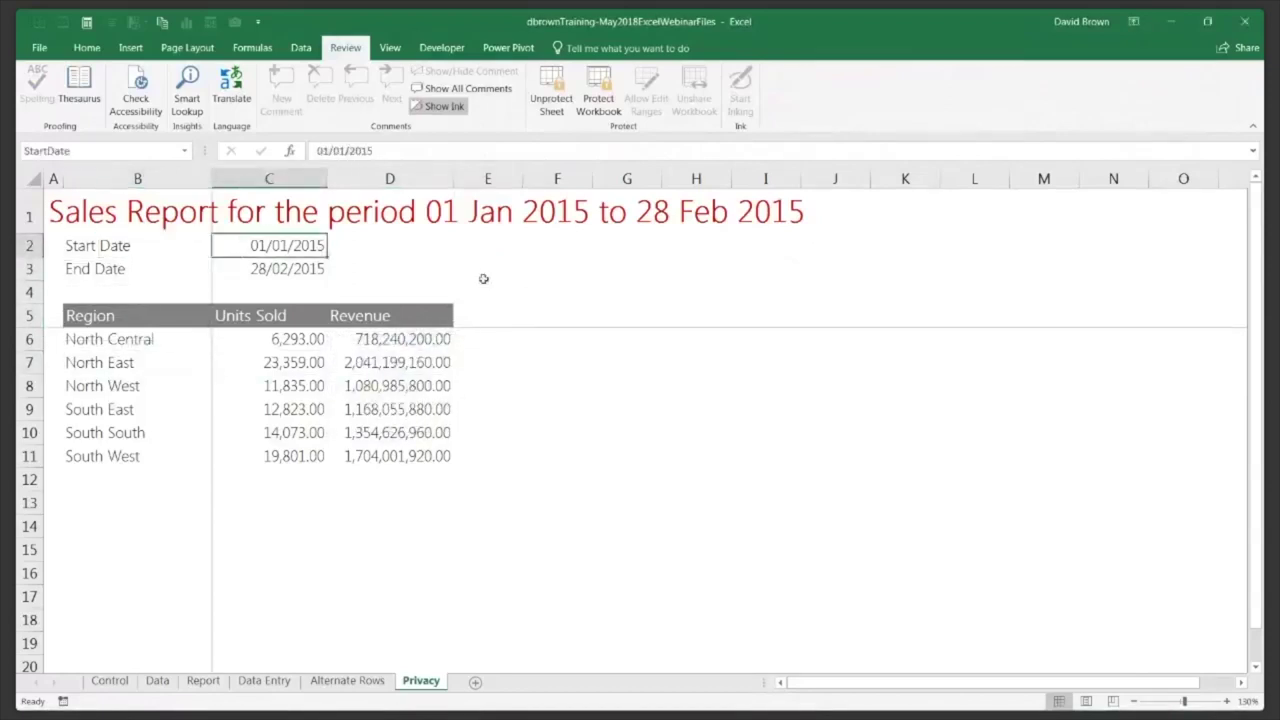
Step: Change the start date's month to 3, making it 01/03/2015
{"action": "key", "text": "F2"}
{"action": "key", "text": "Left"}
{"action": "key", "text": "Left"}
{"action": "key", "text": "Left"}
{"action": "key", "text": "Left"}
{"action": "key", "text": "Left"}
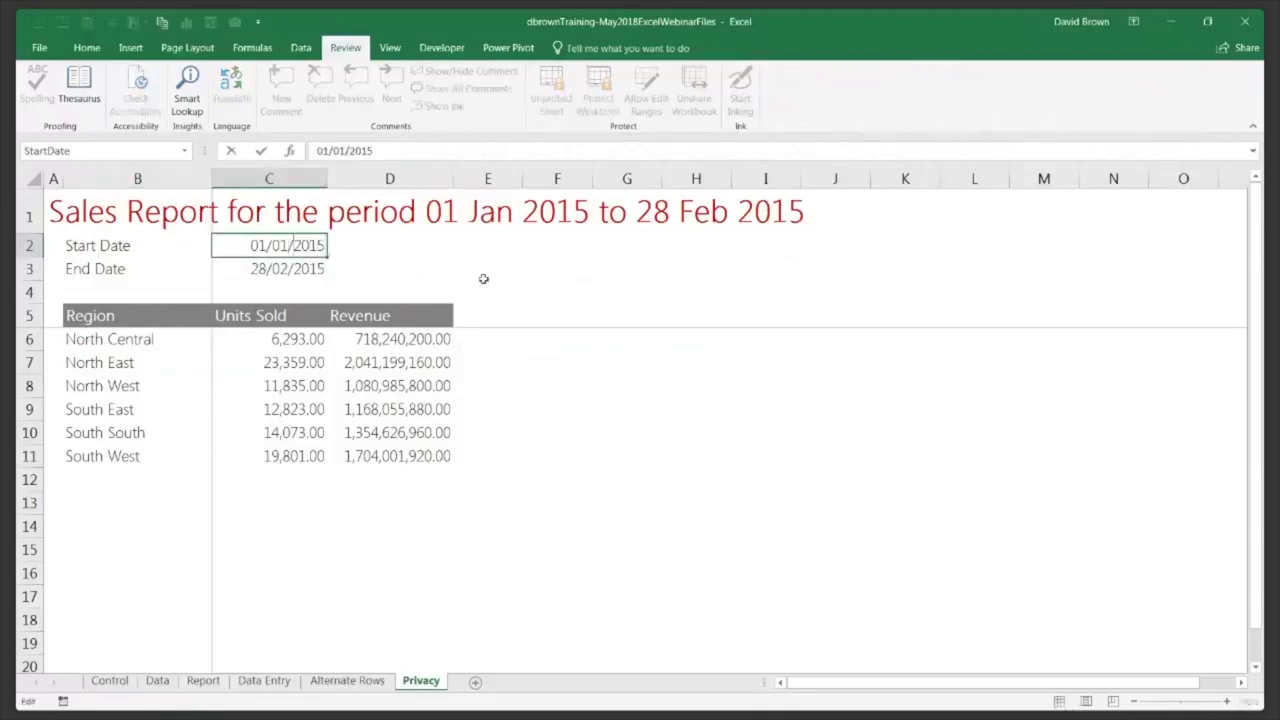
{"action": "key", "text": "BackSpace"}
{"action": "type", "text": "3"}
{"action": "key", "text": "Return"}
Step: Select both the Start Date and End Date cells and copy them
{"action": "key", "text": "Up"}
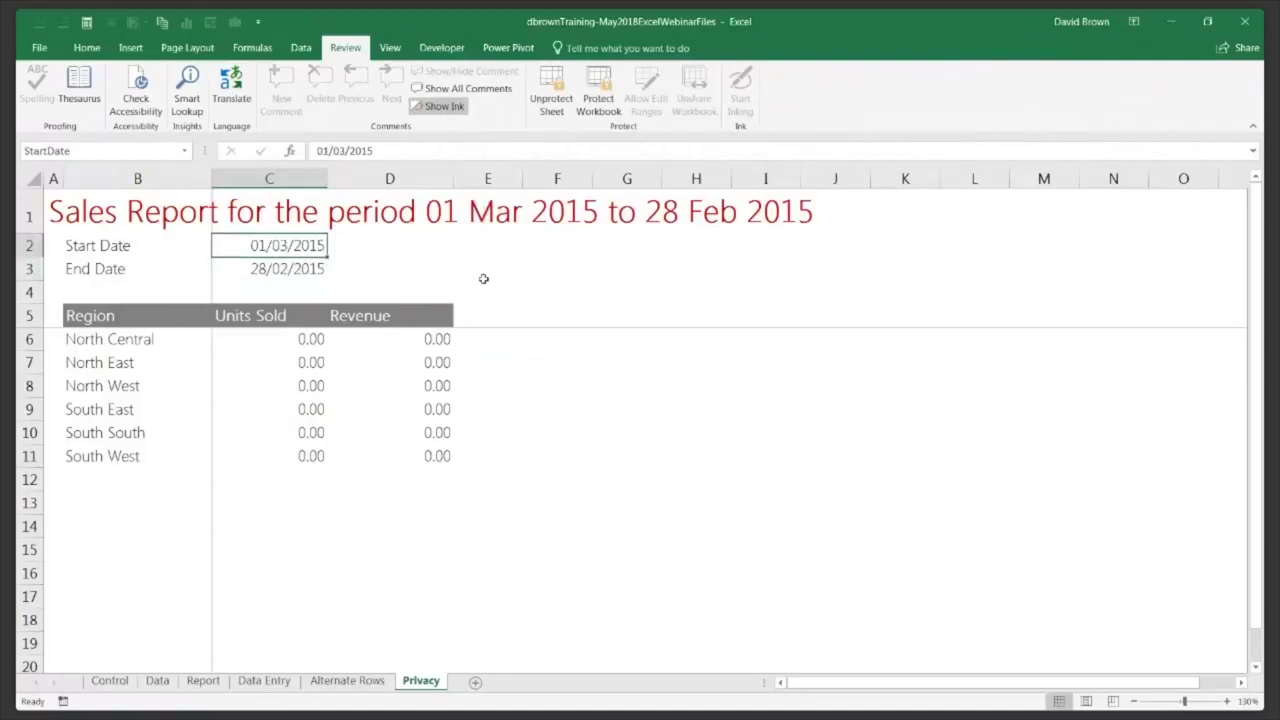
{"action": "key", "text": "Down"}
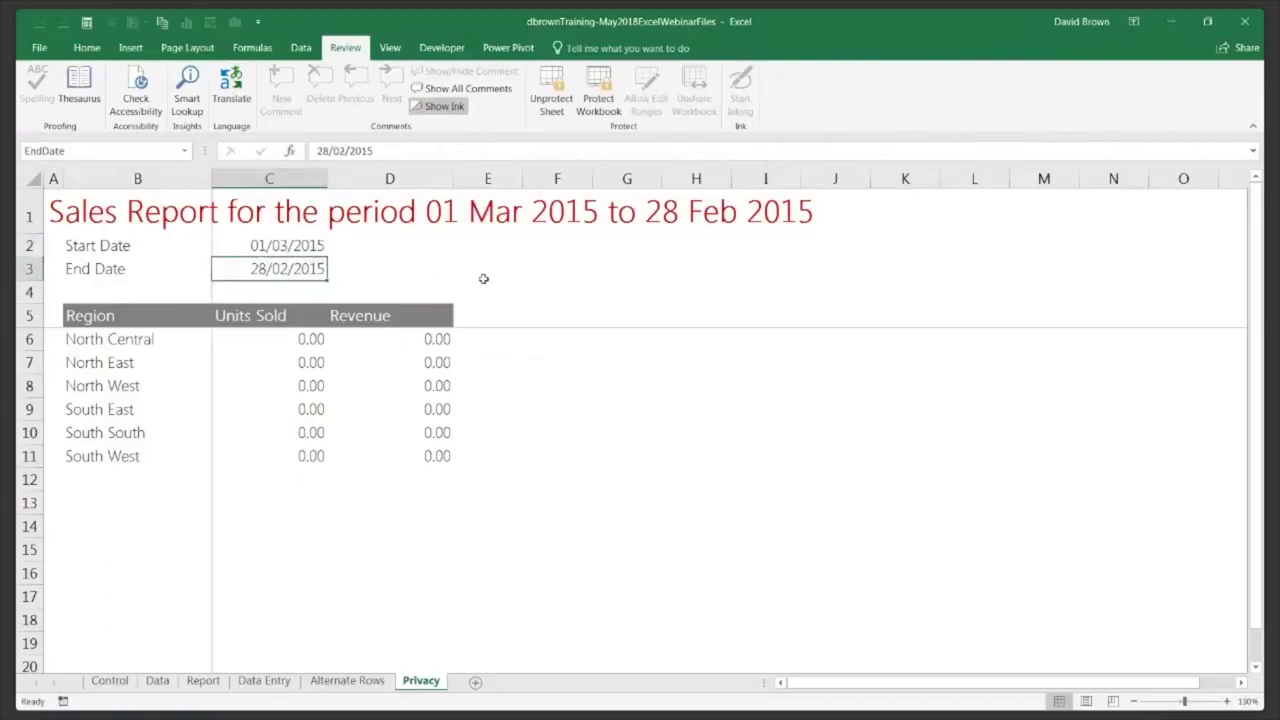
{"action": "key", "text": "Up"}
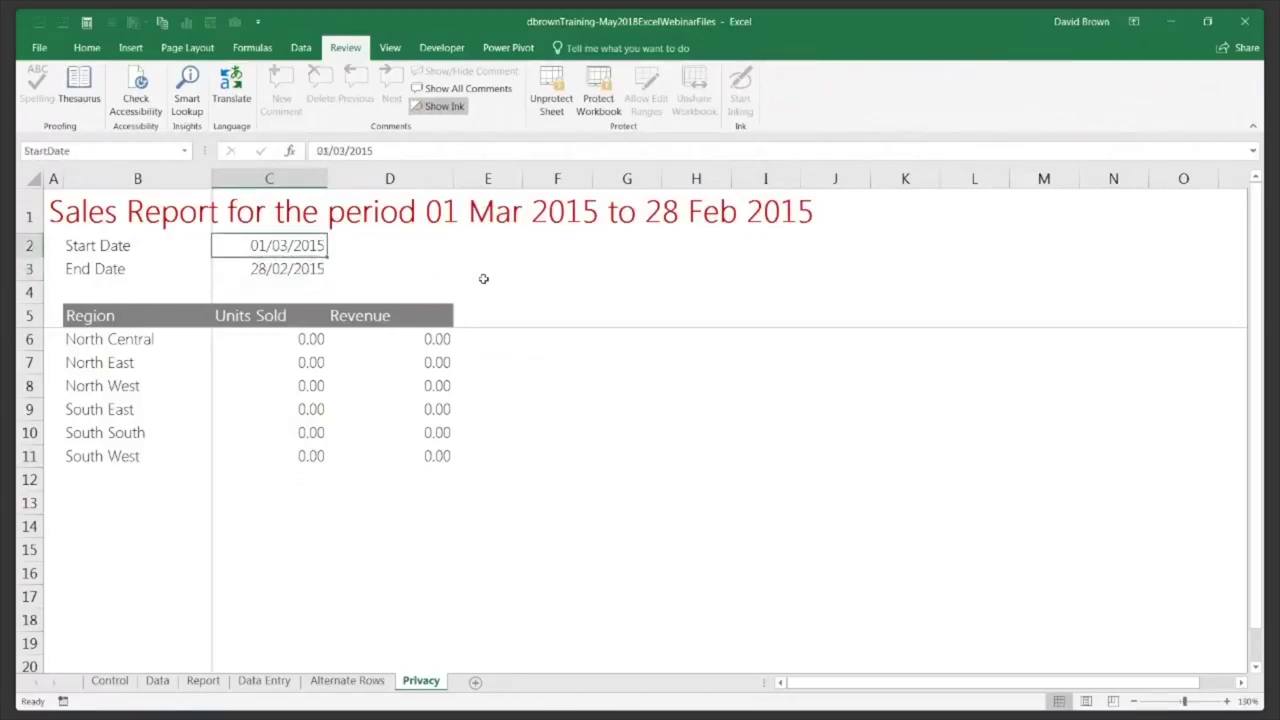
{"action": "key", "text": "Down"}
{"action": "key", "text": "Up"}
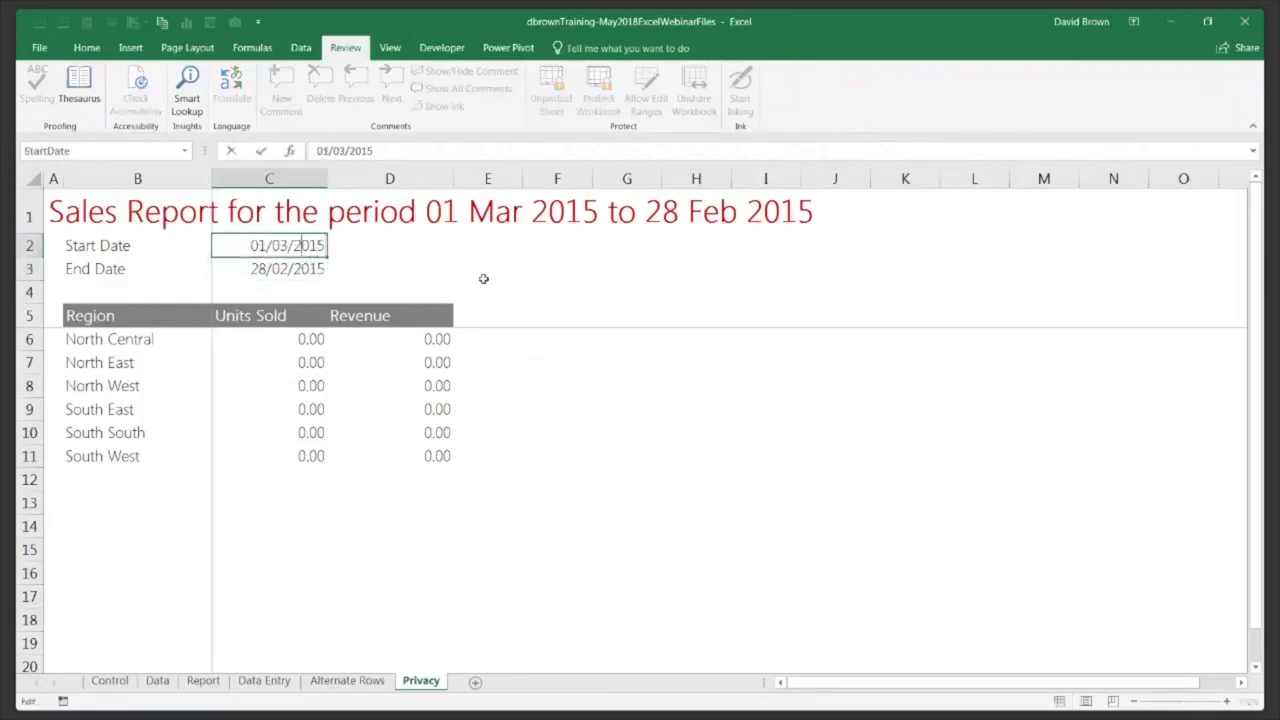
{"action": "key", "text": "shift+Down"}
{"action": "key", "text": "shift+Up"}
{"action": "key", "text": "shift+Up"}
{"action": "key", "text": "shift+Down"}
{"action": "key", "text": "shift+Down"}
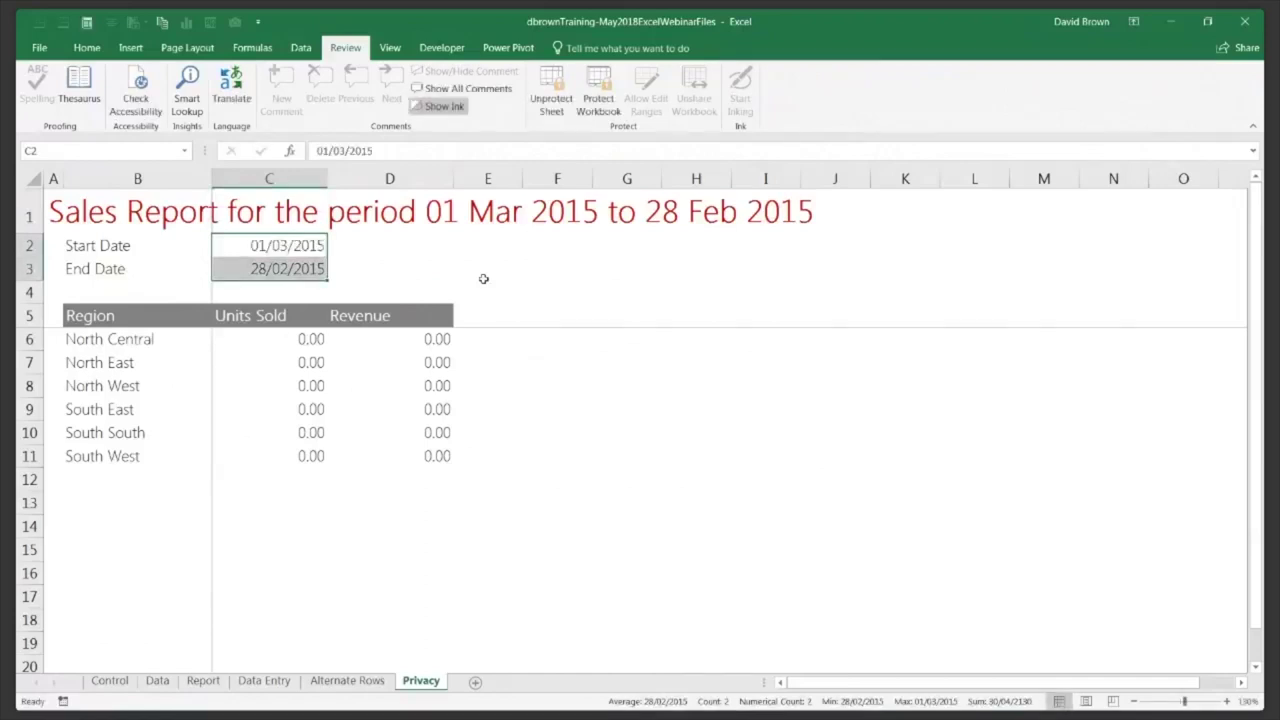
{"action": "key", "text": "ctrl+c"}
{"action": "key", "text": "shift+Up"}
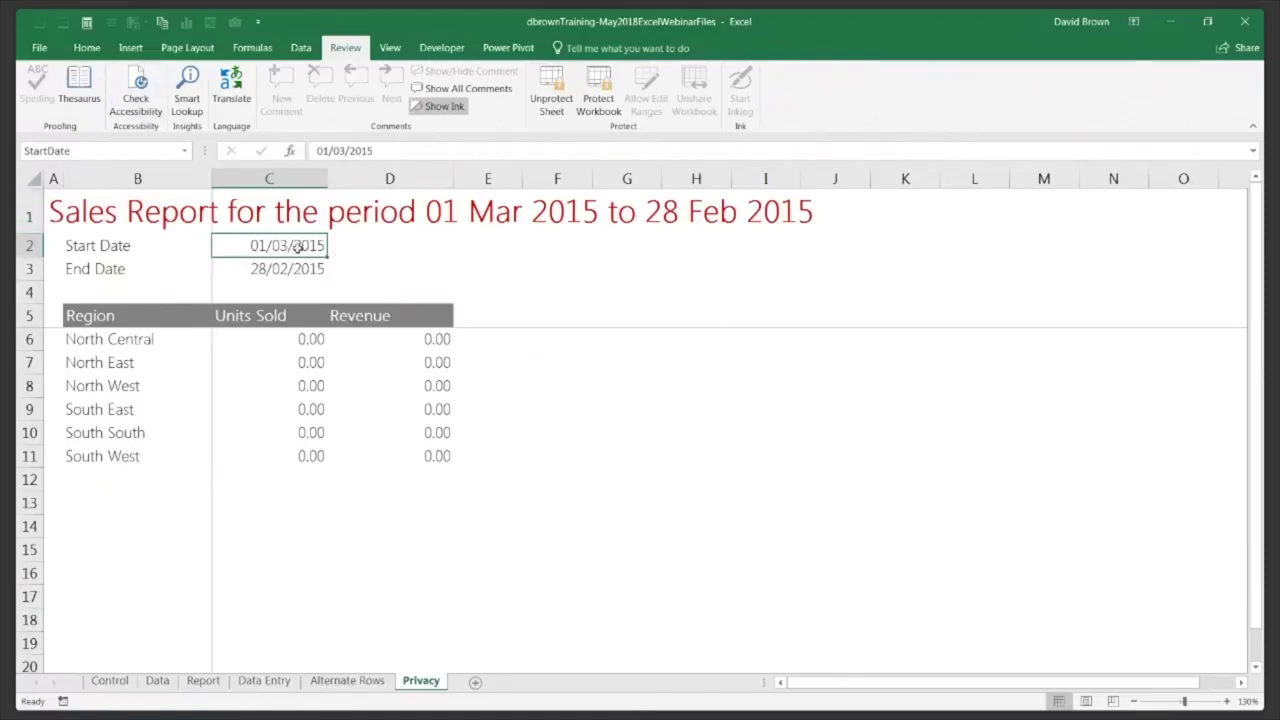
{"action": "key", "text": "shift+Down"}
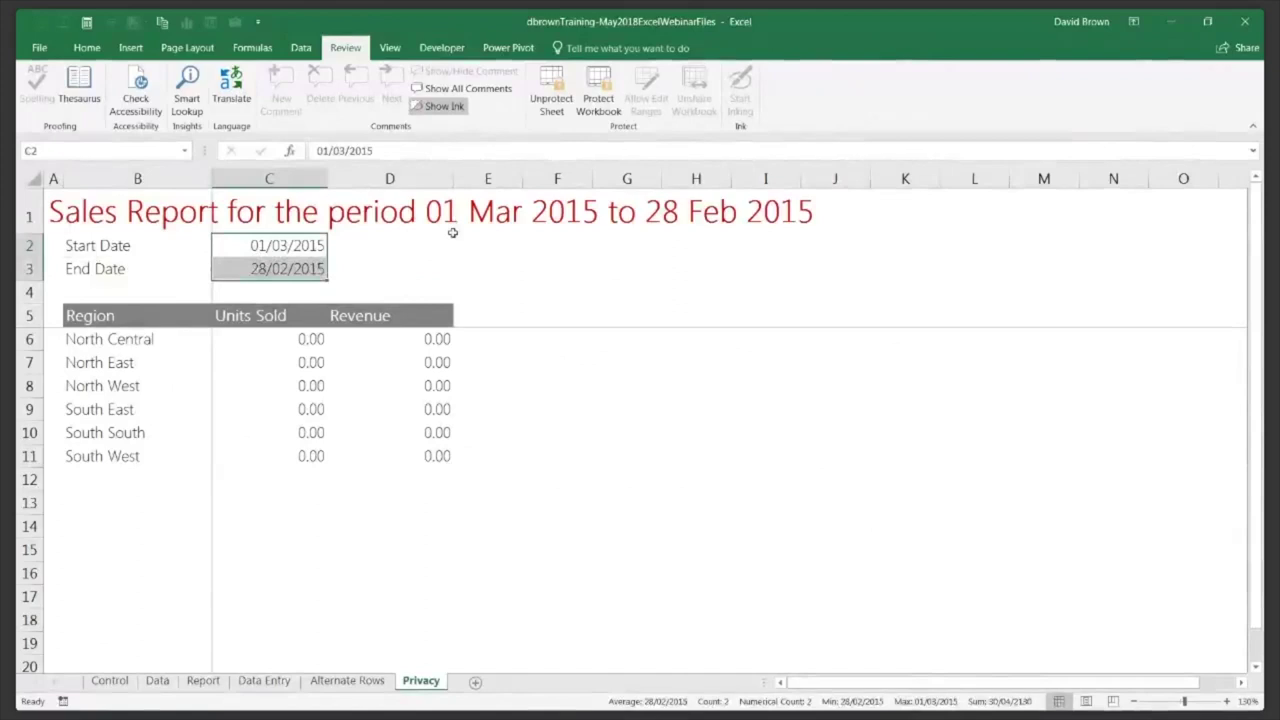
Step: Confirm a cell beside the dates refuses edits, then reselect both date cells
{"action": "left_click", "coordinate": [442, 257]}
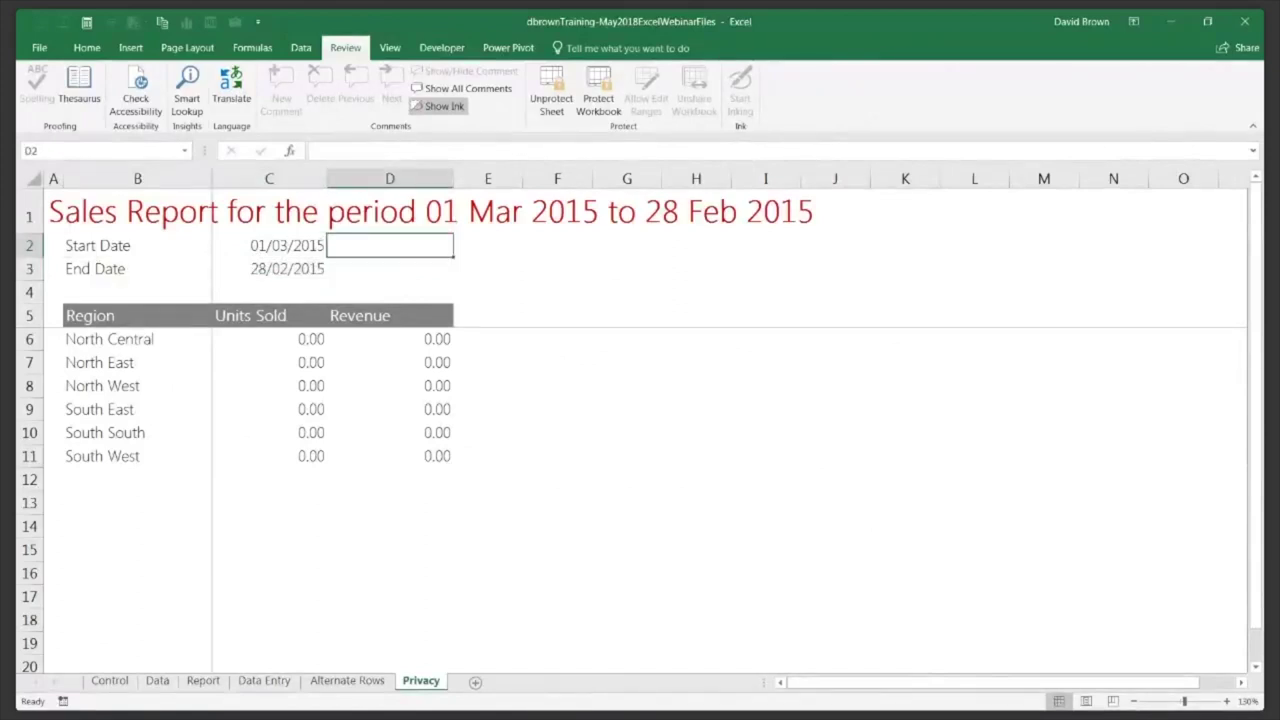
{"action": "double_click", "coordinate": [406, 241]}
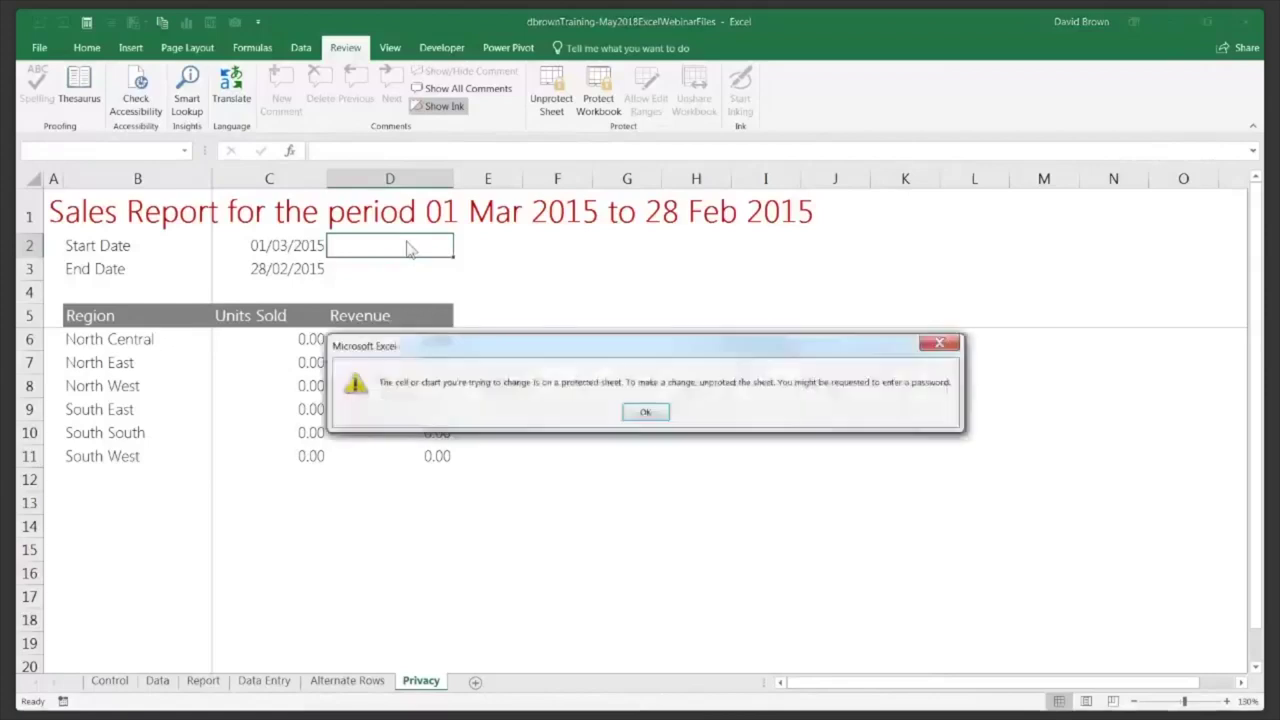
{"action": "key", "text": "Return"}
{"action": "key", "text": "Left"}
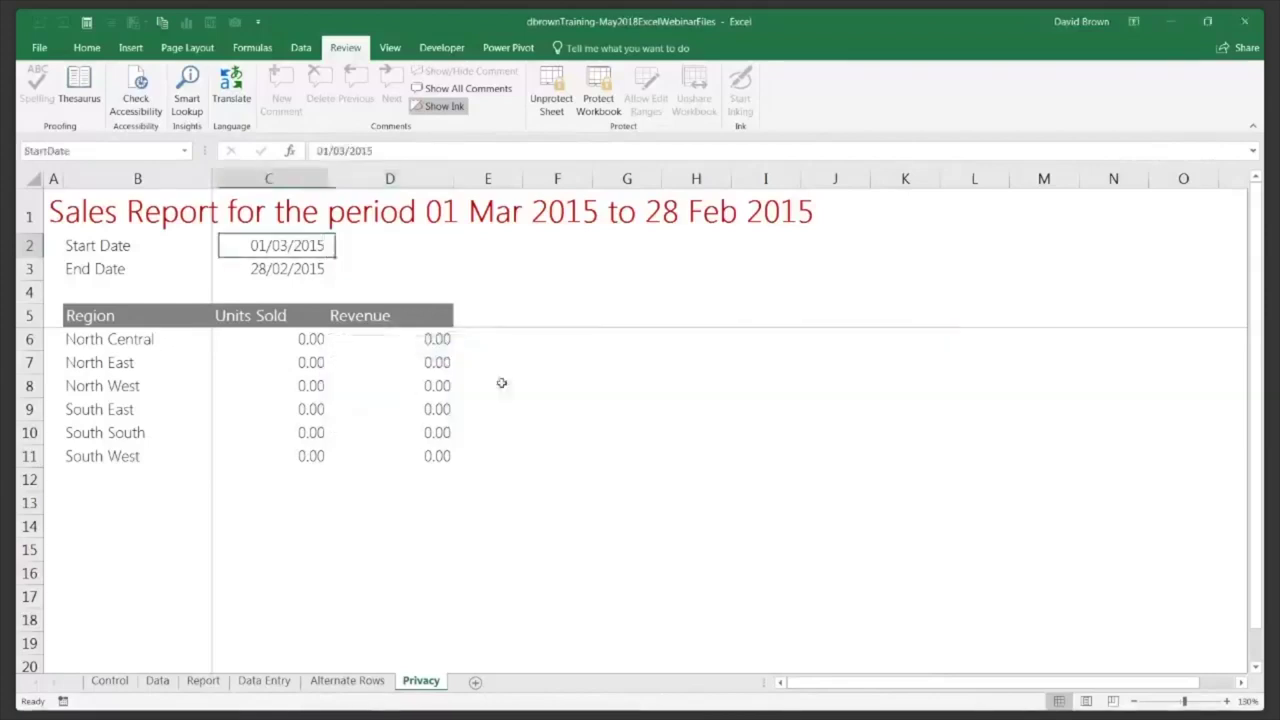
{"action": "key", "text": "shift+Down"}
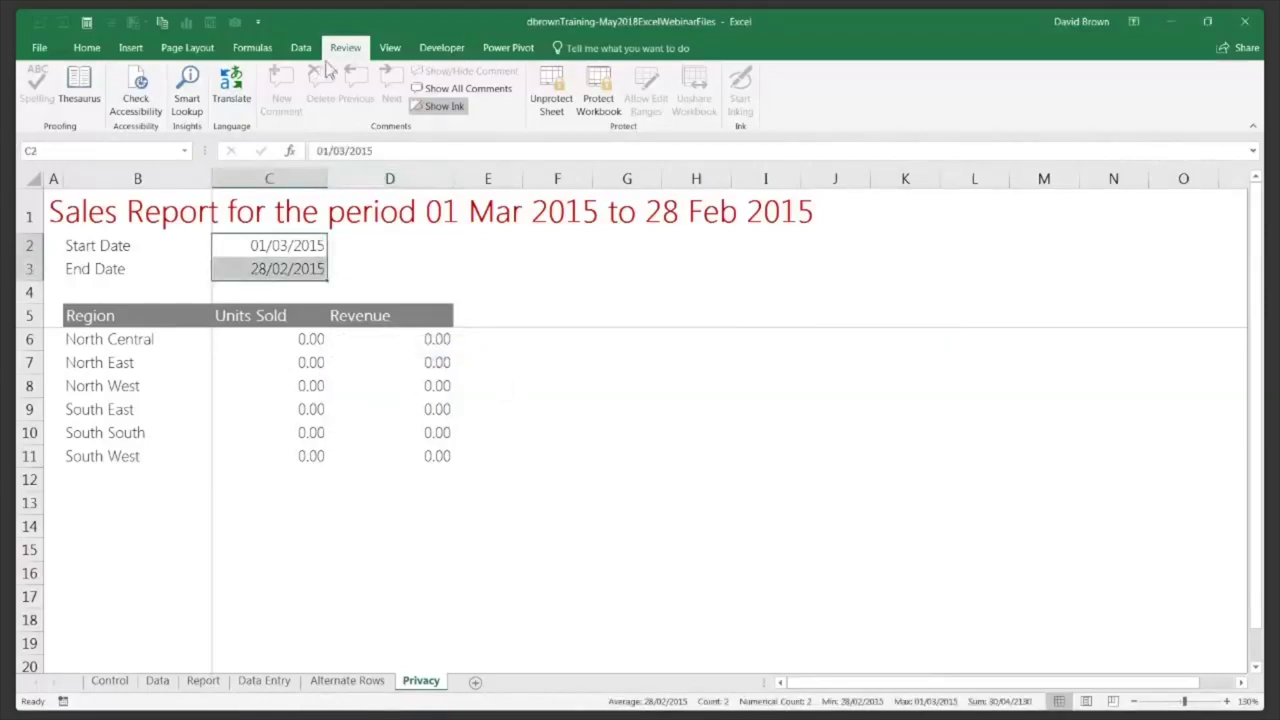
Step: Unprotect the sheet and format both dates as dd-mmm-yy with Ctrl+#
{"action": "left_click", "coordinate": [549, 100]}
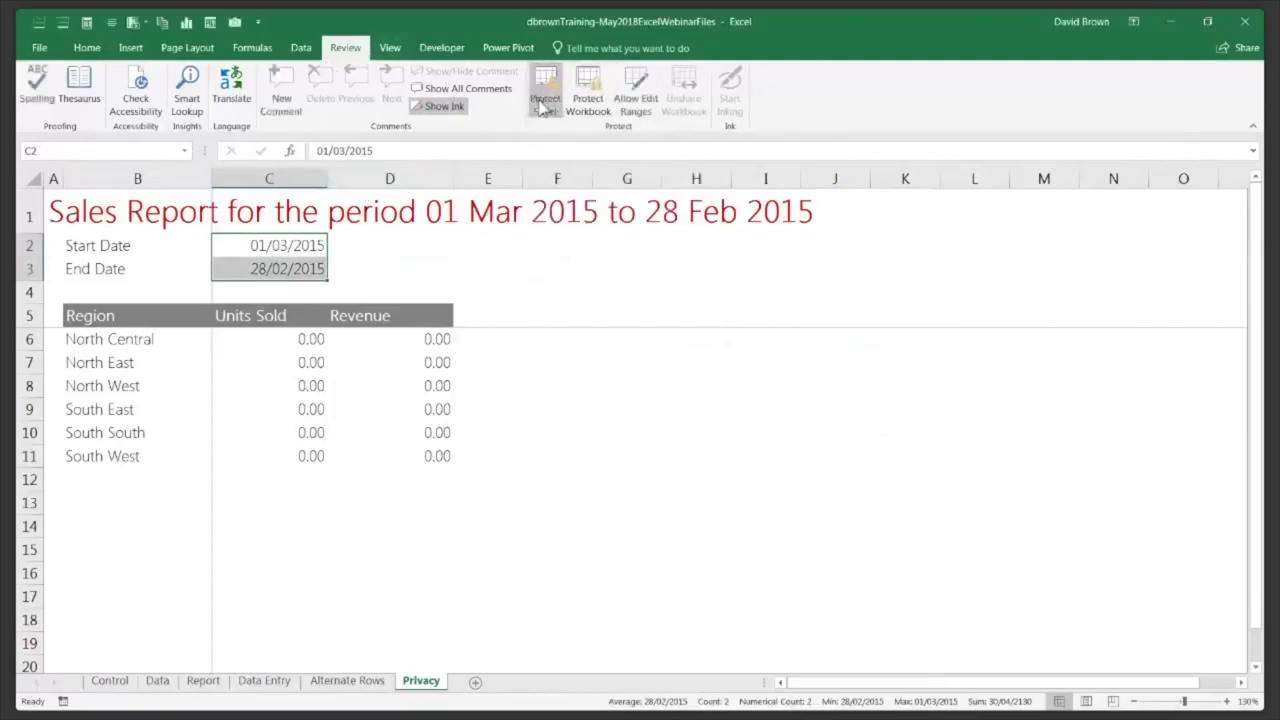
{"action": "key", "text": "shift+Down"}
{"action": "left_click", "coordinate": [300, 245]}
{"action": "key", "text": "shift+Down"}
{"action": "key", "text": "ctrl+shift+3"}
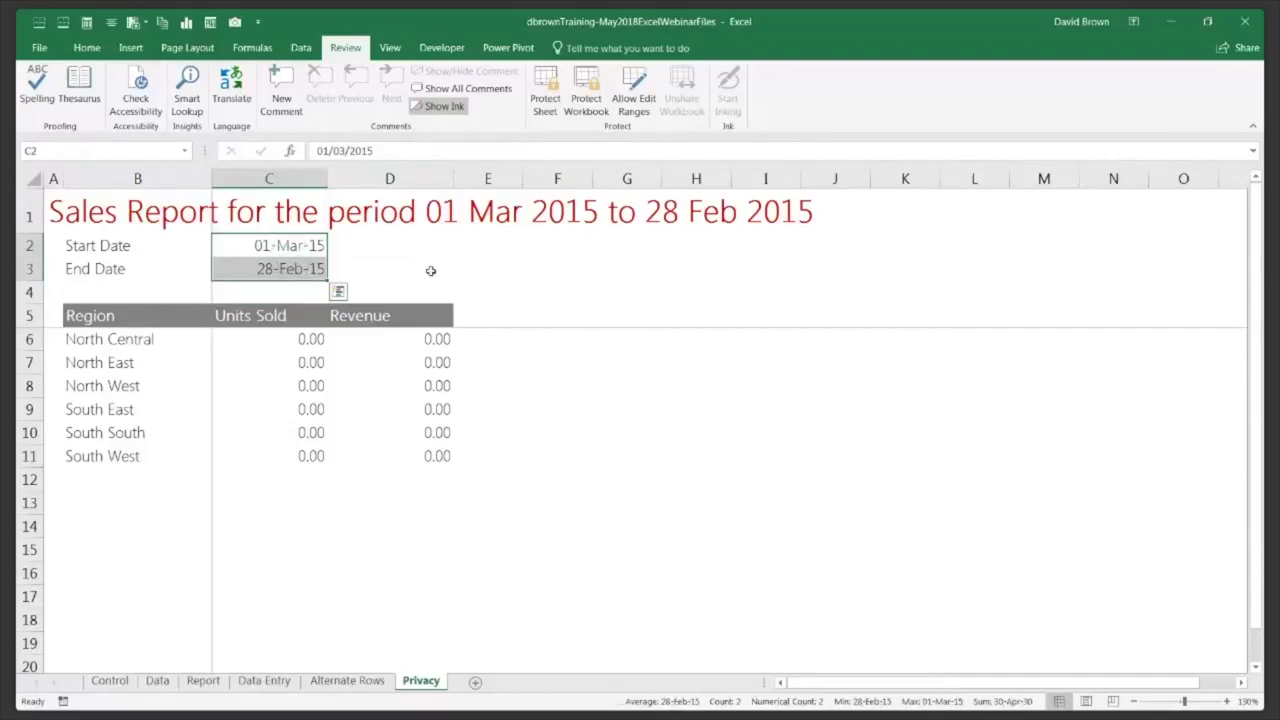
Step: Type the note 'CTRL + #' in E2 beside the dates
{"action": "key", "text": "Right"}
{"action": "key", "text": "Right"}
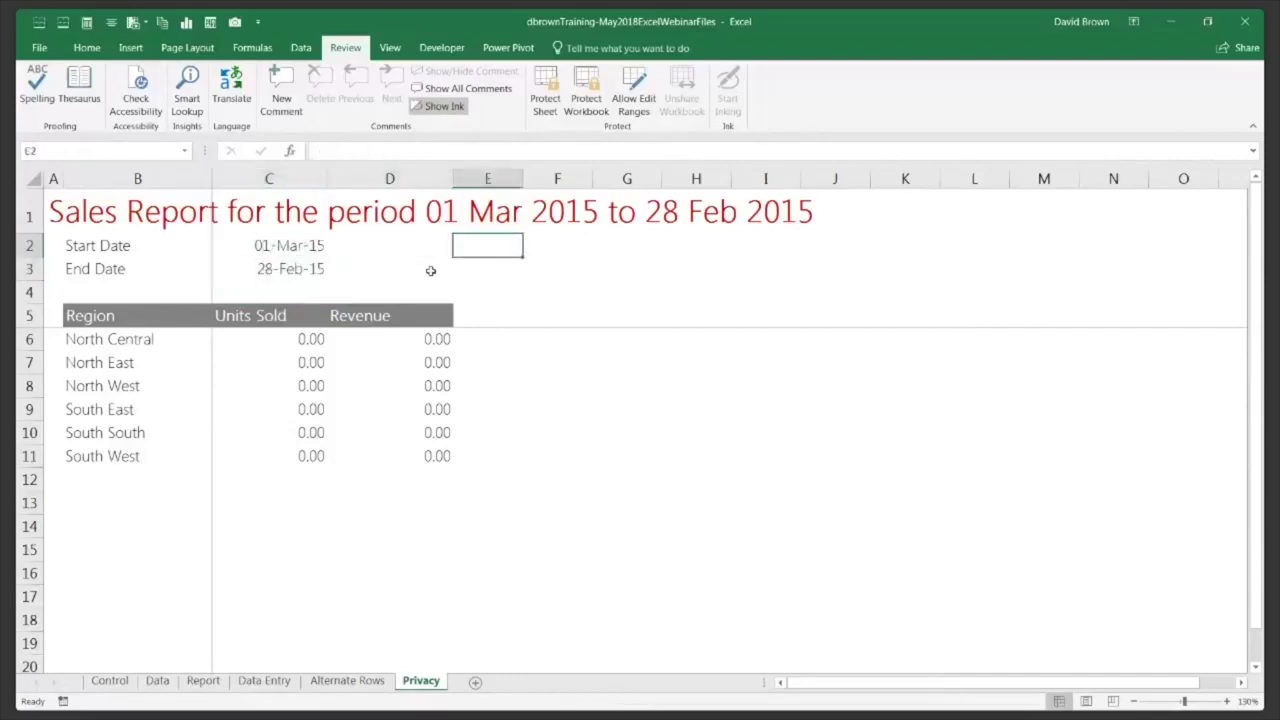
{"action": "type", "text": "CTRL "}
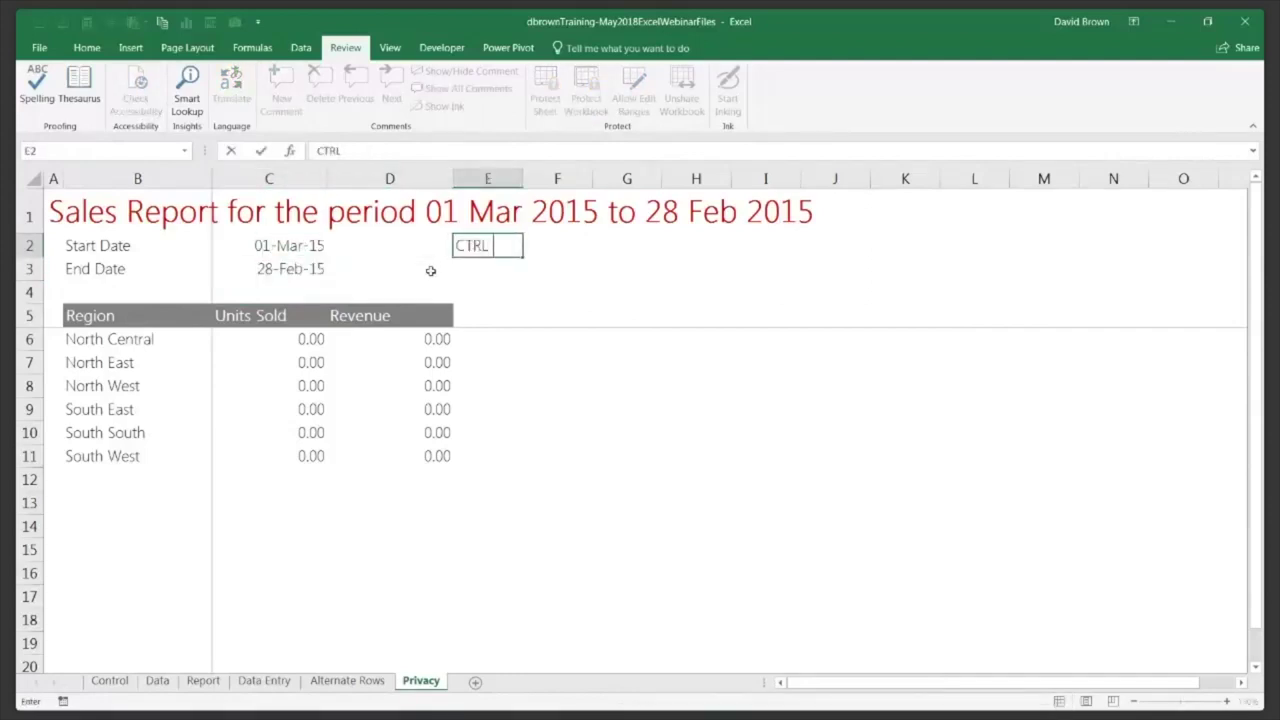
{"action": "type", "text": "+ #"}
{"action": "left_click", "coordinate": [430, 270]}
Step: Enter 3 jan 2015 as the new Start Date in C2
{"action": "key", "text": "Left"}
{"action": "key", "text": "Up"}
{"action": "key", "text": "shift+Down"}
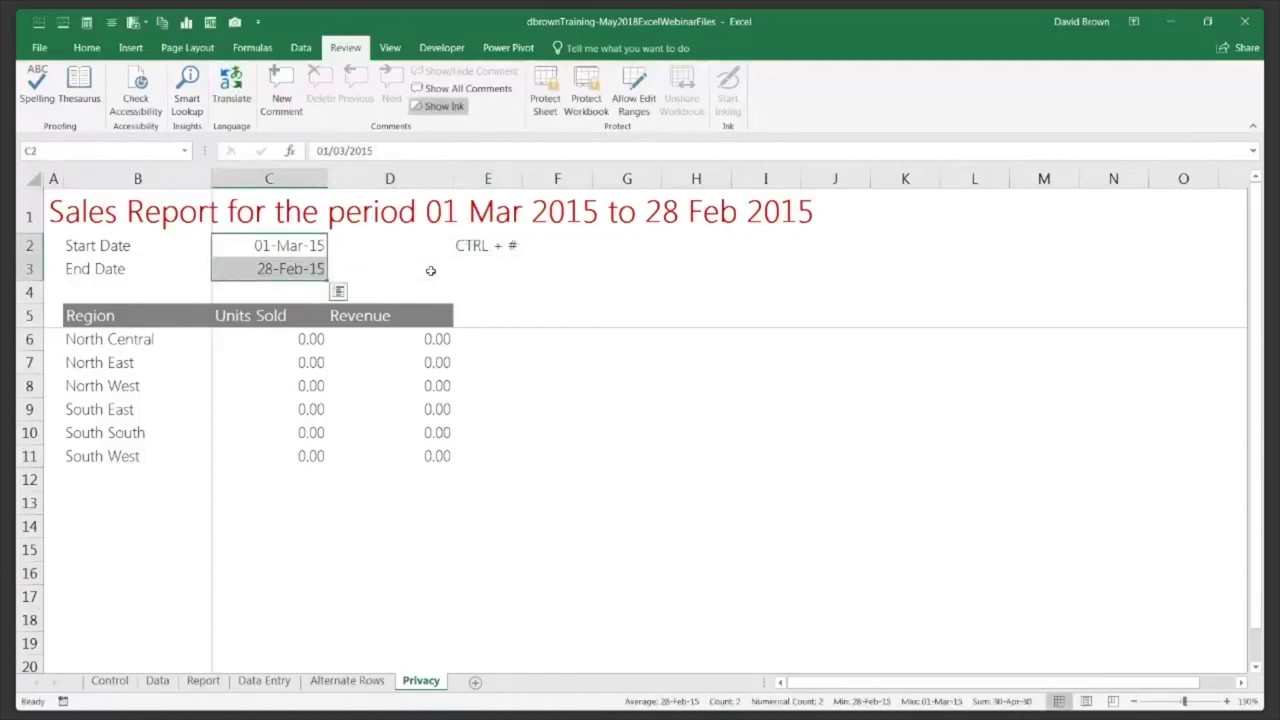
{"action": "type", "text": "1"}
{"action": "key", "text": "BackSpace"}
{"action": "type", "text": "3"}
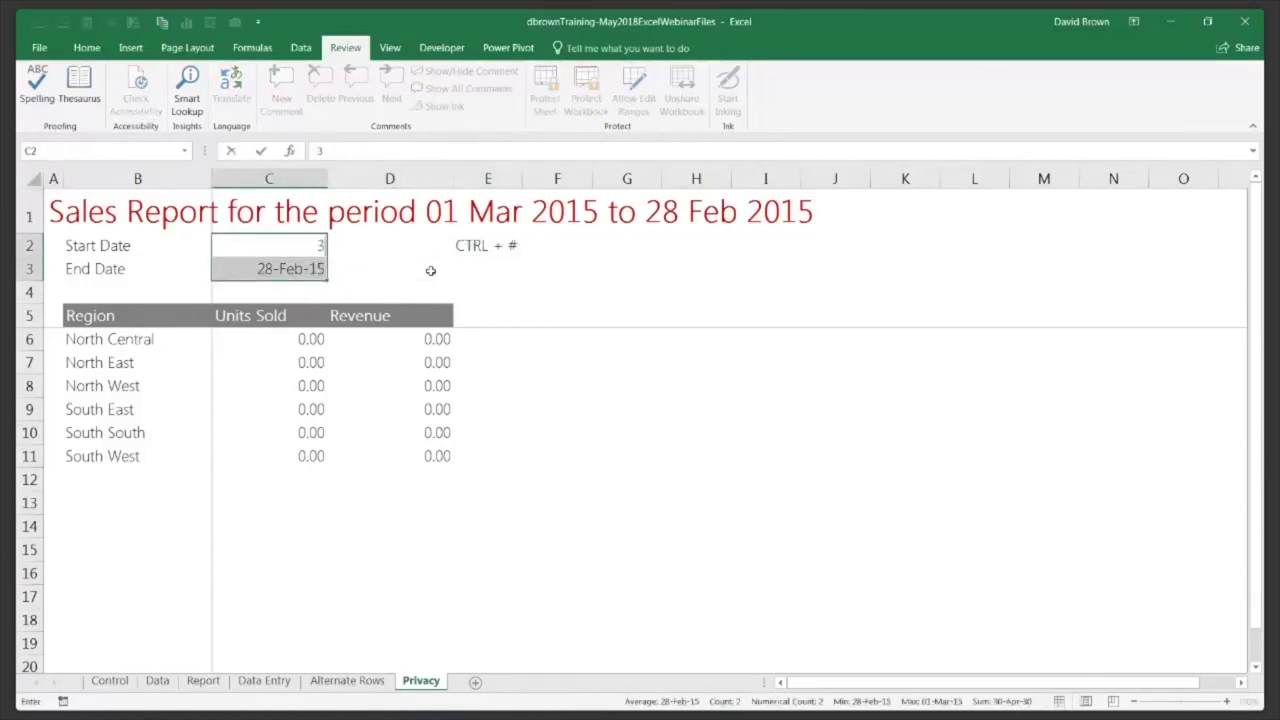
{"action": "type", "text": " jan 201"}
{"action": "type", "text": "5"}
{"action": "key", "text": "Return"}
{"action": "key", "text": "Up"}
Step: Type a test entry into an empty cell, then cancel it with Escape
{"action": "key", "text": "Right"}
{"action": "key", "text": "Right"}
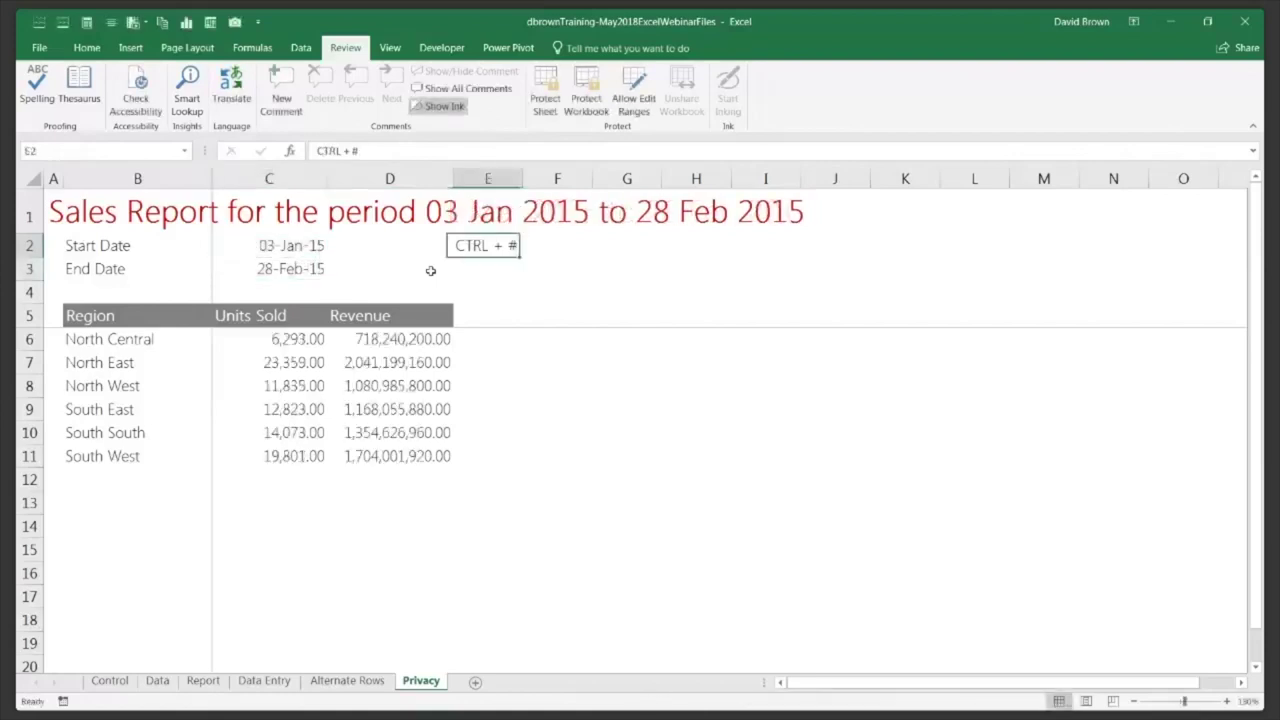
{"action": "key", "text": "Left"}
{"action": "key", "text": "Left"}
{"action": "key", "text": "Down"}
{"action": "key", "text": "Down"}
{"action": "key", "text": "Down"}
{"action": "key", "text": "Down"}
{"action": "key", "text": "Down"}
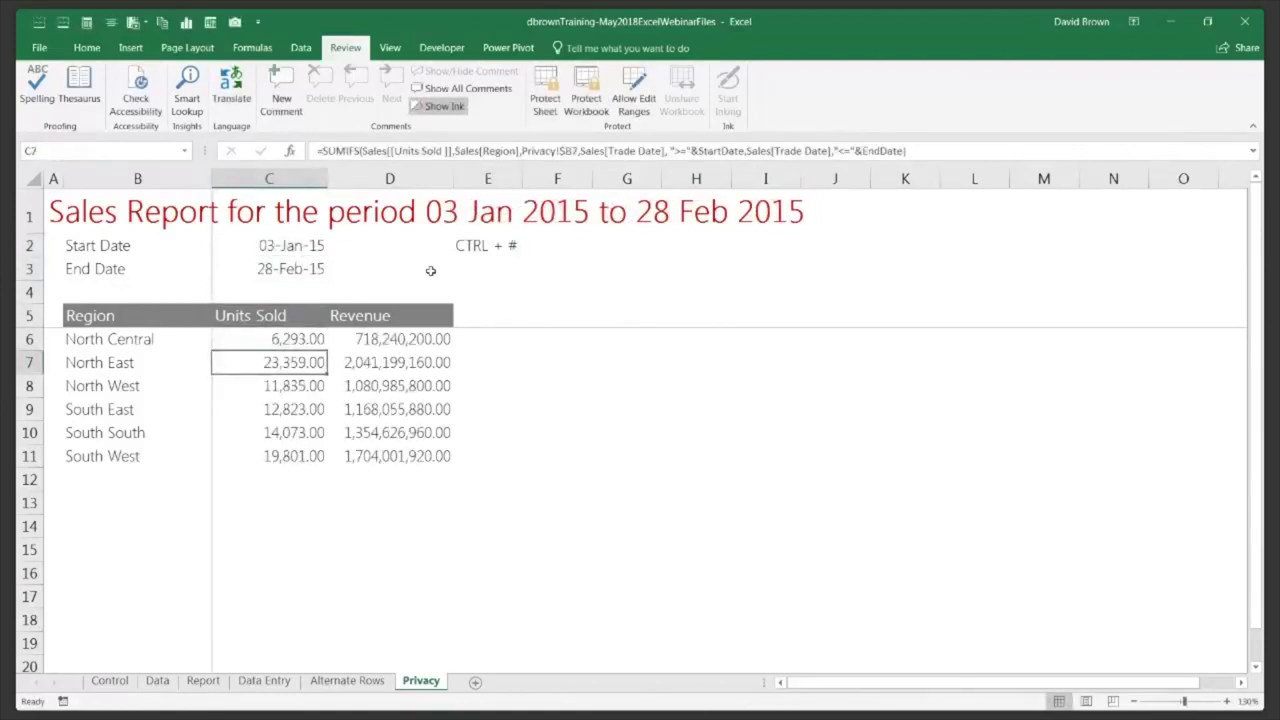
{"action": "left_click", "coordinate": [430, 270]}
{"action": "type", "text": "sadfdsf"}
{"action": "key", "text": "Escape"}
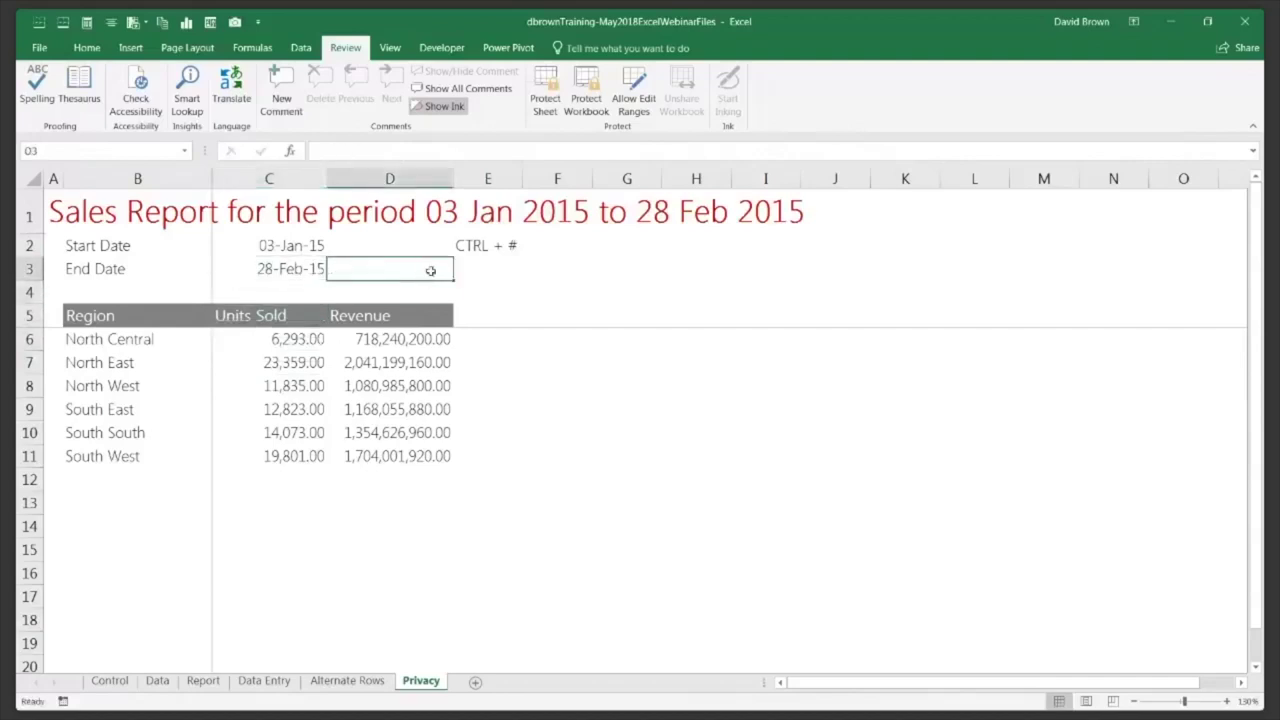
{"action": "key", "text": "Down"}
{"action": "key", "text": "Left"}
{"action": "key", "text": "alt+t"}
Step: Reapply sheet protection via Alt+T+P and check that typing into a cell is refused
{"action": "key", "text": "p"}
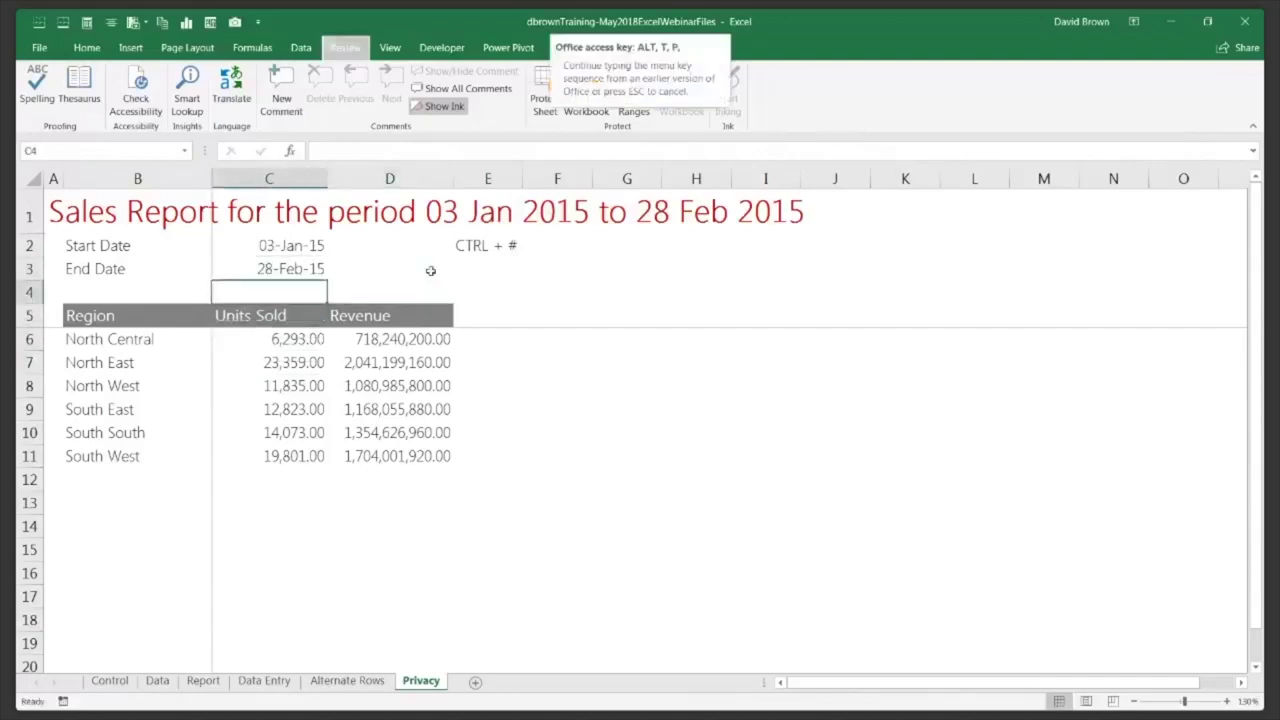
{"action": "key", "text": "p"}
{"action": "key", "text": "Return"}
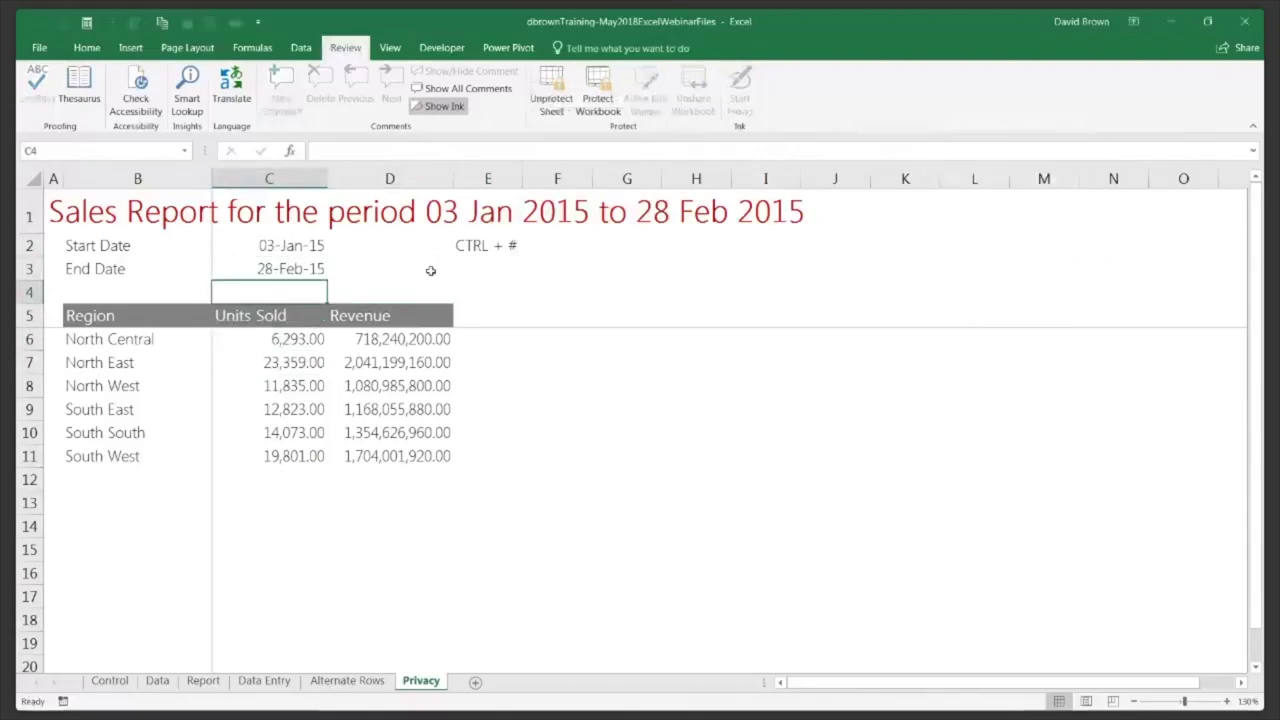
{"action": "key", "text": "Right"}
{"action": "key", "text": "Right"}
{"action": "key", "text": "s"}
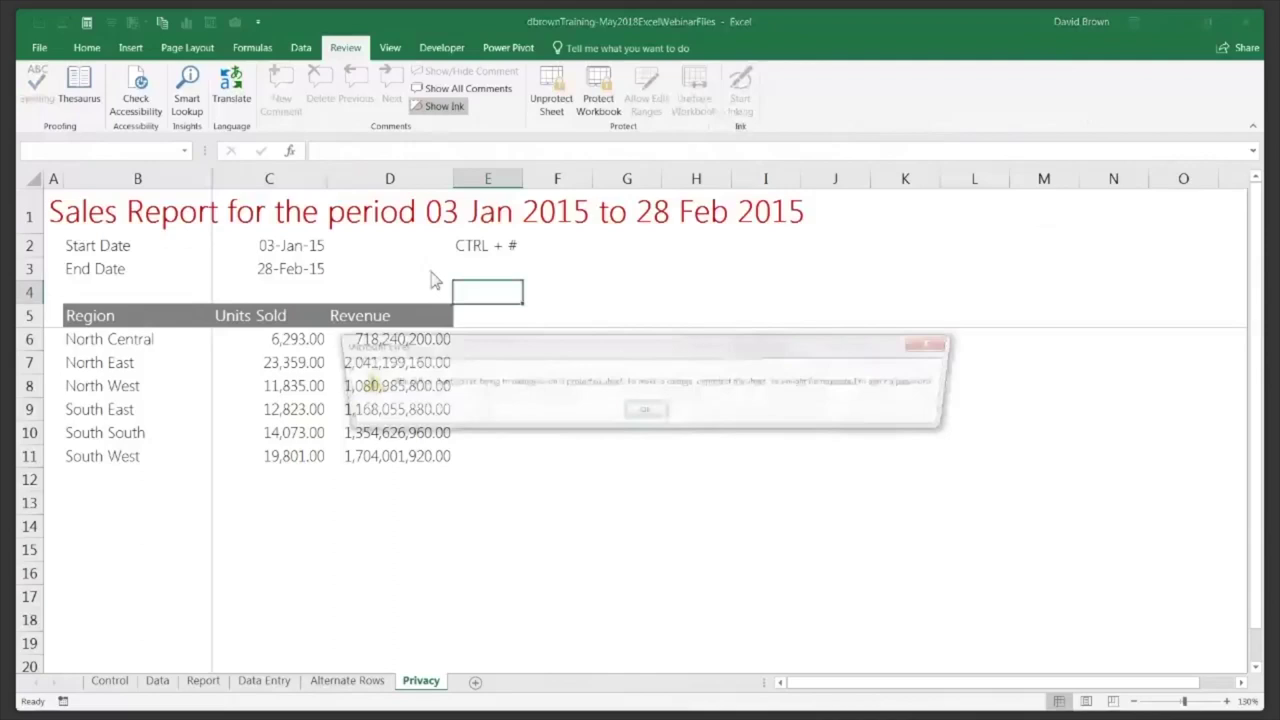
{"action": "key", "text": "Return"}
{"action": "key", "text": "Down"}
{"action": "key", "text": "Down"}
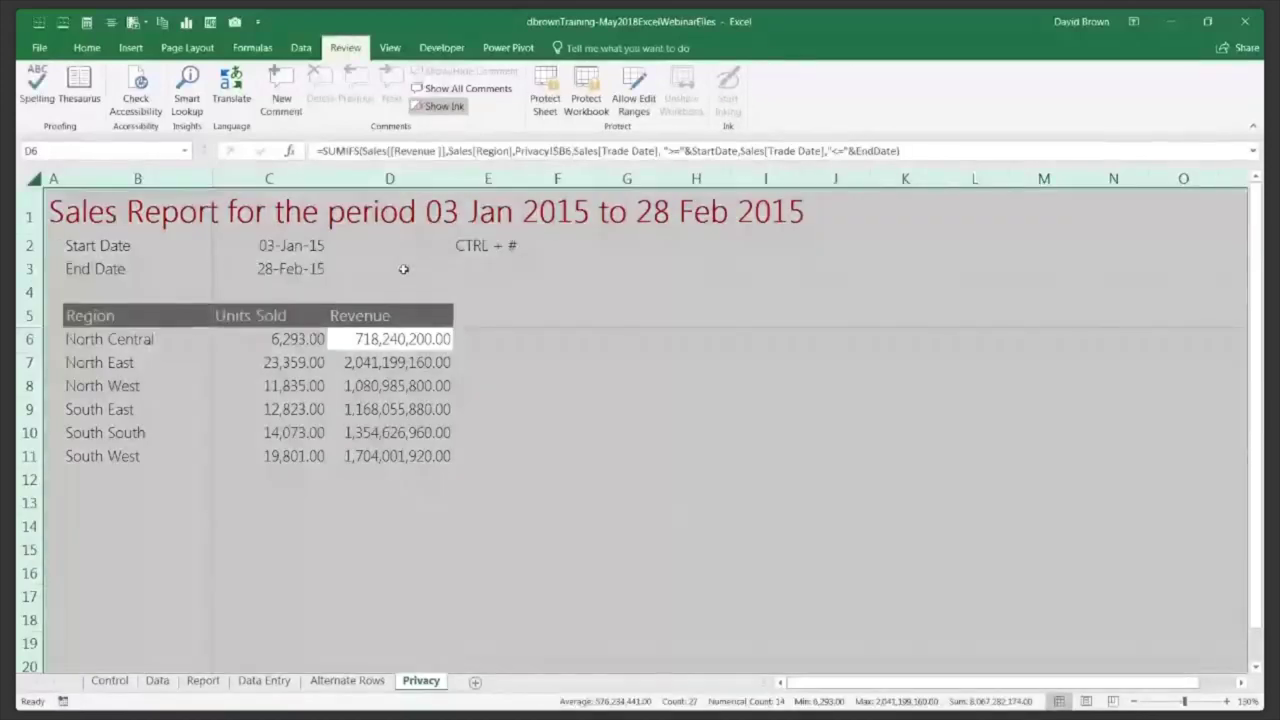
{"action": "left_click", "coordinate": [110, 681]}
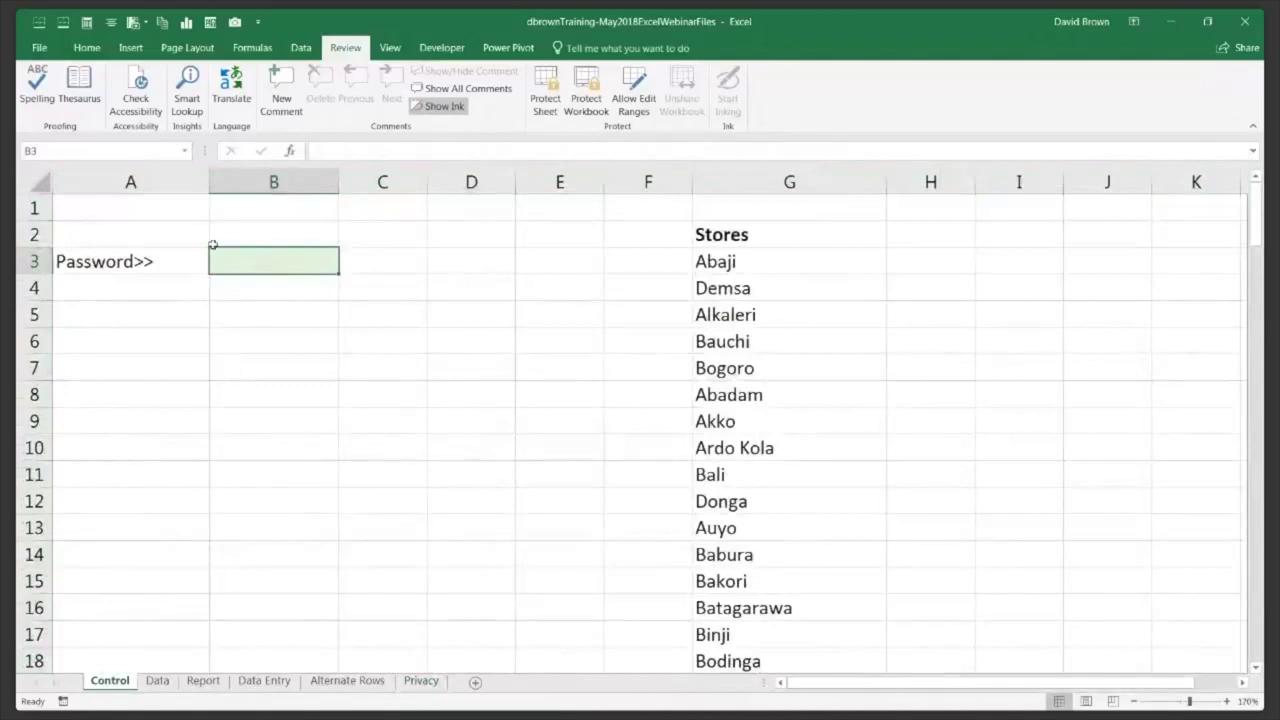
{"action": "left_click", "coordinate": [247, 288]}
{"action": "left_click", "coordinate": [259, 259]}
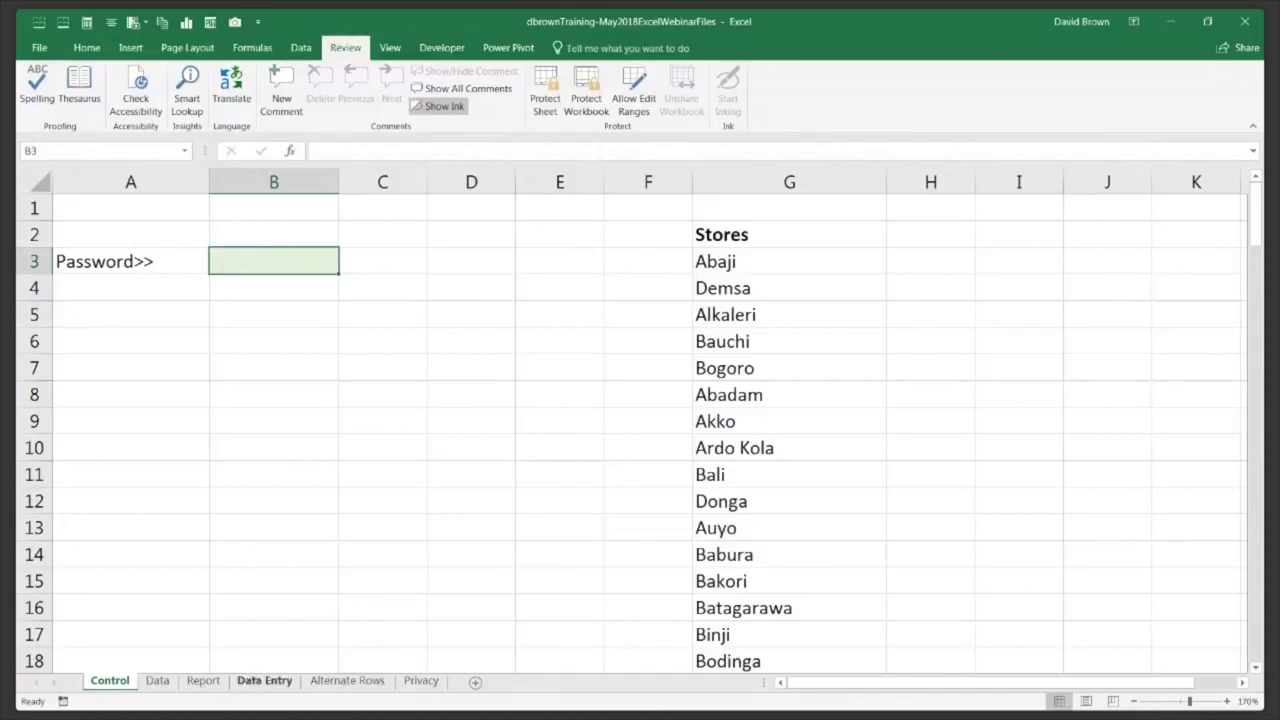
{"action": "left_click", "coordinate": [419, 682]}
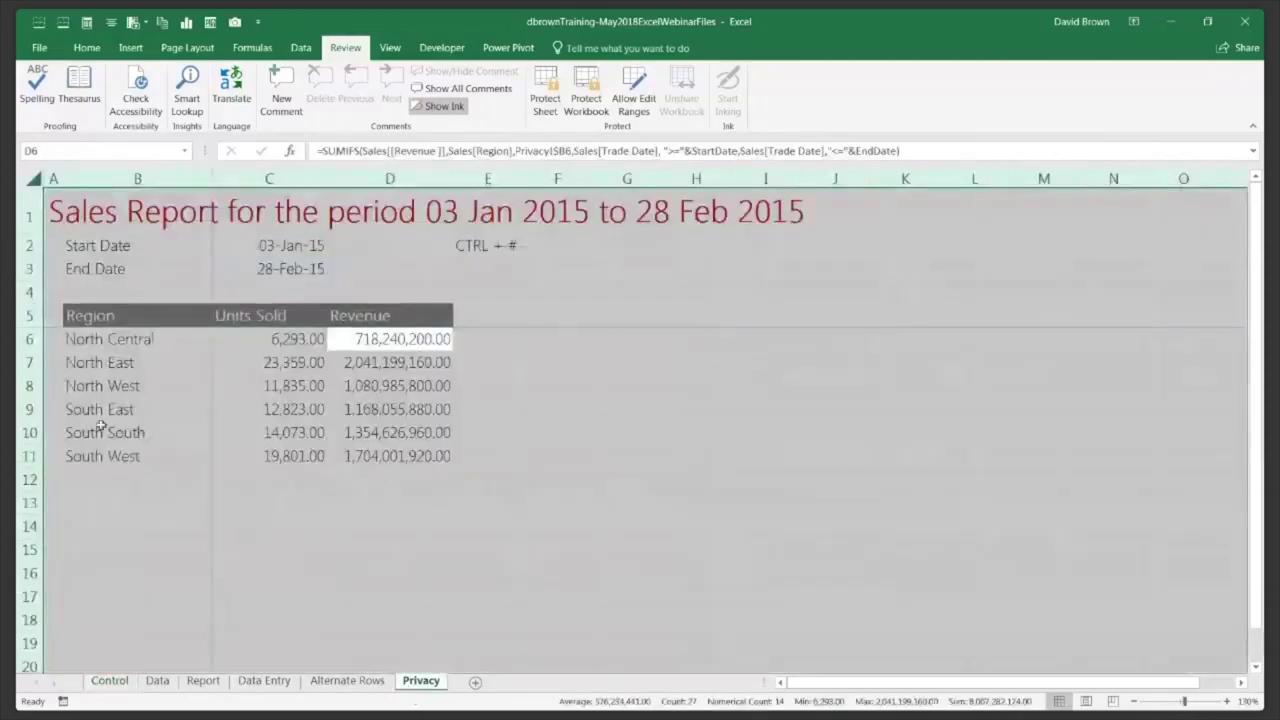
{"action": "left_click", "coordinate": [305, 284]}
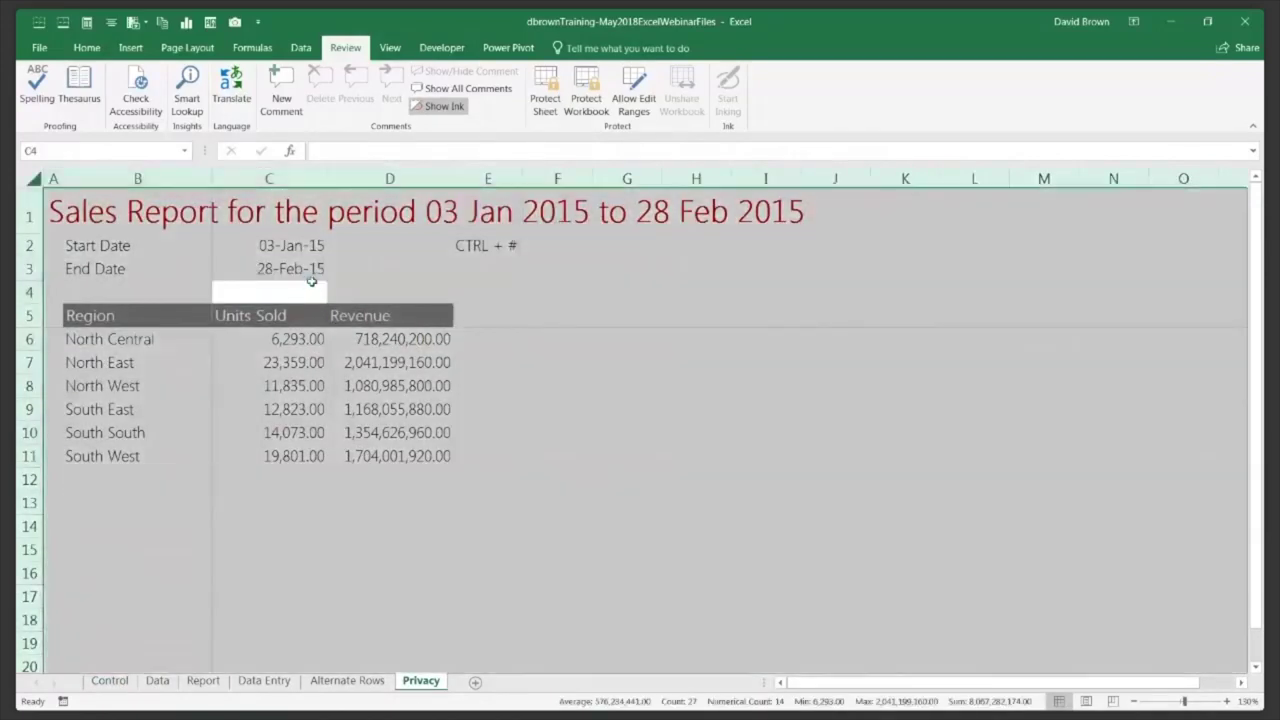
Step: Start a new conditional formatting rule of the 'Use a formula' type
{"action": "left_click", "coordinate": [87, 48]}
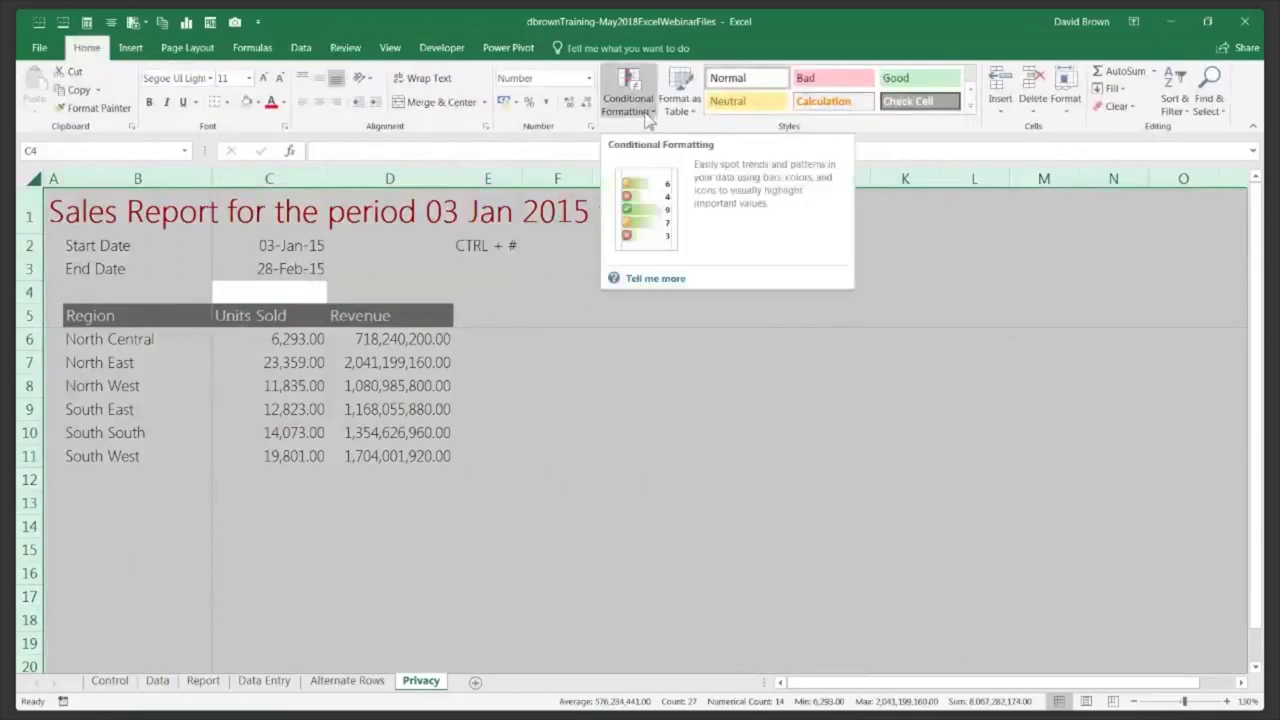
{"action": "left_click", "coordinate": [645, 117]}
{"action": "left_click", "coordinate": [670, 312]}
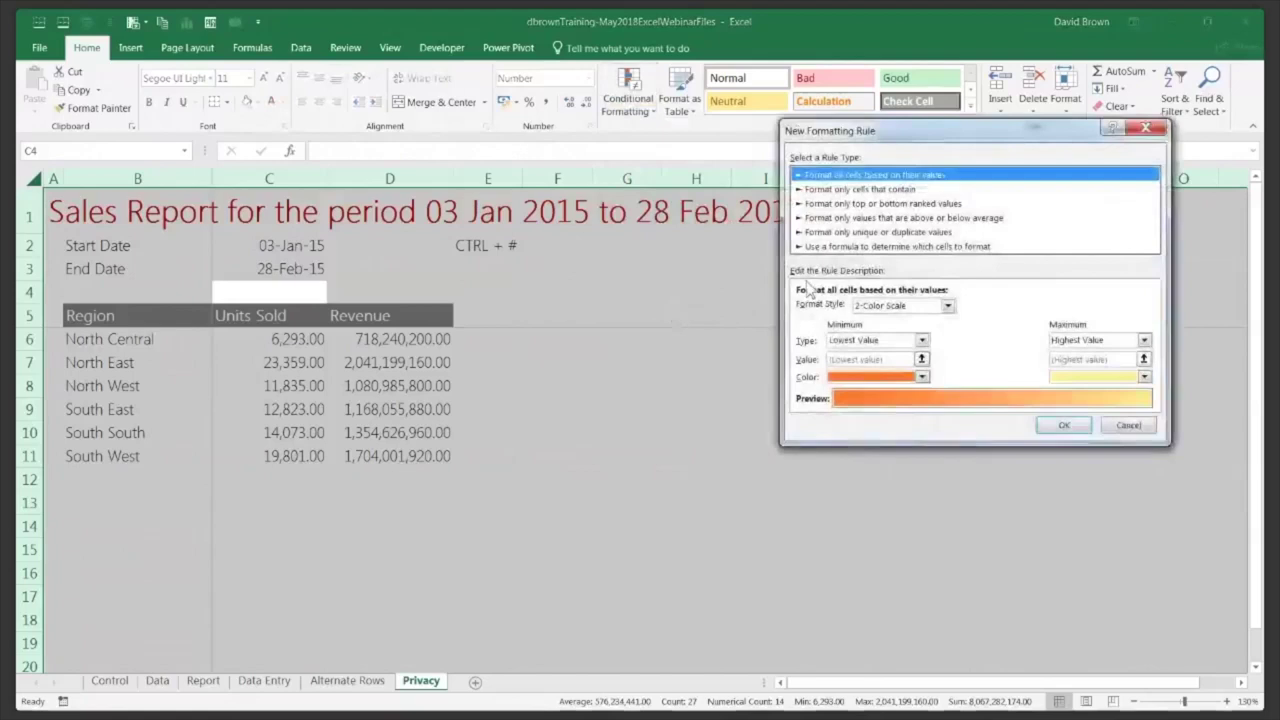
{"action": "left_click", "coordinate": [832, 247]}
{"action": "left_click", "coordinate": [813, 309]}
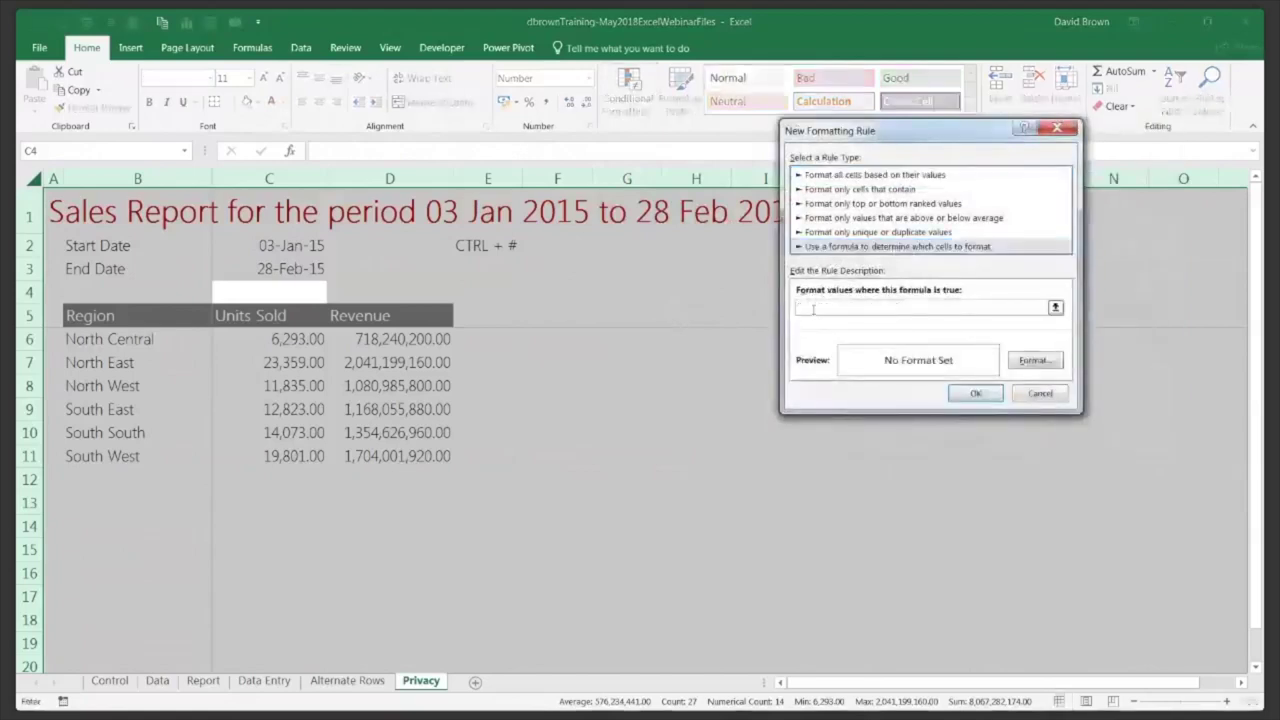
{"action": "type", "text": "="}
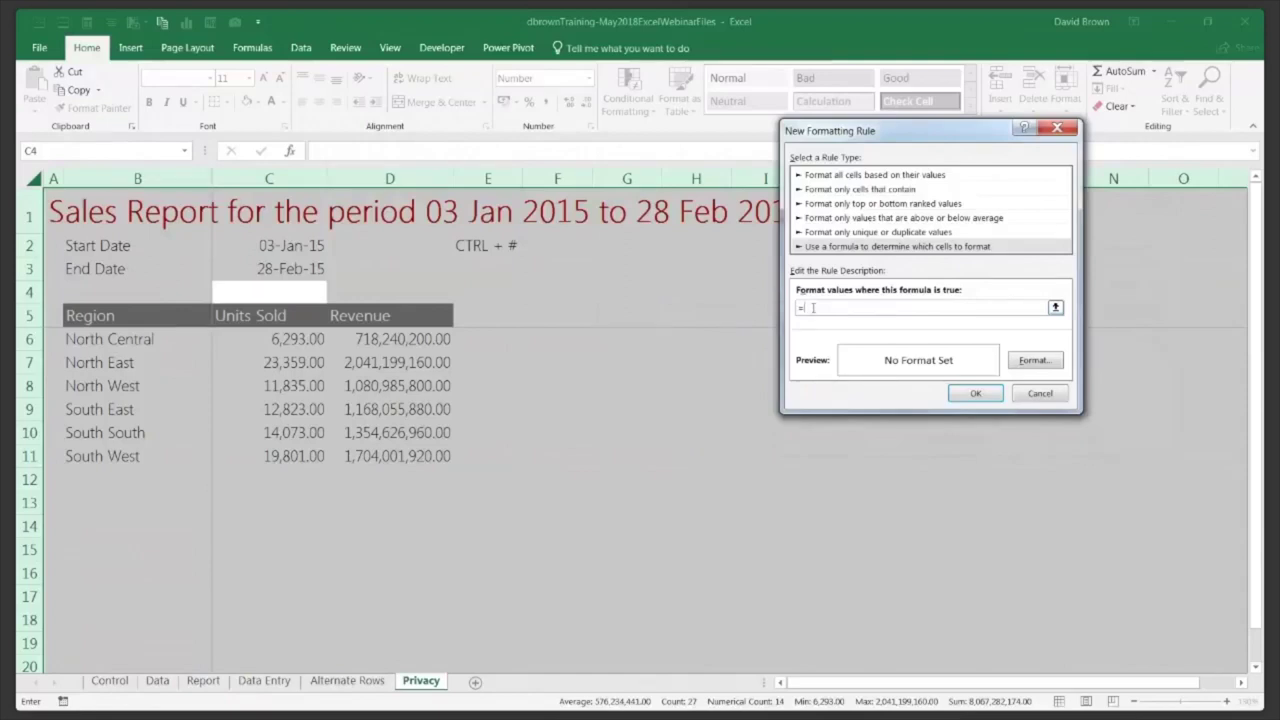
{"action": "left_click", "coordinate": [108, 681]}
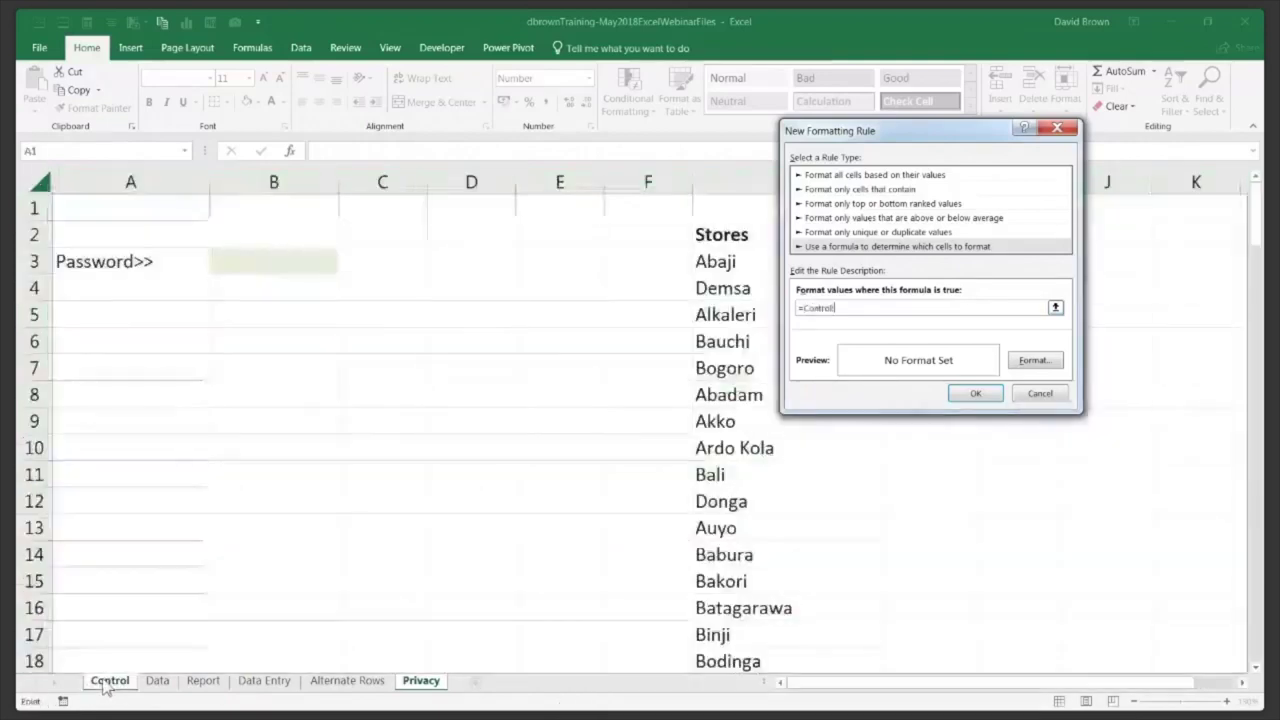
{"action": "left_click", "coordinate": [289, 255]}
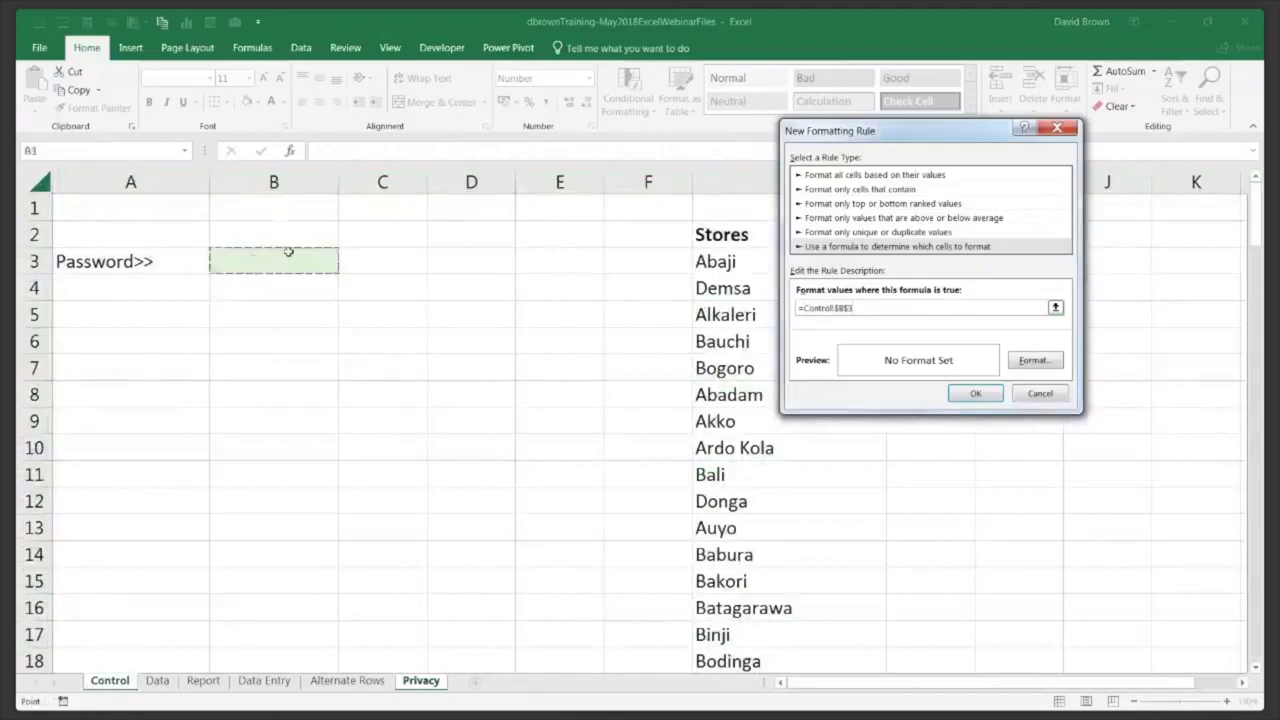
{"action": "type", "text": "<>$I"}
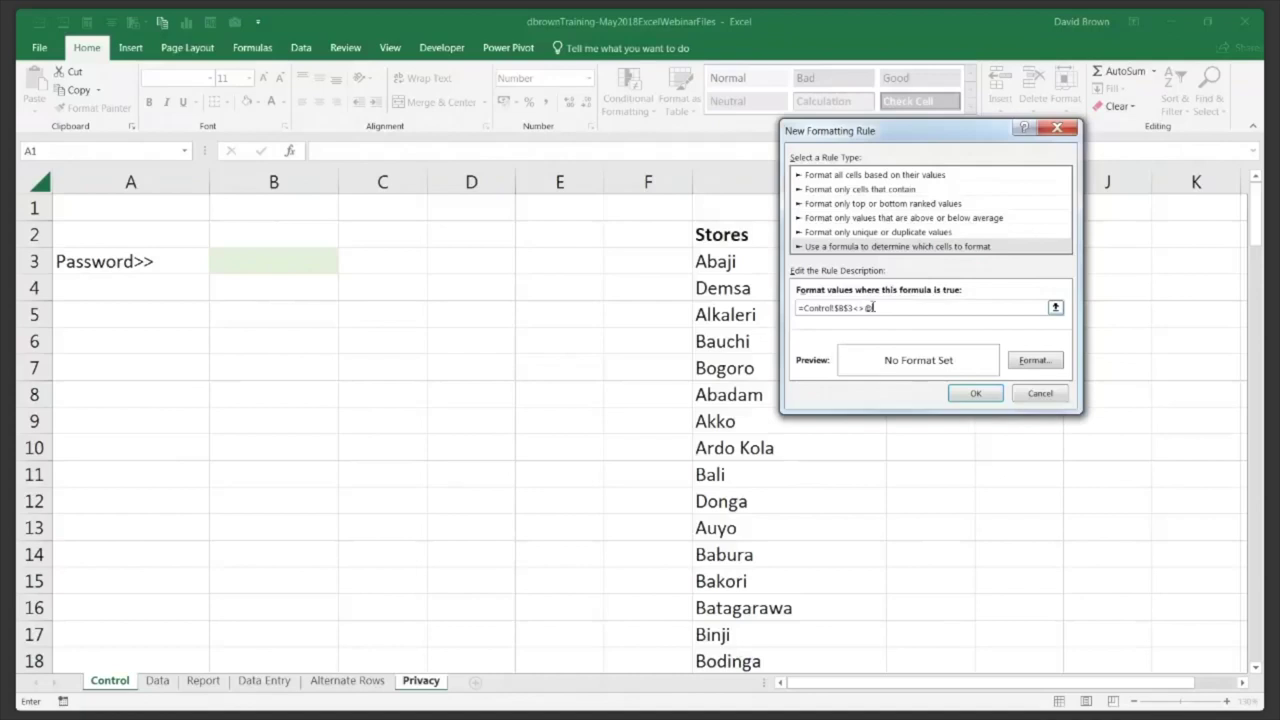
{"action": "type", "text": "Password\""}
{"action": "left_click", "coordinate": [806, 308]}
{"action": "type", "text": "not("}
{"action": "left_click", "coordinate": [869, 308]}
{"action": "left_click", "coordinate": [820, 308]}
{"action": "key", "text": "BackSpace"}
{"action": "key", "text": "BackSpace"}
{"action": "key", "text": "BackSpace"}
{"action": "key", "text": "BackSpace"}
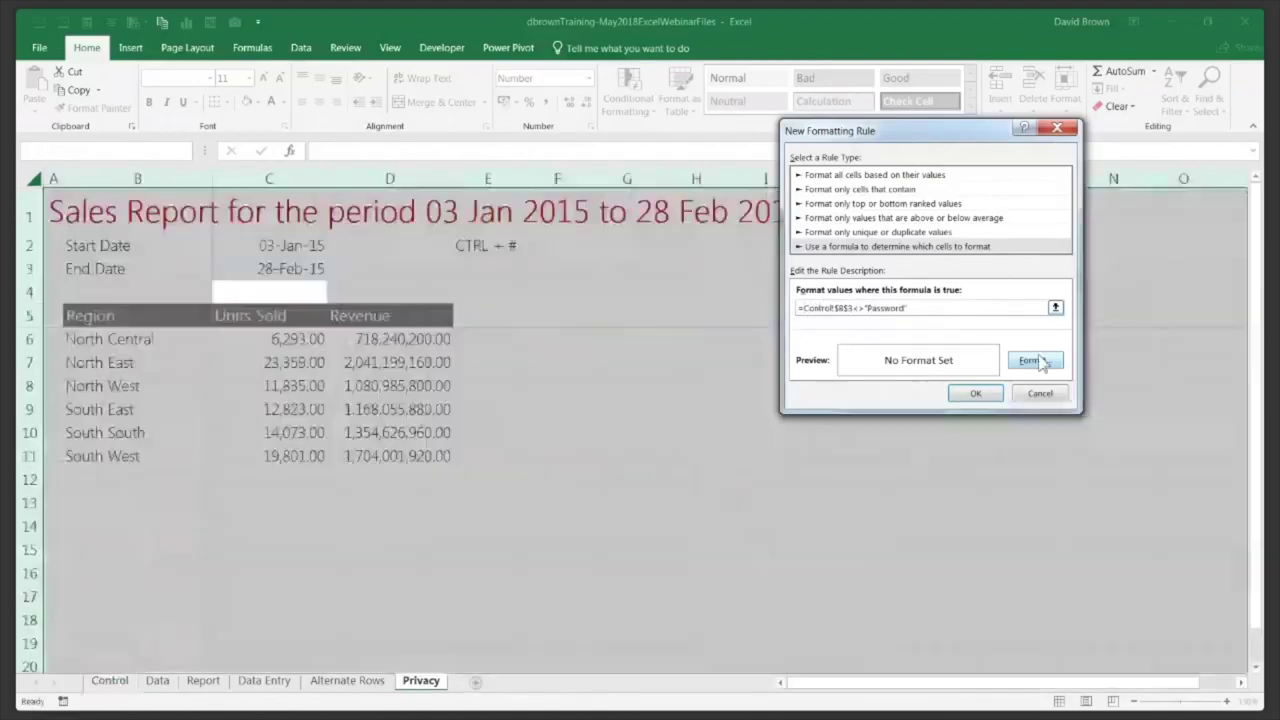
Step: Give the password rule a black fill and save it
{"action": "left_click", "coordinate": [1035, 360]}
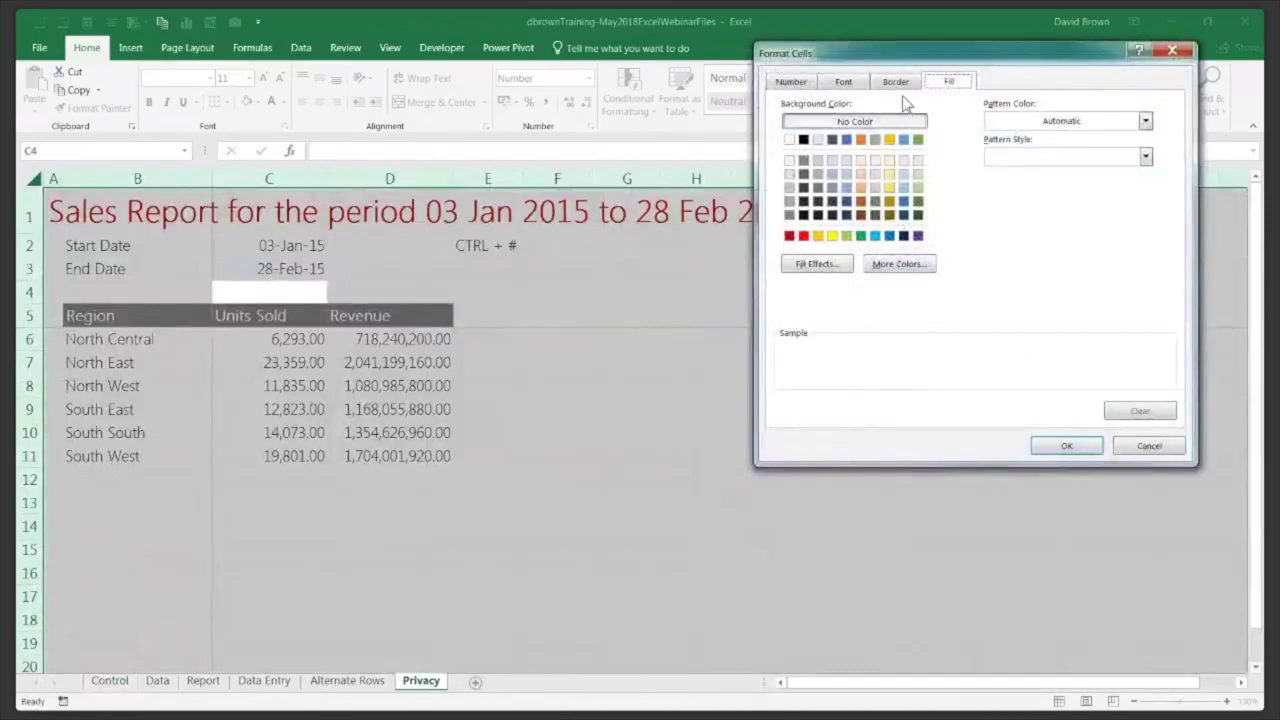
{"action": "left_click", "coordinate": [803, 139]}
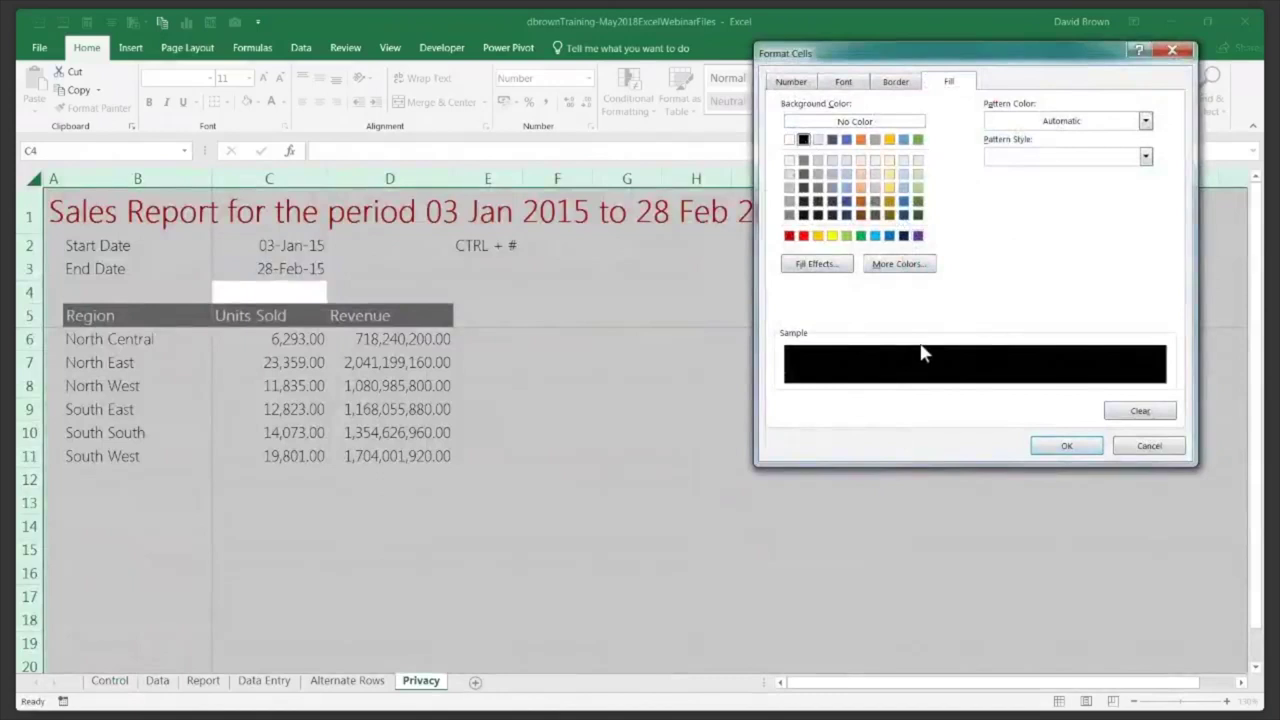
{"action": "left_click", "coordinate": [1065, 448]}
{"action": "left_click", "coordinate": [975, 393]}
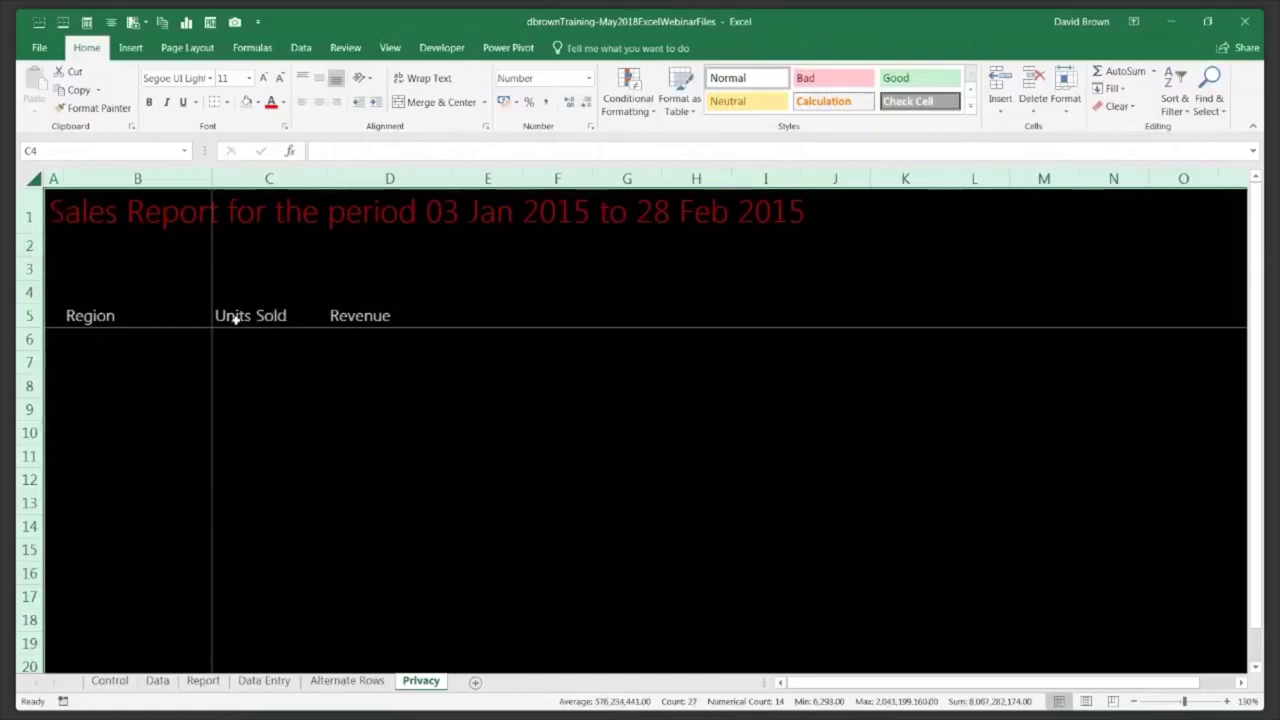
Step: Open the password blackout rule's Format Cells settings, leaving the font colour unchanged
{"action": "left_click", "coordinate": [640, 112]}
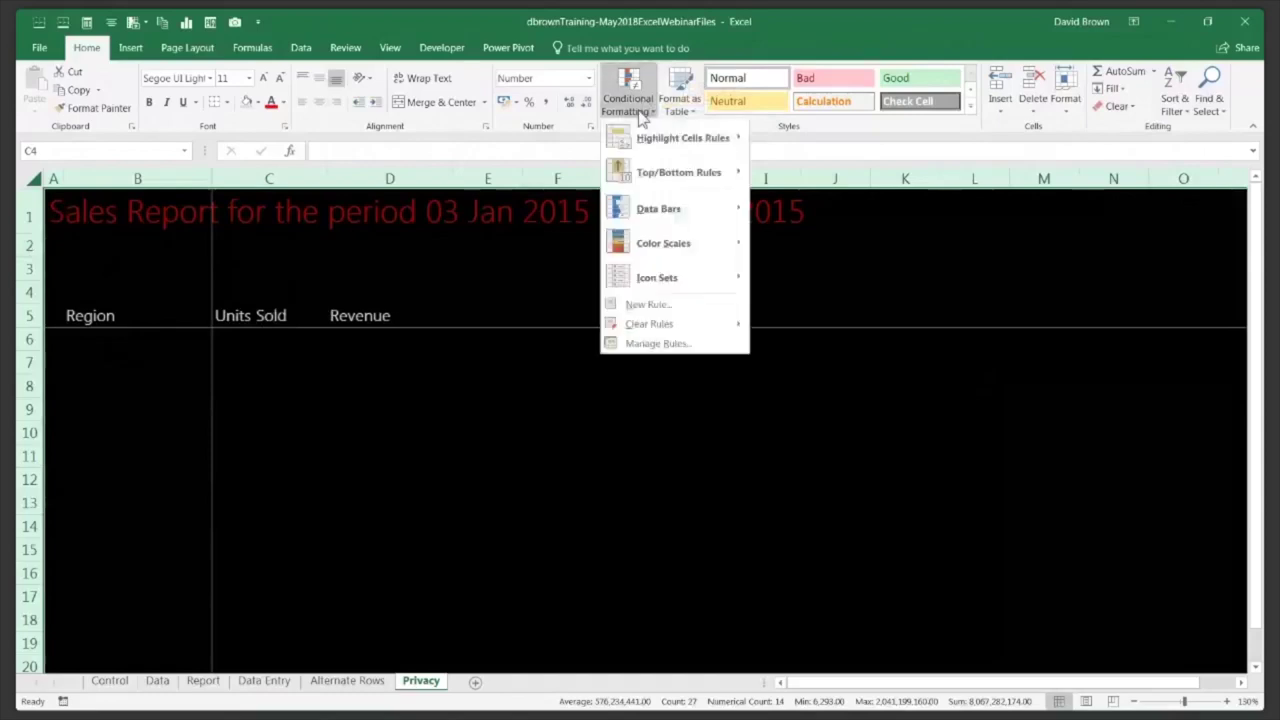
{"action": "left_click", "coordinate": [658, 343]}
{"action": "left_click", "coordinate": [797, 207]}
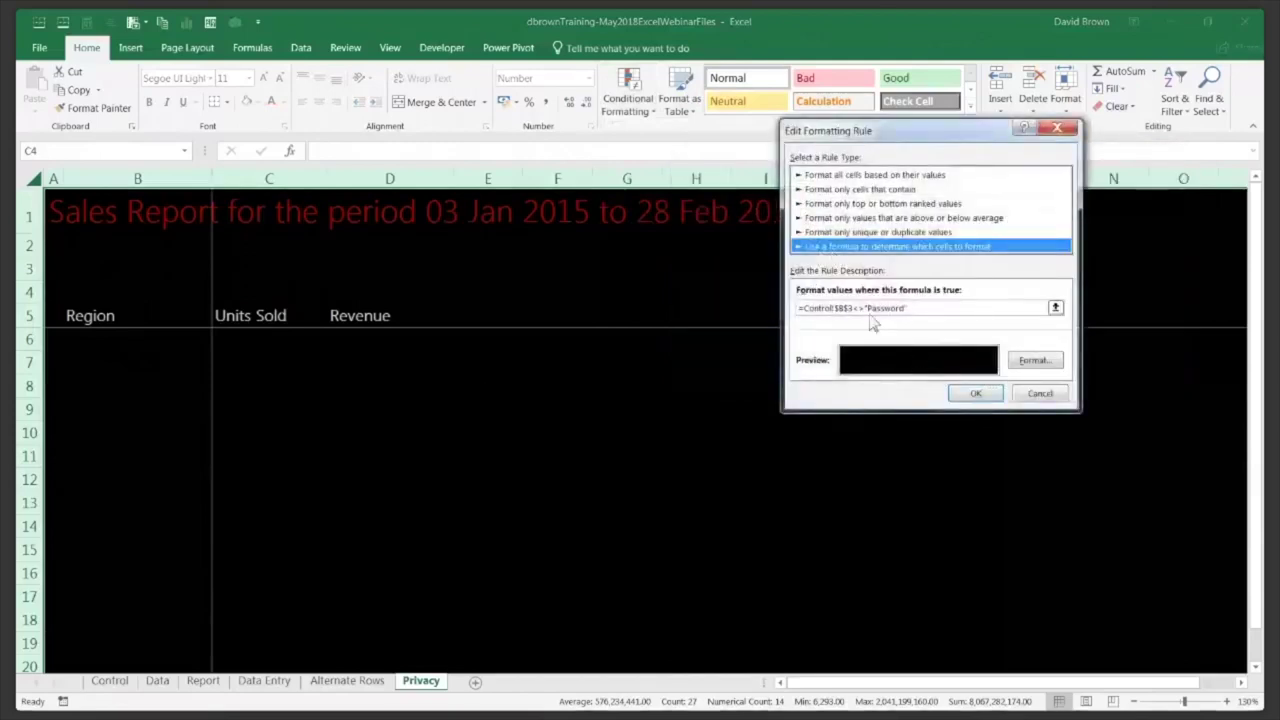
{"action": "left_click", "coordinate": [1032, 361]}
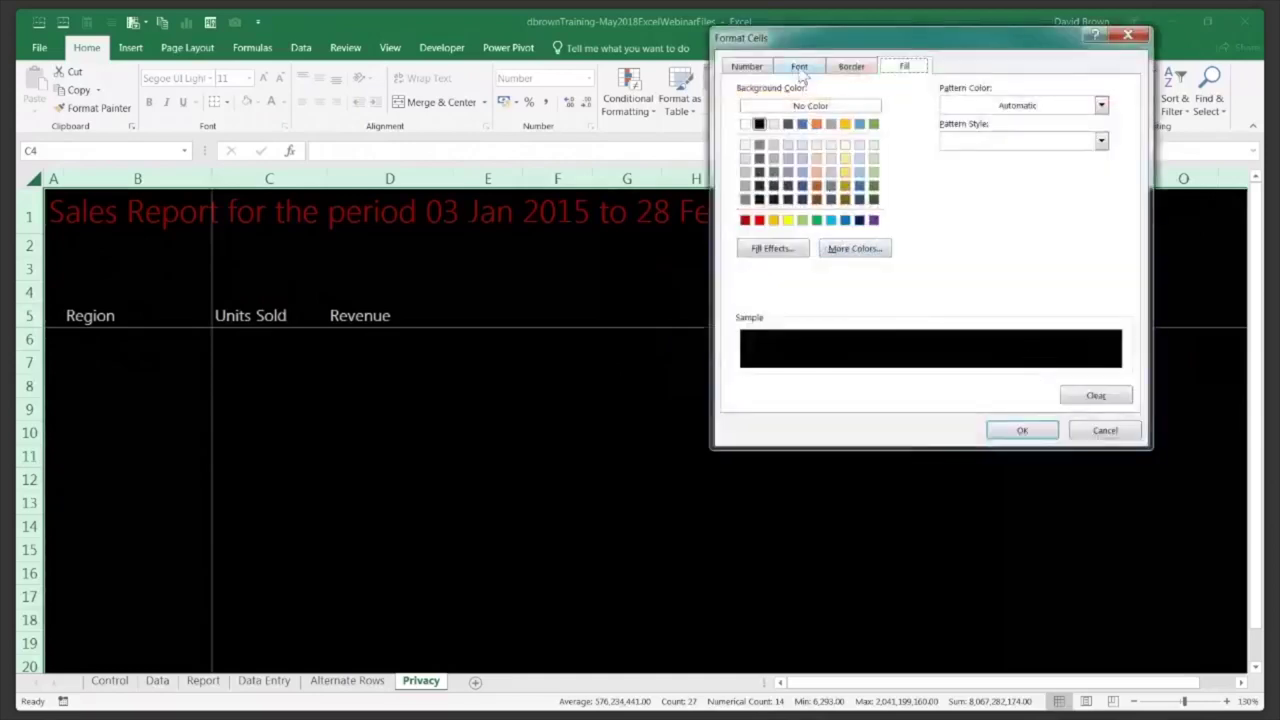
{"action": "left_click", "coordinate": [800, 68]}
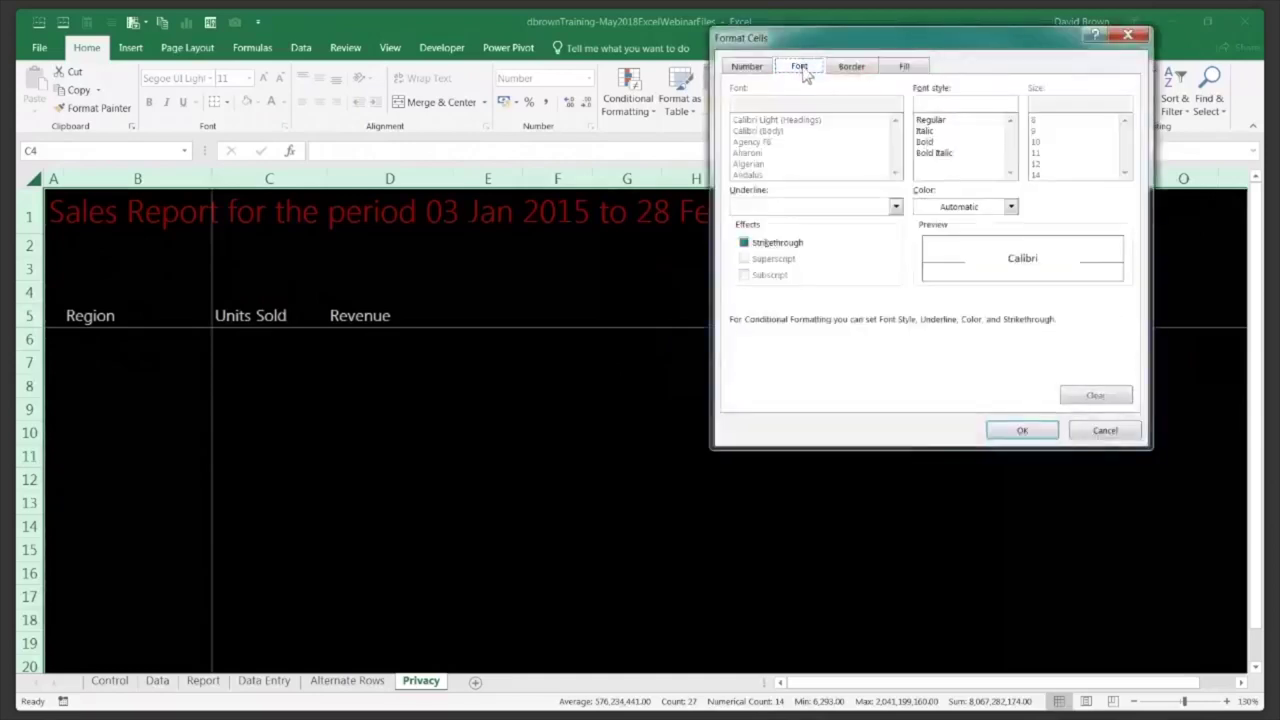
{"action": "left_click", "coordinate": [1011, 208]}
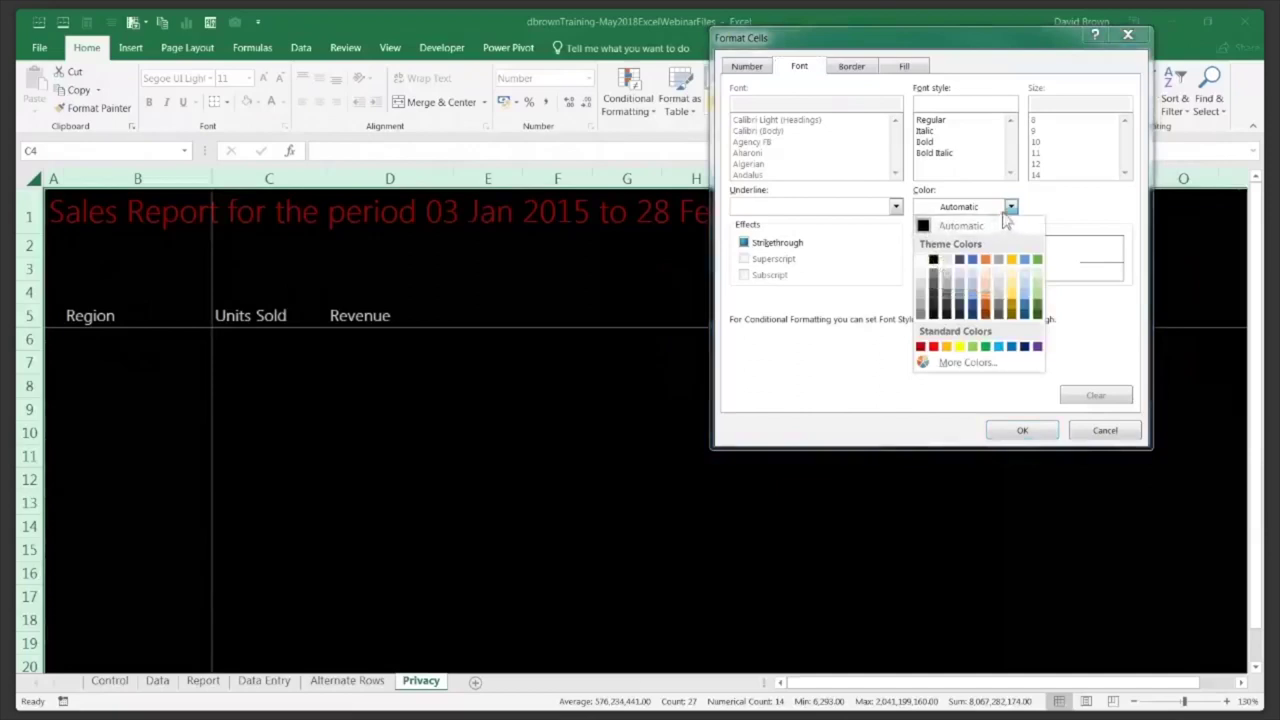
{"action": "left_click", "coordinate": [1080, 205]}
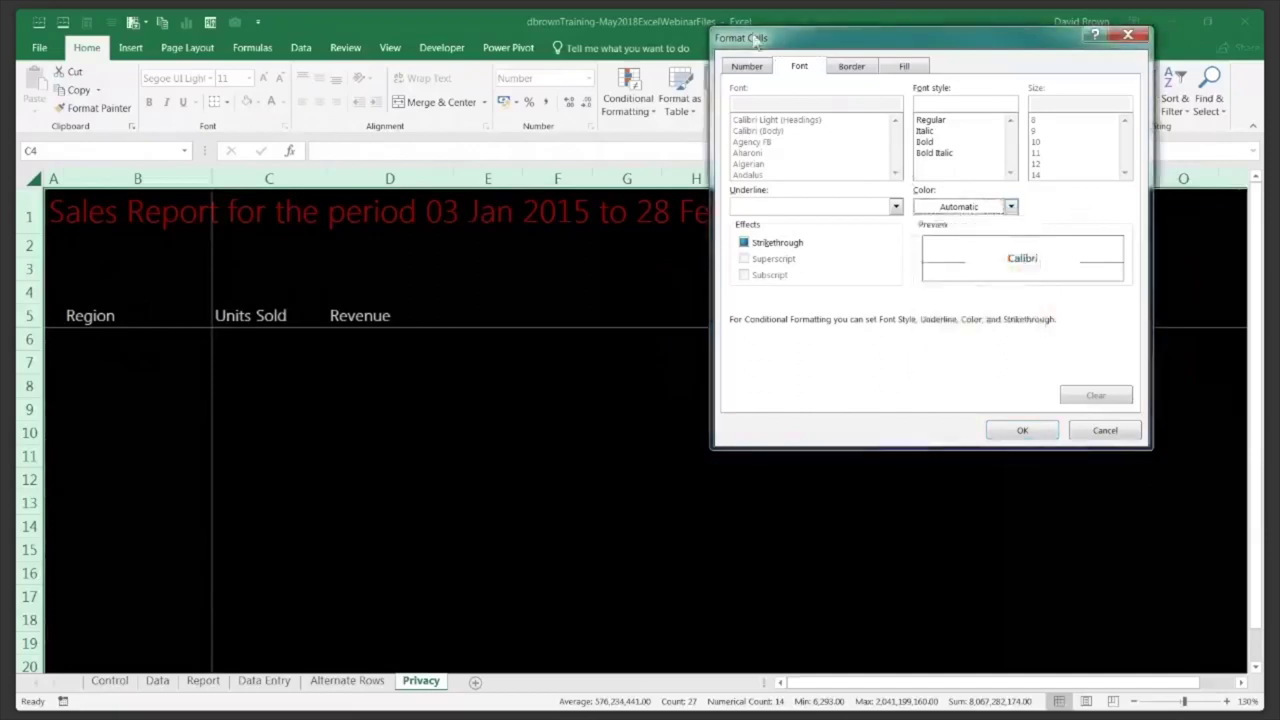
Step: Give the rule the custom number format ;;; to hide all text, then apply it
{"action": "left_click", "coordinate": [745, 67]}
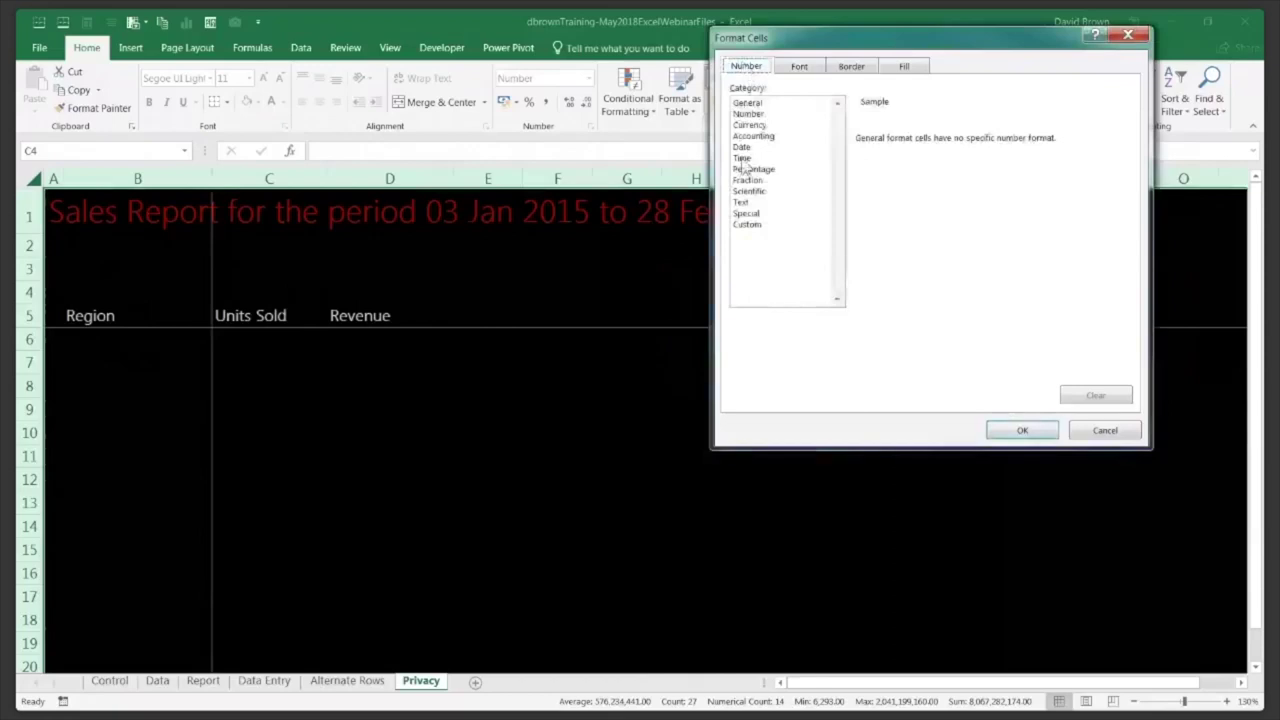
{"action": "left_click", "coordinate": [749, 226]}
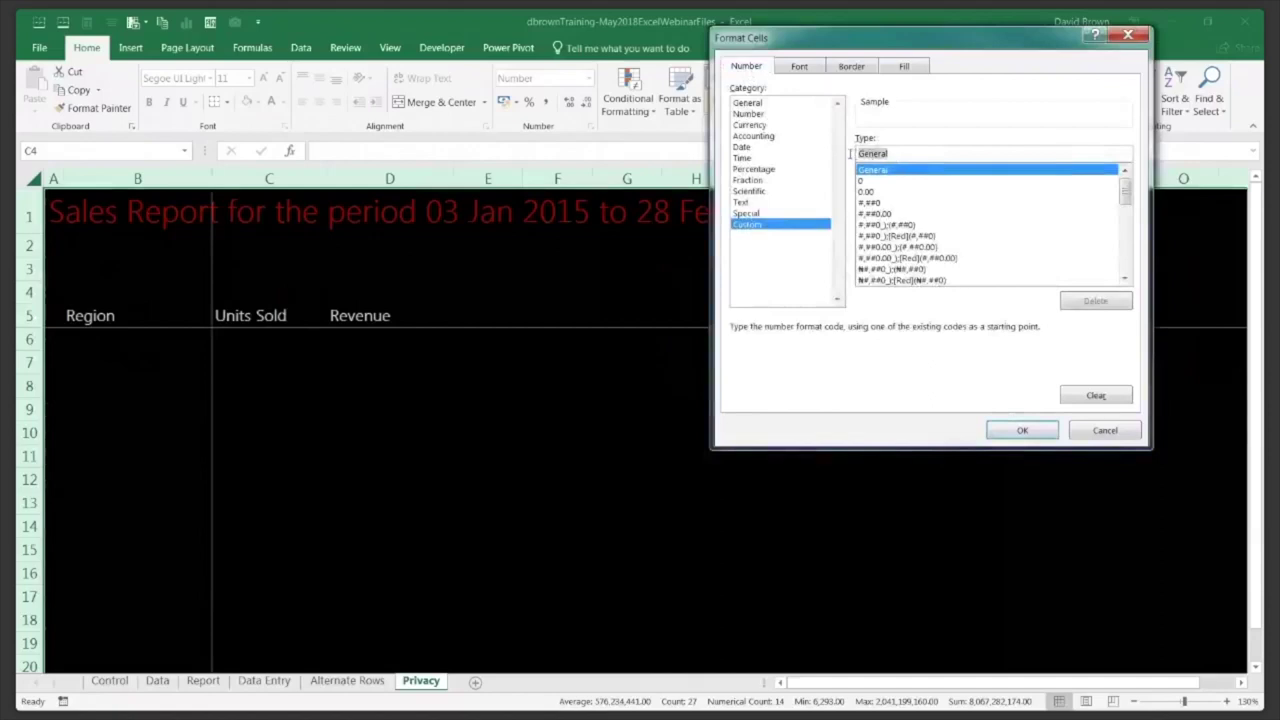
{"action": "key", "text": "Delete"}
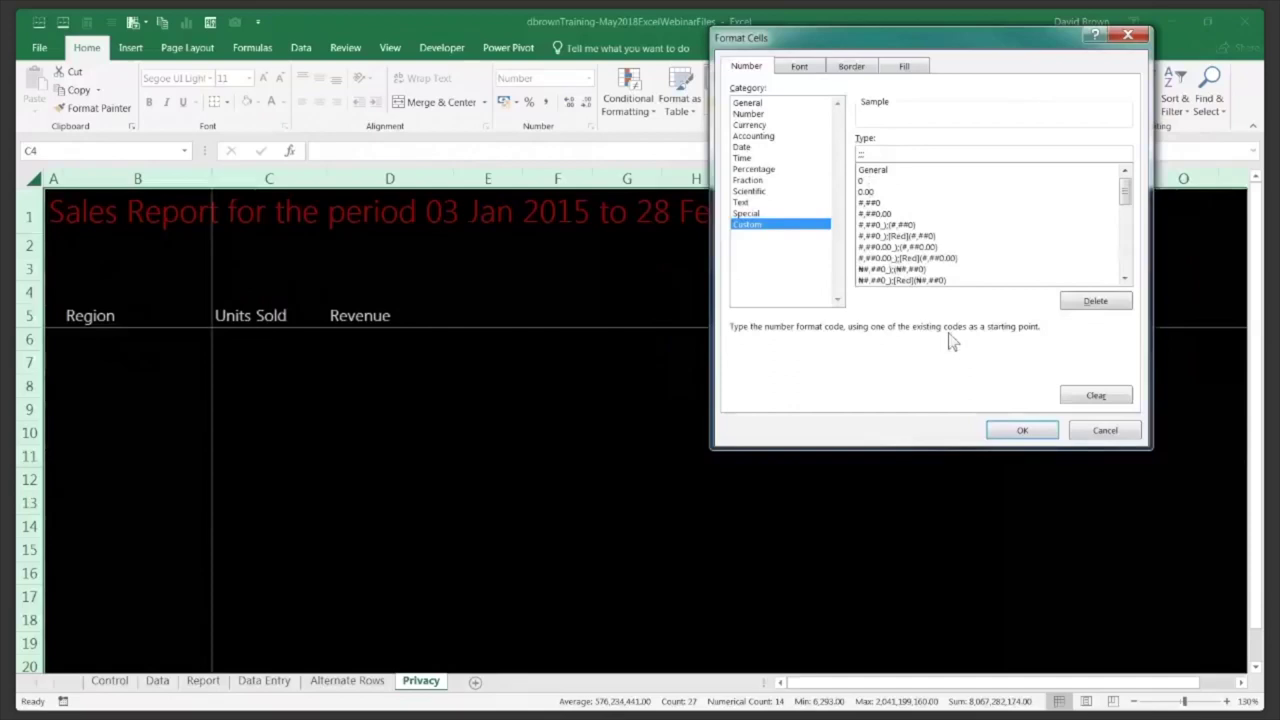
{"action": "left_click", "coordinate": [1022, 430]}
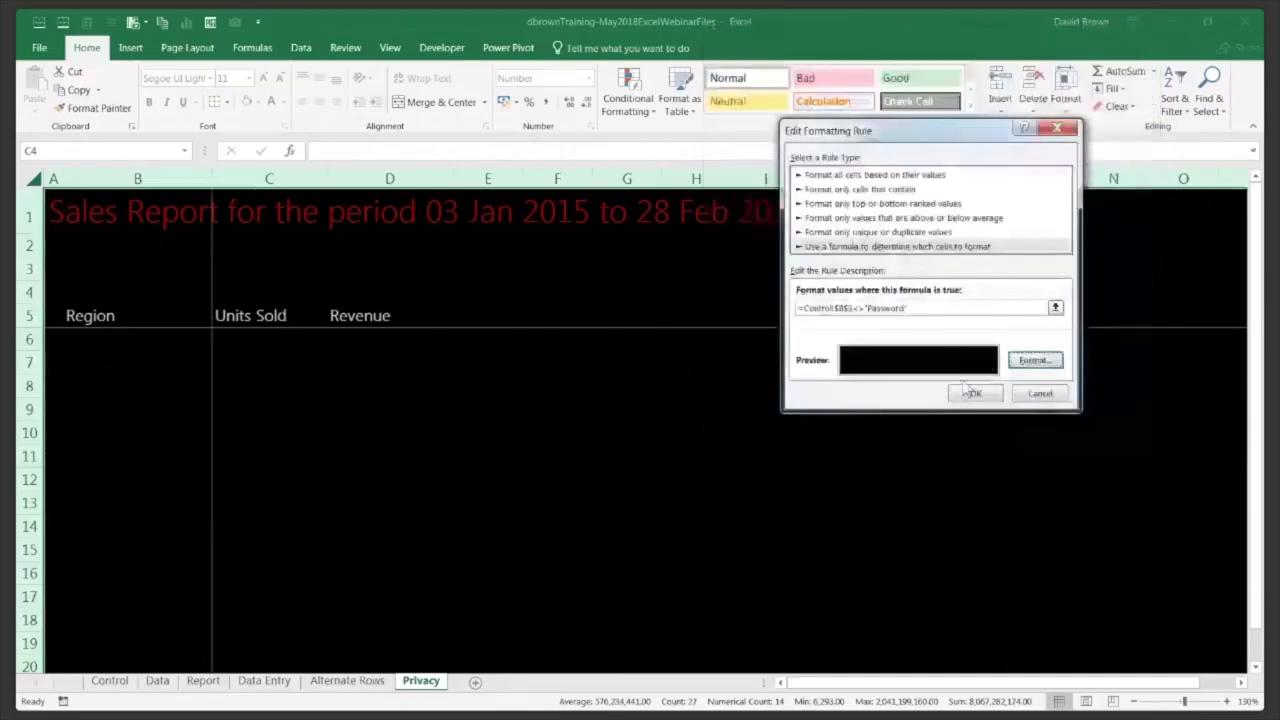
{"action": "left_click", "coordinate": [975, 393]}
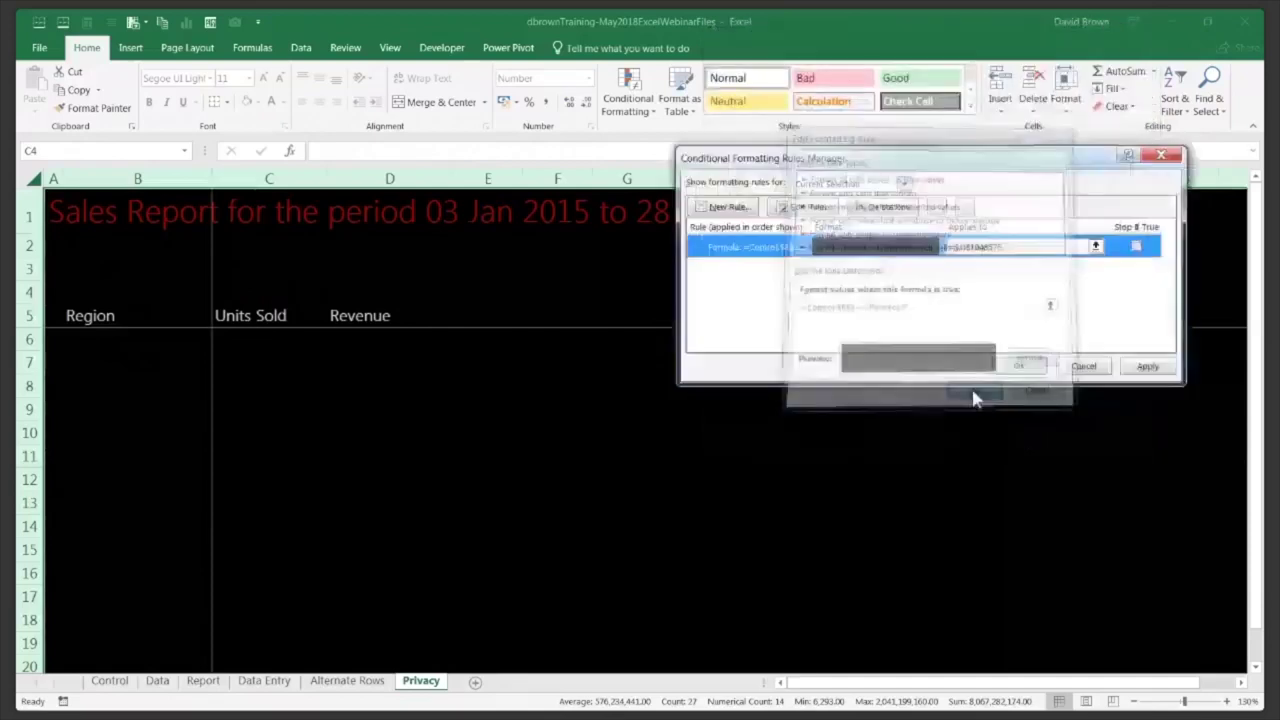
{"action": "left_click", "coordinate": [1140, 366]}
{"action": "left_click", "coordinate": [1034, 366]}
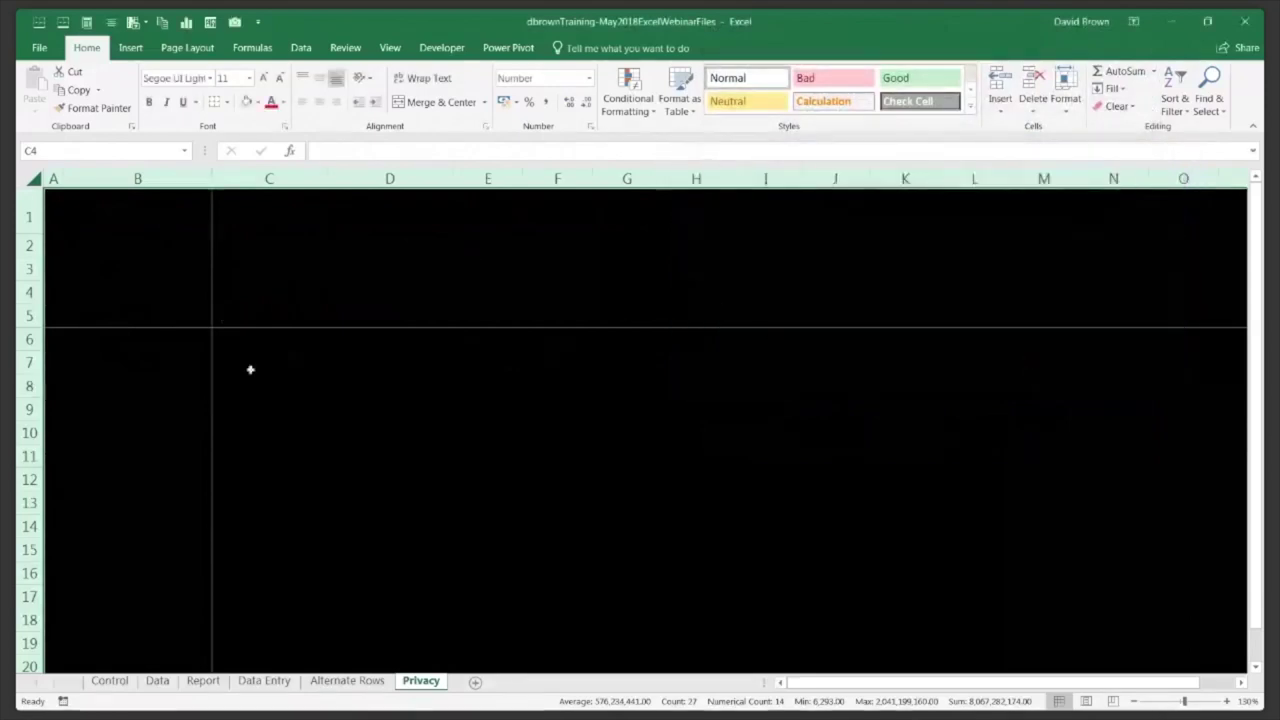
{"action": "left_click", "coordinate": [179, 296]}
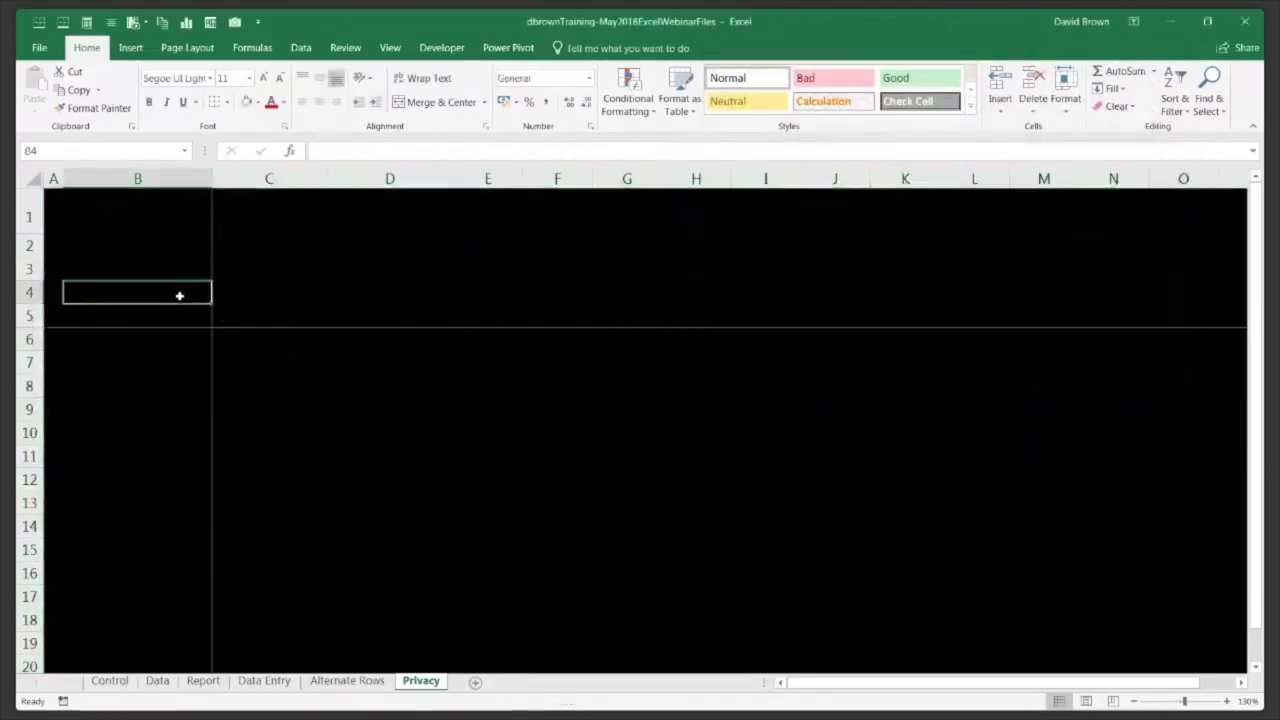
{"action": "key", "text": "Right"}
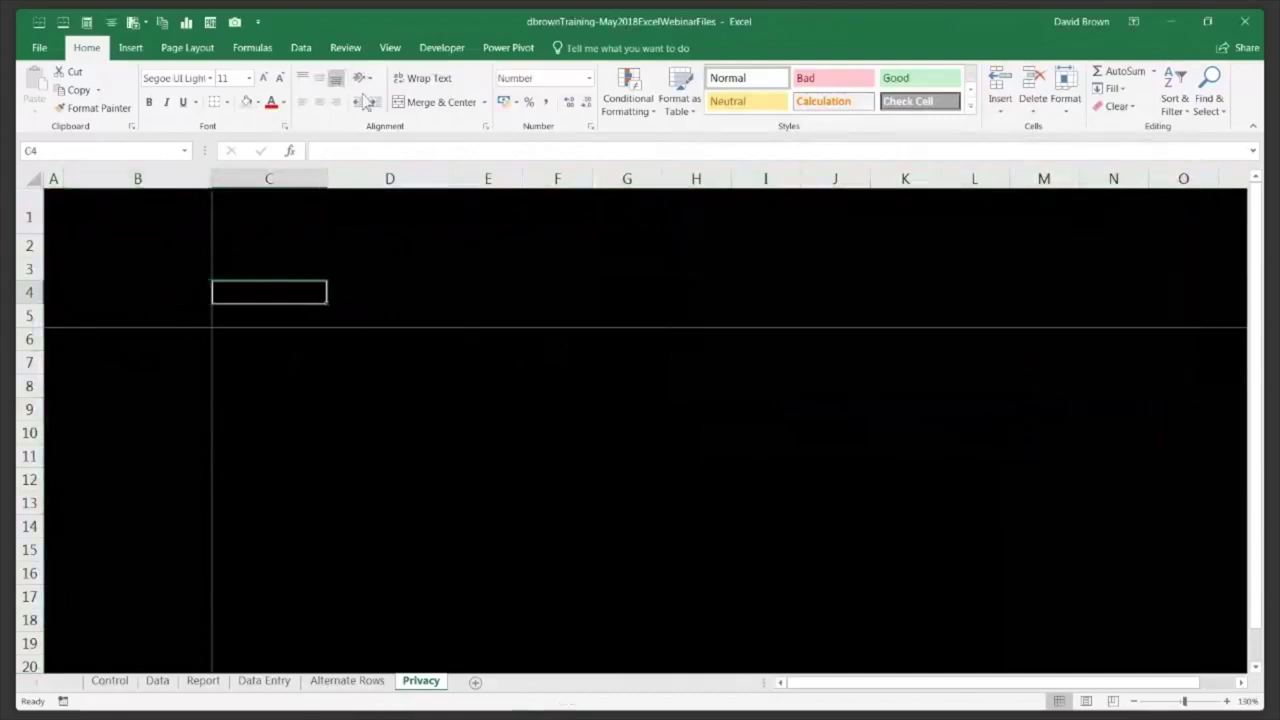
Step: Protect the Privacy sheet from the Review tab
{"action": "left_click", "coordinate": [395, 49]}
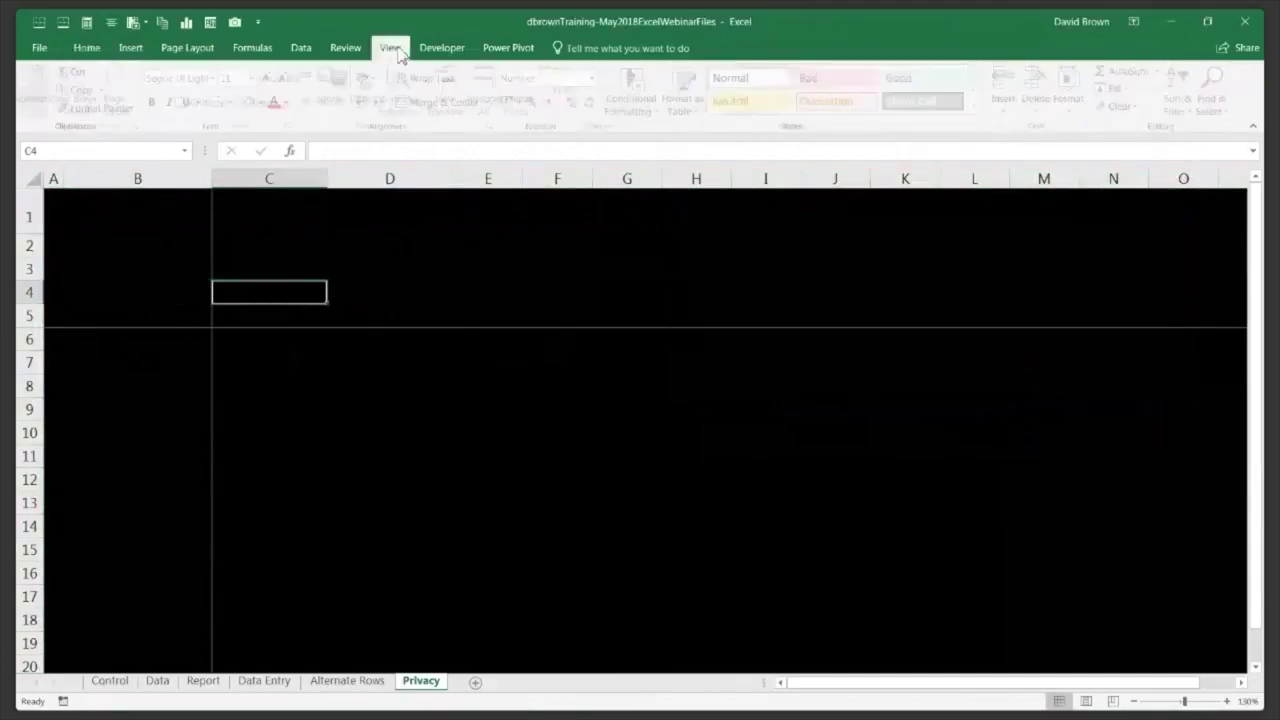
{"action": "left_click", "coordinate": [347, 50]}
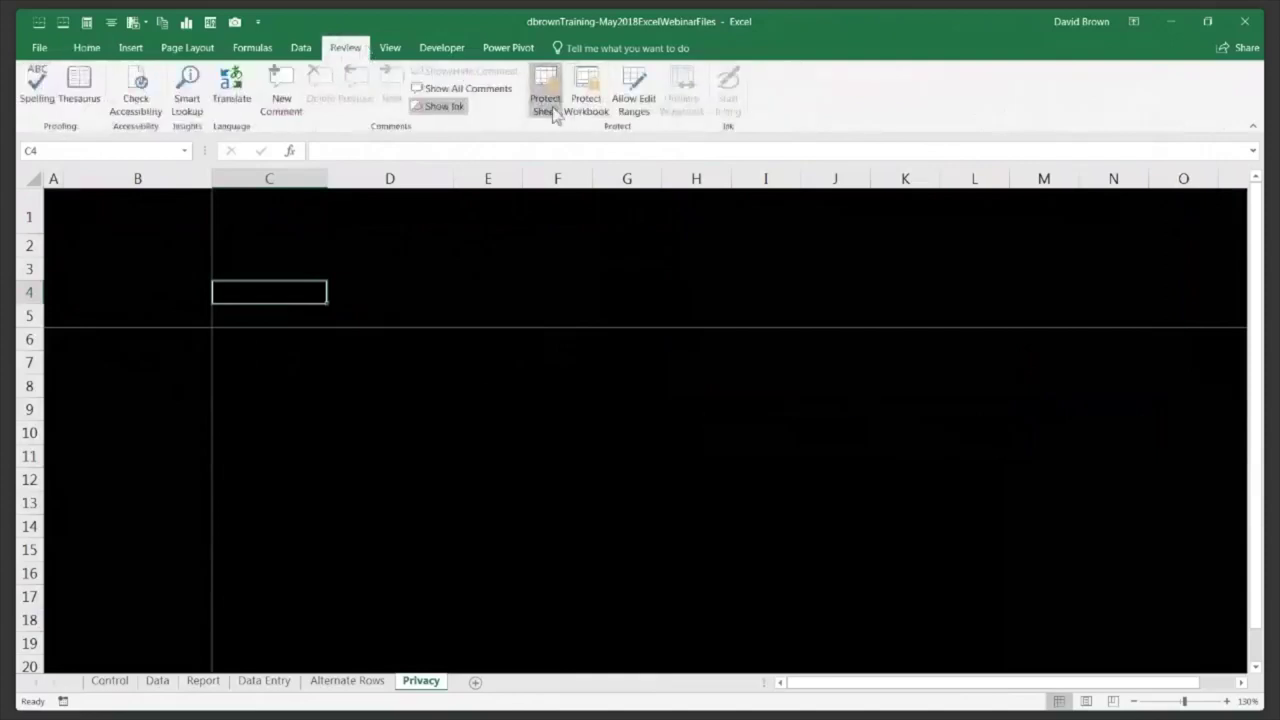
{"action": "left_click", "coordinate": [553, 112]}
{"action": "left_click", "coordinate": [908, 346]}
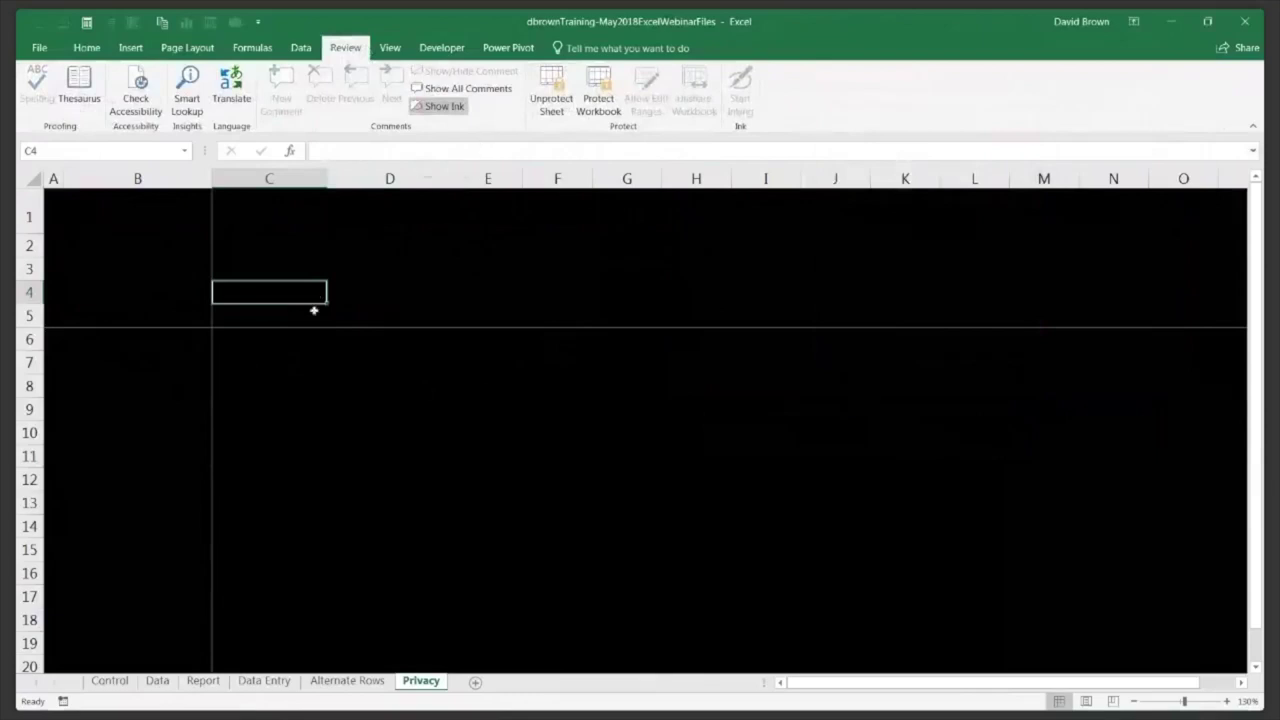
Step: Browse the hidden report cells in columns B–D, then unprotect the sheet and select all
{"action": "key", "text": "Down"}
{"action": "key", "text": "Down"}
{"action": "key", "text": "Down"}
{"action": "key", "text": "Down"}
{"action": "key", "text": "Down"}
{"action": "key", "text": "Right"}
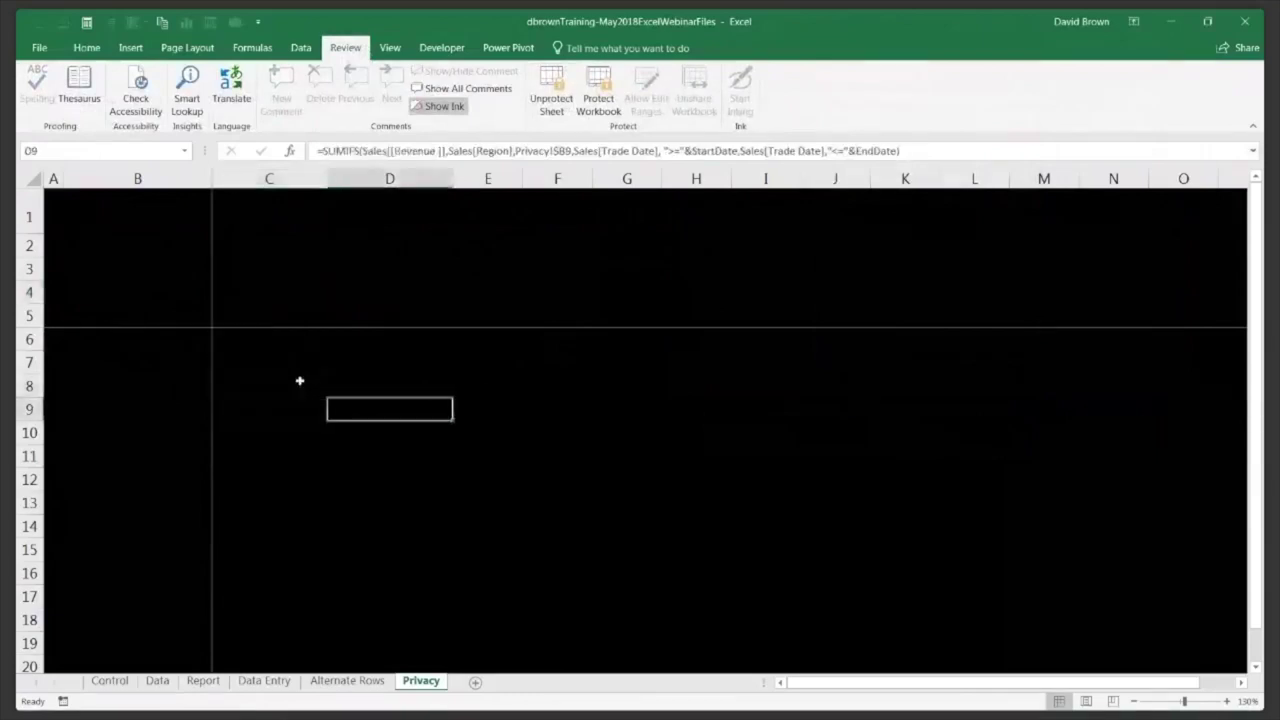
{"action": "key", "text": "Down"}
{"action": "key", "text": "Down"}
{"action": "key", "text": "Up"}
{"action": "key", "text": "Left"}
{"action": "key", "text": "Up"}
{"action": "key", "text": "Left"}
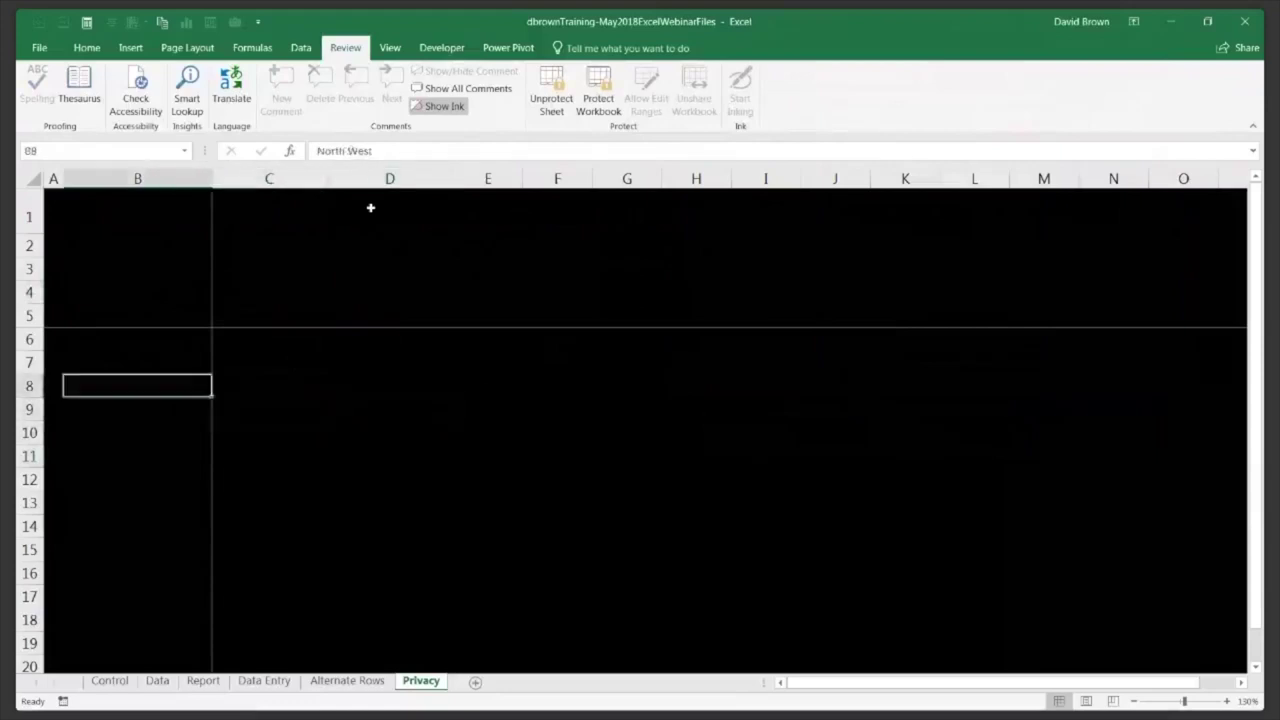
{"action": "key", "text": "Right"}
{"action": "key", "text": "Right"}
{"action": "key", "text": "Up"}
{"action": "key", "text": "shift+Down"}
{"action": "key", "text": "shift+Down"}
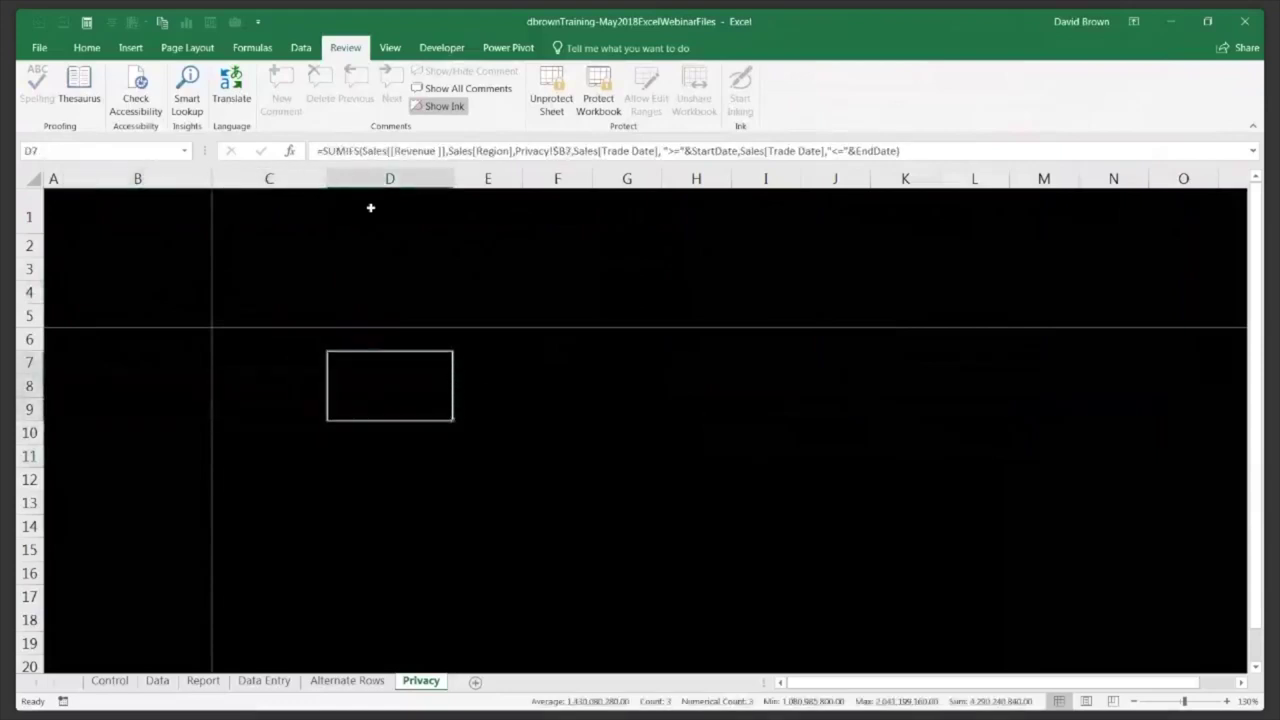
{"action": "key", "text": "shift+Up"}
{"action": "key", "text": "Up"}
{"action": "key", "text": "Up"}
{"action": "key", "text": "Up"}
{"action": "key", "text": "Left"}
{"action": "key", "text": "Down"}
{"action": "key", "text": "Down"}
{"action": "key", "text": "Down"}
{"action": "key", "text": "Down"}
{"action": "key", "text": "Right"}
{"action": "key", "text": "Down"}
{"action": "key", "text": "Up"}
{"action": "key", "text": "Up"}
{"action": "key", "text": "Left"}
{"action": "key", "text": "Up"}
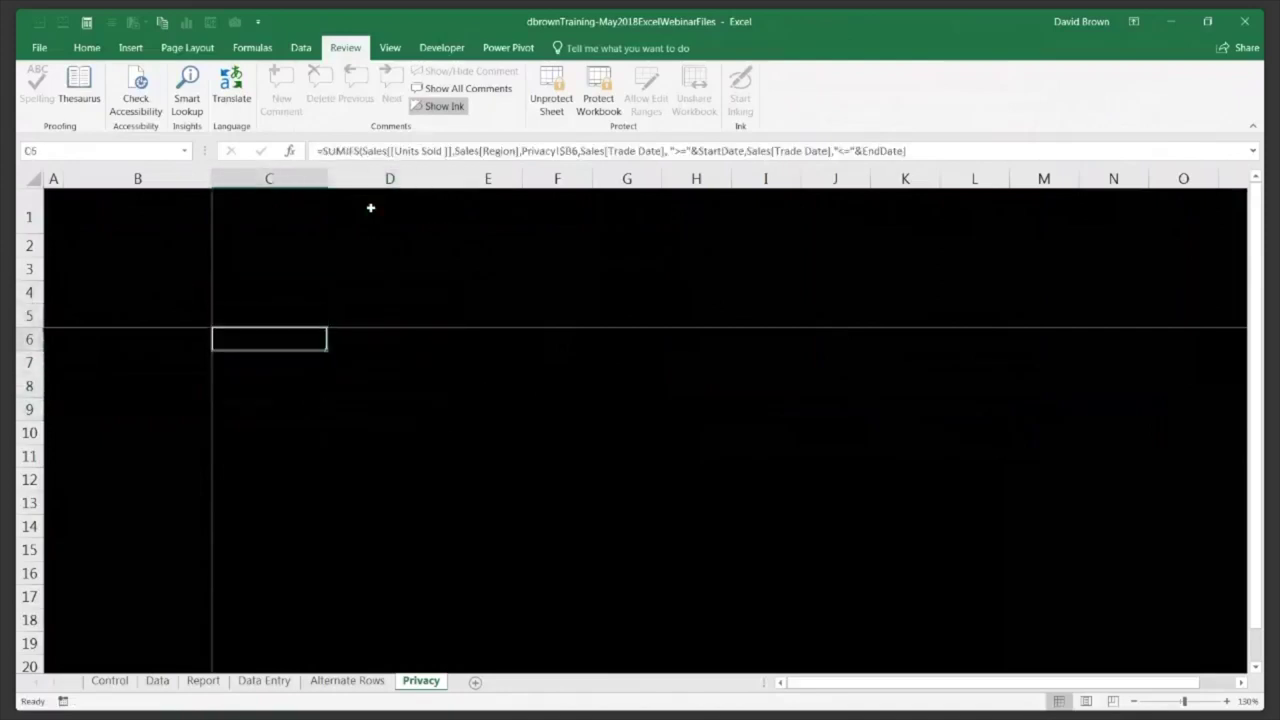
{"action": "key", "text": "Right"}
{"action": "key", "text": "Down"}
{"action": "key", "text": "Down"}
{"action": "key", "text": "Down"}
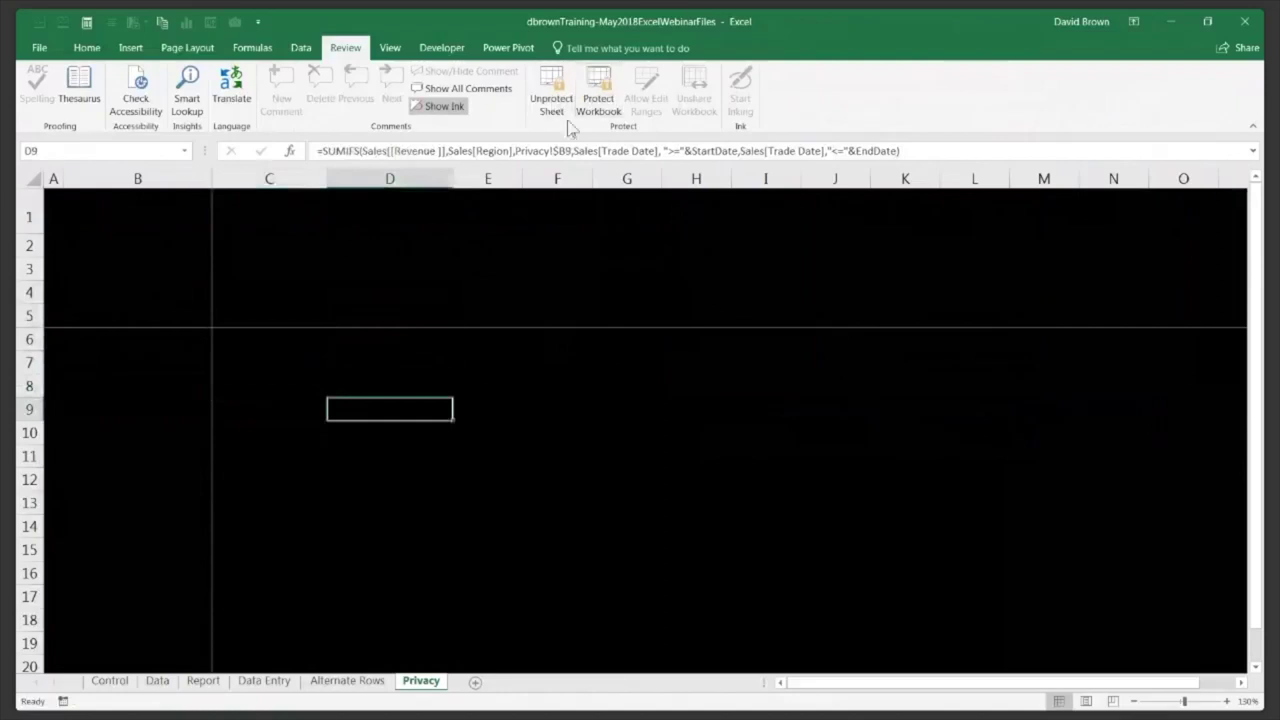
{"action": "left_click", "coordinate": [552, 104]}
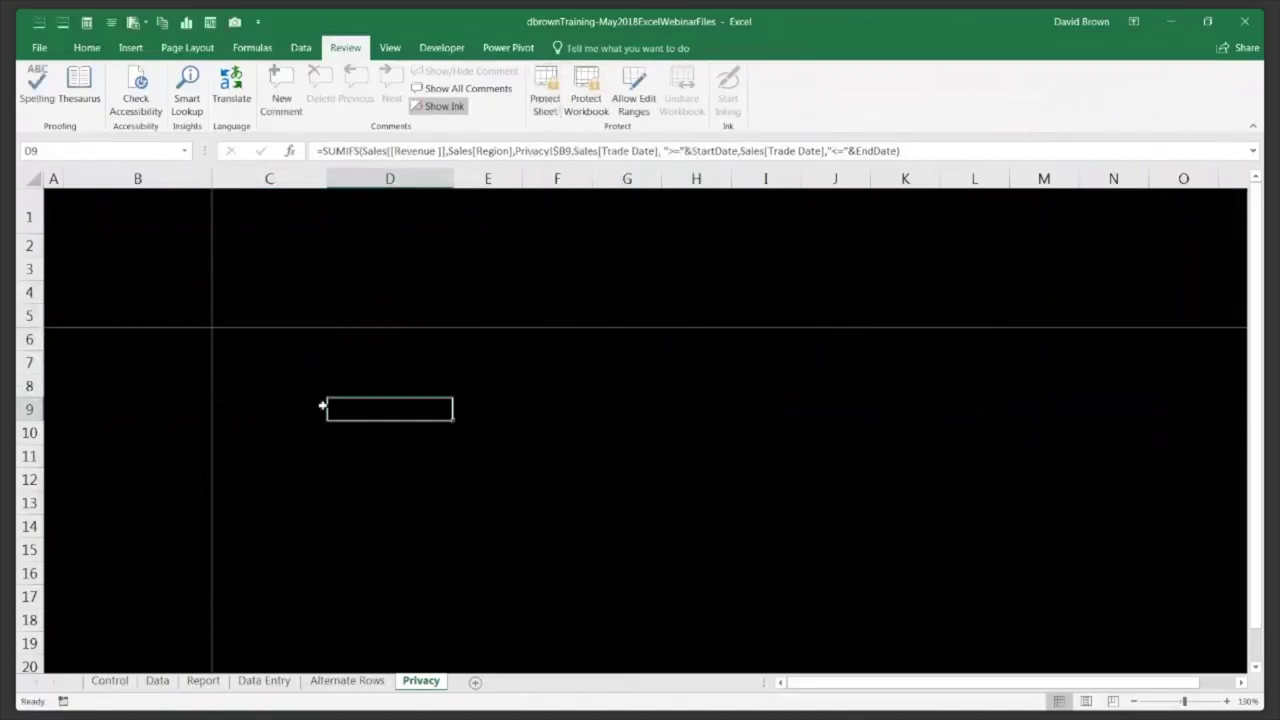
{"action": "key", "text": "ctrl+a"}
{"action": "key", "text": "ctrl+a"}
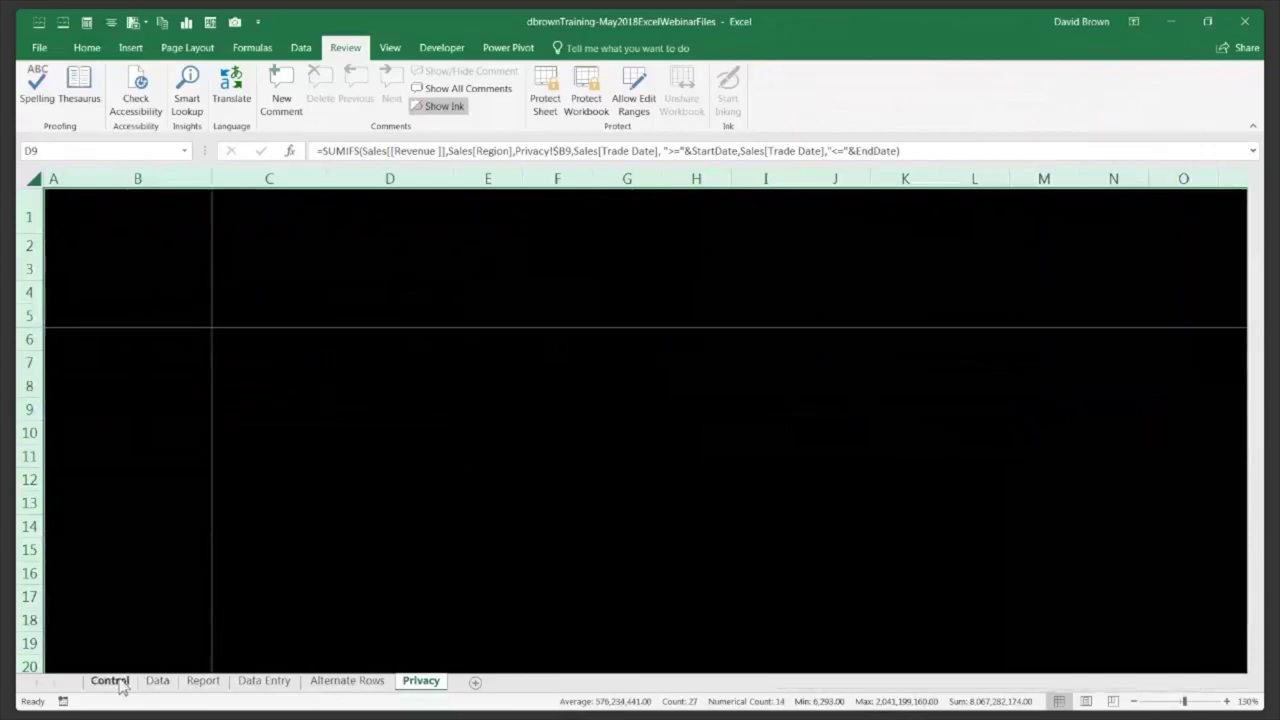
Step: Enter the correct password on the Control sheet and view the Privacy report
{"action": "left_click", "coordinate": [110, 681]}
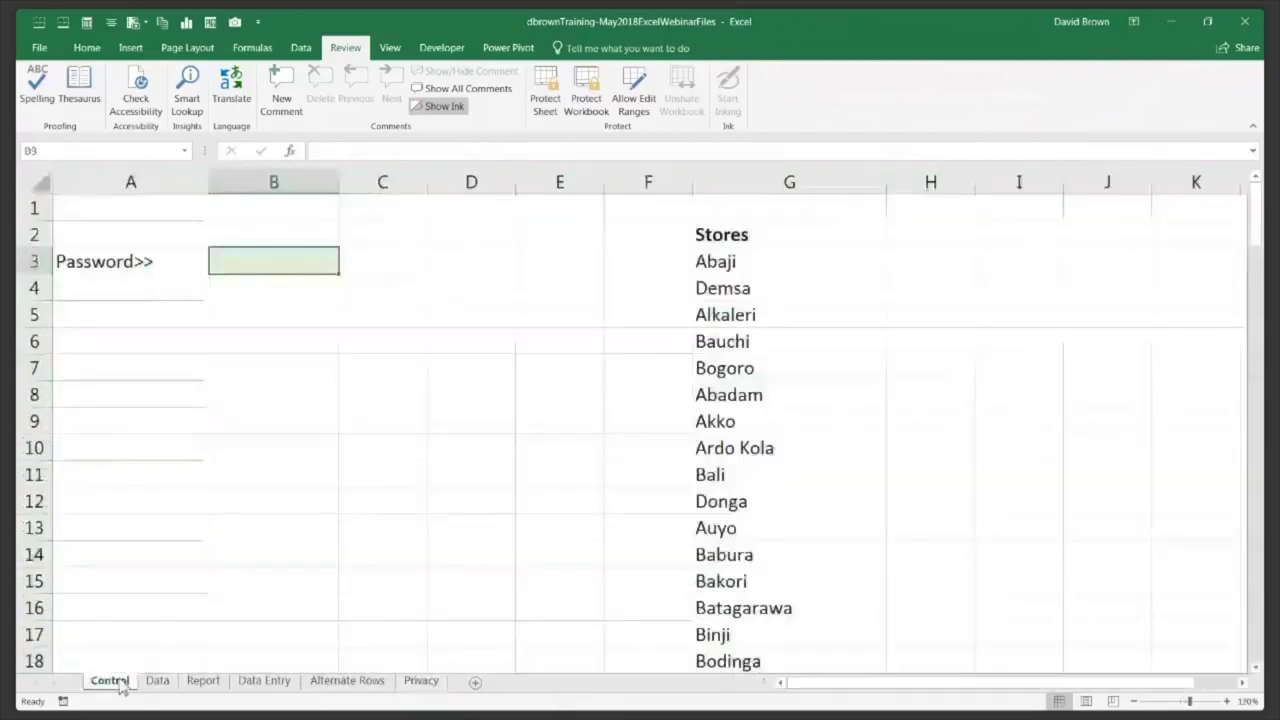
{"action": "type", "text": "Pass"}
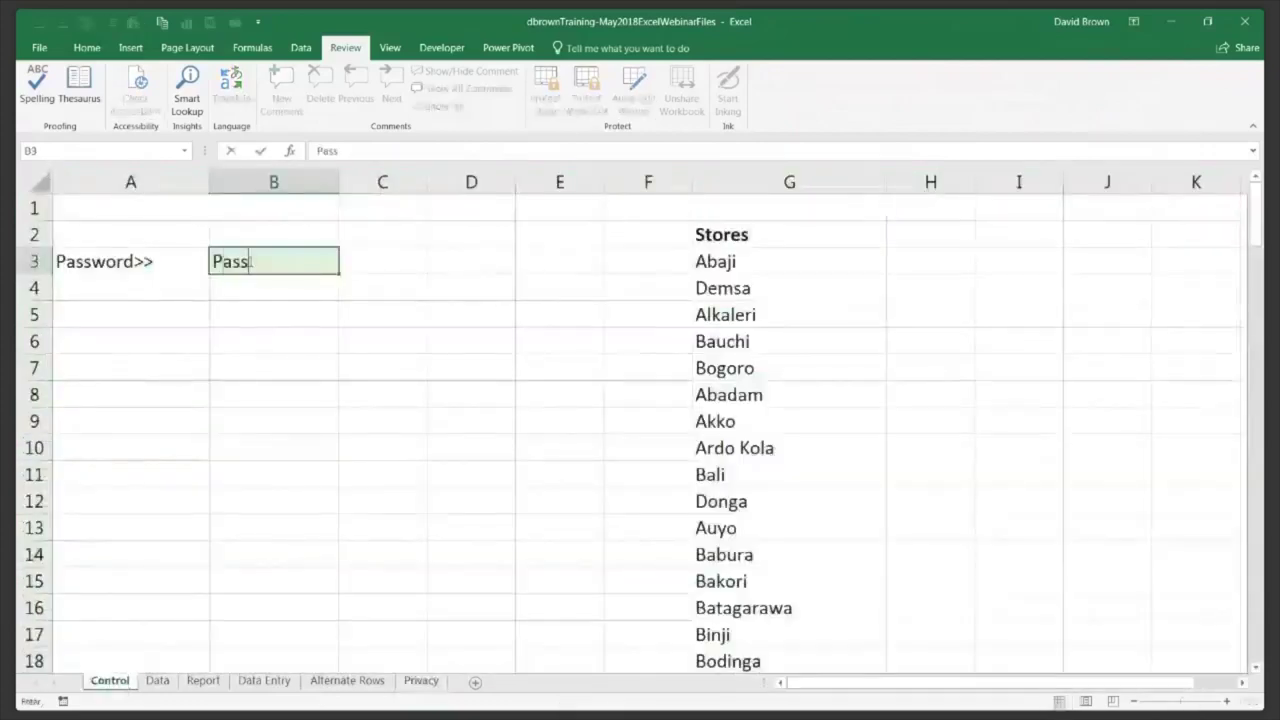
{"action": "type", "text": "word"}
{"action": "key", "text": "Return"}
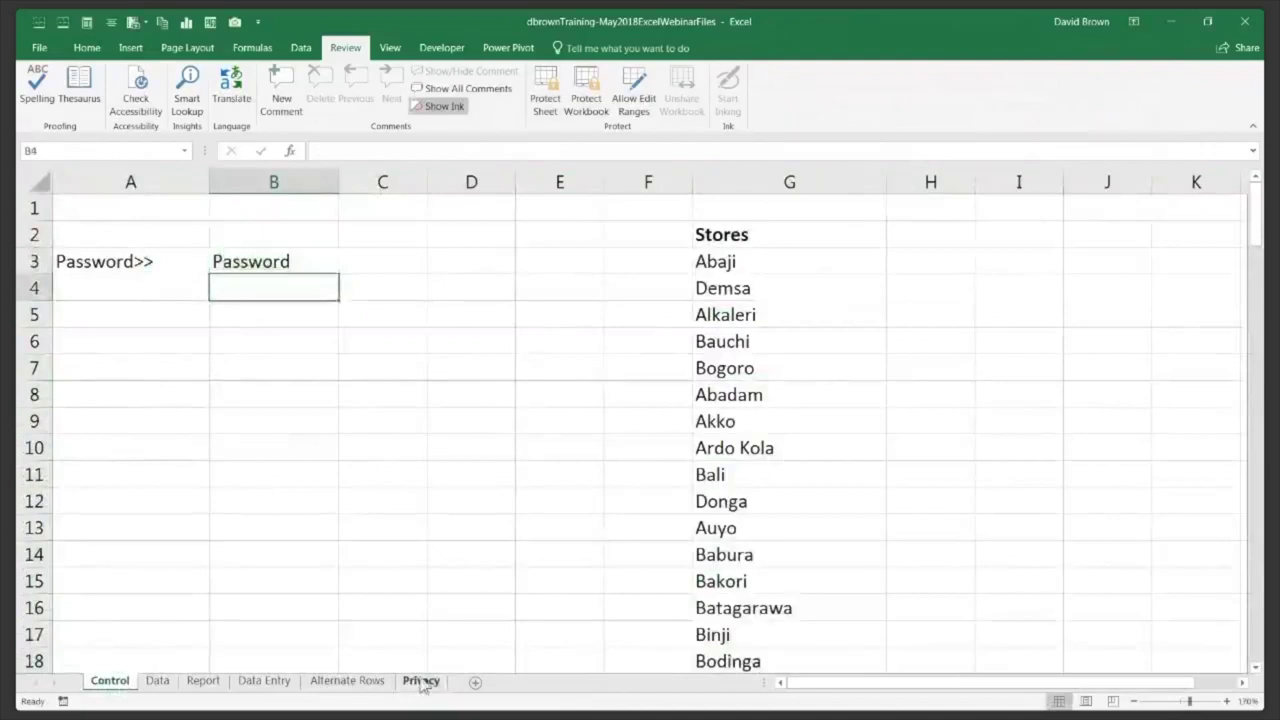
{"action": "left_click", "coordinate": [421, 681]}
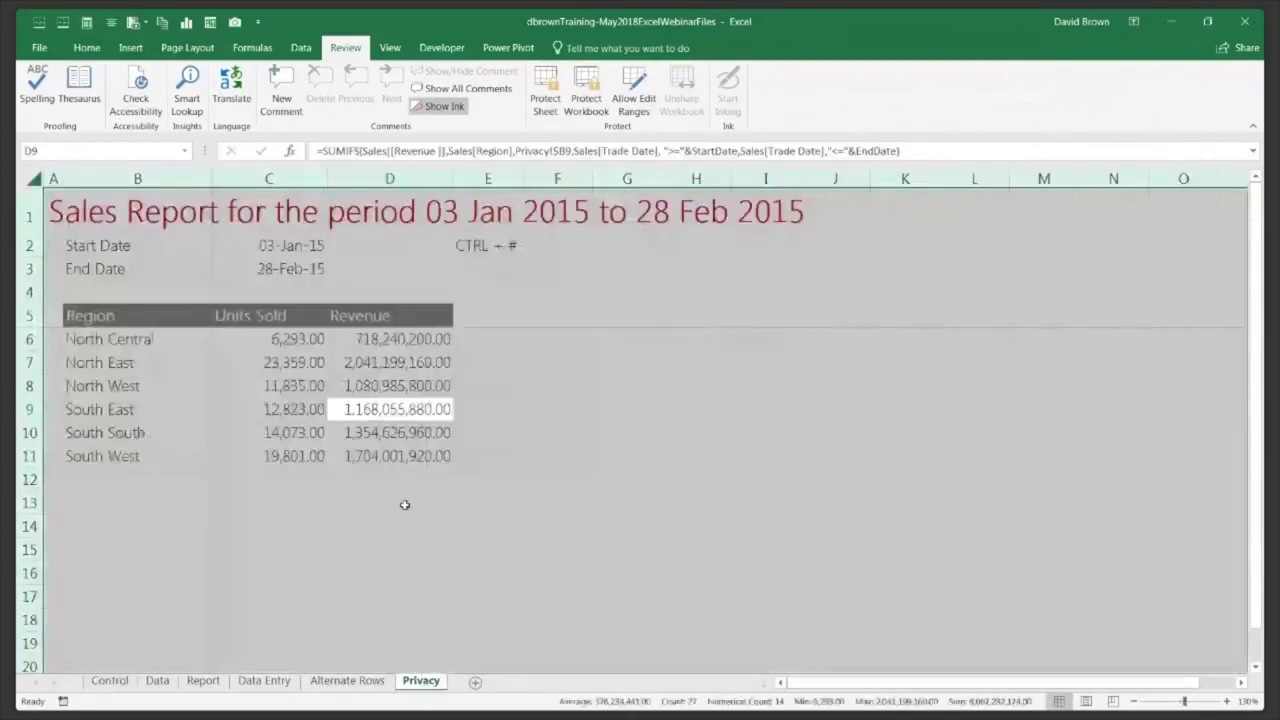
Step: Enter a wrong password in Control!B3 and check that Privacy goes black
{"action": "left_click", "coordinate": [110, 681]}
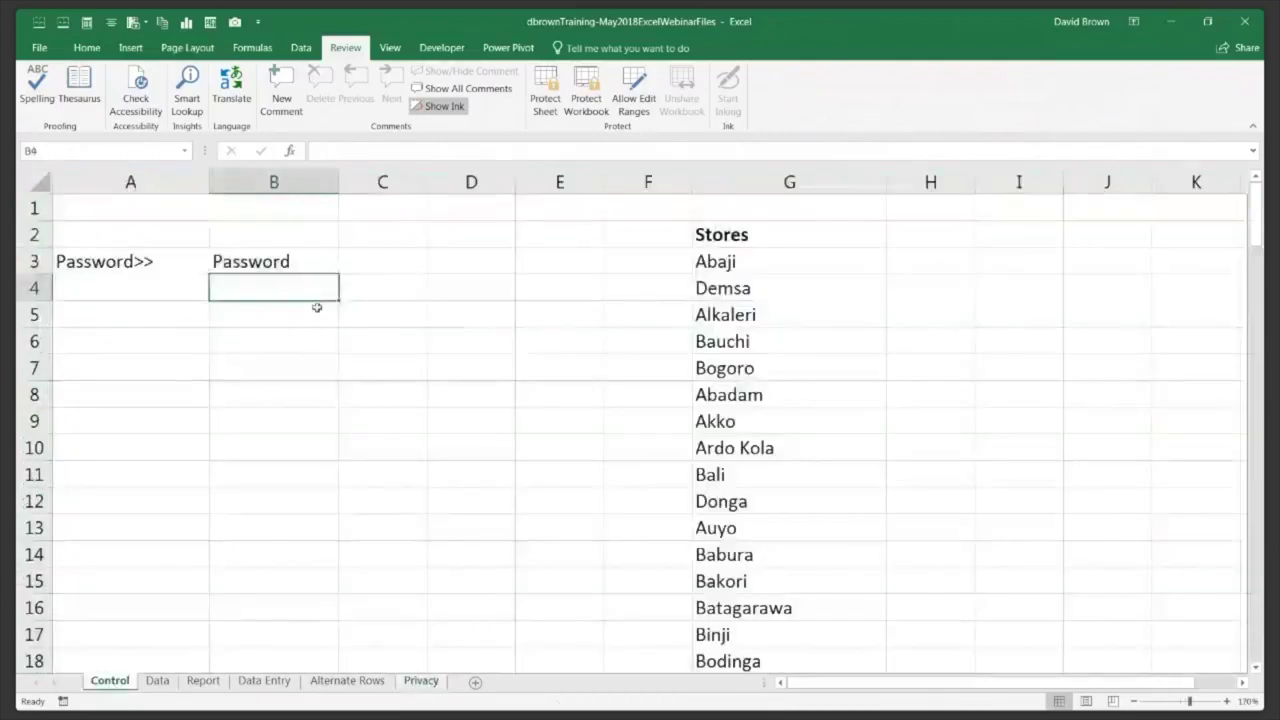
{"action": "left_click", "coordinate": [279, 250]}
{"action": "type", "text": "afdashfsa"}
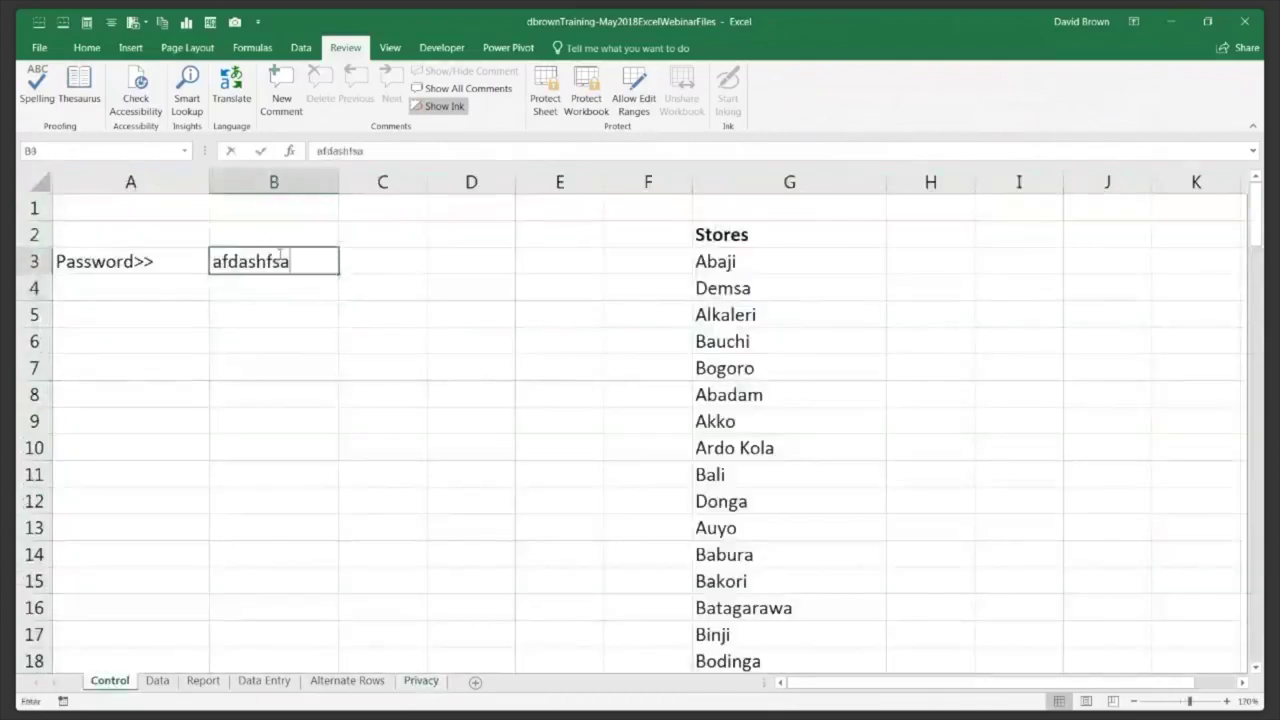
{"action": "key", "text": "Return"}
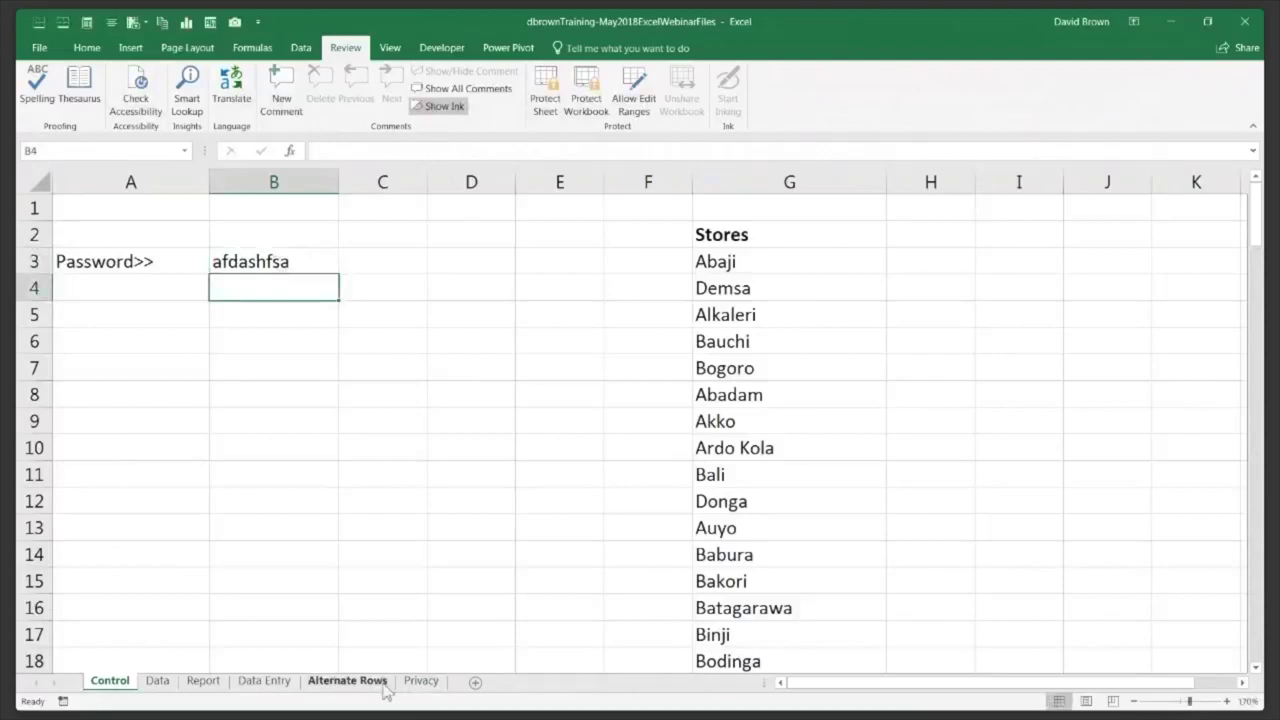
{"action": "left_click", "coordinate": [421, 681]}
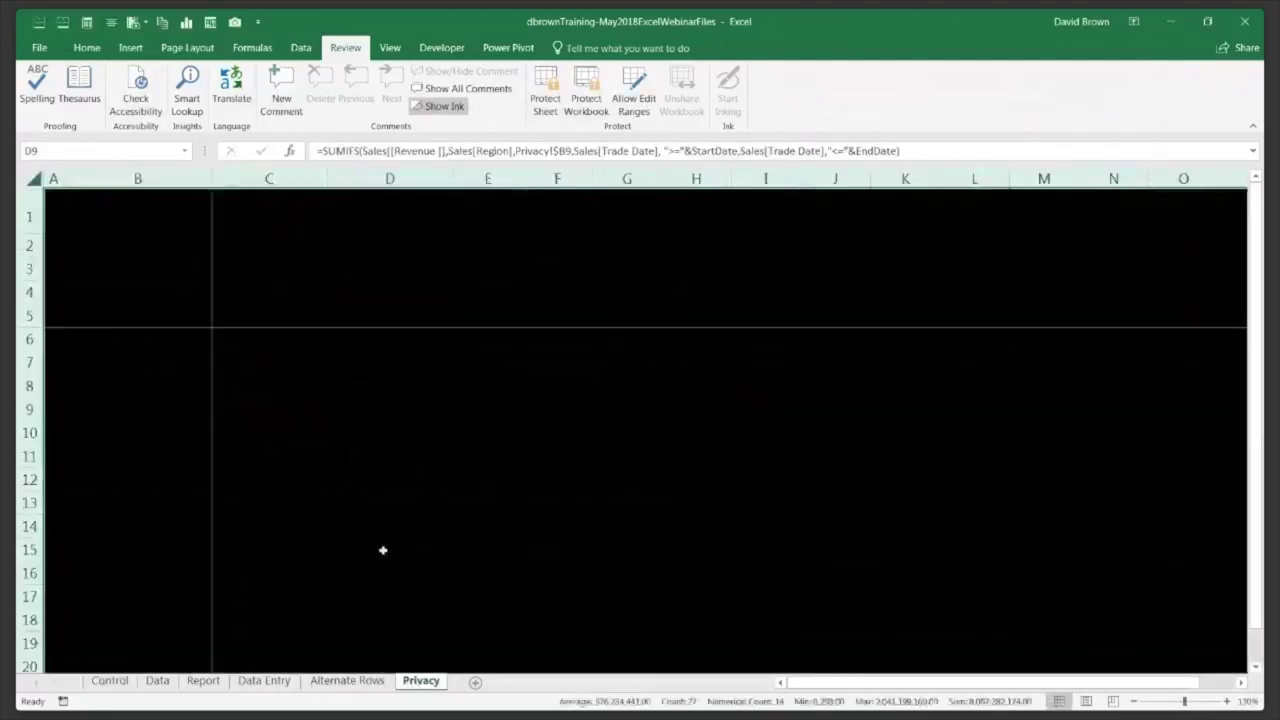
Step: Re-enter the correct password in B3 and confirm the Privacy report shows again
{"action": "left_click", "coordinate": [110, 684]}
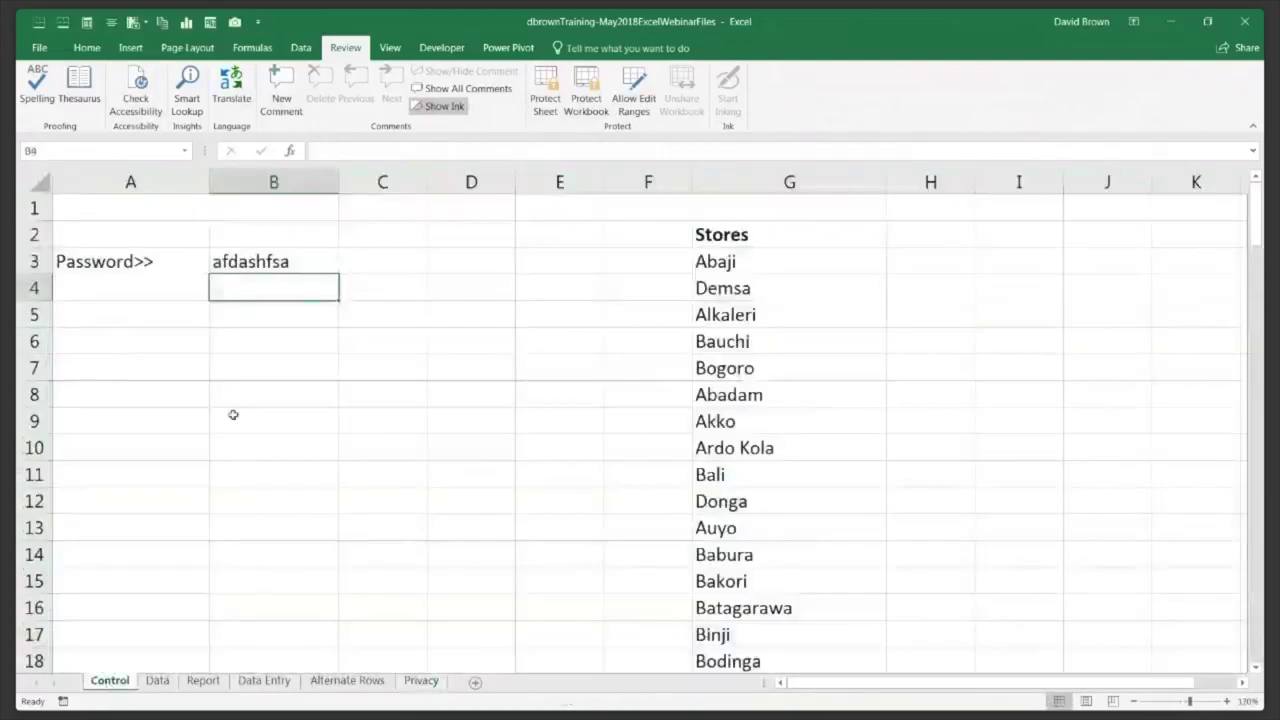
{"action": "left_click", "coordinate": [283, 258]}
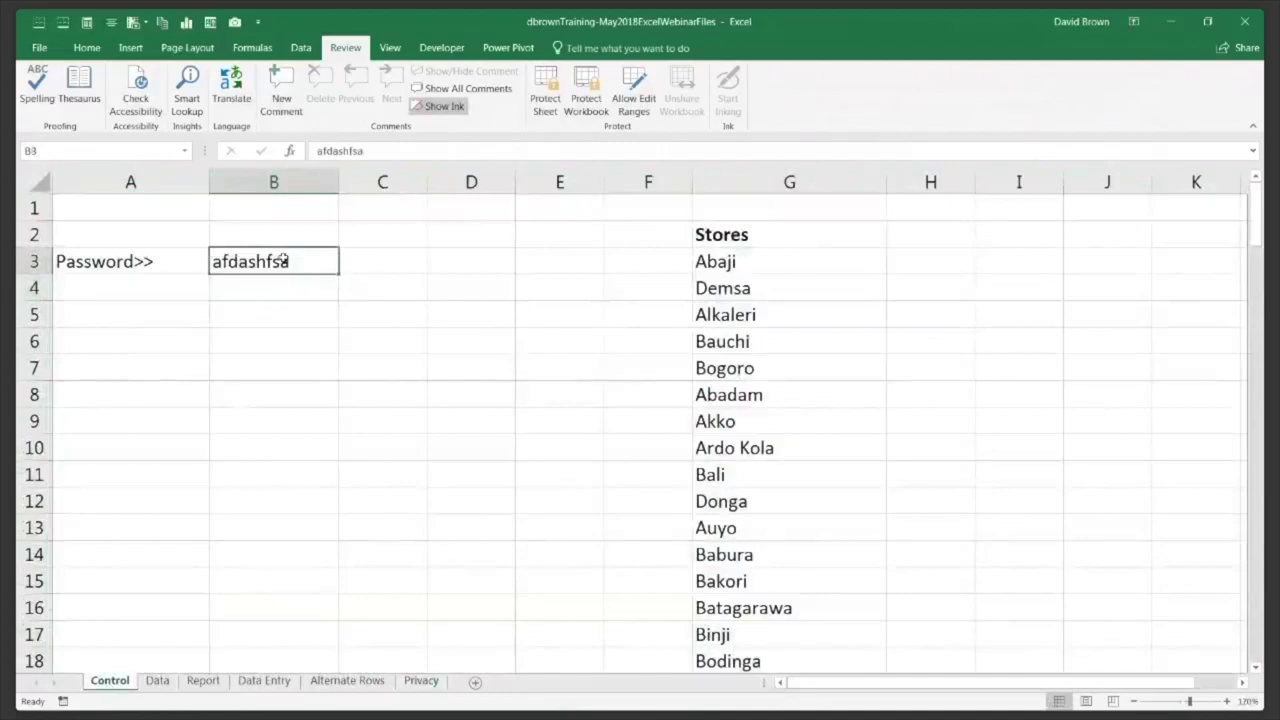
{"action": "type", "text": "Password"}
{"action": "key", "text": "Return"}
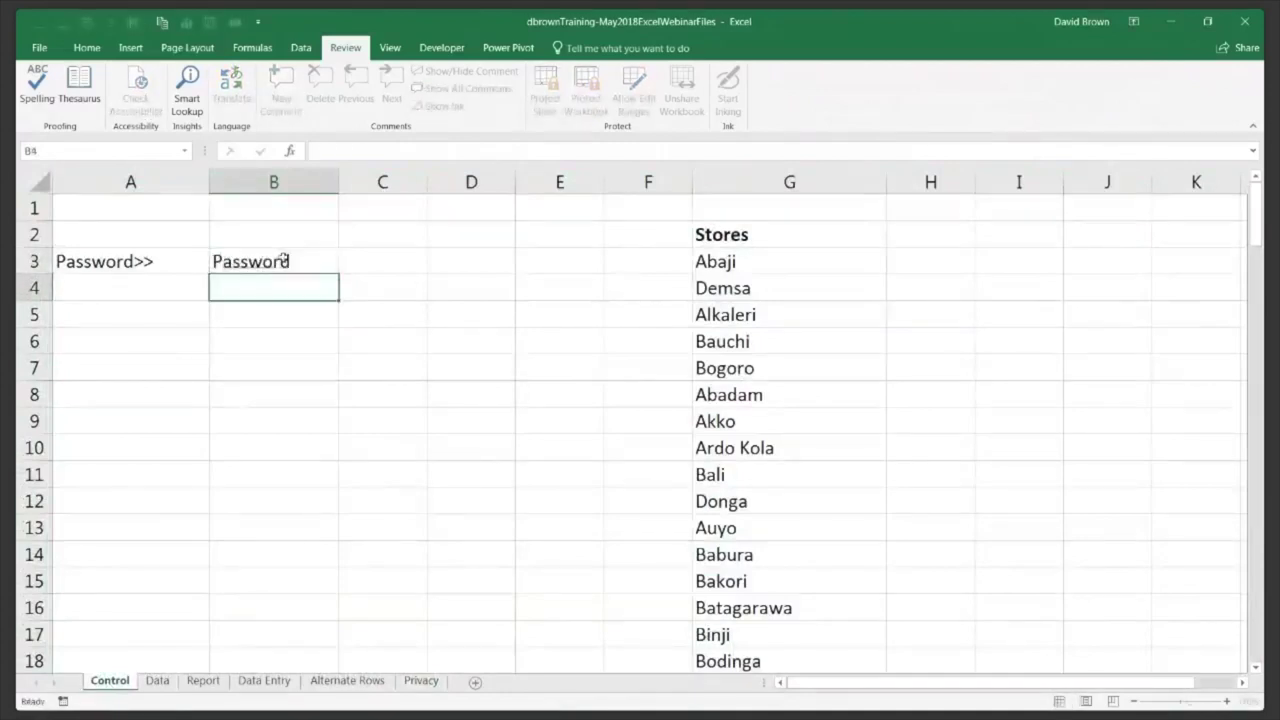
{"action": "left_click", "coordinate": [420, 681]}
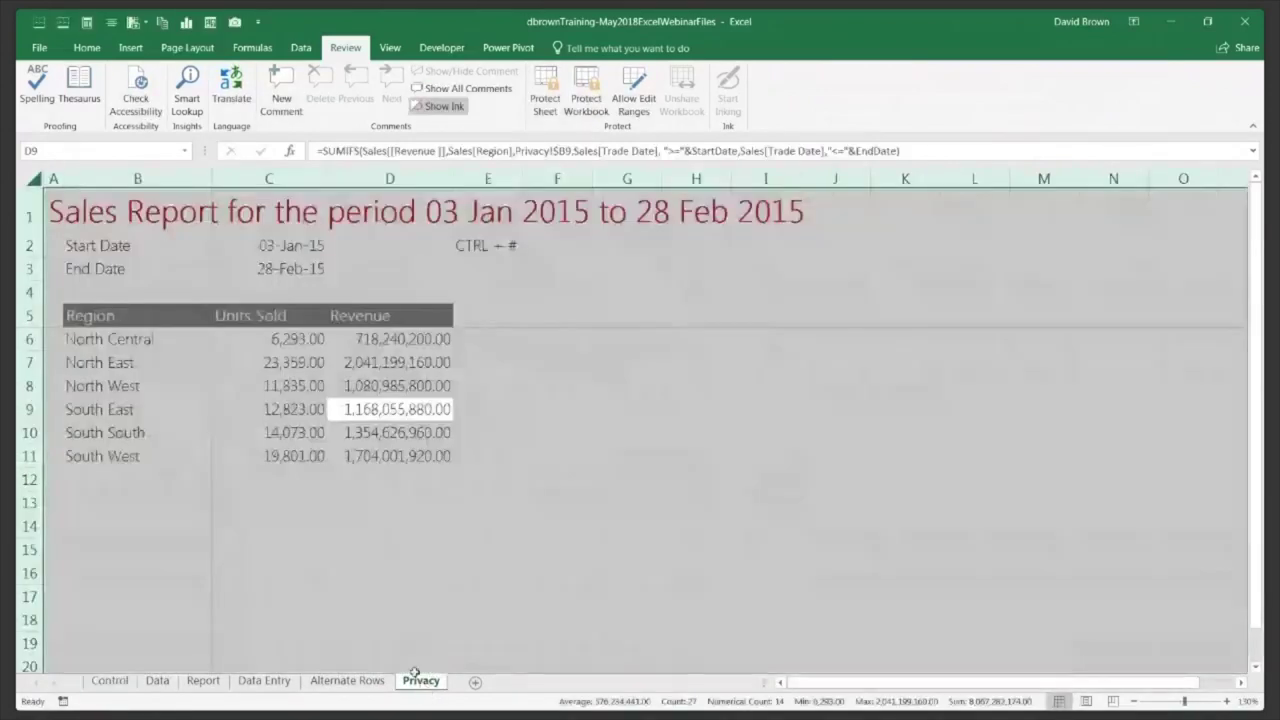
{"action": "left_click", "coordinate": [371, 345]}
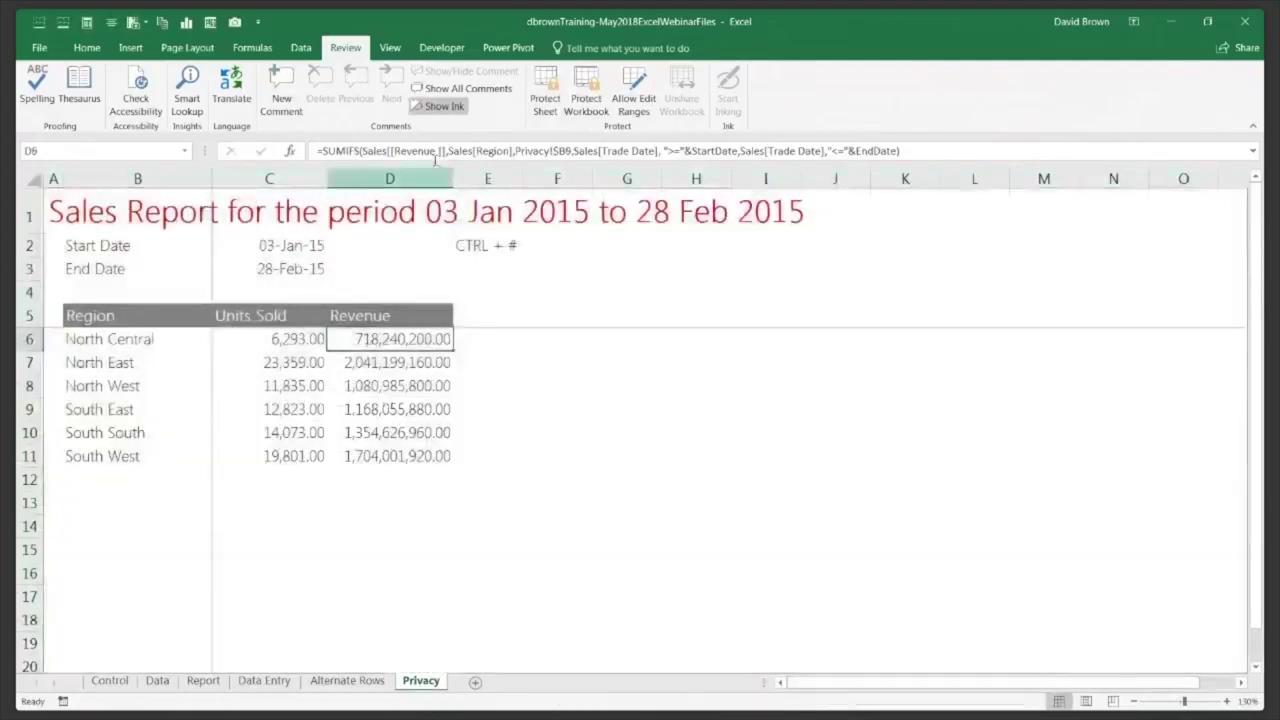
Step: Cancel a stray edit in D6 and mark every cell on the sheet as Hidden
{"action": "type", "text": "asd"}
{"action": "key", "text": "Escape"}
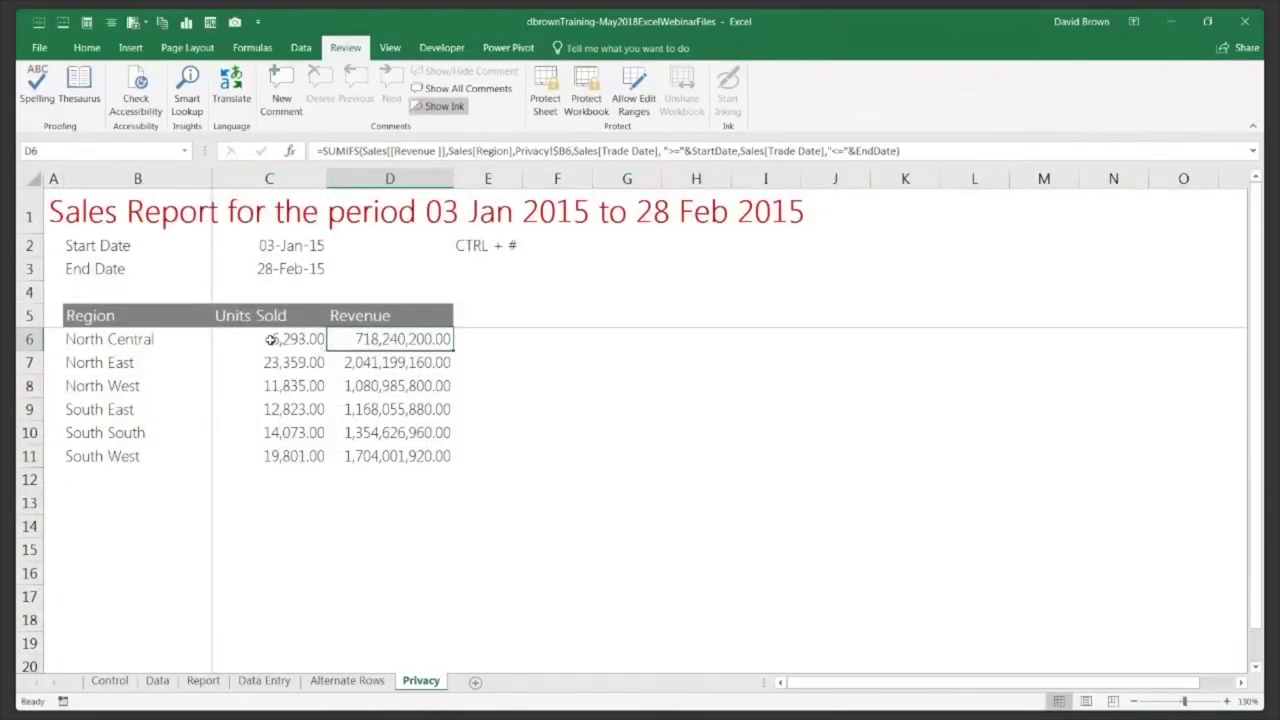
{"action": "key", "text": "ctrl+a"}
{"action": "key", "text": "ctrl+a"}
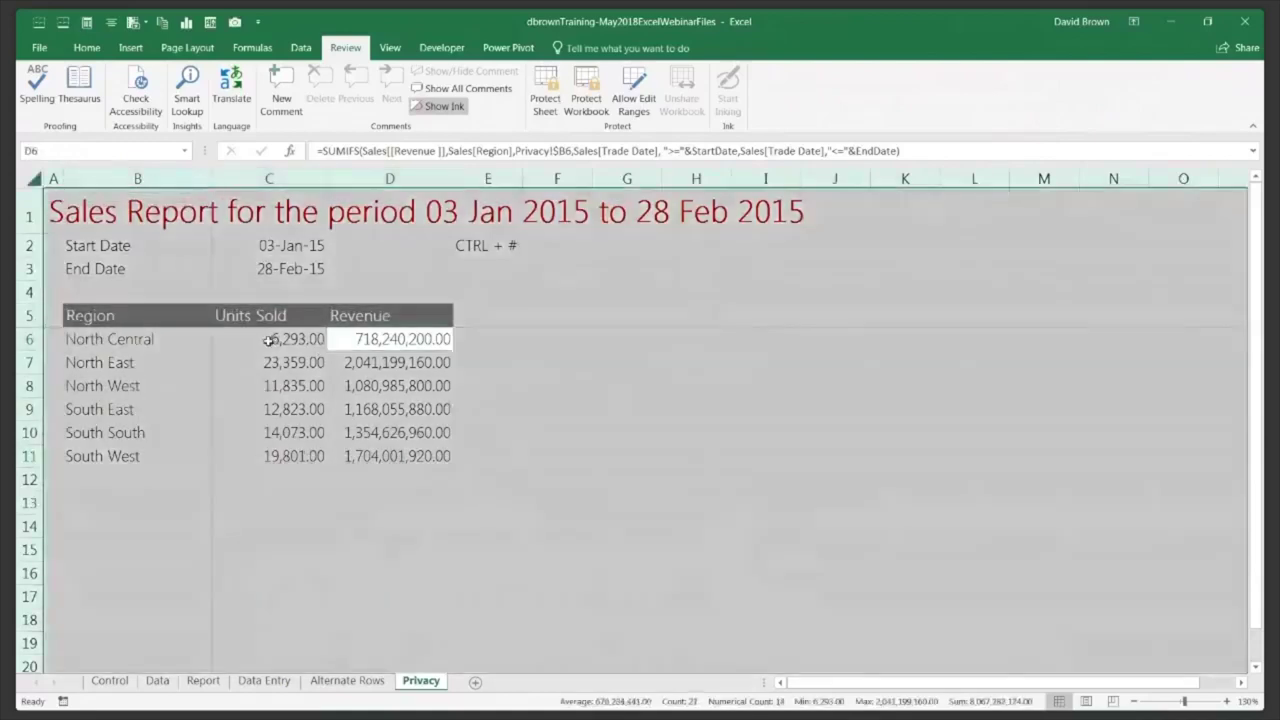
{"action": "key", "text": "ctrl+1"}
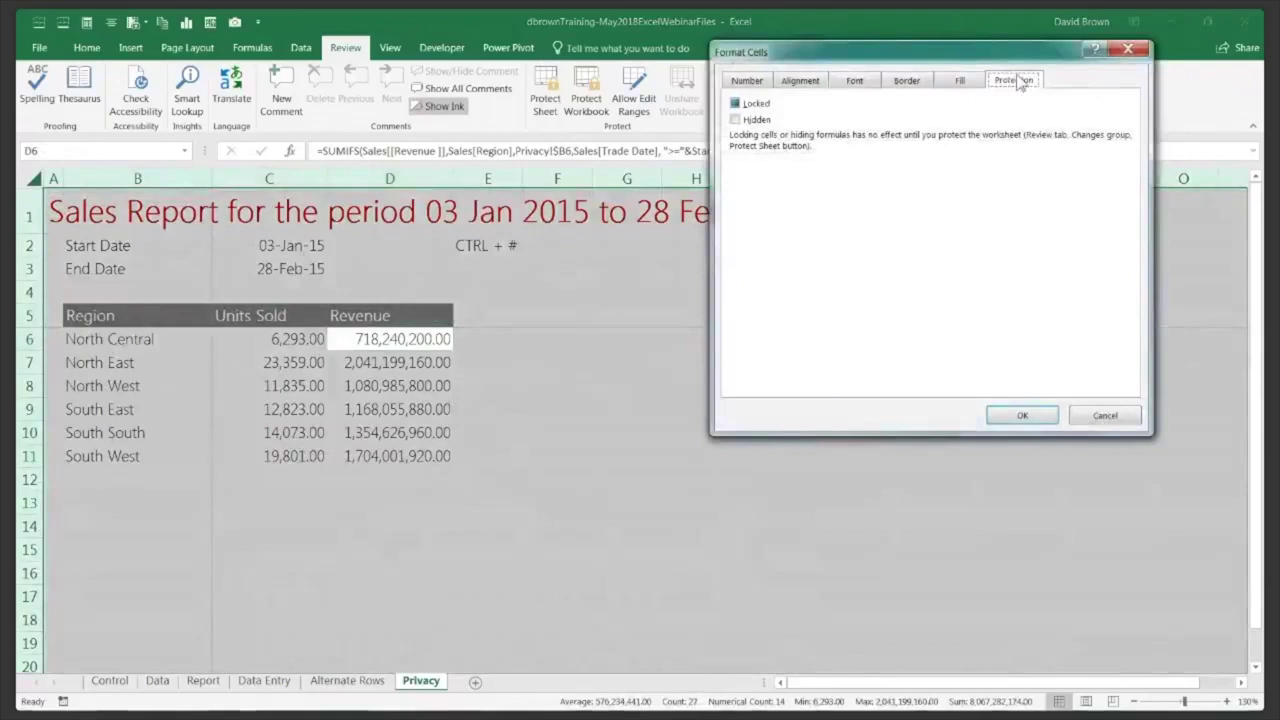
{"action": "left_click", "coordinate": [740, 120]}
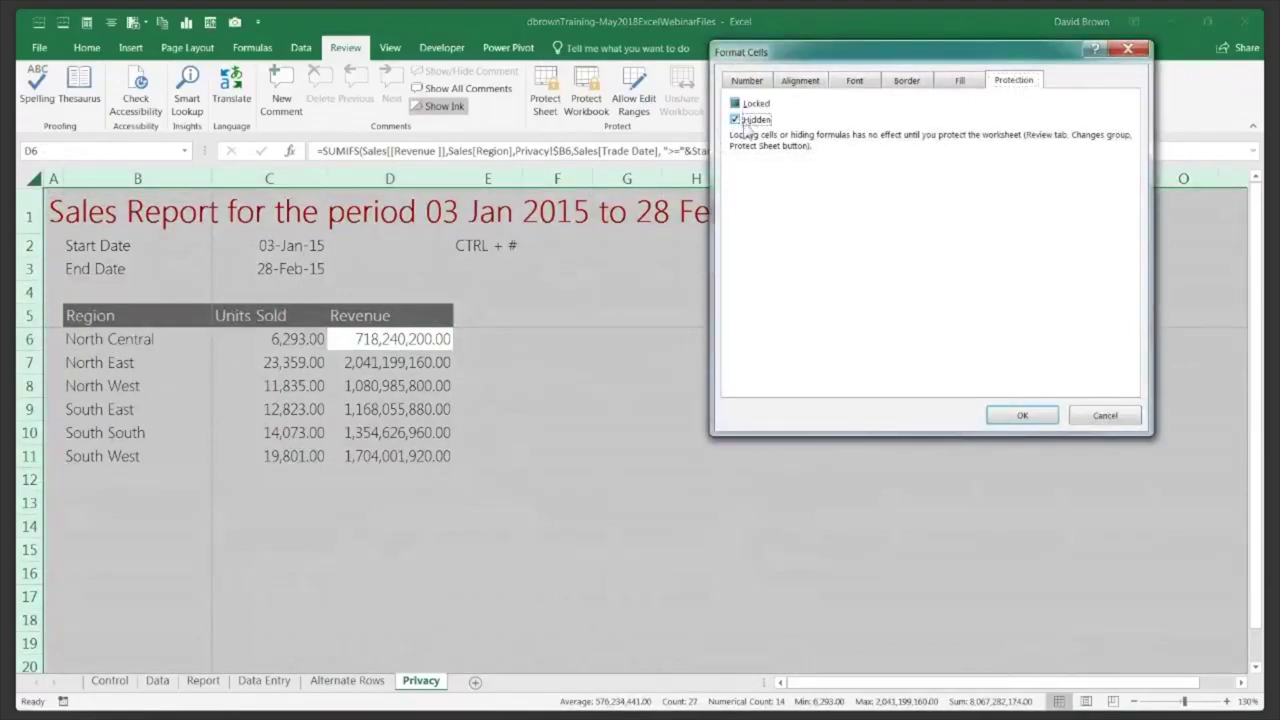
{"action": "left_click", "coordinate": [1015, 415]}
Step: Inspect the revenue formulas in D9, D7 and D6
{"action": "left_click", "coordinate": [376, 410]}
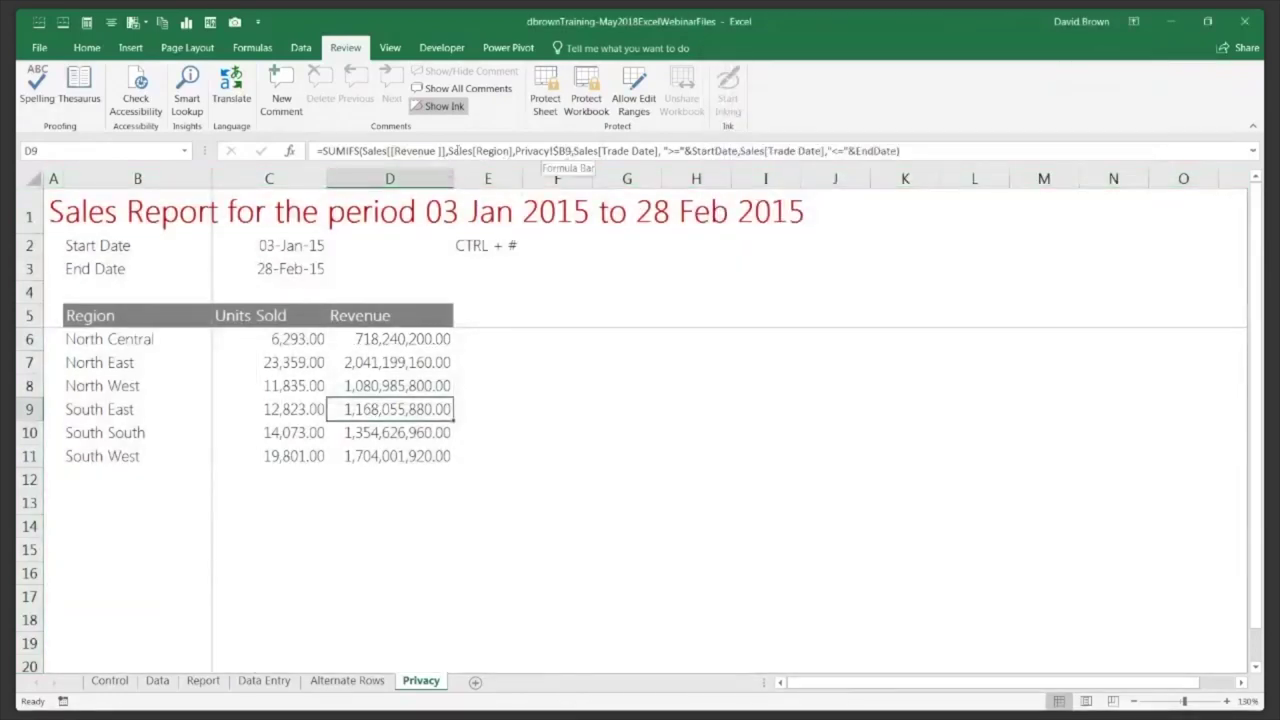
{"action": "left_click", "coordinate": [342, 362]}
{"action": "left_click", "coordinate": [392, 344]}
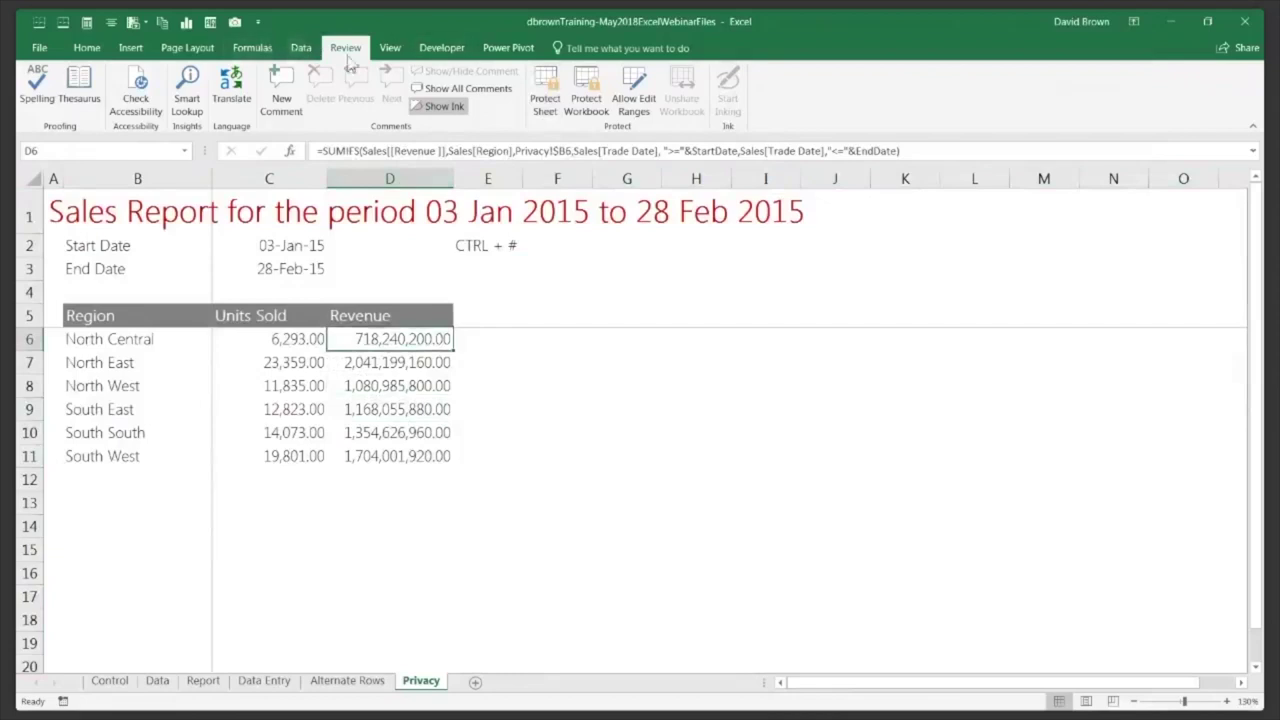
Step: Protect the Privacy sheet and confirm D7, D9, D10 and C7 no longer show formulas
{"action": "left_click", "coordinate": [552, 98]}
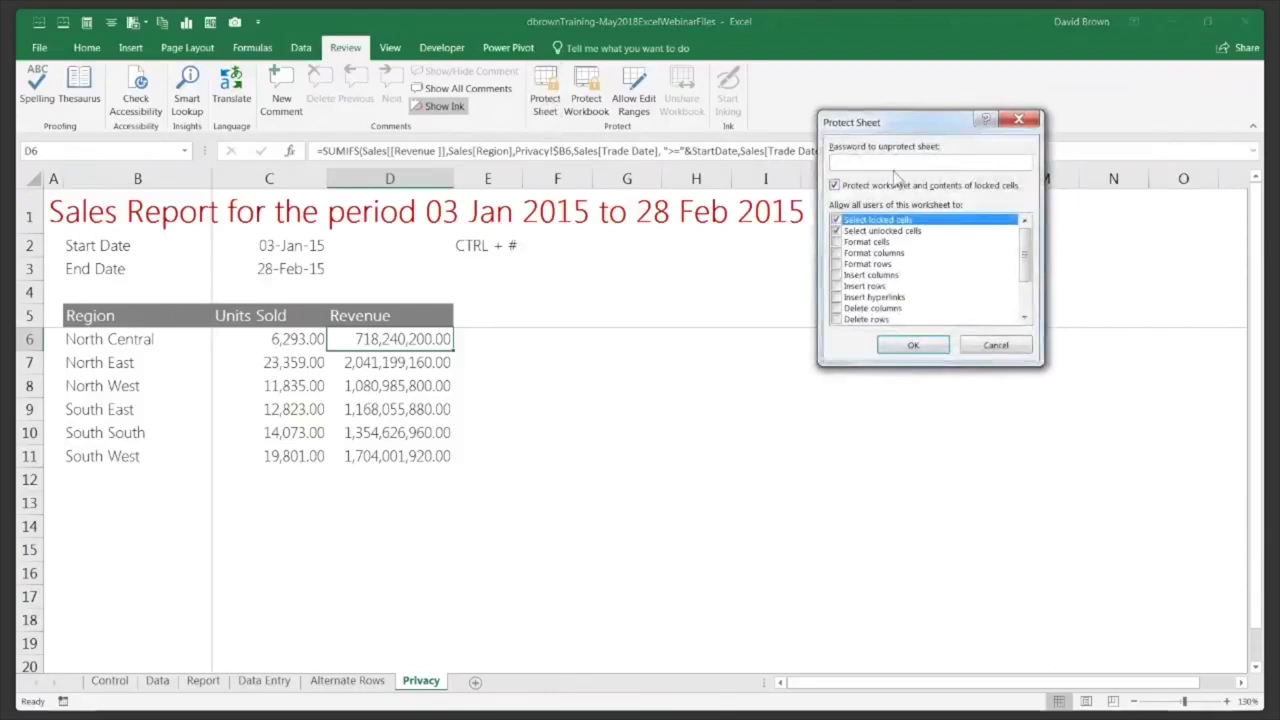
{"action": "left_click", "coordinate": [912, 345]}
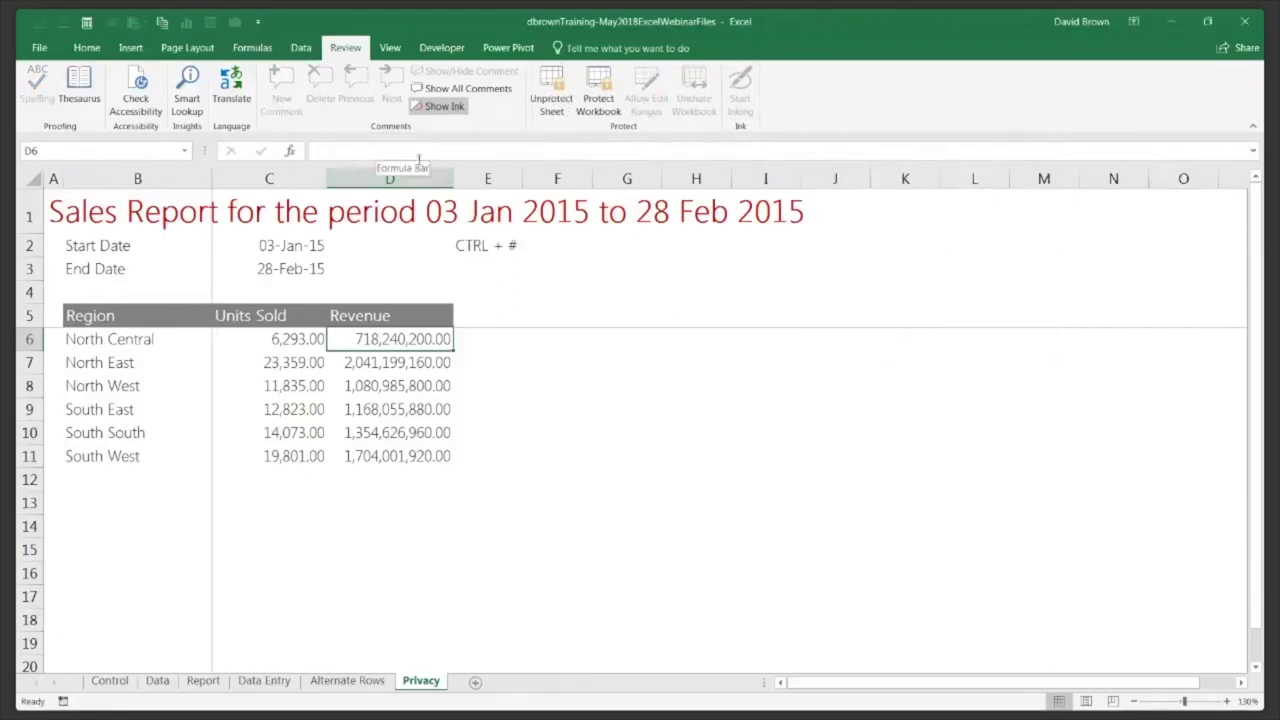
{"action": "left_click", "coordinate": [388, 362]}
{"action": "left_click", "coordinate": [390, 409]}
{"action": "left_click", "coordinate": [390, 432]}
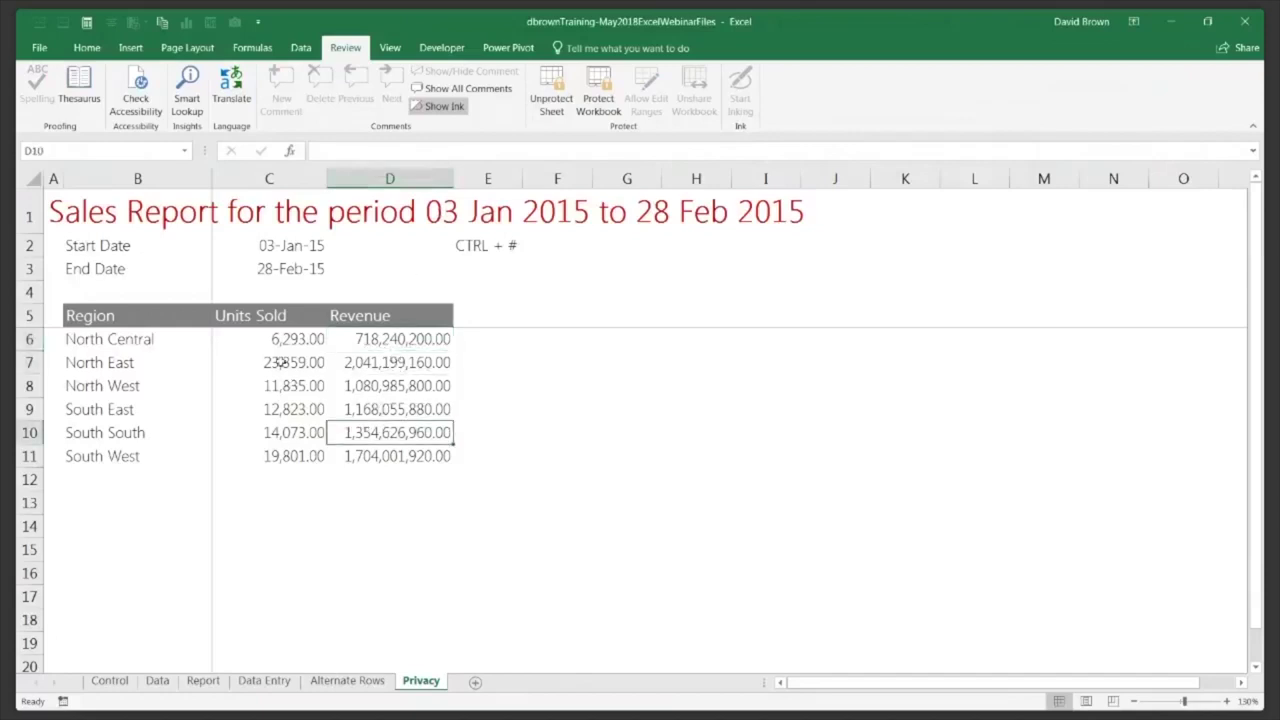
{"action": "left_click", "coordinate": [280, 363]}
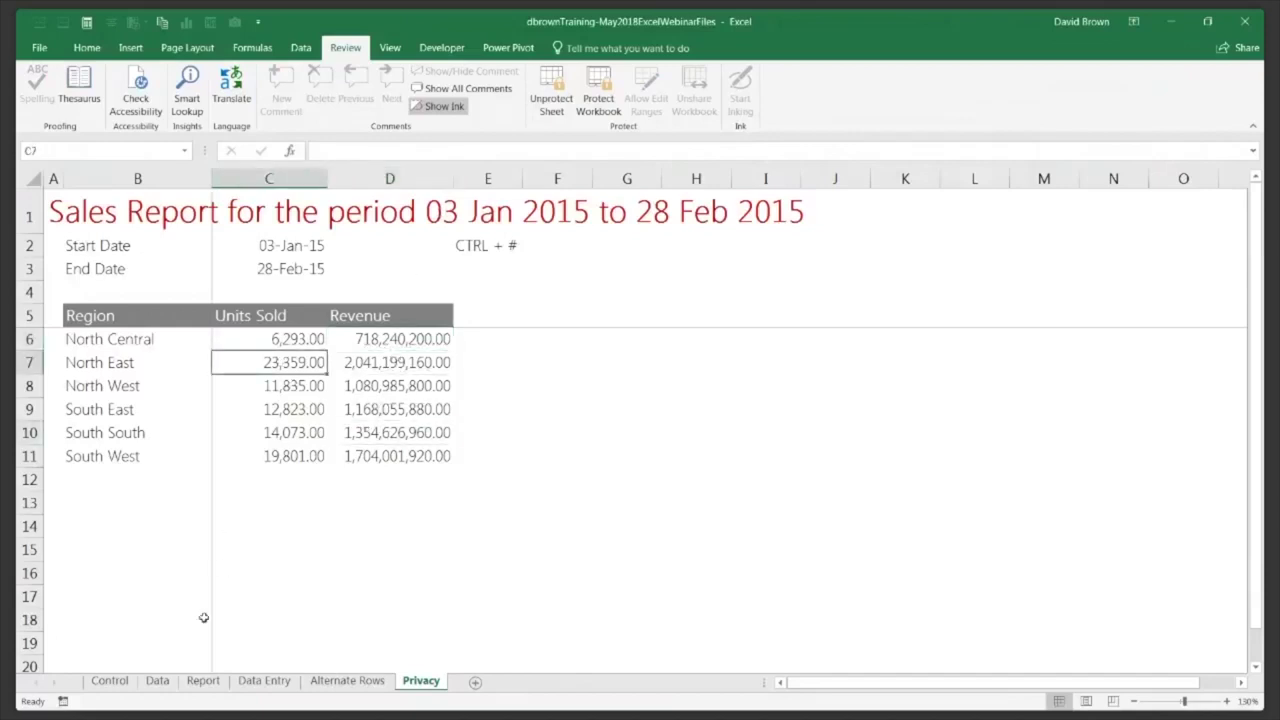
Step: Clear the password from Control!B3 and try selecting cells on the blacked-out Privacy sheet
{"action": "left_click", "coordinate": [116, 682]}
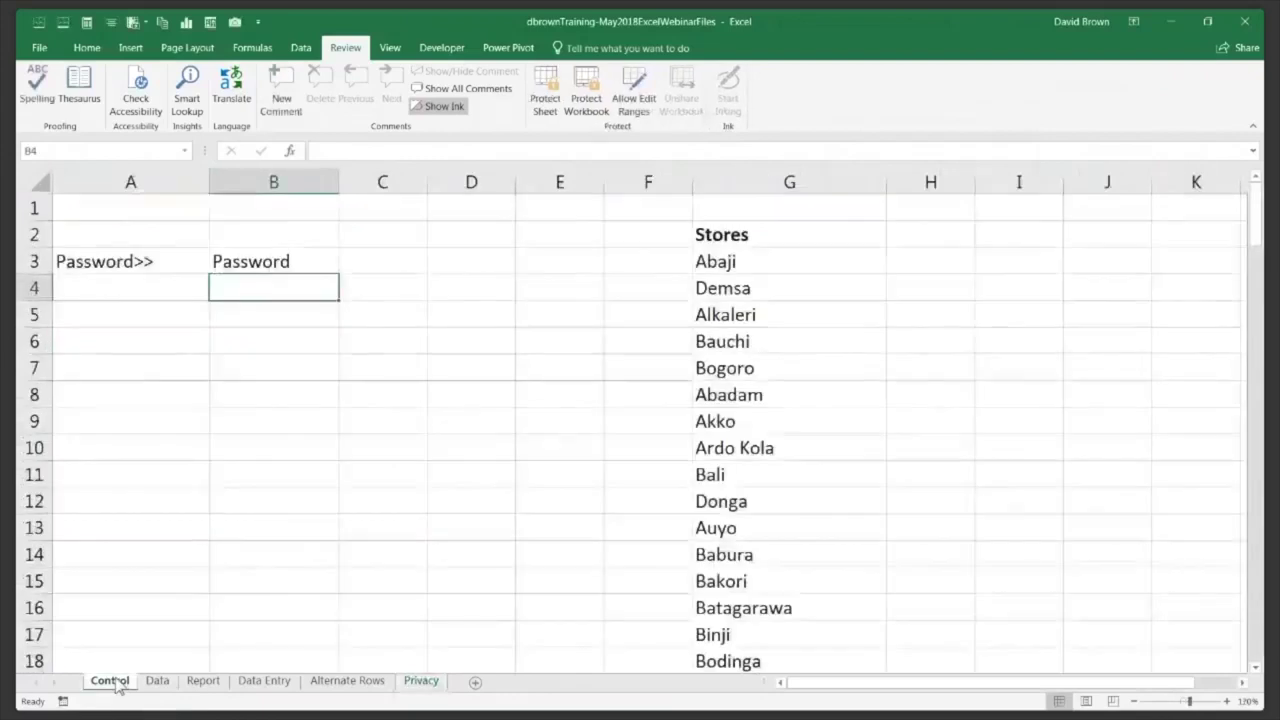
{"action": "left_click", "coordinate": [264, 263]}
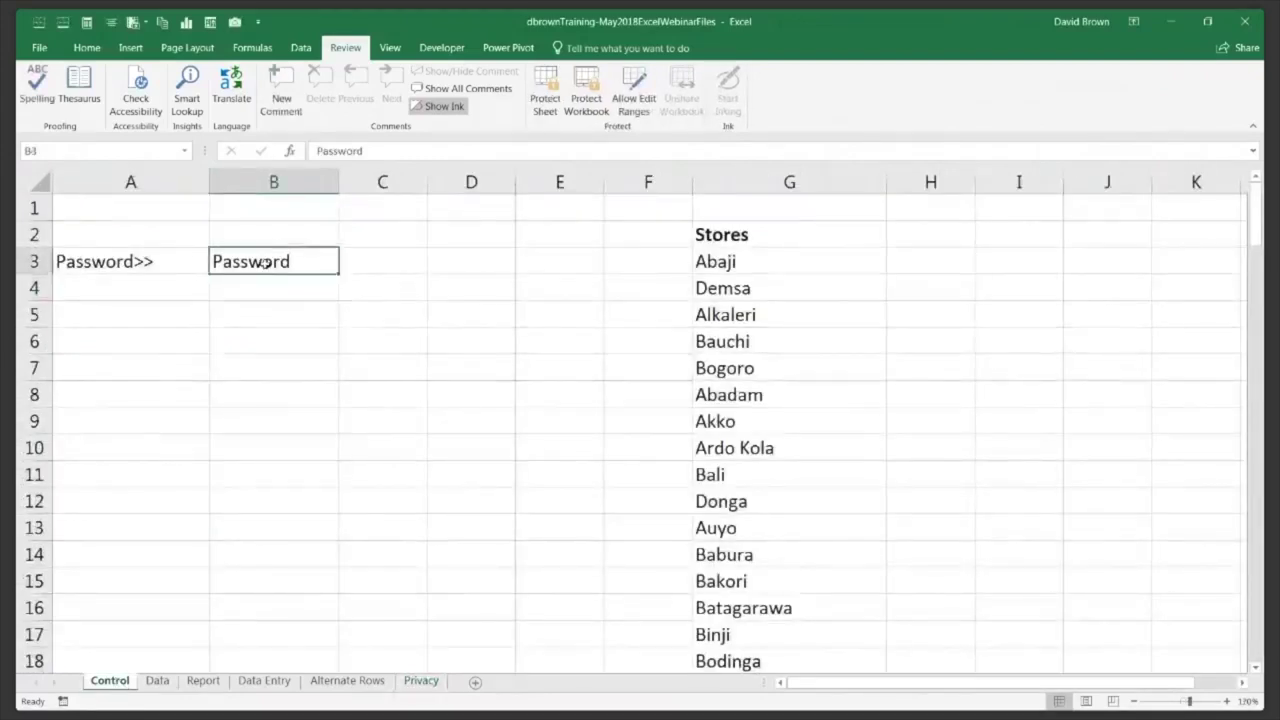
{"action": "key", "text": "Delete"}
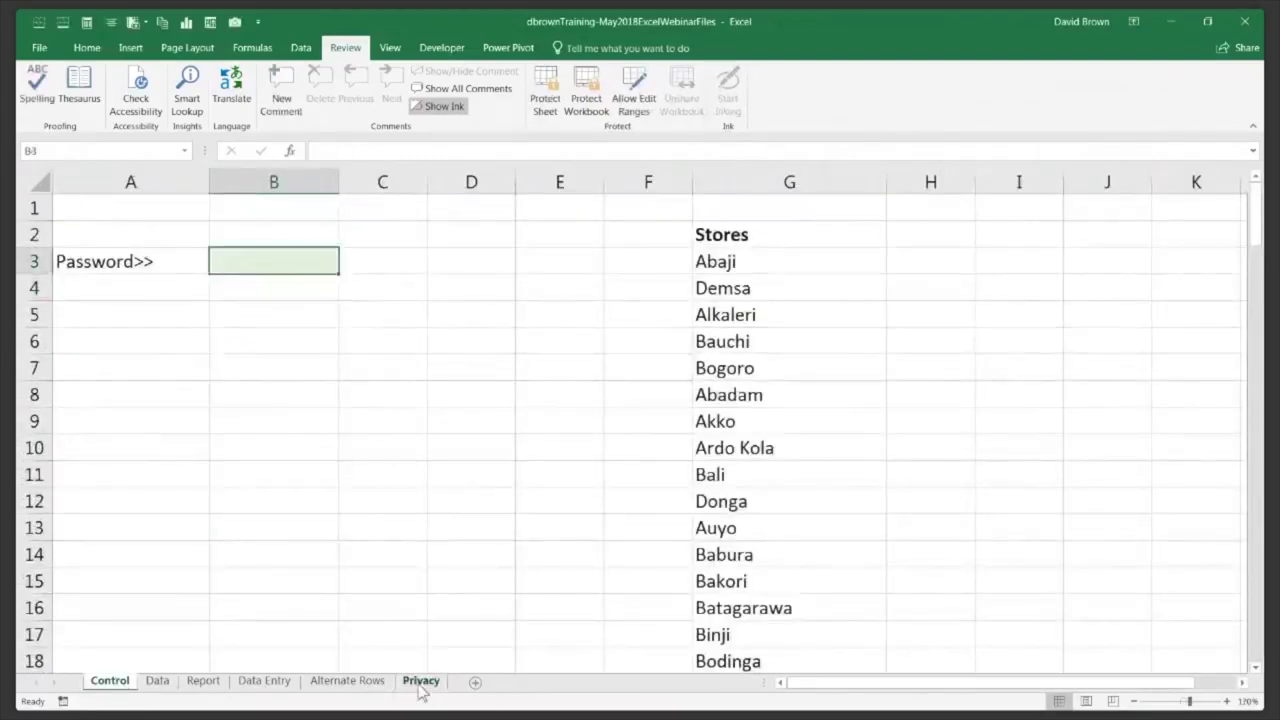
{"action": "left_click", "coordinate": [421, 683]}
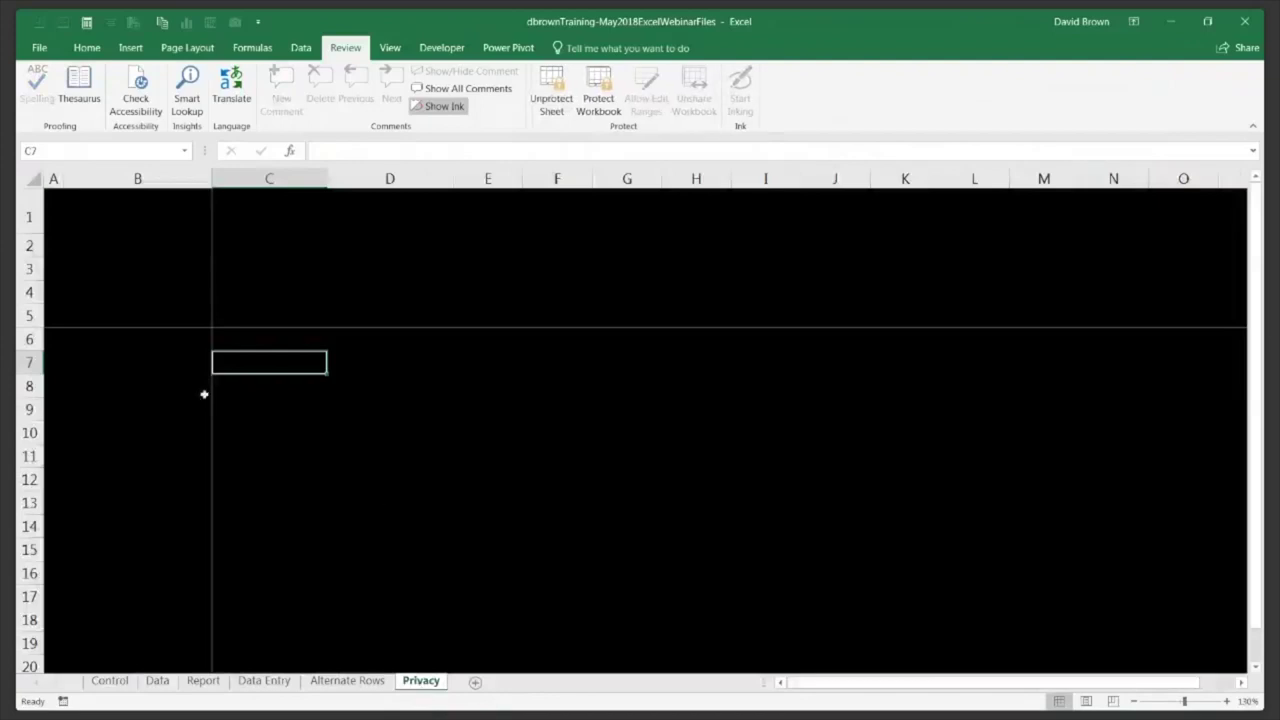
{"action": "left_click", "coordinate": [311, 487]}
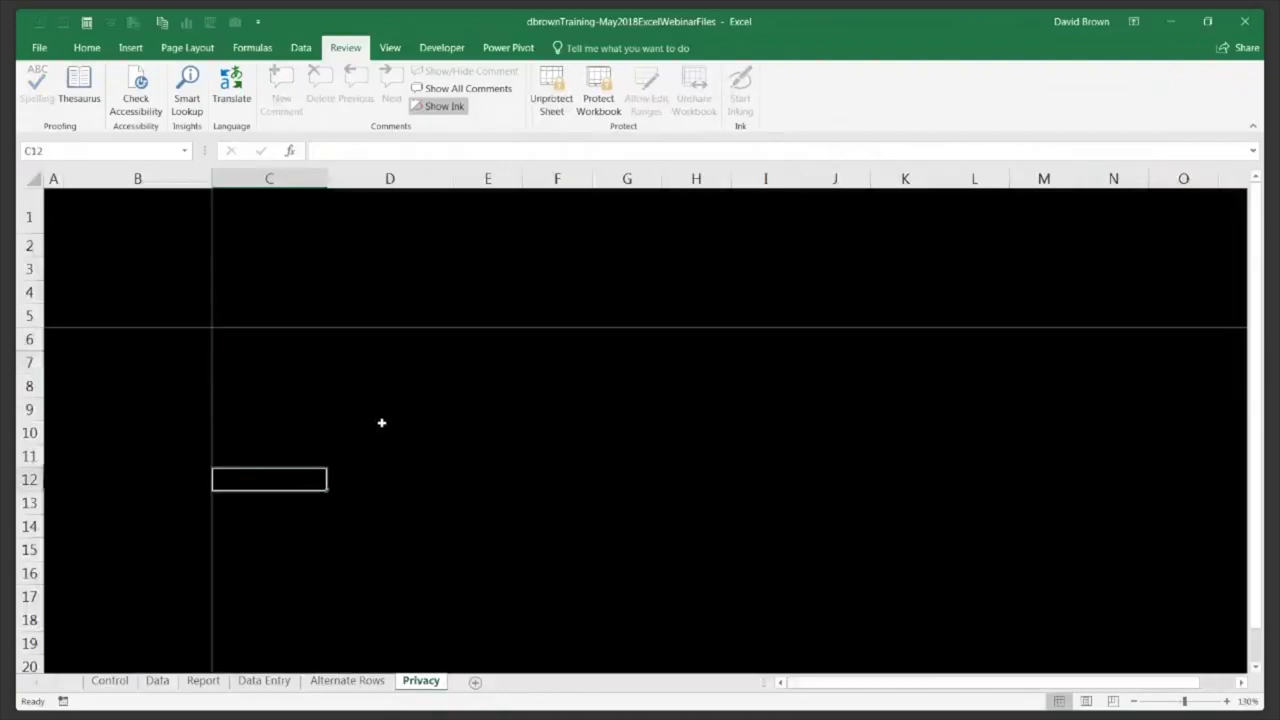
{"action": "left_click", "coordinate": [376, 423]}
{"action": "left_click", "coordinate": [300, 372]}
{"action": "left_click", "coordinate": [272, 317]}
{"action": "left_click", "coordinate": [346, 414]}
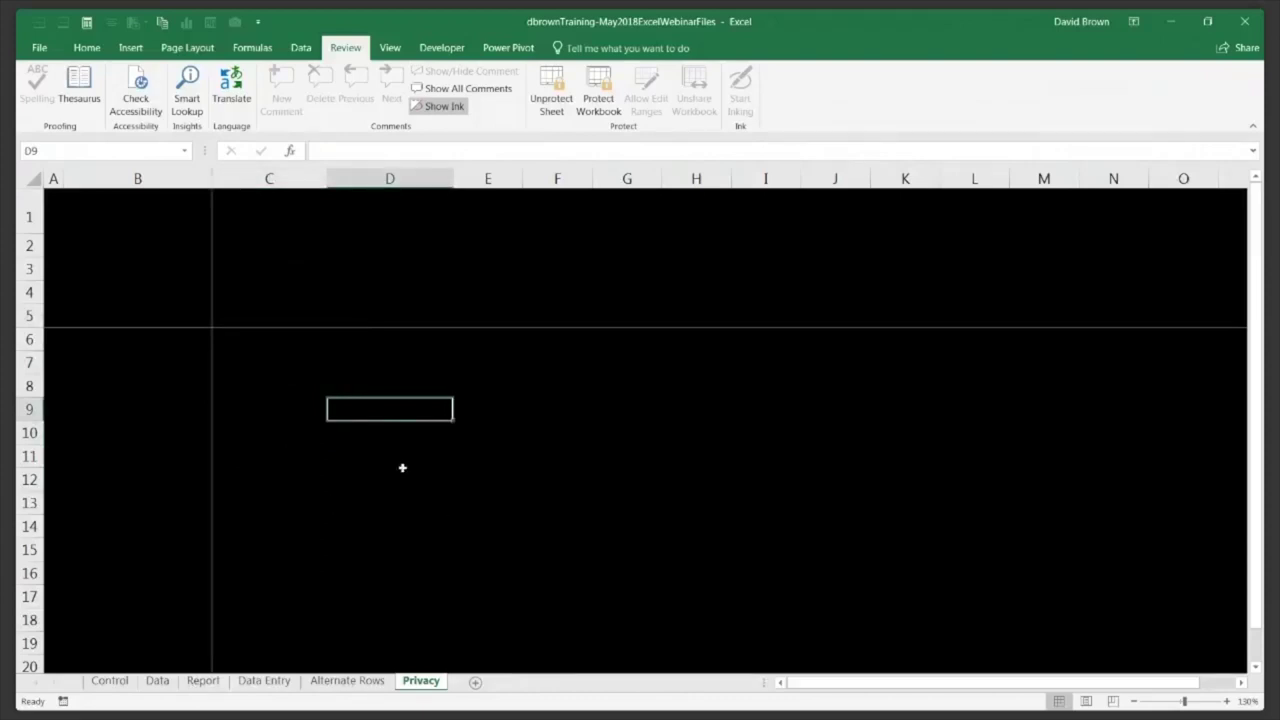
Step: Re-enter the correct password in B3 and return to the Privacy sheet
{"action": "left_click", "coordinate": [110, 680]}
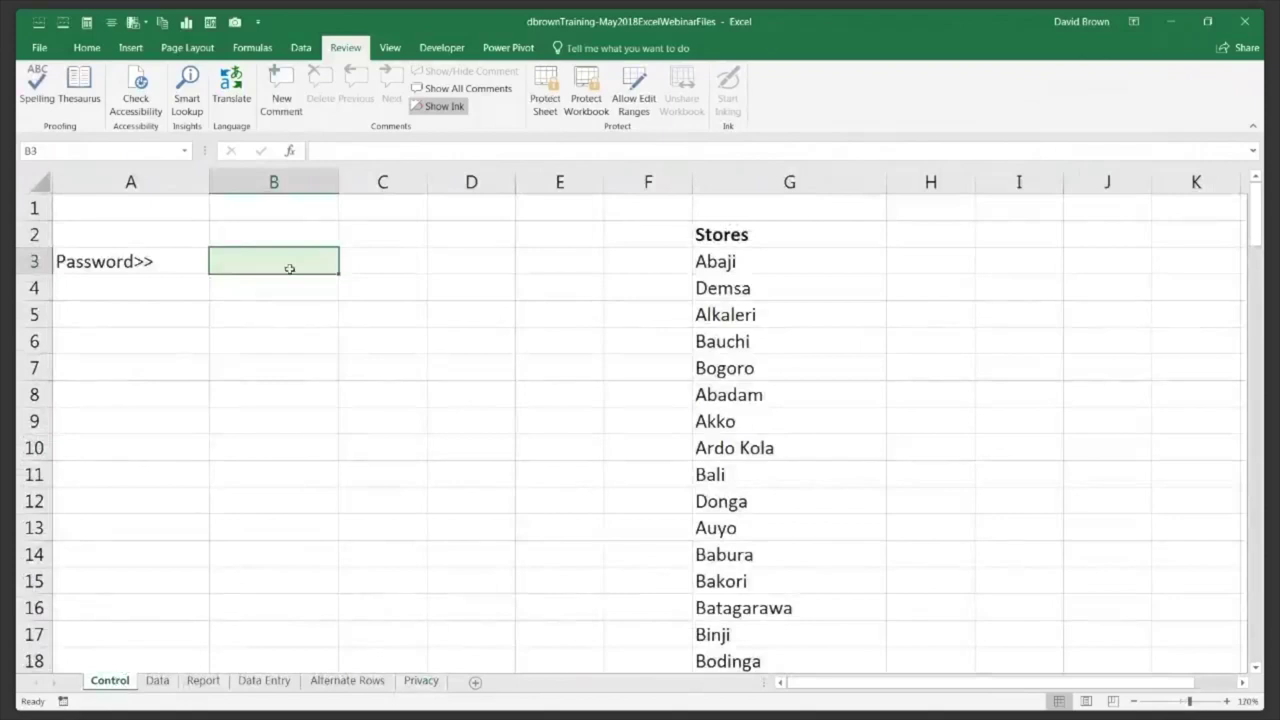
{"action": "type", "text": "Password"}
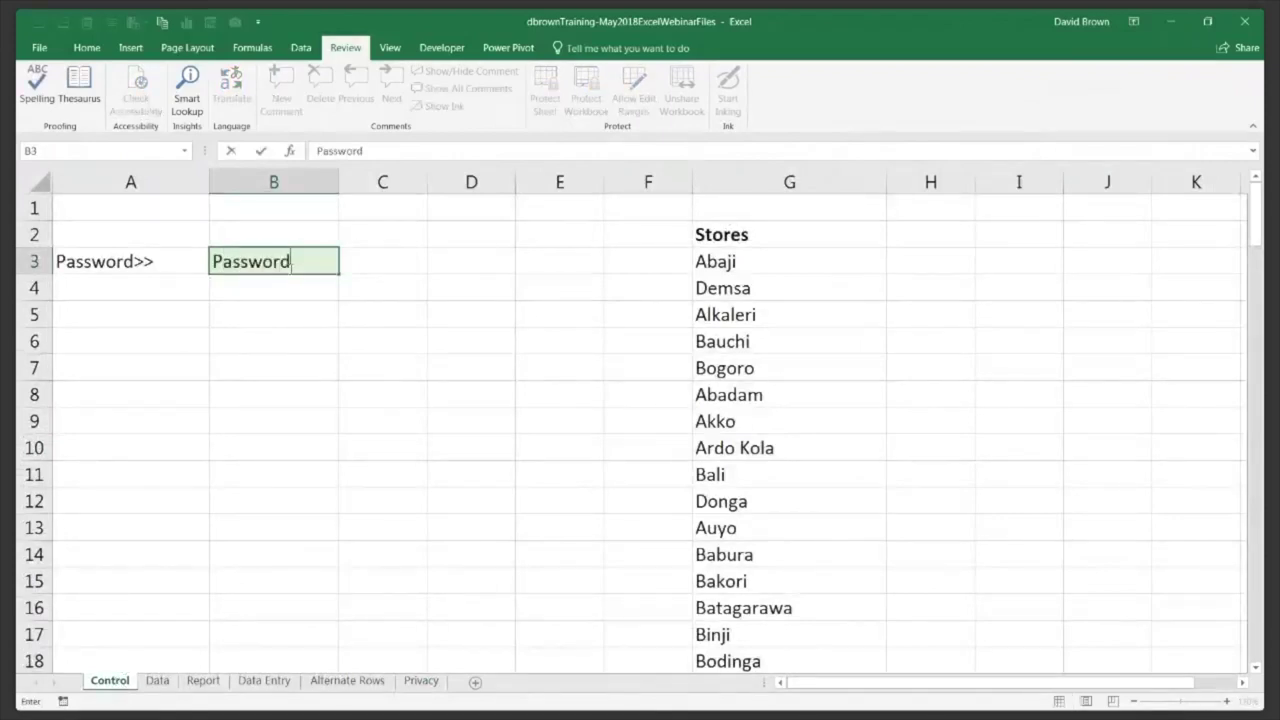
{"action": "key", "text": "Return"}
{"action": "left_click", "coordinate": [421, 682]}
Step: Dismiss the protected-cell warning on D6 and unprotect the Privacy sheet
{"action": "left_click", "coordinate": [414, 346]}
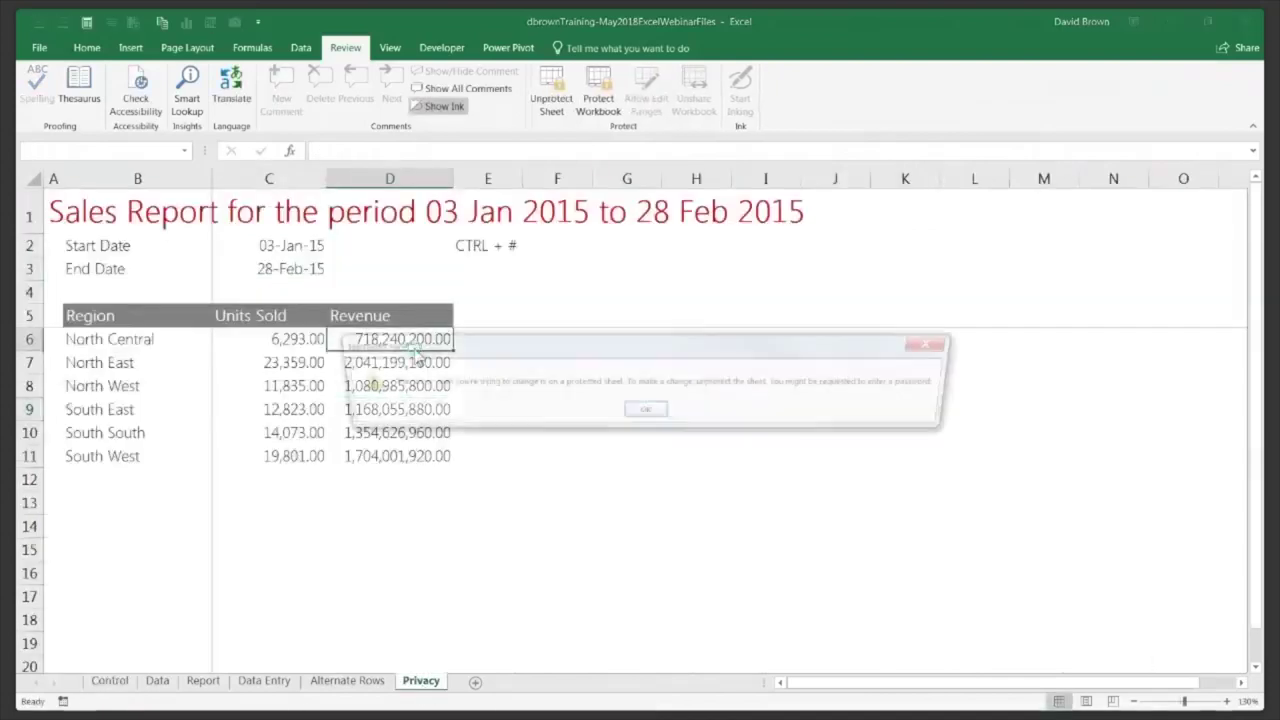
{"action": "key", "text": "Return"}
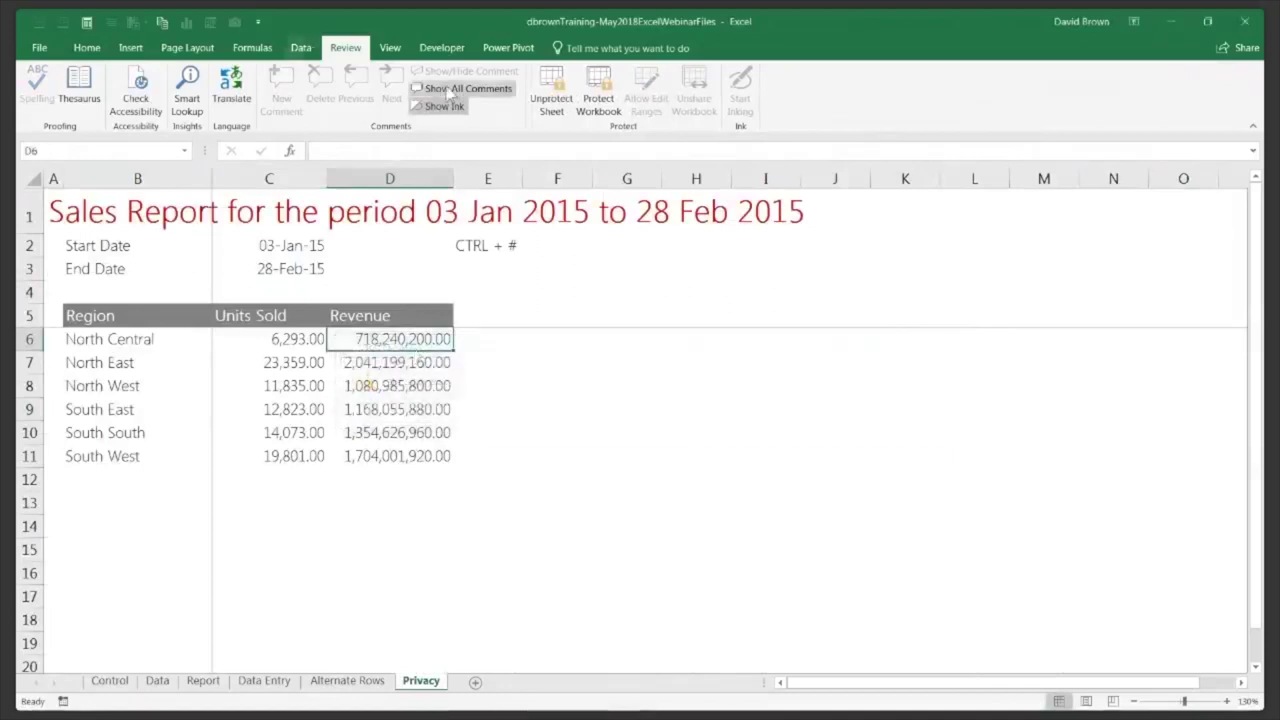
{"action": "left_click", "coordinate": [559, 88]}
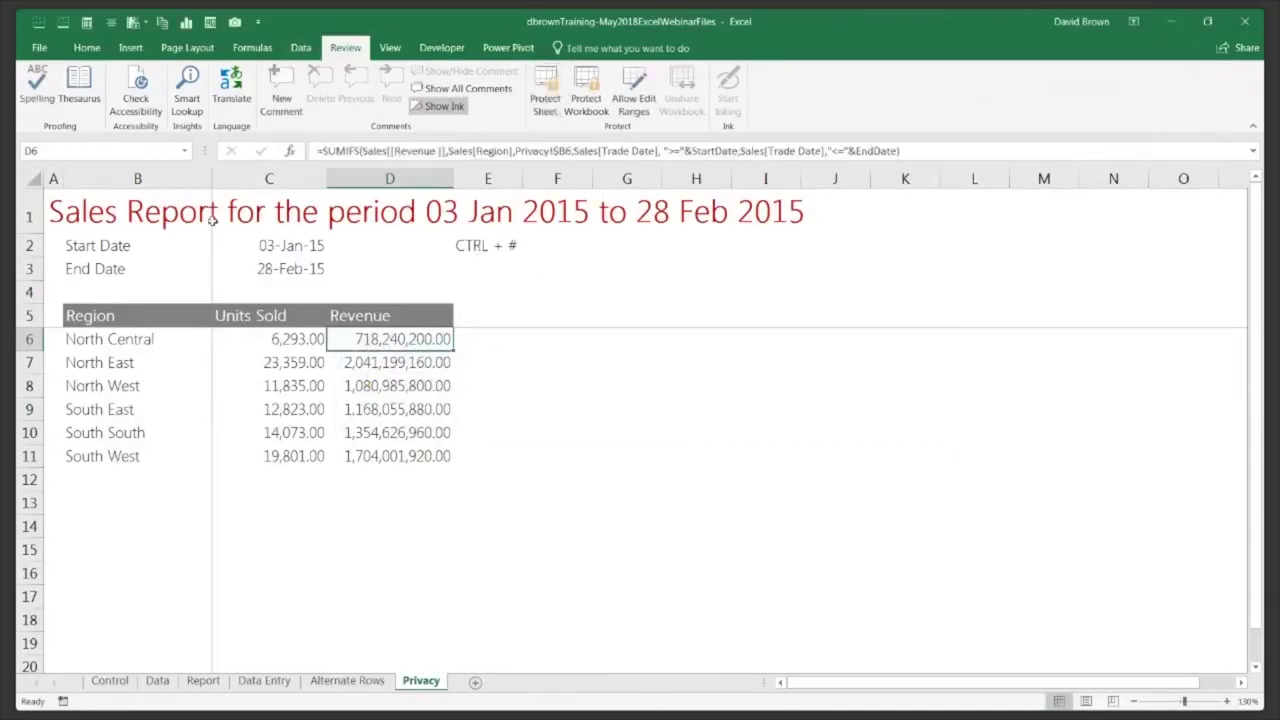
Step: Draw a text box over F2:I3 reading 'Access Denied, Enter Password' and centre its text
{"action": "left_click", "coordinate": [130, 48]}
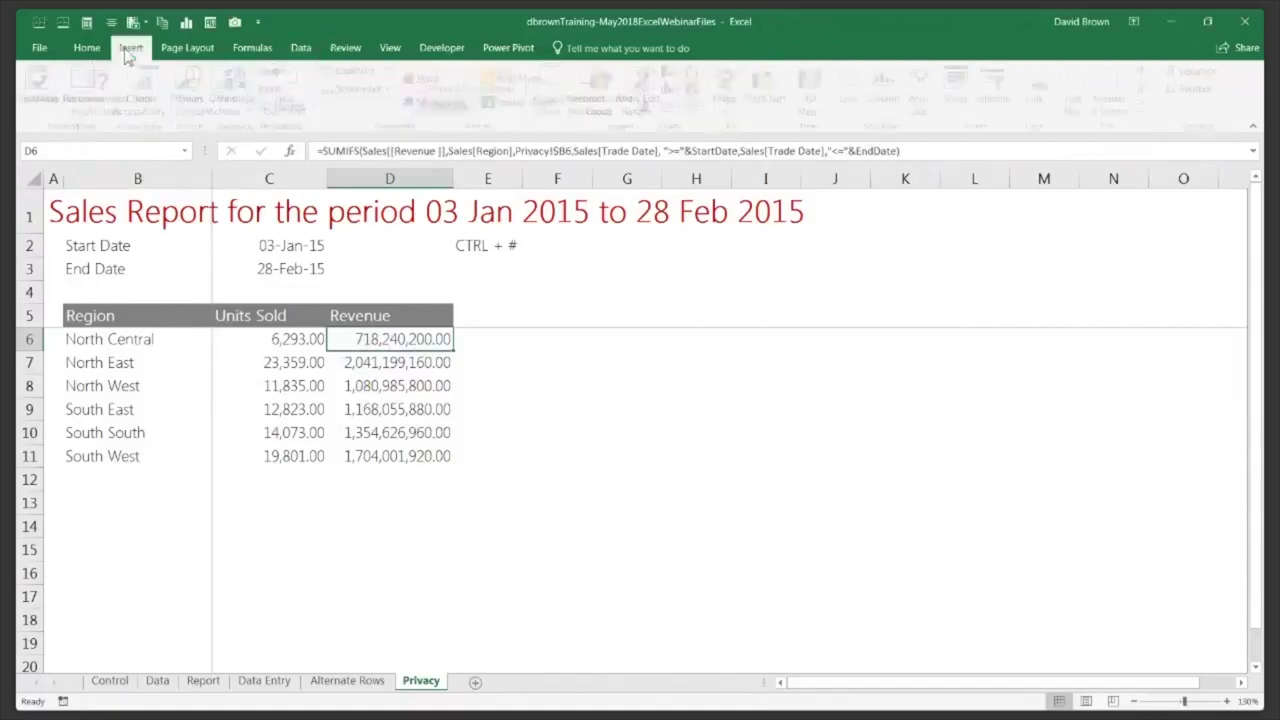
{"action": "left_click", "coordinate": [1078, 90]}
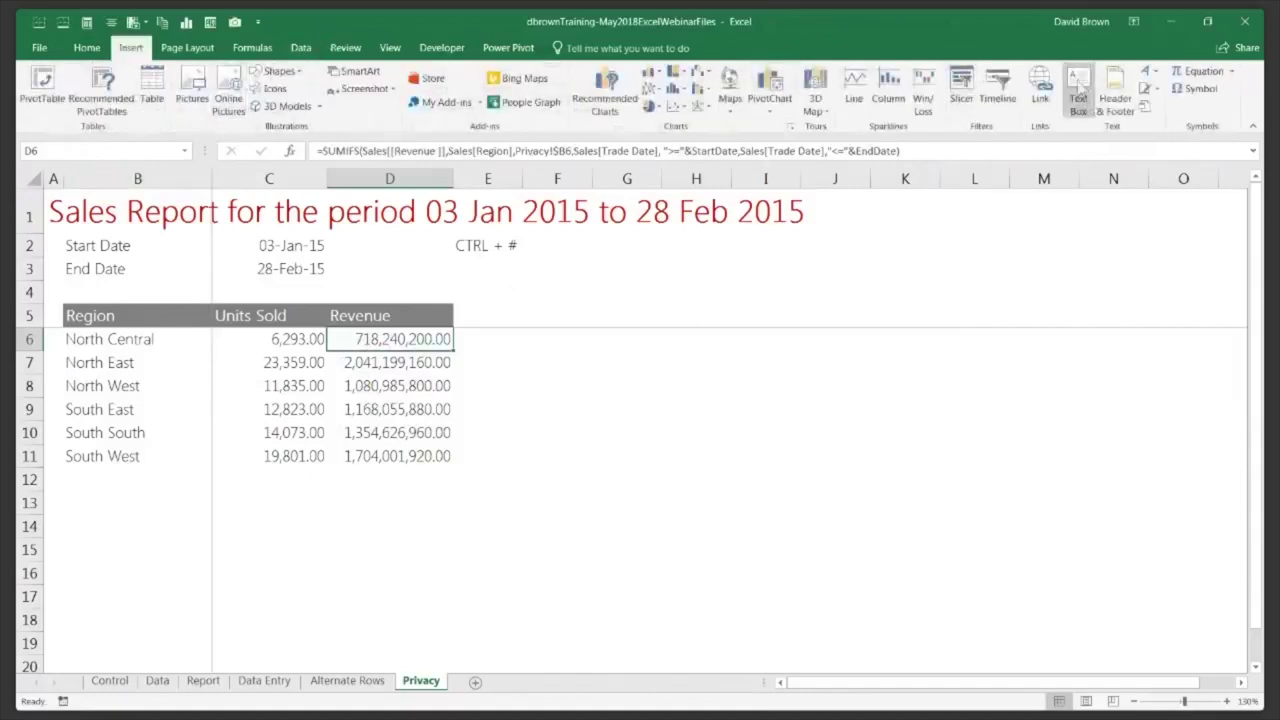
{"action": "left_click_drag", "start_coordinate": [522, 240], "coordinate": [789, 276]}
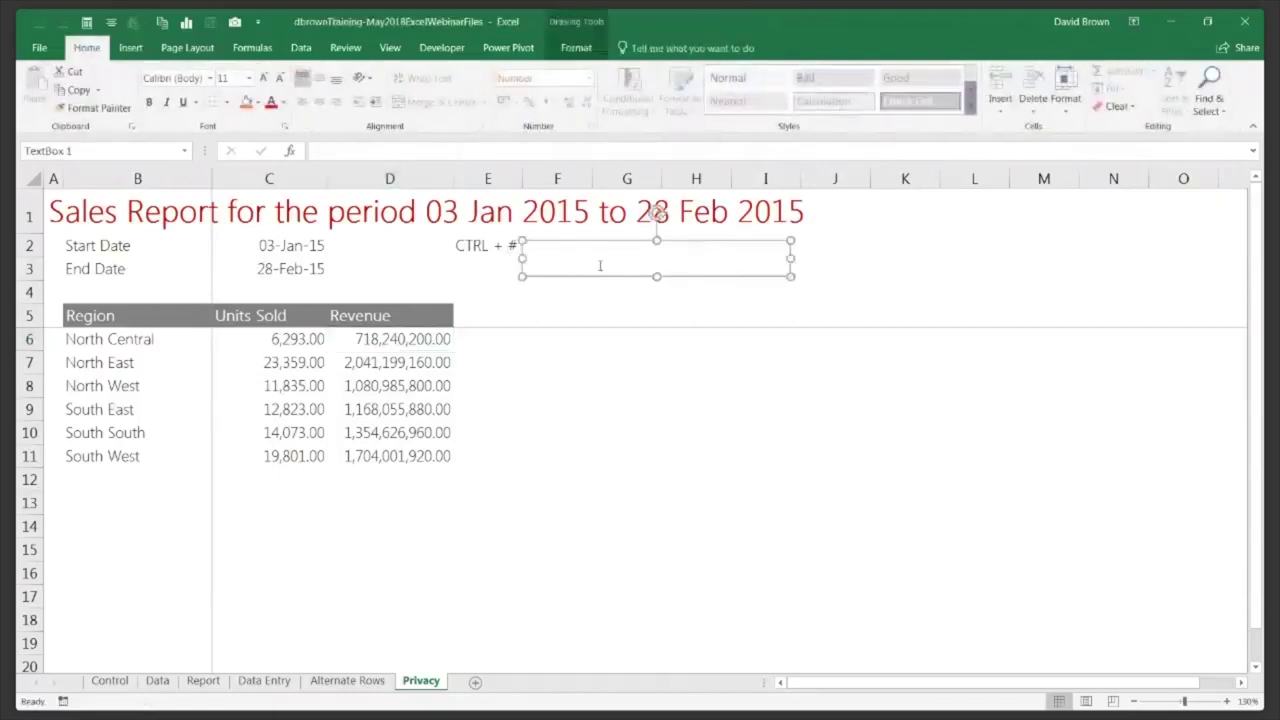
{"action": "key", "text": "BackSpace"}
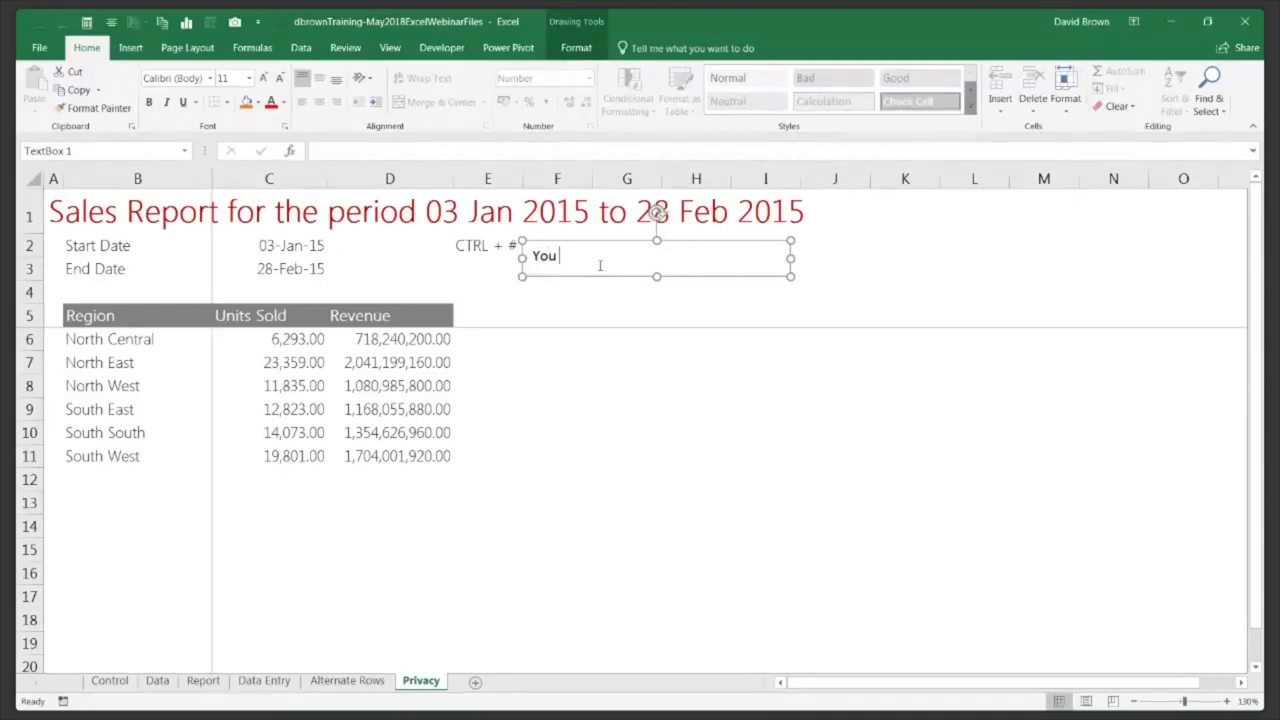
{"action": "key", "text": "BackSpace"}
{"action": "key", "text": "BackSpace"}
{"action": "key", "text": "BackSpace"}
{"action": "type", "text": "Access De"}
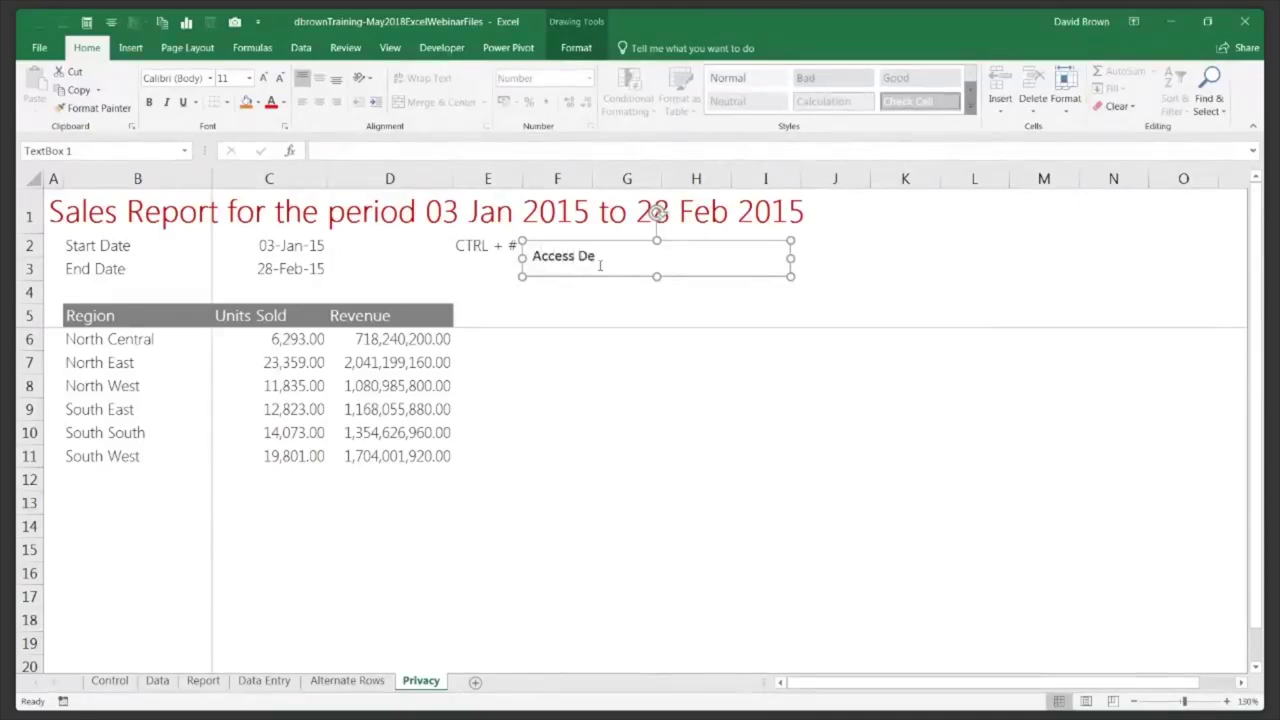
{"action": "type", "text": "nied, Enter Password"}
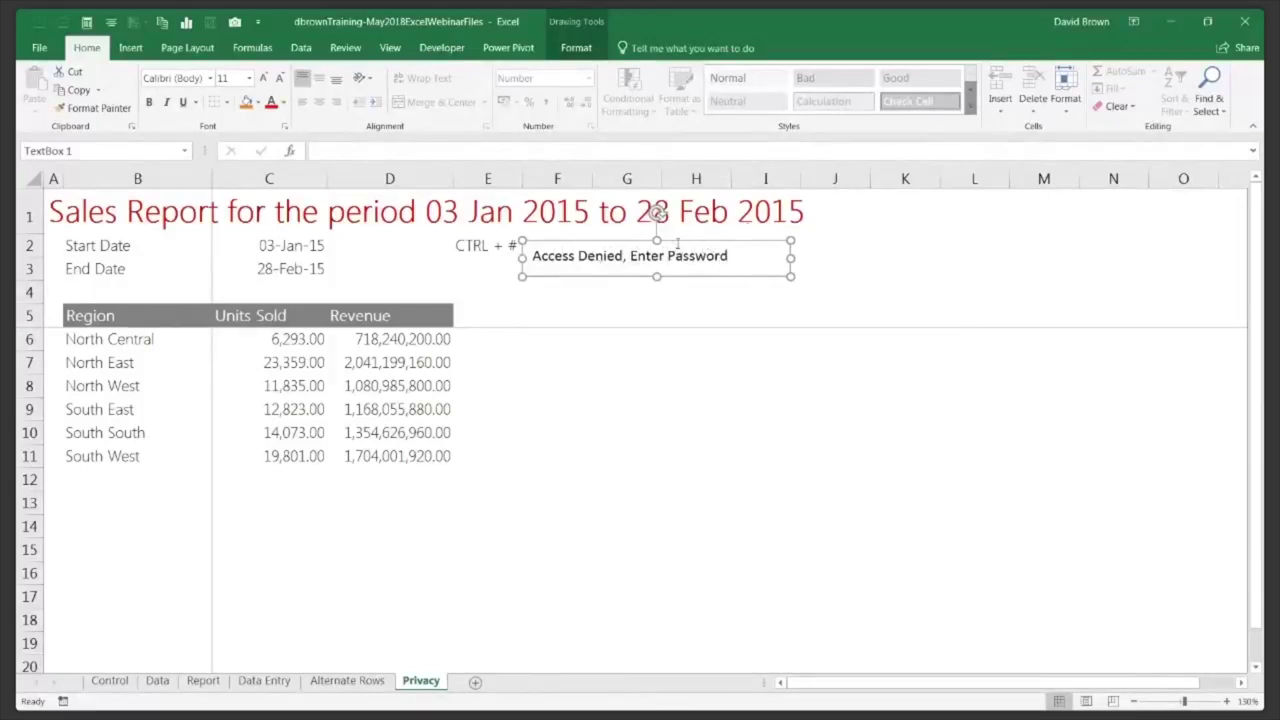
{"action": "left_click", "coordinate": [318, 102]}
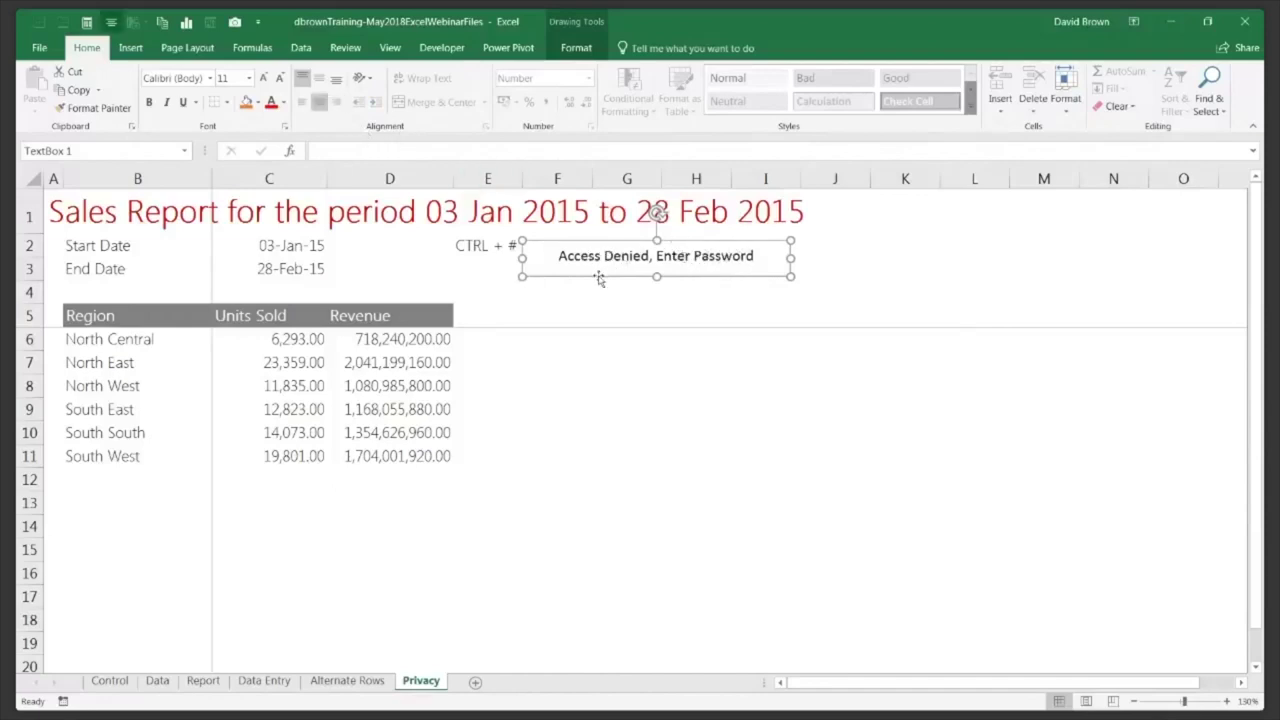
{"action": "key", "text": "ctrl+k"}
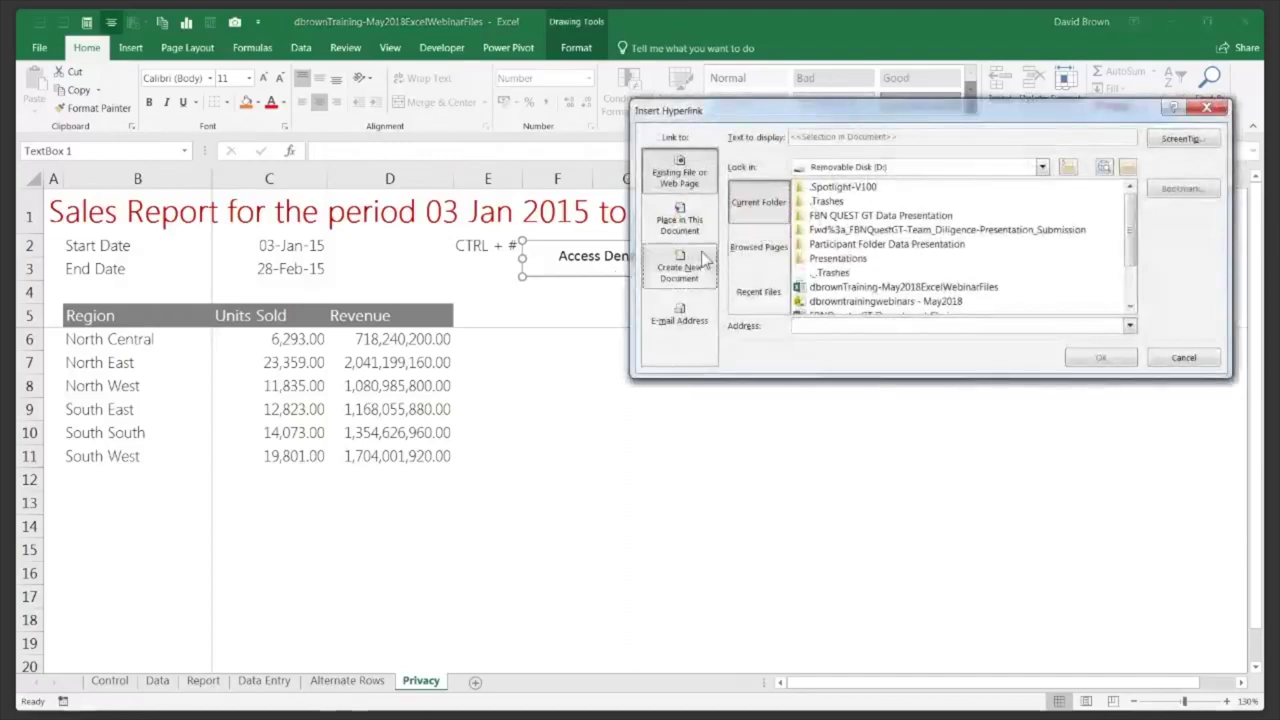
Step: Hyperlink the text box to the Control sheet with ScreenTip 'Click to enter password'
{"action": "left_click", "coordinate": [689, 222]}
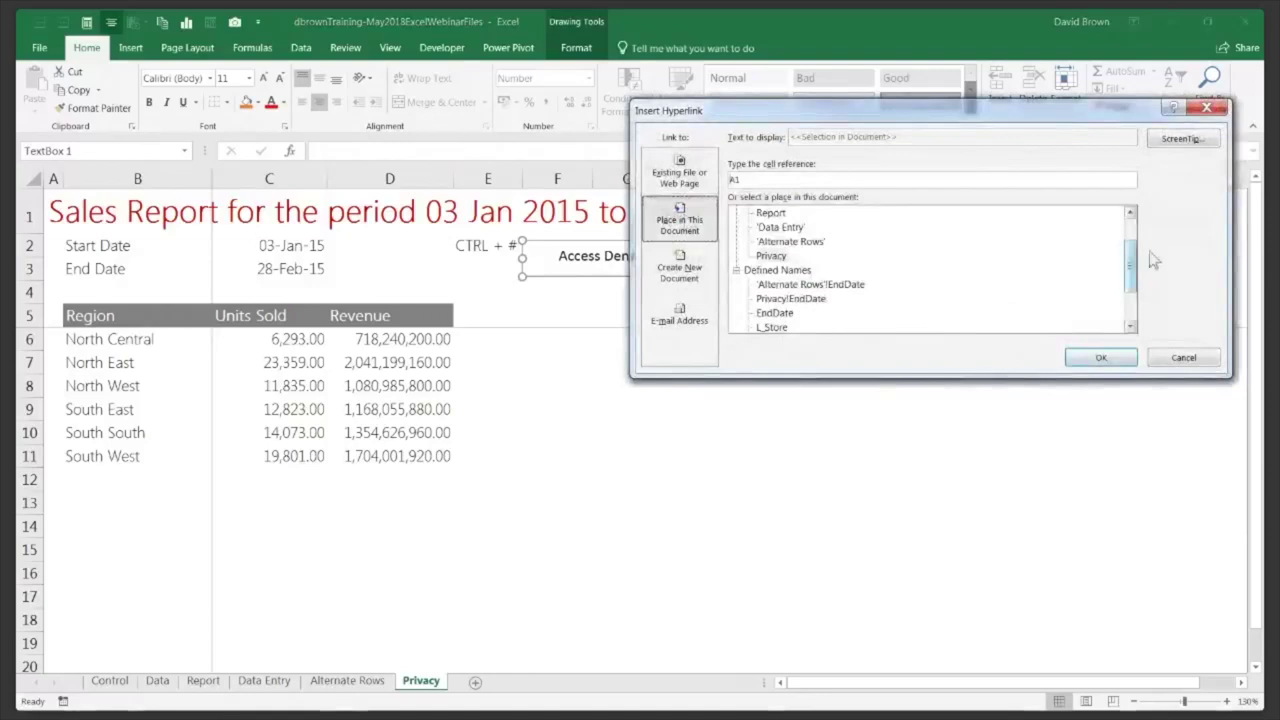
{"action": "left_click_drag", "start_coordinate": [1132, 265], "coordinate": [1132, 240]}
{"action": "left_click", "coordinate": [773, 229]}
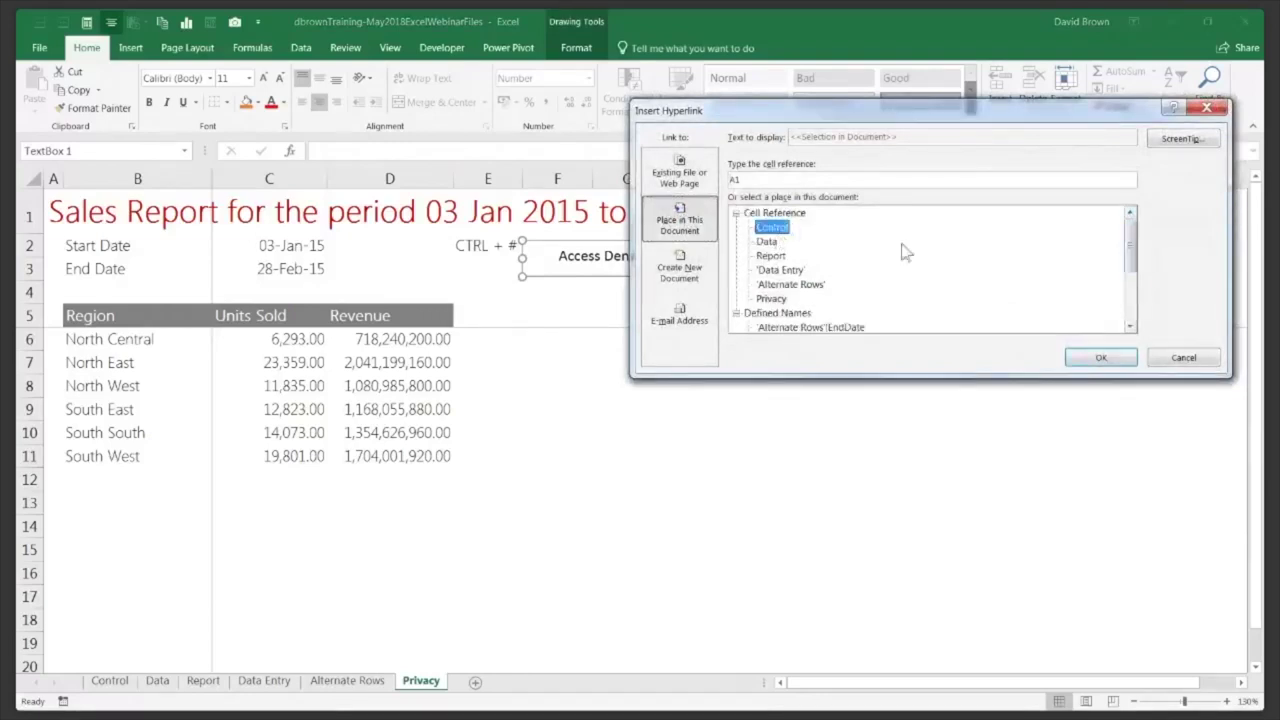
{"action": "left_click", "coordinate": [1182, 138]}
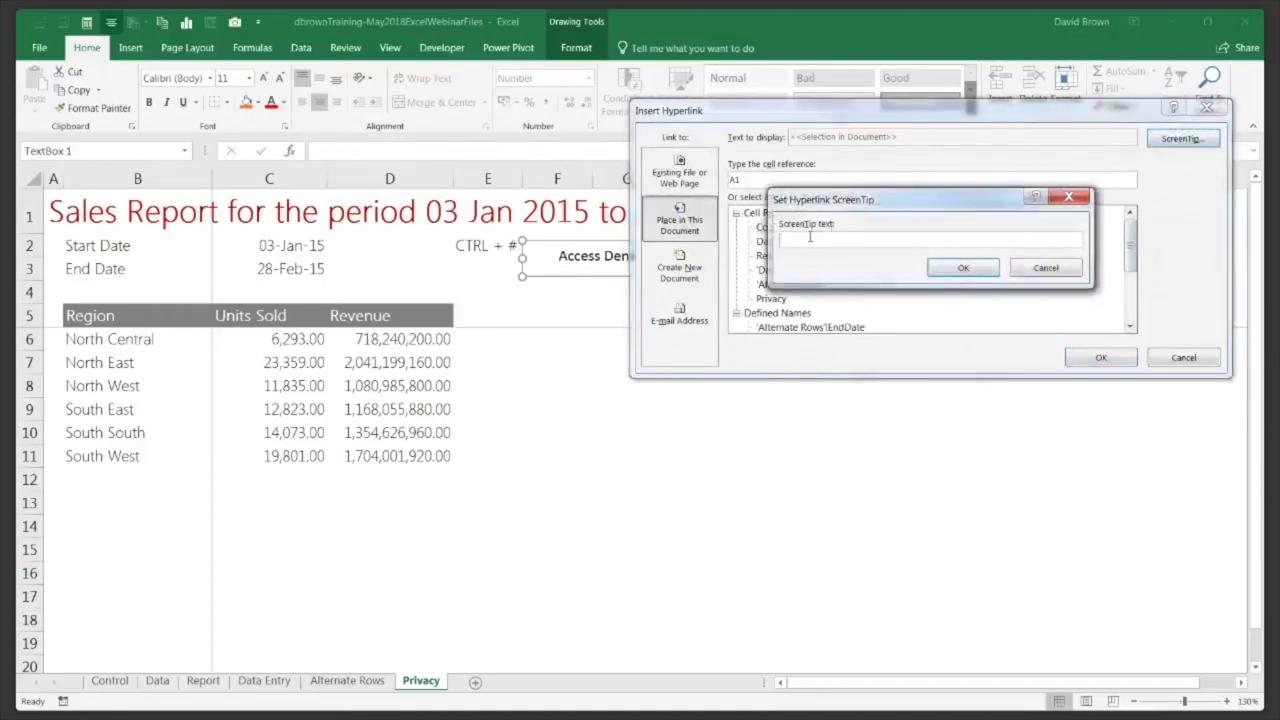
{"action": "type", "text": "Click to enter password"}
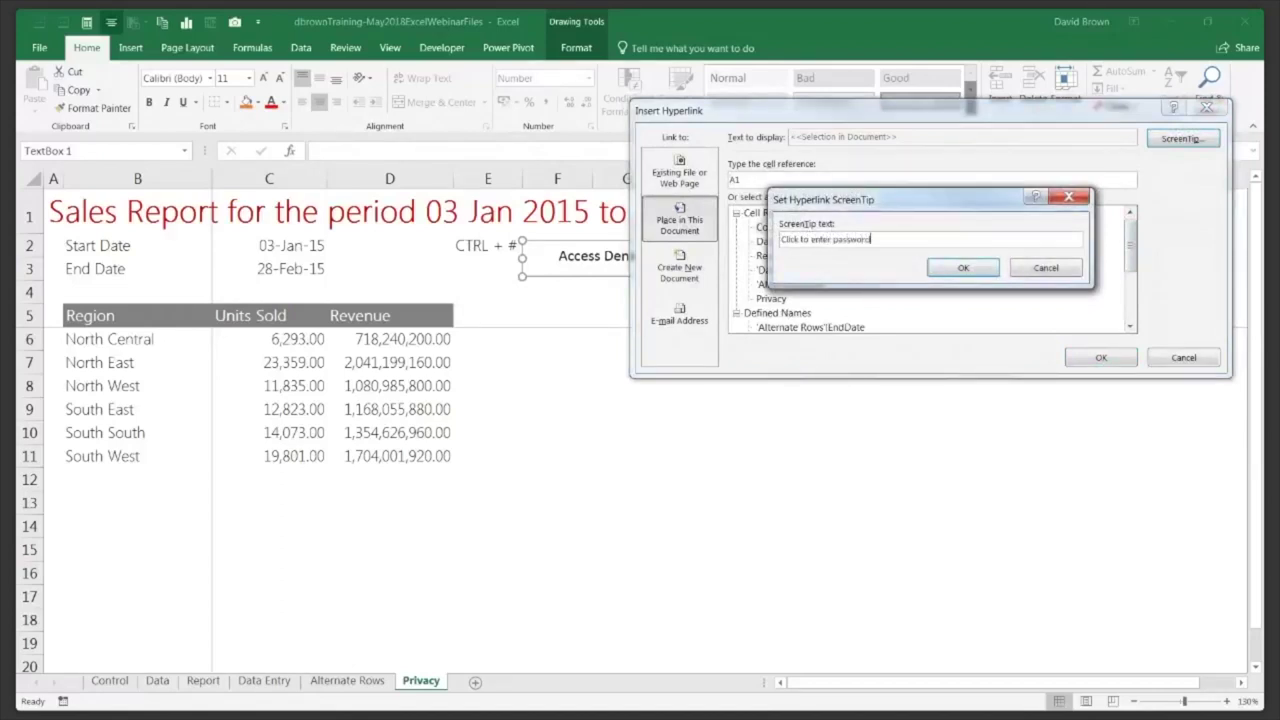
{"action": "left_click", "coordinate": [964, 270]}
{"action": "left_click", "coordinate": [1095, 357]}
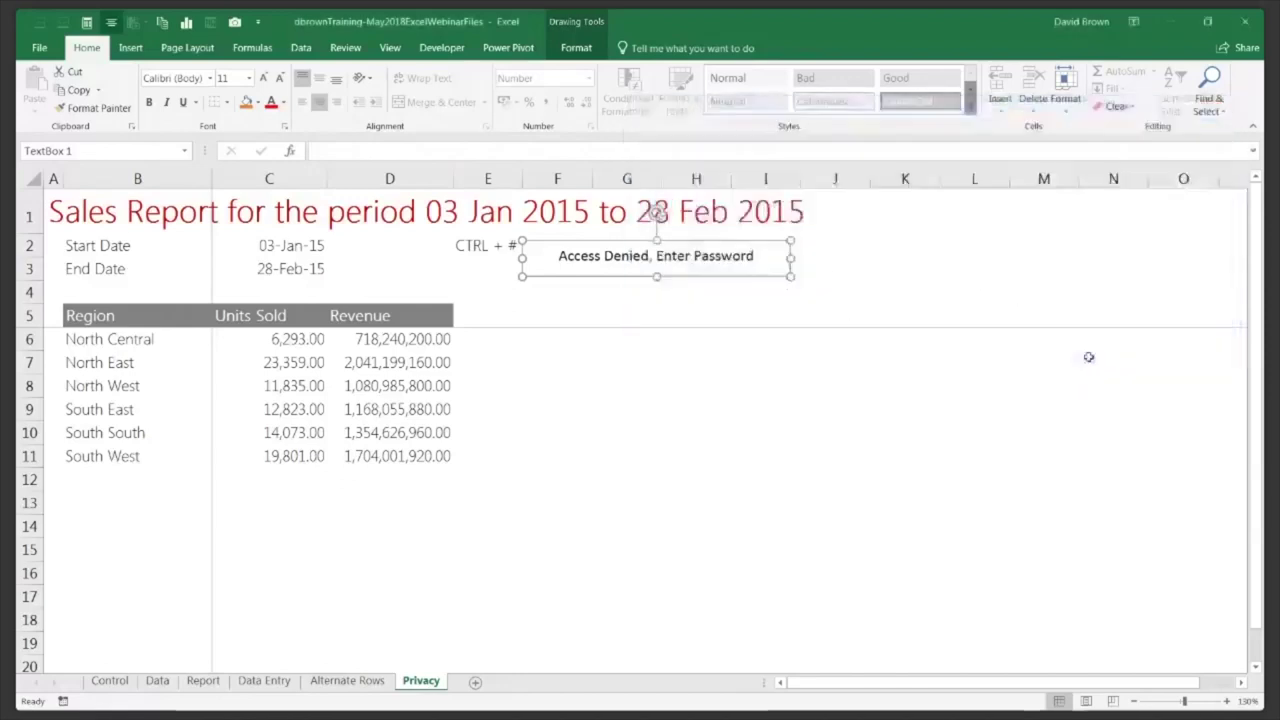
Step: Set the Access Denied box's text to white, give it No Outline, then select G9
{"action": "left_click_drag", "start_coordinate": [547, 275], "coordinate": [501, 275]}
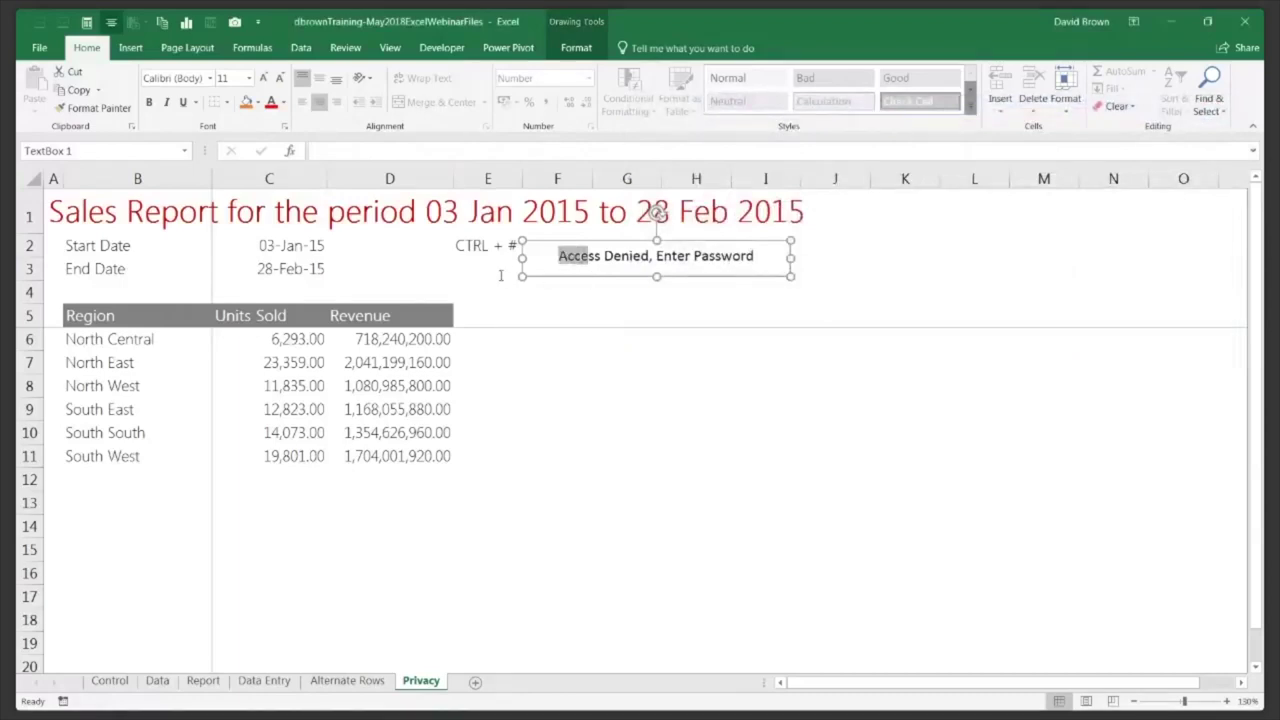
{"action": "left_click", "coordinate": [556, 279]}
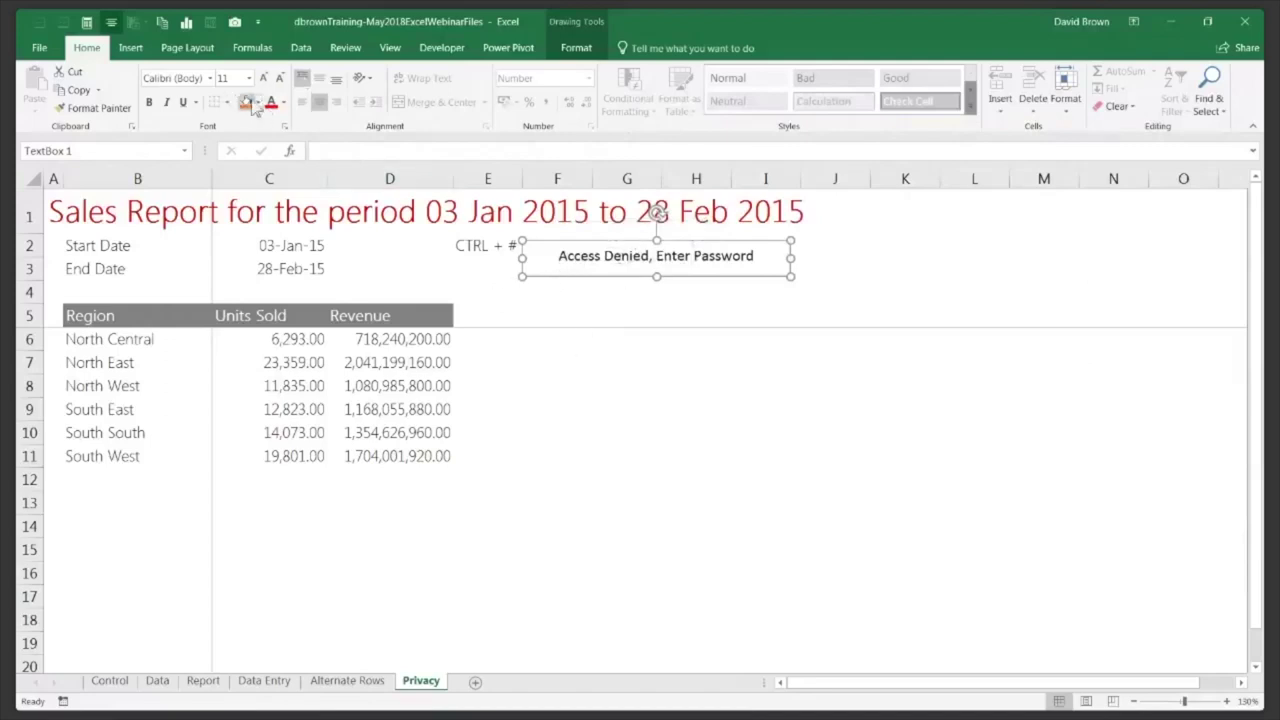
{"action": "left_click", "coordinate": [284, 103]}
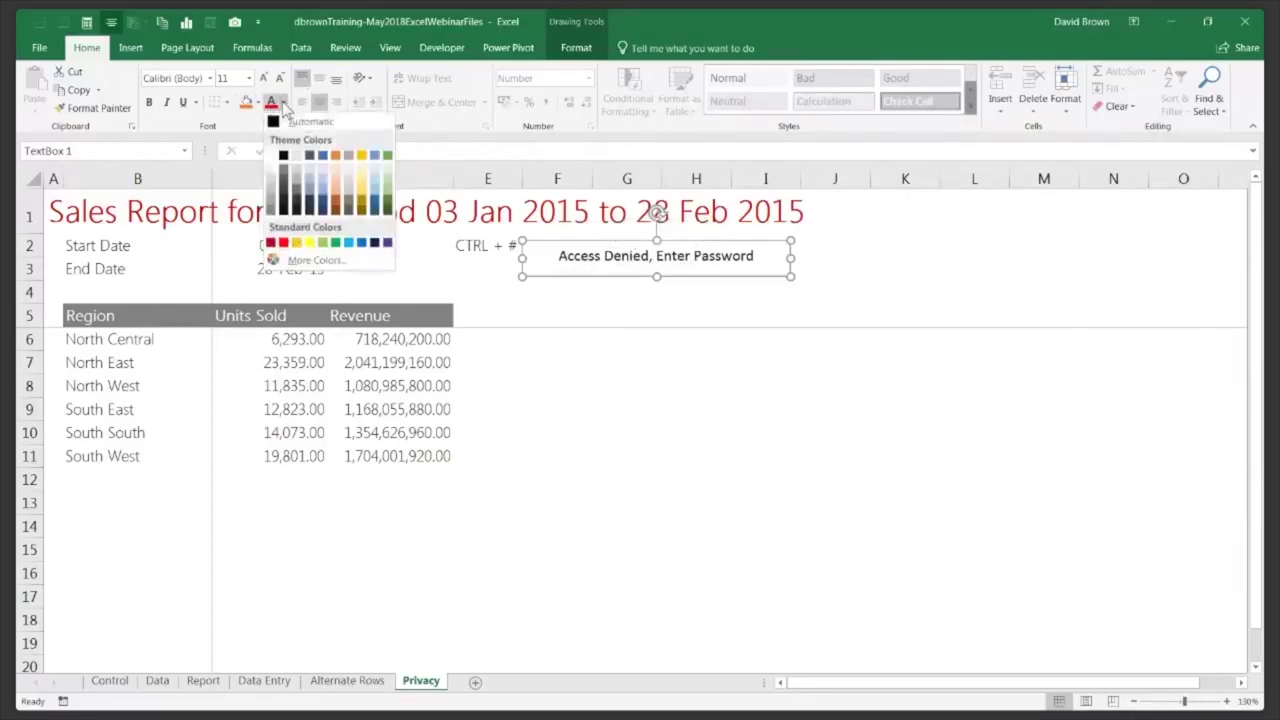
{"action": "left_click", "coordinate": [272, 155]}
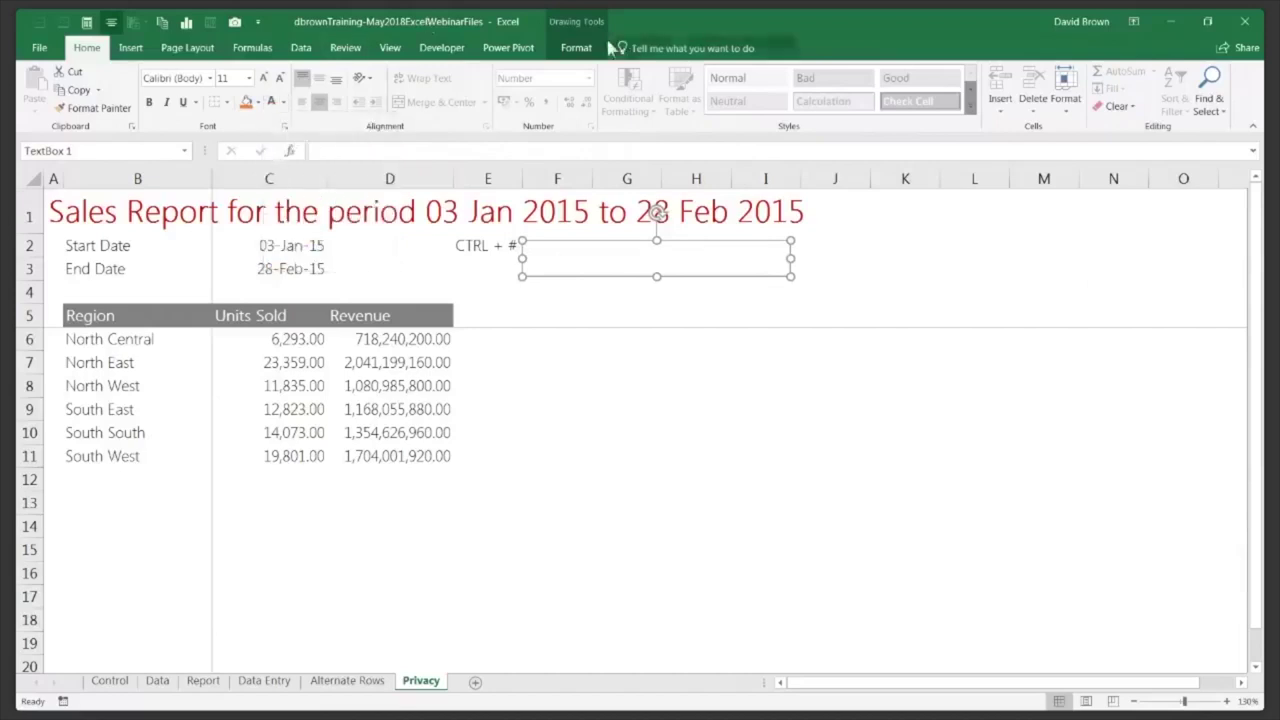
{"action": "left_click", "coordinate": [576, 47]}
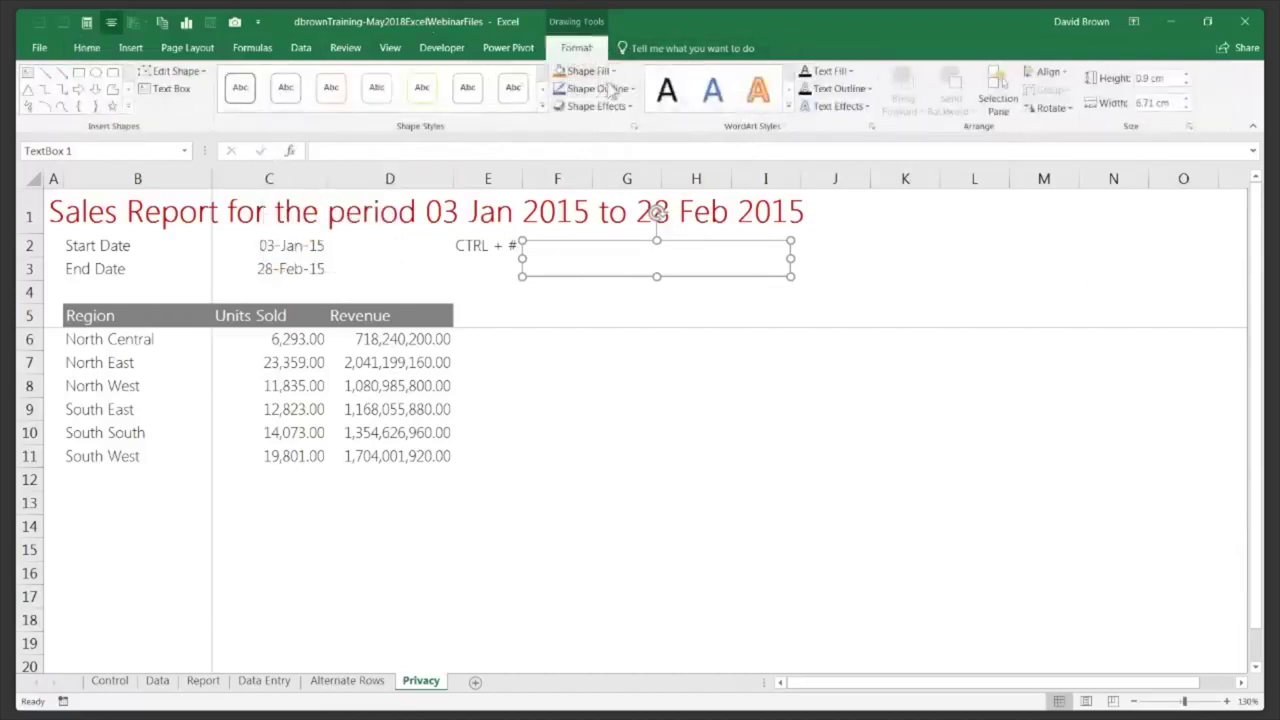
{"action": "left_click", "coordinate": [612, 90]}
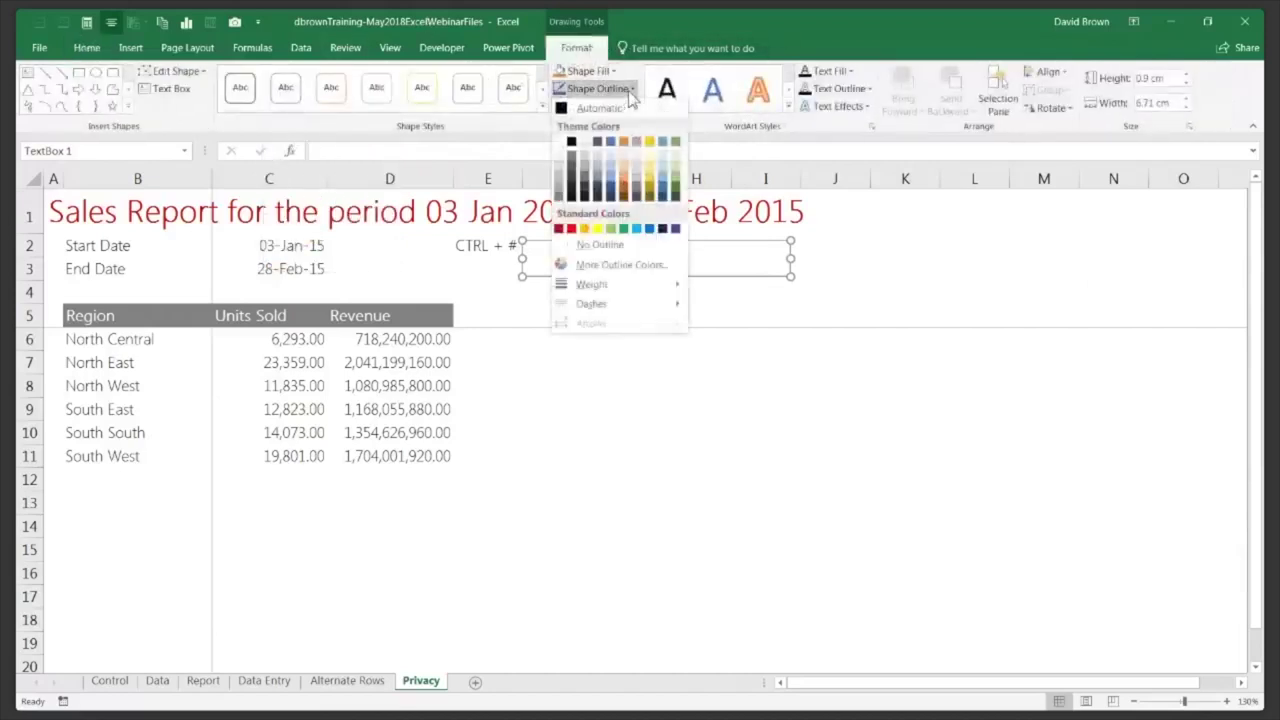
{"action": "left_click", "coordinate": [598, 245]}
{"action": "left_click", "coordinate": [600, 414]}
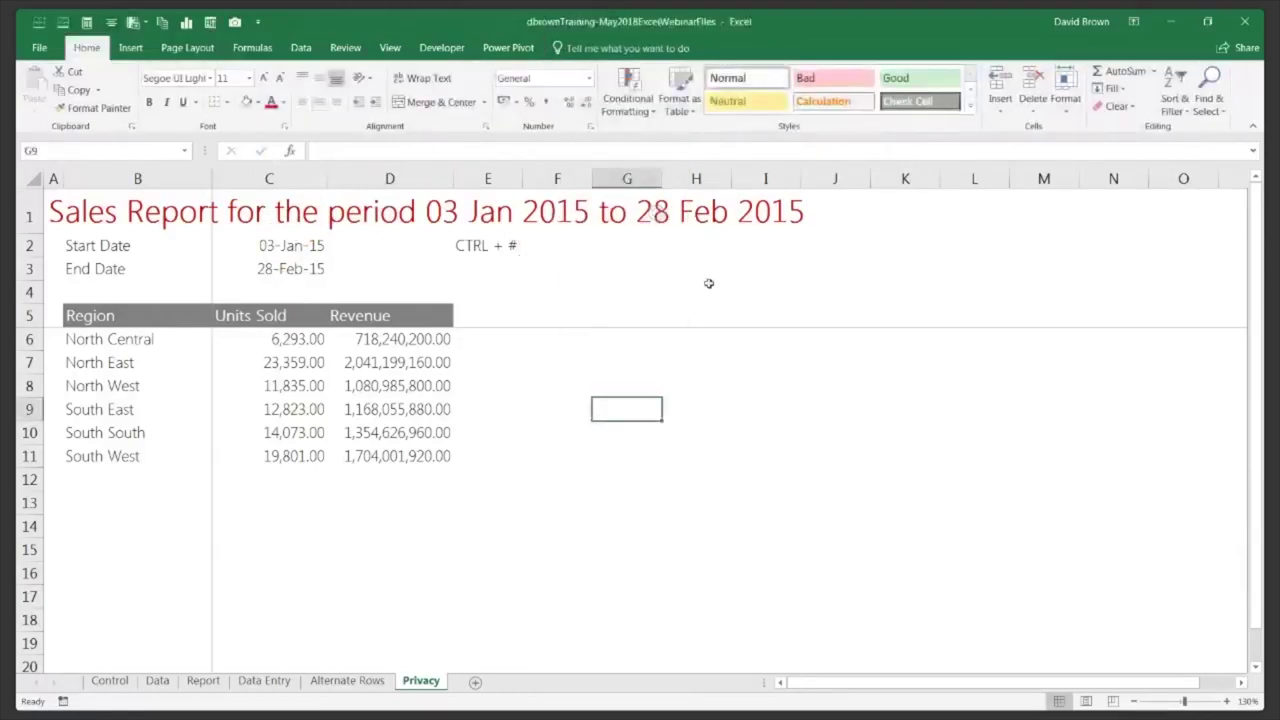
Step: Clear the password from Control!B3 and check the Privacy sheet is blacked out
{"action": "left_click", "coordinate": [110, 680]}
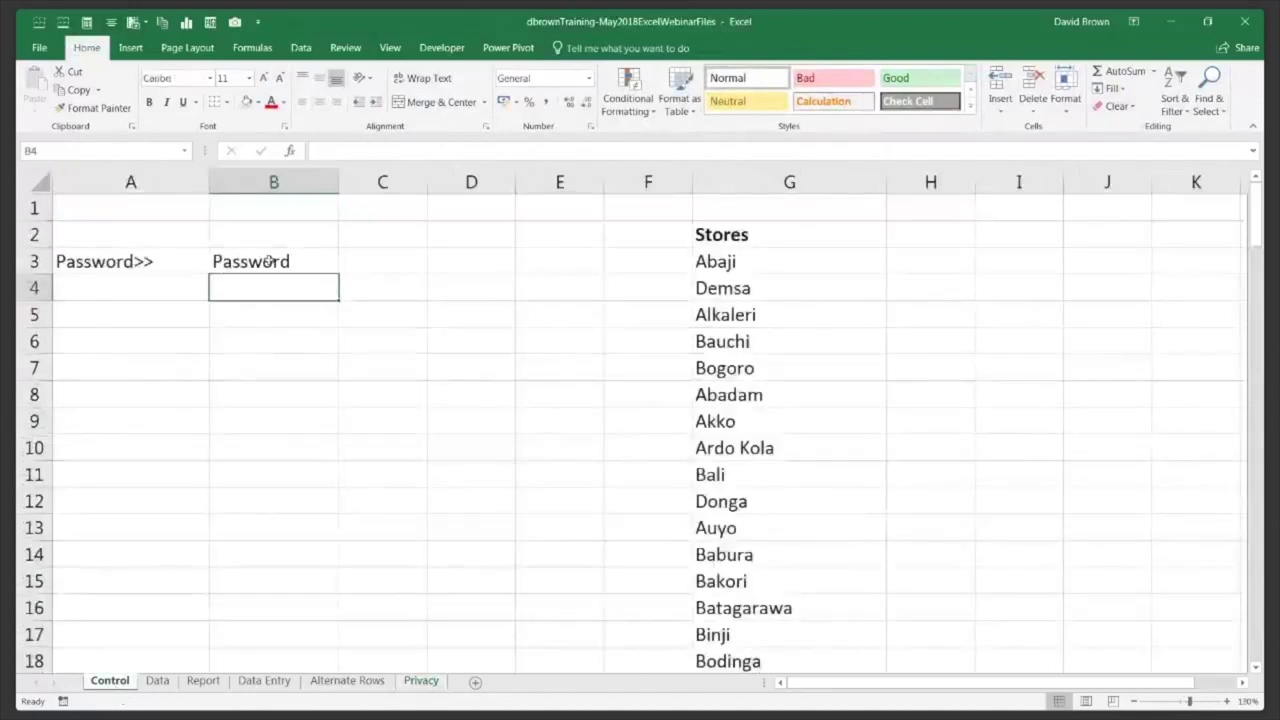
{"action": "left_click", "coordinate": [270, 261]}
{"action": "key", "text": "Delete"}
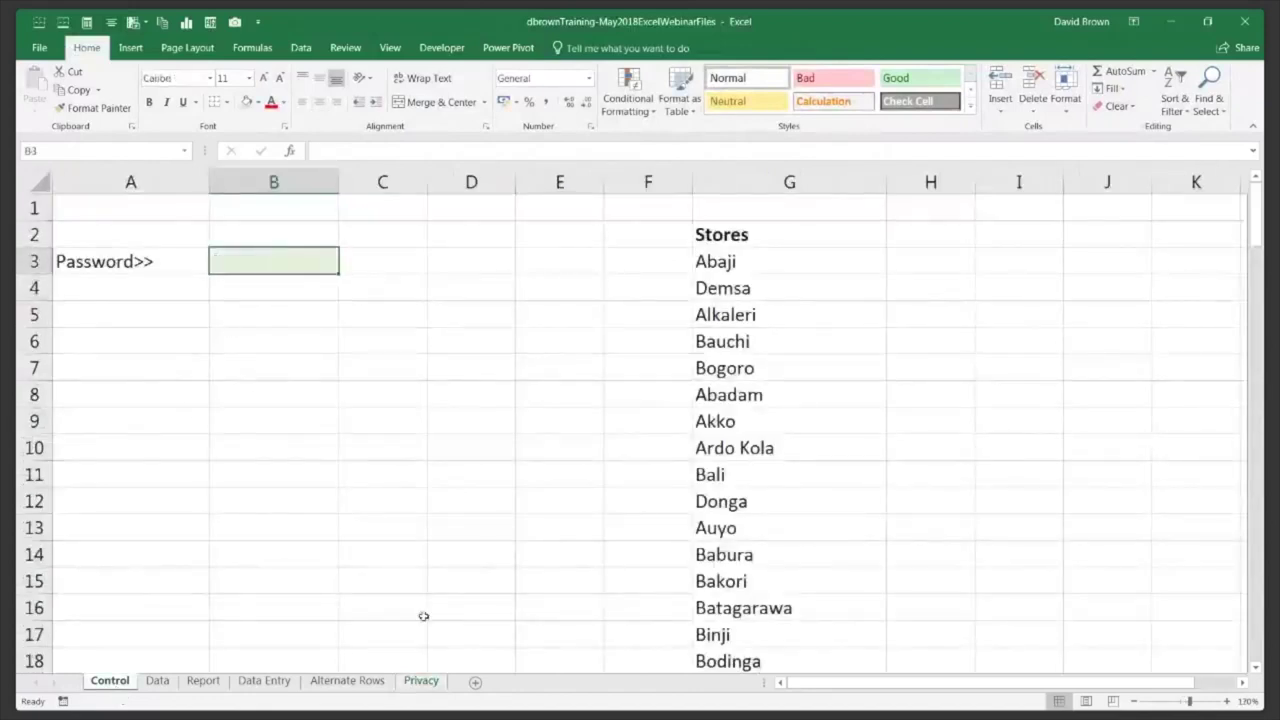
{"action": "left_click", "coordinate": [428, 684]}
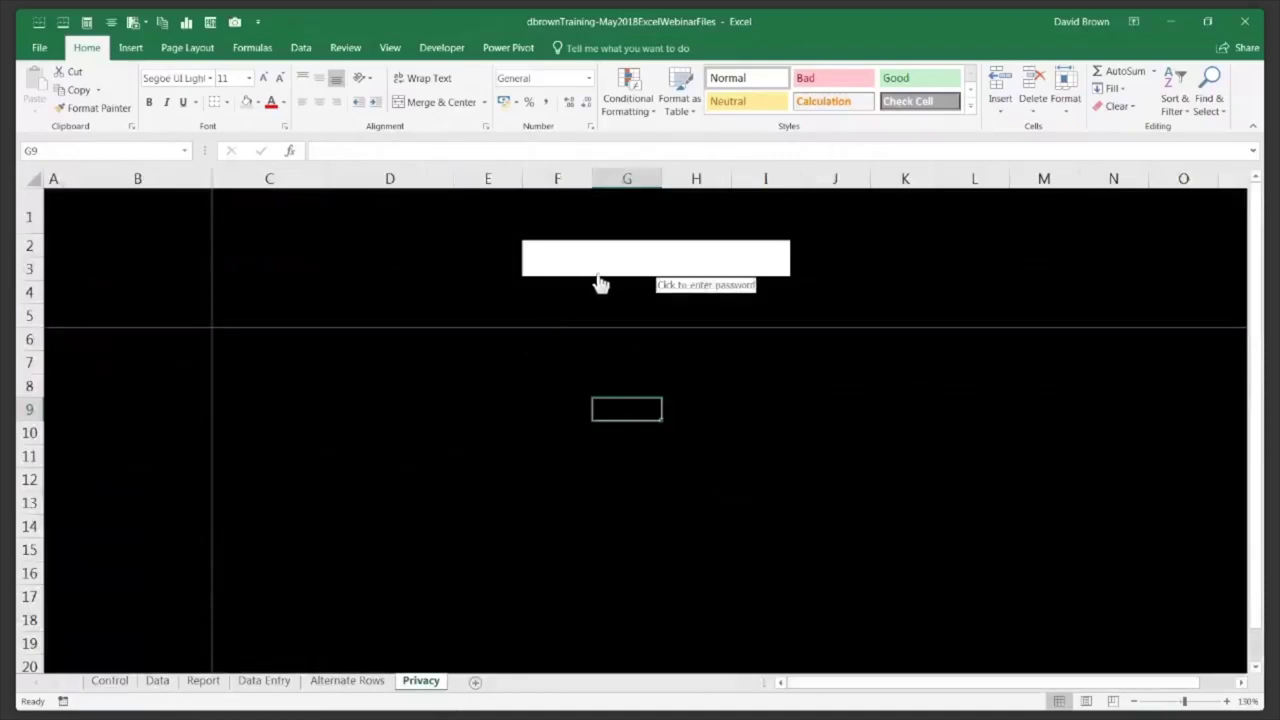
Step: Re-enter the correct password in B3 and confirm the Privacy report reappears
{"action": "left_click", "coordinate": [110, 681]}
{"action": "type", "text": "P"}
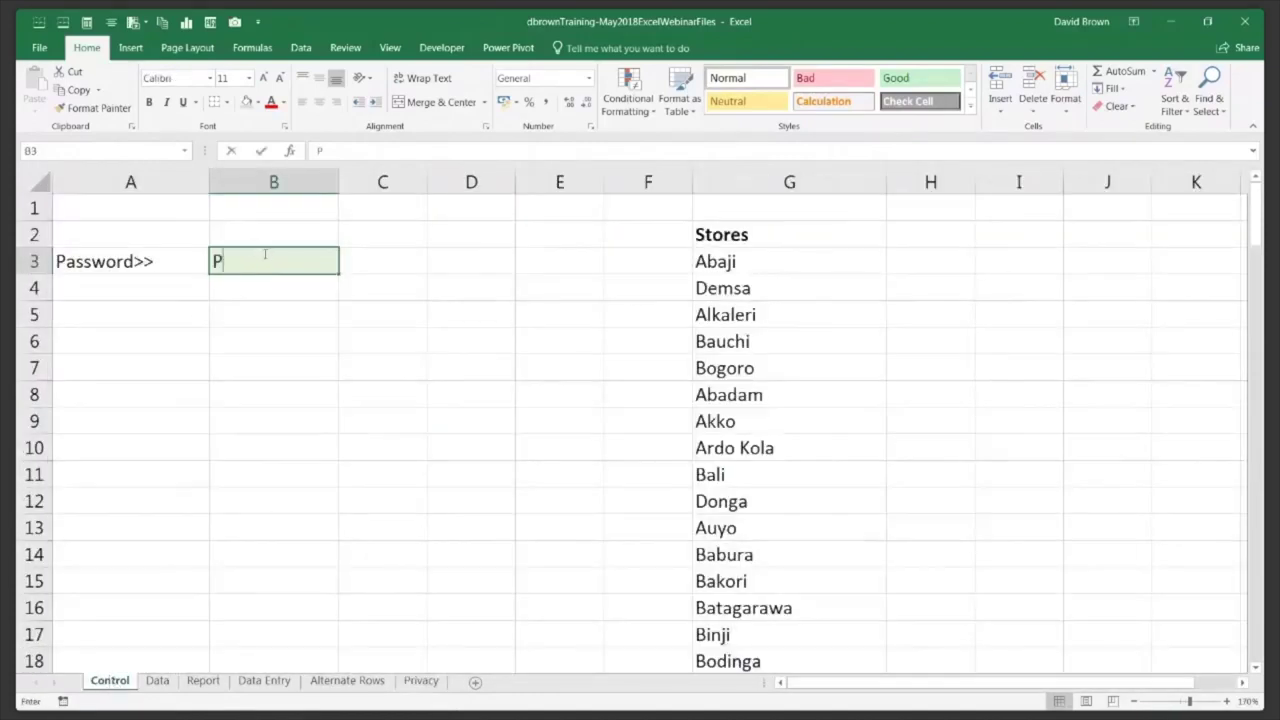
{"action": "type", "text": "assword"}
{"action": "key", "text": "Return"}
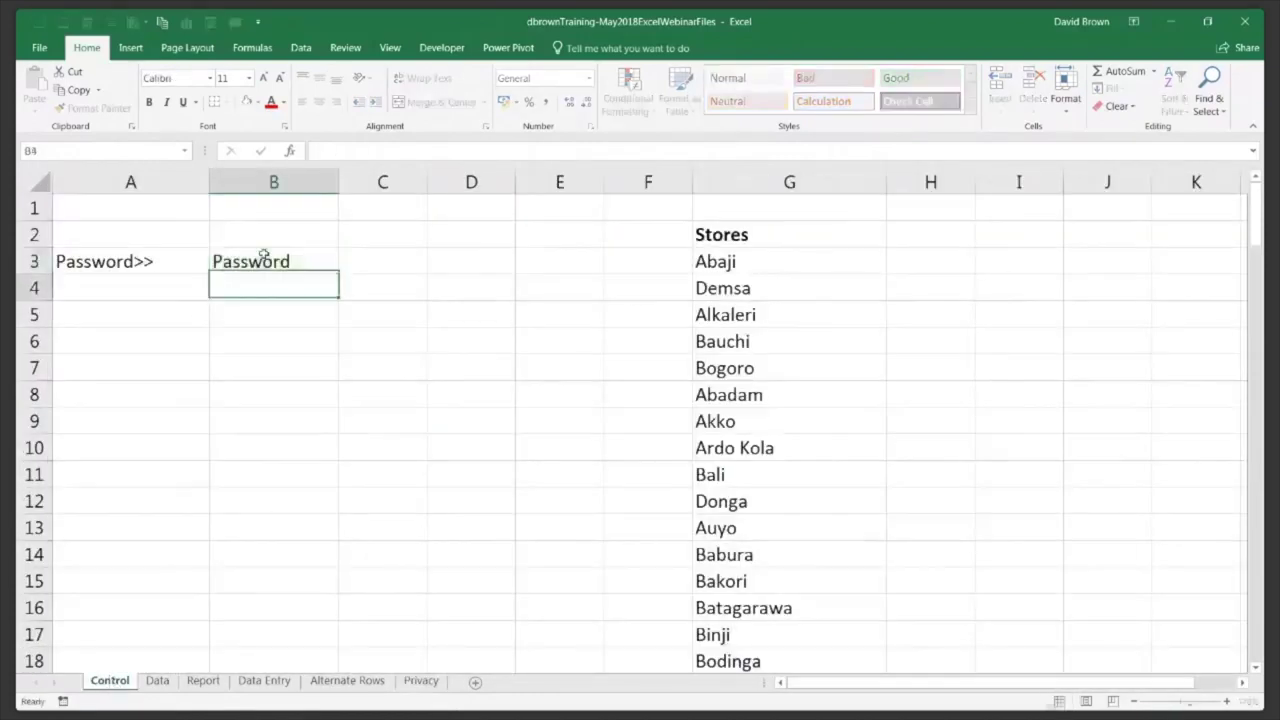
{"action": "left_click", "coordinate": [420, 682]}
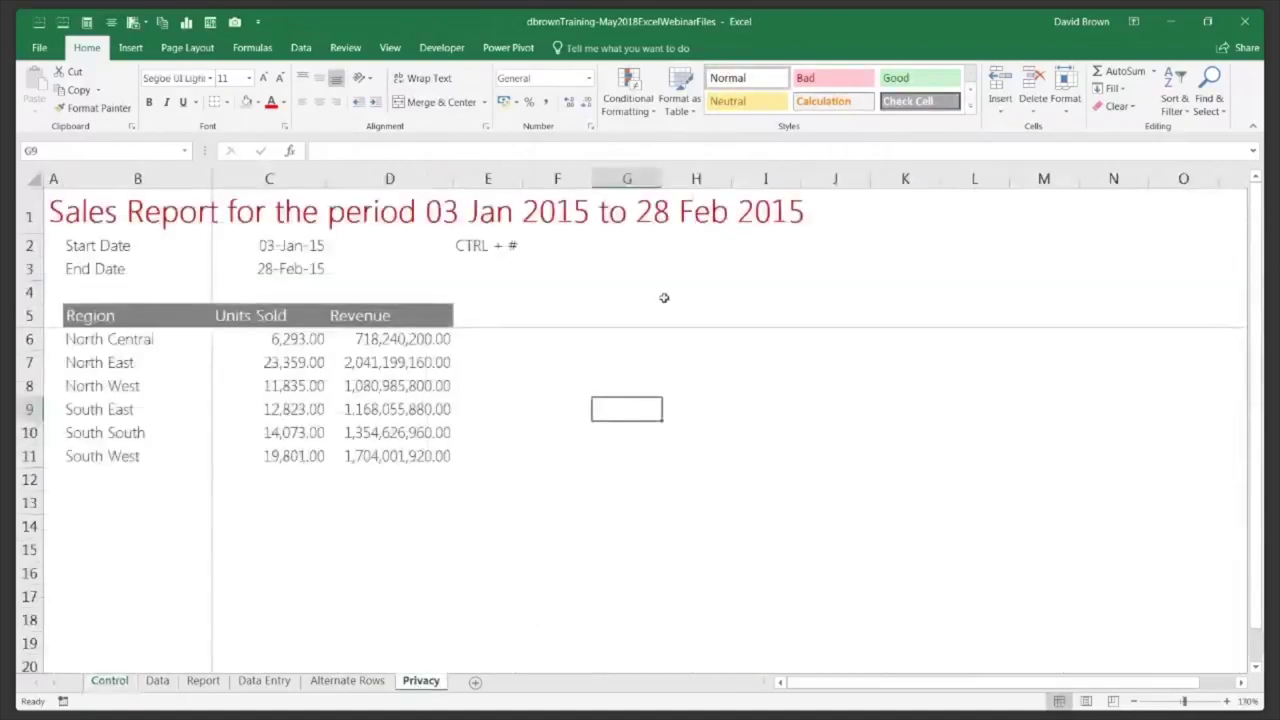
{"action": "left_click", "coordinate": [592, 275]}
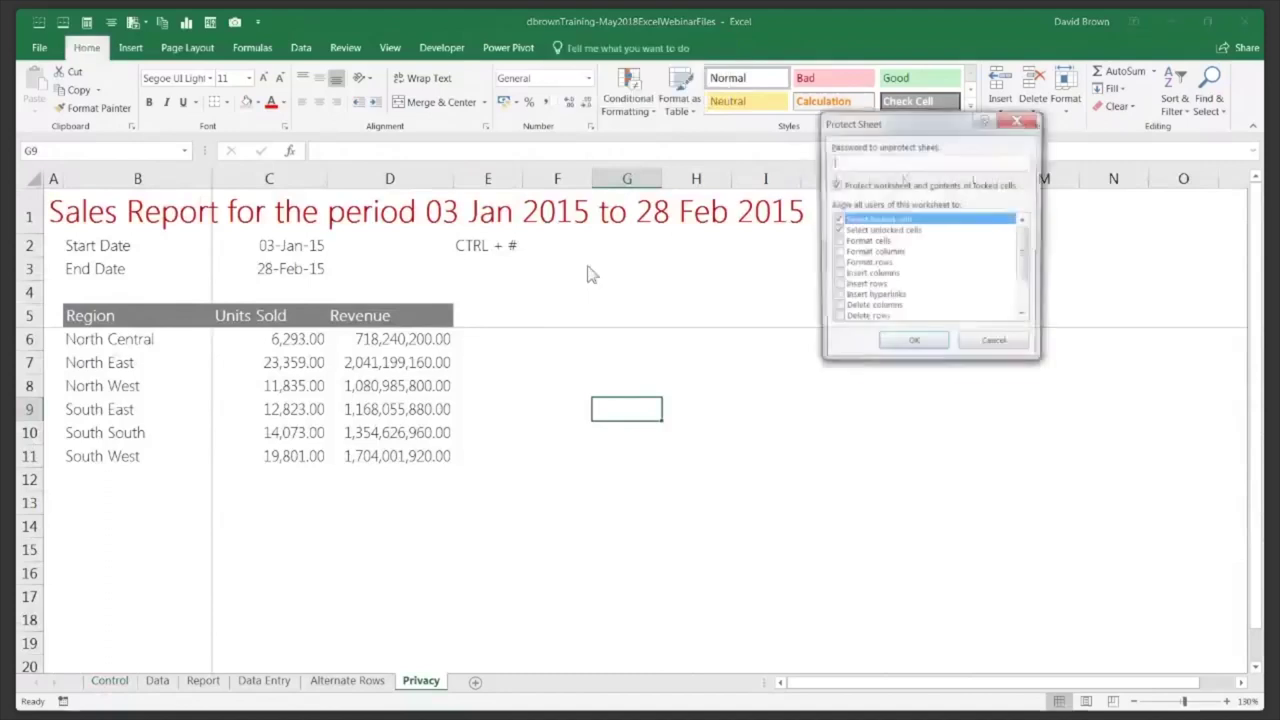
{"action": "key", "text": "Escape"}
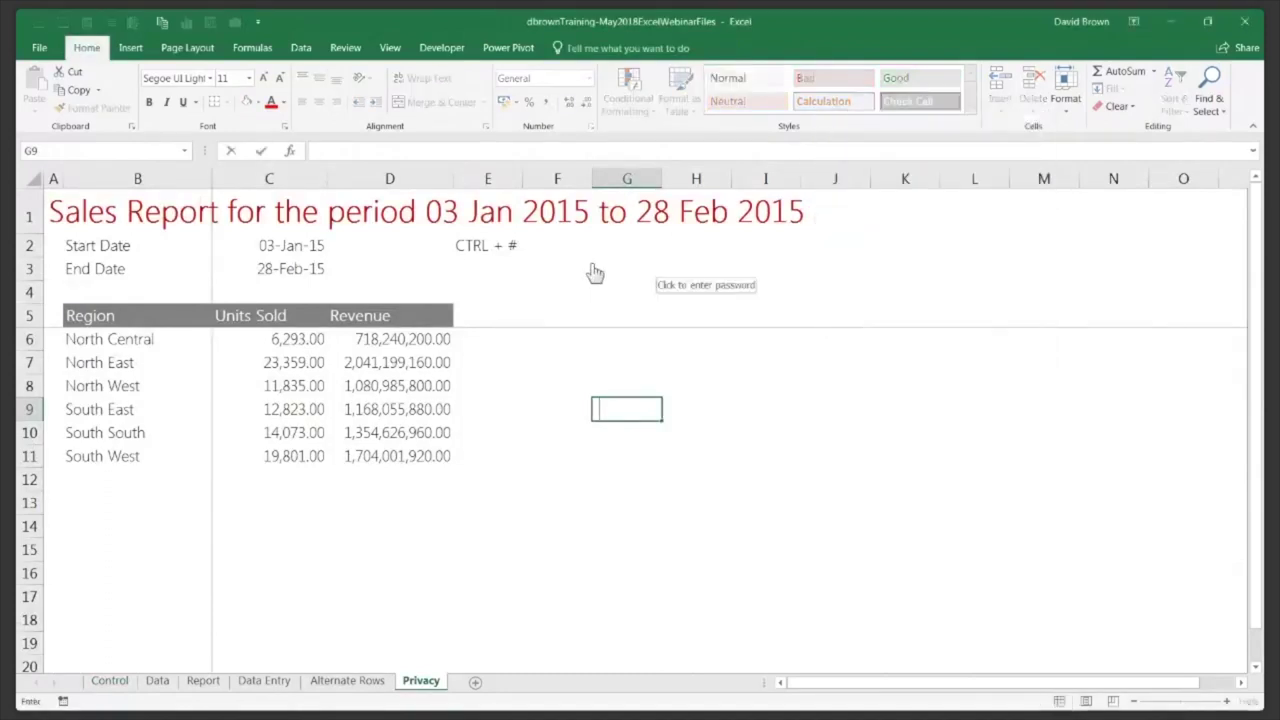
{"action": "left_click", "coordinate": [614, 275]}
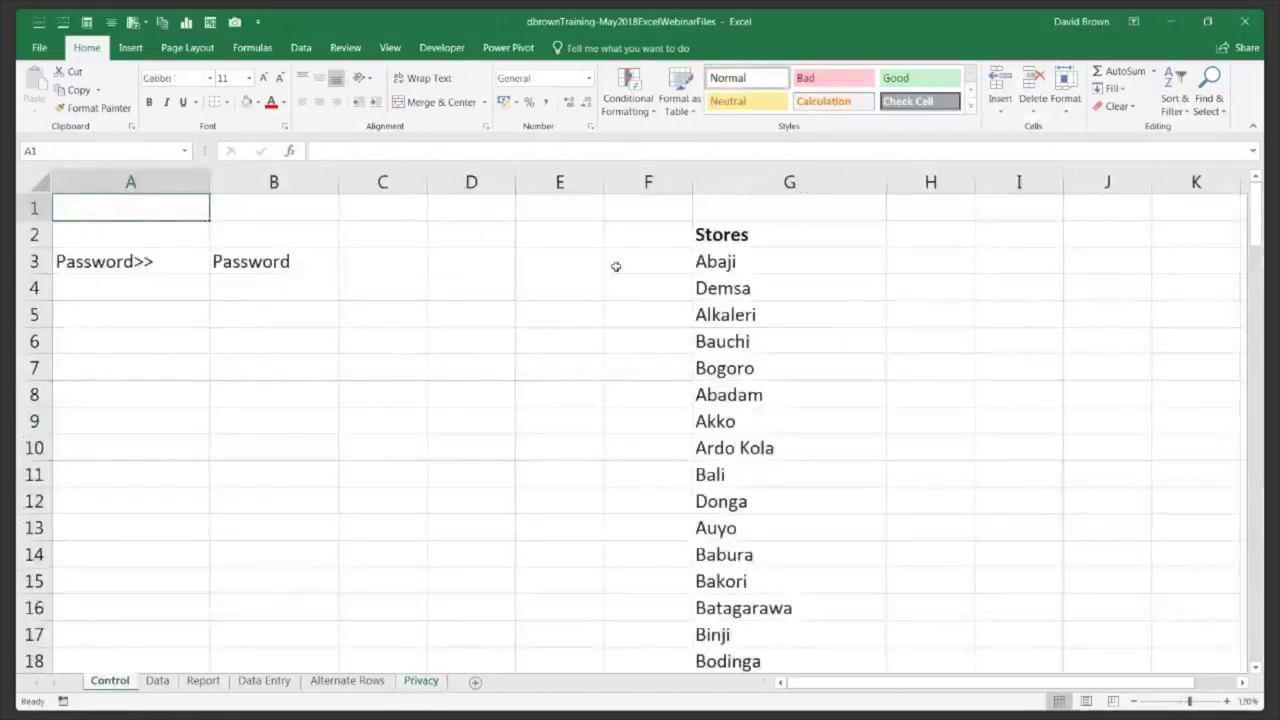
{"action": "left_click", "coordinate": [421, 681]}
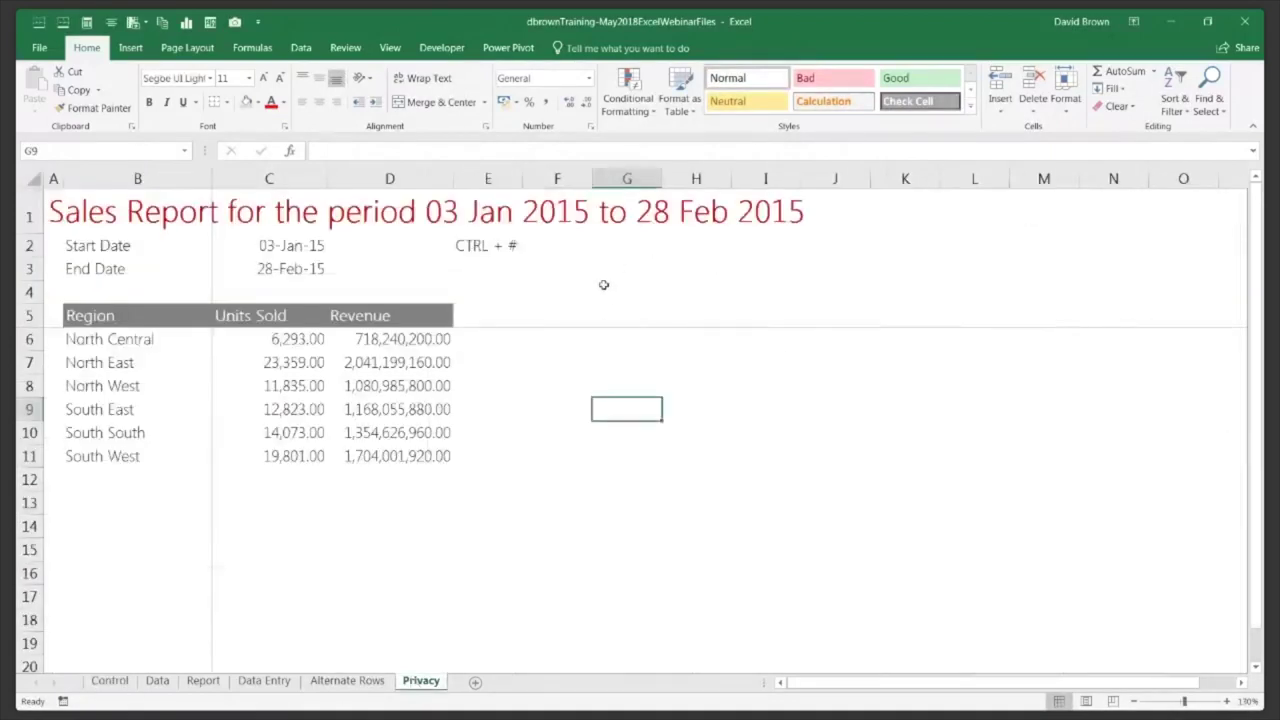
{"action": "left_click", "coordinate": [671, 291]}
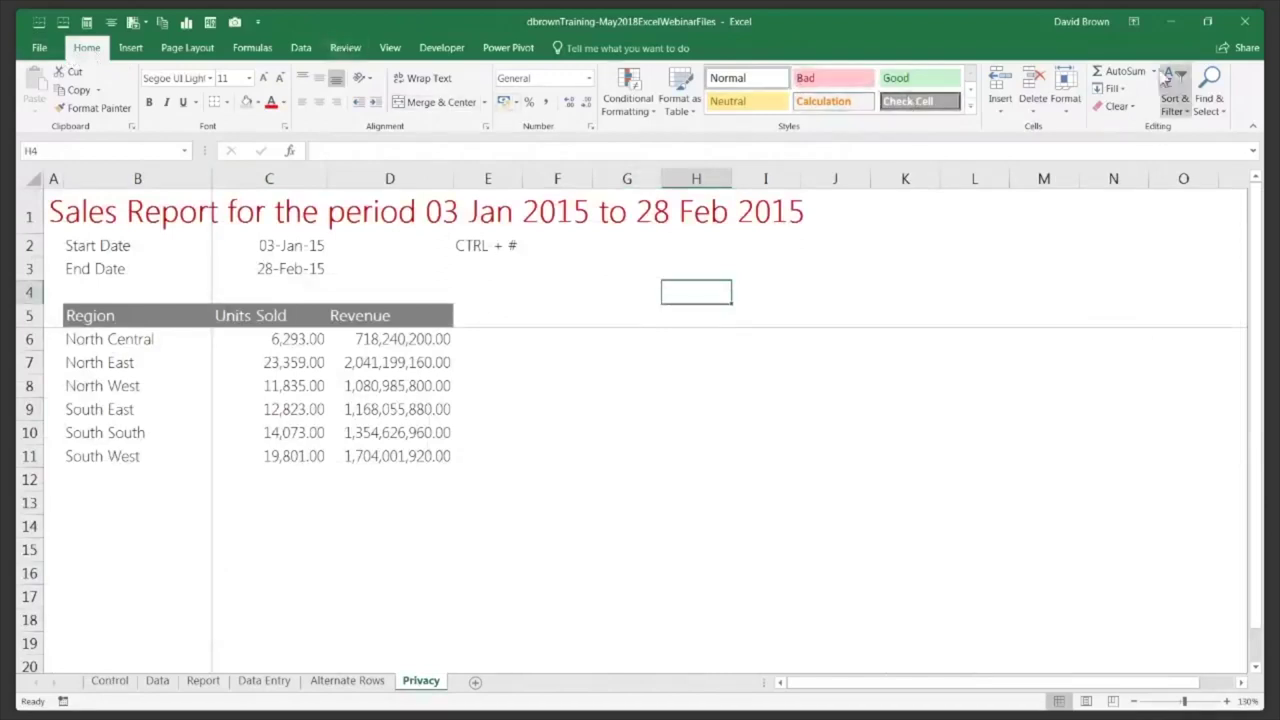
Step: Select TextBox 1 from the Selection Pane and apply a new font colour to its text
{"action": "left_click", "coordinate": [1210, 100]}
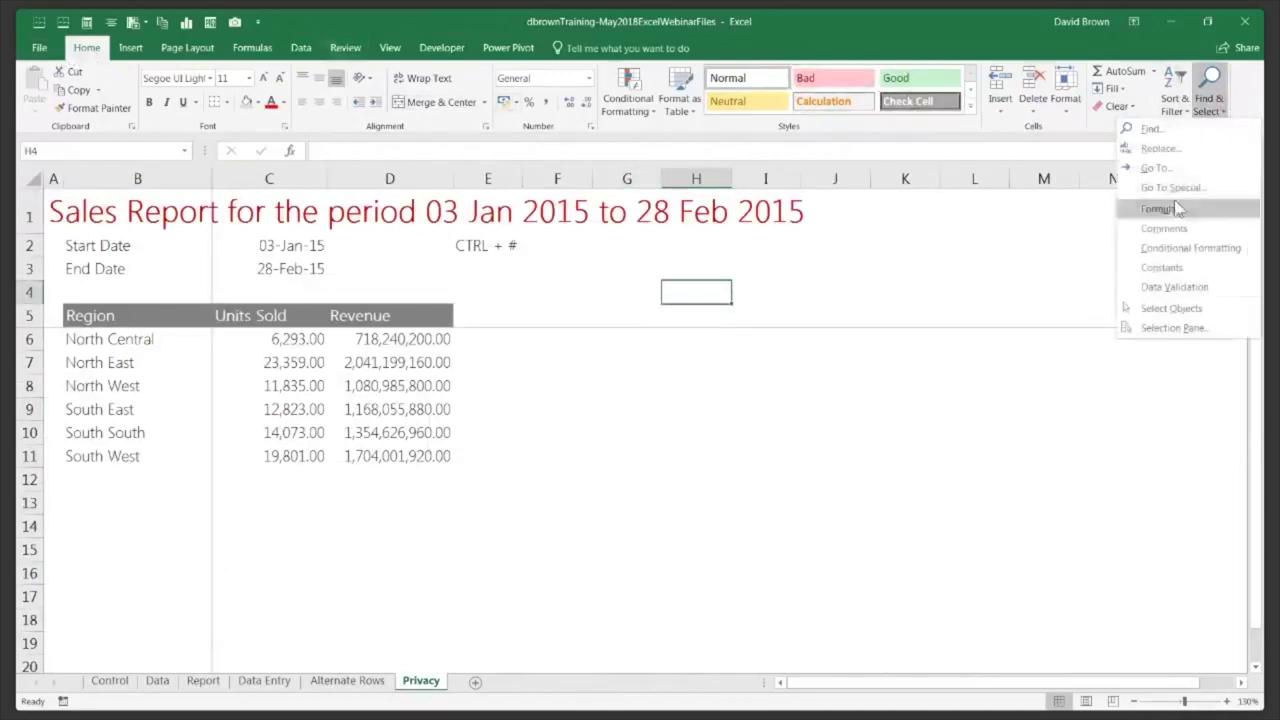
{"action": "left_click", "coordinate": [1175, 330]}
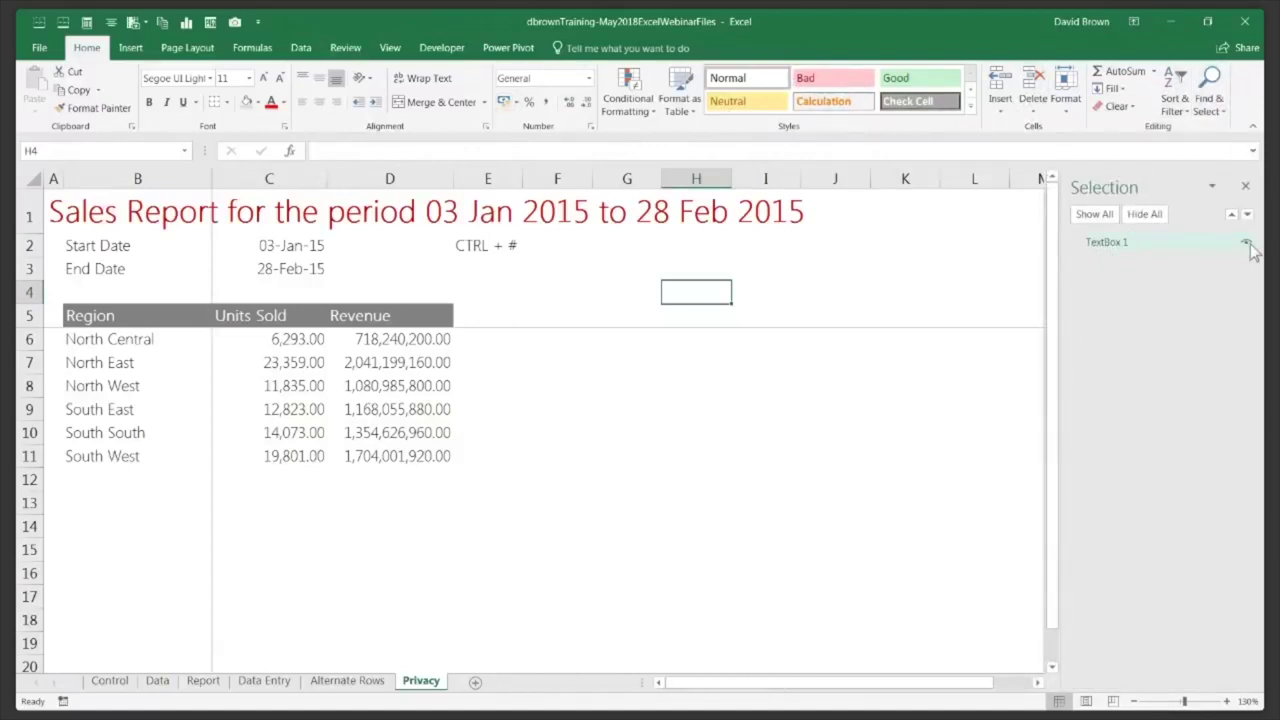
{"action": "left_click", "coordinate": [1176, 242]}
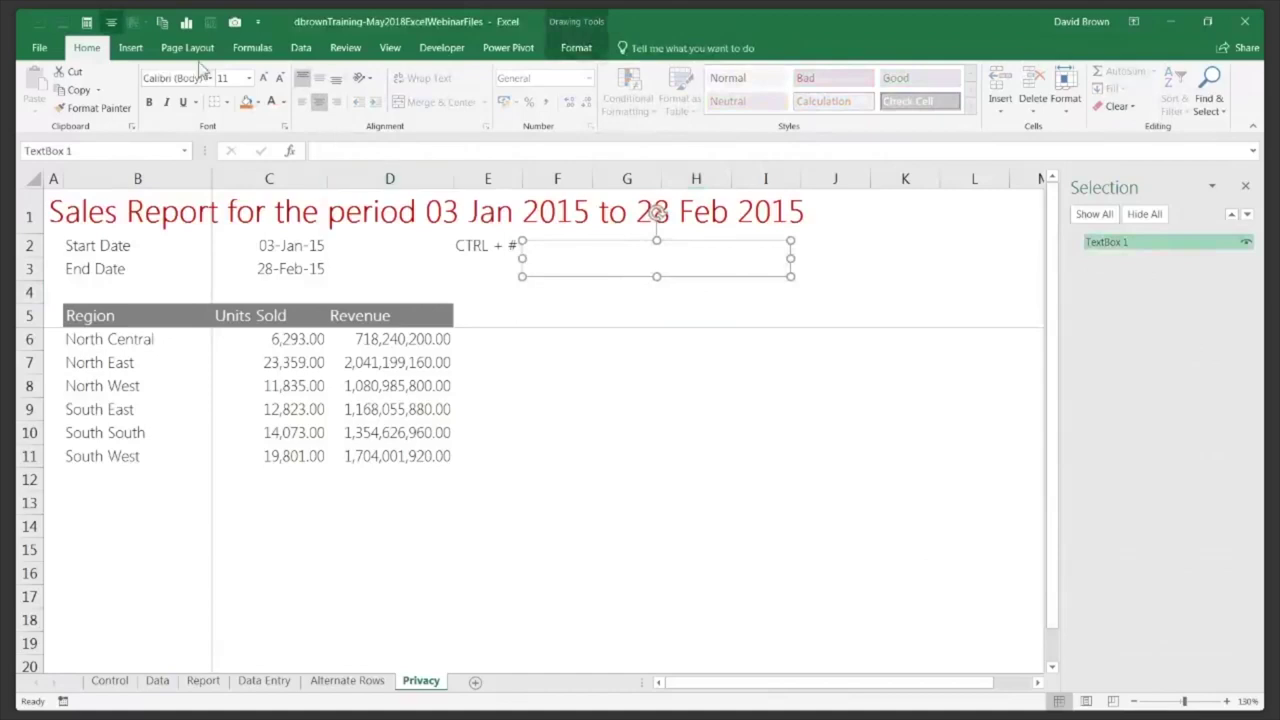
{"action": "left_click", "coordinate": [284, 102]}
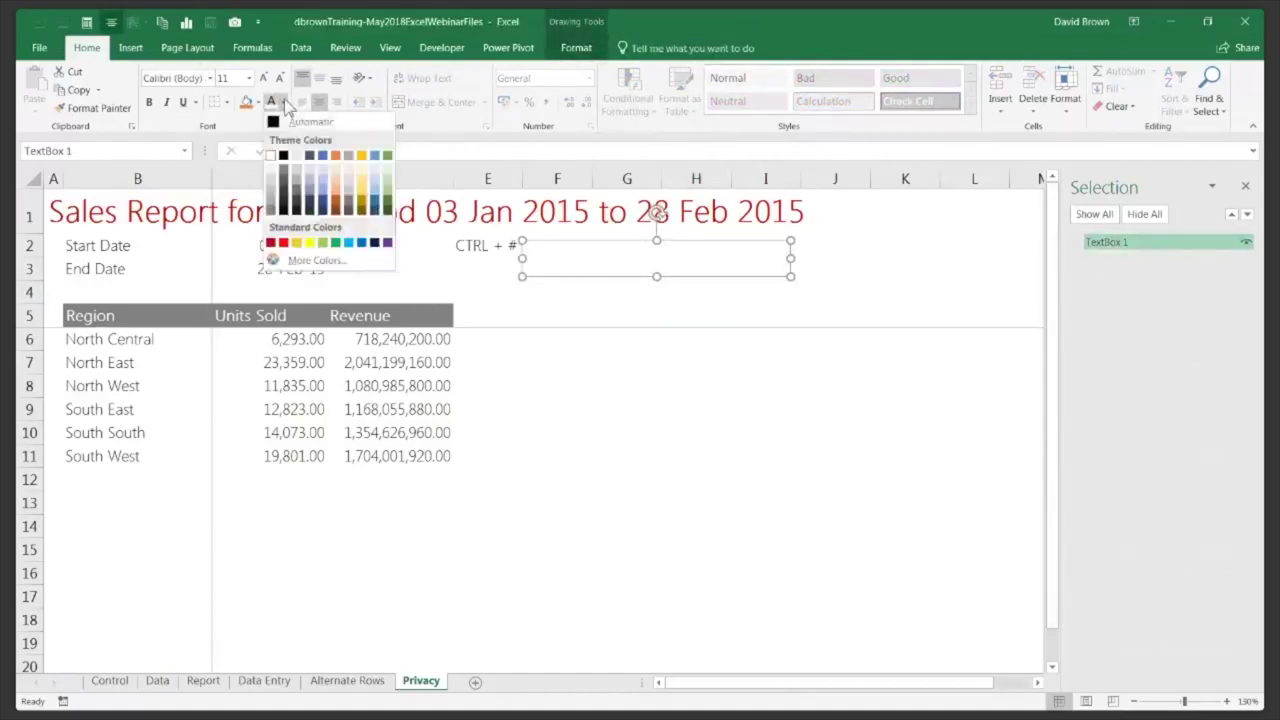
{"action": "left_click", "coordinate": [540, 242]}
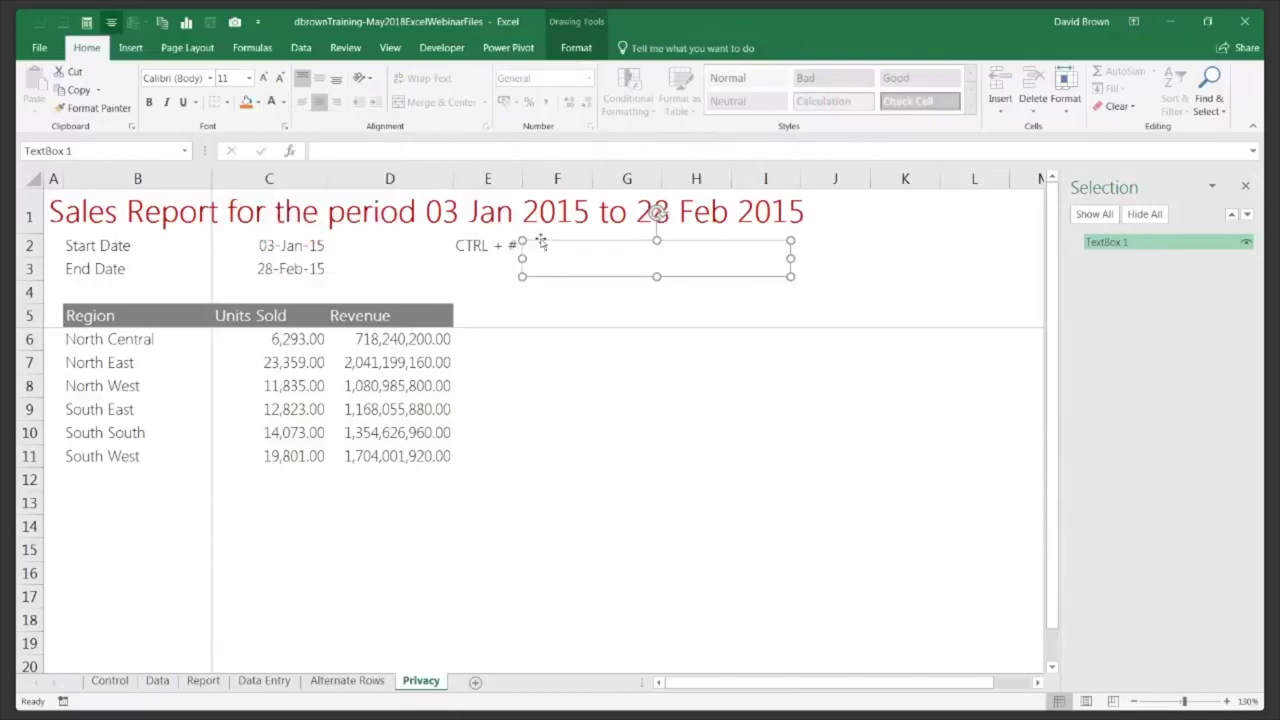
Step: Set TextBox 1's shape fill to No Fill, then go to the Control sheet
{"action": "left_click", "coordinate": [578, 48]}
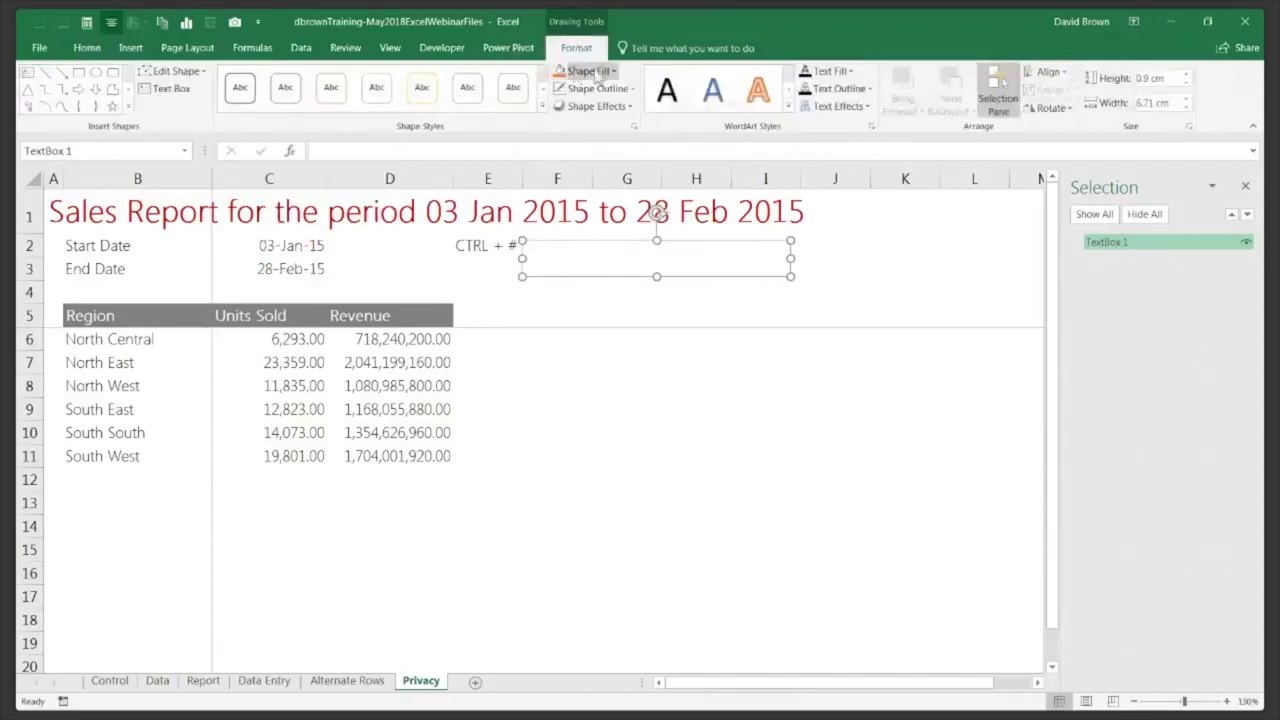
{"action": "left_click", "coordinate": [612, 72]}
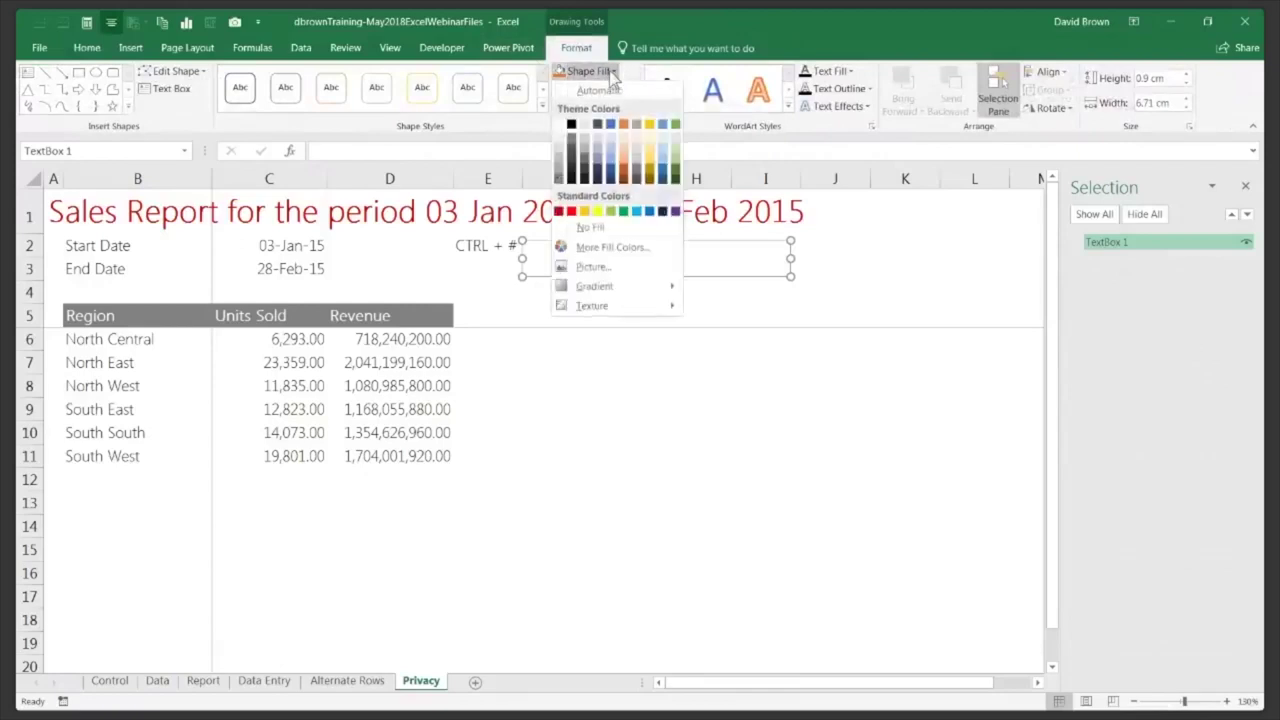
{"action": "left_click", "coordinate": [601, 226]}
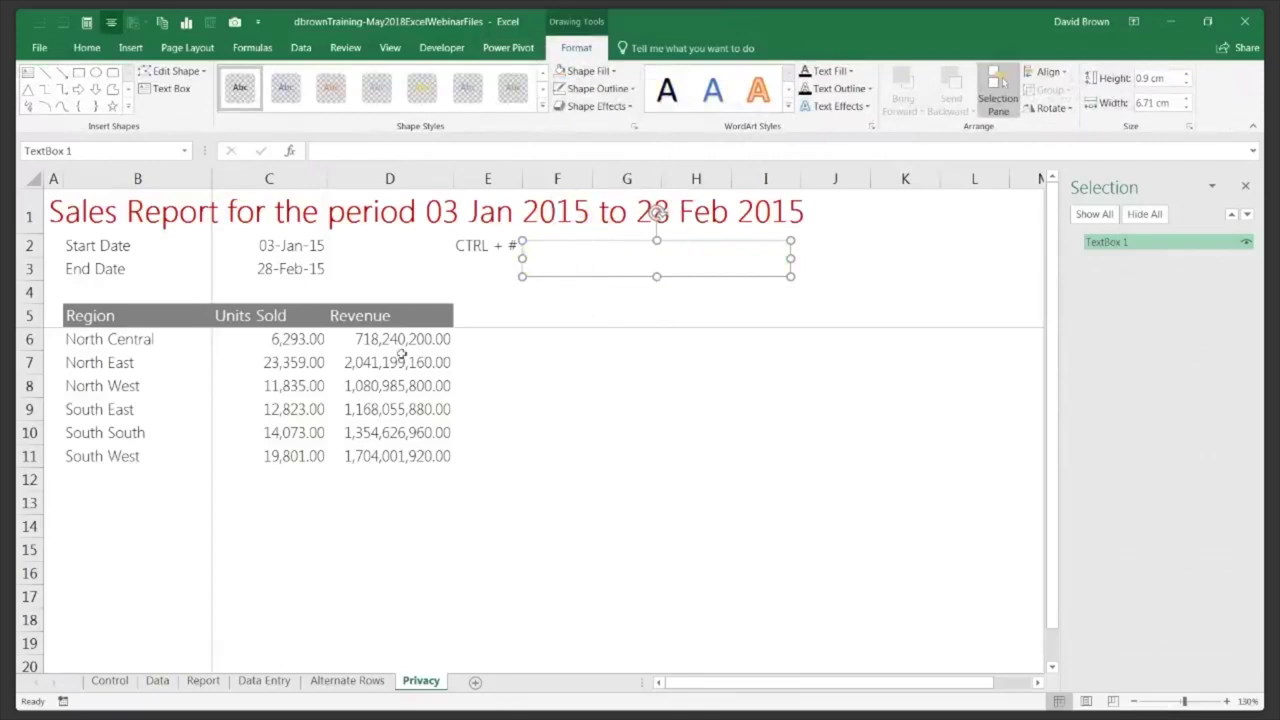
{"action": "left_click", "coordinate": [110, 681]}
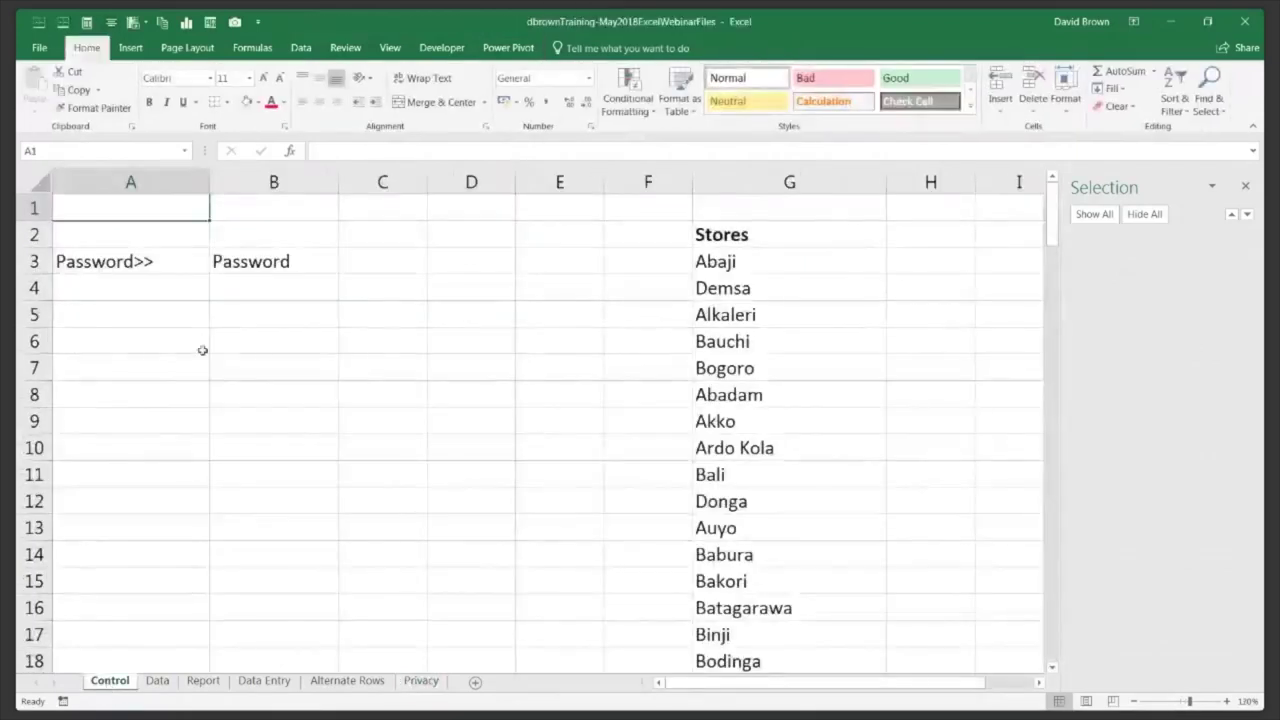
Step: Clear the password in Control cell B3 and view the blacked-out Privacy sheet
{"action": "left_click", "coordinate": [243, 265]}
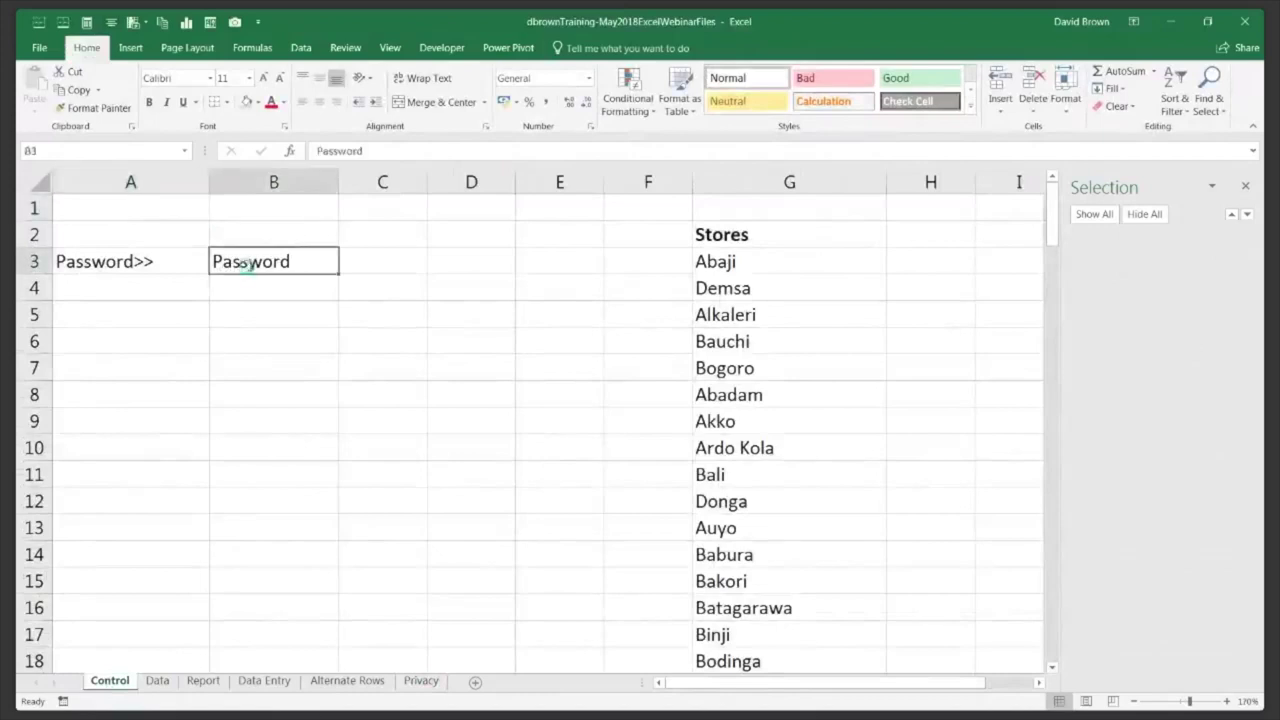
{"action": "key", "text": "Delete"}
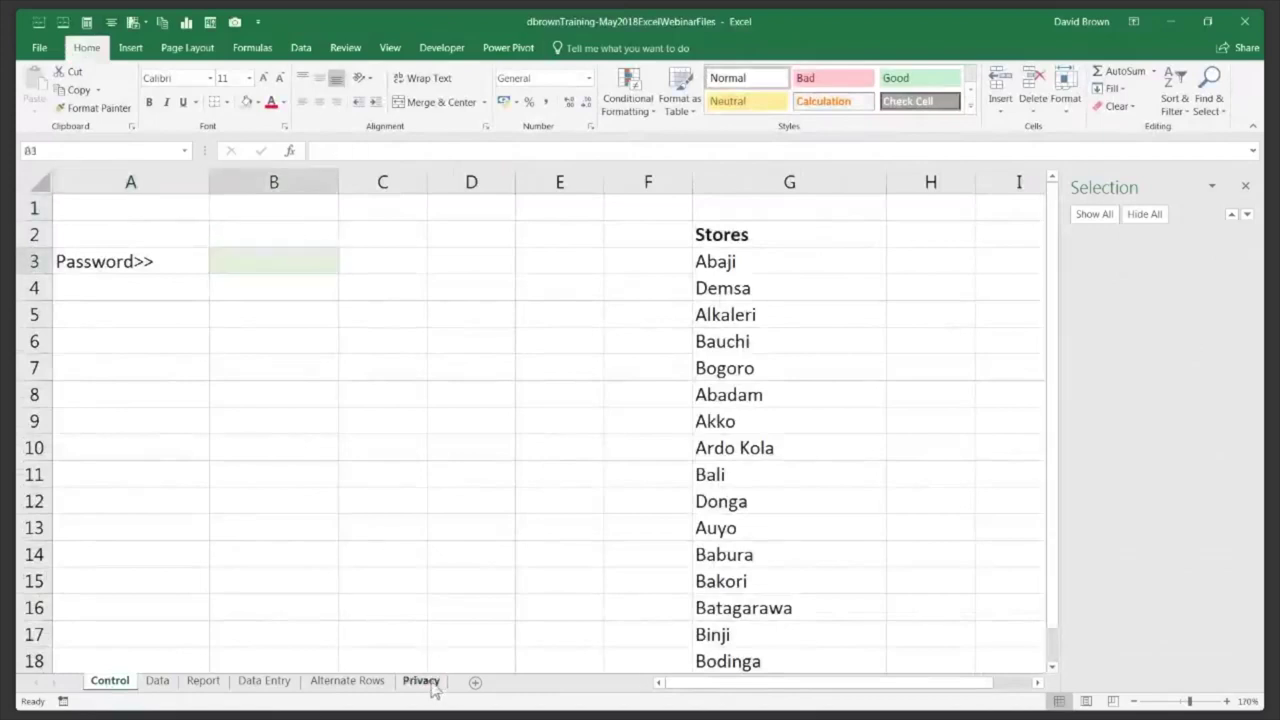
{"action": "left_click", "coordinate": [430, 684]}
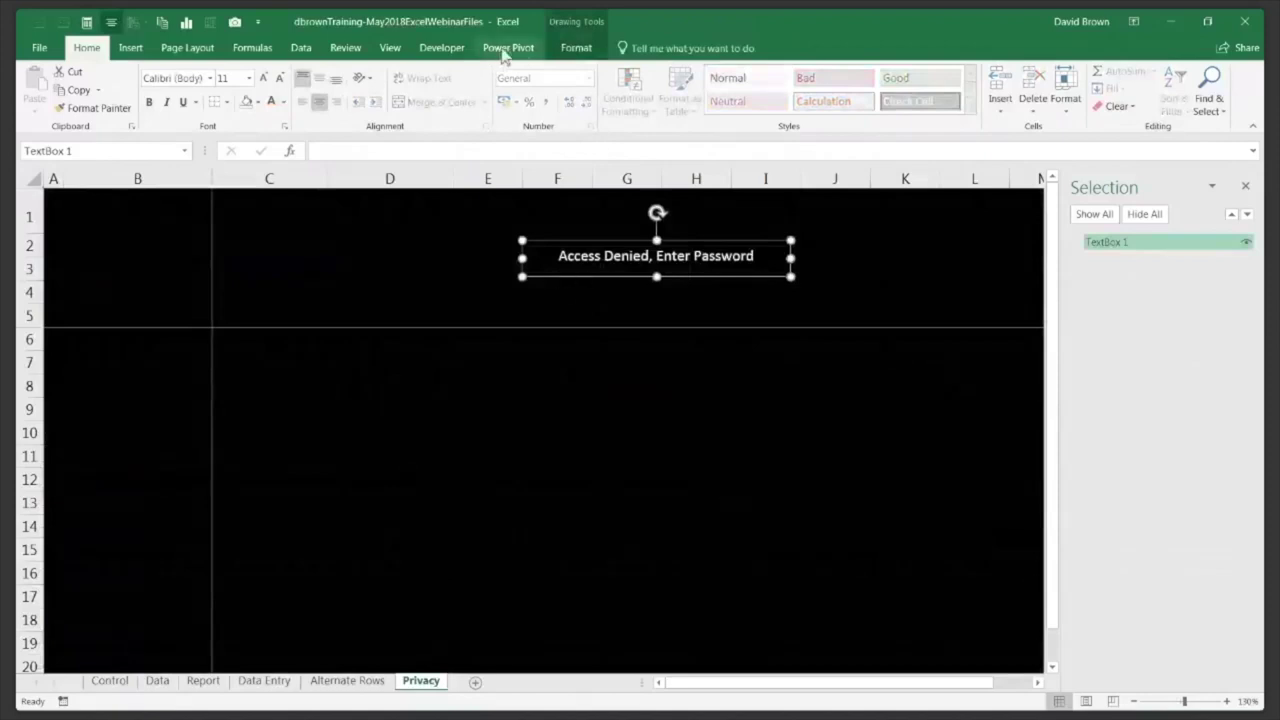
Step: Protect the Privacy sheet with the default Protect Sheet settings
{"action": "left_click", "coordinate": [346, 48]}
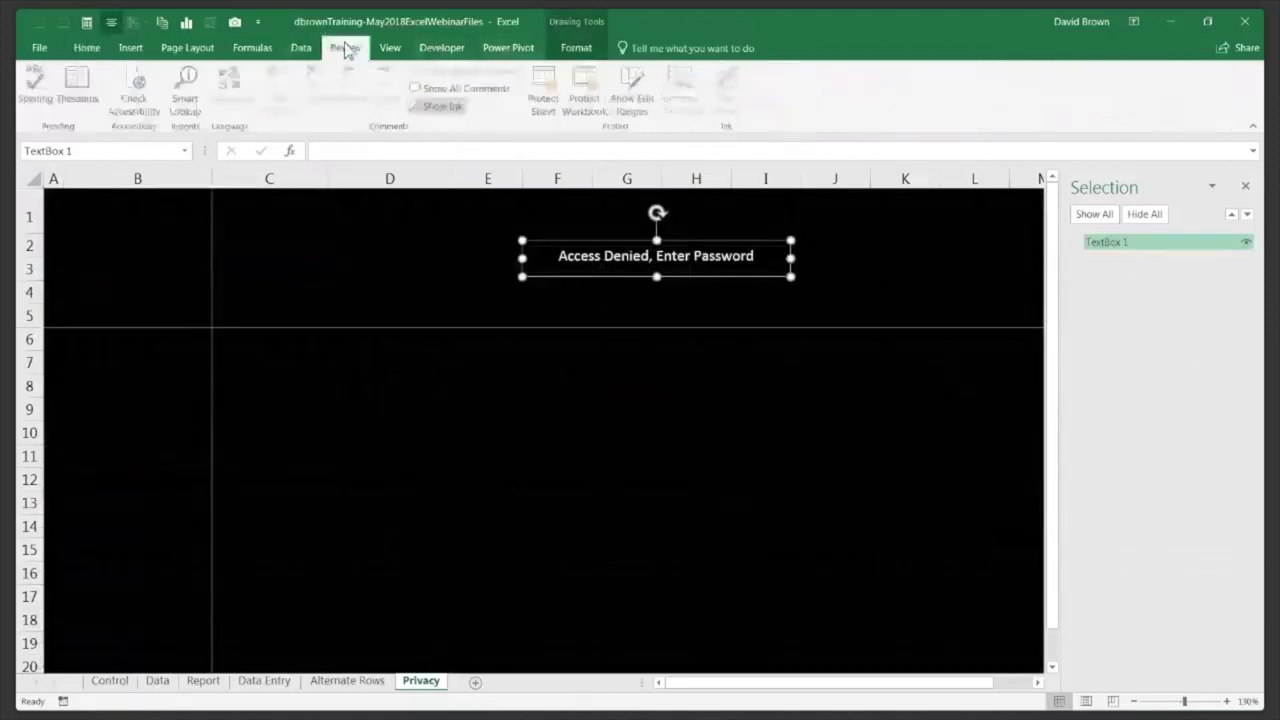
{"action": "left_click", "coordinate": [548, 104]}
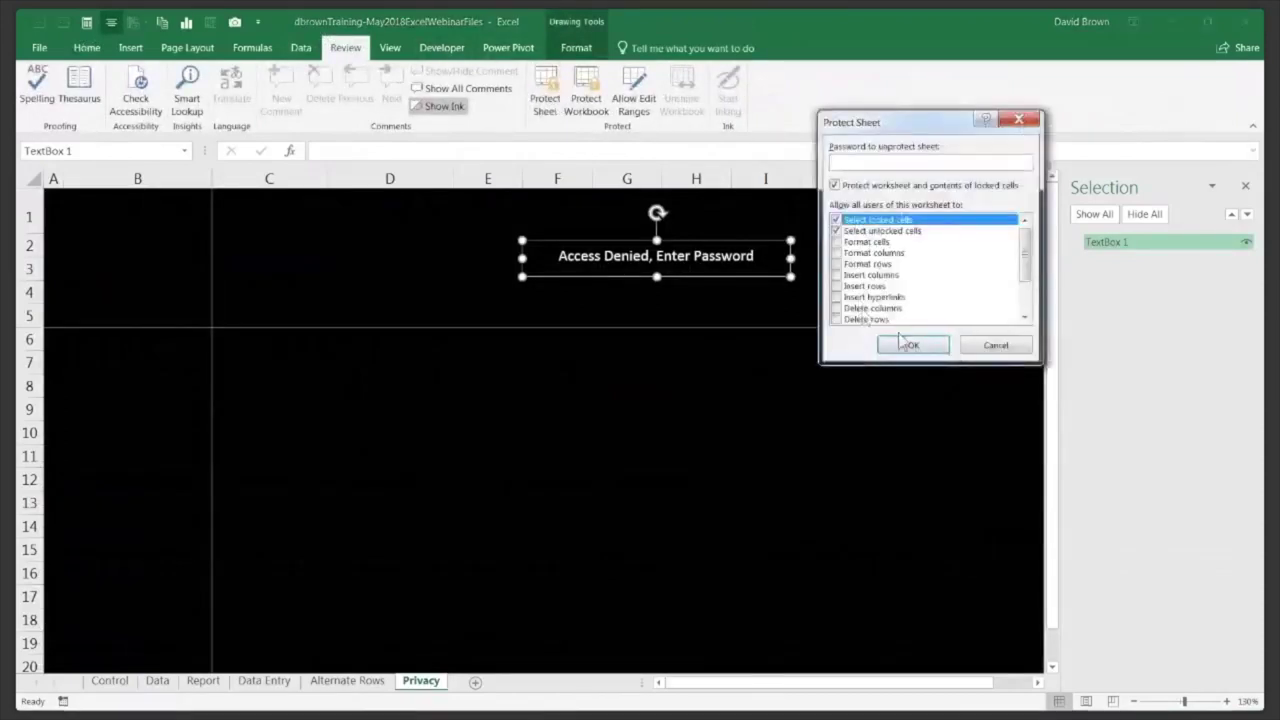
{"action": "left_click", "coordinate": [905, 344]}
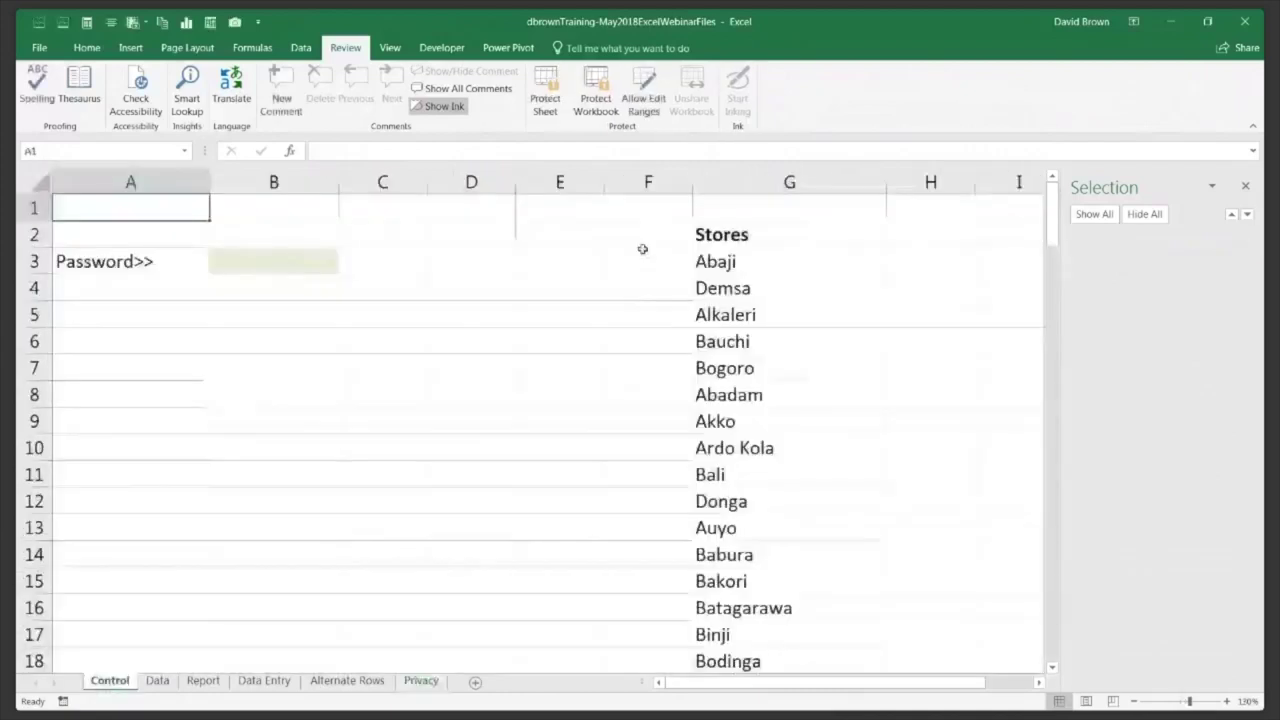
Step: Enter the correct password in Control B3 and confirm the Privacy sales report appears
{"action": "left_click", "coordinate": [234, 263]}
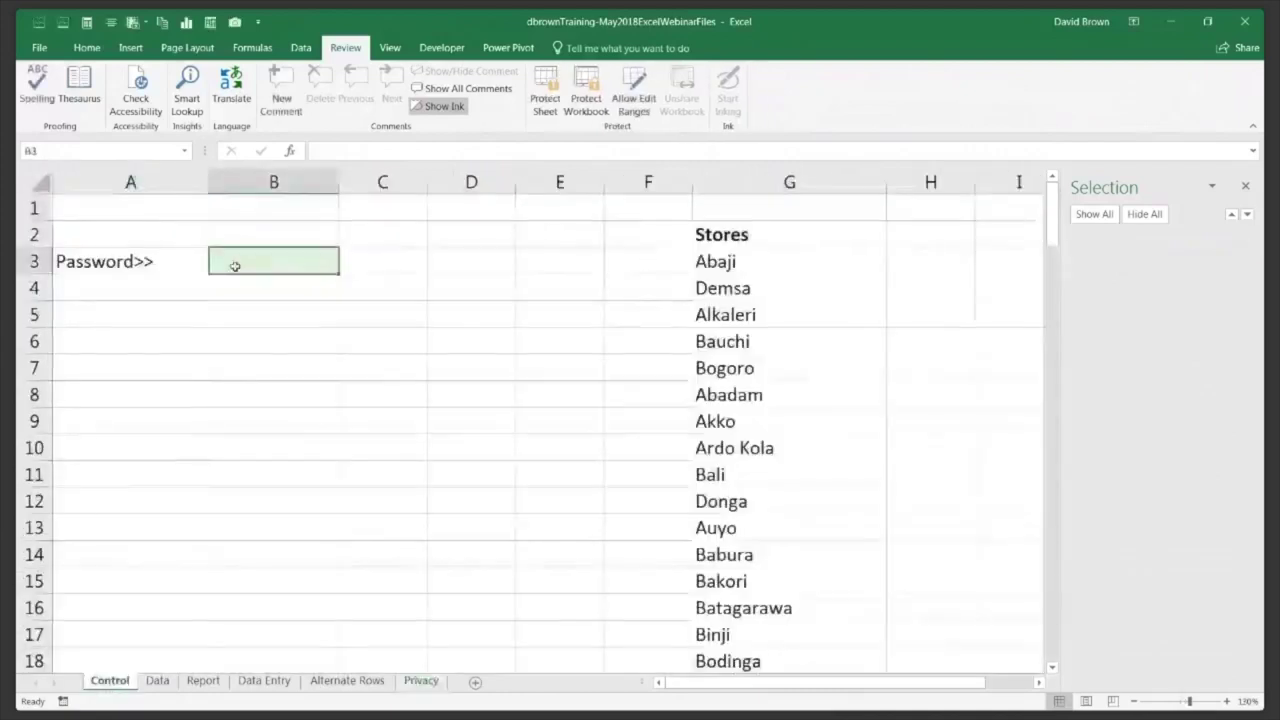
{"action": "type", "text": "Password"}
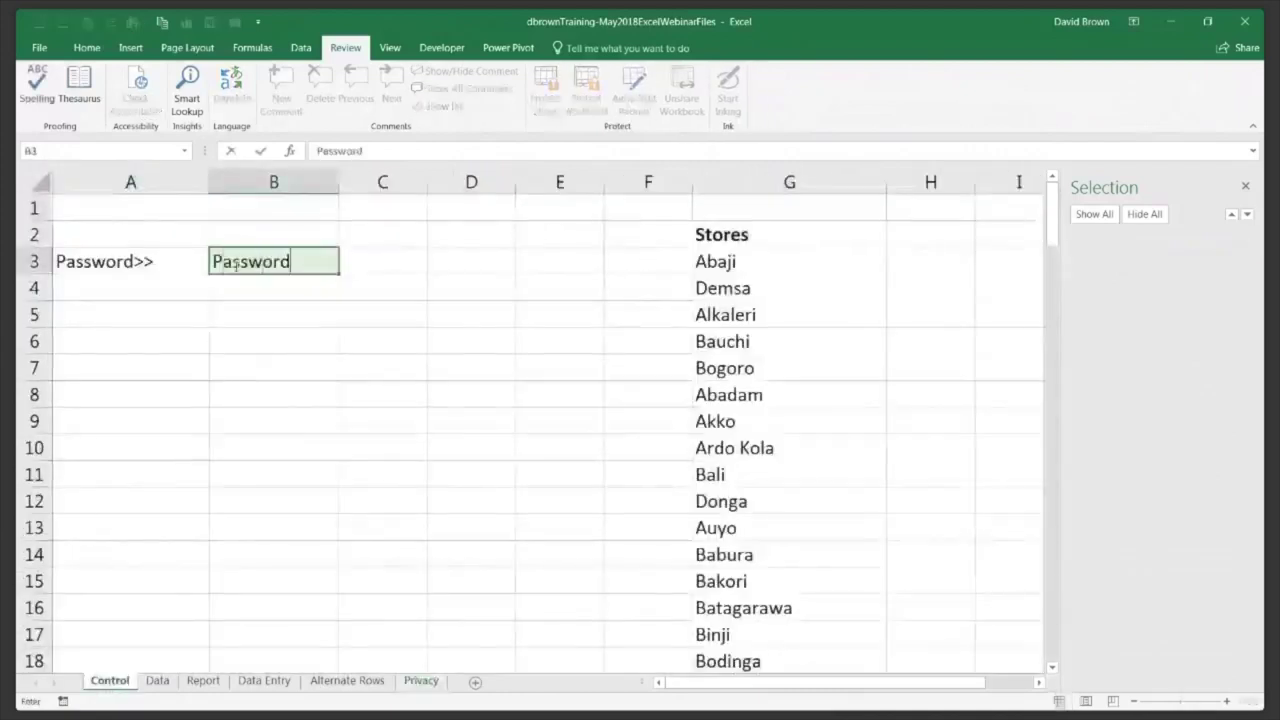
{"action": "key", "text": "Return"}
{"action": "left_click", "coordinate": [420, 681]}
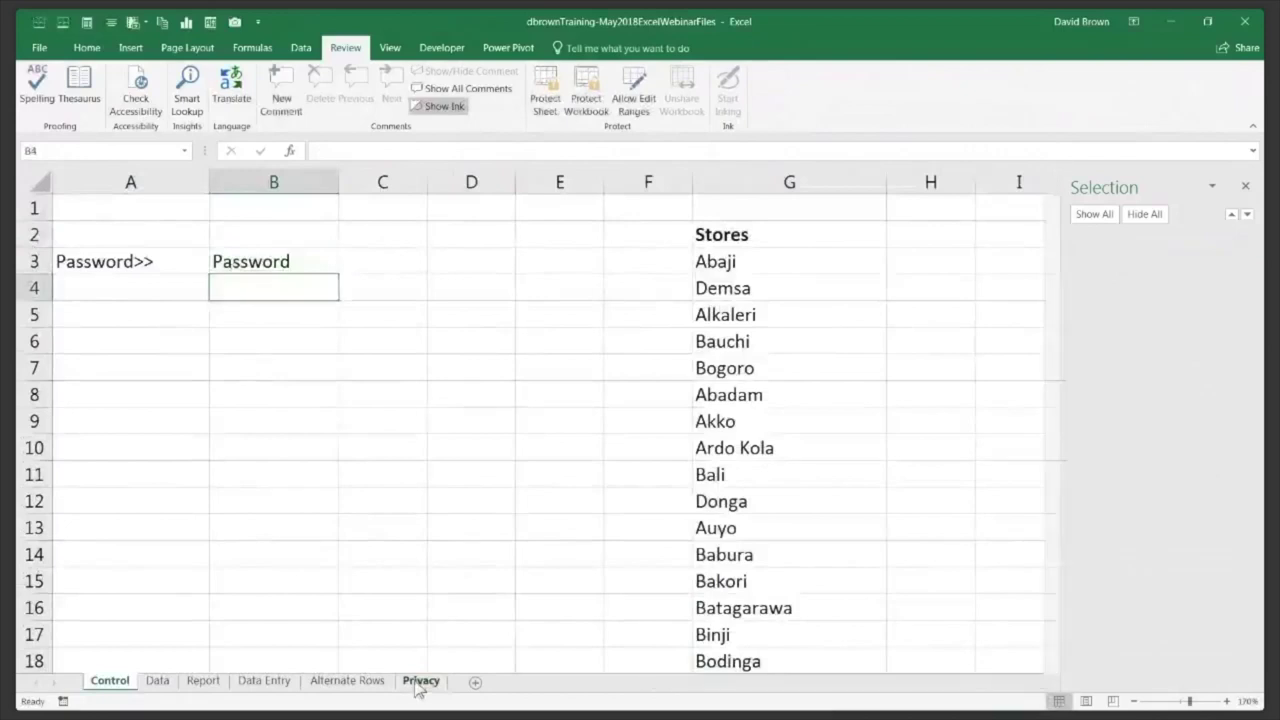
Step: Enter a wrong password in B3 and confirm the Privacy sheet turns black again
{"action": "left_click", "coordinate": [110, 681]}
{"action": "key", "text": "Up"}
{"action": "type", "text": "wesfdsf"}
{"action": "key", "text": "Return"}
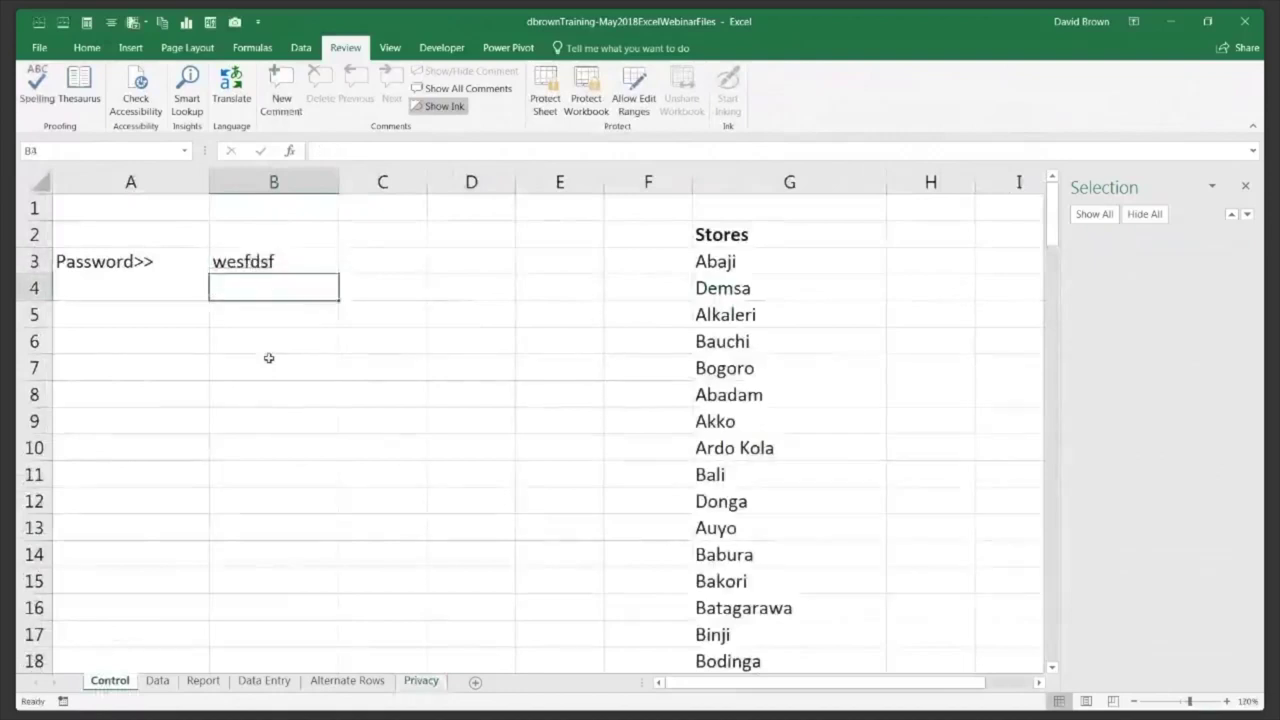
{"action": "left_click", "coordinate": [420, 681]}
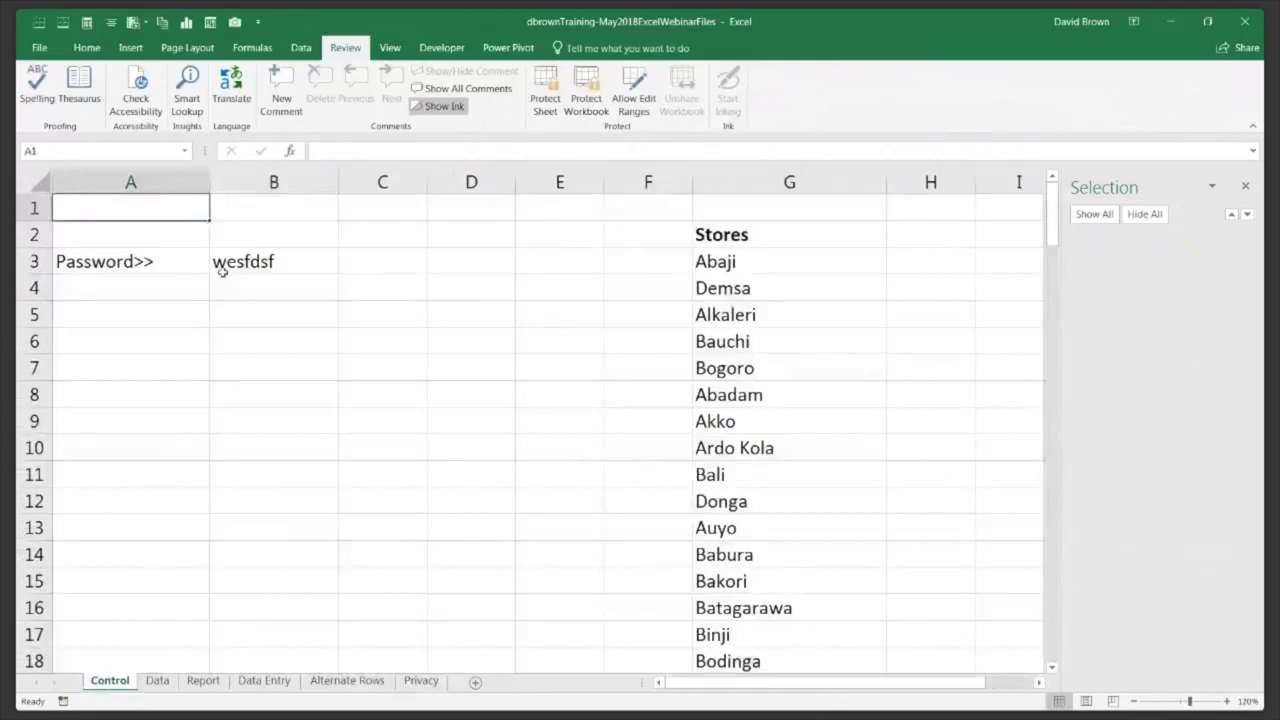
{"action": "left_click", "coordinate": [231, 266]}
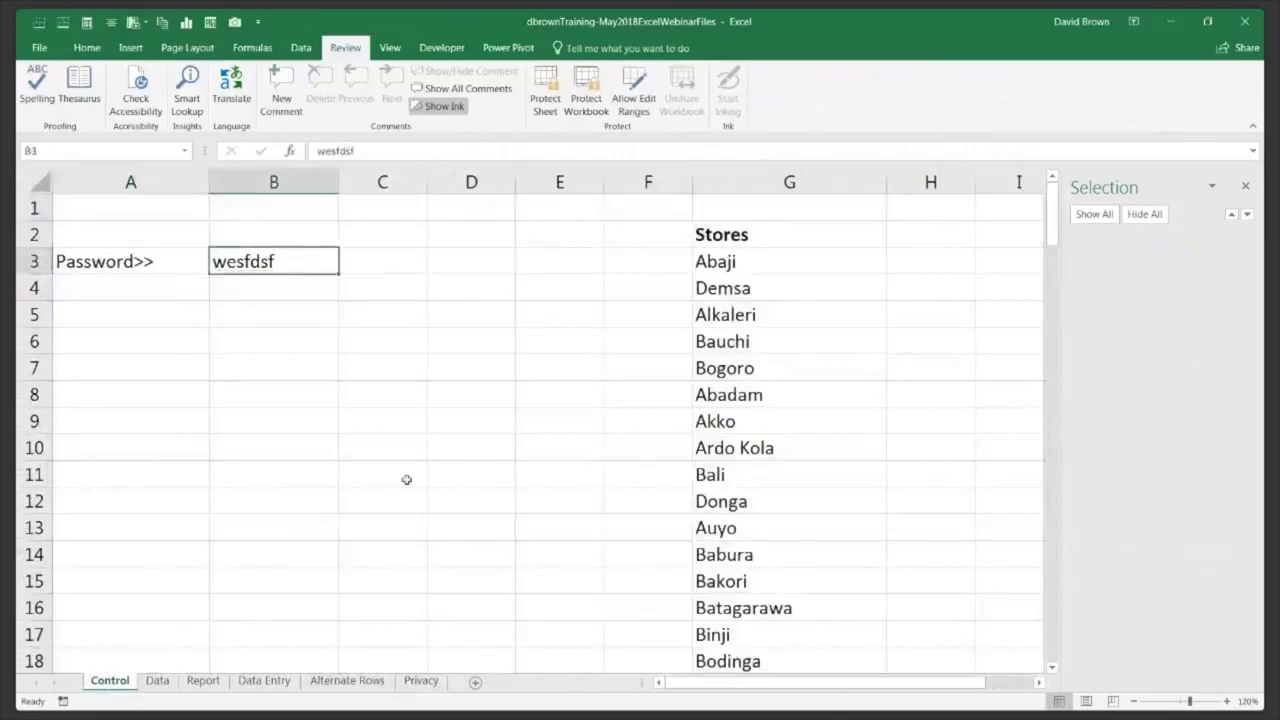
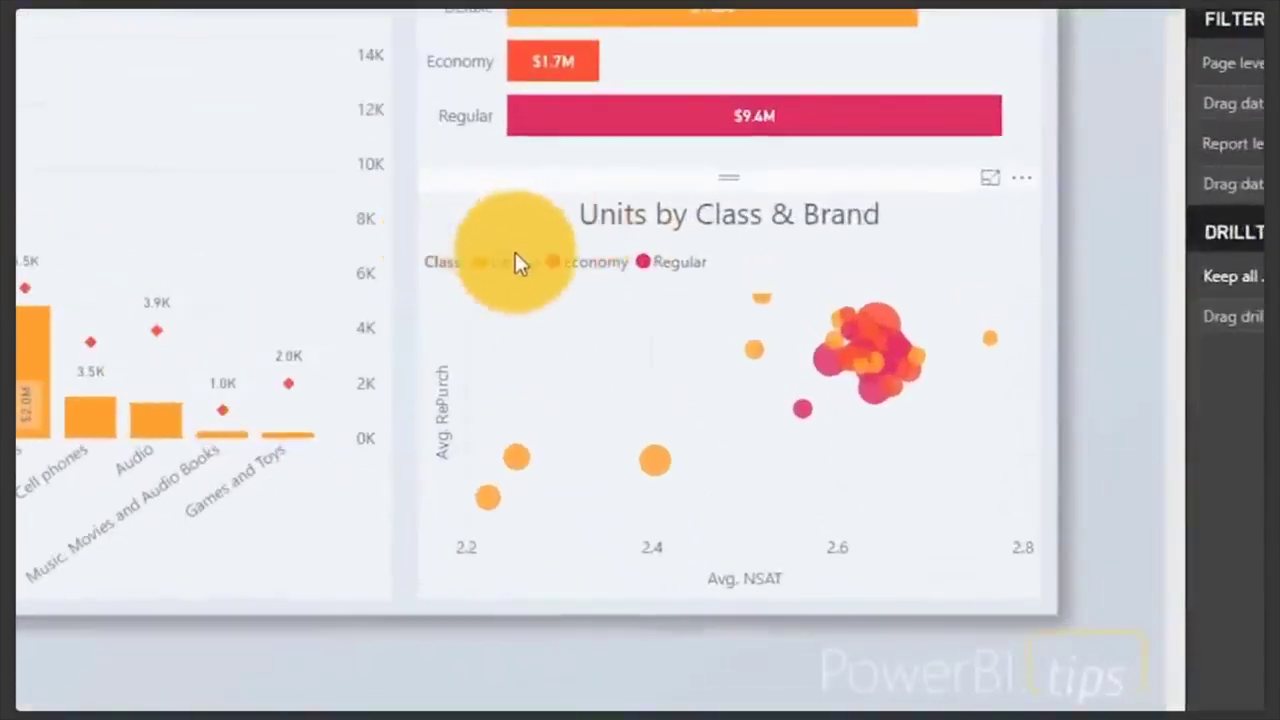
Step: Highlight the Deluxe class, then drill through from the Computers column to the Details page
{"action": "left_click", "coordinate": [494, 265]}
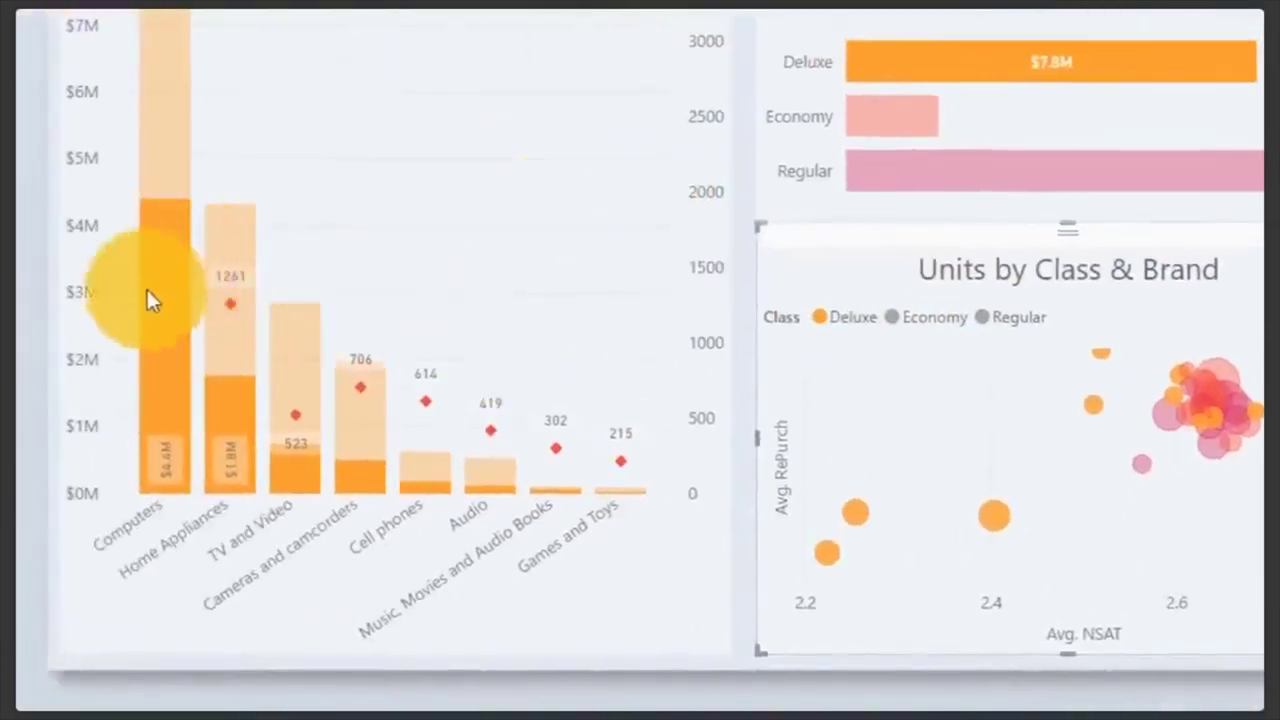
{"action": "right_click", "coordinate": [157, 302]}
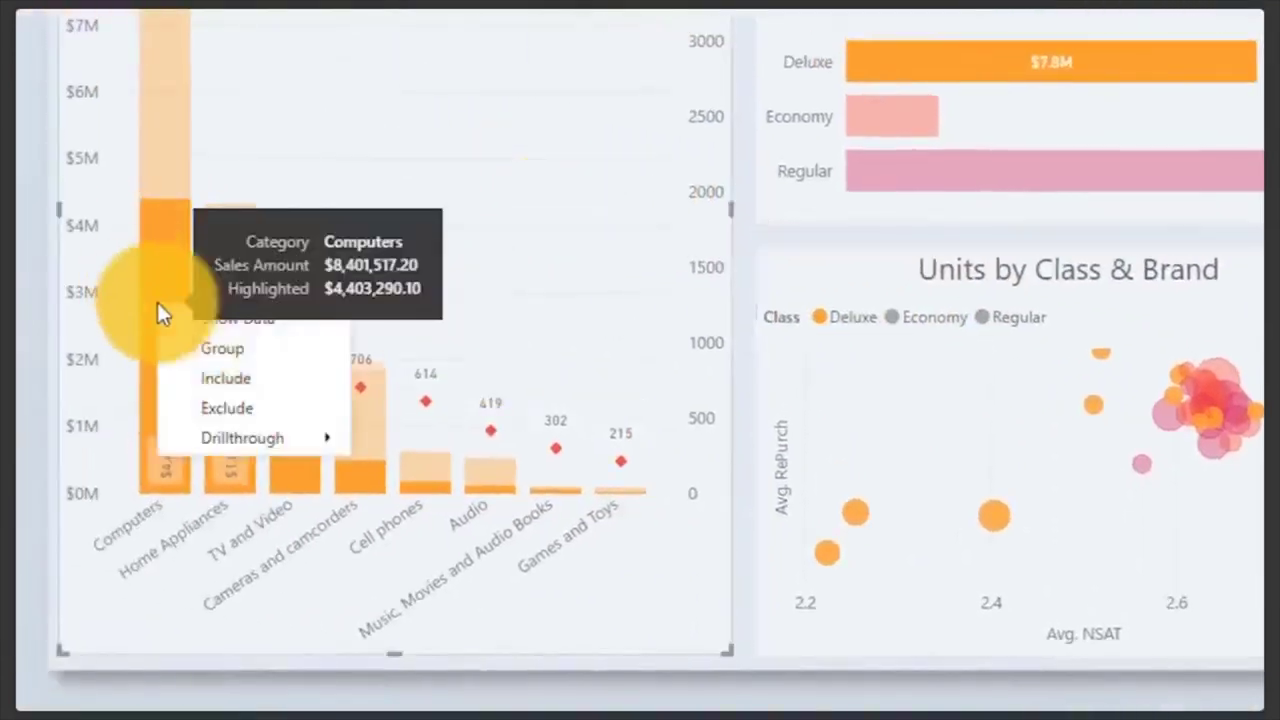
{"action": "mouse_move", "coordinate": [241, 452]}
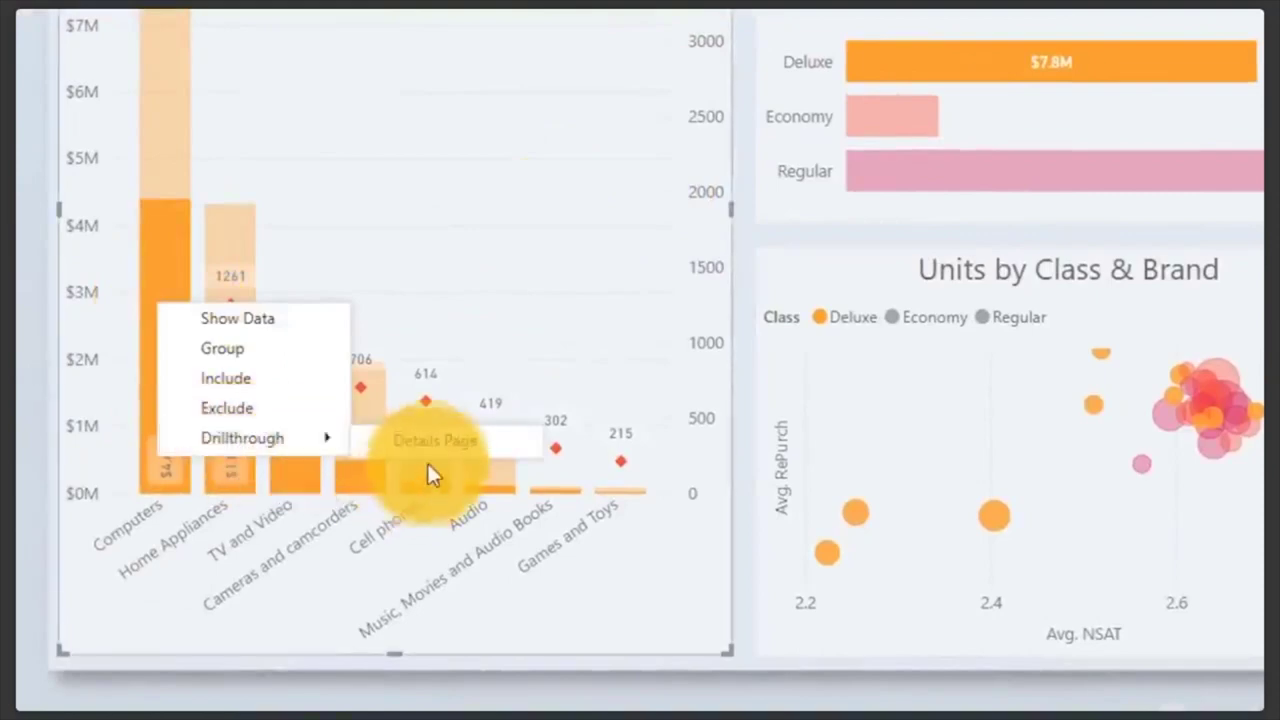
{"action": "left_click", "coordinate": [430, 445]}
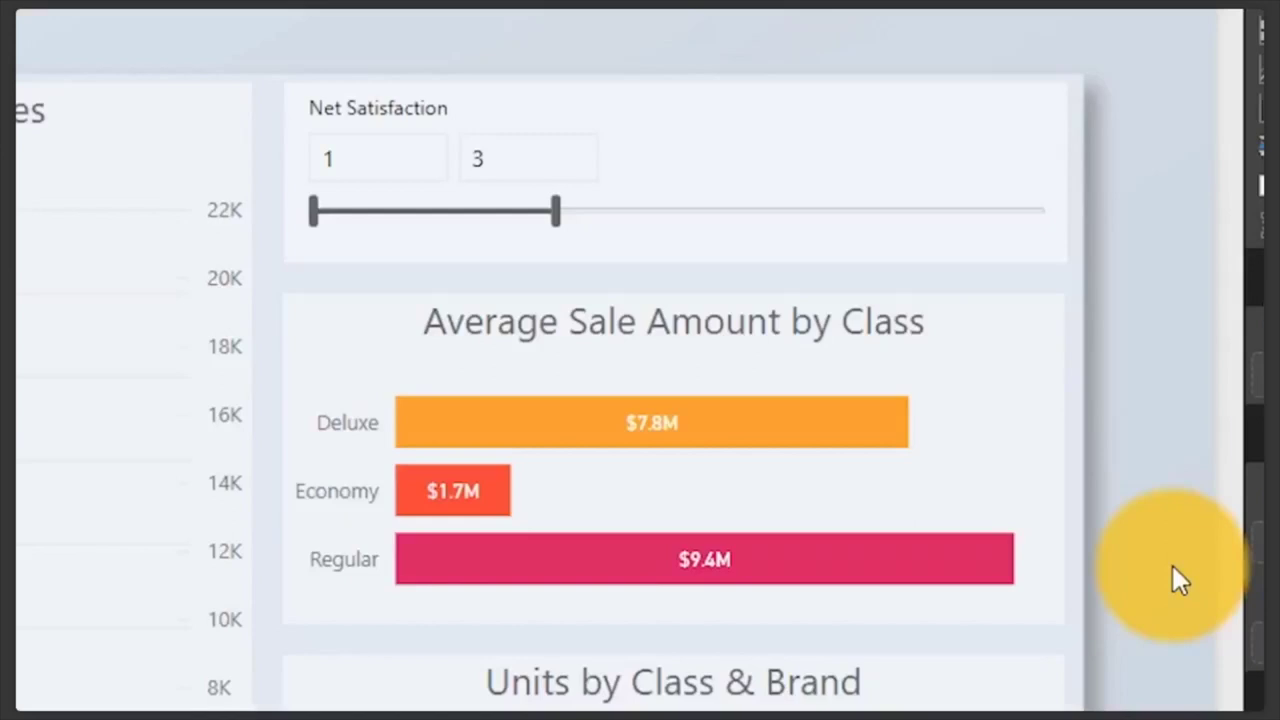
Step: Drill through the Deluxe bar to the Satisfaction Comparison page
{"action": "right_click", "coordinate": [735, 450]}
{"action": "mouse_move", "coordinate": [851, 608]}
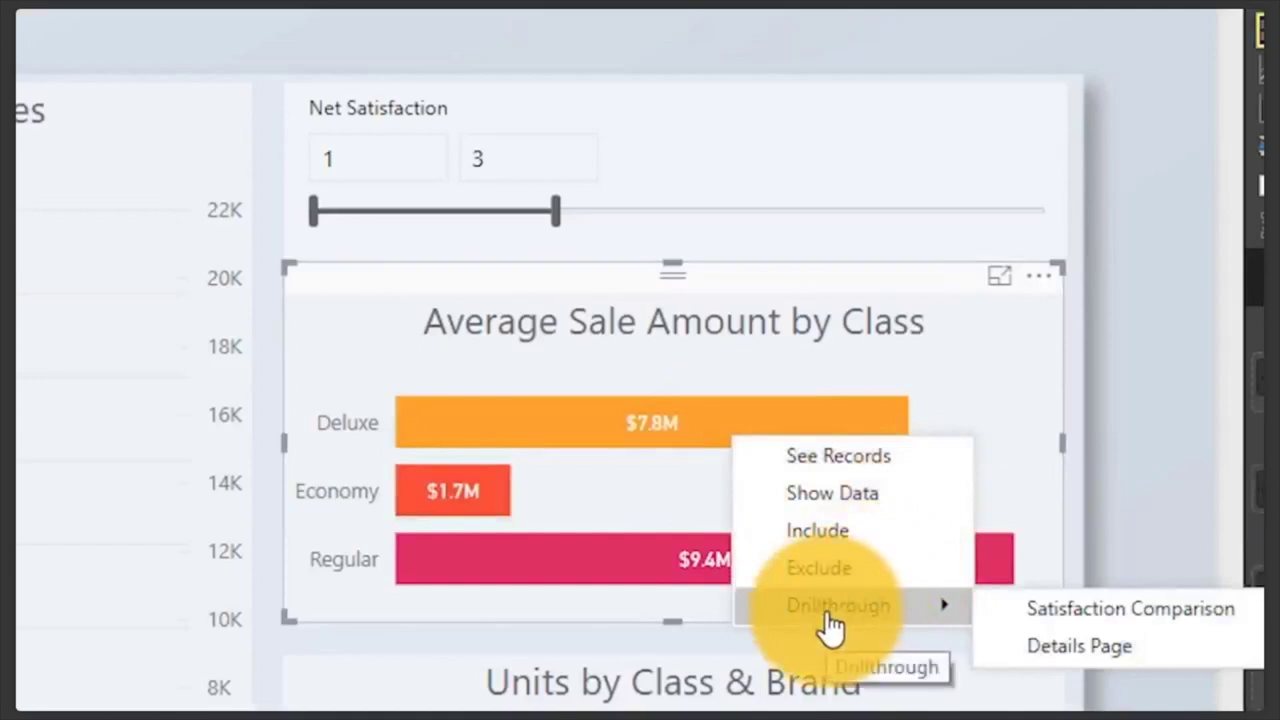
{"action": "left_click", "coordinate": [1037, 609]}
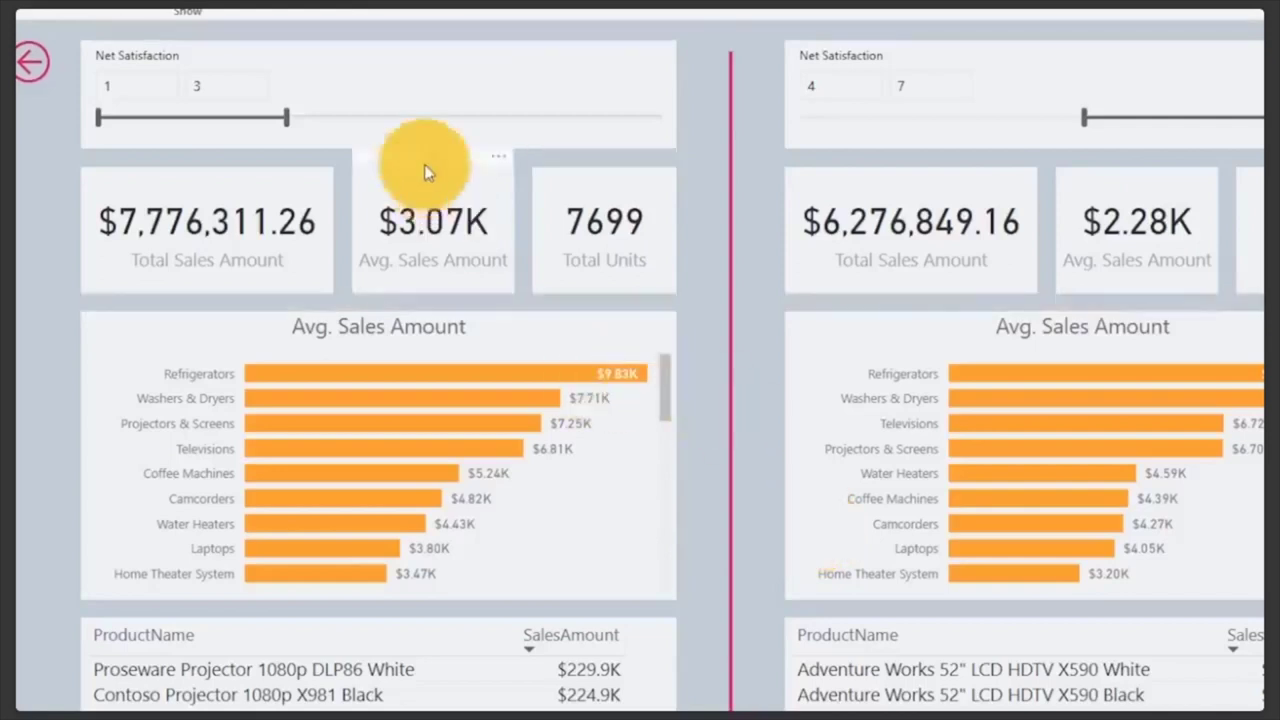
Step: Select the Net Satisfaction slicer and expand its advanced sync options showing the NSAT group
{"action": "left_click", "coordinate": [405, 32]}
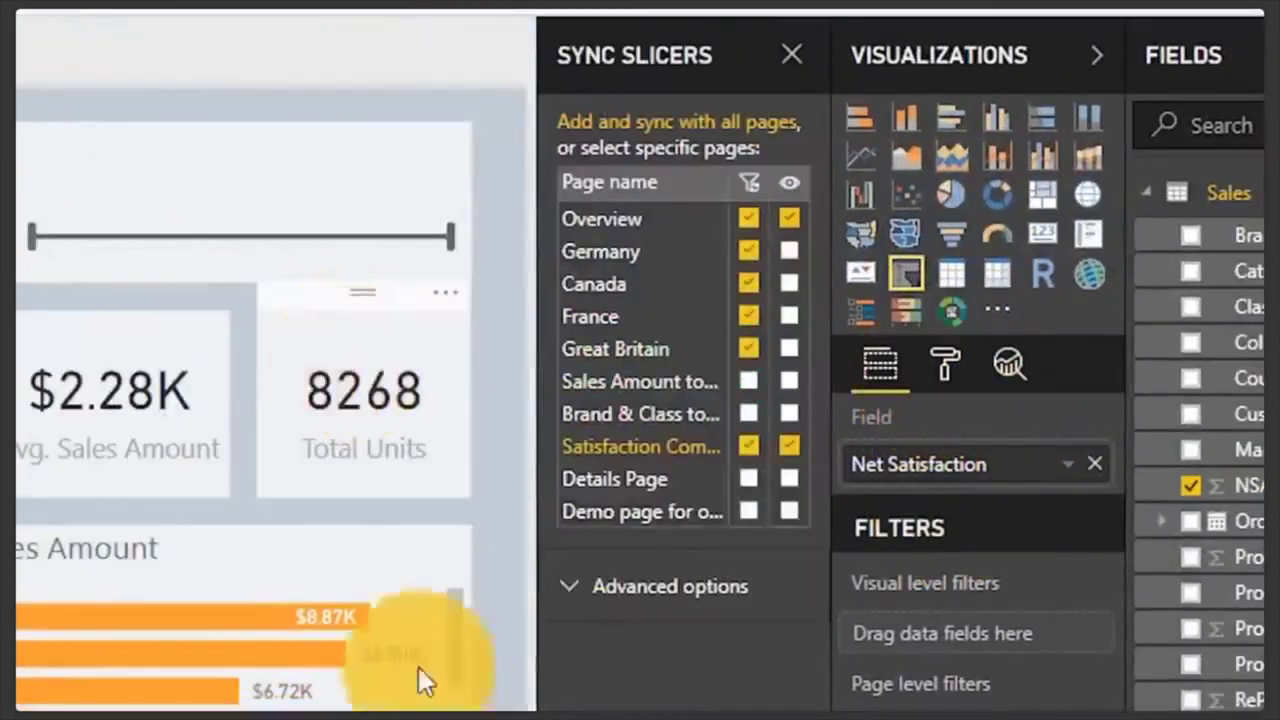
{"action": "left_click", "coordinate": [576, 568]}
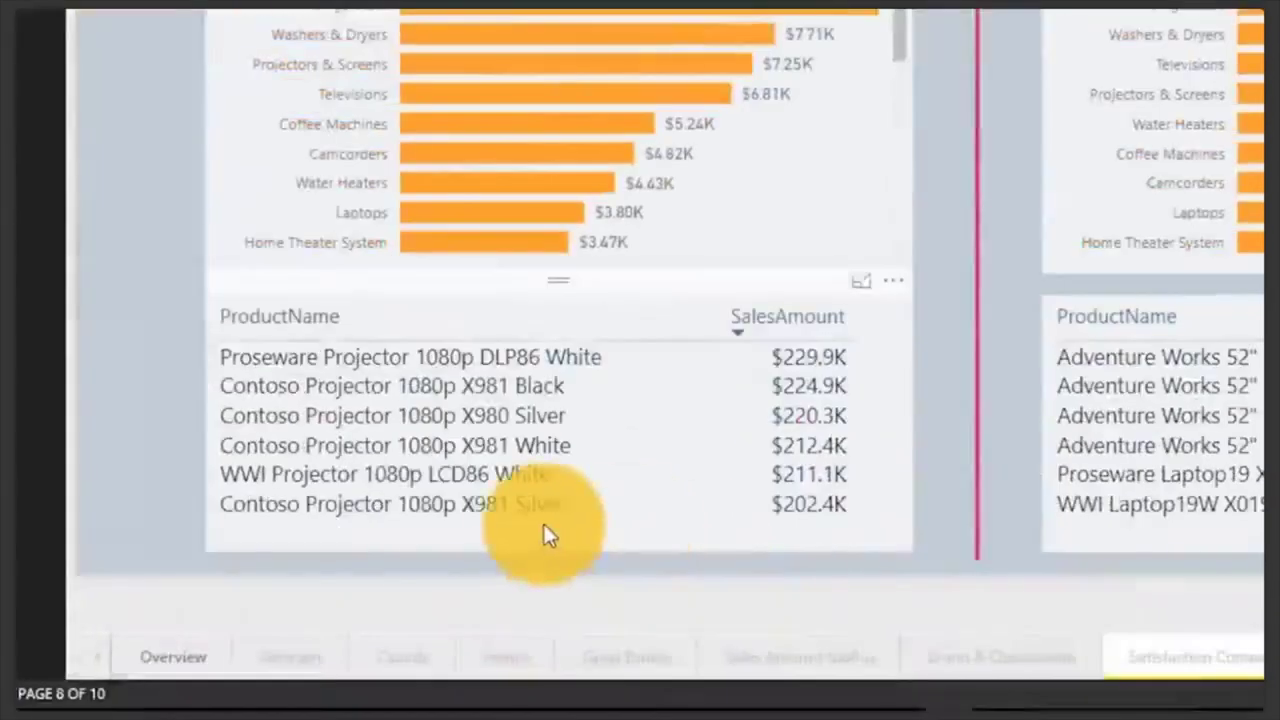
Step: On the Overview page, select the slicer to check its sync settings
{"action": "left_click", "coordinate": [165, 658]}
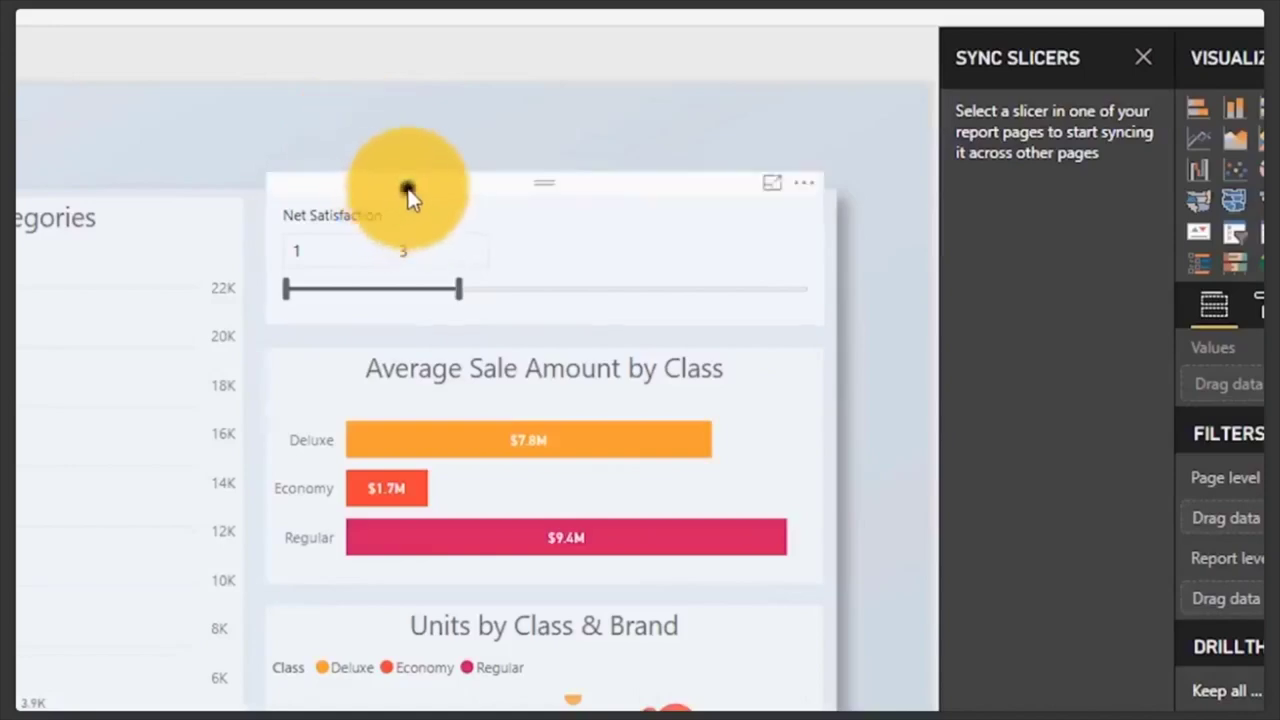
{"action": "left_click", "coordinate": [408, 195]}
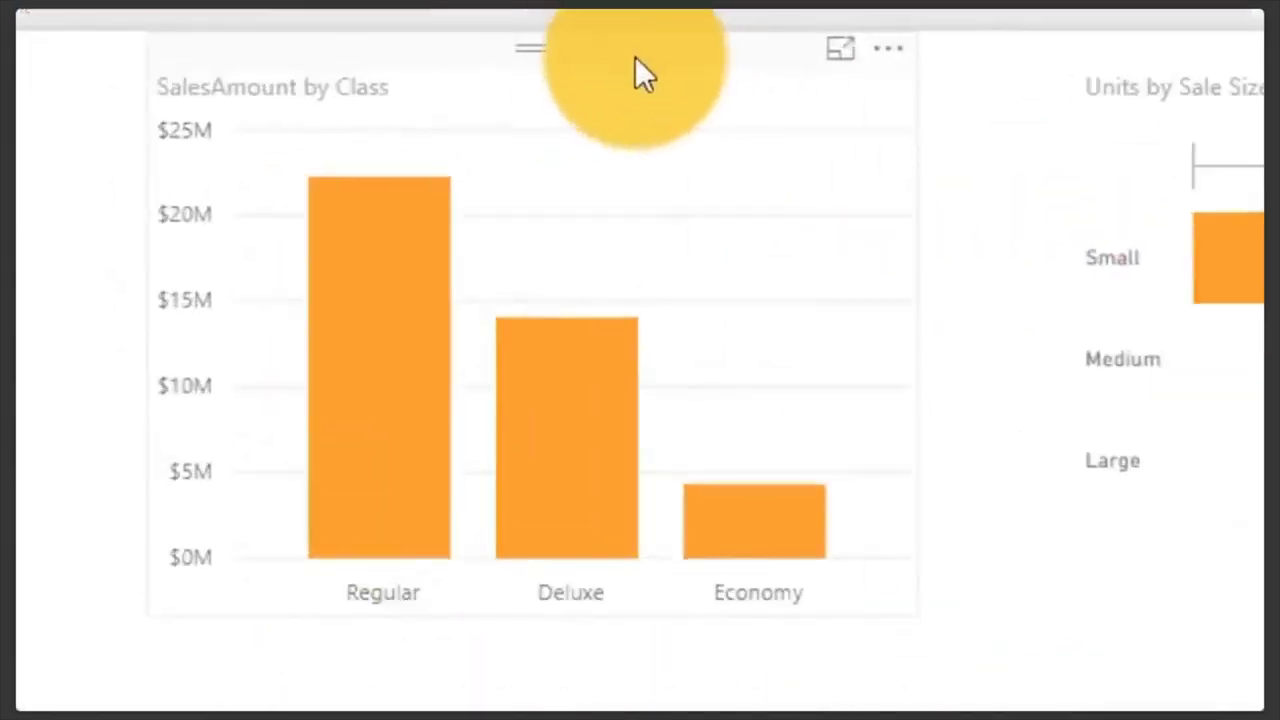
Step: Change the SalesAmount by Class chart's Y-axis scale type from Linear to Log
{"action": "left_click", "coordinate": [635, 57]}
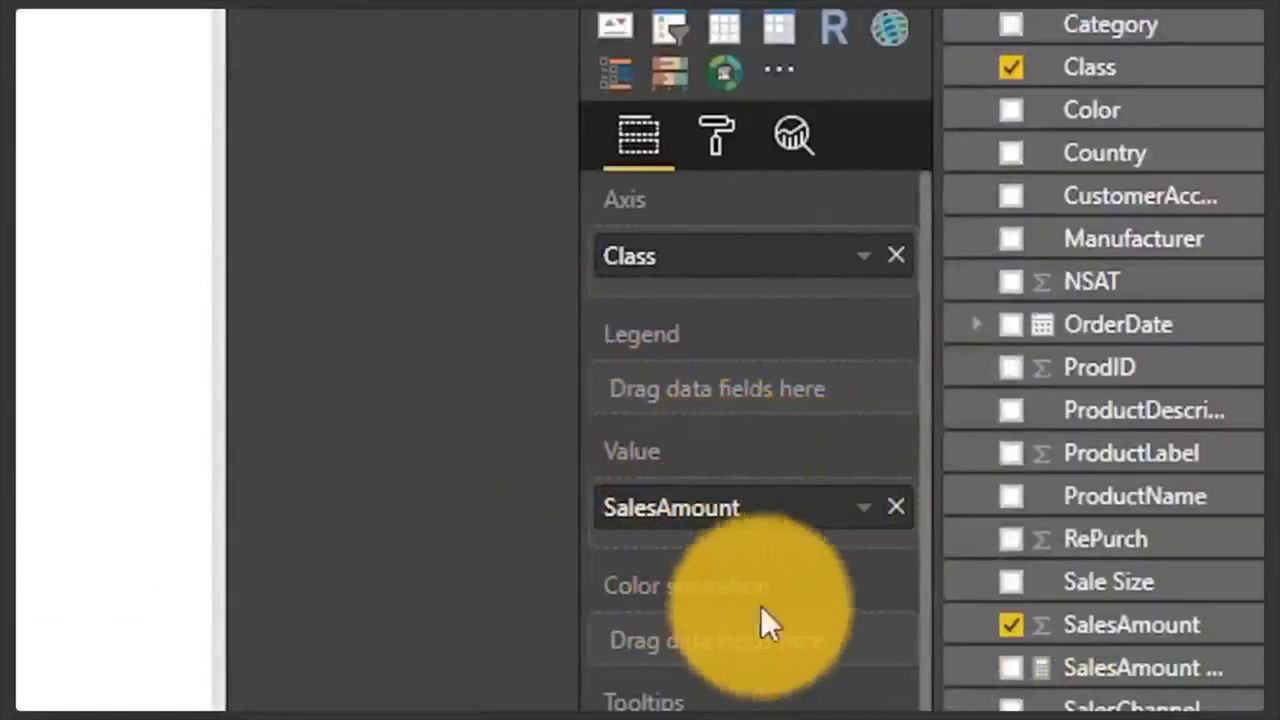
{"action": "left_click", "coordinate": [740, 148]}
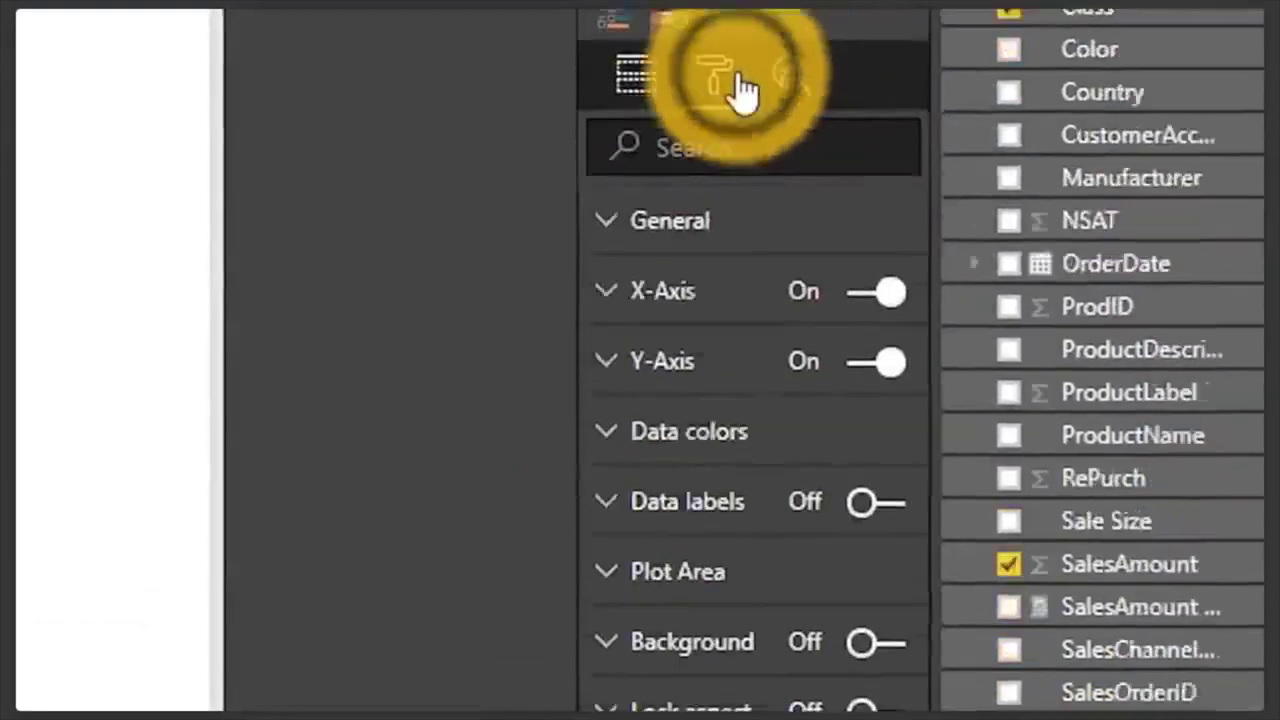
{"action": "left_click", "coordinate": [597, 137]}
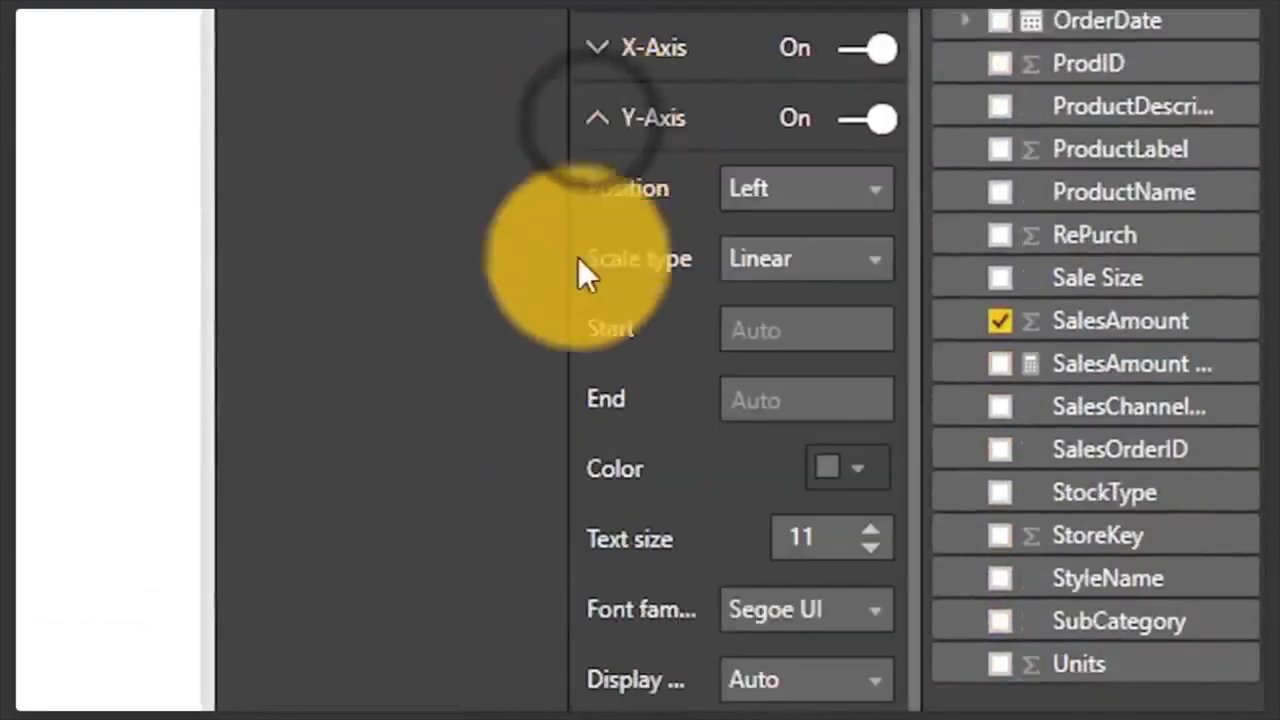
{"action": "left_click", "coordinate": [845, 275]}
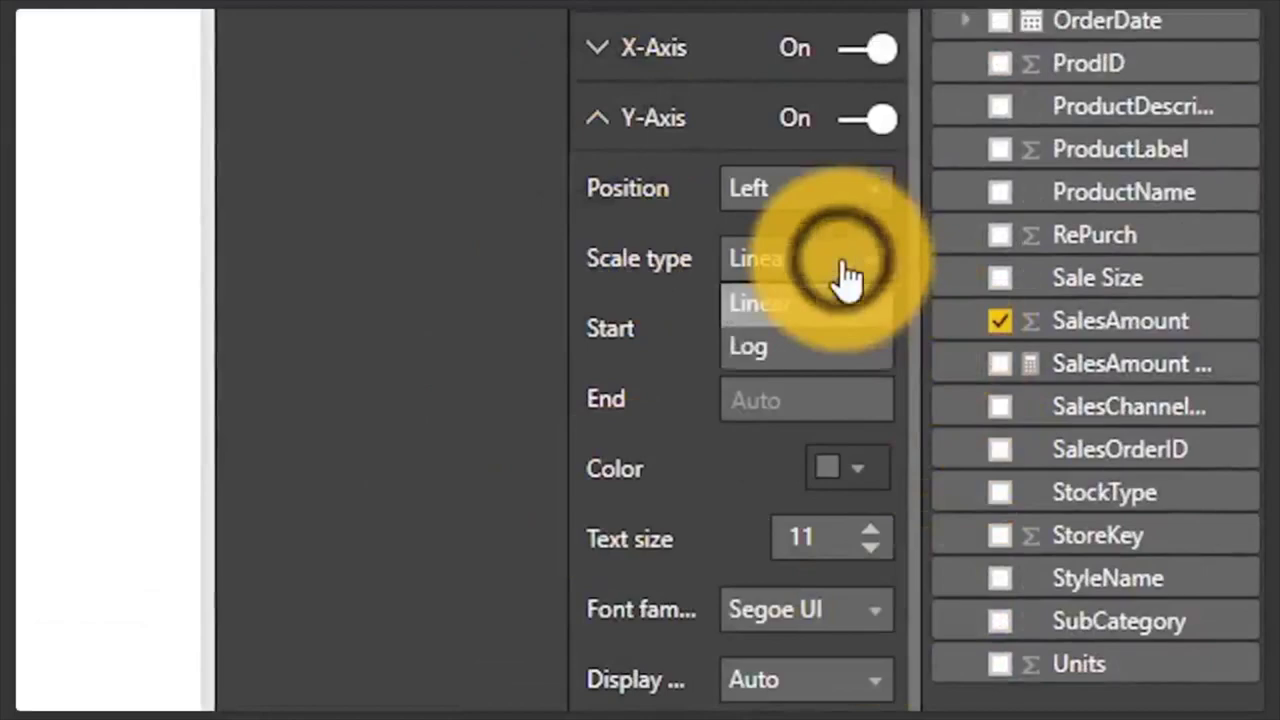
{"action": "left_click", "coordinate": [793, 348]}
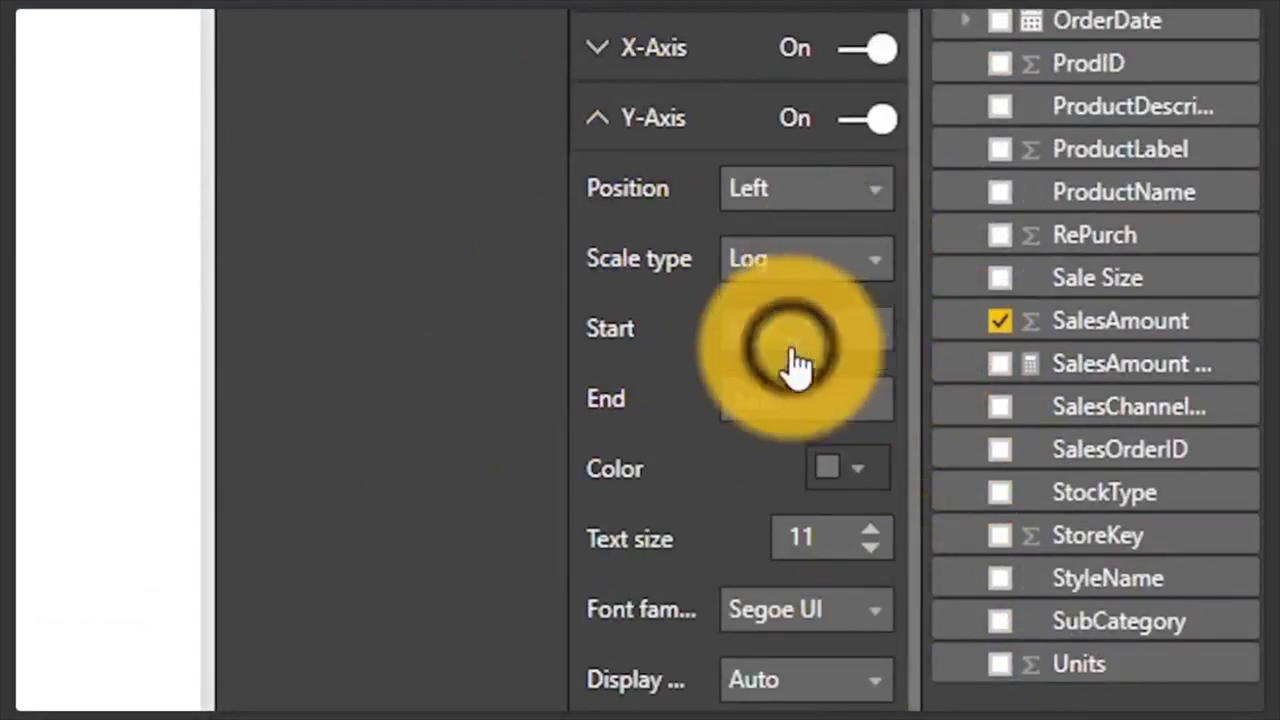
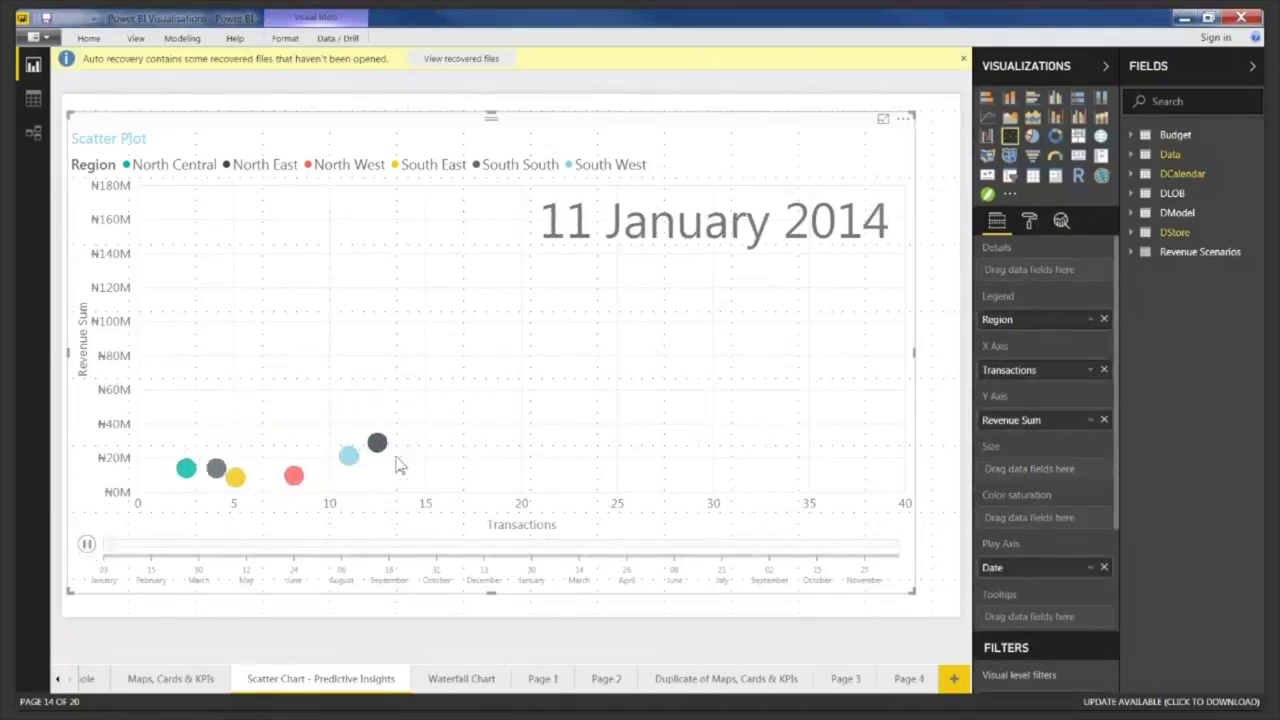
Step: Pause the scatter chart animation at 14 January 2014 and trace the North East bubble's path
{"action": "left_click", "coordinate": [87, 547]}
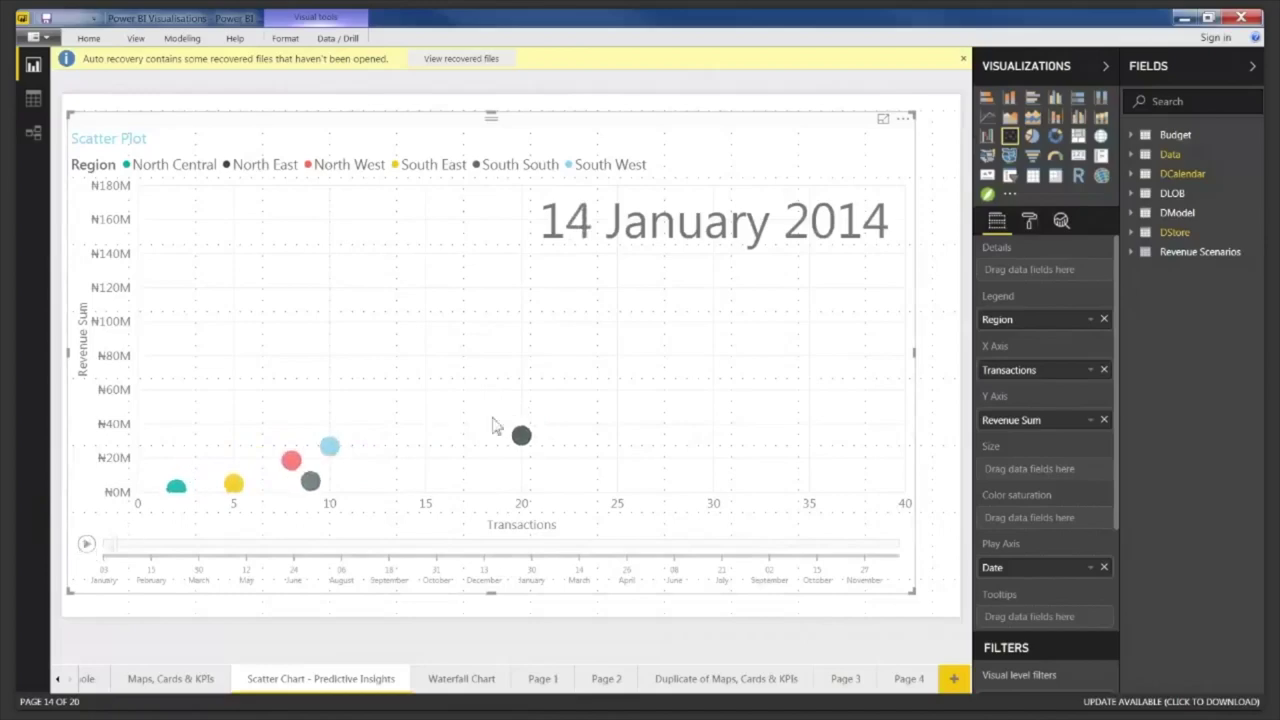
{"action": "mouse_move", "coordinate": [525, 435]}
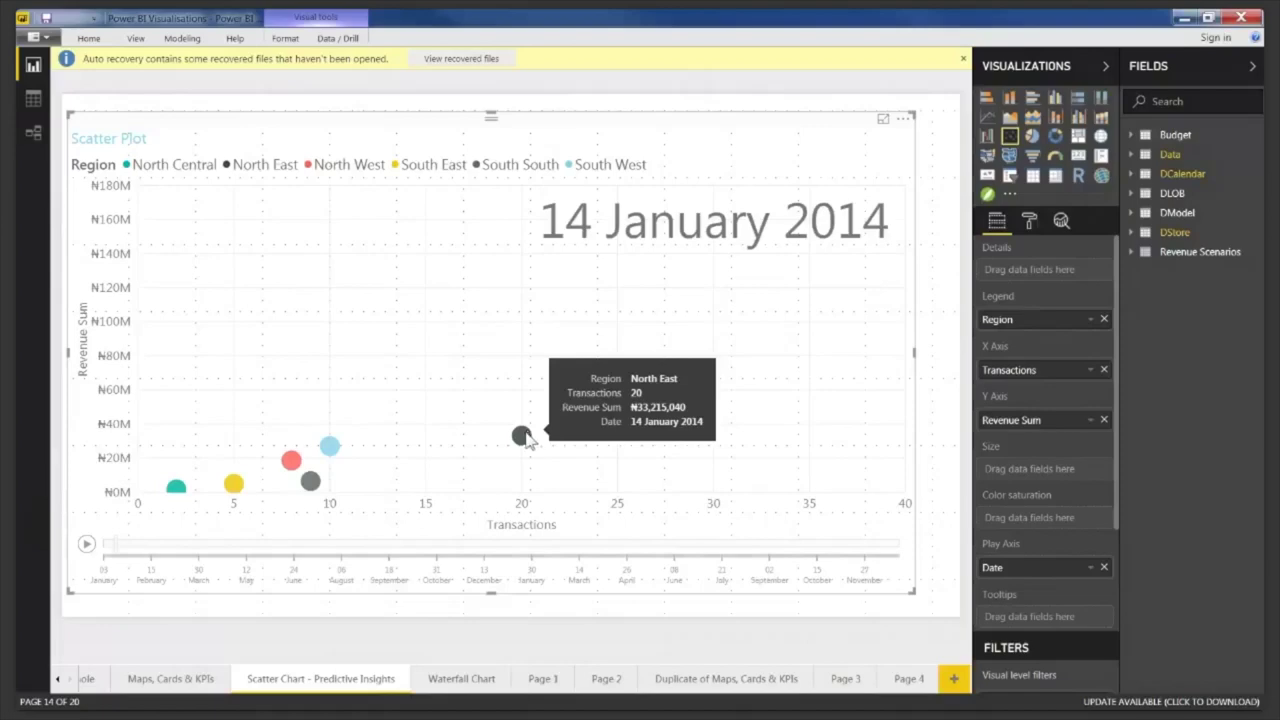
{"action": "left_click", "coordinate": [522, 437]}
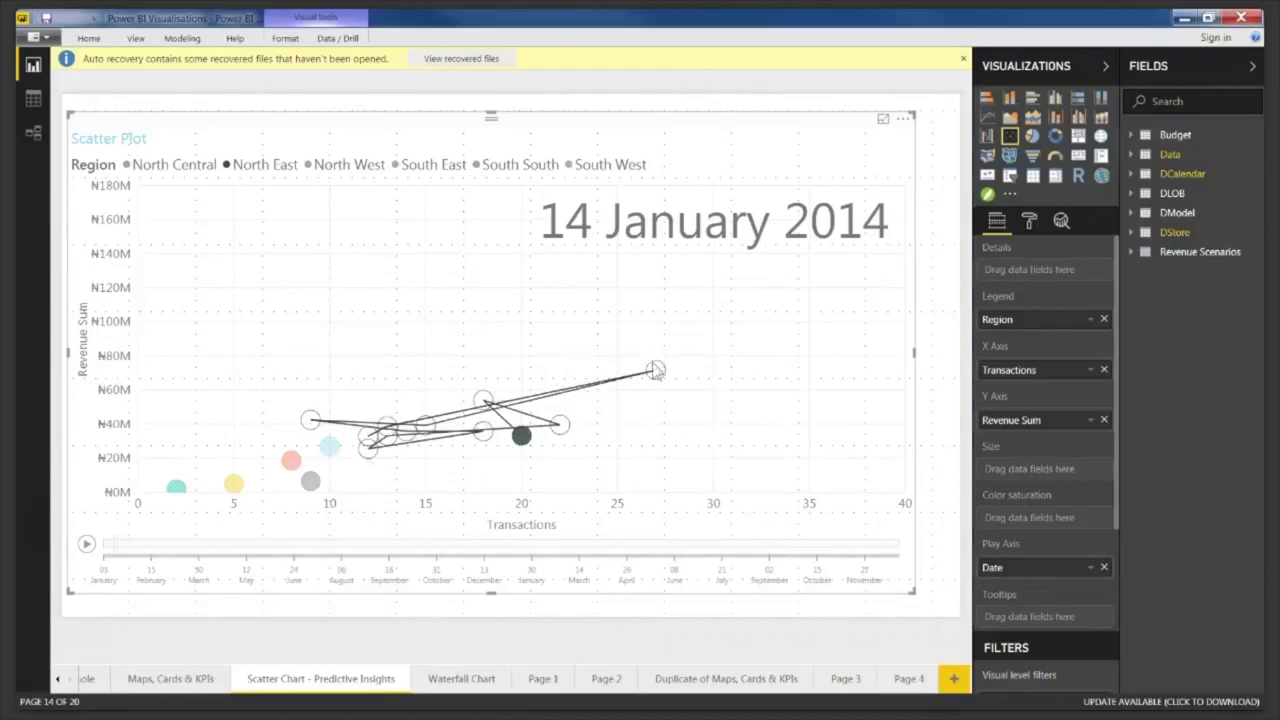
{"action": "mouse_move", "coordinate": [655, 373]}
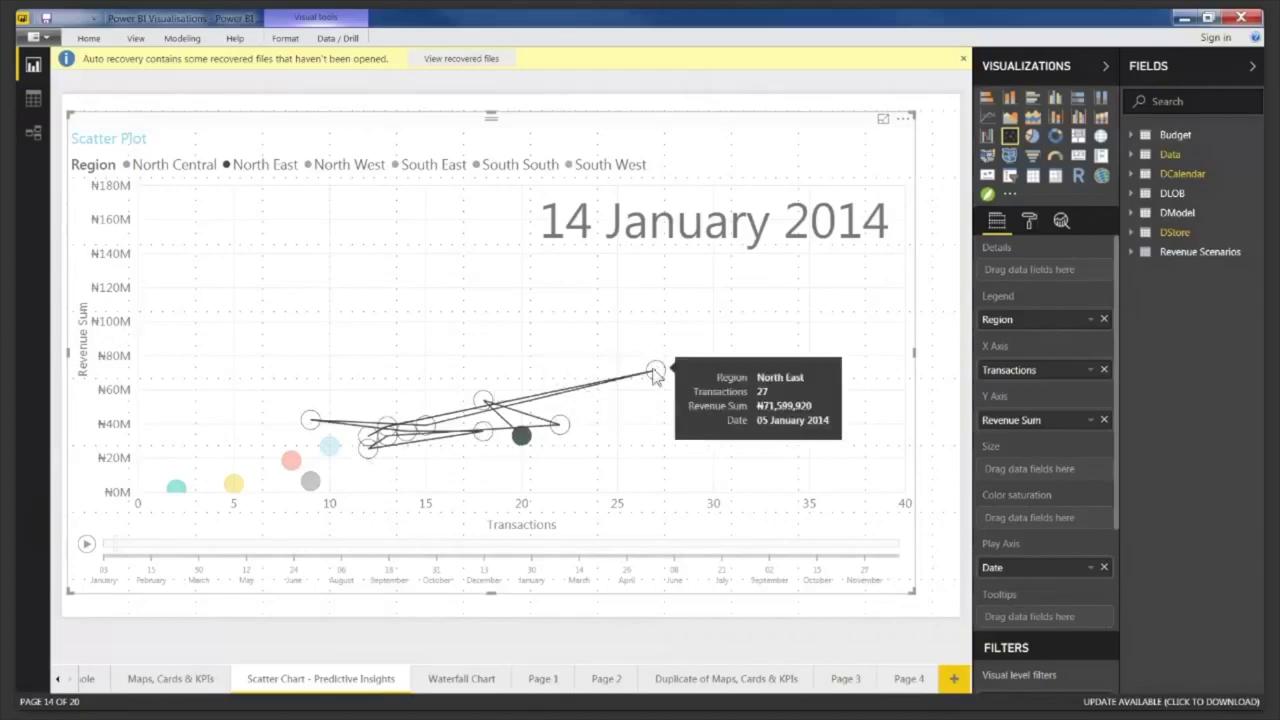
Step: Add a new Page 5 holding an enlarged empty matrix visual
{"action": "left_click", "coordinate": [953, 680]}
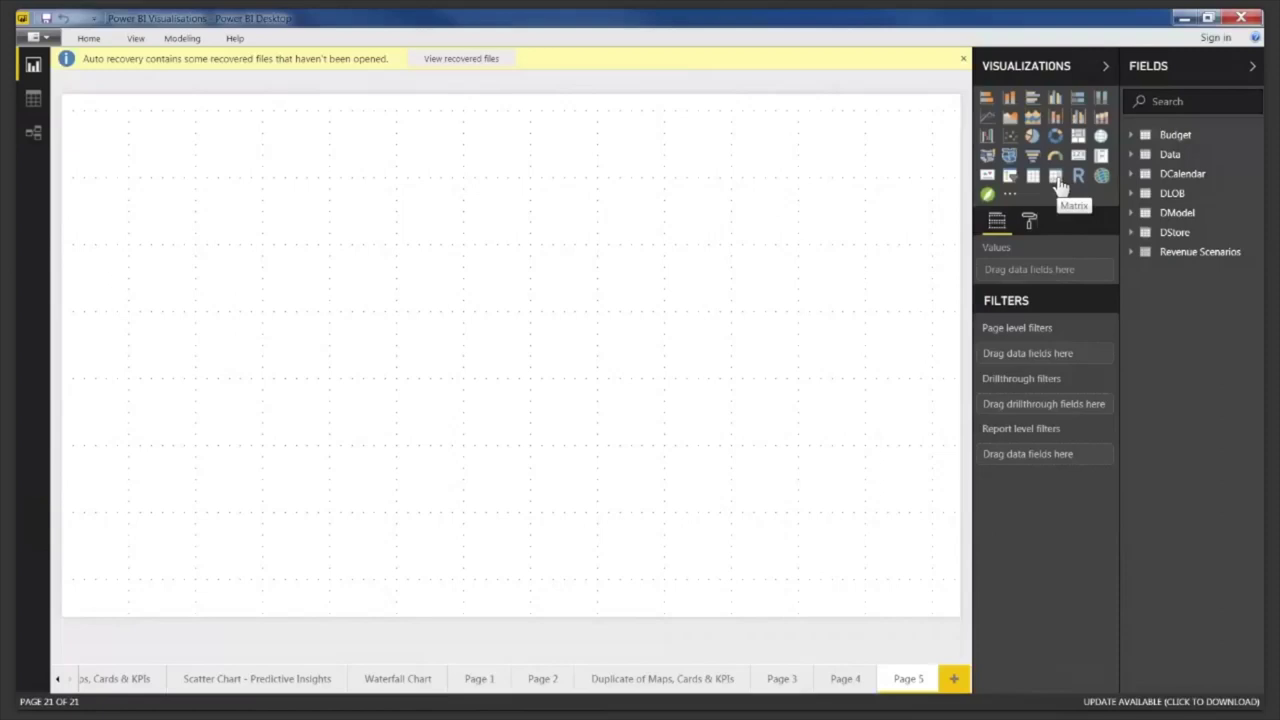
{"action": "left_click", "coordinate": [1058, 184]}
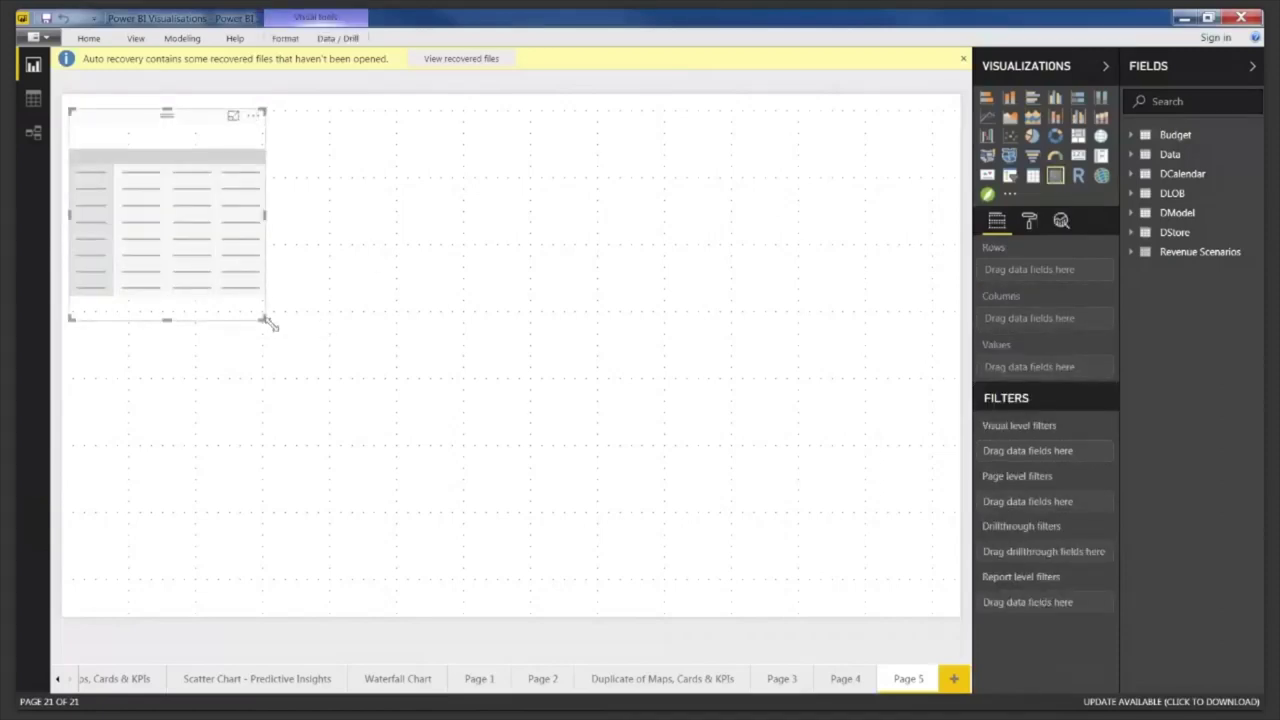
{"action": "left_click_drag", "start_coordinate": [266, 320], "coordinate": [466, 460]}
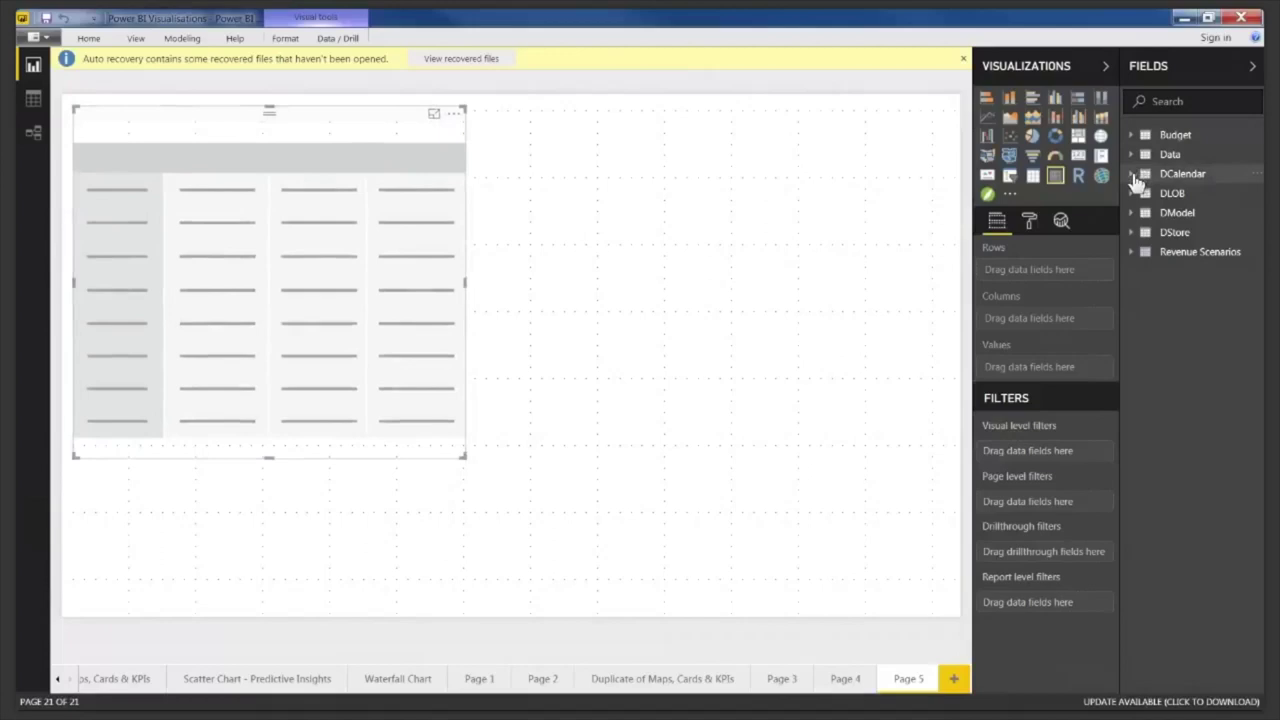
Step: Put the DCalendar Month field in the matrix rows, listing Jan to Dec
{"action": "left_click", "coordinate": [1133, 175]}
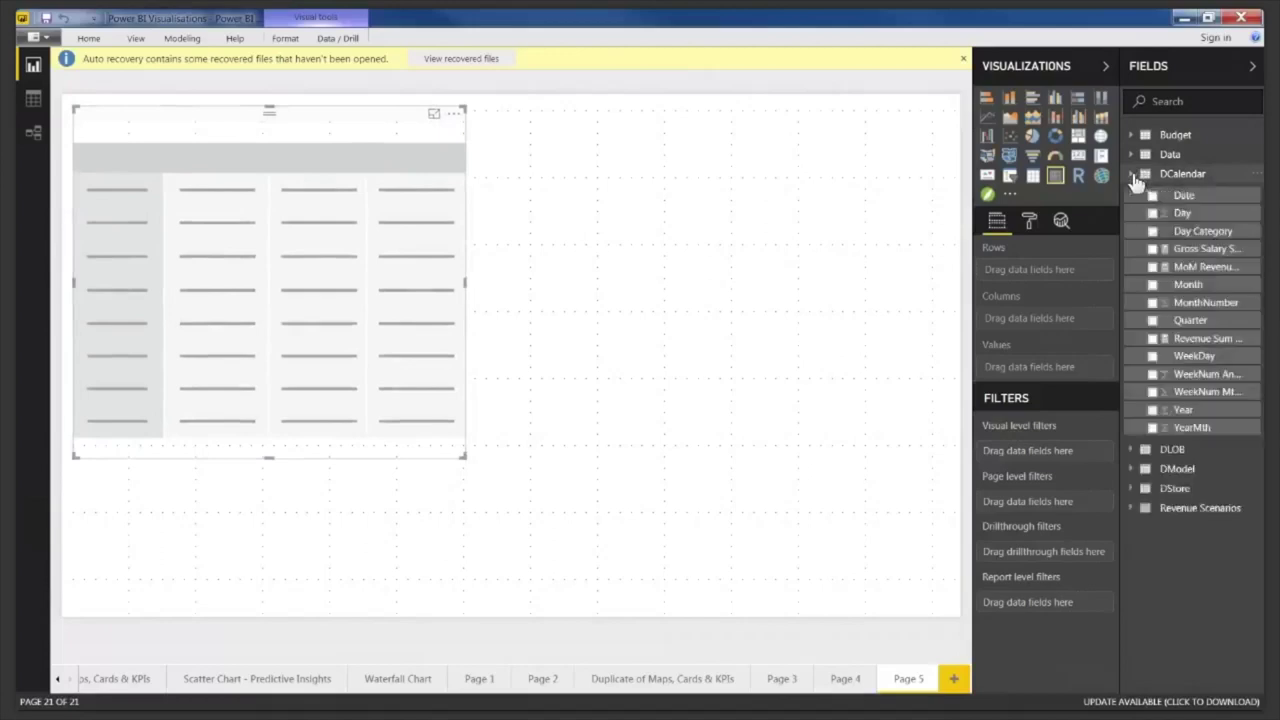
{"action": "left_click", "coordinate": [1153, 287]}
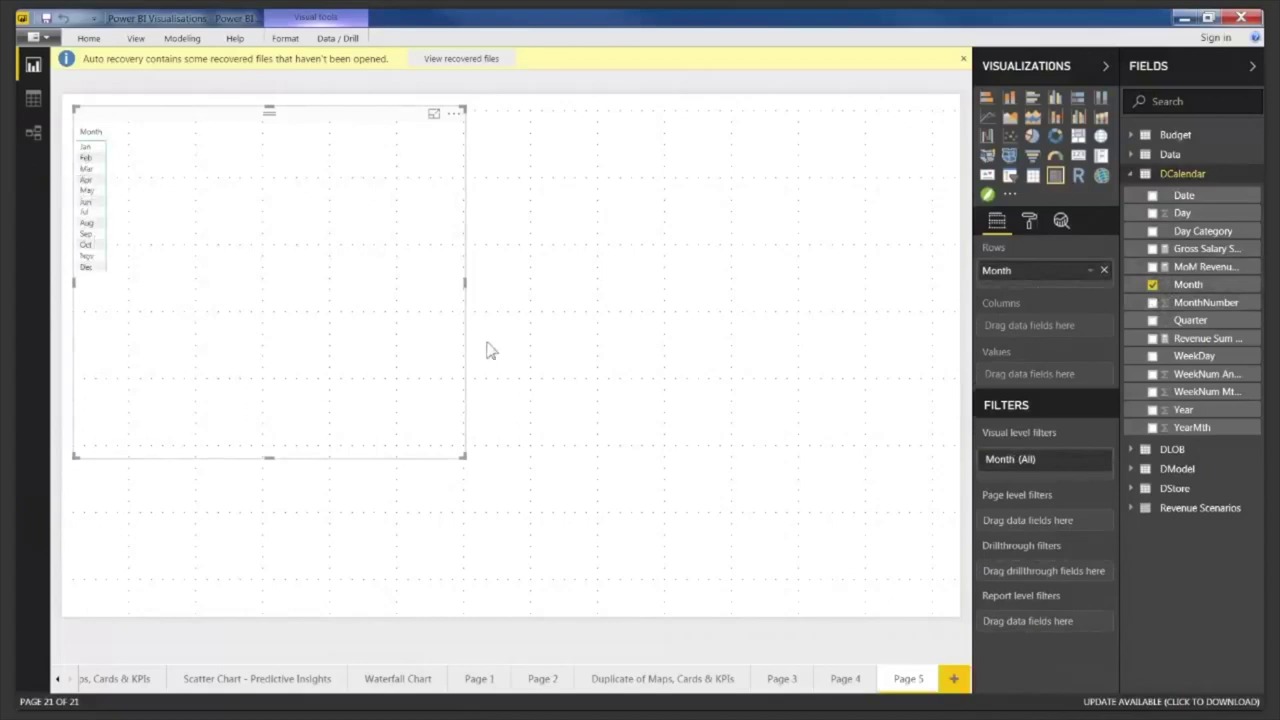
{"action": "left_click", "coordinate": [1031, 226]}
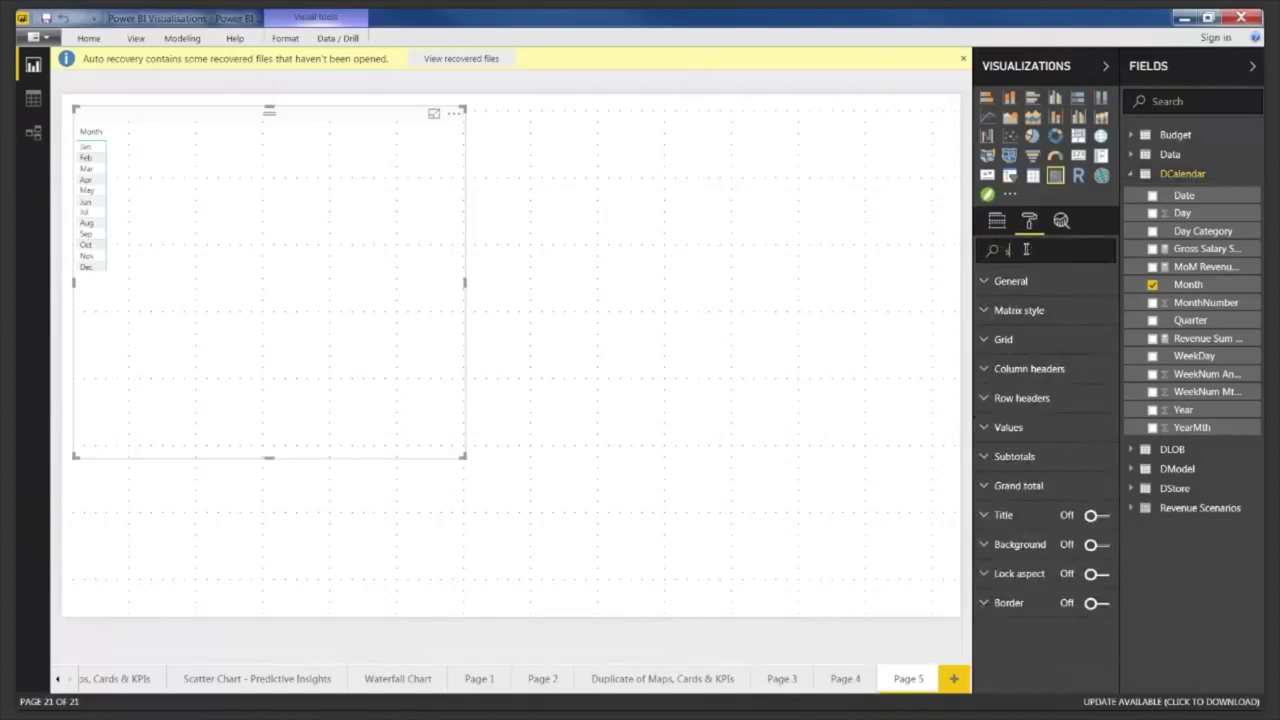
Step: Raise the matrix Grid text size from 8 to 15 using the 'size' search
{"action": "type", "text": "size"}
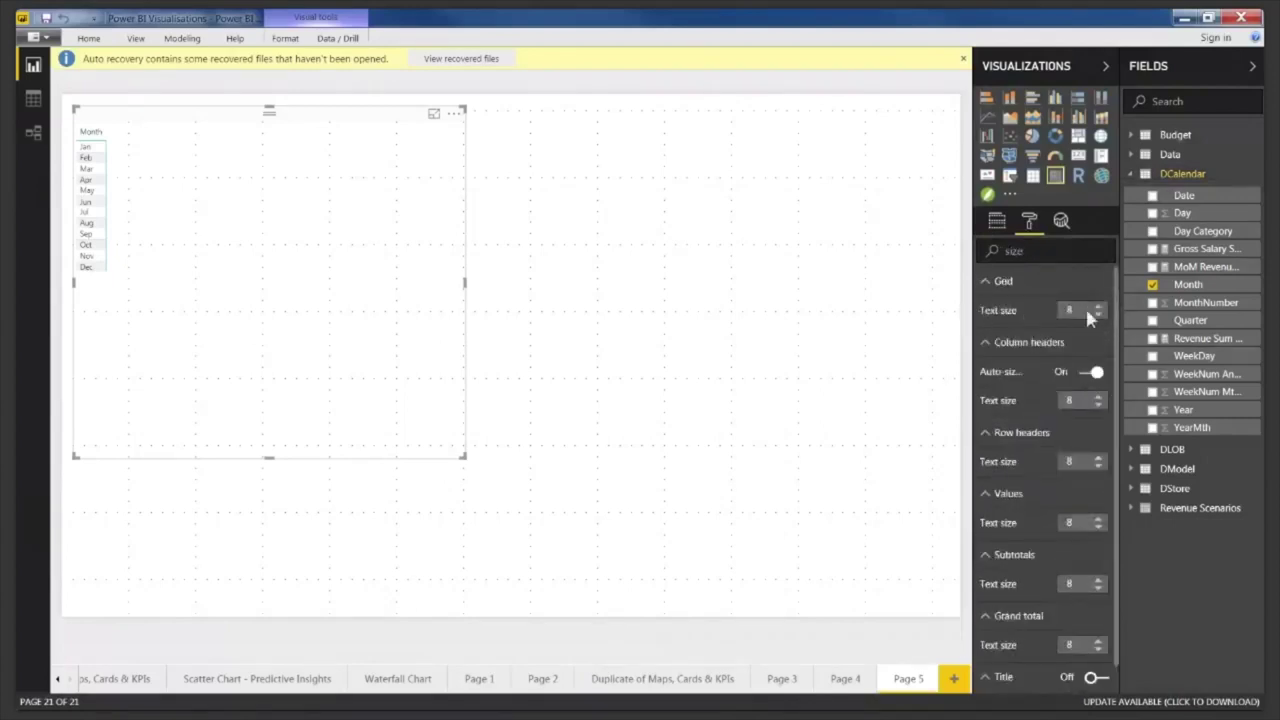
{"action": "left_click", "coordinate": [1098, 306]}
{"action": "left_click", "coordinate": [1098, 306]}
{"action": "left_click", "coordinate": [1098, 307]}
{"action": "left_click", "coordinate": [1098, 307]}
{"action": "left_click", "coordinate": [1098, 307]}
{"action": "left_click", "coordinate": [1098, 307]}
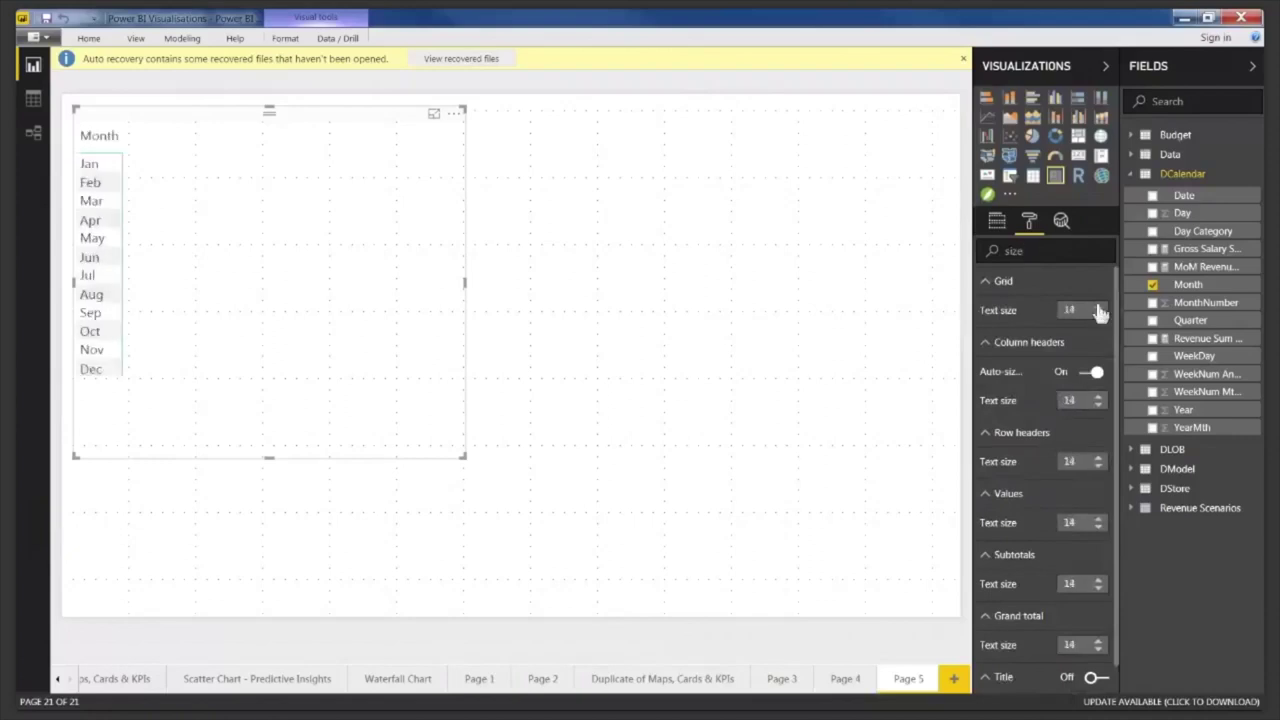
{"action": "left_click", "coordinate": [988, 284]}
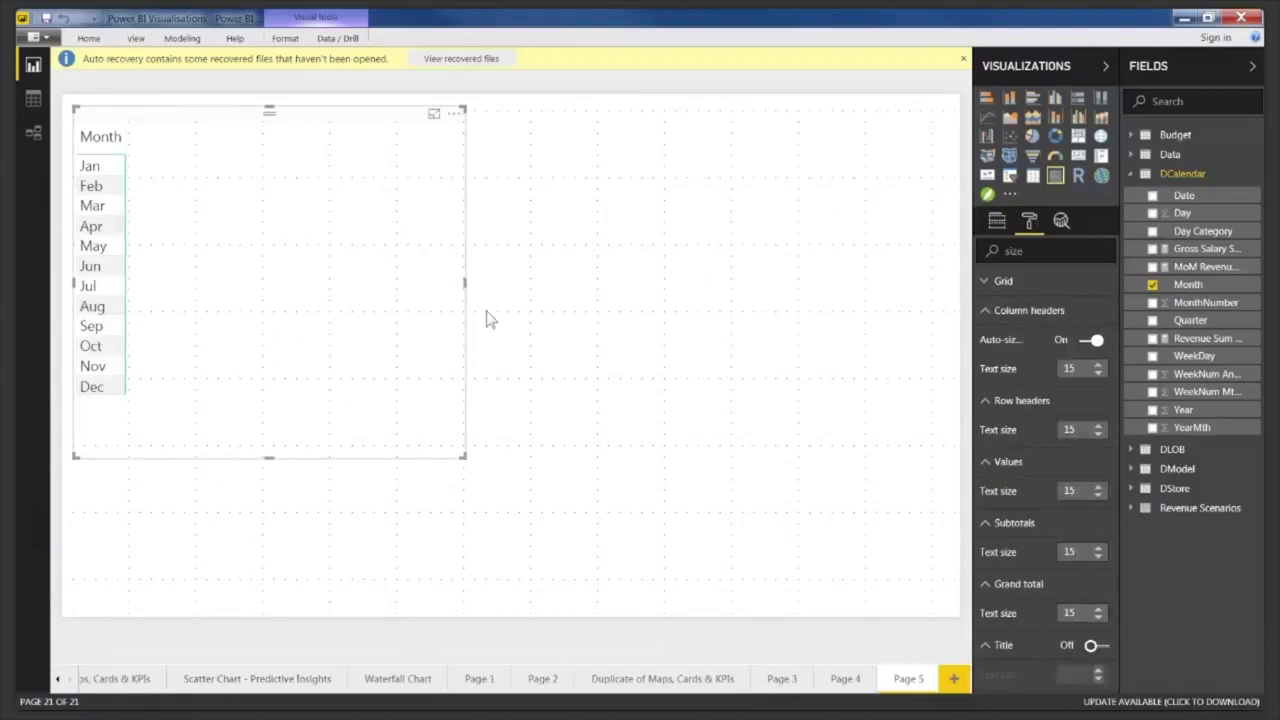
Step: Add the Data table's Revenue Sum as matrix values, totalling ₦97,607,404,680, and collapse the Visualizations pane
{"action": "left_click", "coordinate": [1133, 177]}
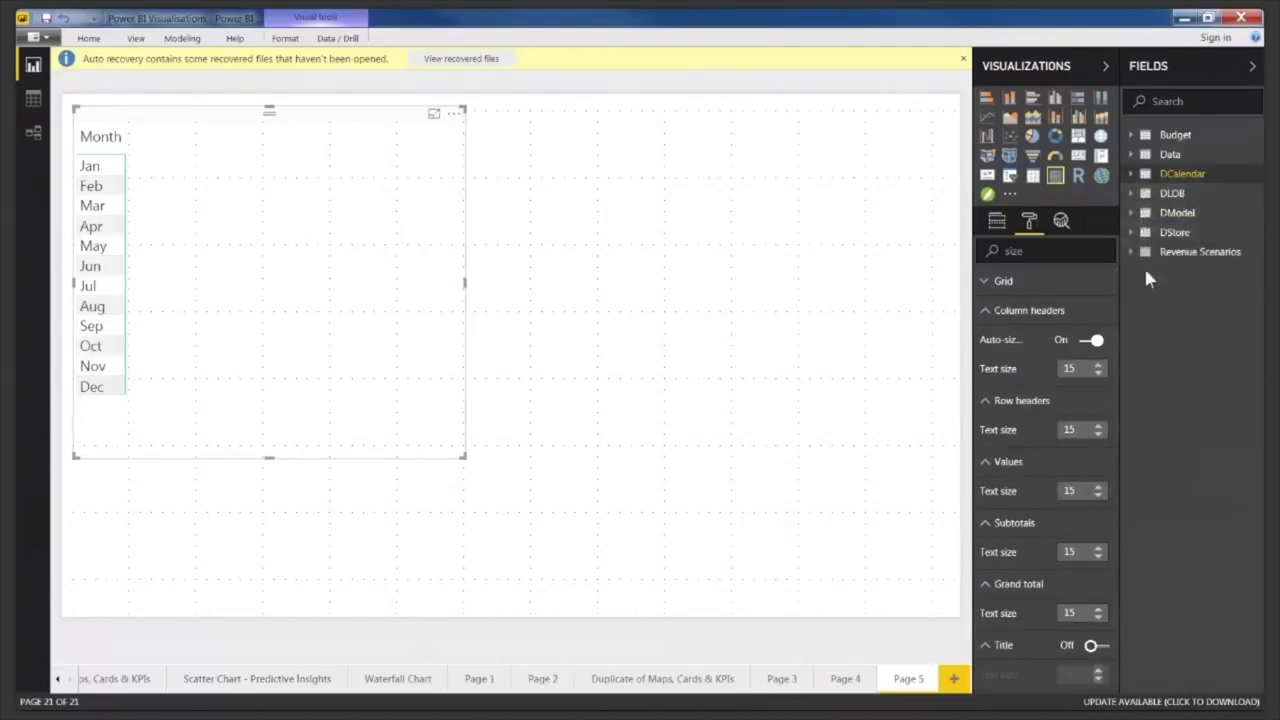
{"action": "left_click", "coordinate": [1132, 253]}
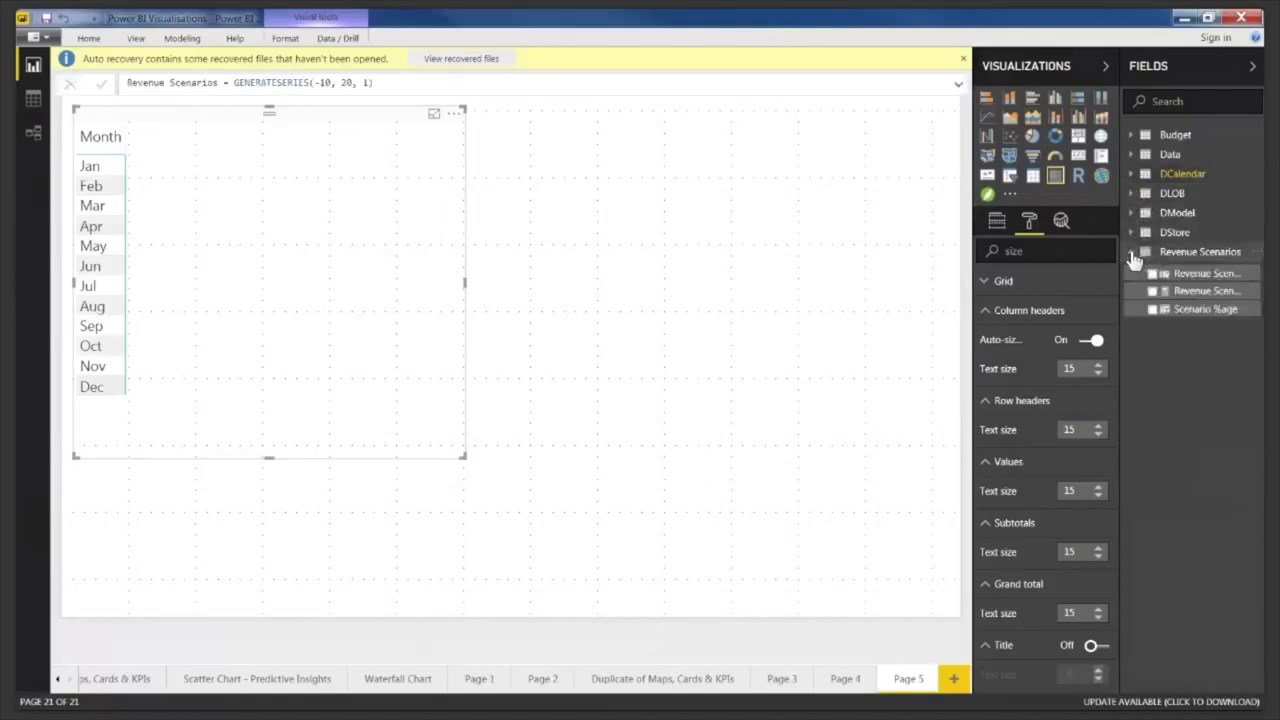
{"action": "left_click", "coordinate": [1133, 254]}
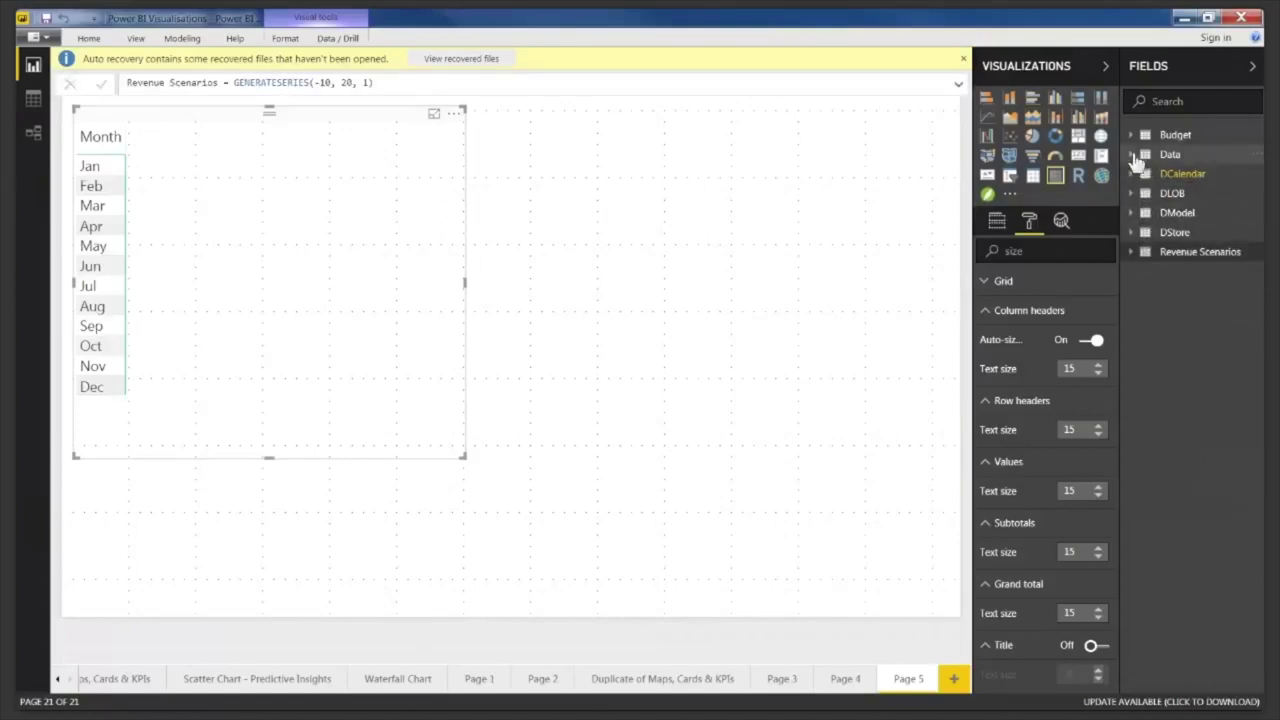
{"action": "left_click", "coordinate": [1133, 155]}
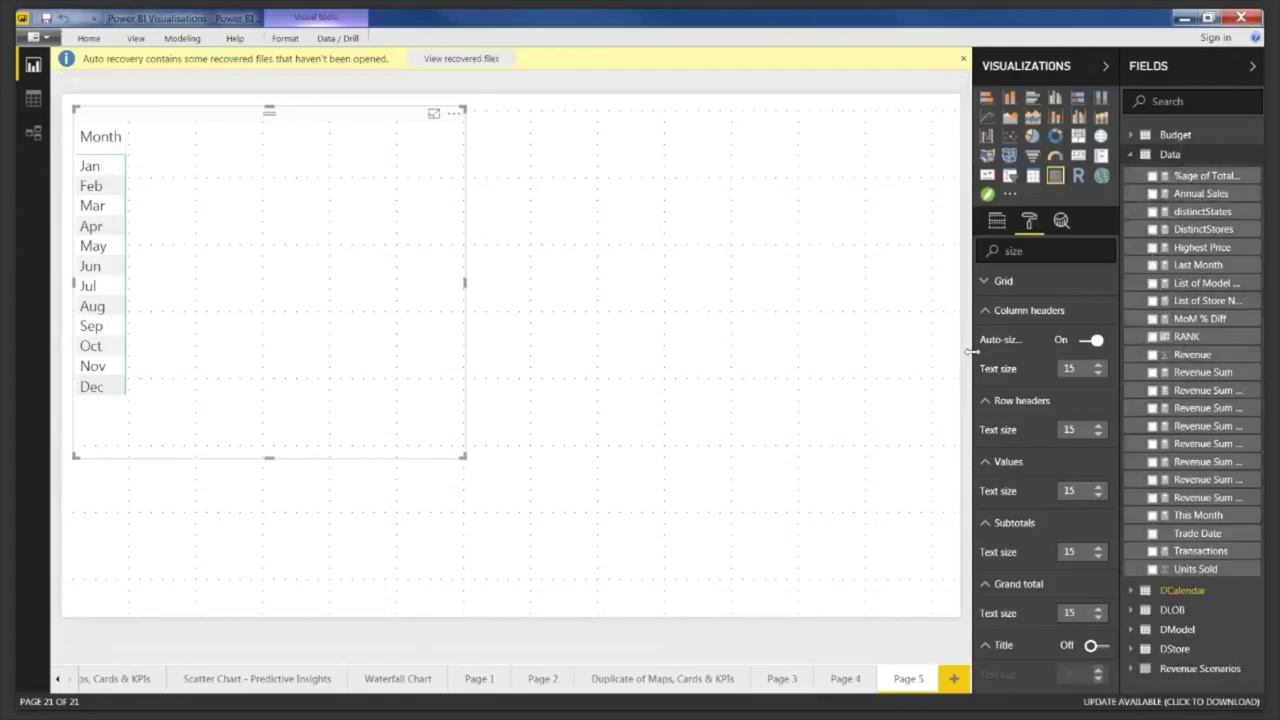
{"action": "left_click_drag", "start_coordinate": [970, 349], "coordinate": [967, 350]}
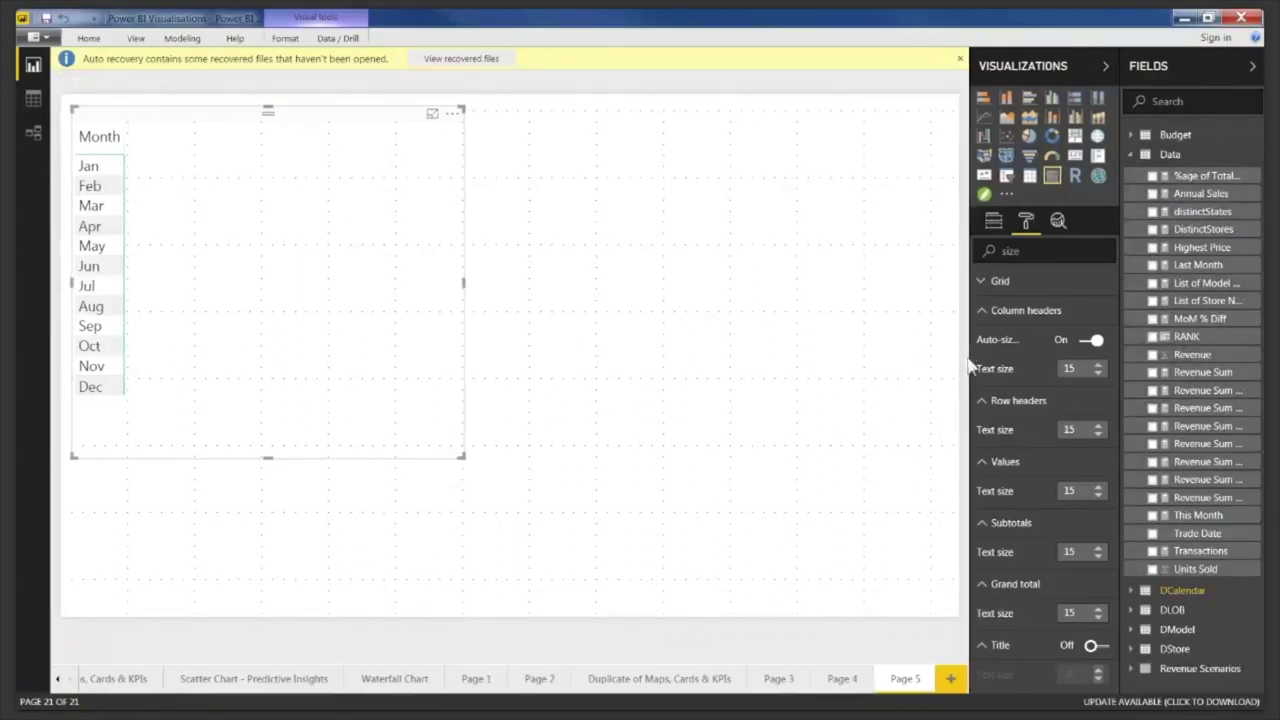
{"action": "left_click_drag", "start_coordinate": [968, 357], "coordinate": [869, 386]}
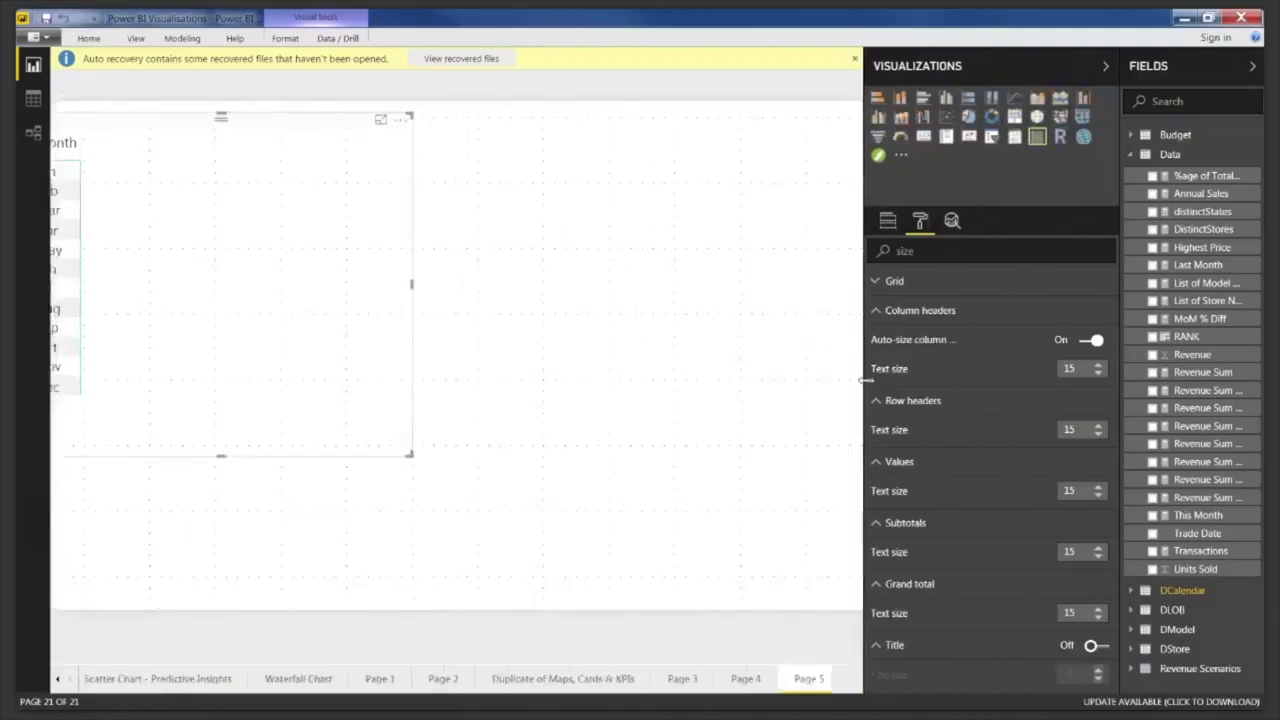
{"action": "left_click", "coordinate": [1152, 373]}
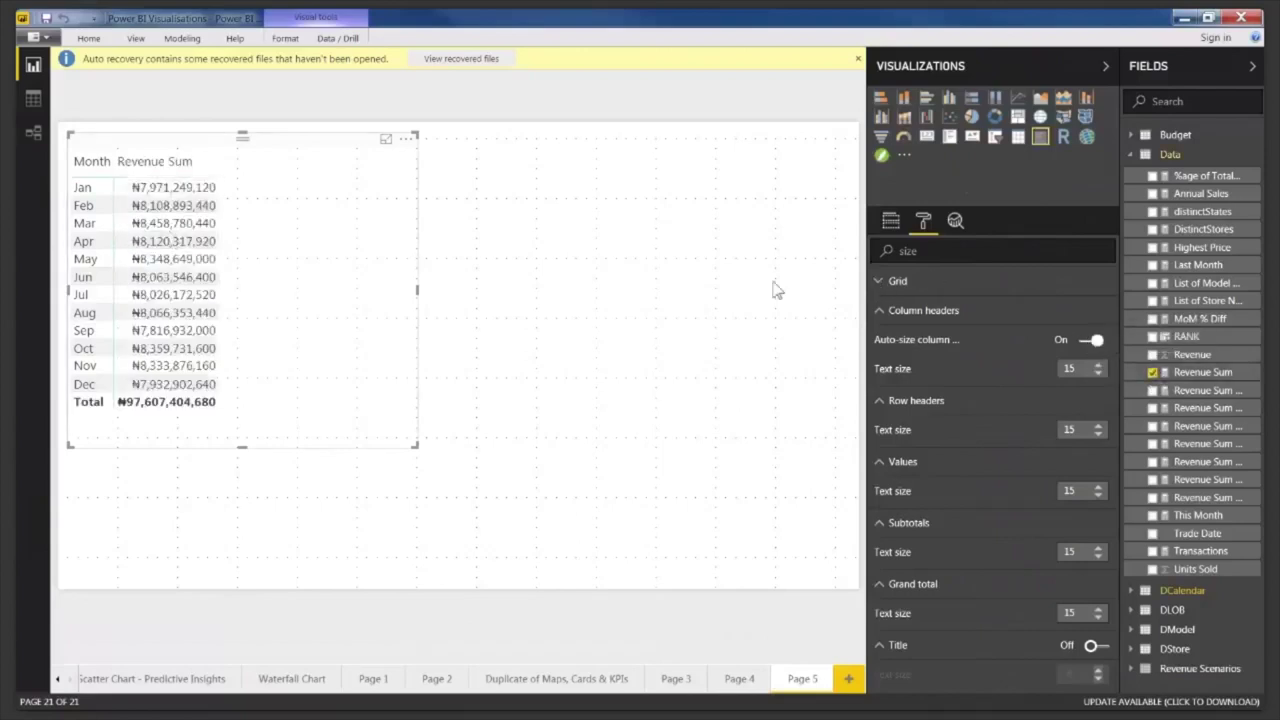
{"action": "left_click", "coordinate": [1104, 66]}
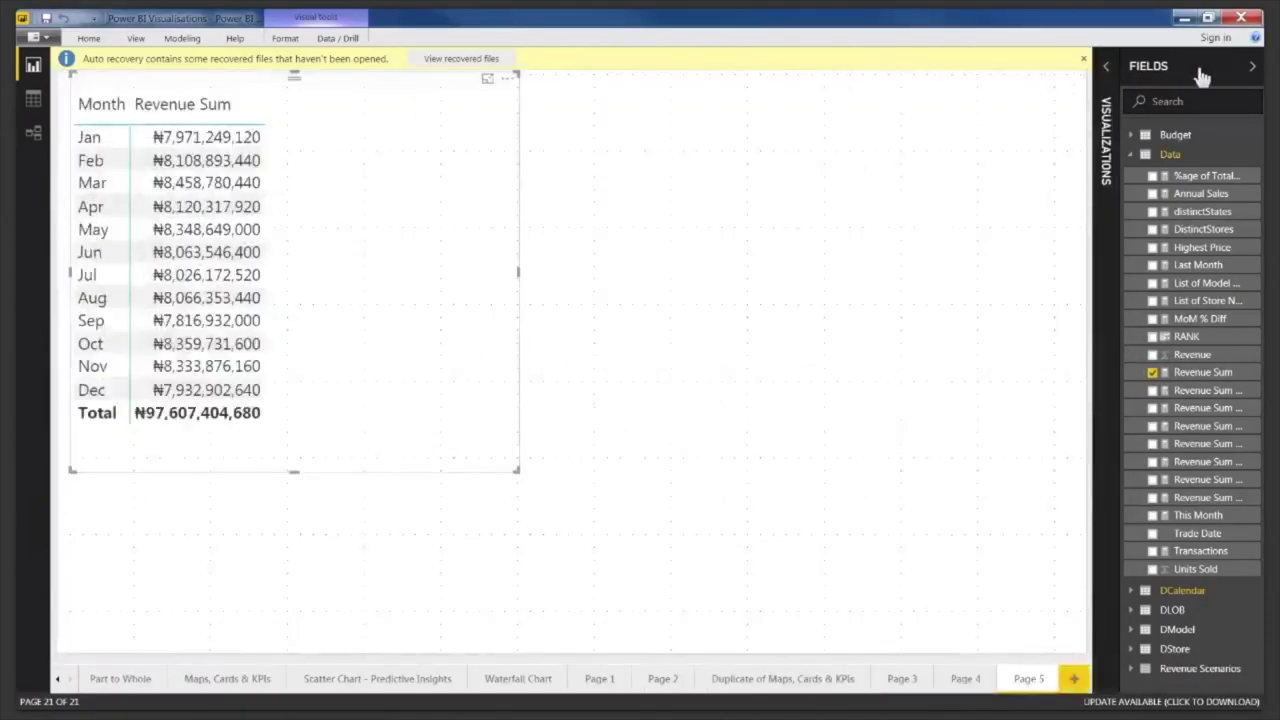
Step: Turn on background colour scales for the Revenue Sum values under conditional formatting
{"action": "left_click", "coordinate": [1252, 67]}
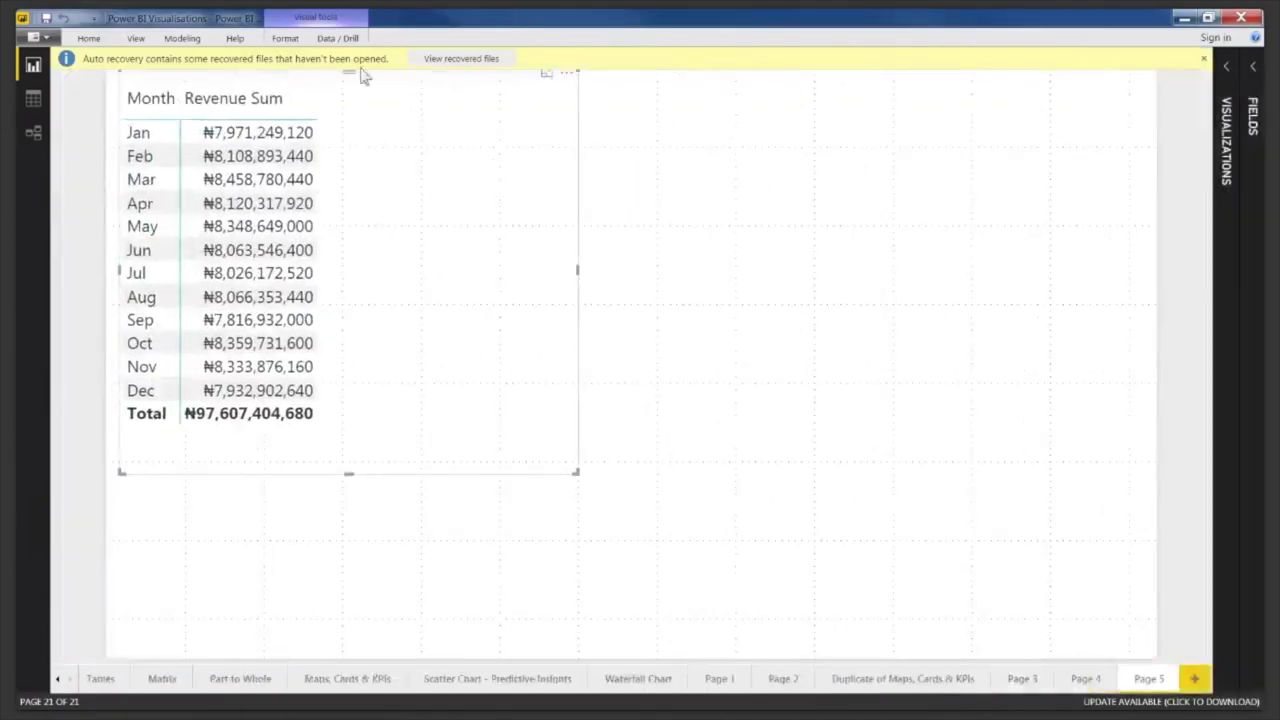
{"action": "left_click", "coordinate": [1226, 70]}
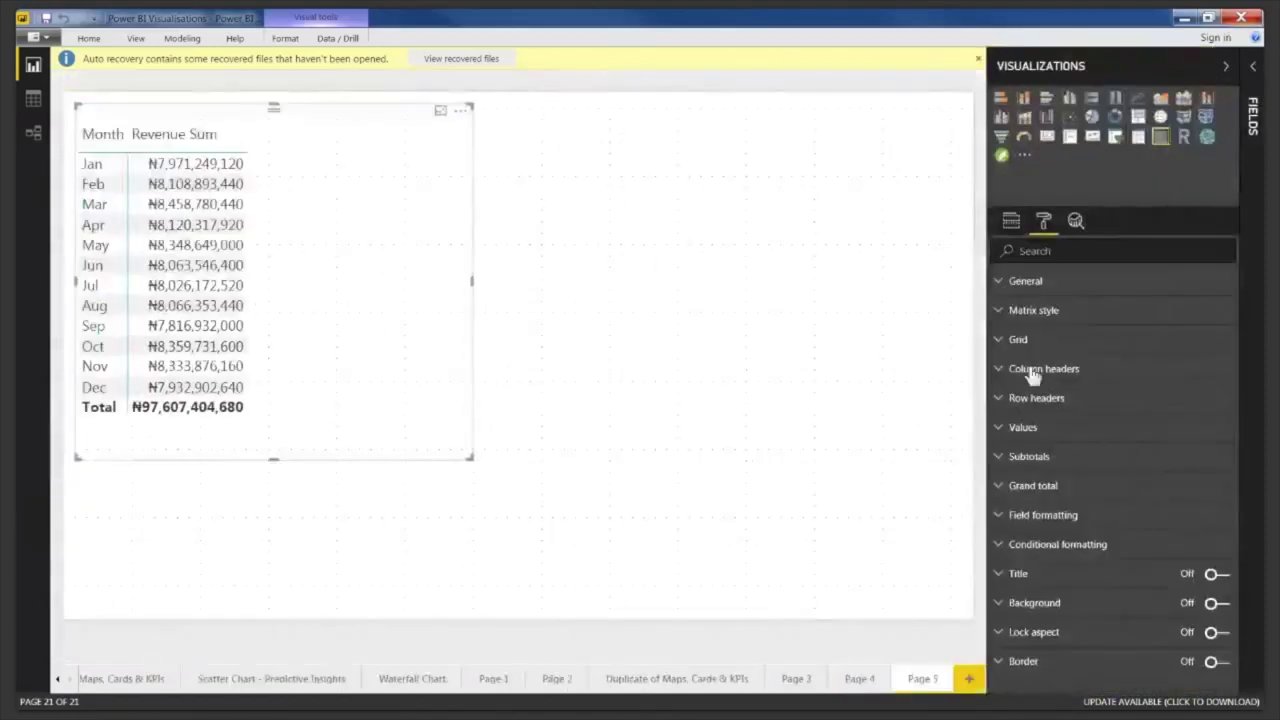
{"action": "left_click", "coordinate": [1001, 552]}
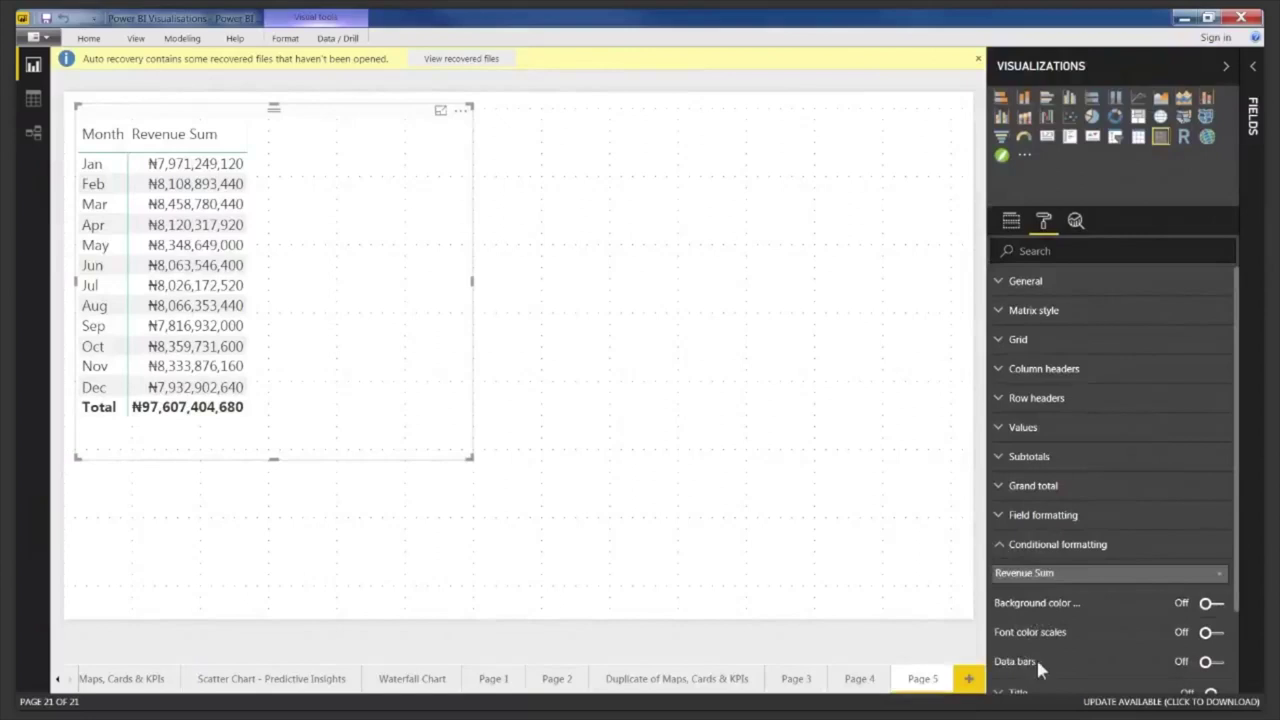
{"action": "left_click", "coordinate": [1217, 606]}
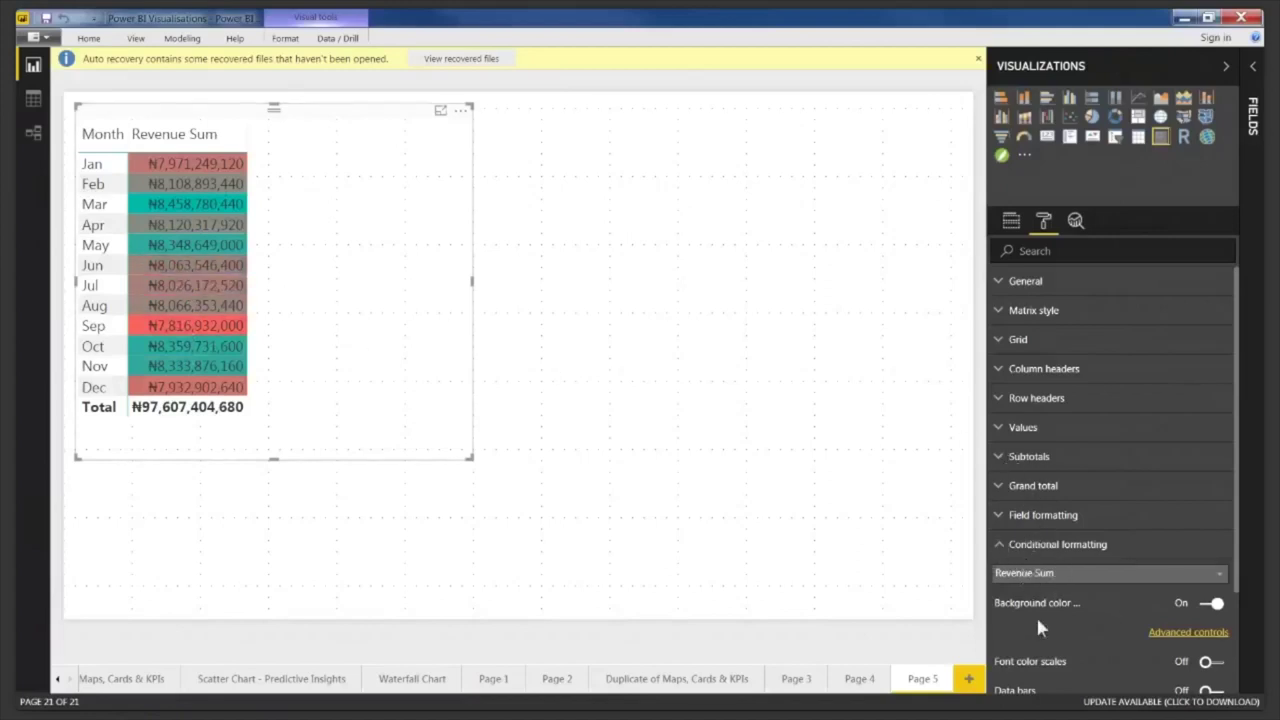
{"action": "left_click", "coordinate": [1186, 634]}
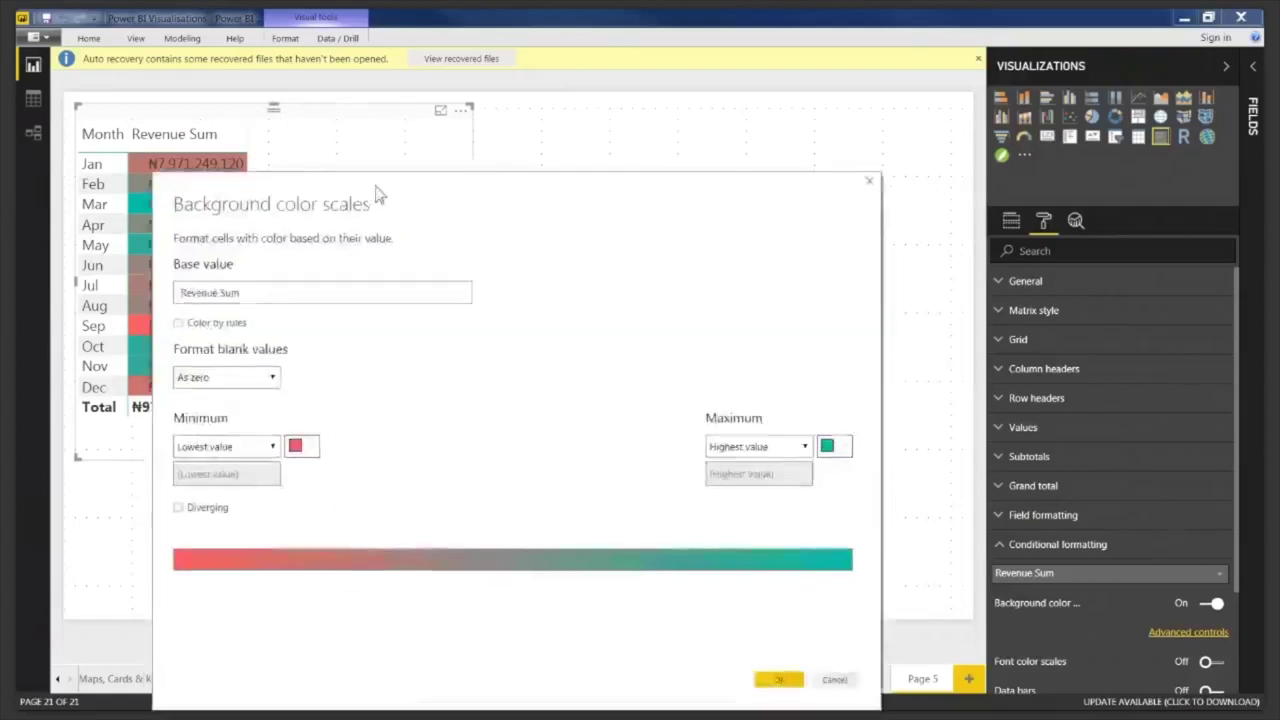
Step: Set a diverging scale with pale peach minimum, pale yellow centre and pale teal maximum
{"action": "left_click_drag", "start_coordinate": [380, 191], "coordinate": [422, 153]}
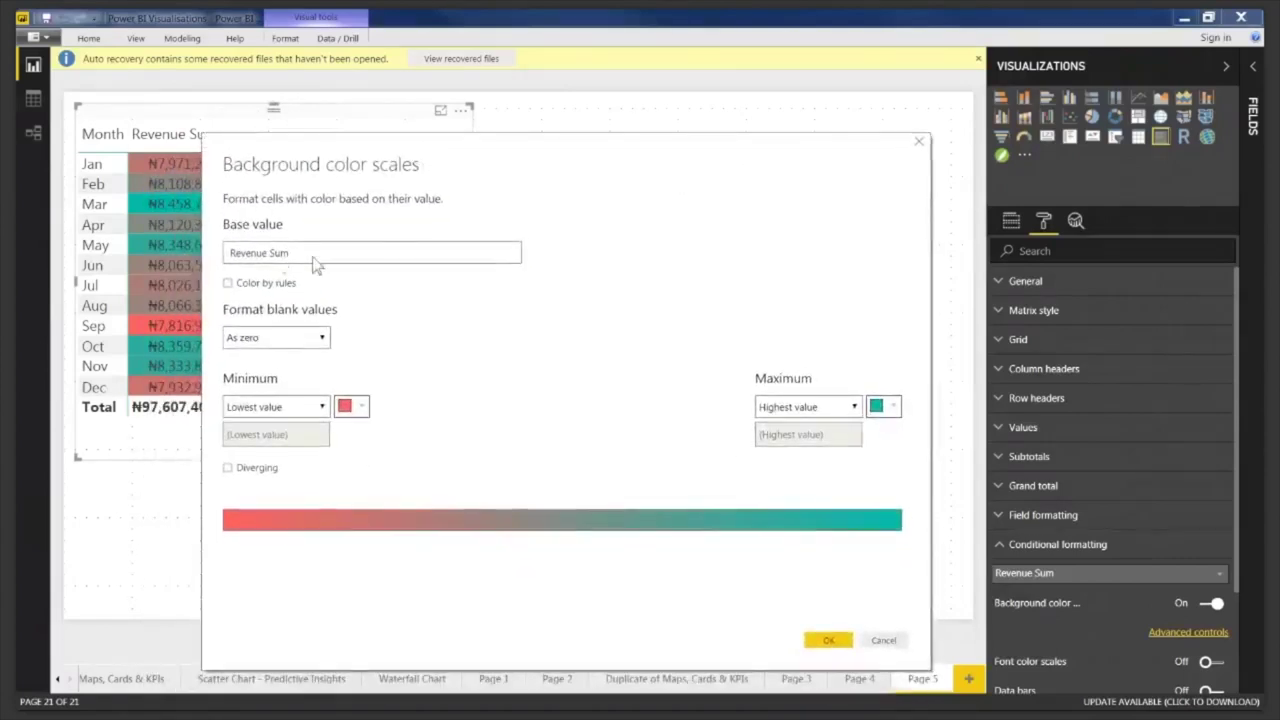
{"action": "left_click", "coordinate": [228, 470]}
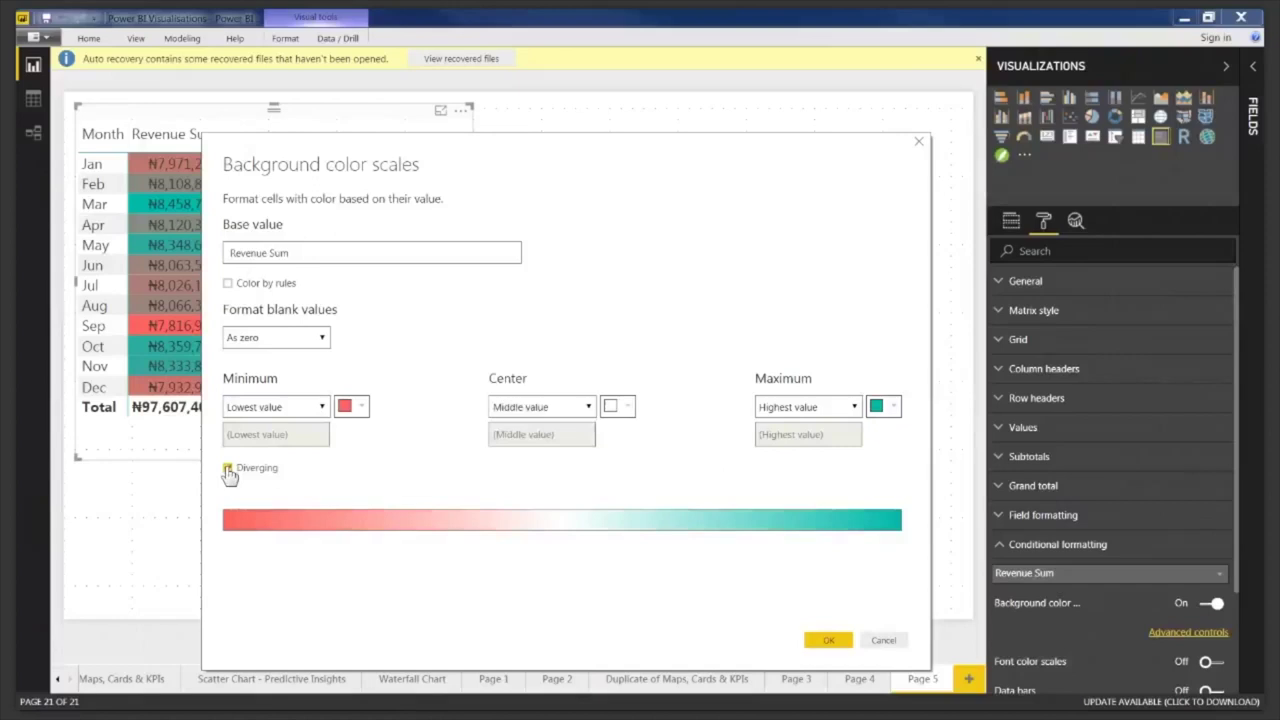
{"action": "left_click", "coordinate": [590, 408]}
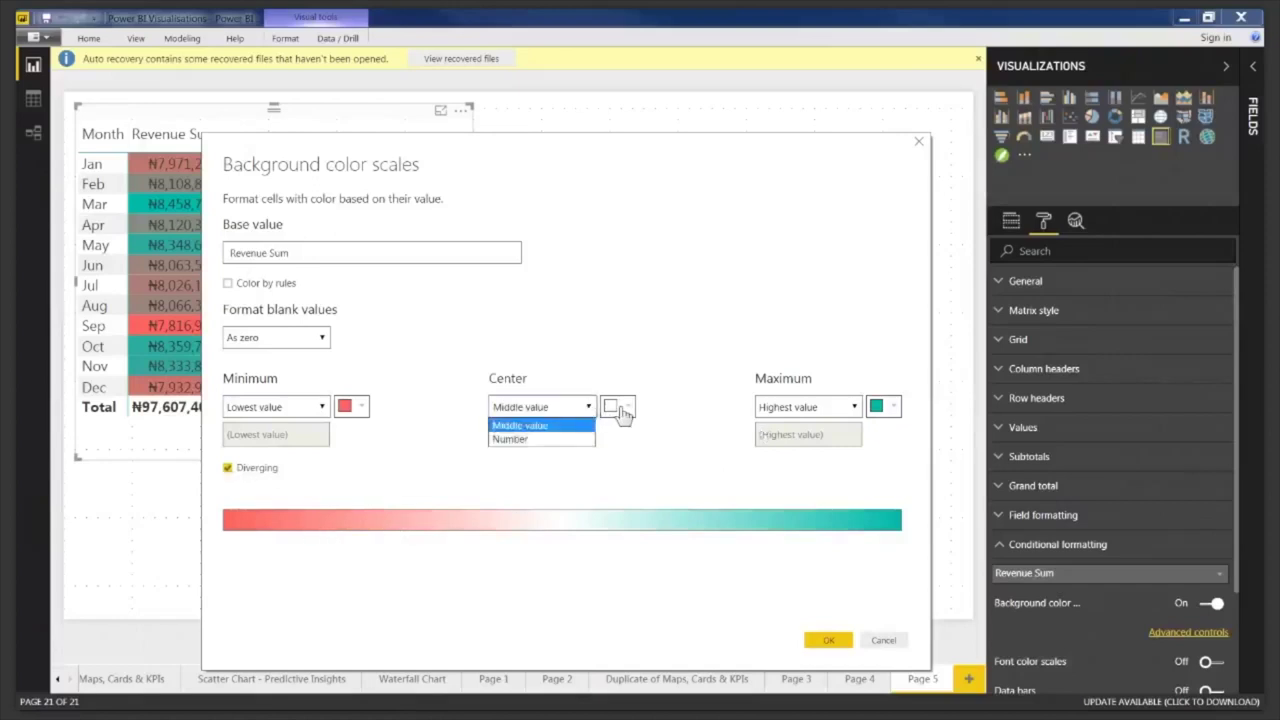
{"action": "left_click", "coordinate": [619, 410]}
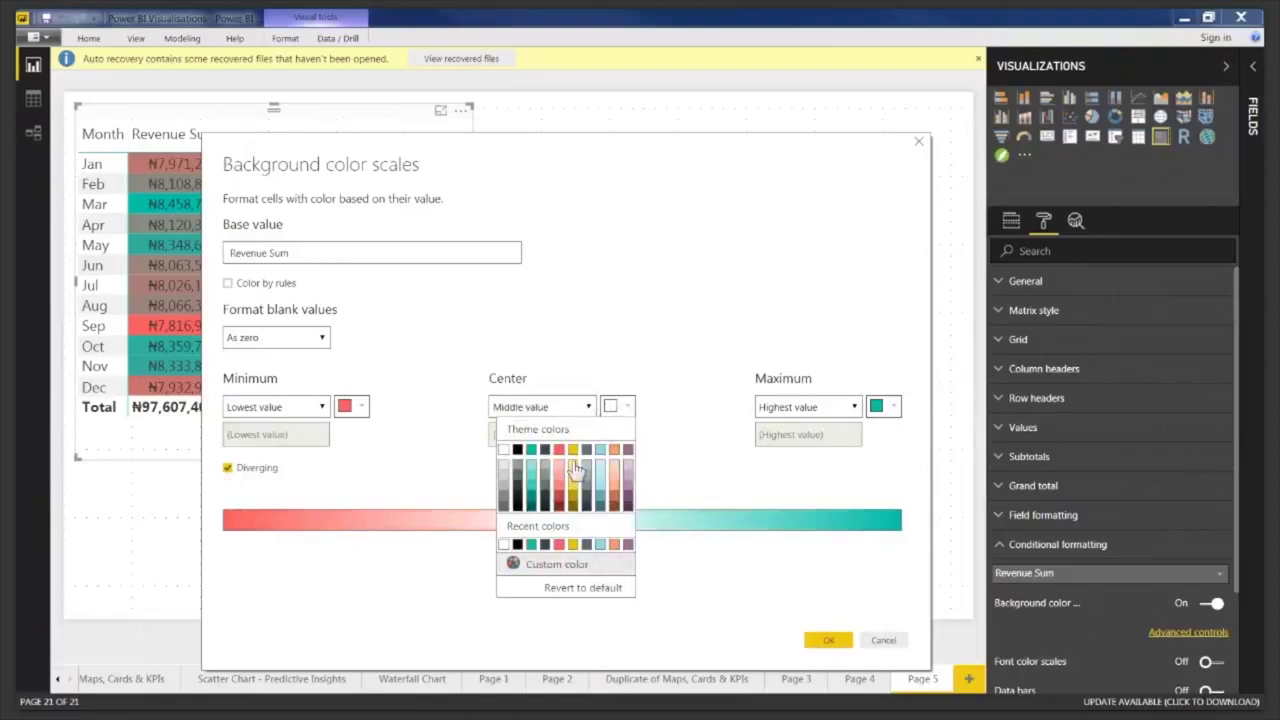
{"action": "left_click", "coordinate": [576, 470]}
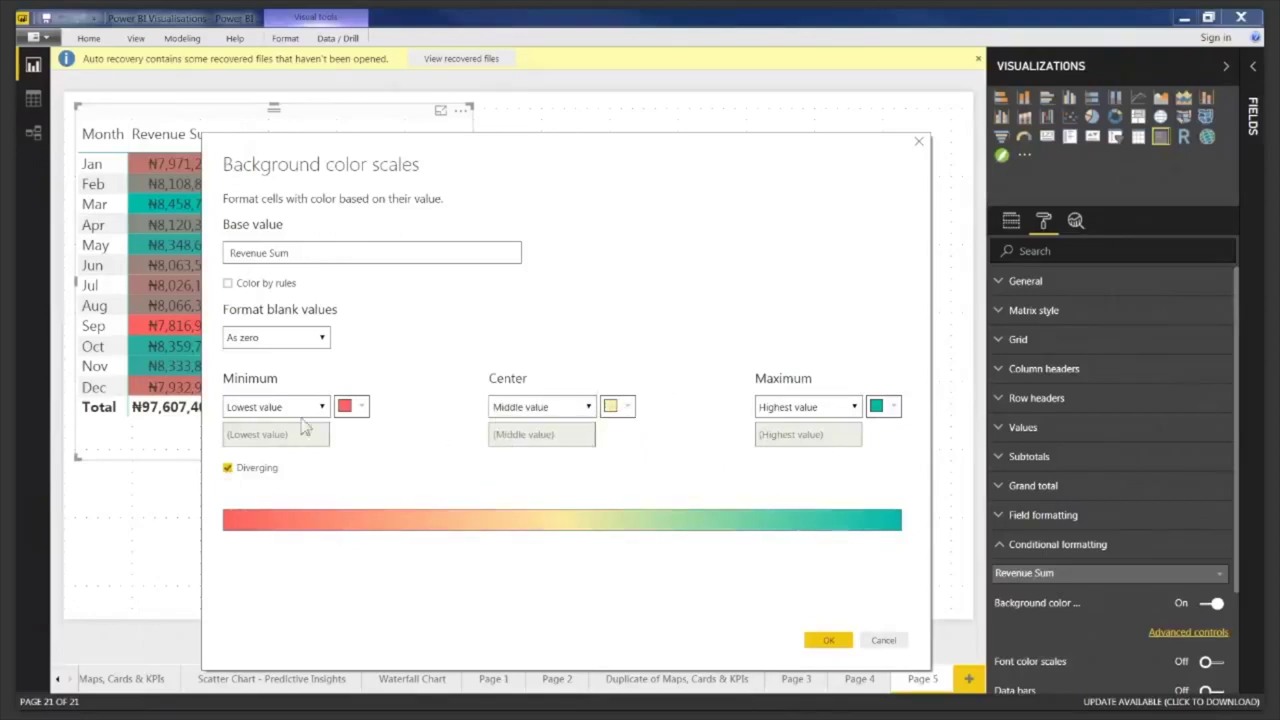
{"action": "left_click", "coordinate": [364, 412]}
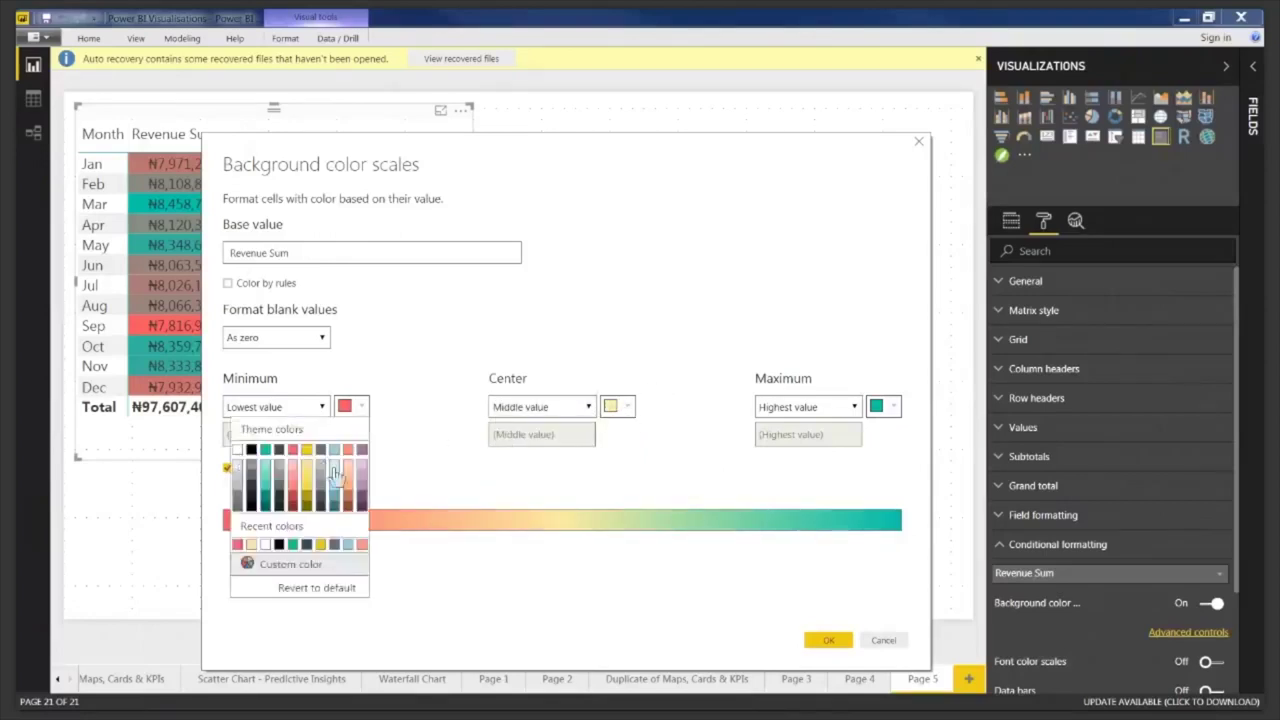
{"action": "left_click", "coordinate": [350, 470]}
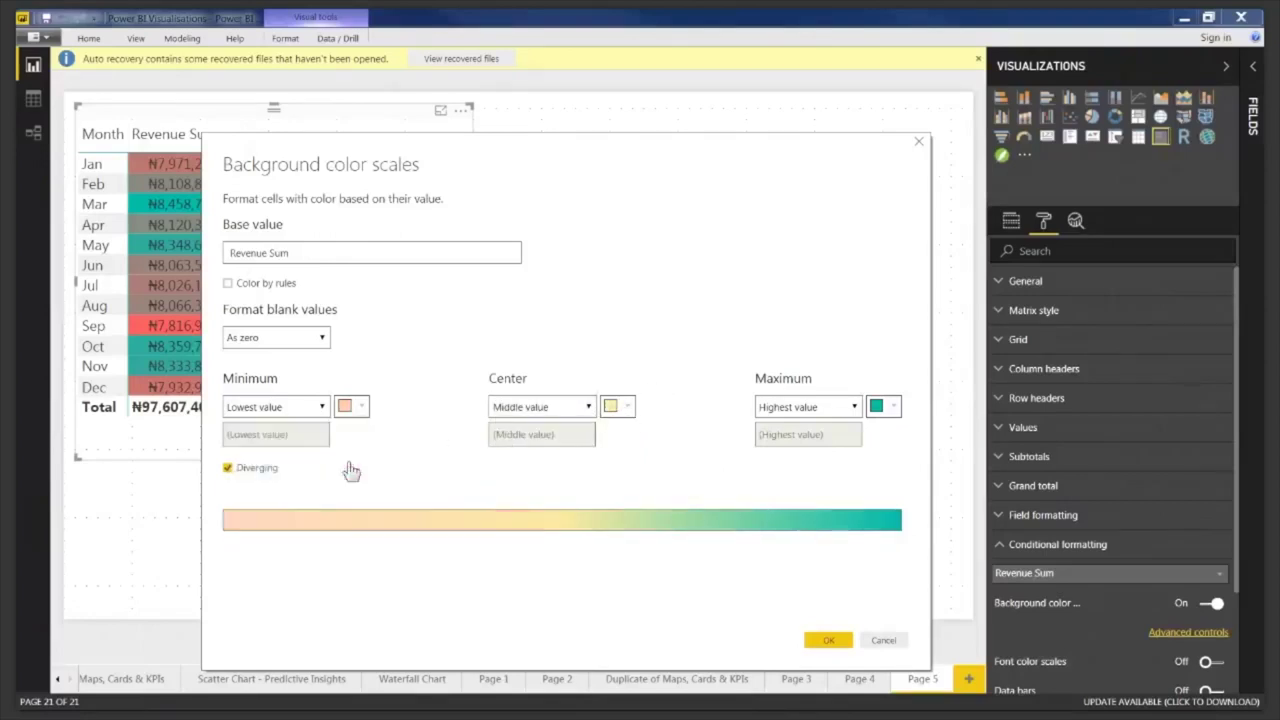
{"action": "left_click", "coordinate": [896, 406]}
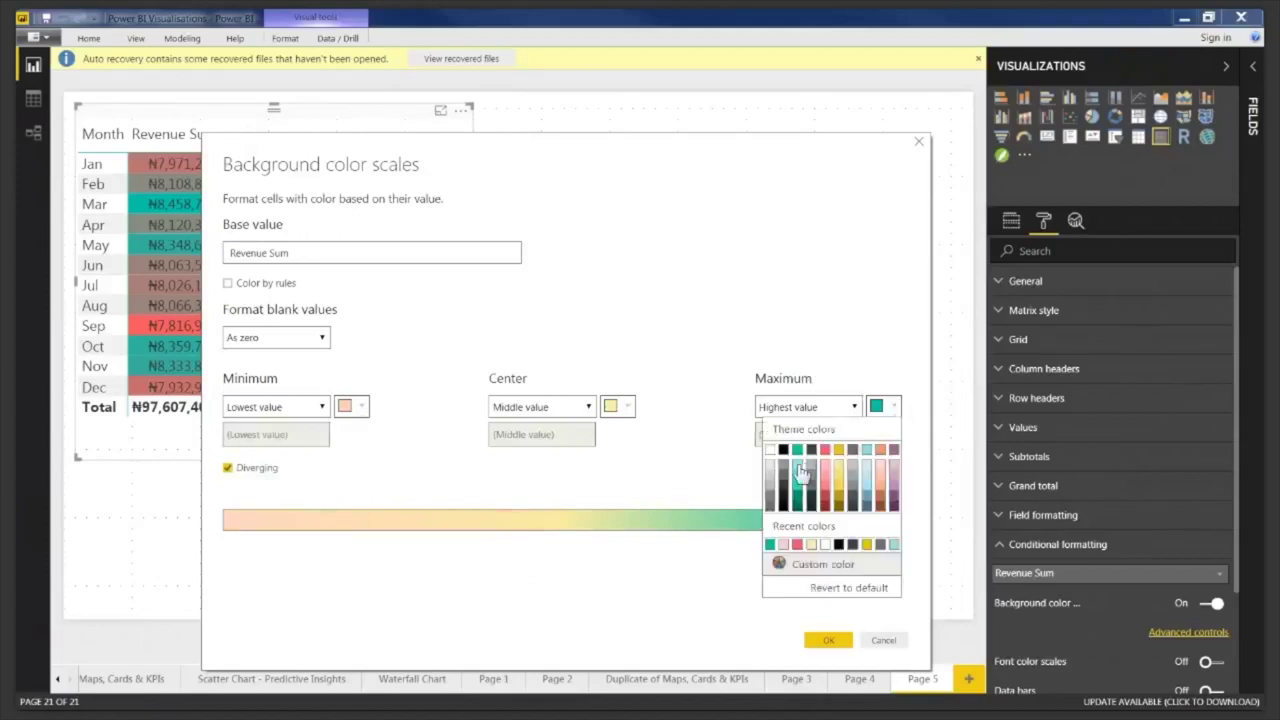
{"action": "left_click", "coordinate": [800, 469]}
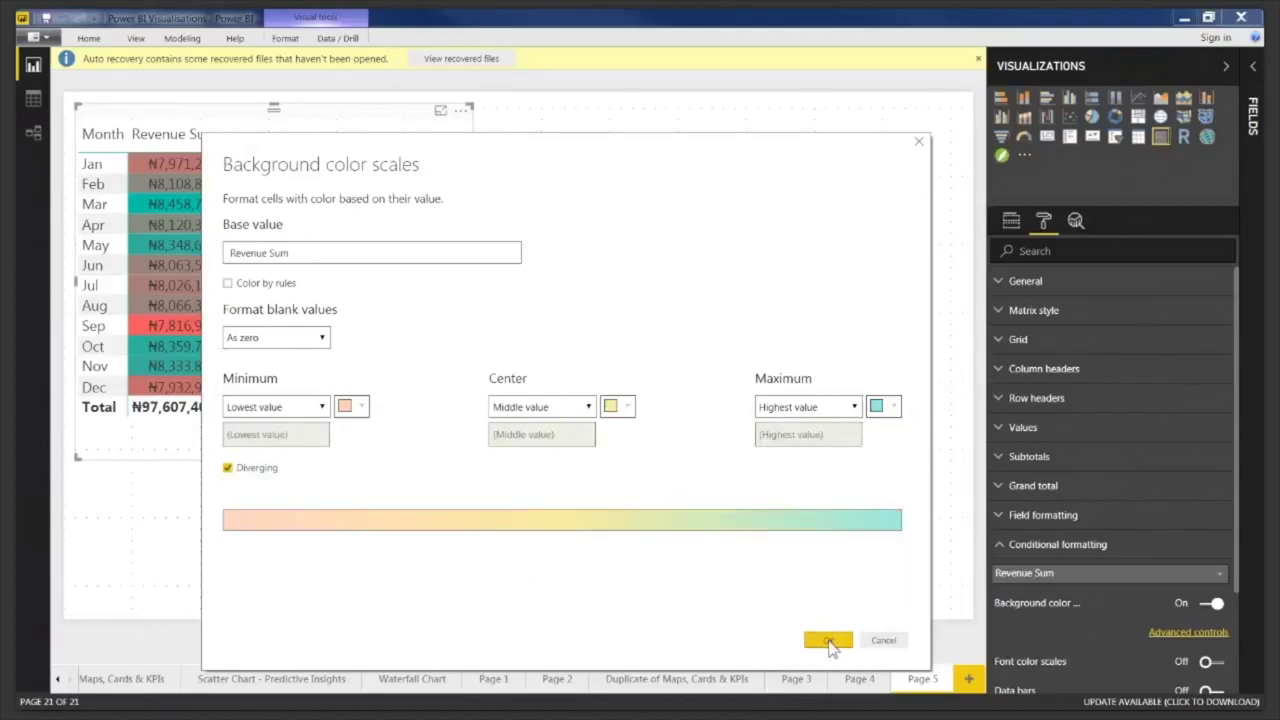
{"action": "left_click", "coordinate": [828, 641]}
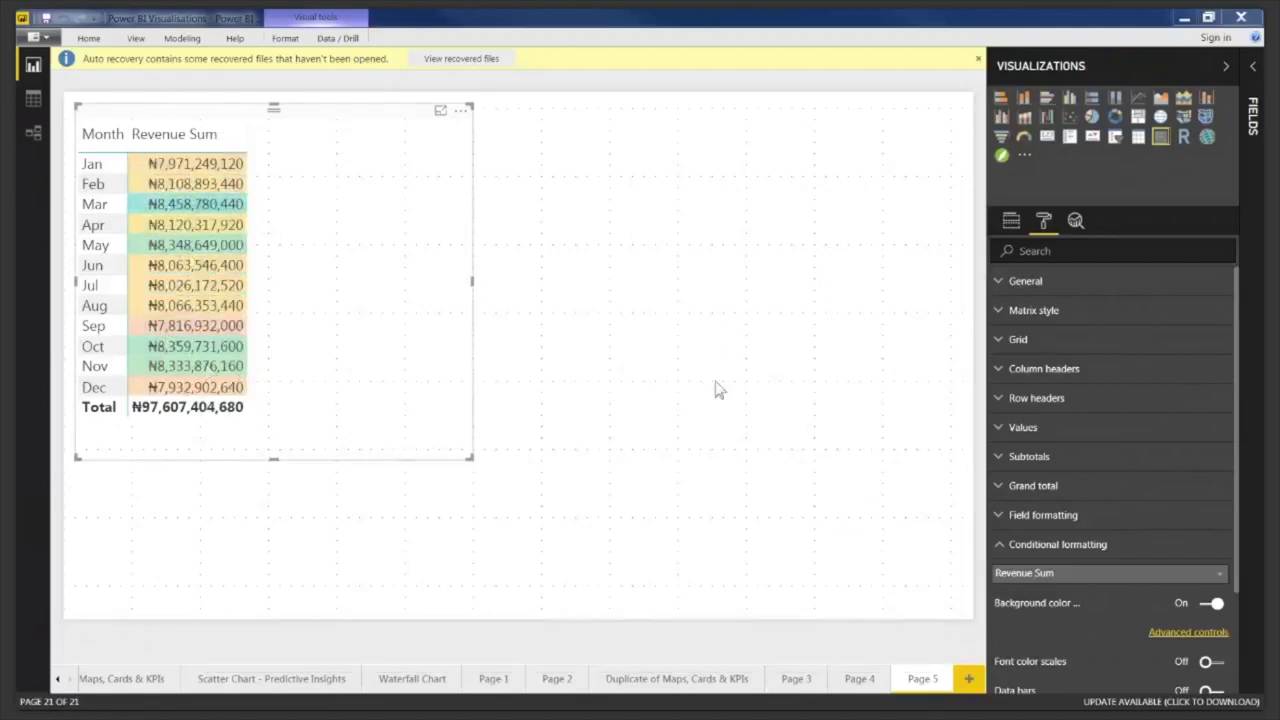
Step: Switch off the Revenue Sum background colour scale
{"action": "left_click", "coordinate": [1209, 604]}
{"action": "scroll", "coordinate": [1237, 578], "scroll_direction": "down", "scroll_amount": 1}
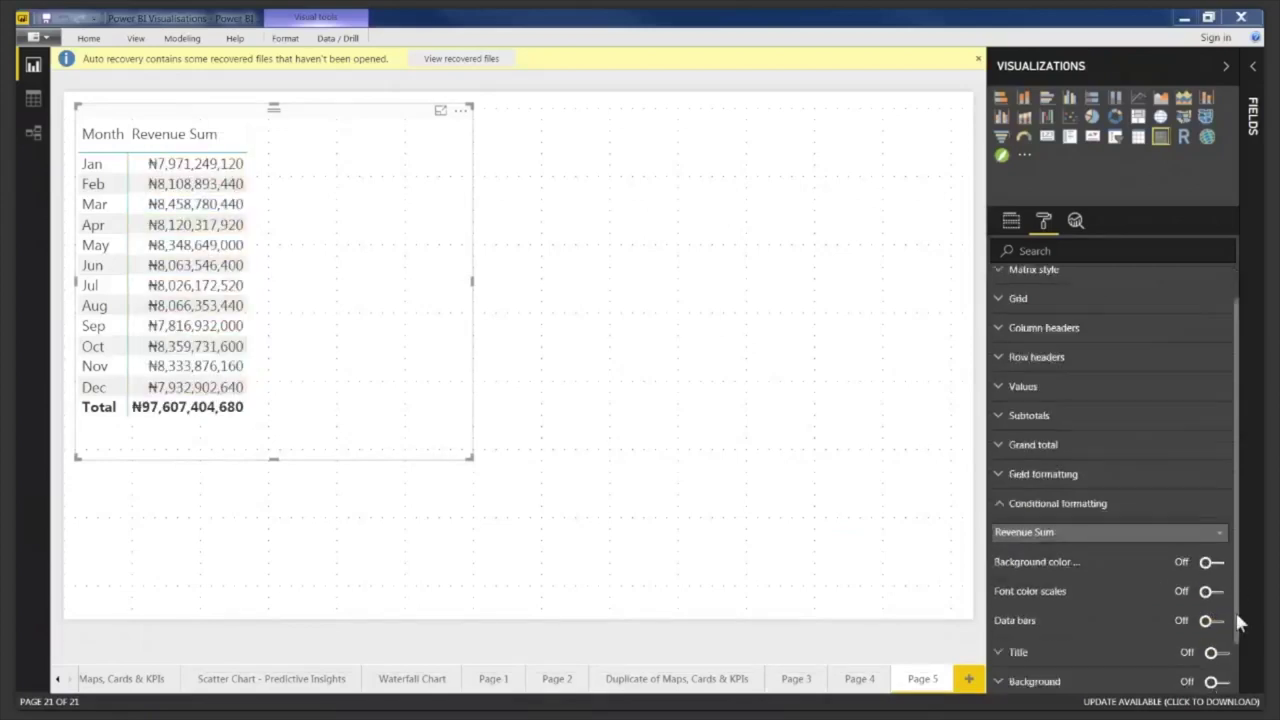
{"action": "scroll", "coordinate": [1207, 590], "scroll_direction": "up", "scroll_amount": 1}
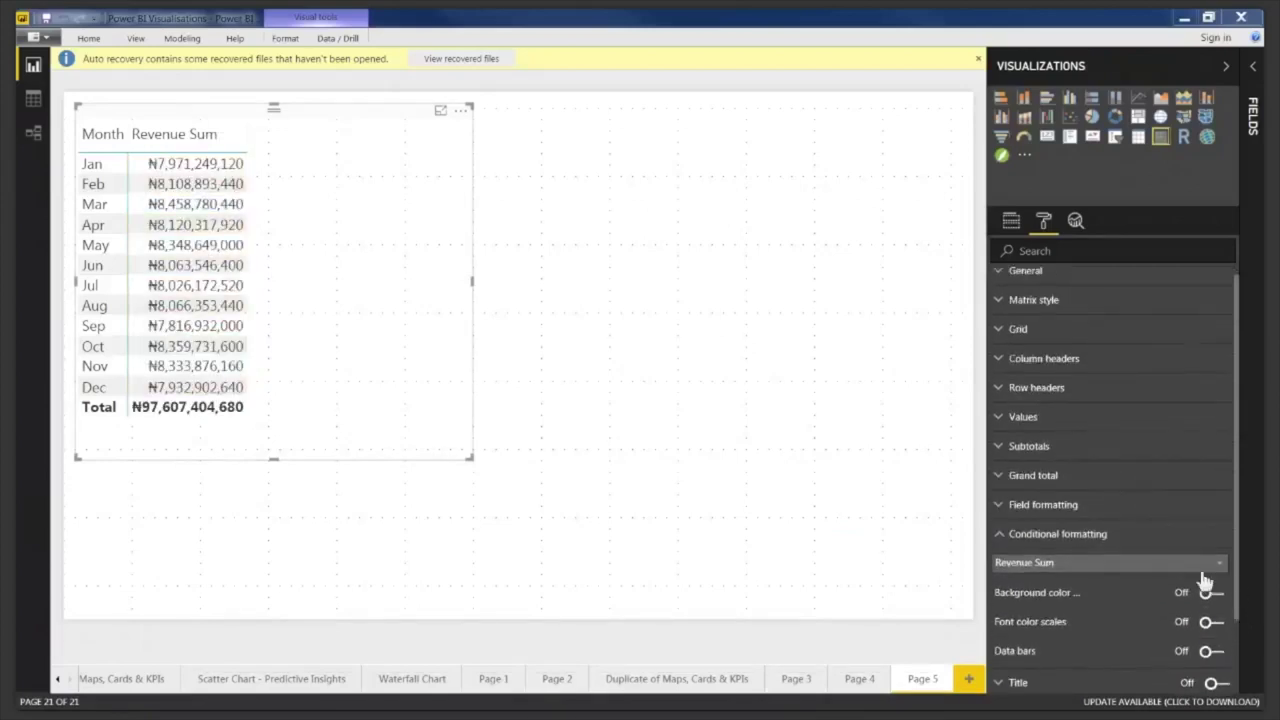
{"action": "scroll", "coordinate": [1205, 580], "scroll_direction": "down", "scroll_amount": 3}
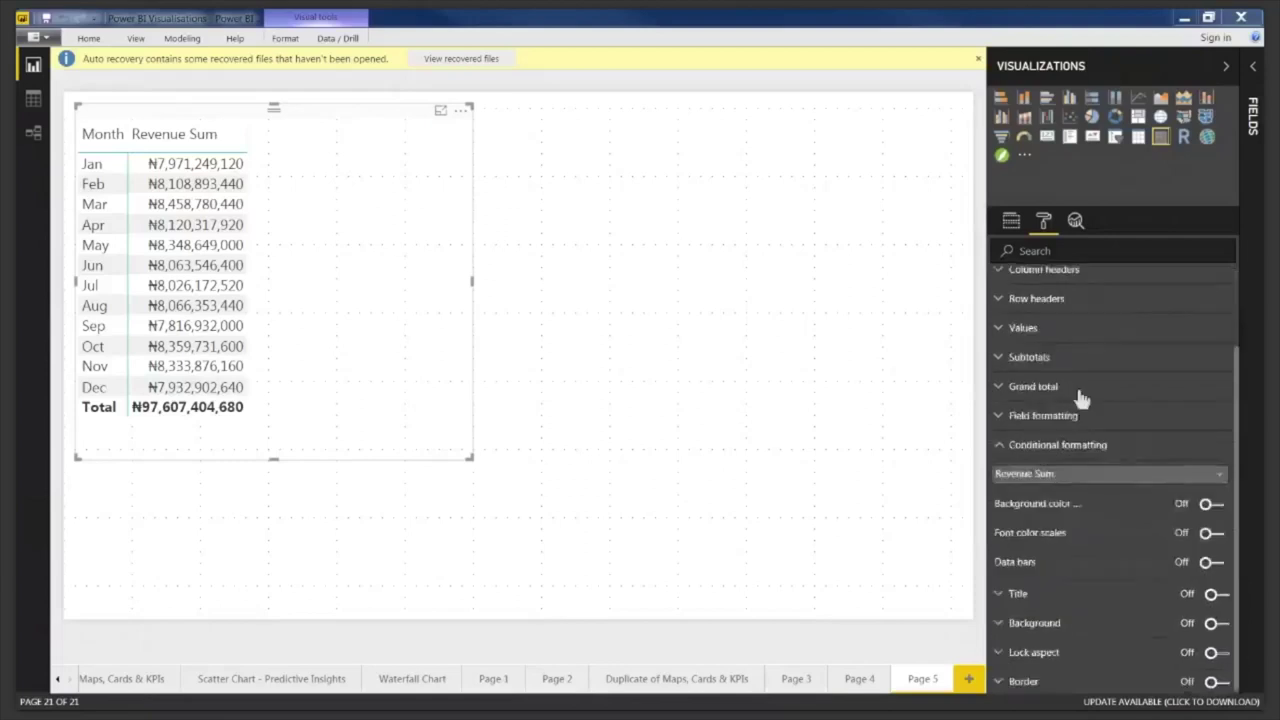
{"action": "left_click", "coordinate": [1003, 446]}
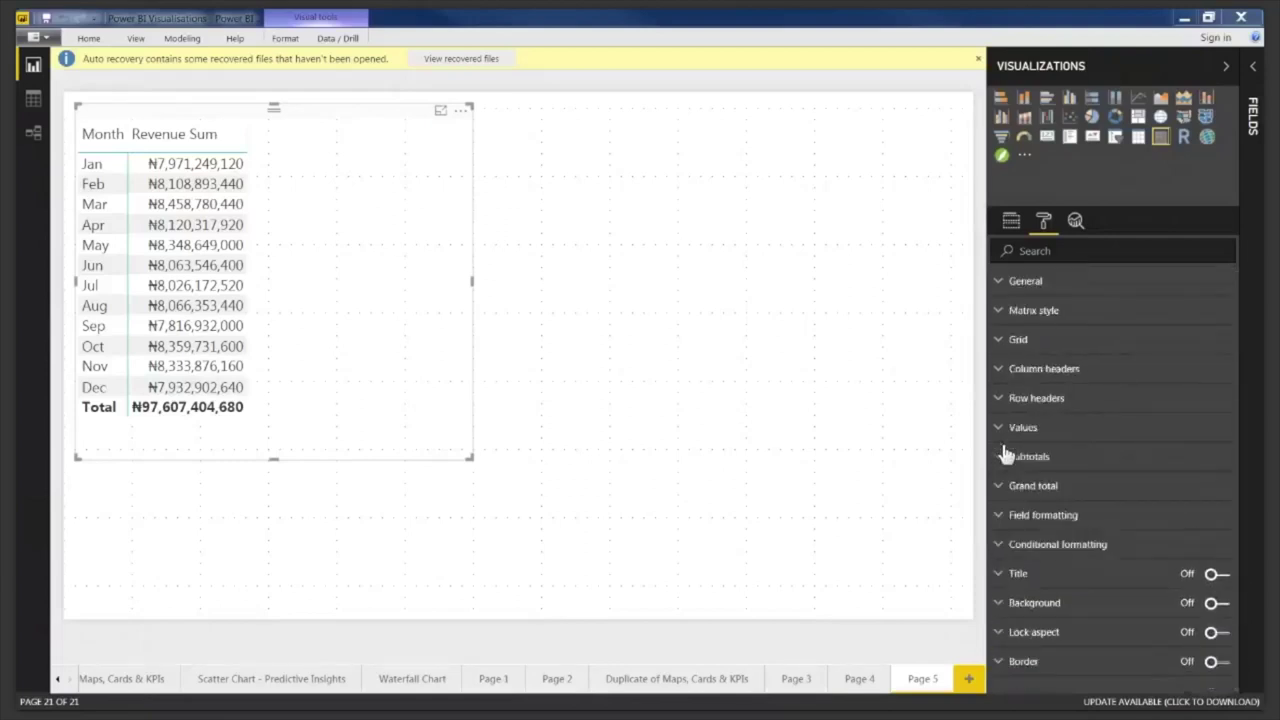
{"action": "left_click", "coordinate": [1001, 546]}
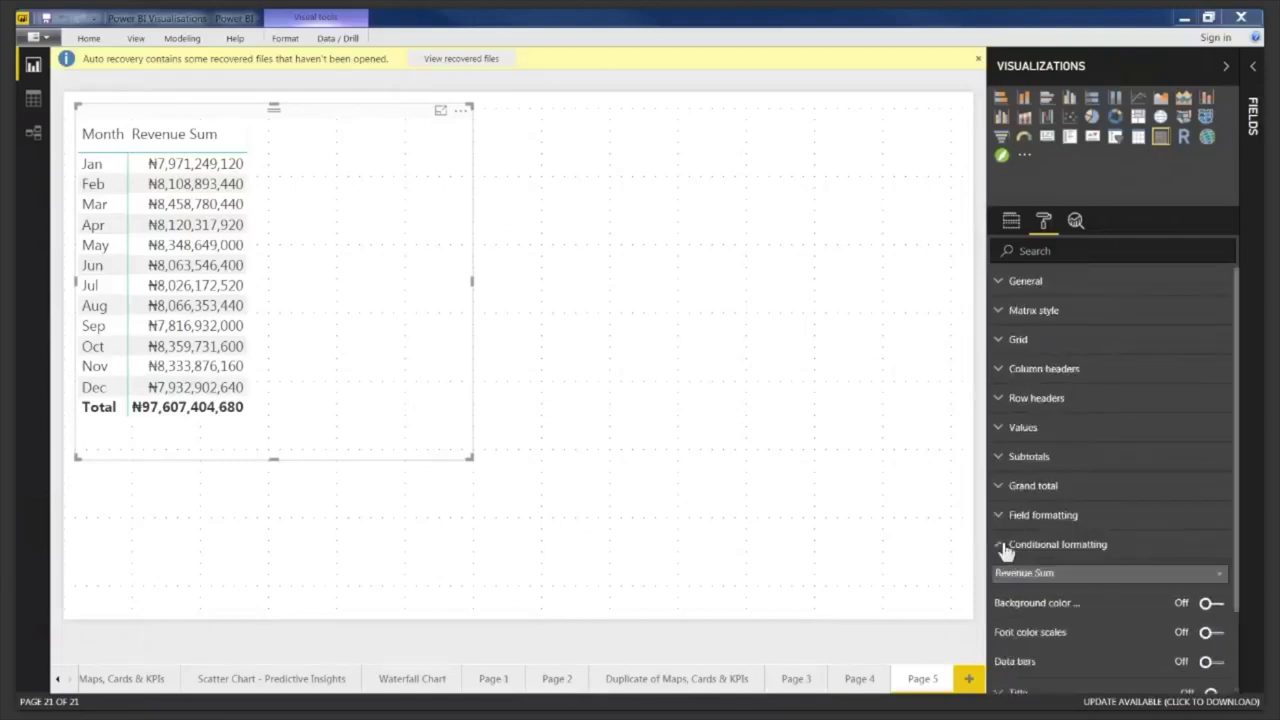
Step: Show Revenue Sum data bars, widen the column, then switch the data bars off
{"action": "left_click", "coordinate": [1216, 662]}
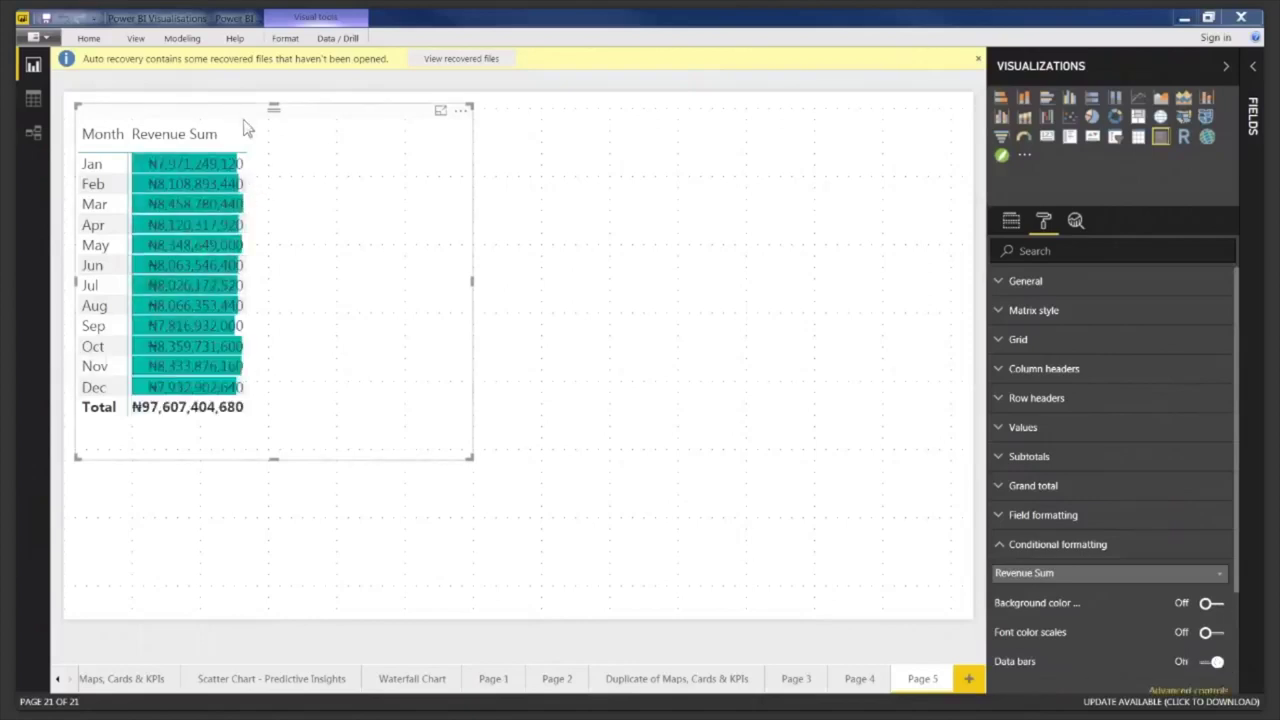
{"action": "left_click_drag", "start_coordinate": [249, 128], "coordinate": [390, 158]}
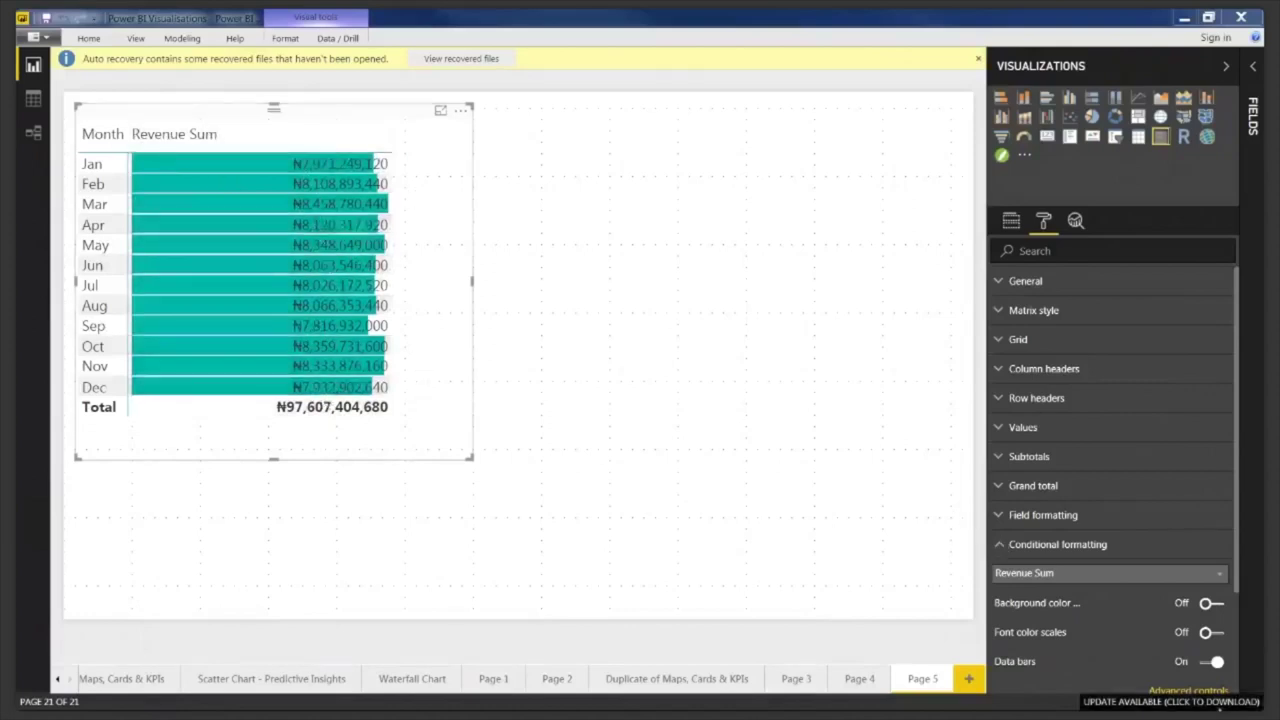
{"action": "left_click", "coordinate": [1210, 662]}
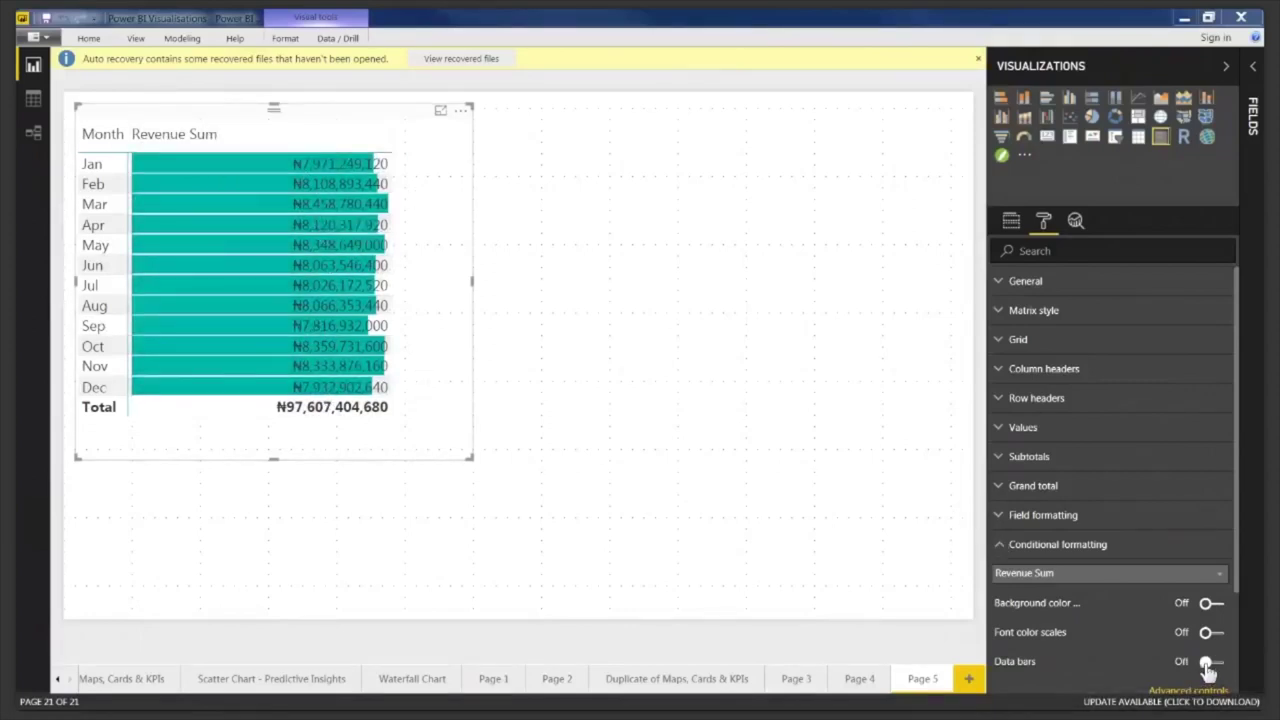
Step: Try font colour scales on Revenue Sum, toggle background colour on and off, then remove font colours
{"action": "left_click", "coordinate": [1213, 633]}
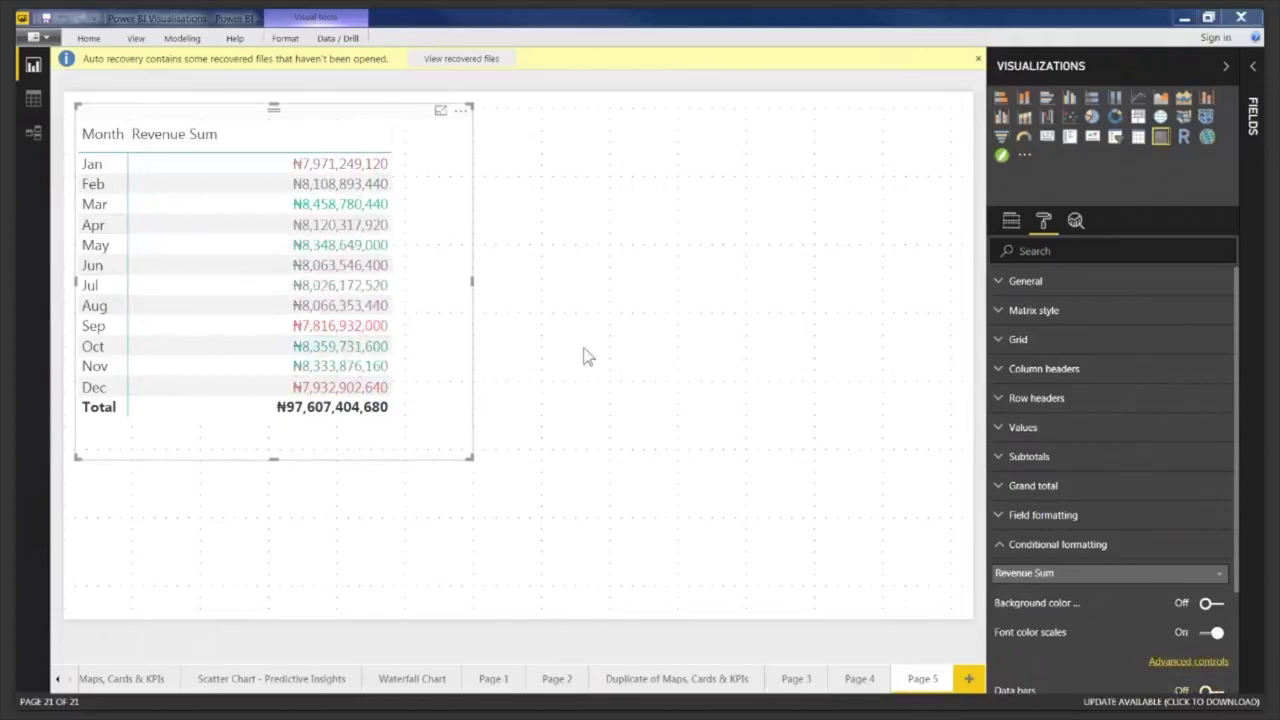
{"action": "left_click", "coordinate": [1214, 604]}
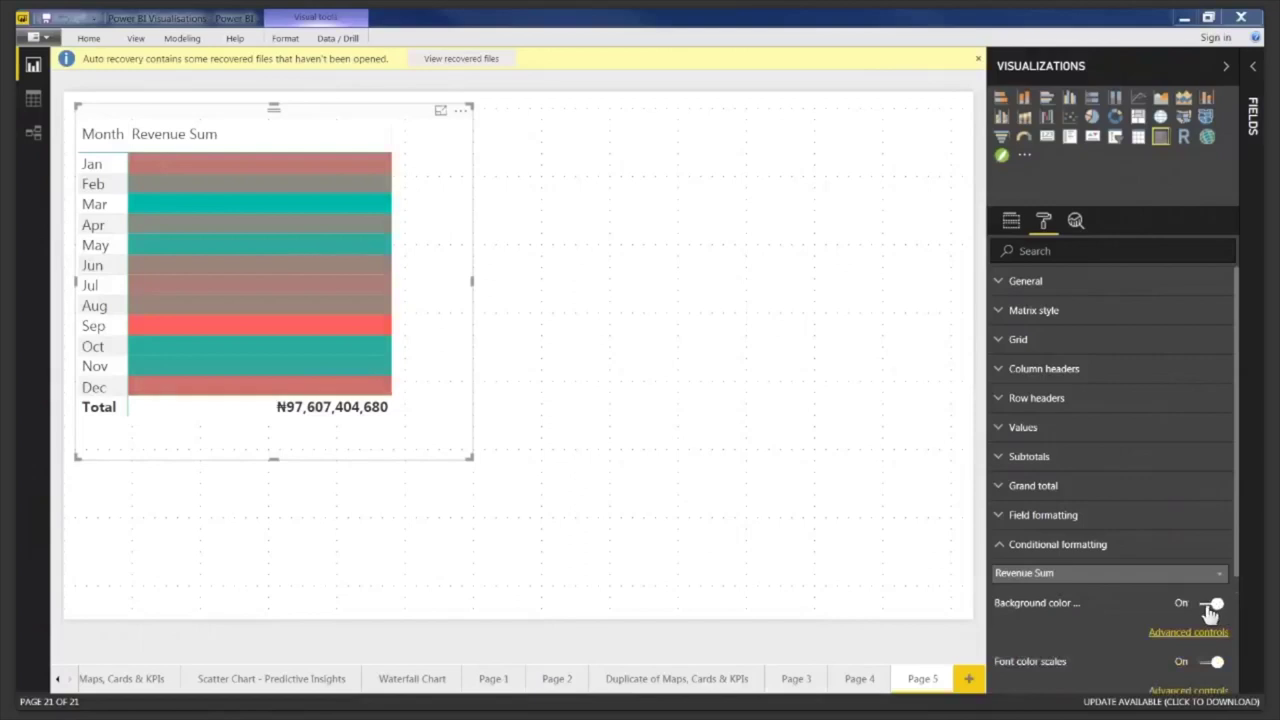
{"action": "left_click", "coordinate": [1212, 605]}
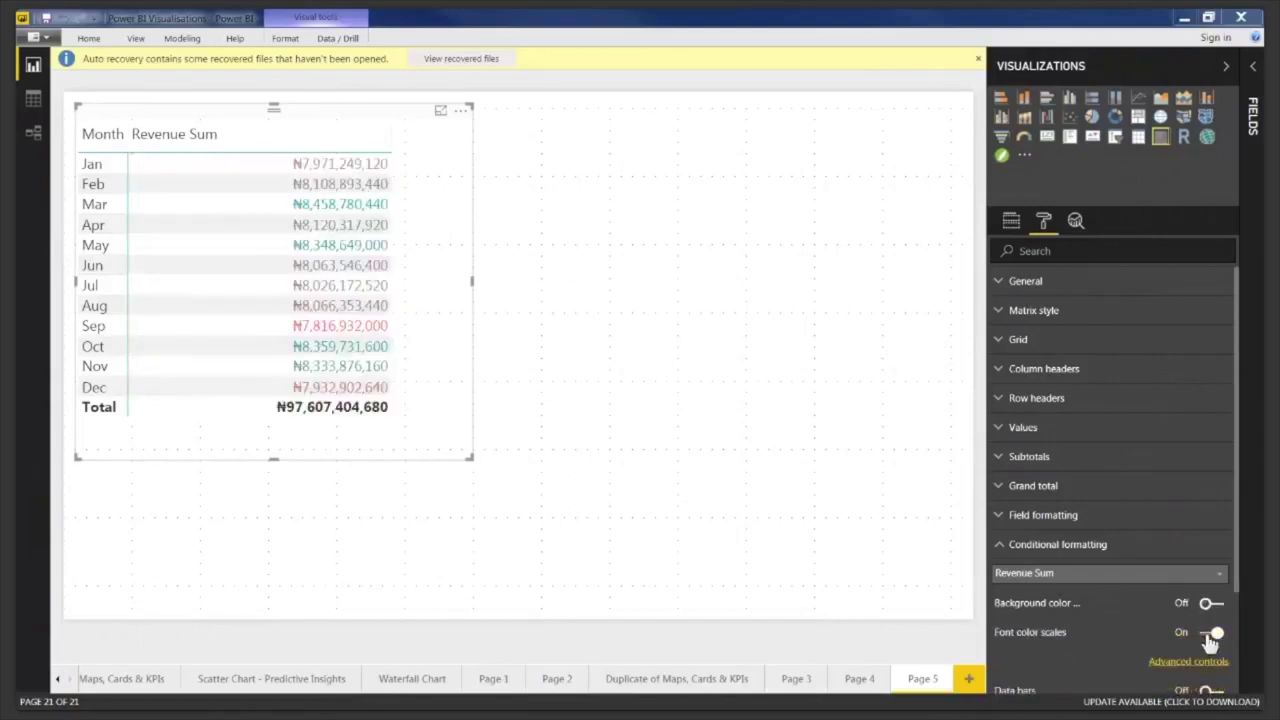
{"action": "left_click", "coordinate": [1212, 634]}
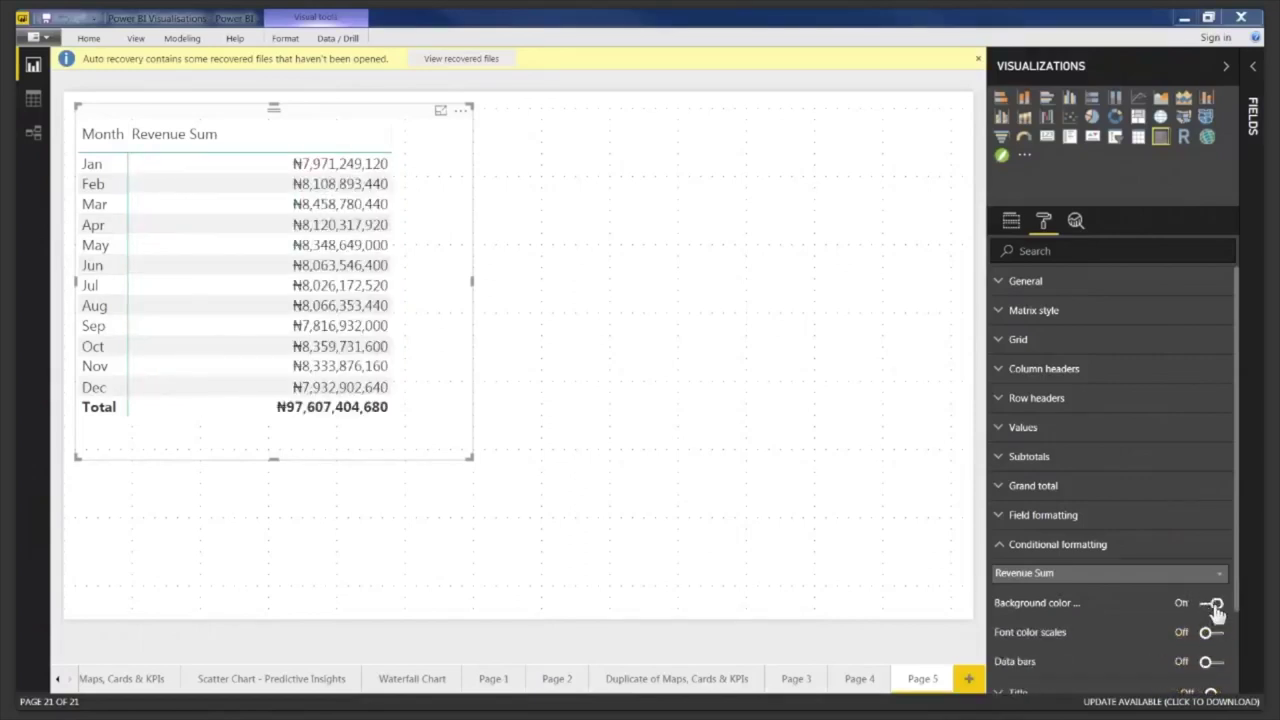
Step: Briefly add data bars over the background colours, then remove both and collapse Conditional formatting
{"action": "left_click", "coordinate": [1214, 606]}
{"action": "left_click", "coordinate": [1212, 690]}
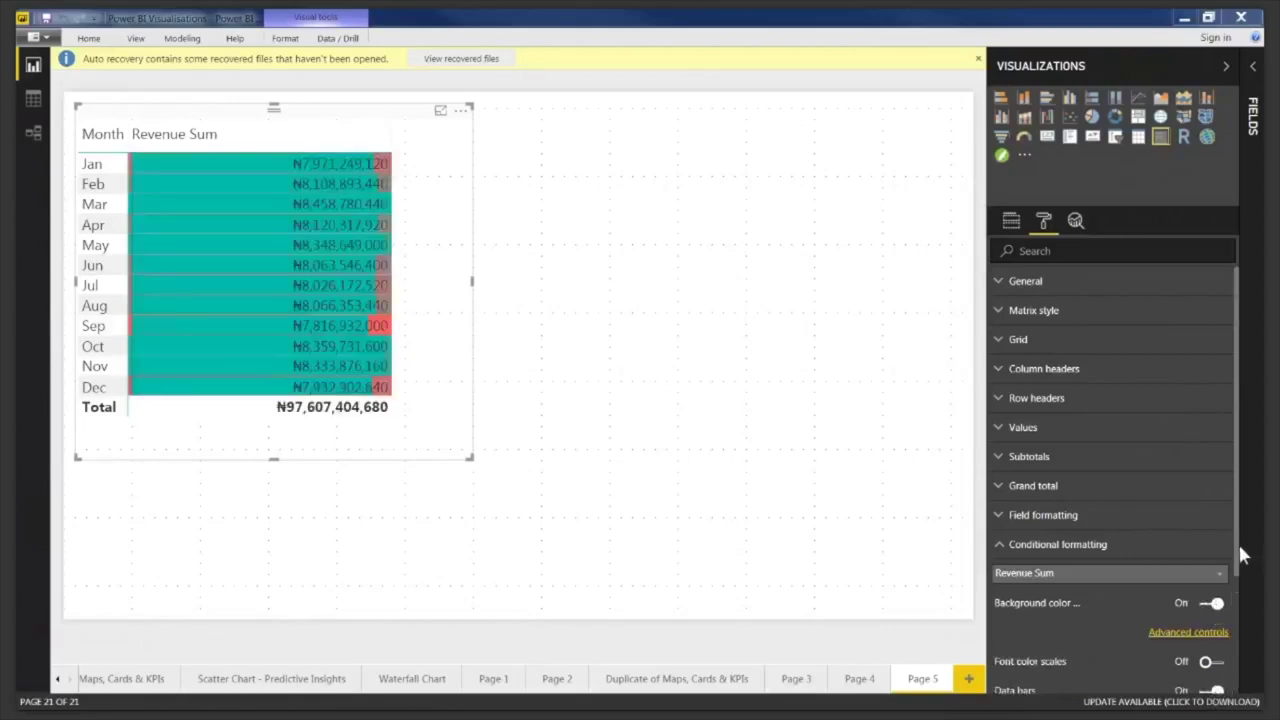
{"action": "left_click_drag", "start_coordinate": [1241, 558], "coordinate": [1238, 638]}
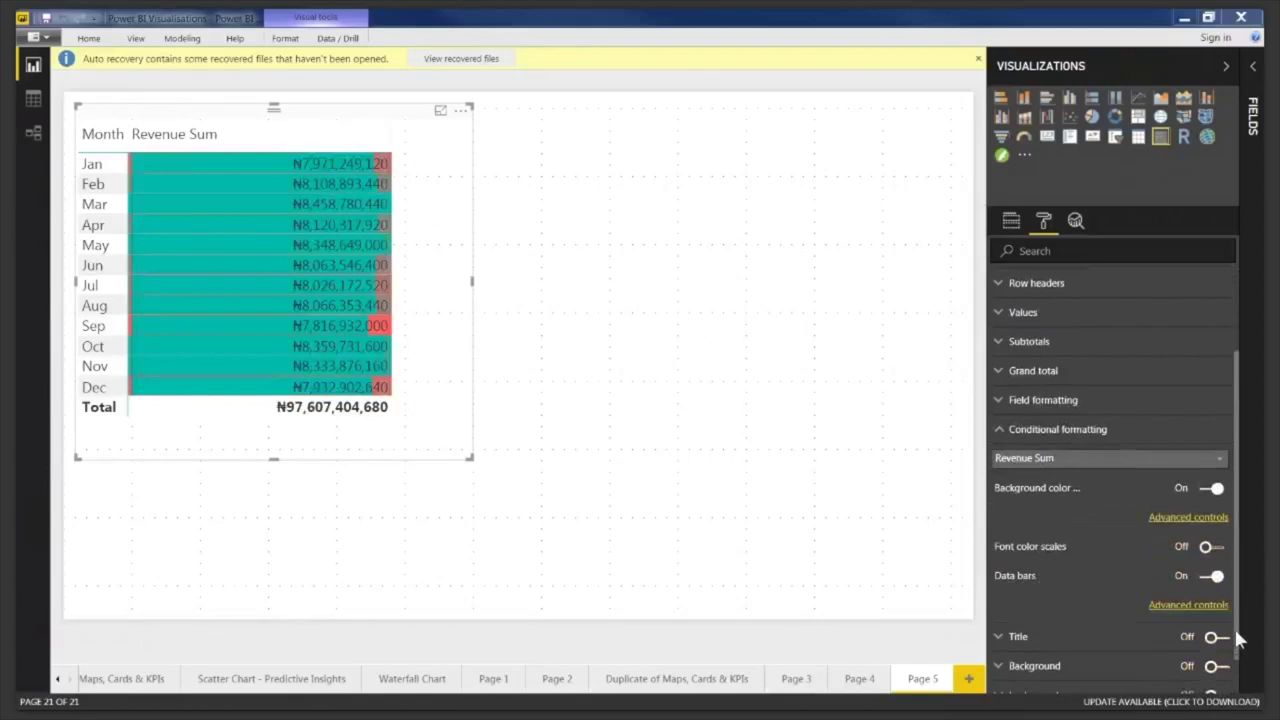
{"action": "left_click", "coordinate": [1212, 576]}
{"action": "left_click", "coordinate": [1211, 490]}
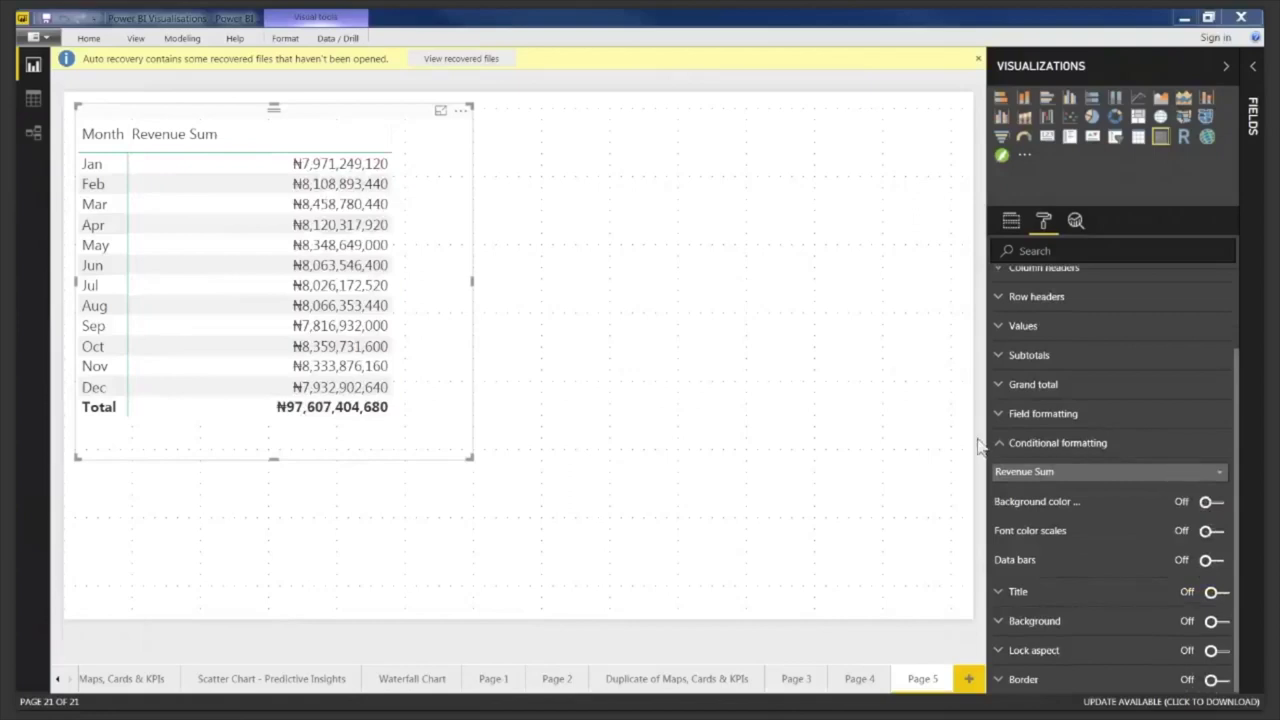
{"action": "left_click", "coordinate": [1000, 447]}
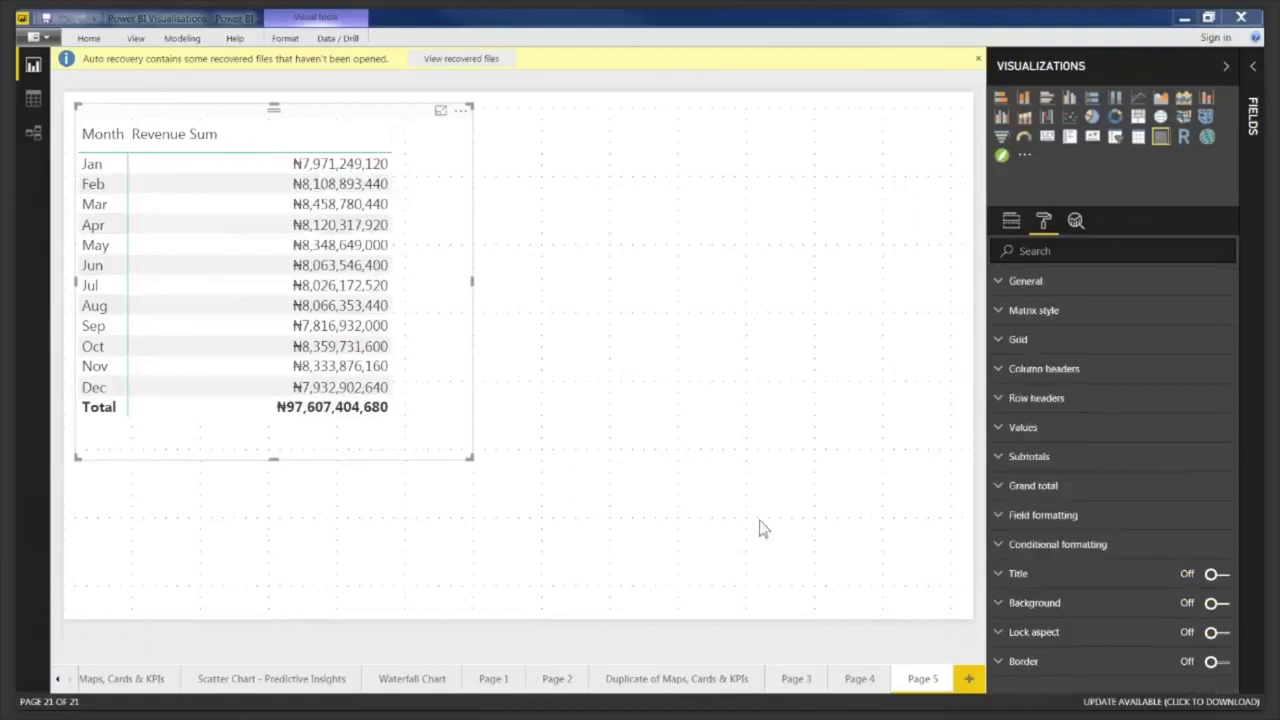